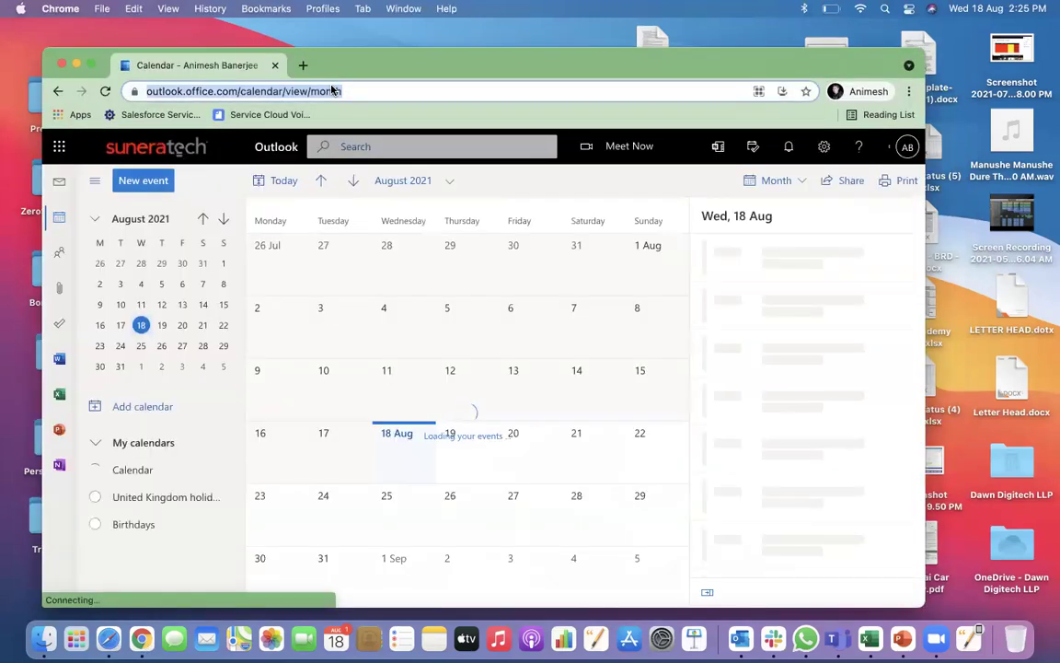
Open the Trailhead website and log in through the LinkedIn account with the saved credentials
left_click(331, 84)
type("tra")
key("Return")
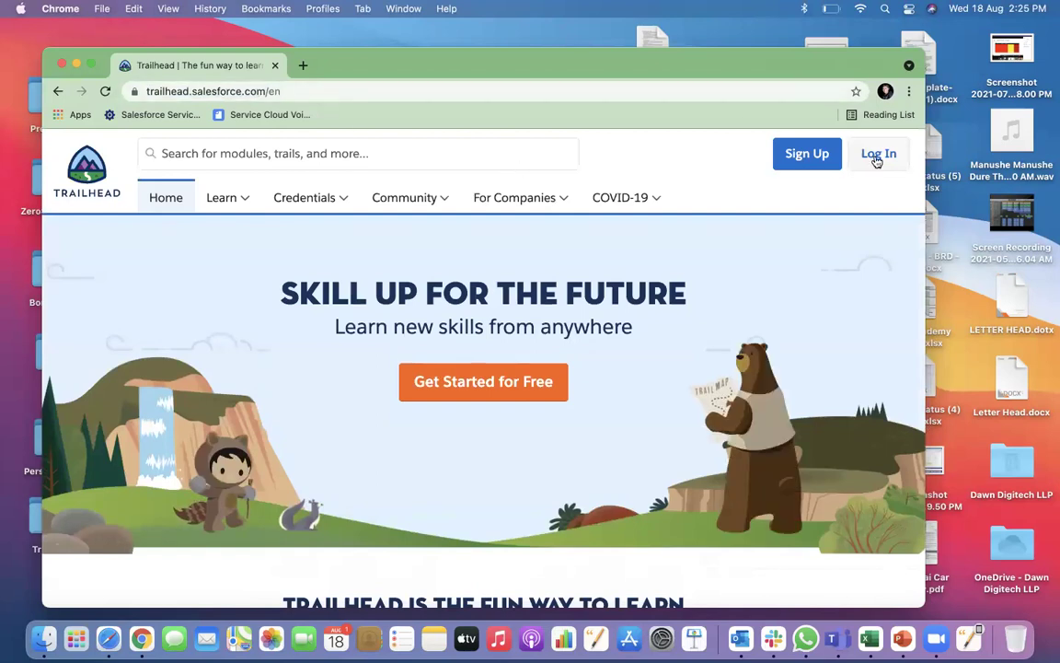
left_click(875, 156)
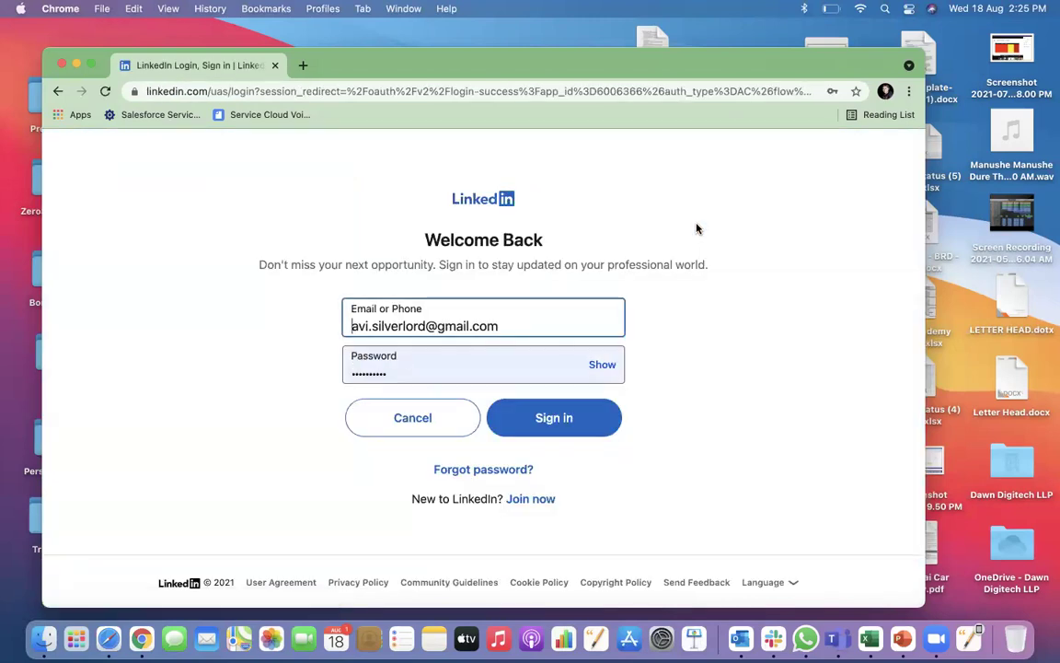
left_click(543, 417)
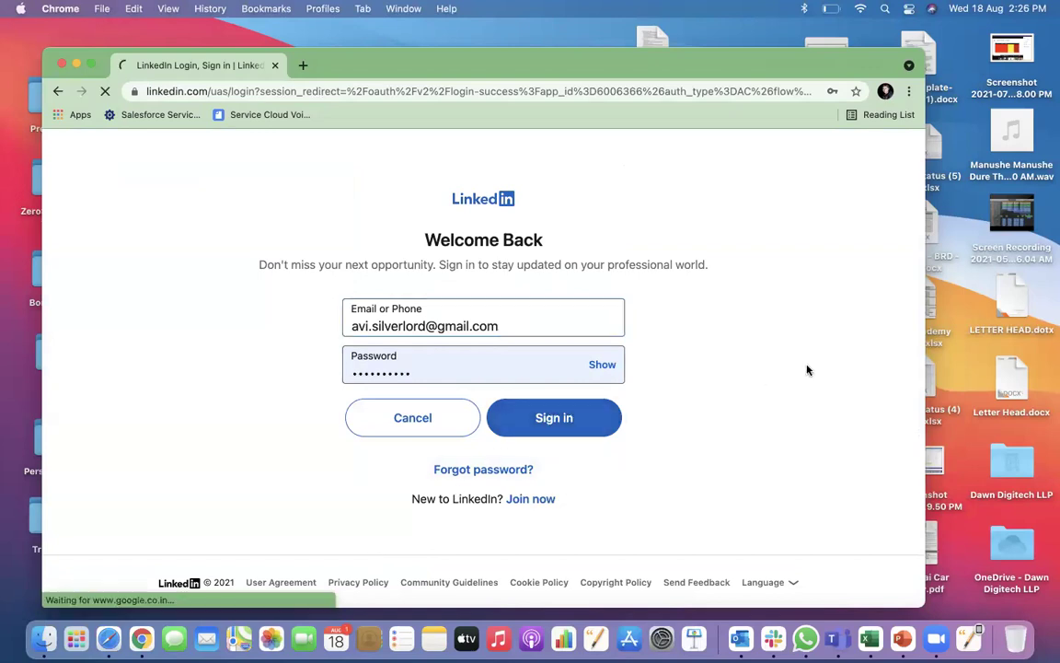
Switch the browser to full screen and launch the Resourceful Raccoon Playground from the Hands-On Orgs page
mouse_move(93, 66)
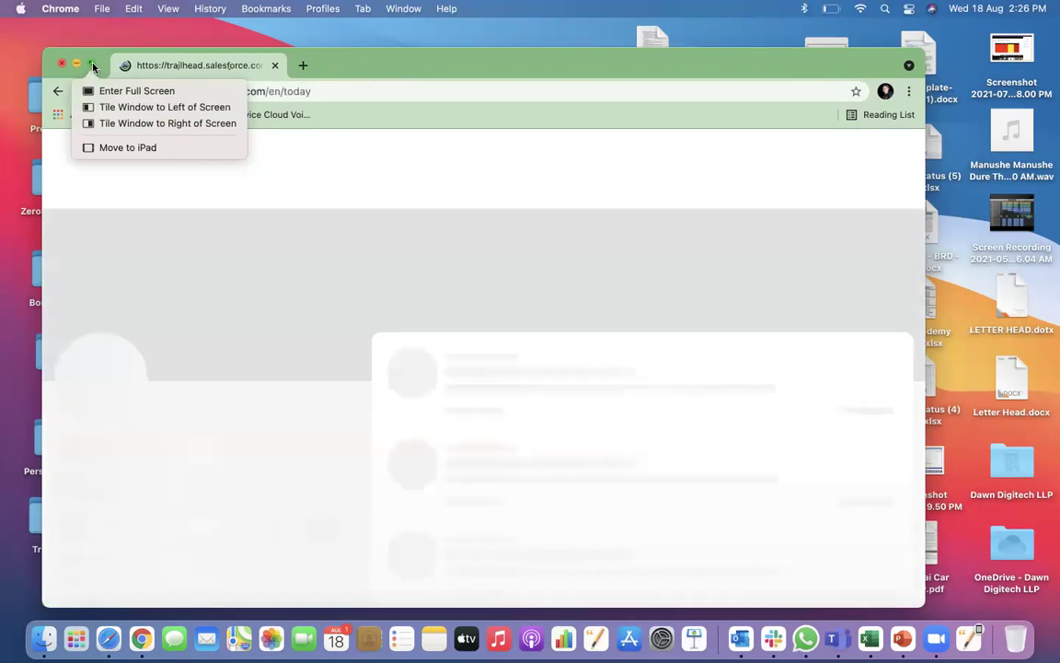
left_click(93, 68)
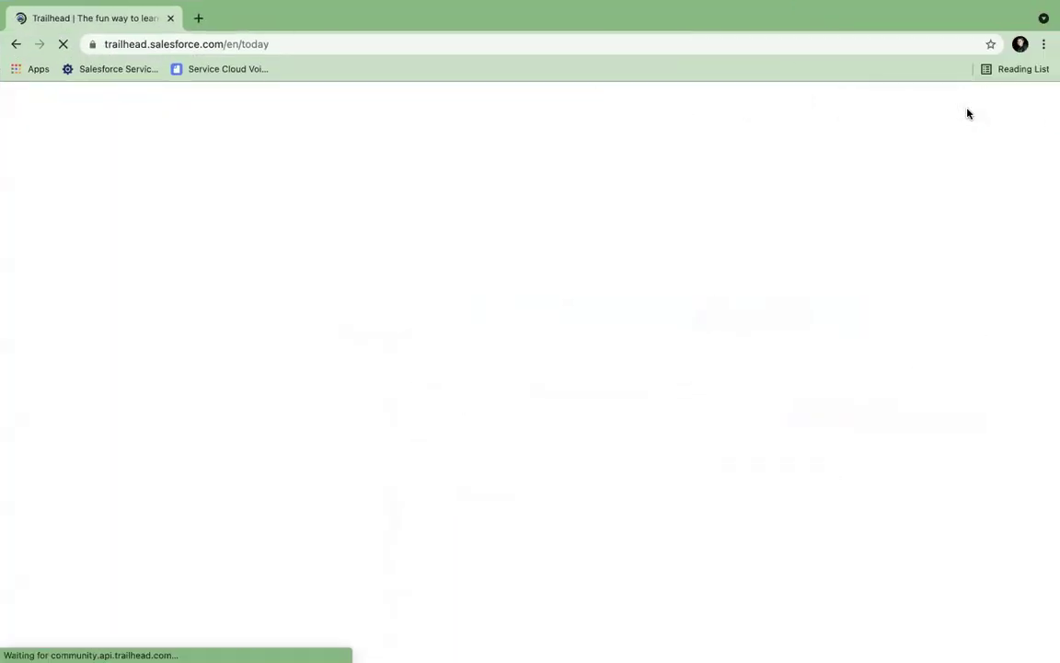
left_click(968, 115)
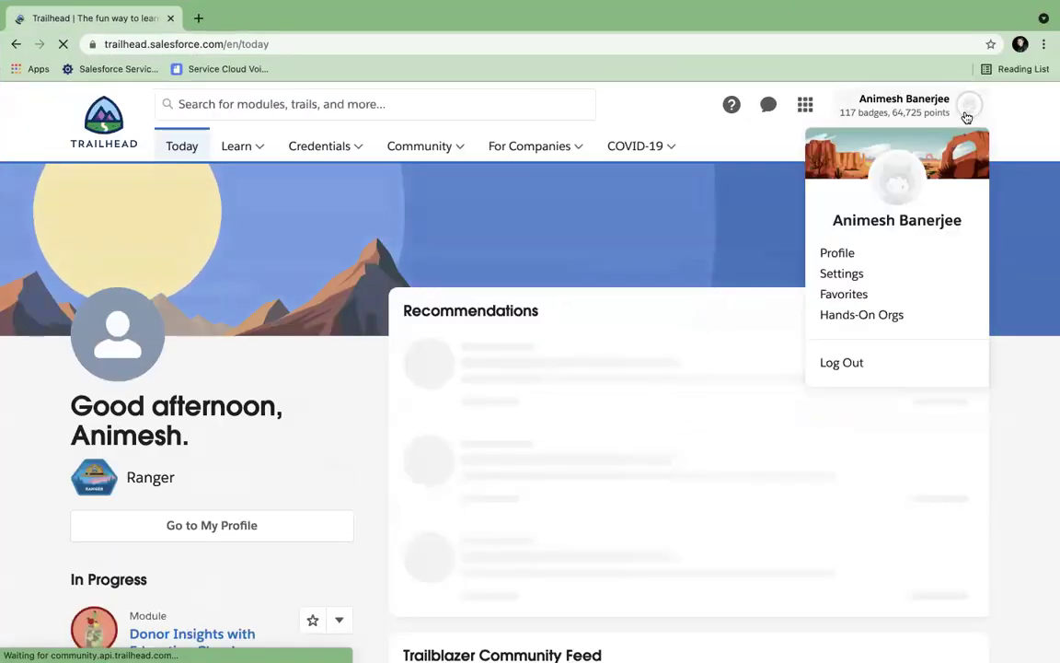
left_click(828, 314)
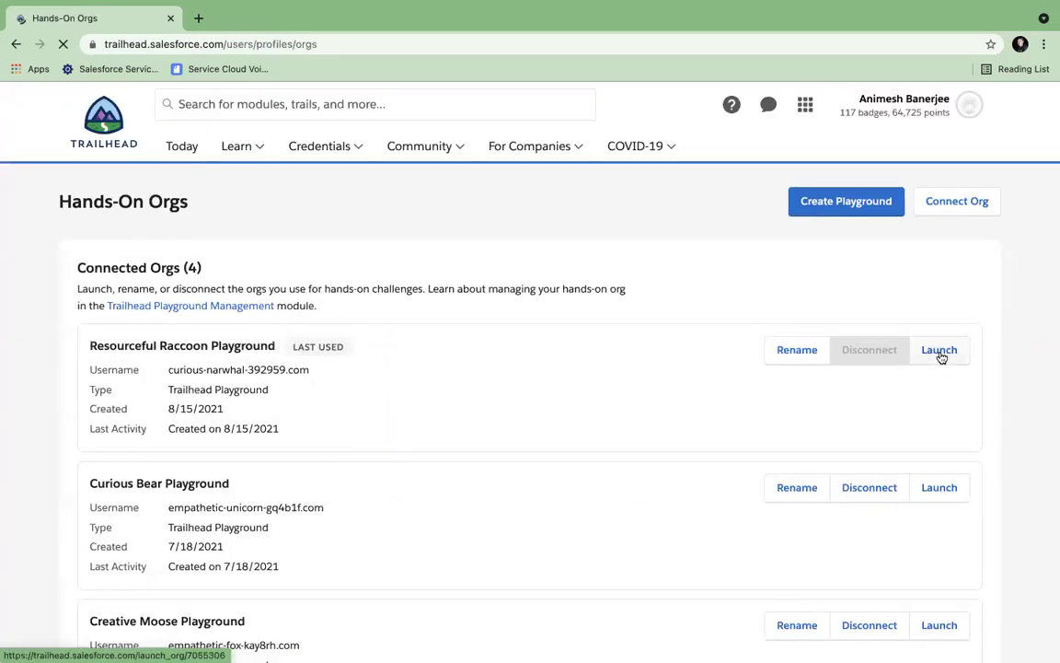
left_click(939, 350)
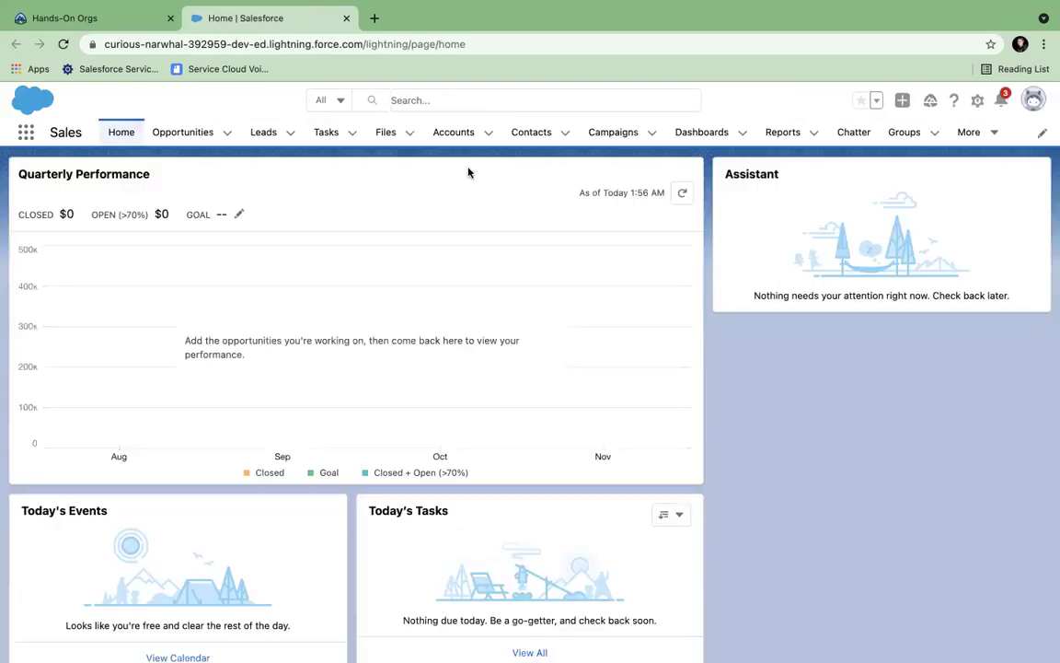
Open the Accounts object, dismiss the navigation tip, and display the All Accounts list view
left_click(450, 134)
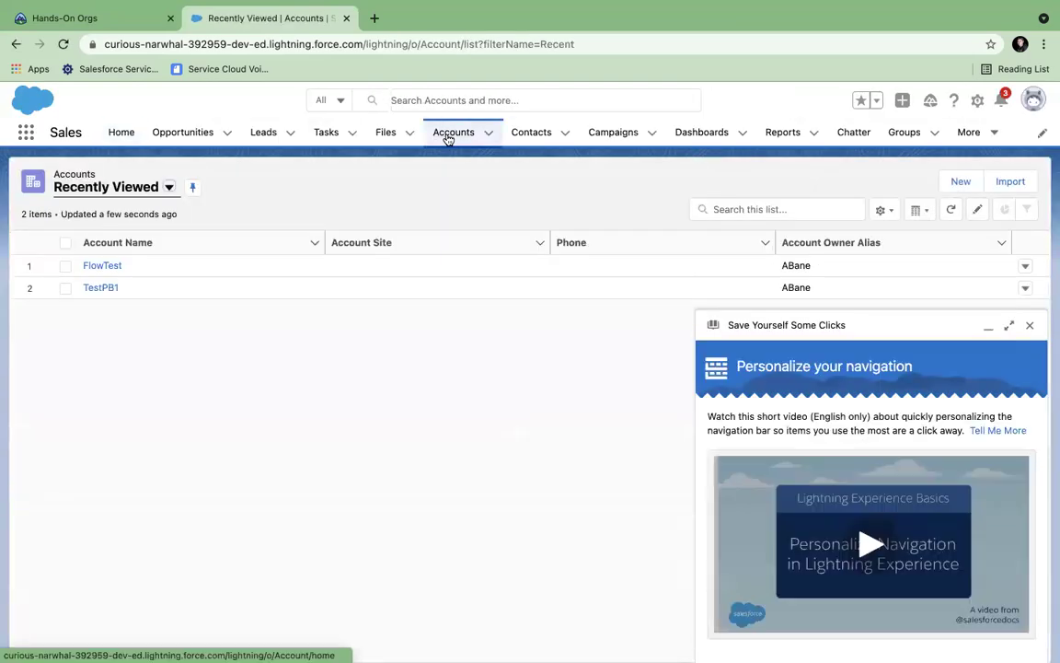
left_click(1030, 325)
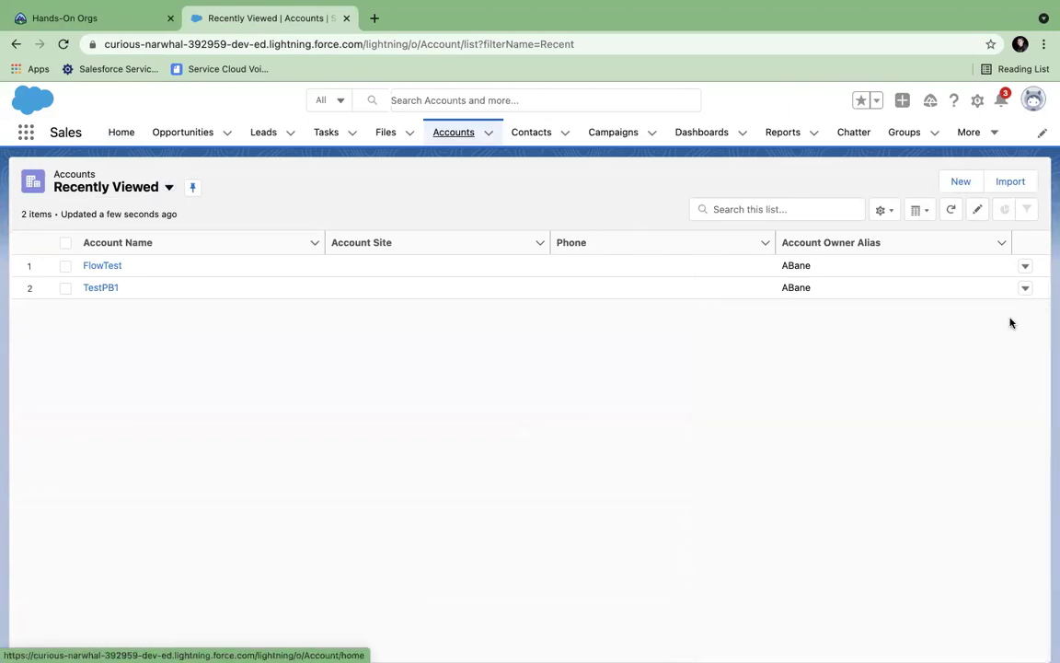
left_click(168, 188)
left_click(111, 239)
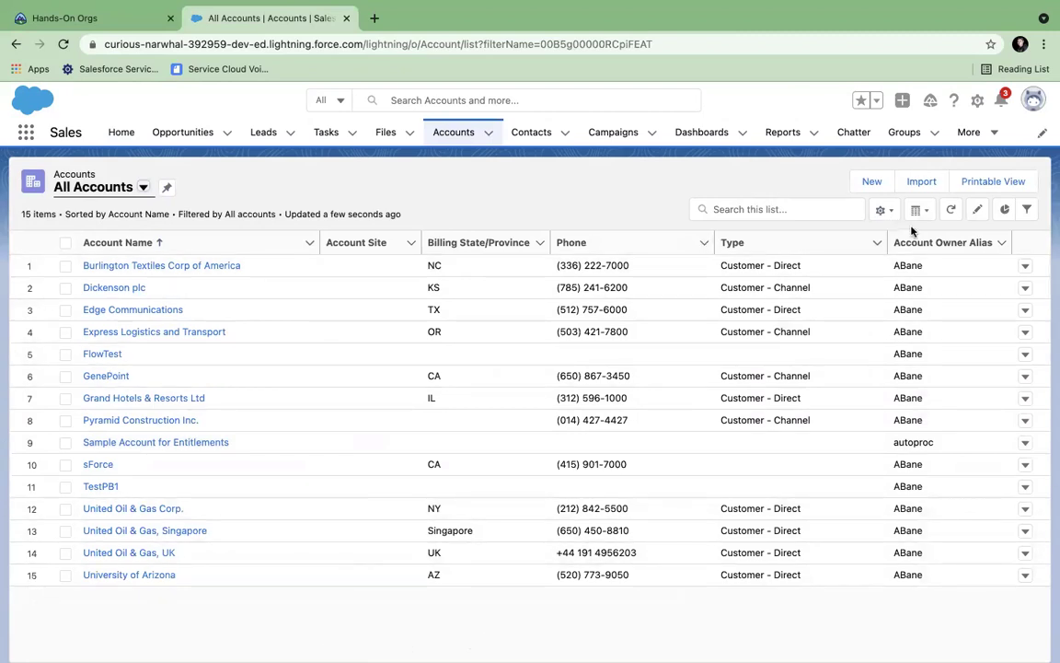
Remove Account Owner Alias from the visible fields of the All Accounts list view
left_click(881, 211)
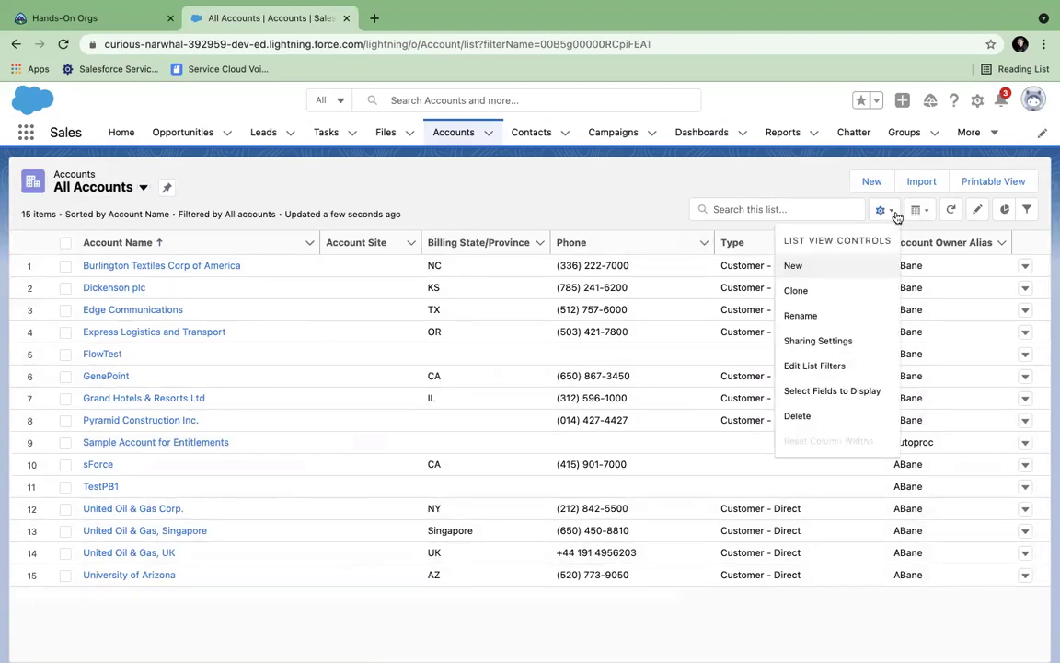
left_click(828, 391)
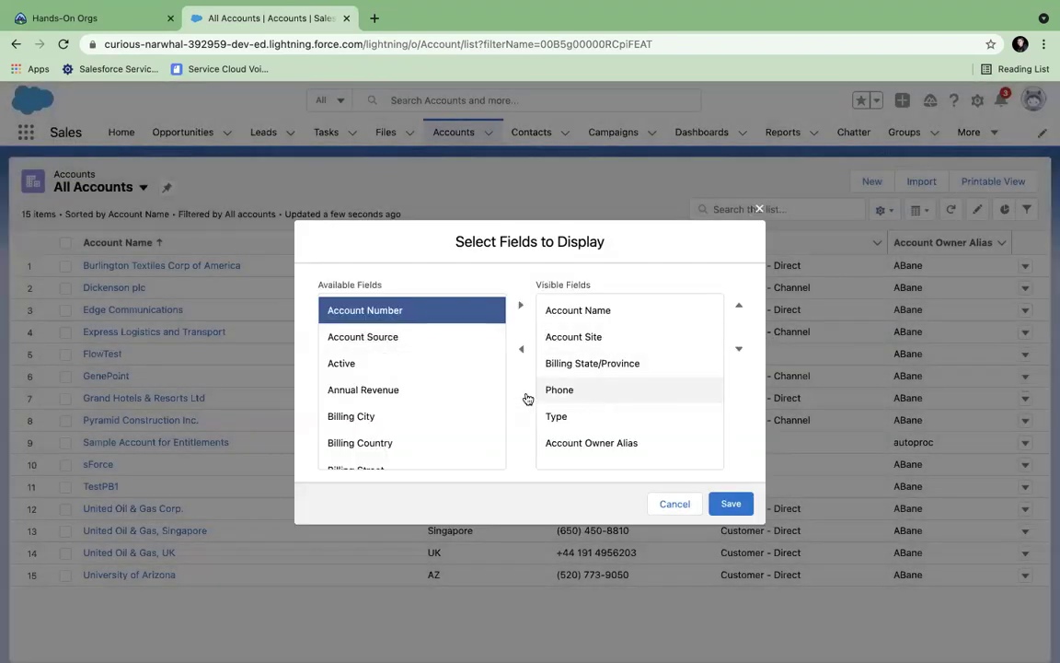
scroll(456, 390, "down", 5)
scroll(456, 390, "down", 10)
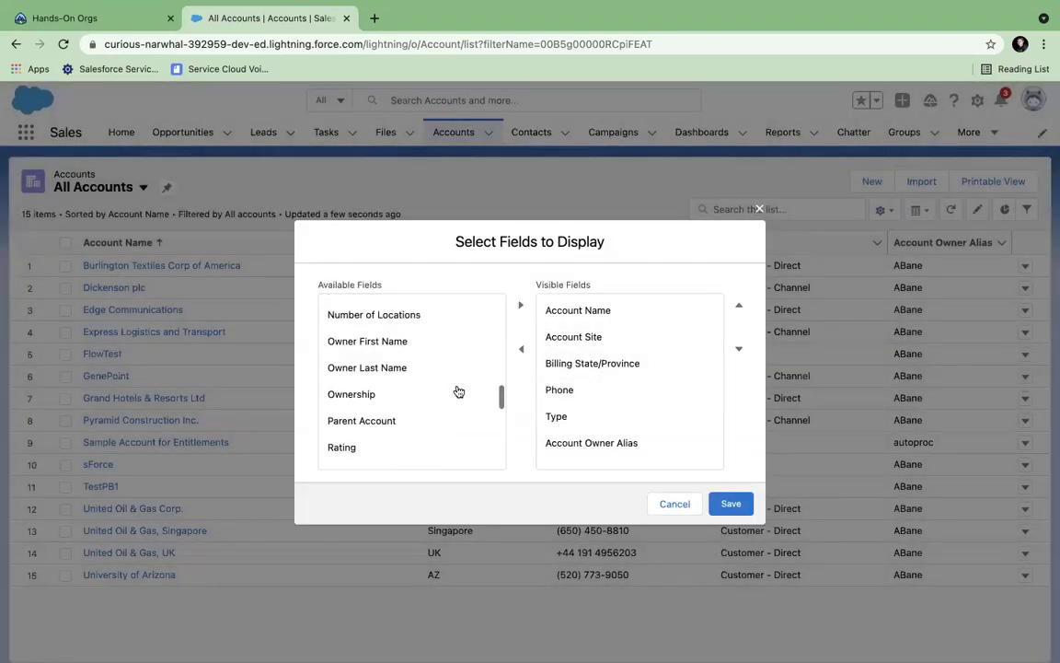
scroll(459, 391, "down", 2)
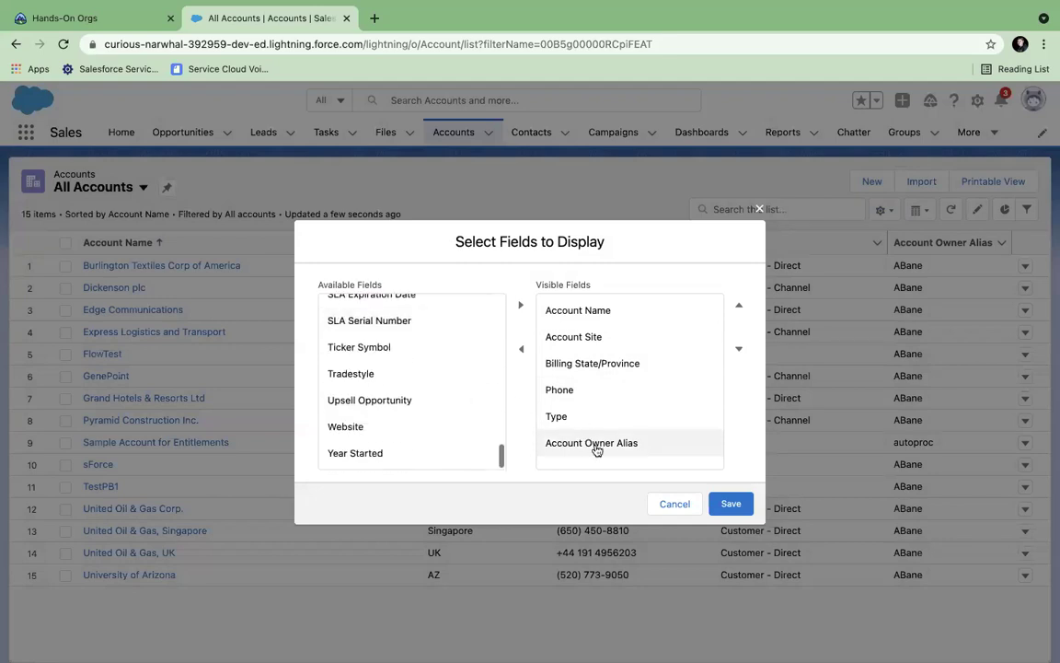
left_click(591, 447)
left_click(525, 351)
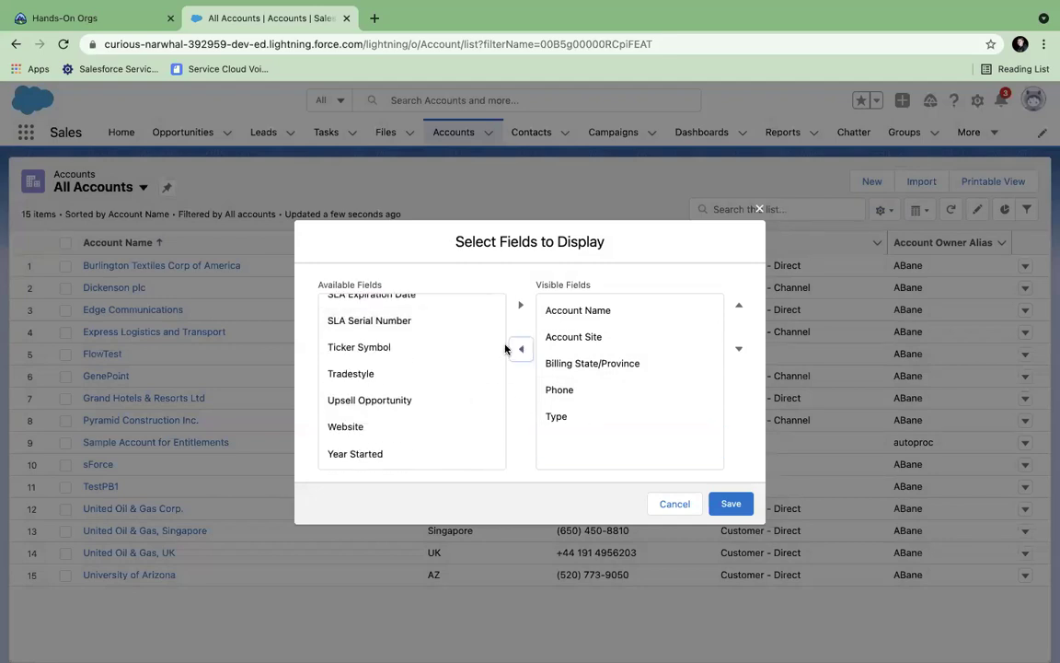
Move the Type field above Phone in the visible fields and save the list view's field selection
left_click(574, 418)
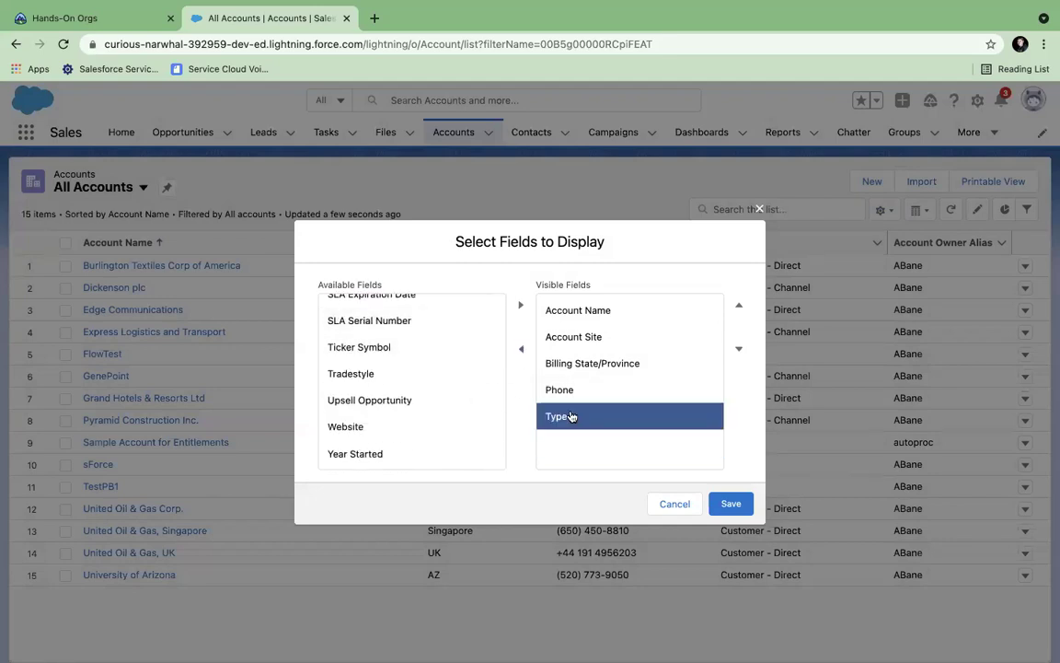
left_click(739, 305)
scroll(442, 378, "up", 2)
scroll(442, 378, "up", 5)
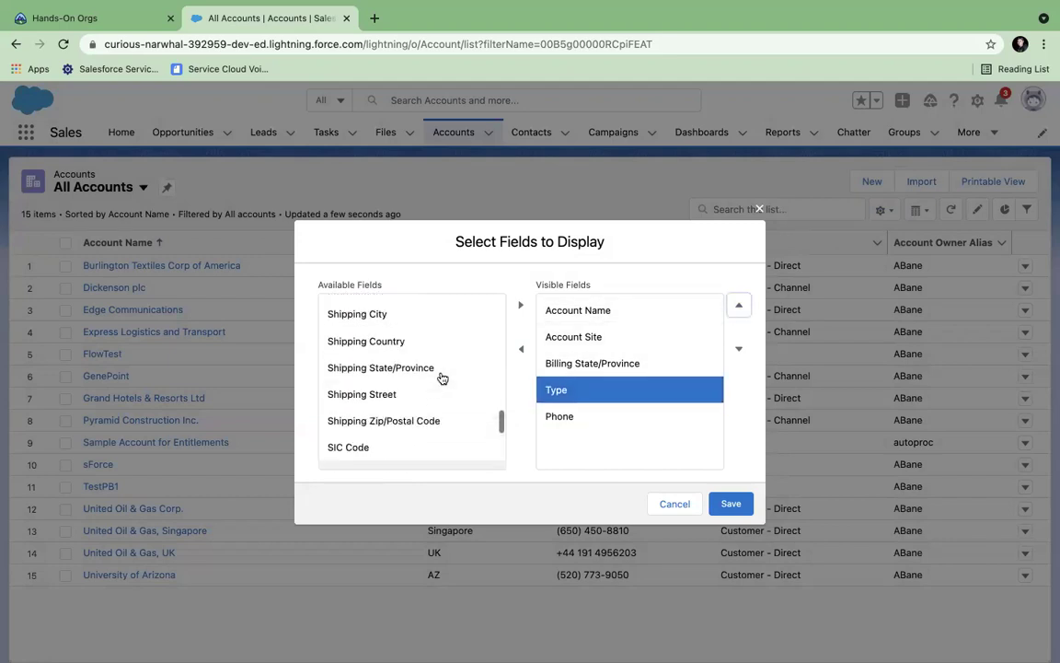
scroll(442, 378, "up", 6)
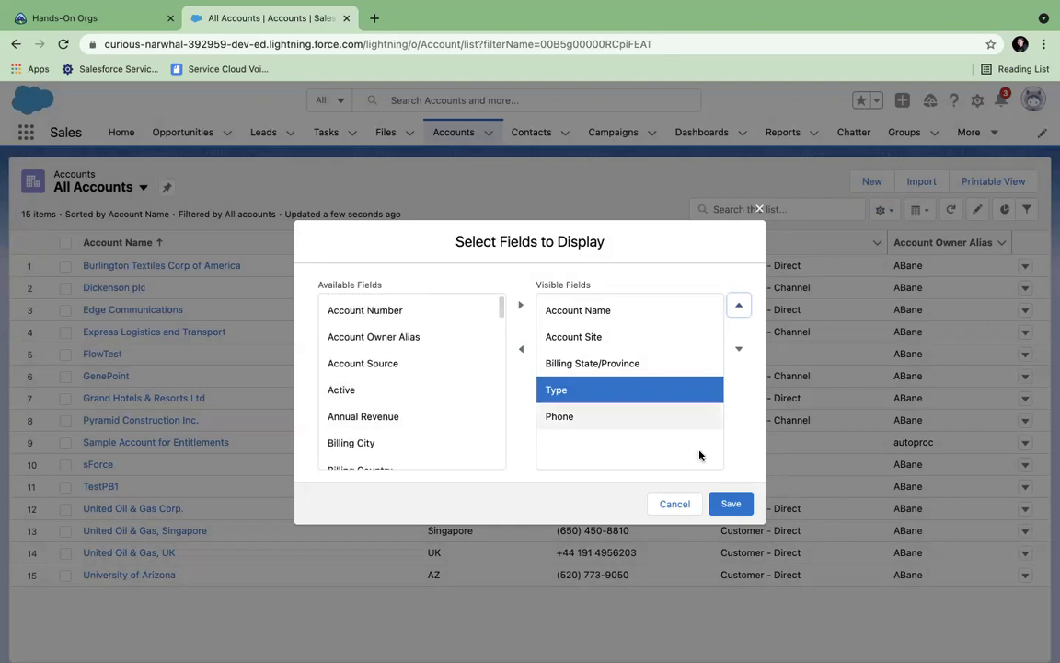
left_click(730, 504)
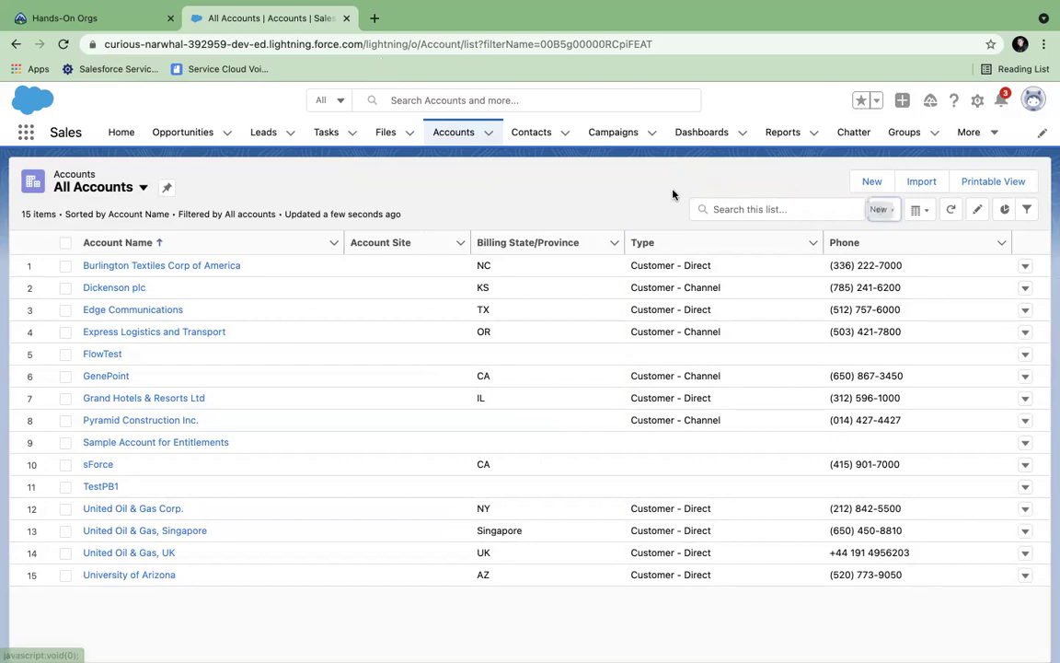
Look through the contacts in the All Contacts list view, and return to the Accounts list
left_click(534, 132)
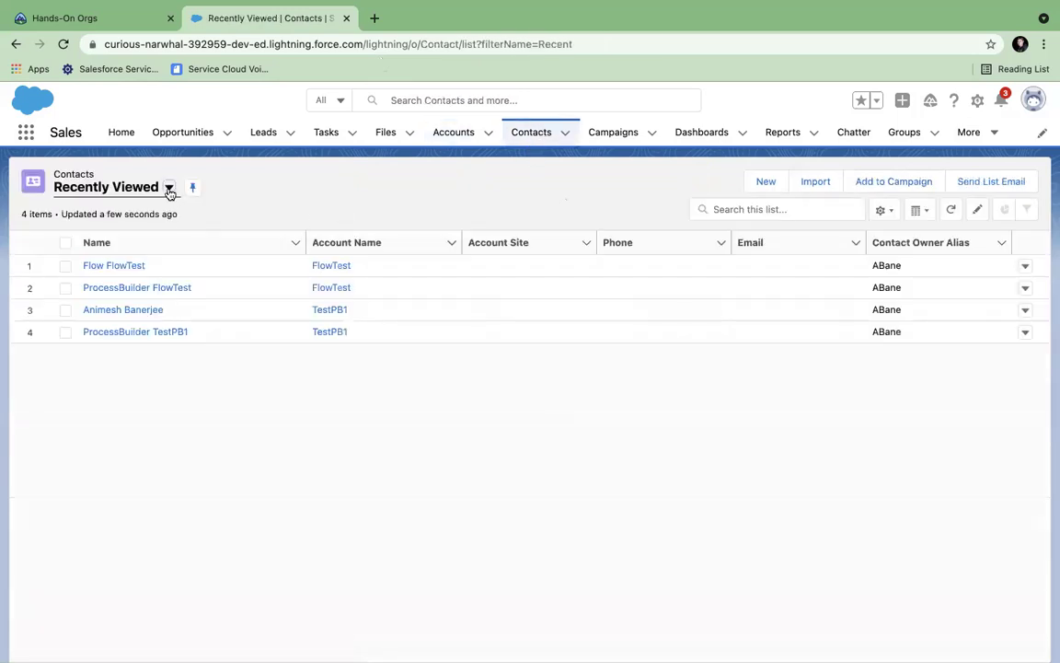
left_click(168, 188)
left_click(130, 242)
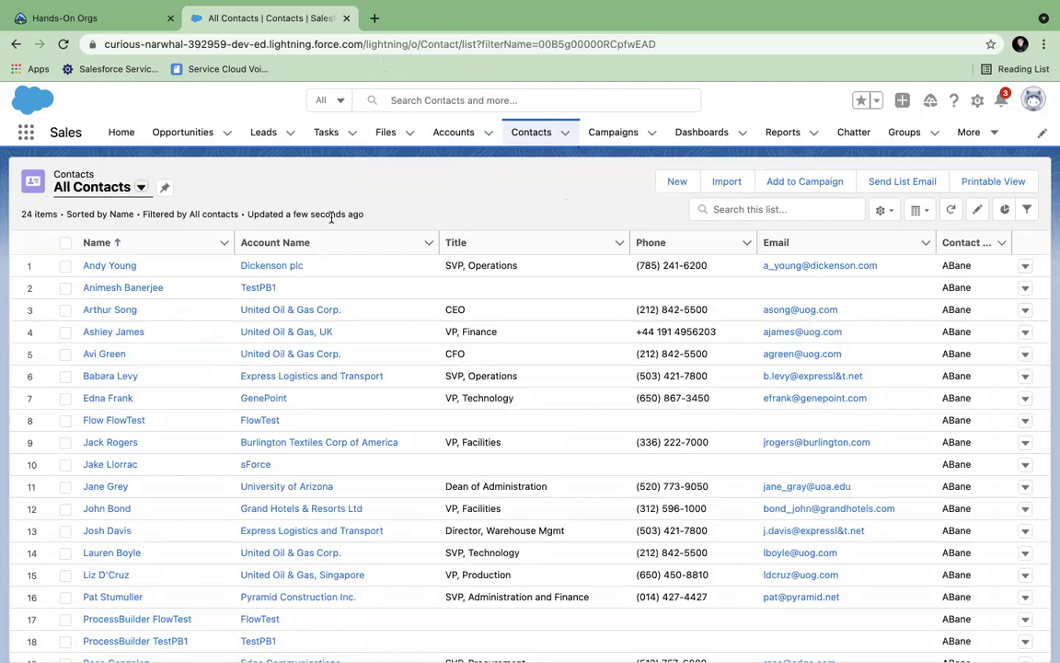
scroll(317, 396, "down", 3)
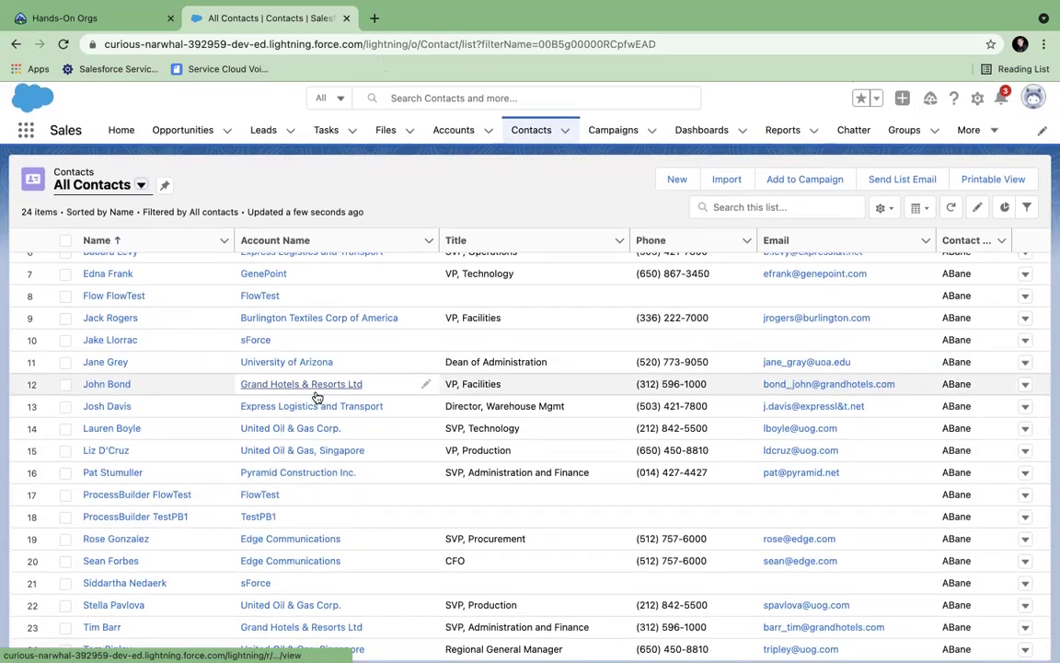
mouse_move(513, 111)
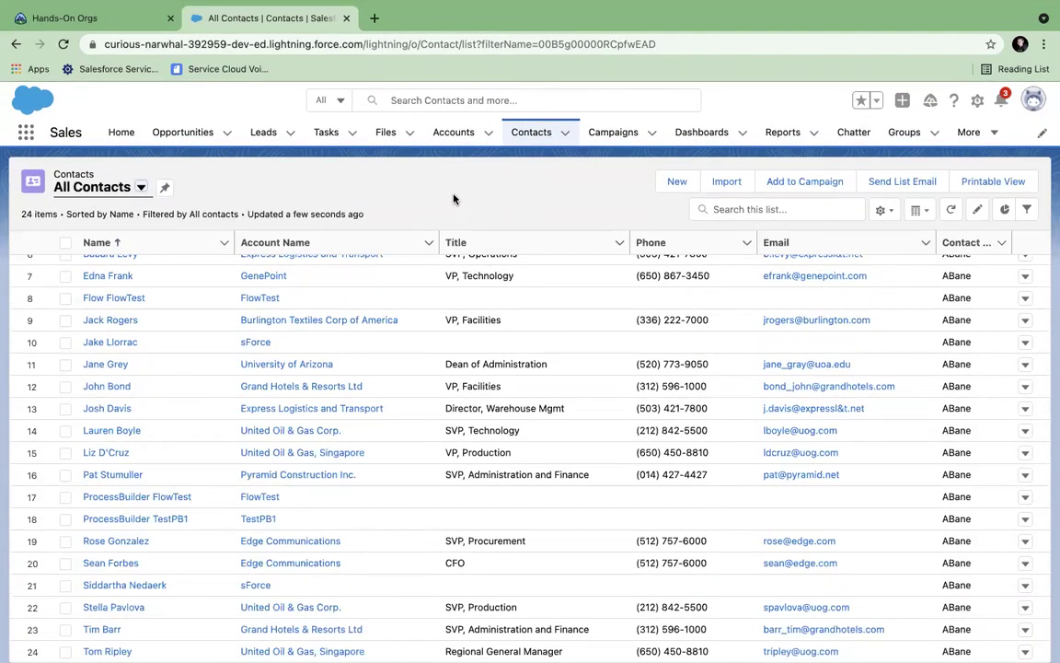
left_click(451, 134)
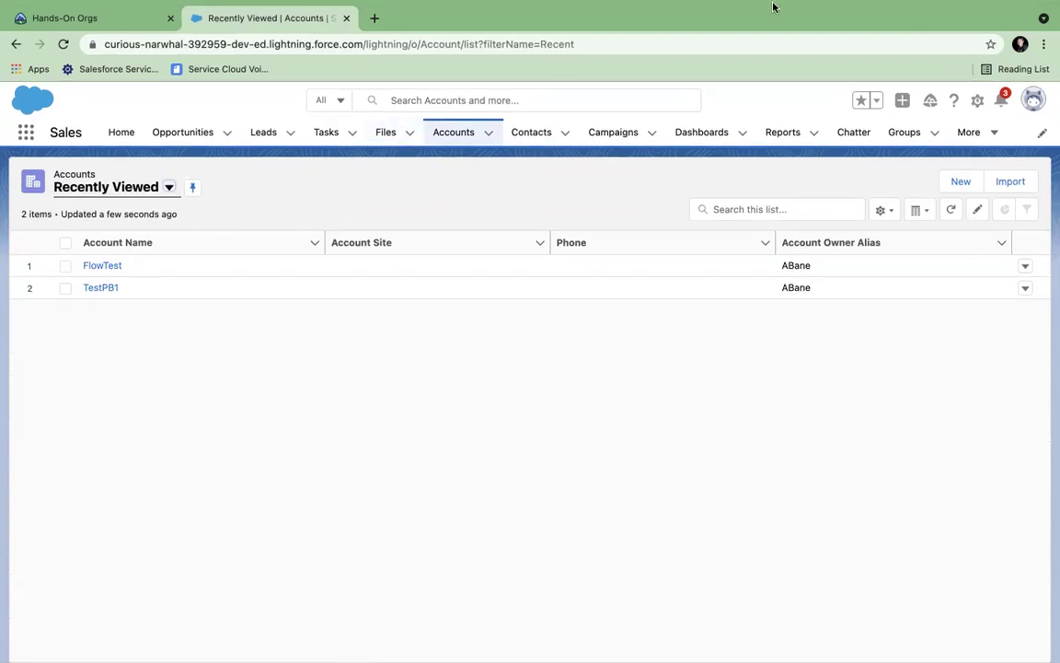
mouse_move(819, 6)
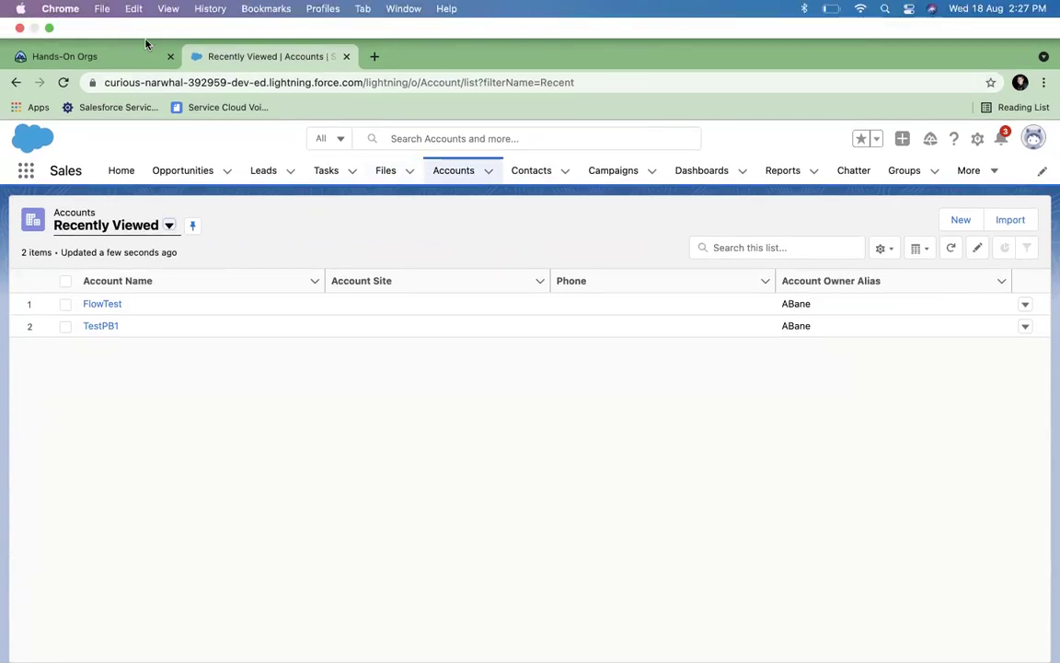
left_click(50, 29)
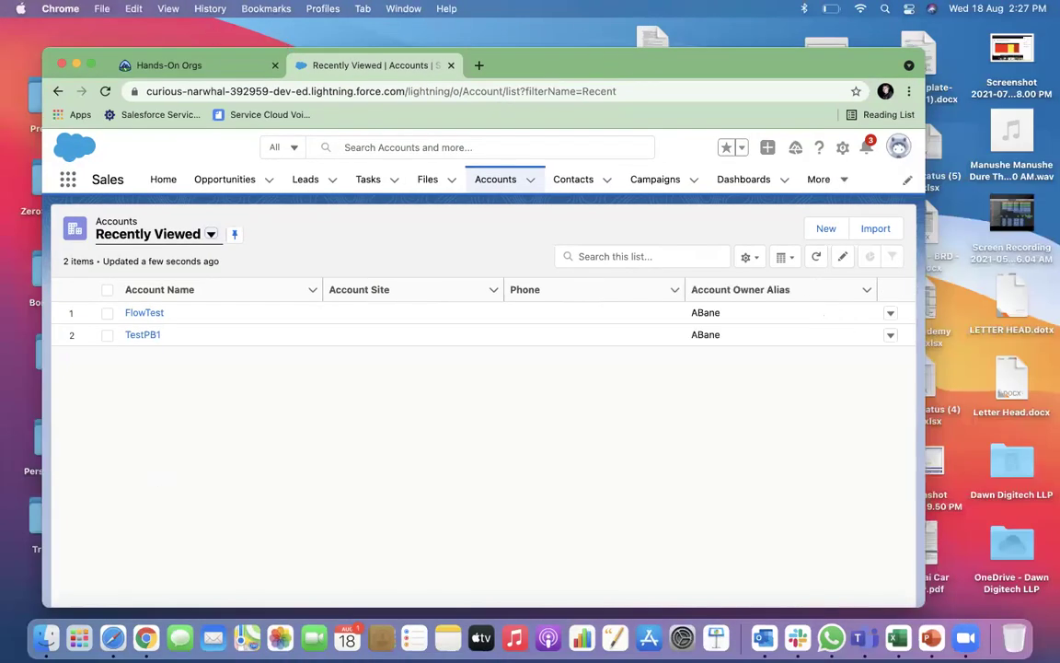
left_click(90, 64)
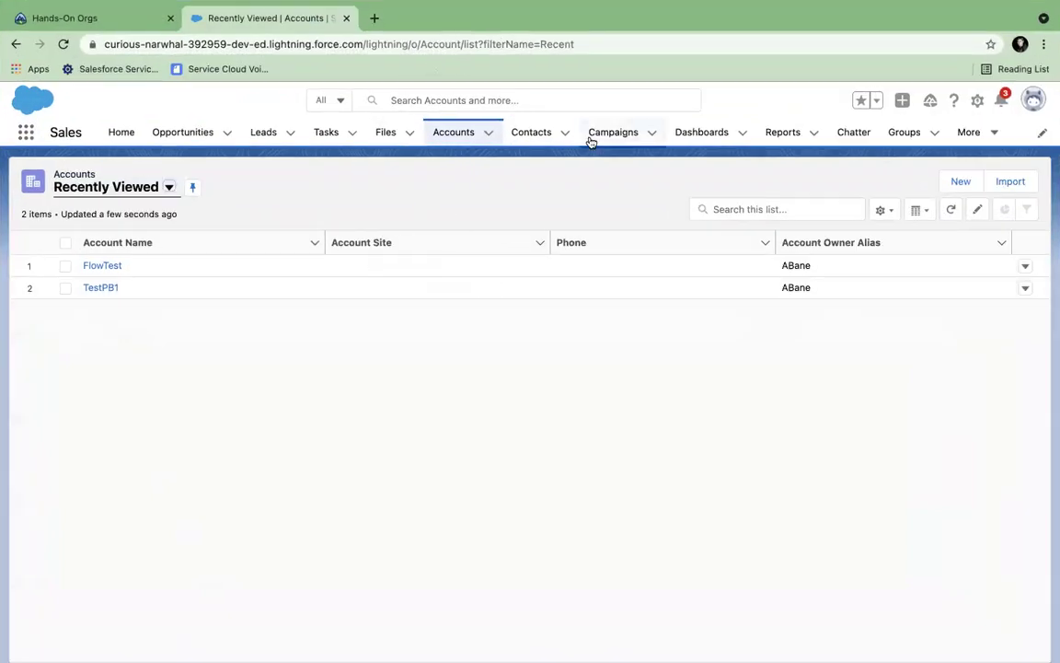
Open workbench.developerforce.com in a new browser tab
left_click(374, 18)
type("wor")
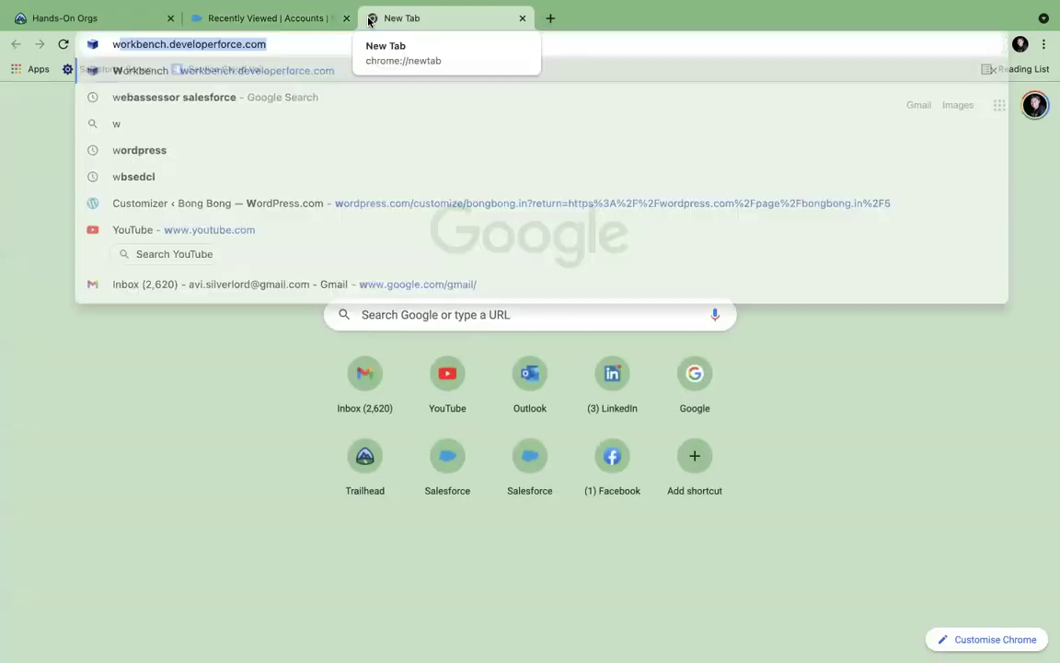
left_click(276, 37)
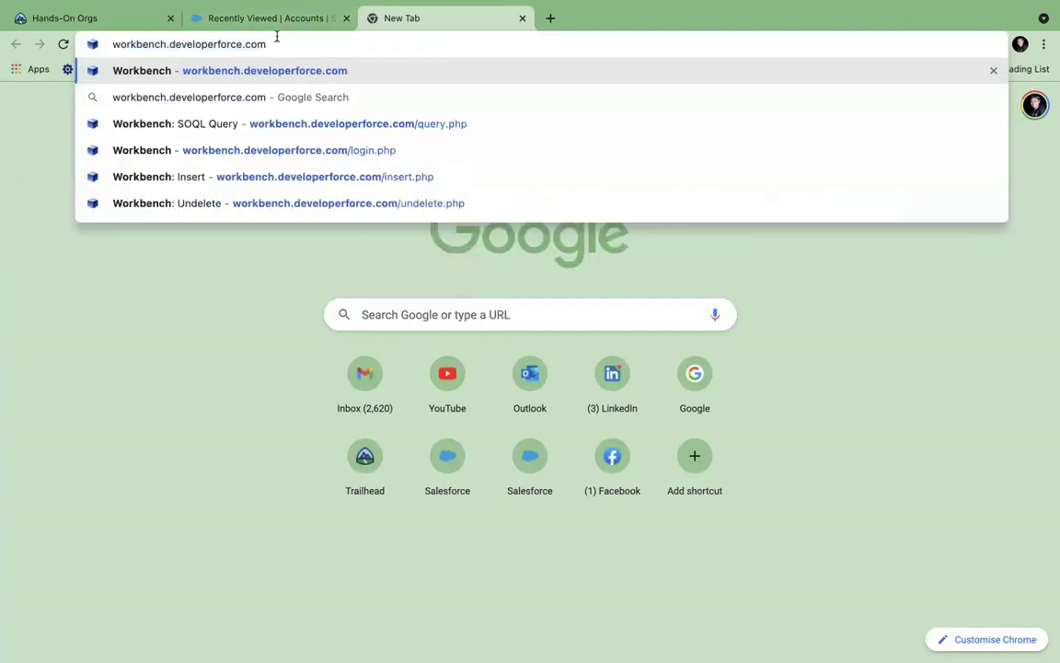
key("Return")
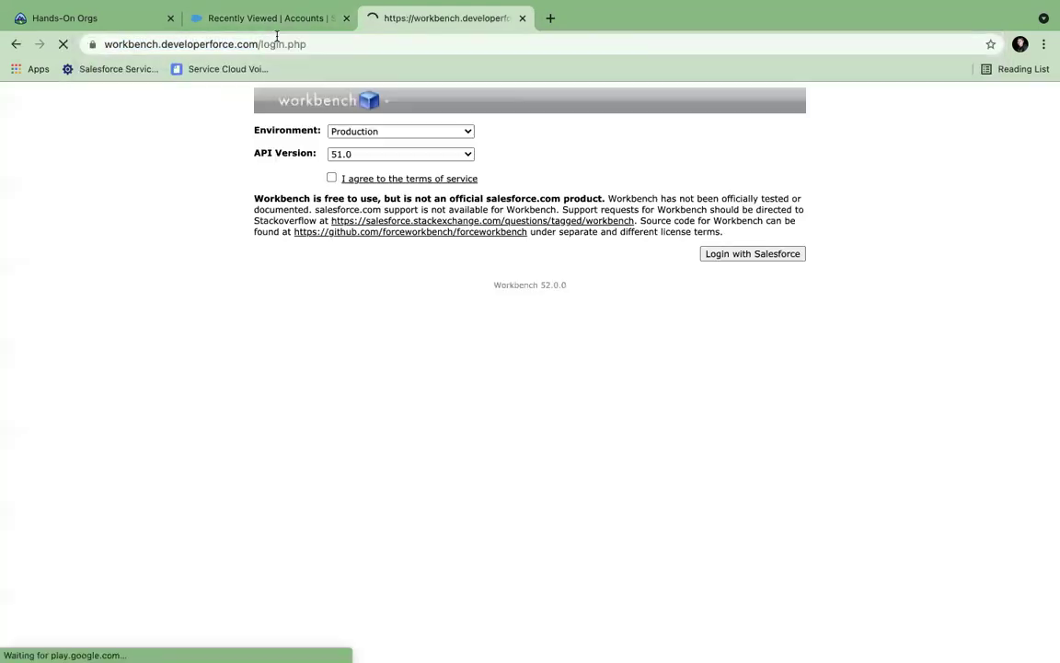
Accept Workbench's terms of service, log in with Salesforce, and allow Workbench access to the playground org
mouse_move(326, 157)
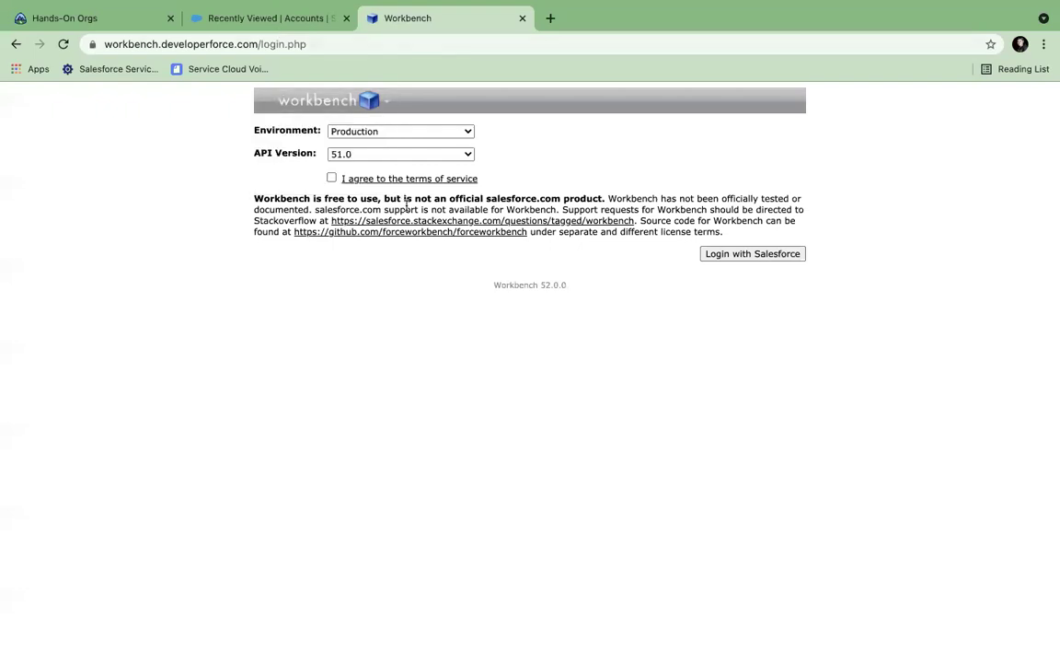
left_click(333, 178)
left_click(244, 18)
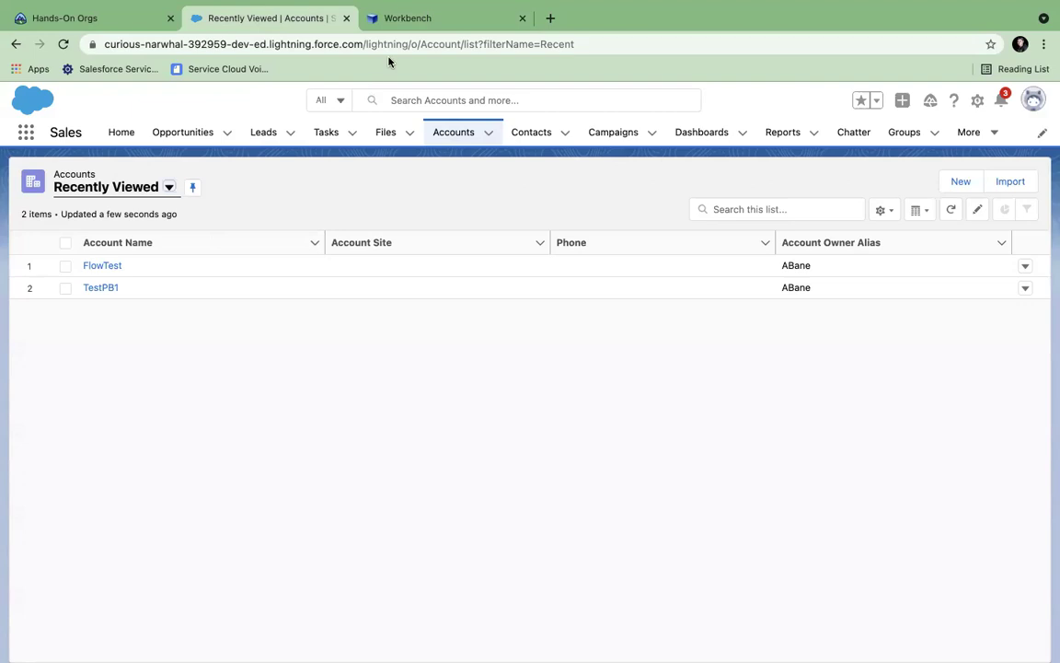
mouse_move(421, 28)
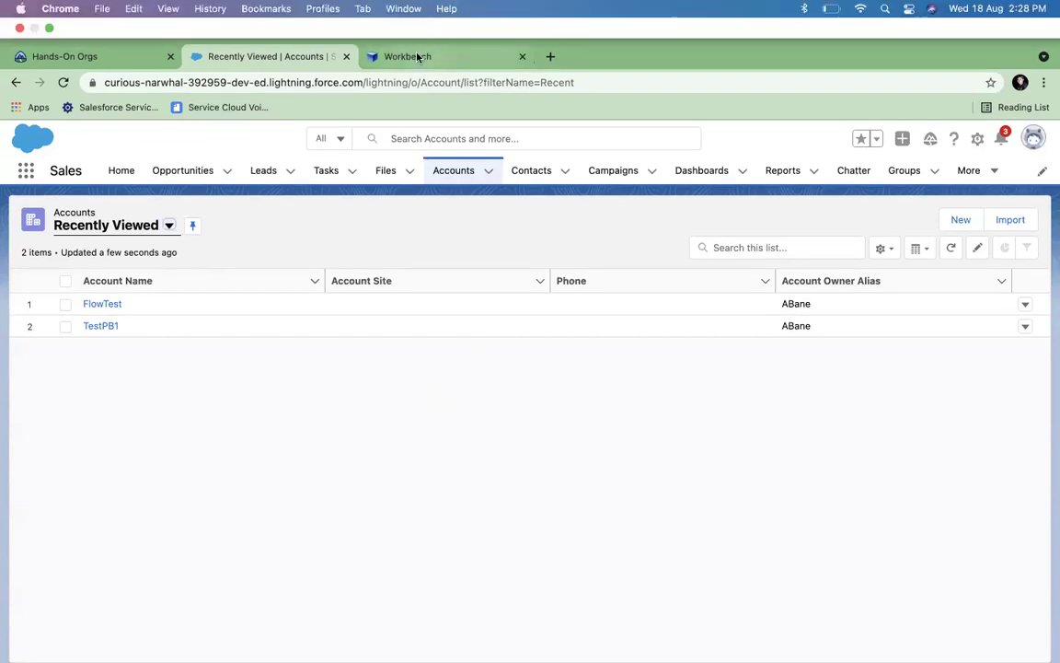
left_click(417, 57)
left_click(769, 255)
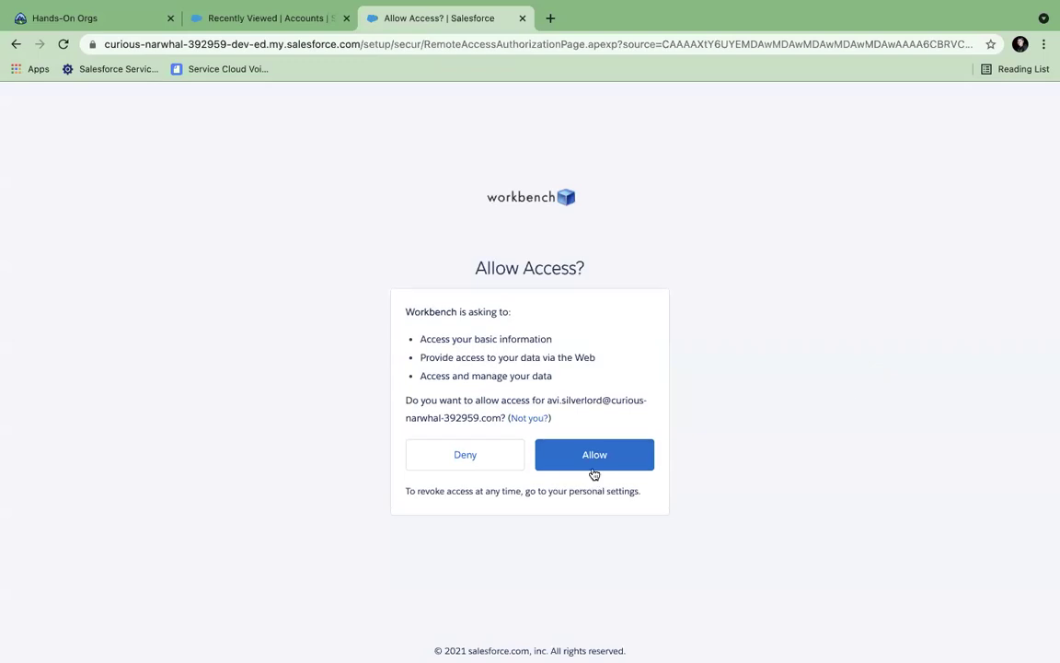
left_click(594, 467)
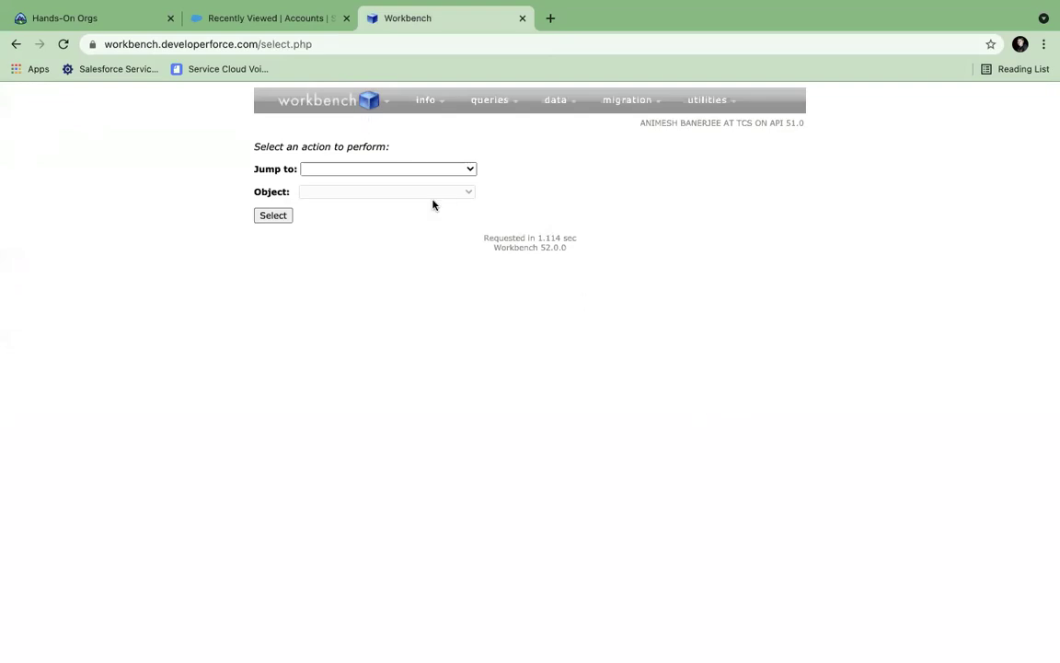
Open a SOQL Query on the Account object in Workbench
mouse_move(494, 110)
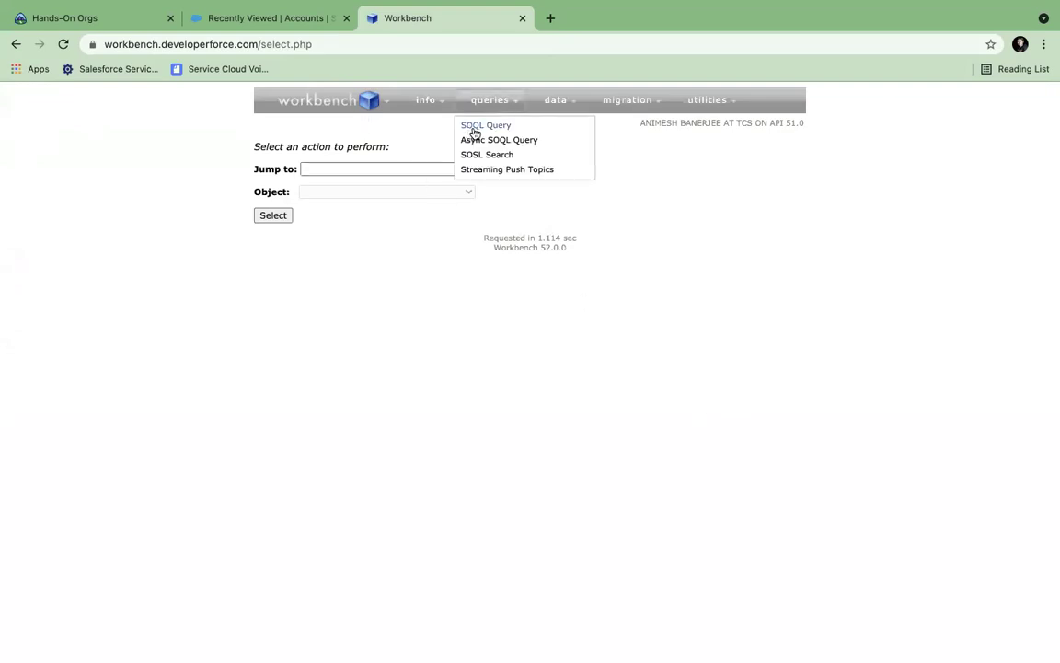
left_click(349, 173)
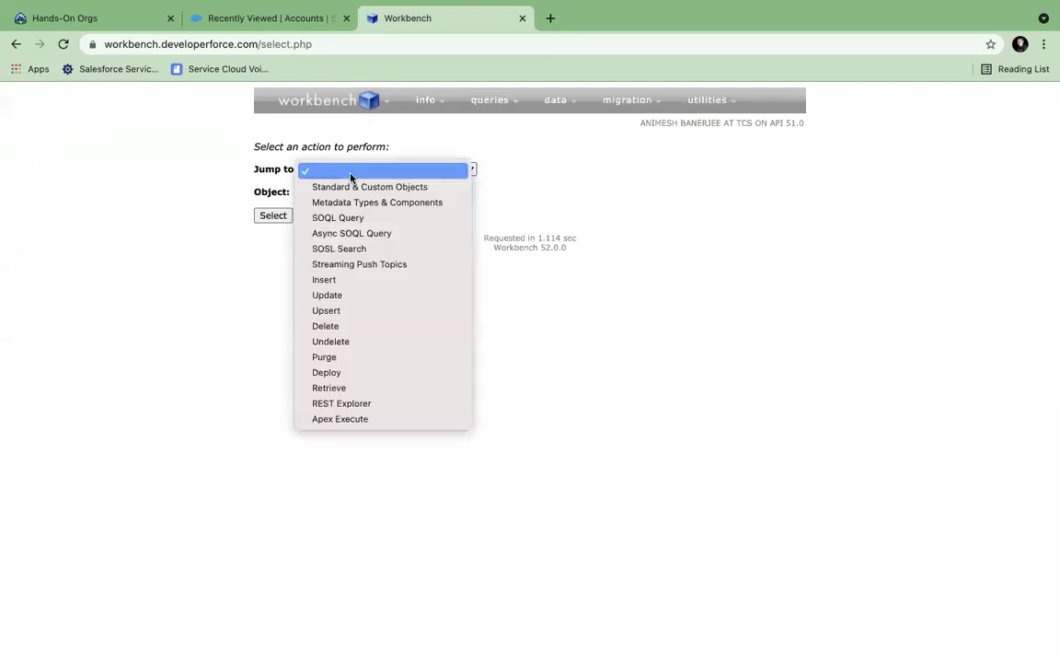
left_click(329, 218)
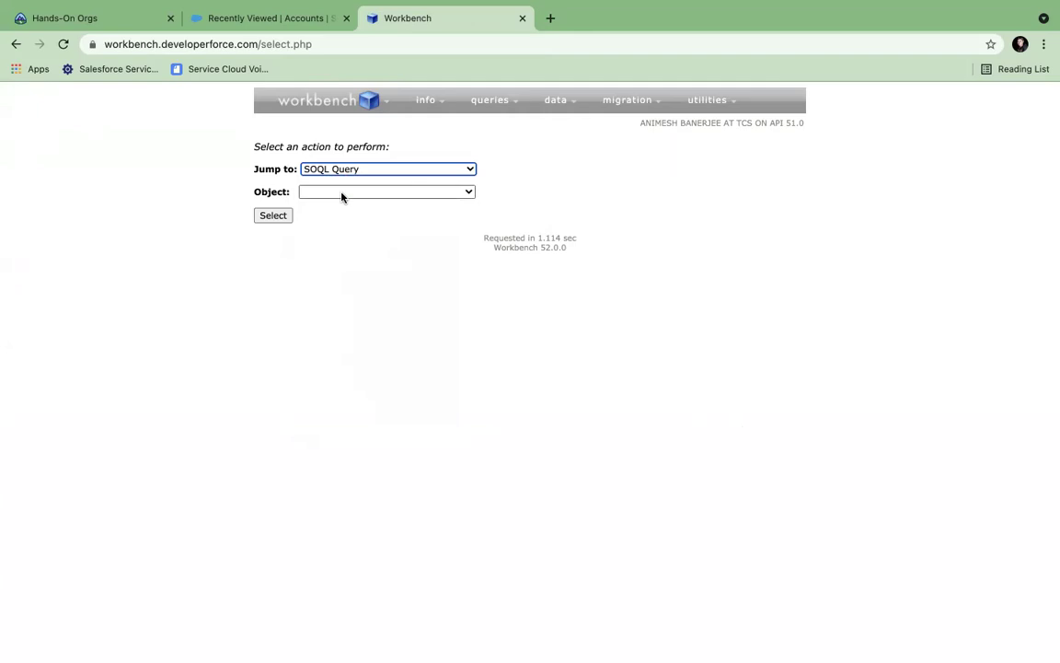
left_click(342, 196)
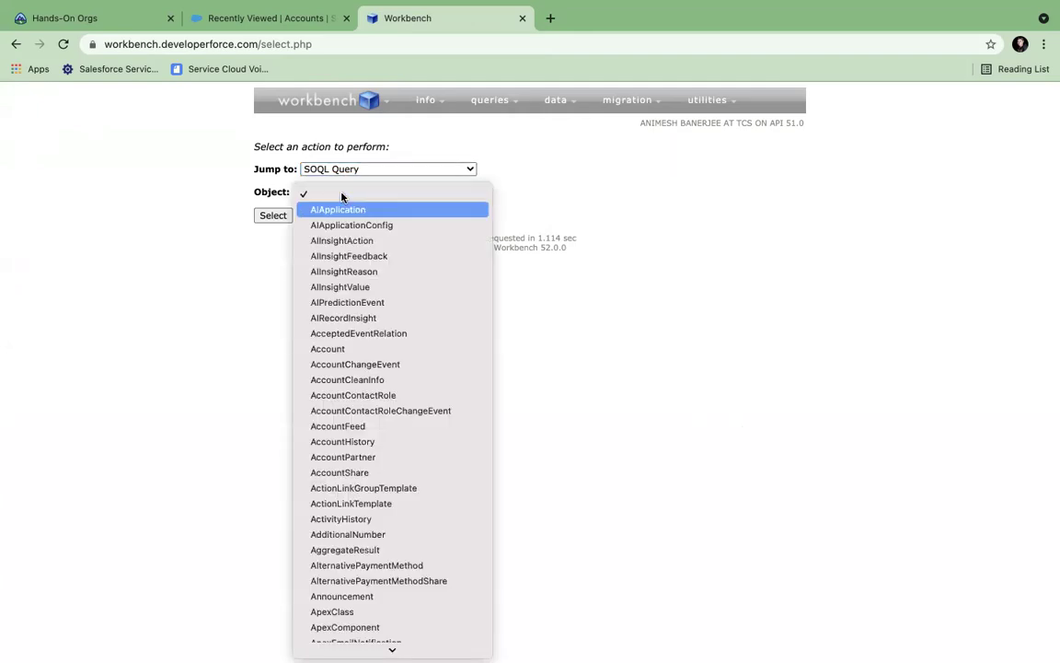
left_click(338, 349)
left_click(275, 216)
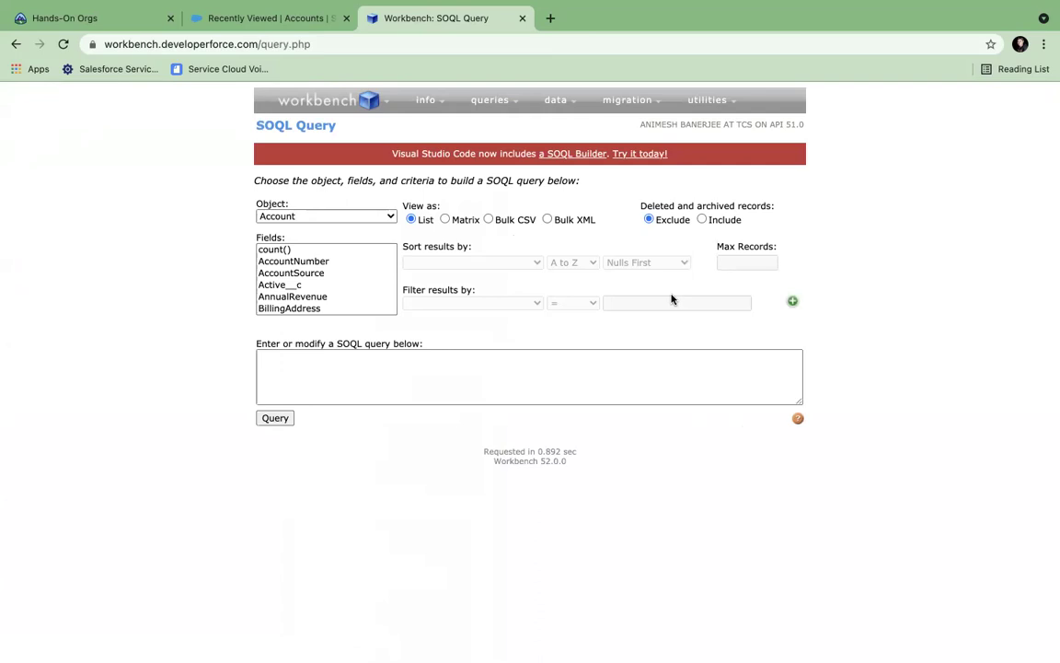
Look through the Account fields available for the SOQL query
left_click(297, 264)
key("Down")
key("Down")
key("Down")
key("Down")
key("Down")
key("Down")
key("Down")
key("Down")
key("Down")
key("Down")
key("Down")
key("Down")
key("Down")
key("Down")
key("Down")
key("Down")
key("Down")
key("Down")
key("Down")
key("Down")
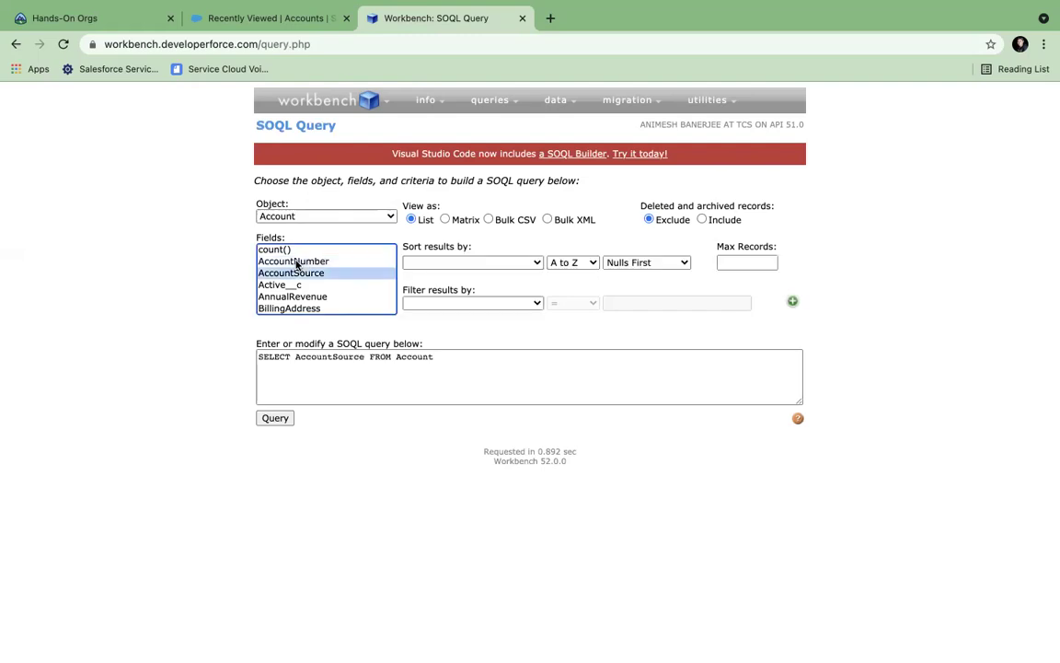
key("Down")
key("Down")
key("Down")
key("Down")
key("Down")
key("Down")
key("Down")
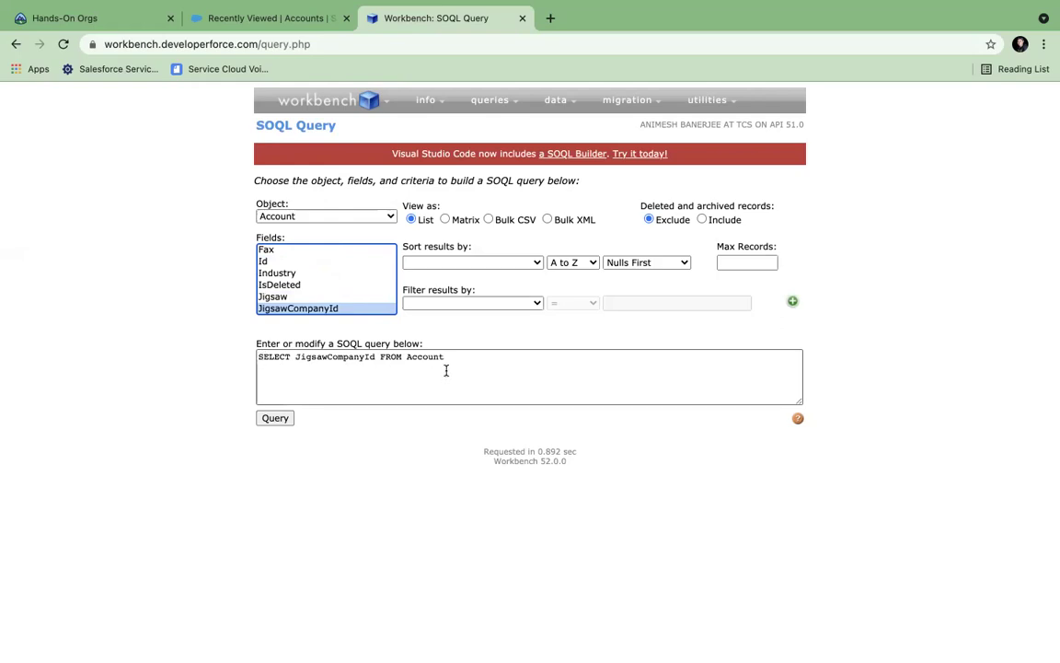
Select the Id and Name fields of Account and run the SOQL query as a list
scroll(325, 304, "up", 10)
scroll(305, 264, "down", 10)
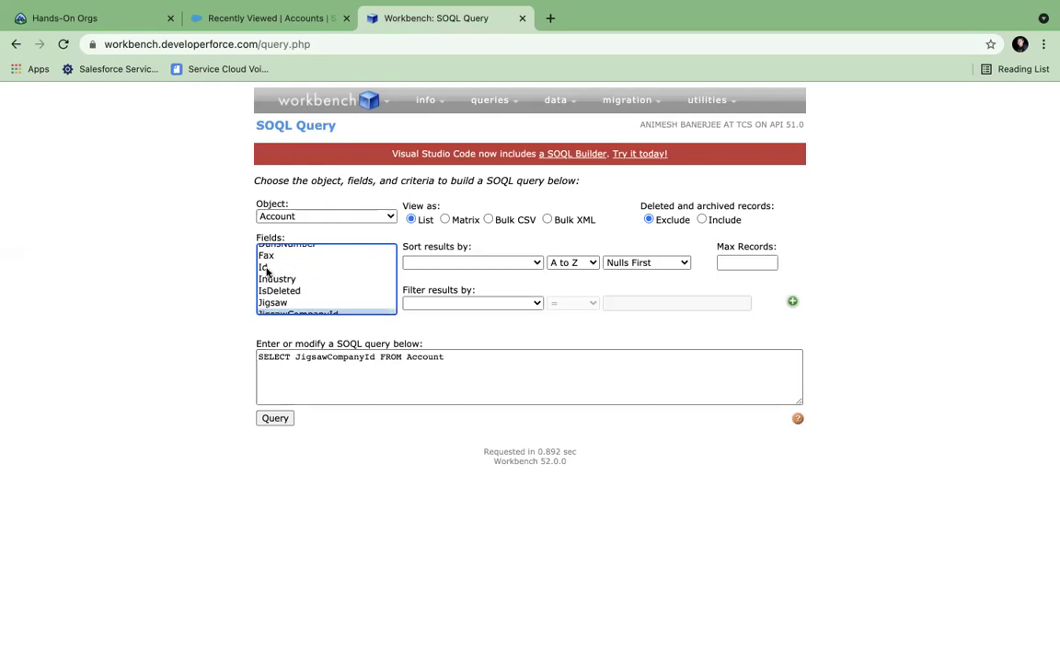
left_click(266, 268)
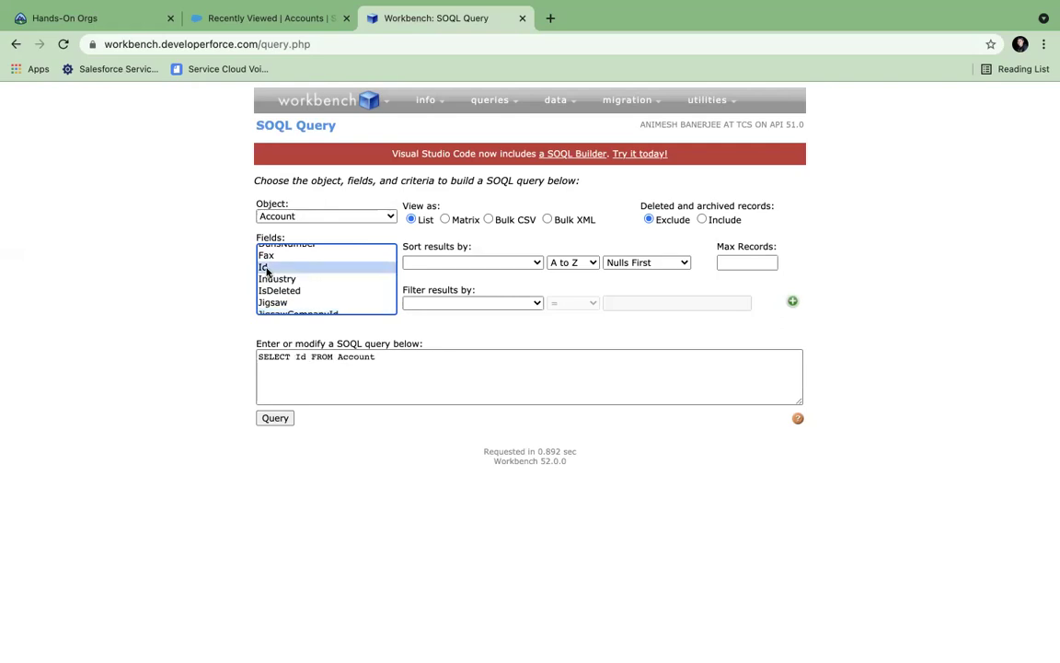
scroll(267, 271, "up", 3)
scroll(267, 272, "up", 5)
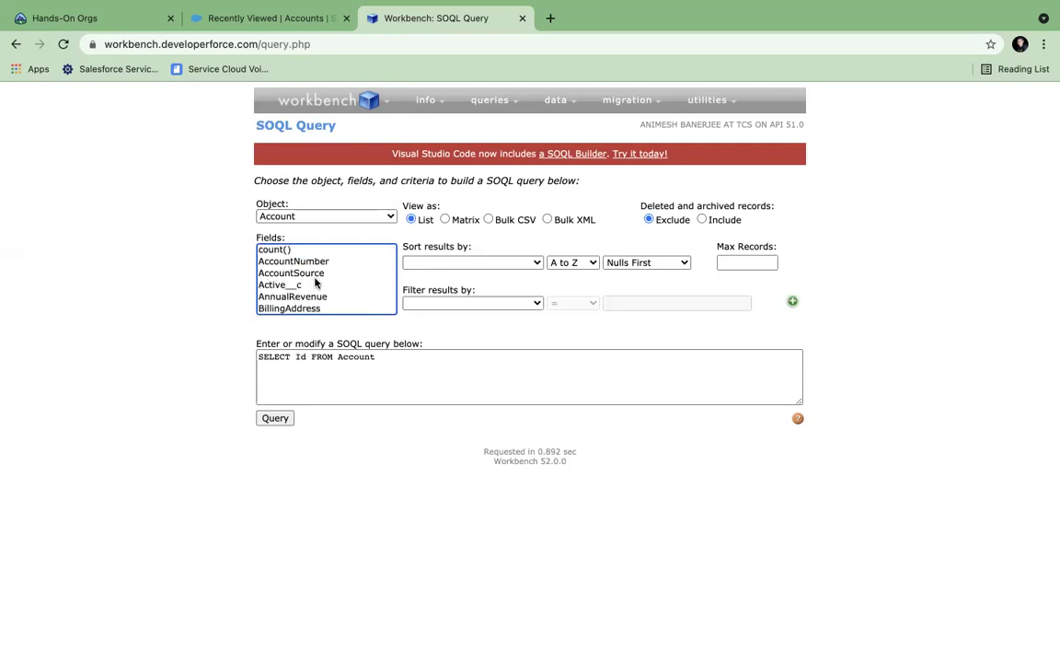
scroll(313, 274, "down", 4)
scroll(313, 275, "down", 5)
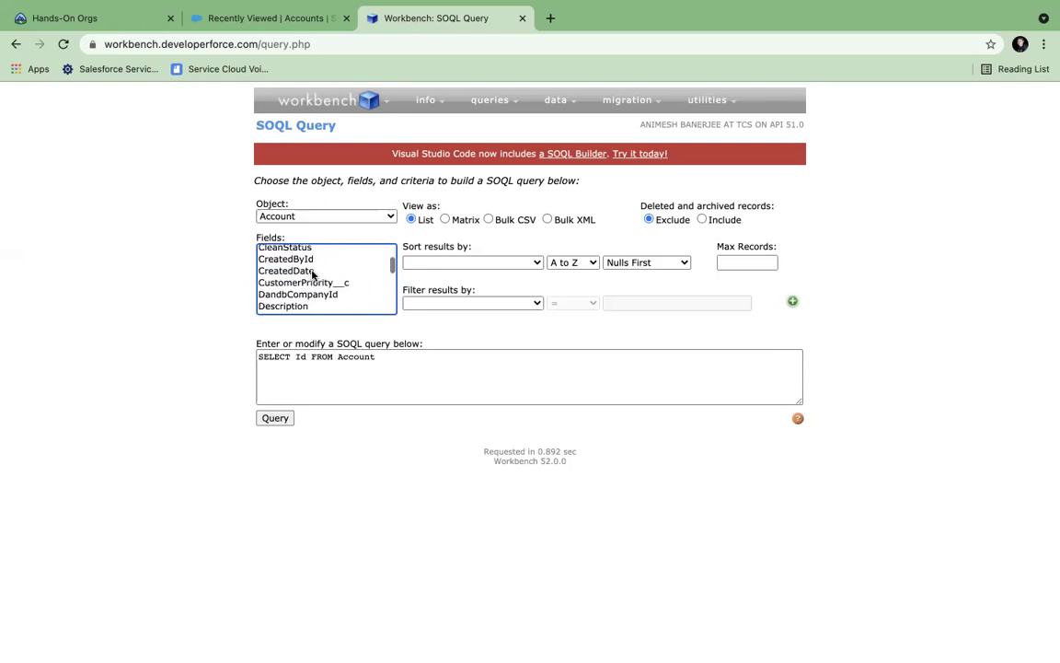
scroll(313, 274, "down", 3)
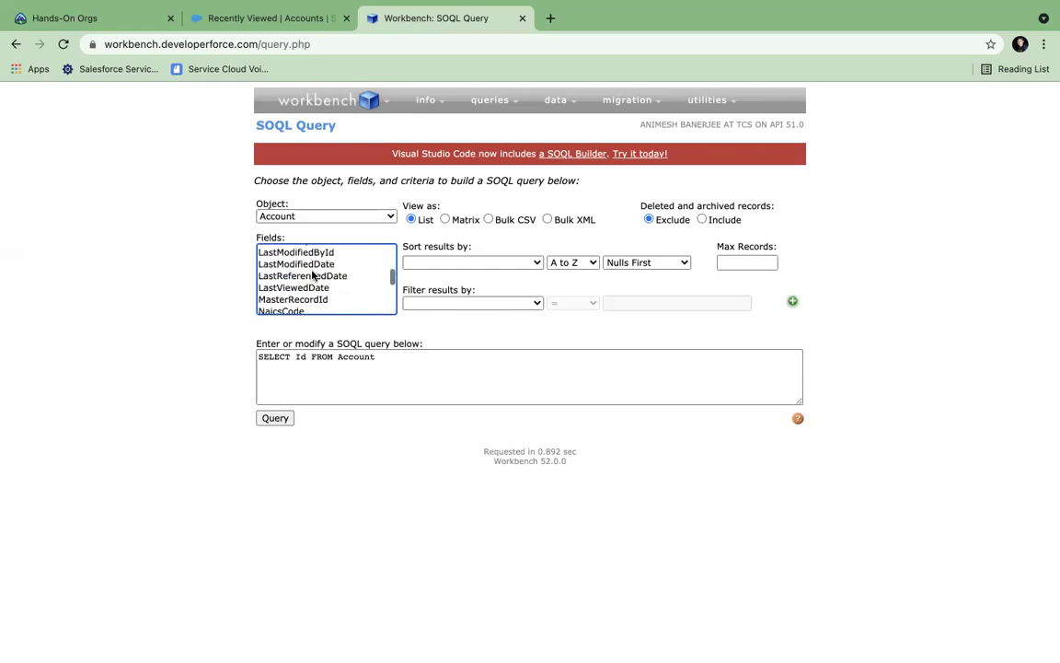
left_click(284, 291)
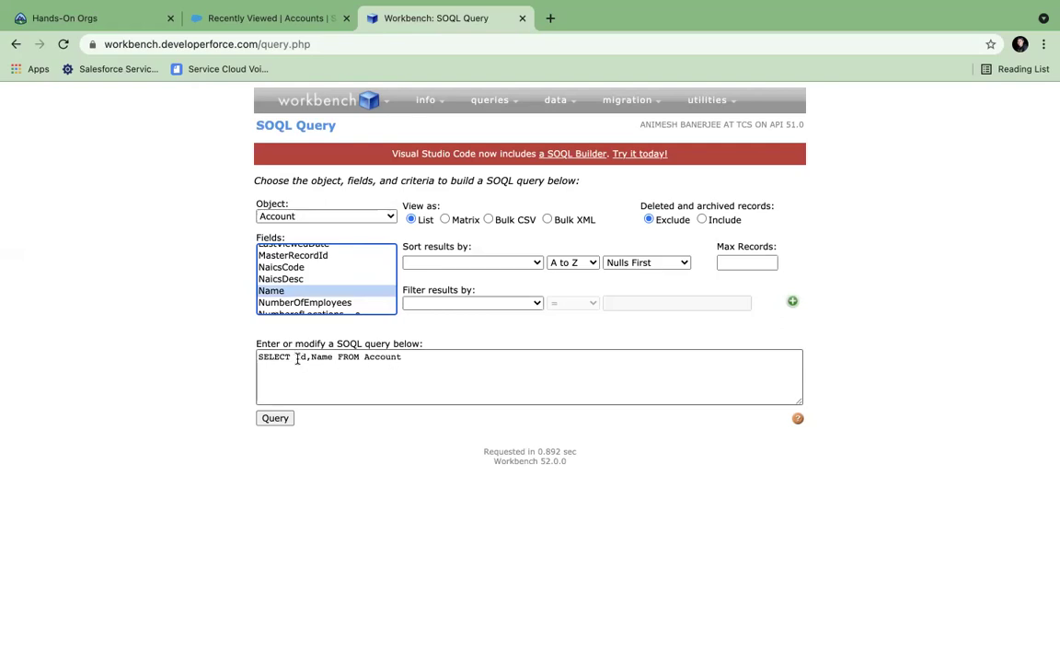
left_click(282, 421)
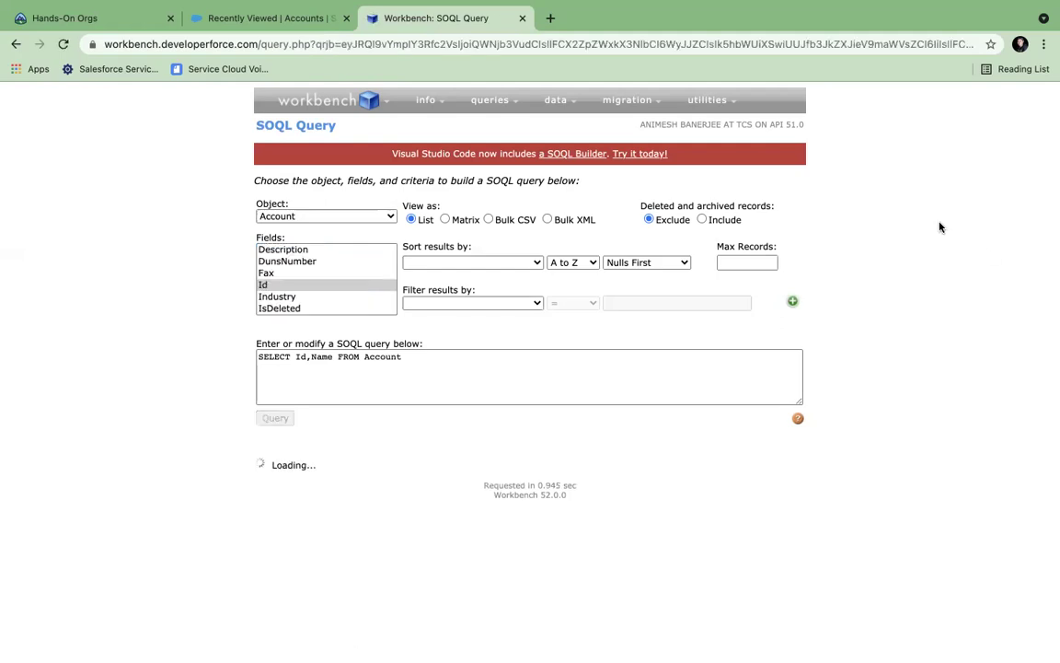
scroll(940, 227, "down", 2)
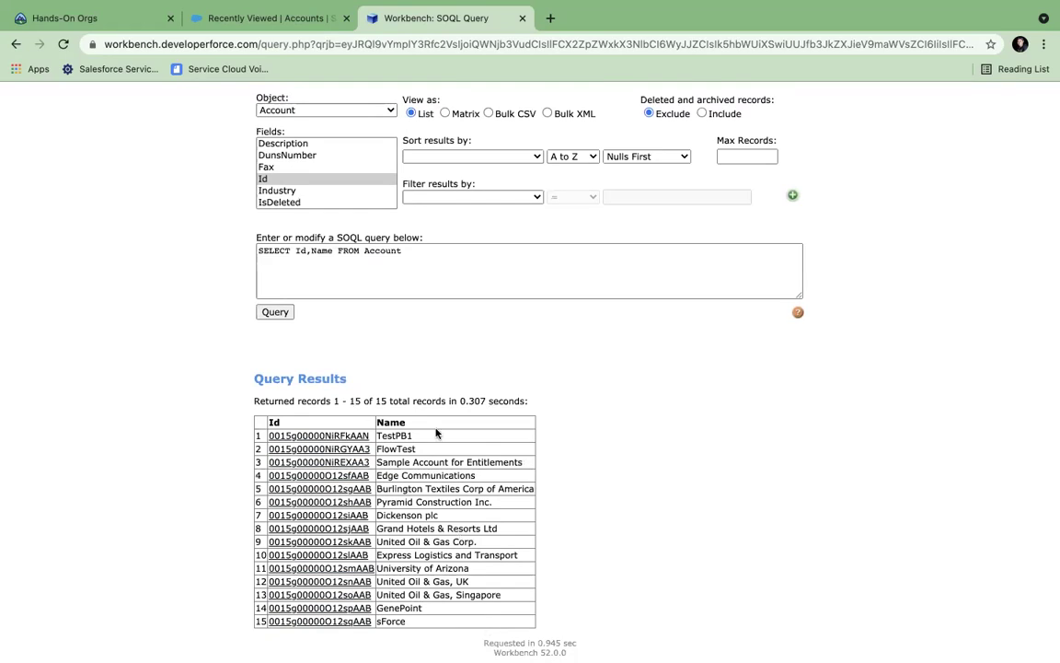
Compare the query results with the All Accounts list view in Salesforce, and return to Workbench
mouse_move(230, 5)
left_click(237, 56)
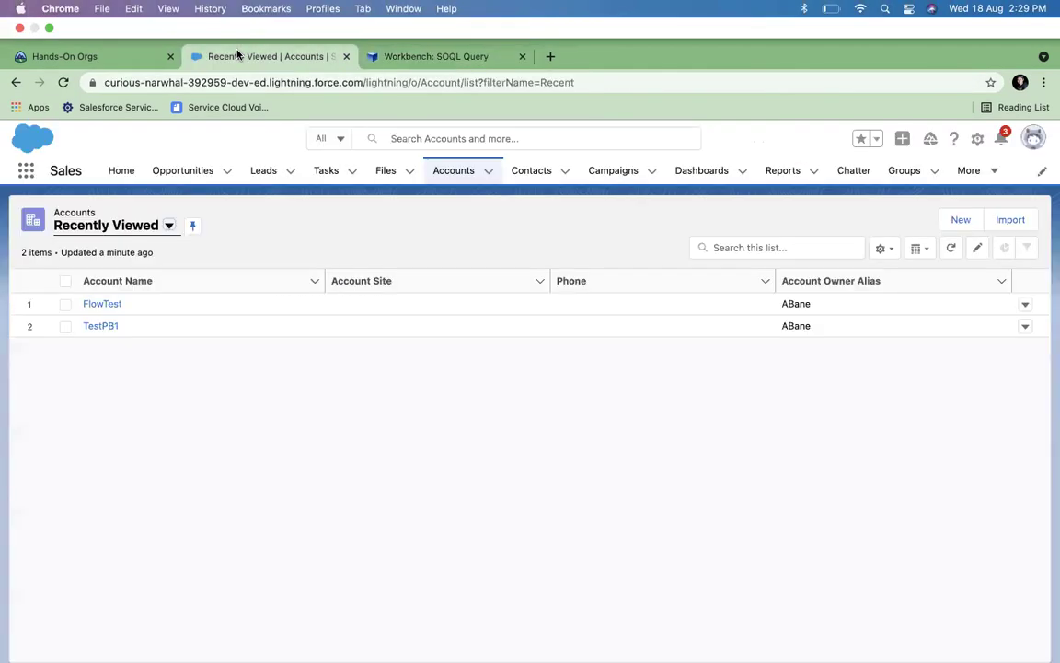
left_click(169, 187)
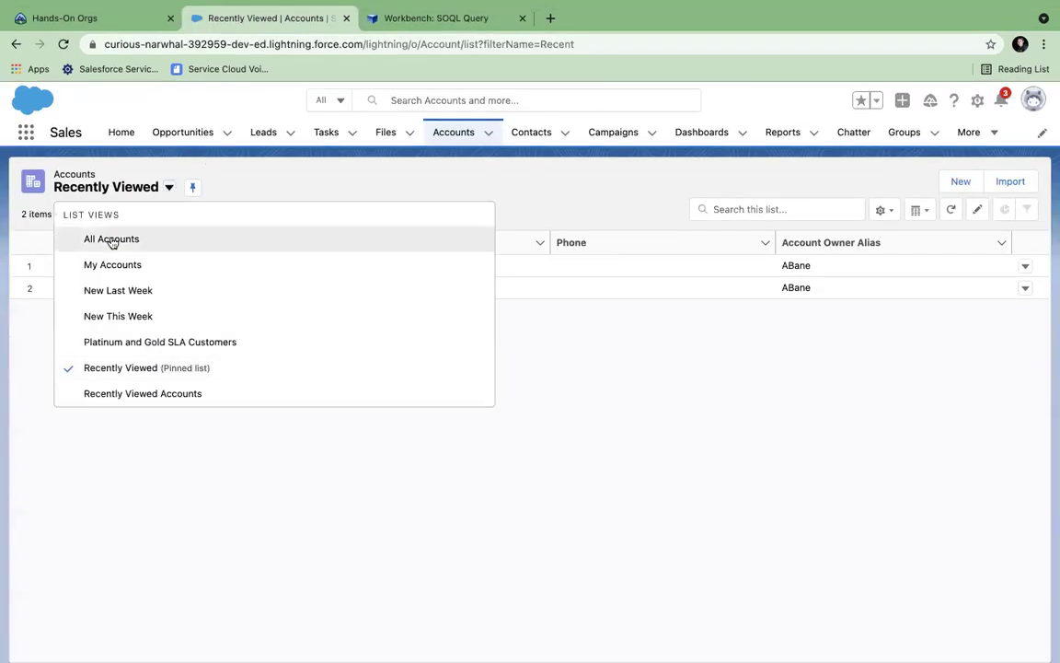
left_click(109, 239)
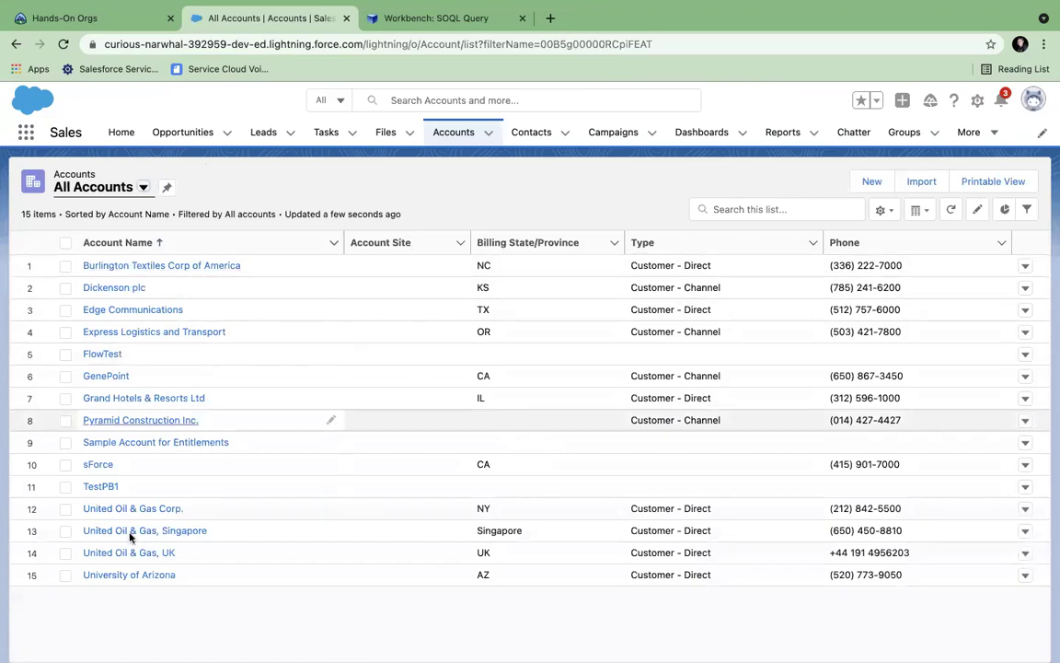
mouse_move(449, 2)
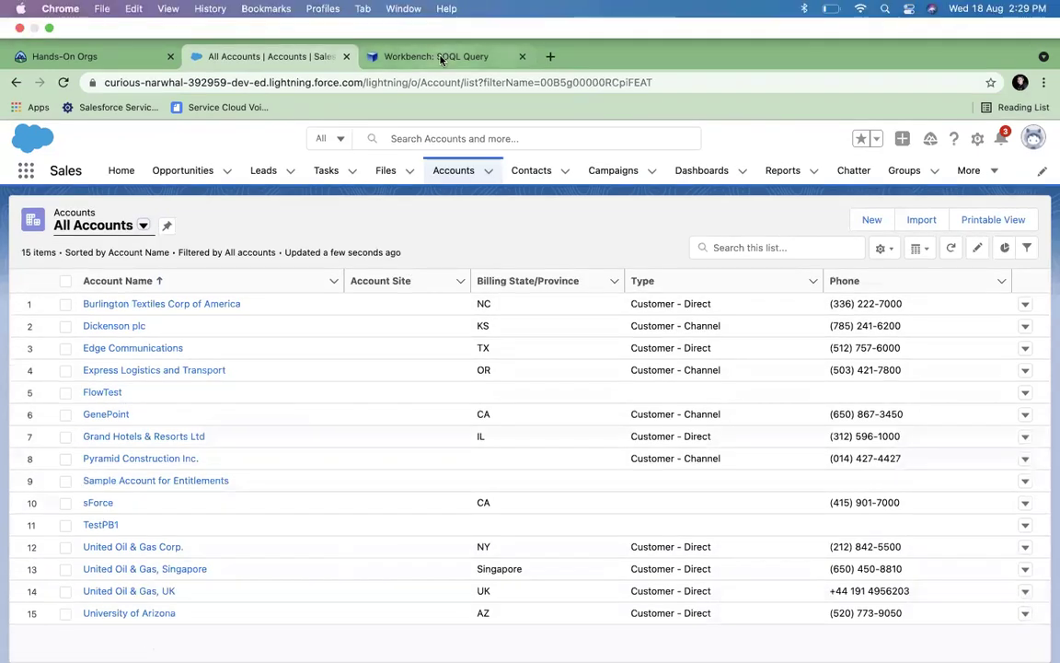
left_click(442, 55)
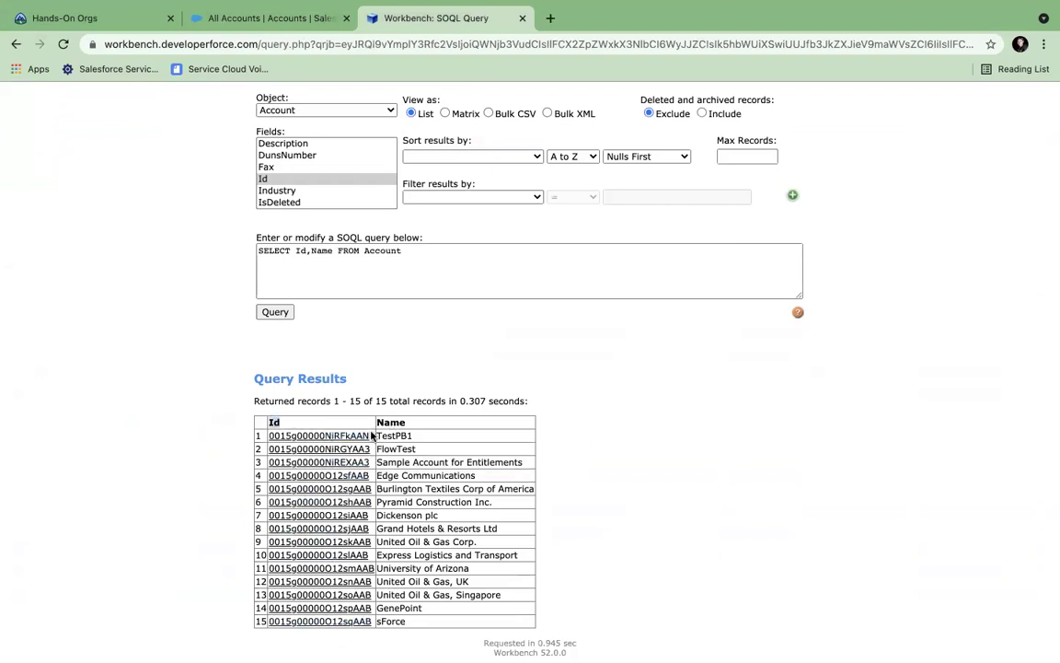
Examine the record Id of the TestPB1 account in the query results
mouse_move(358, 434)
left_click_drag(358, 435, 268, 435)
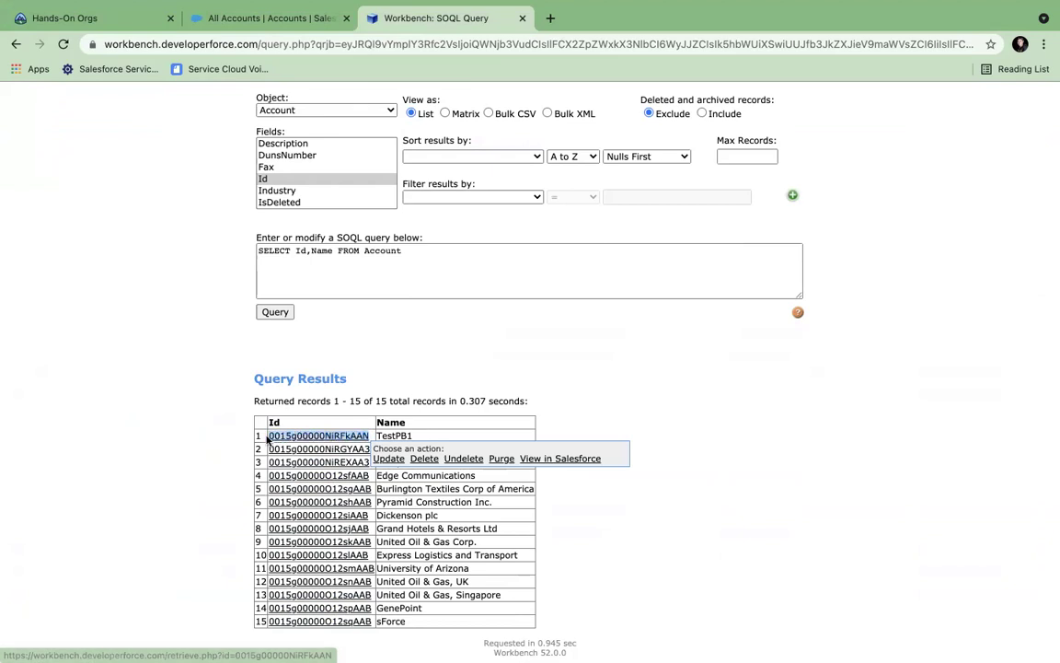
left_click(834, 359)
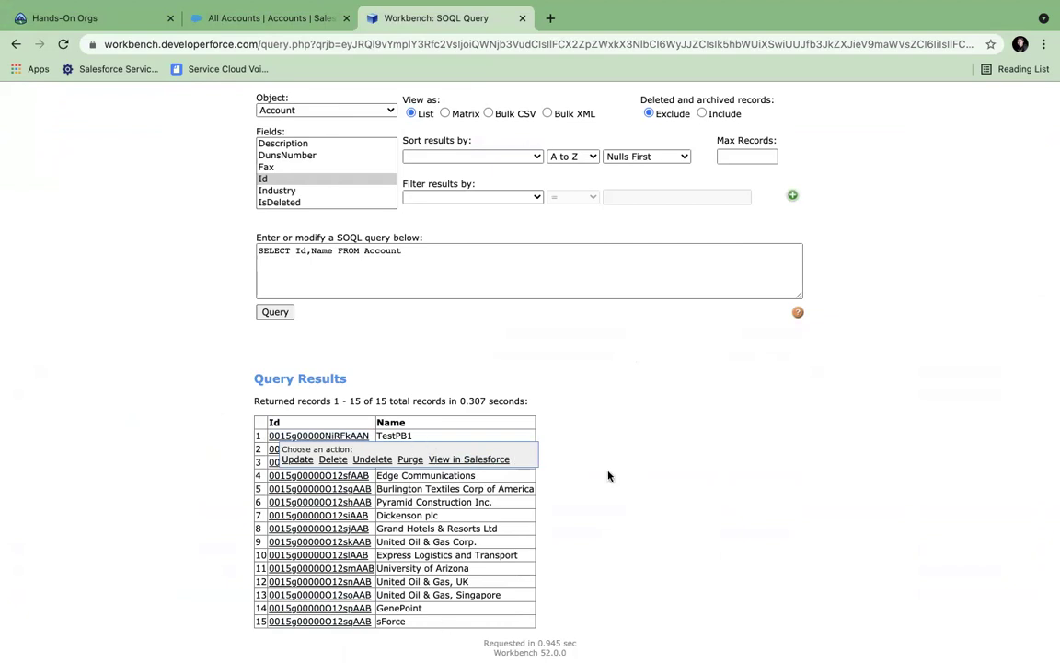
scroll(726, 450, "up", 2)
scroll(726, 451, "down", 2)
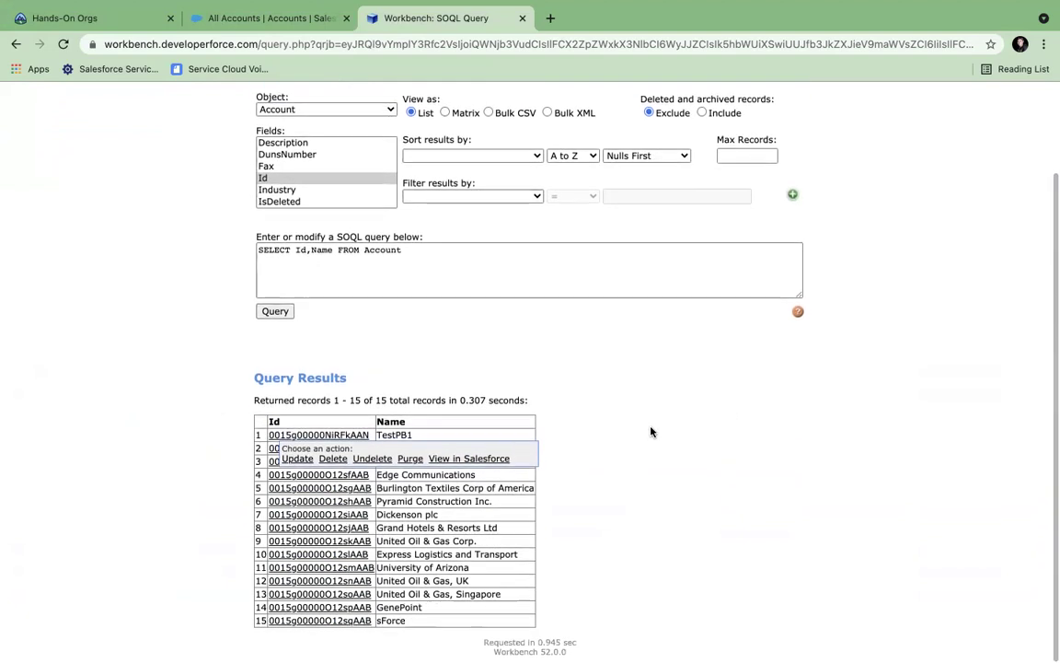
Switch the query output to Bulk CSV and run the Account Id and Name query as a bulk job
scroll(445, 150, "up", 2)
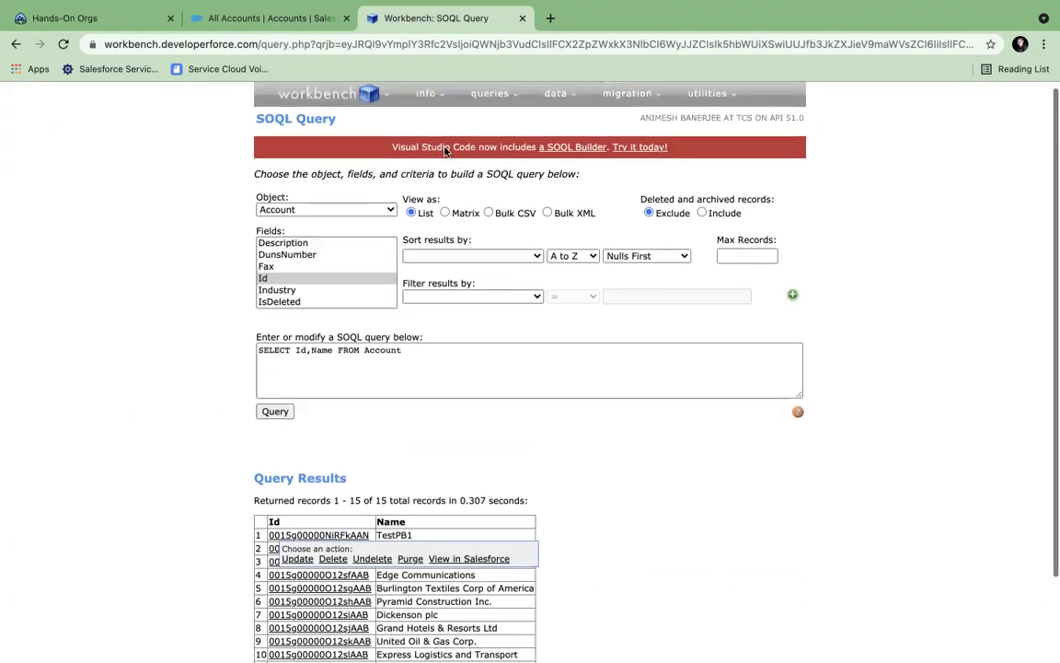
left_click(489, 218)
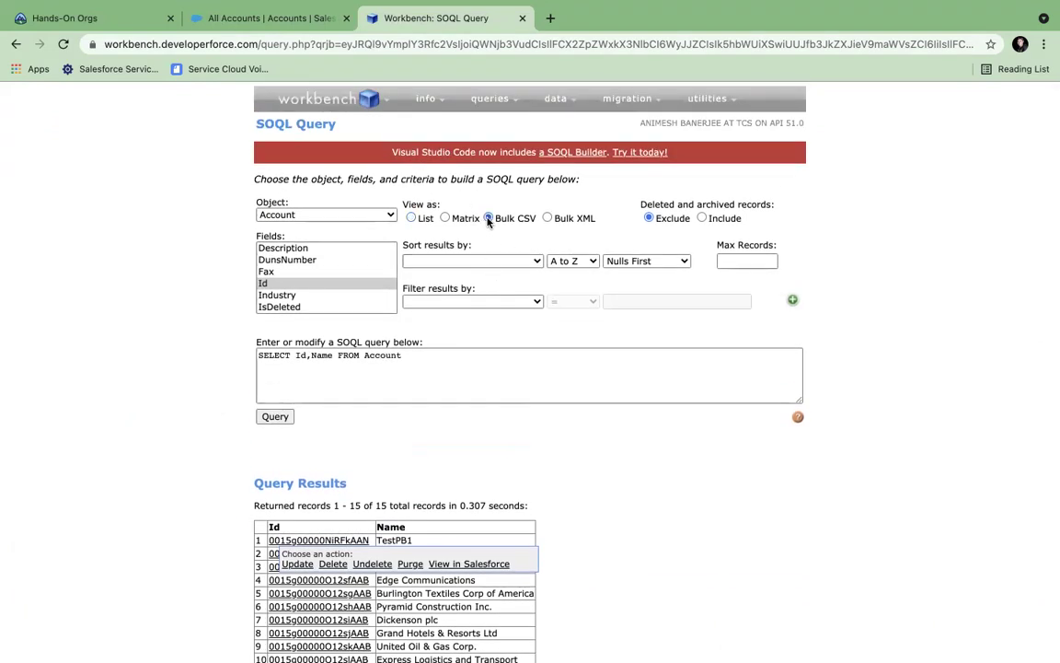
scroll(596, 497, "down", 2)
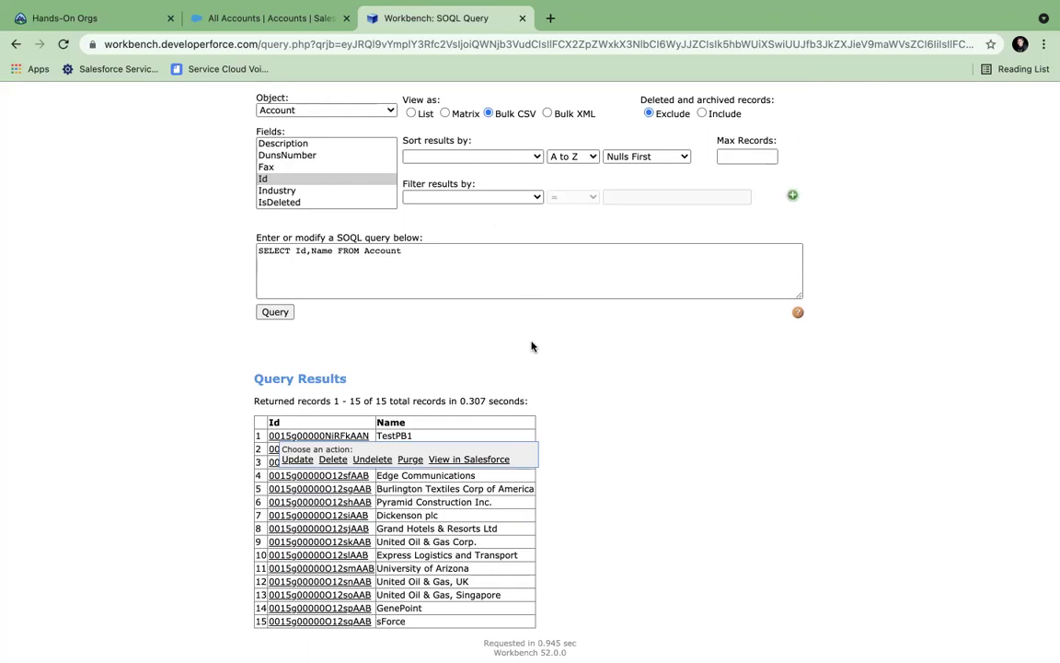
left_click(275, 311)
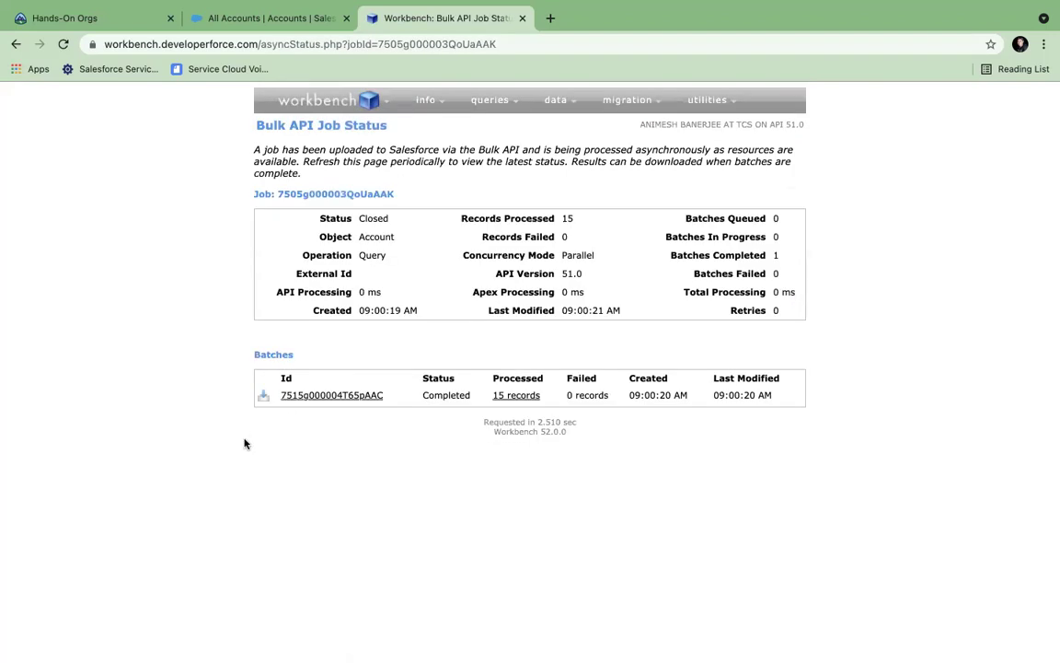
Download the completed batch's CSV result and reveal the file in the Downloads folder in Finder
left_click(263, 399)
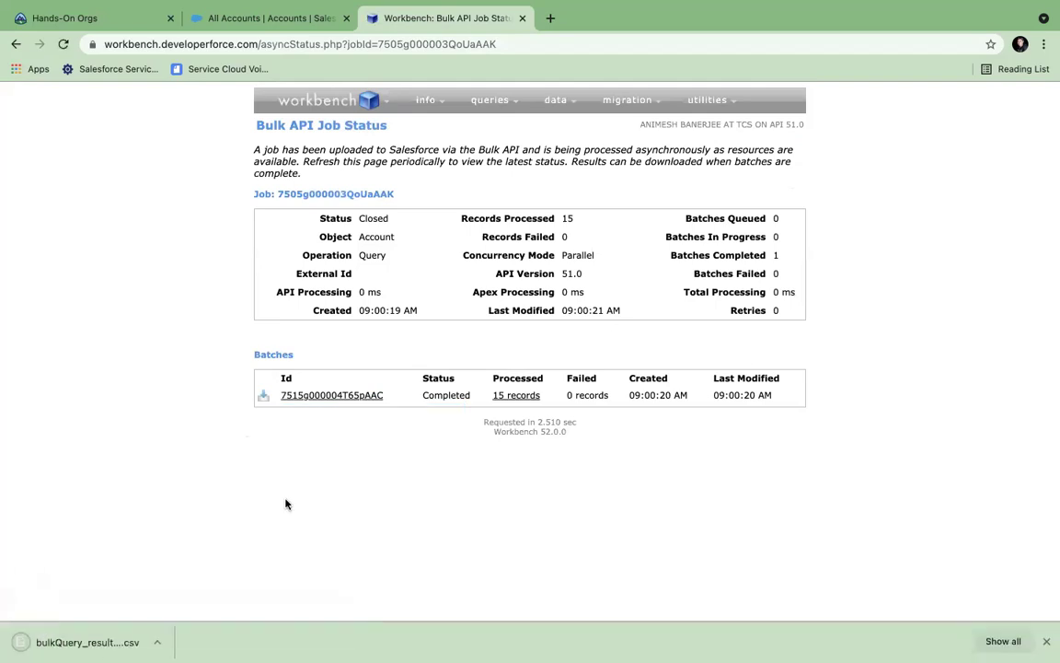
left_click(157, 641)
left_click(199, 623)
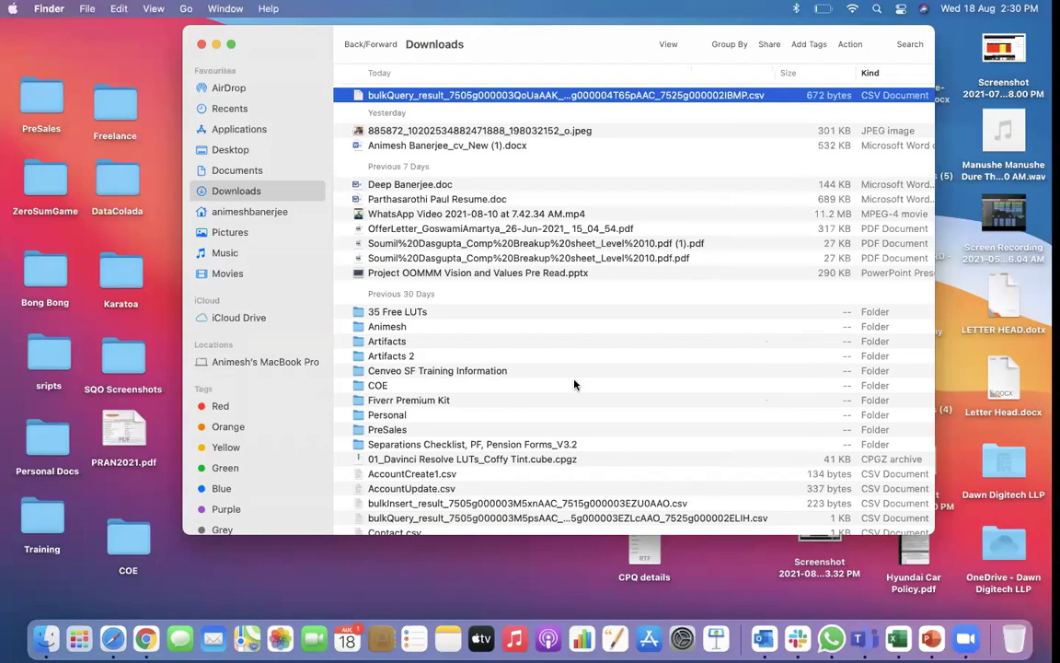
Rename the downloaded bulk query result file in the Downloads folder as Account.csv
left_click(472, 95)
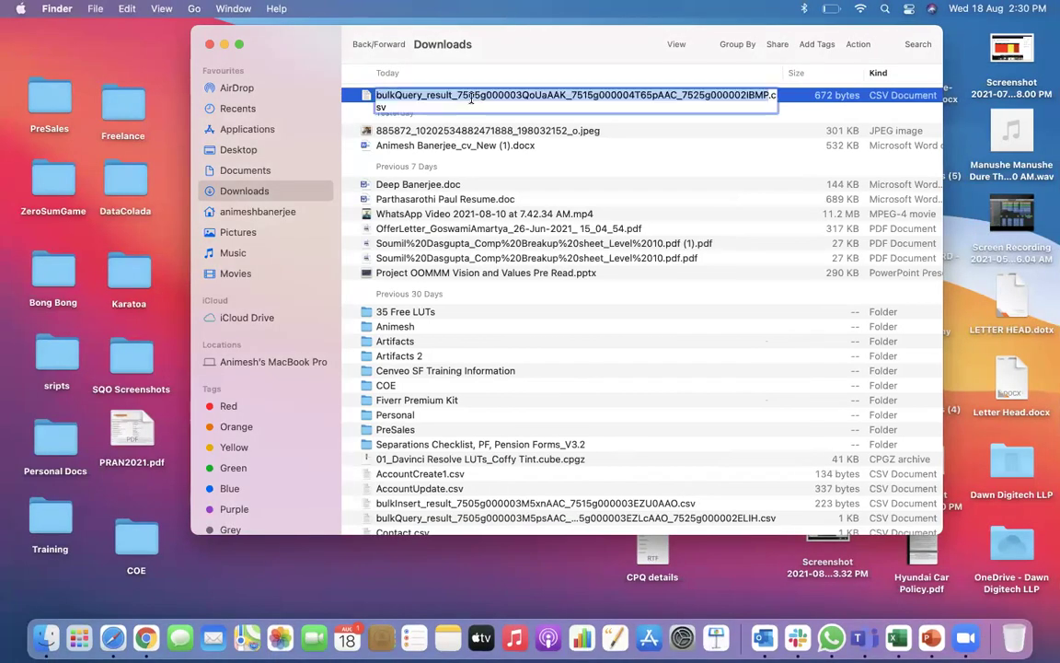
type("Account")
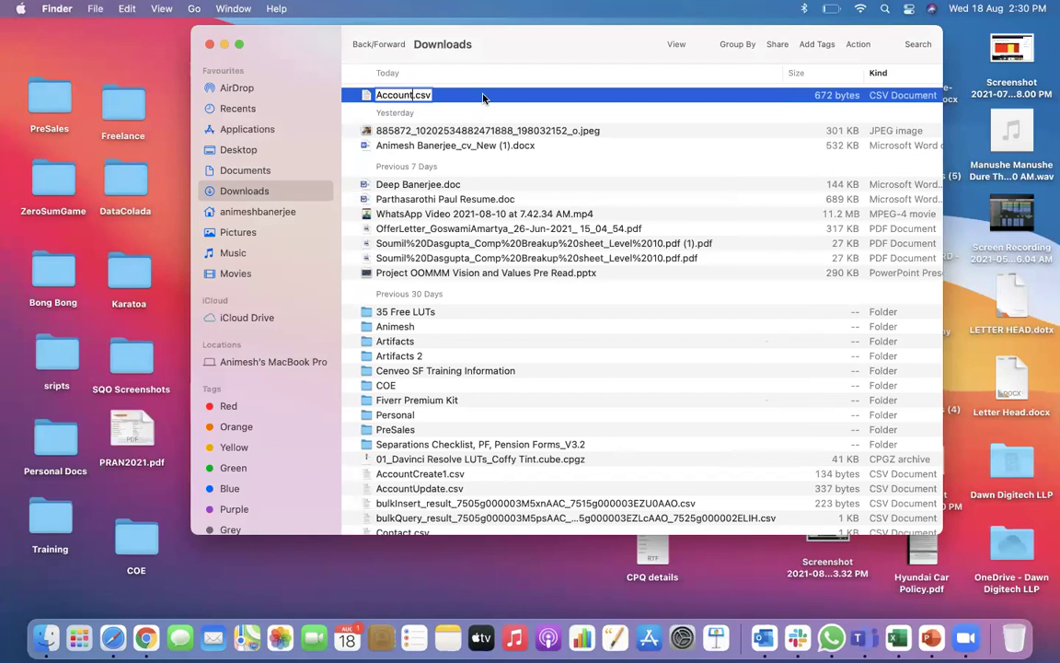
key("Return")
Open Account.csv in Microsoft Excel and fit the widths of columns A and B to their contents
right_click(419, 99)
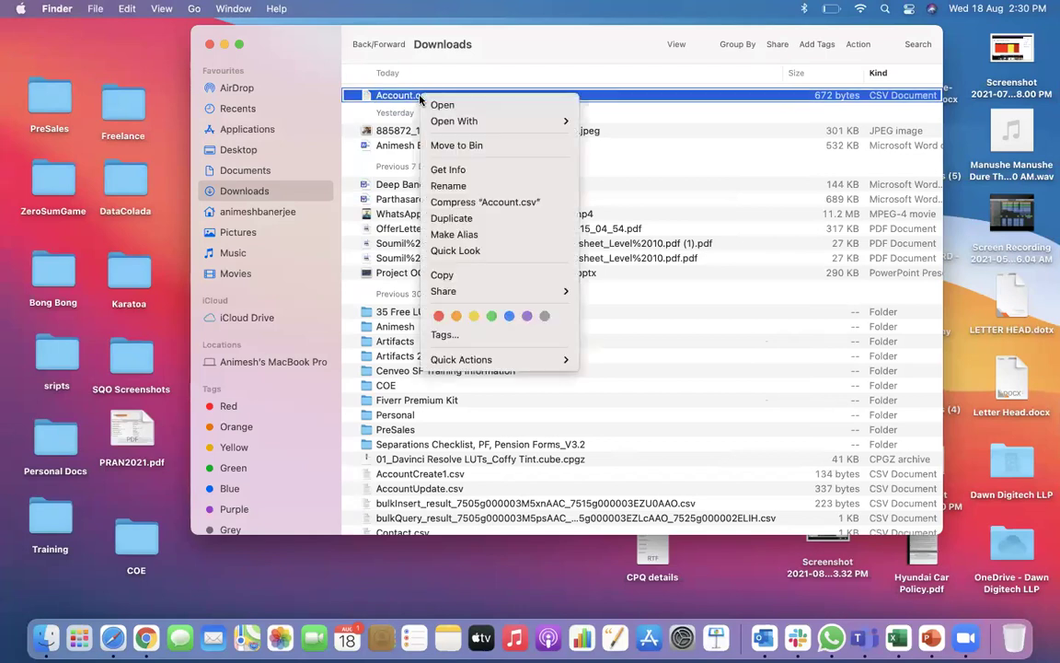
mouse_move(506, 120)
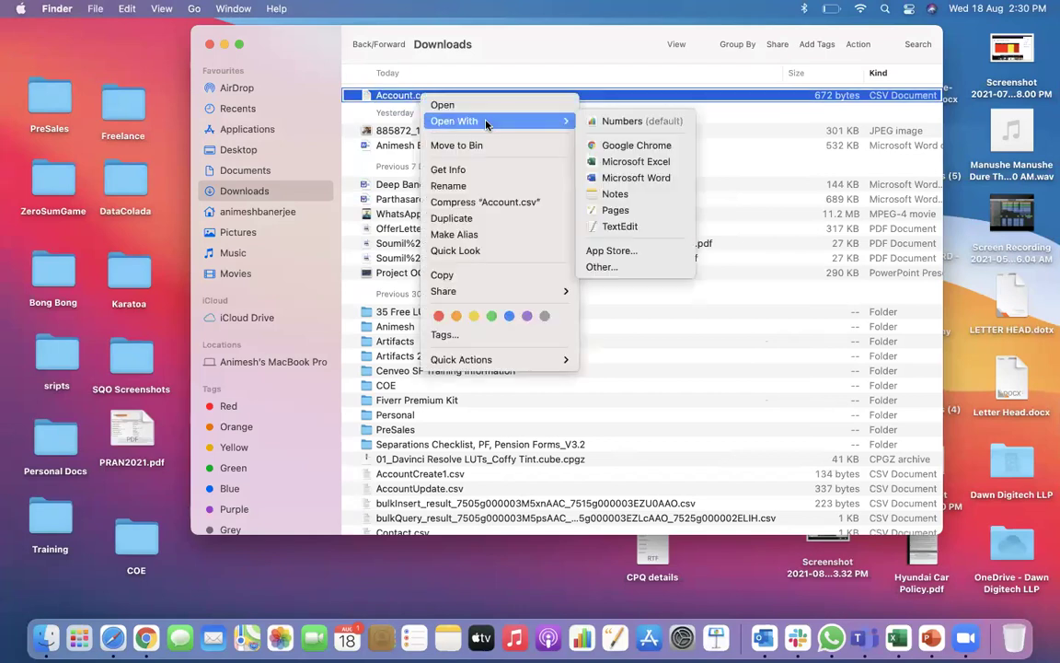
left_click(622, 165)
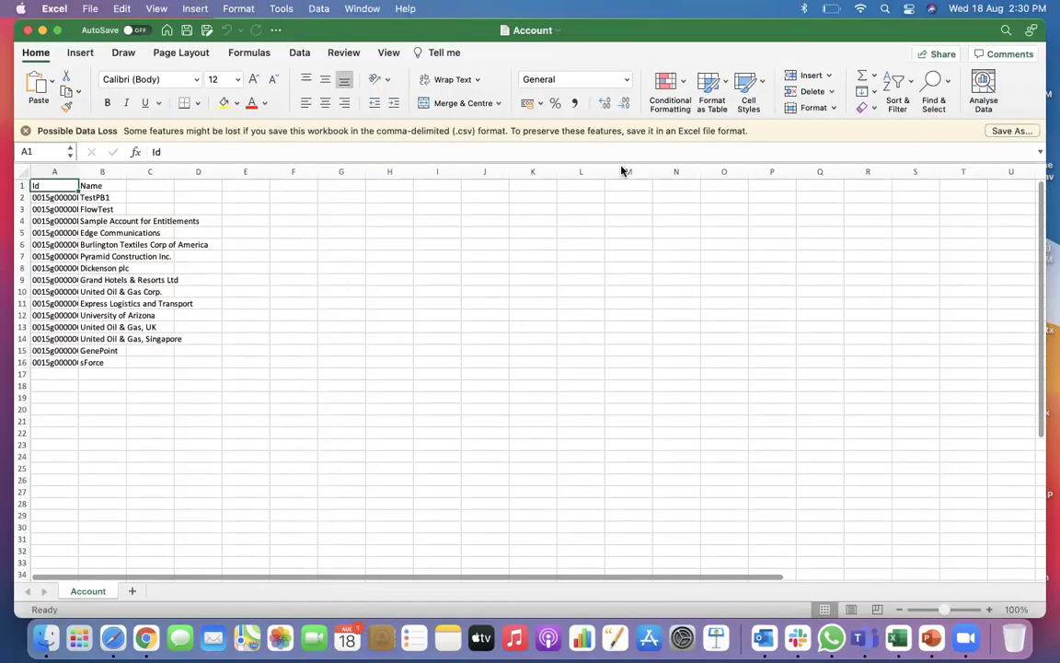
double_click(78, 172)
double_click(169, 171)
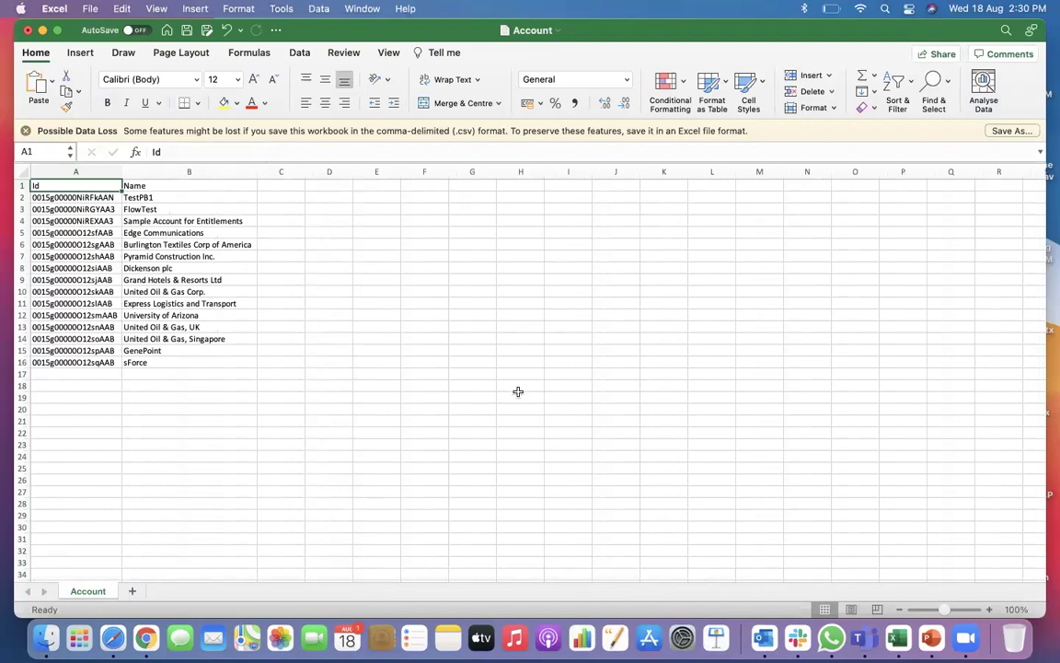
Examine the exported Id and Name records in A1:B16 and the empty columns beside them
left_click_drag(287, 185, 791, 367)
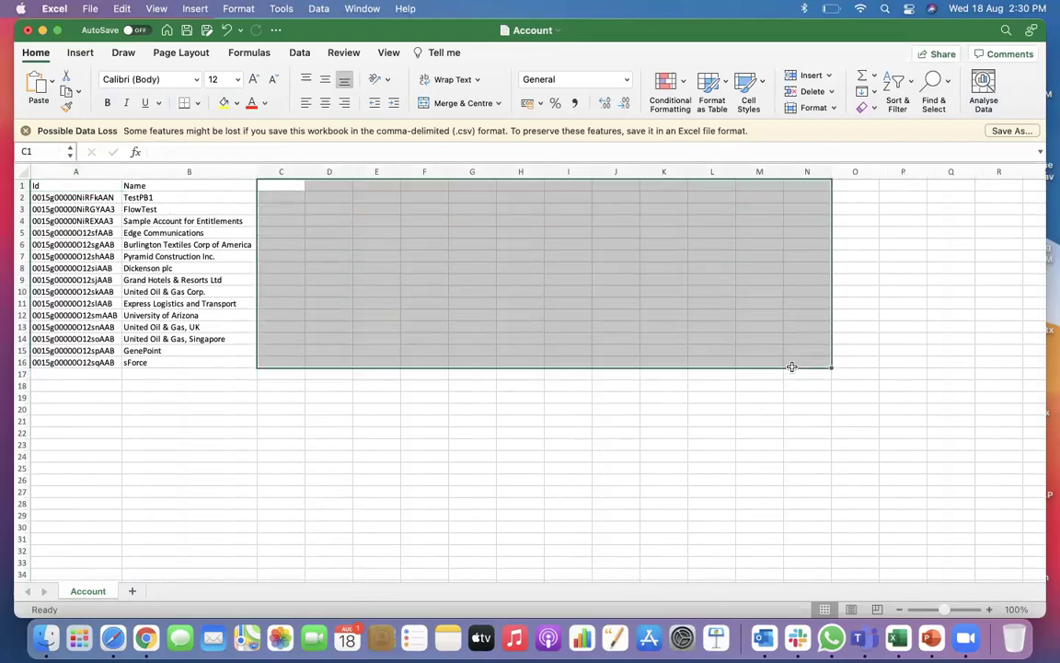
left_click(655, 396)
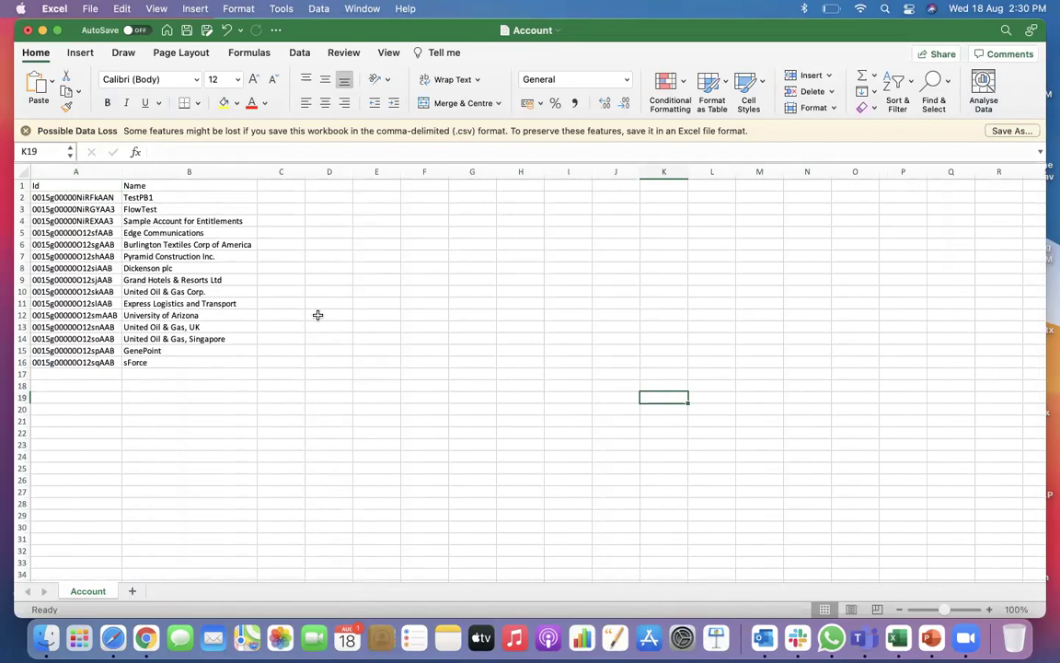
left_click_drag(51, 184, 154, 363)
left_click(263, 407)
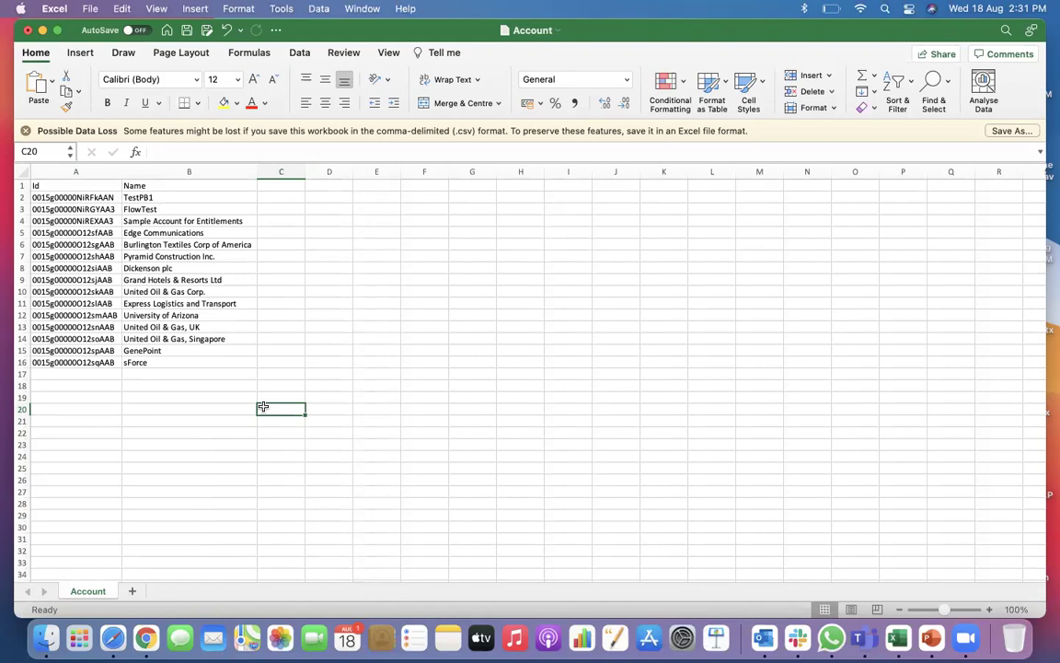
Review the All Accounts list in Salesforce and the bulk job status in Workbench in Chrome, and return to the Account workbook in Excel
left_click(145, 637)
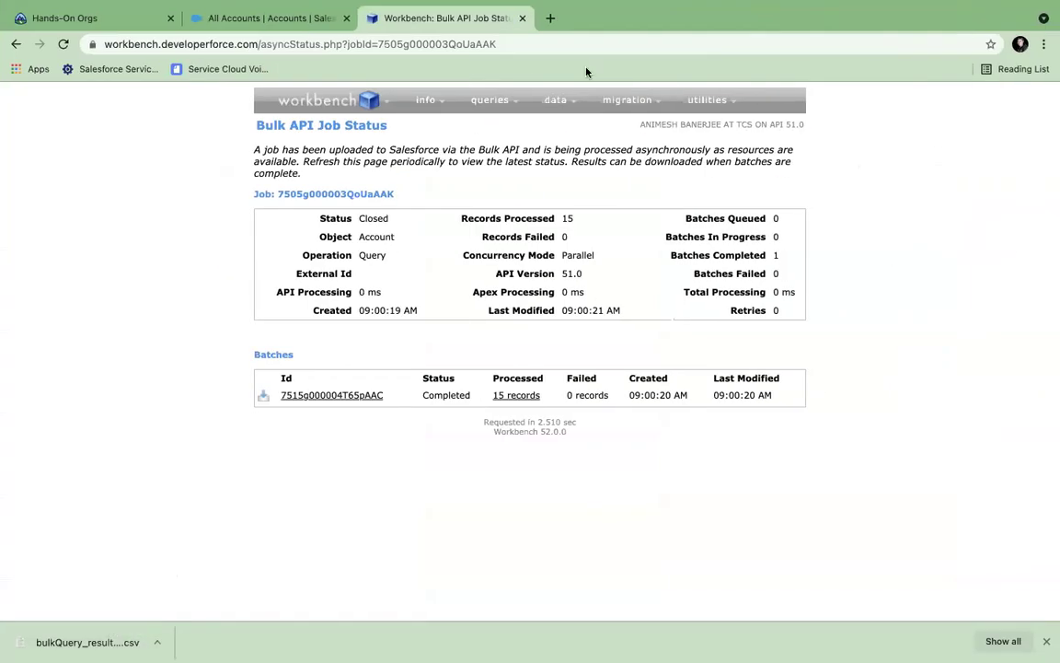
left_click(267, 18)
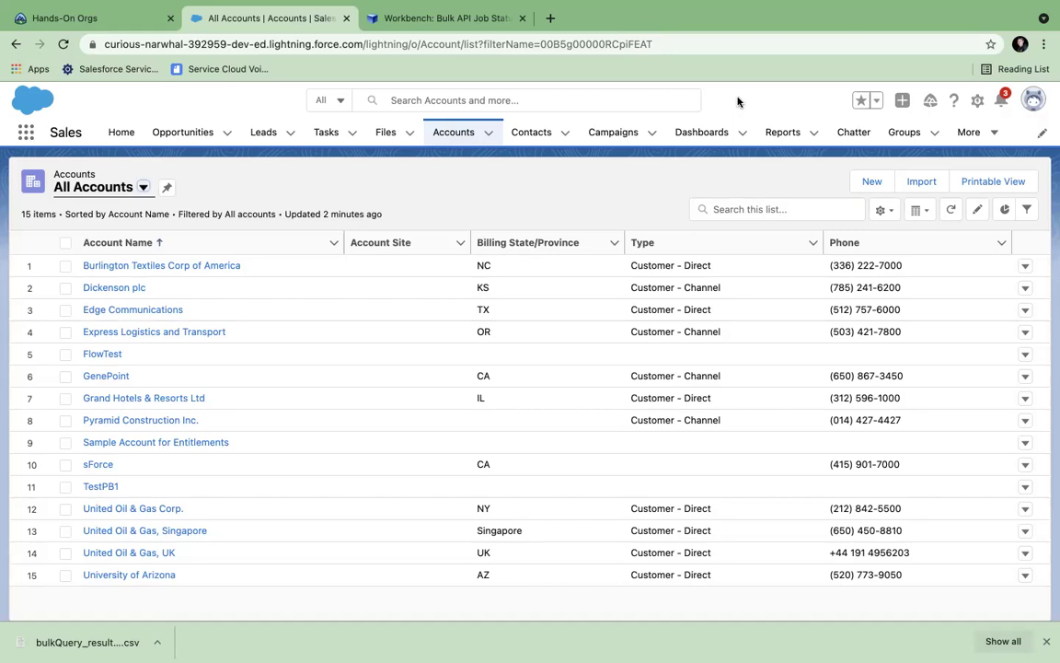
left_click(396, 20)
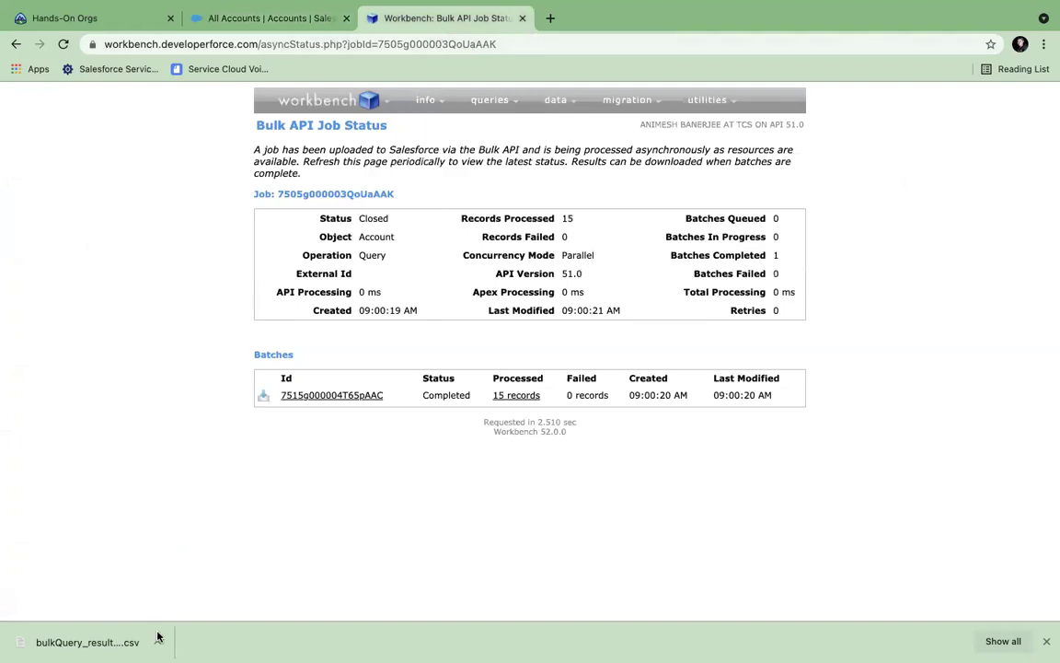
mouse_move(112, 644)
left_click(241, 18)
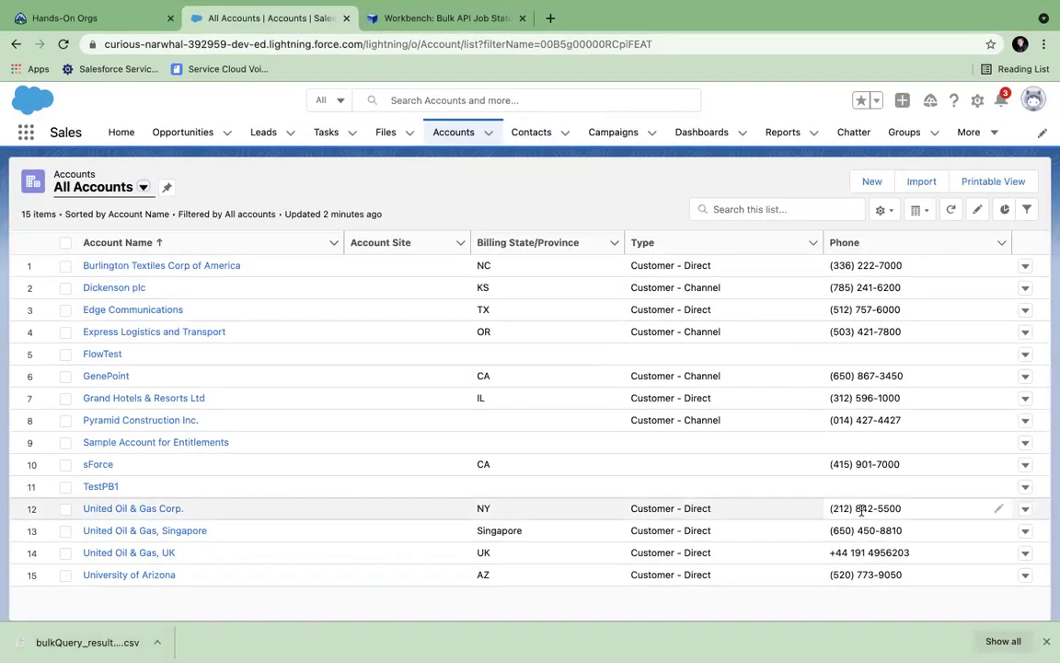
key("super+Tab")
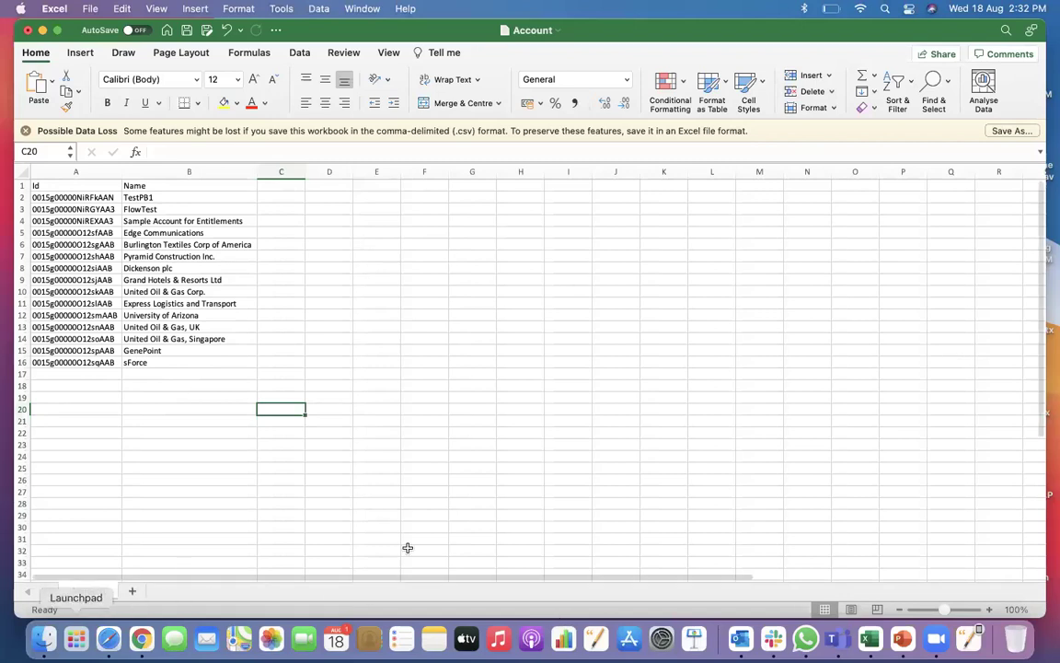
Switch to the shared iPad screen through Zoom and open a blank Pages document with a drawing canvas
left_click(938, 645)
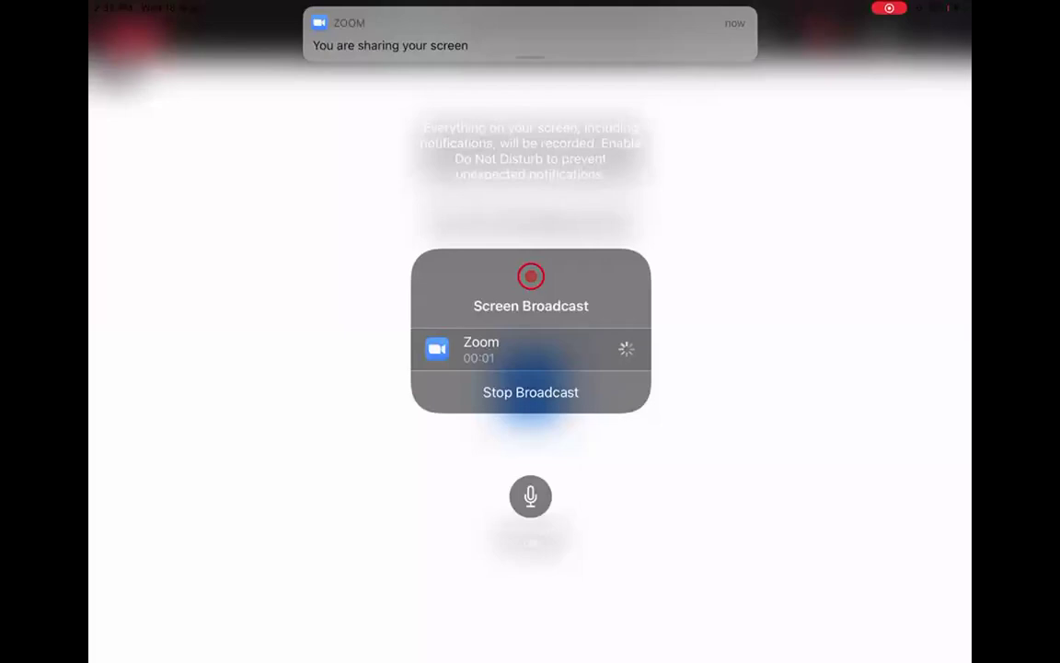
key("super+h")
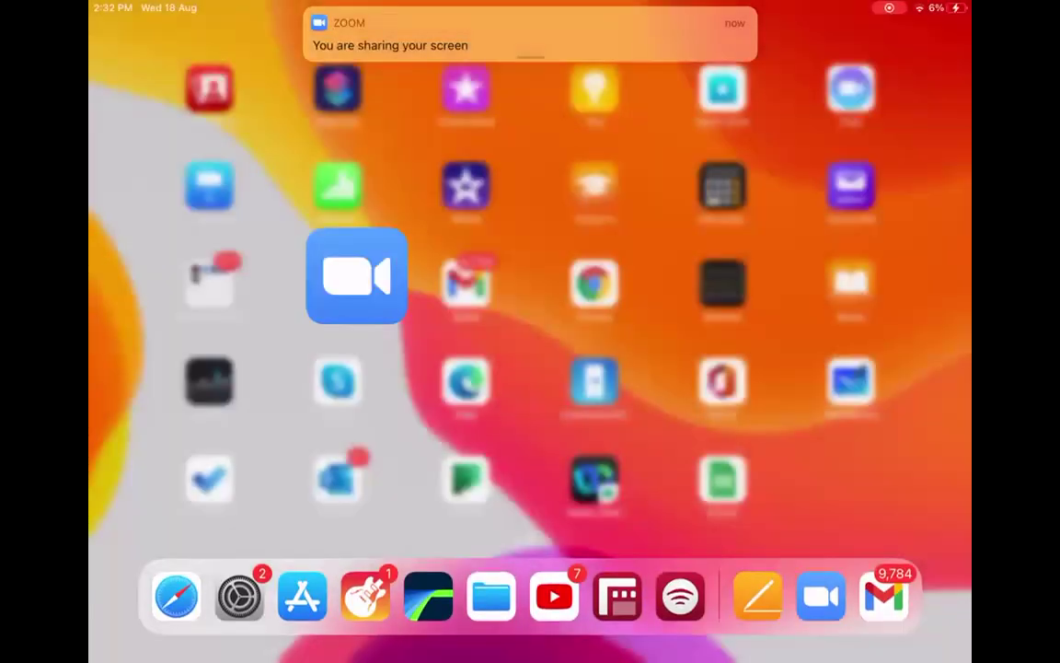
left_click_drag(368, 276, 644, 276)
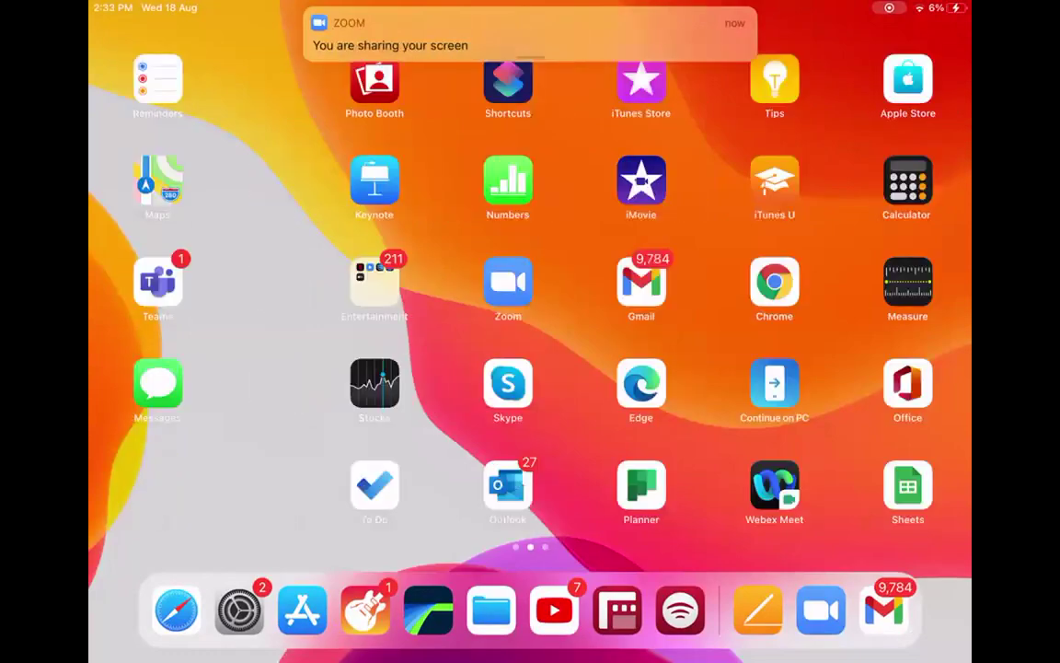
left_click(758, 609)
left_click(809, 37)
scroll(810, 212, "down", 3)
left_click(745, 249)
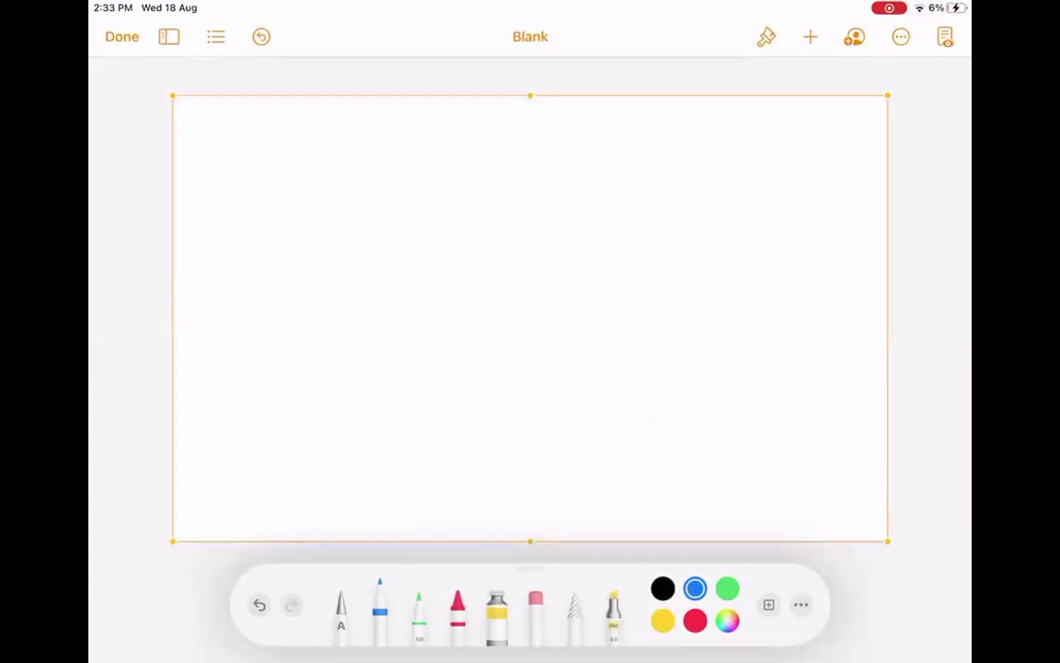
Handwrite "table/object" in blue across the top of the drawing canvas
mouse_move(379, 124)
left_mouse_down()
mouse_move(385, 162)
mouse_move(477, 147)
mouse_move(460, 189)
left_mouse_up()
left_click_drag(465, 174, 502, 170)
left_click_drag(556, 118, 518, 211)
left_click_drag(580, 161, 571, 158)
left_click_drag(603, 129, 621, 261)
left_click(671, 172)
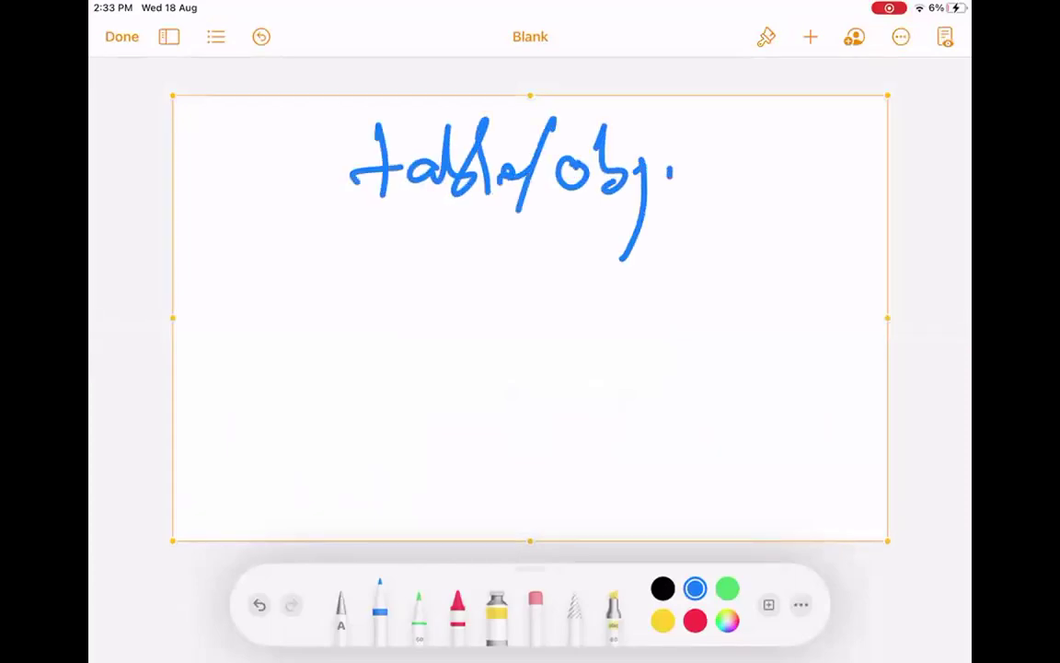
left_click_drag(671, 172, 723, 179)
left_click_drag(739, 184, 746, 120)
left_click_drag(713, 167, 756, 158)
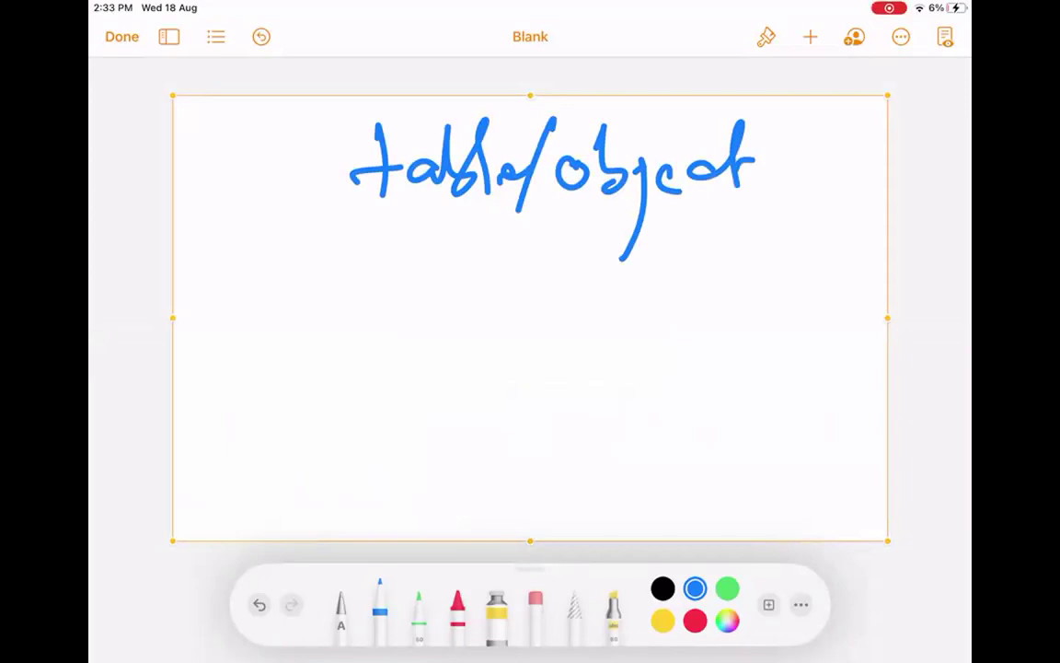
Handwrite the large letters "CRED" below the heading and draw a thick dash beneath the R
left_click_drag(462, 299, 462, 382)
left_click_drag(453, 324, 583, 447)
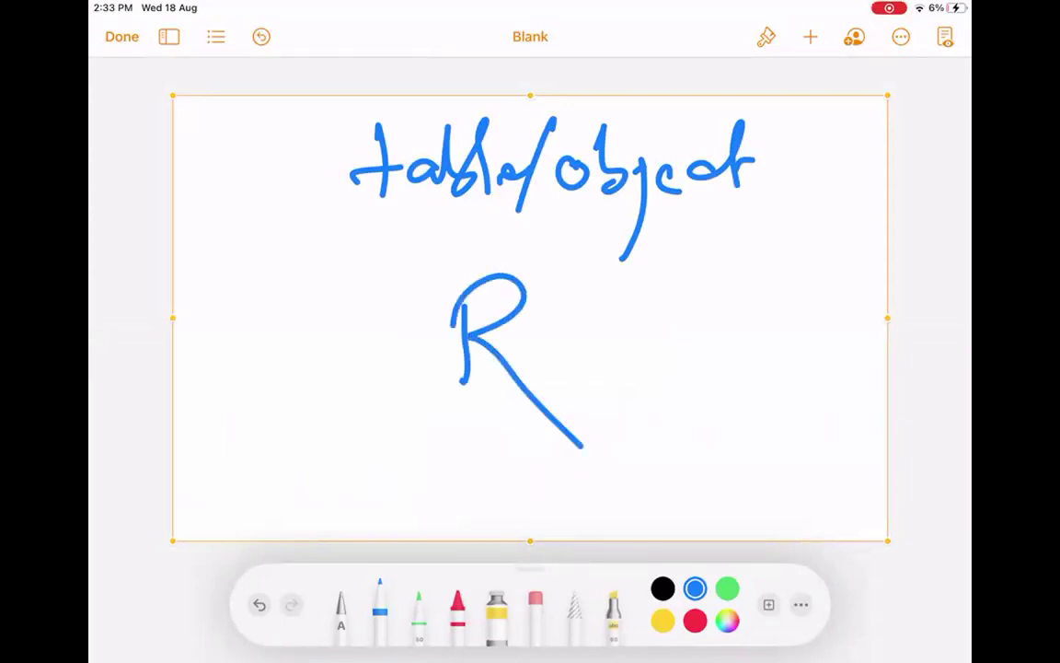
left_click_drag(466, 461, 527, 460)
left_click_drag(387, 303, 413, 359)
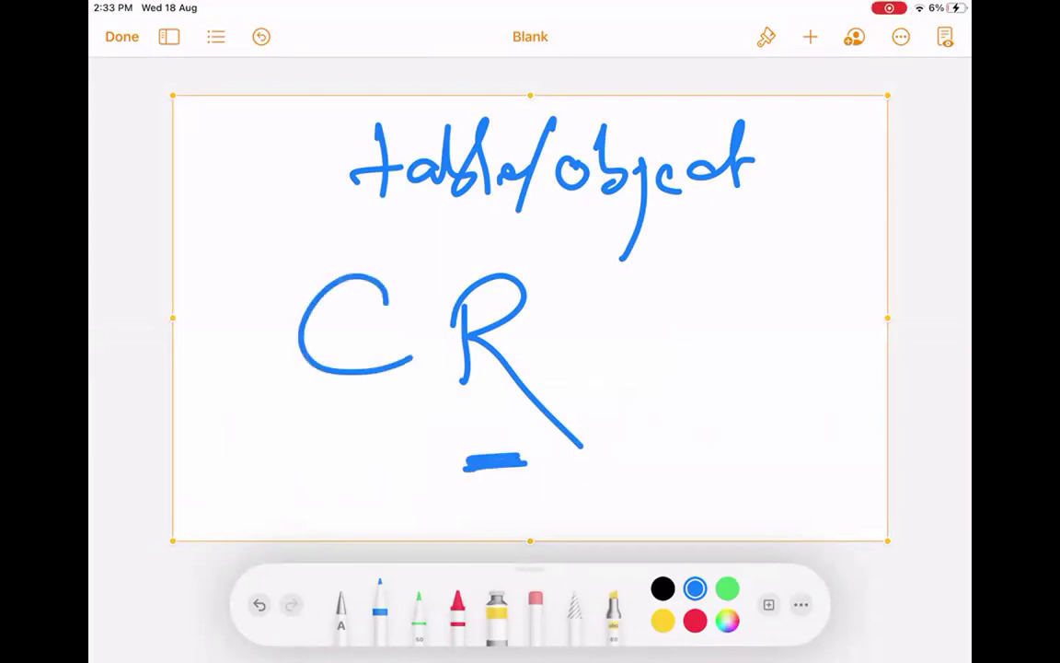
mouse_move(581, 287)
left_mouse_down()
mouse_move(582, 367)
mouse_move(661, 365)
left_mouse_up()
left_click_drag(578, 291, 659, 281)
left_click_drag(580, 327, 651, 325)
left_click_drag(727, 281, 732, 365)
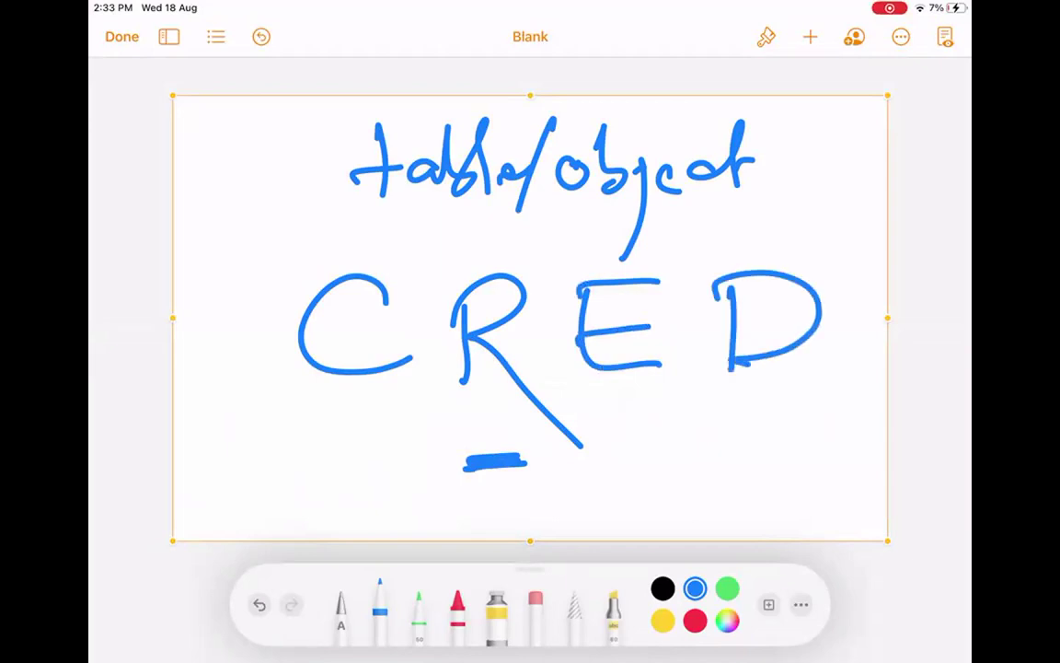
Handwrite "Update" beneath the E and circle each of the letters C, R, E and D
left_click_drag(605, 413, 671, 405)
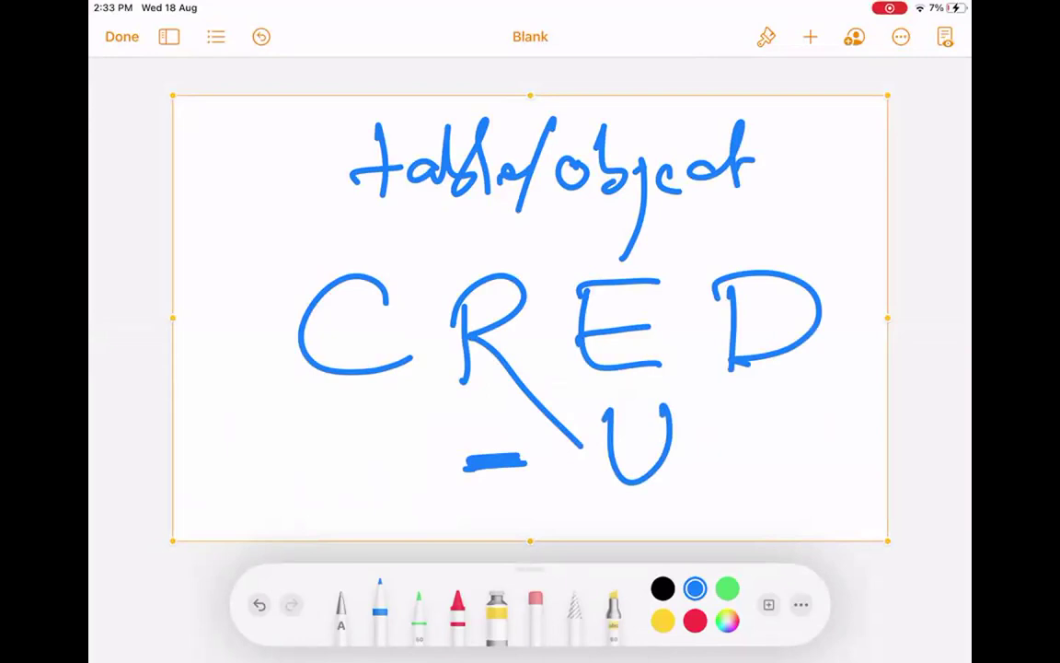
mouse_move(672, 449)
left_mouse_down()
mouse_move(670, 508)
mouse_move(707, 465)
mouse_move(753, 450)
left_mouse_up()
mouse_move(419, 244)
left_mouse_down()
mouse_move(368, 410)
mouse_move(341, 240)
left_mouse_up()
mouse_move(552, 244)
left_mouse_down()
mouse_move(434, 303)
mouse_move(471, 246)
left_mouse_up()
mouse_move(686, 250)
left_mouse_down()
mouse_move(695, 285)
mouse_move(635, 242)
left_mouse_up()
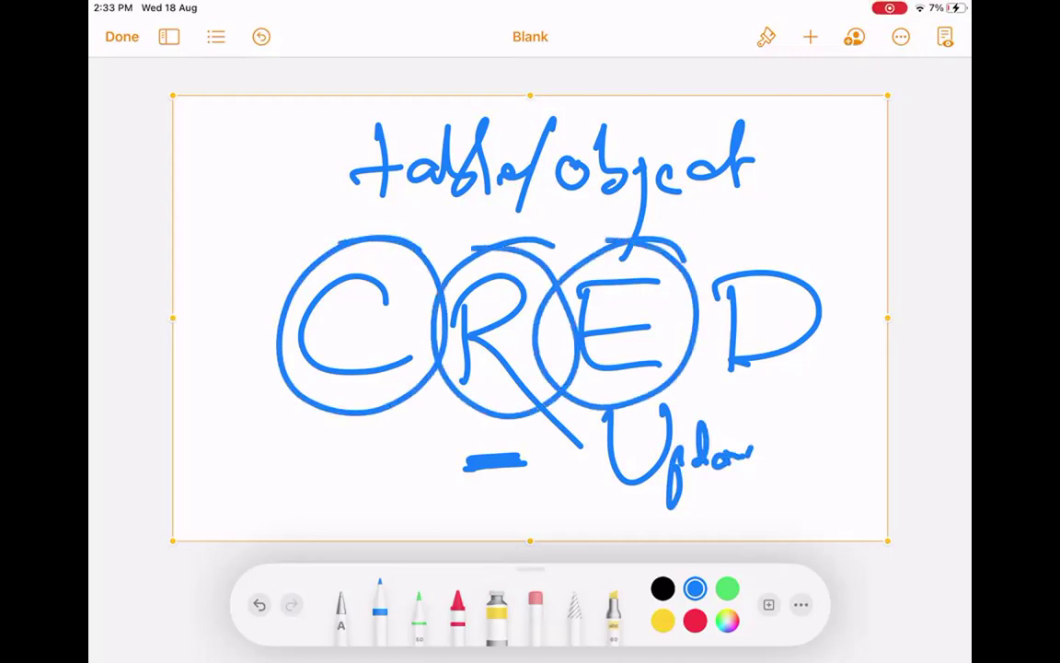
left_click_drag(755, 232, 823, 246)
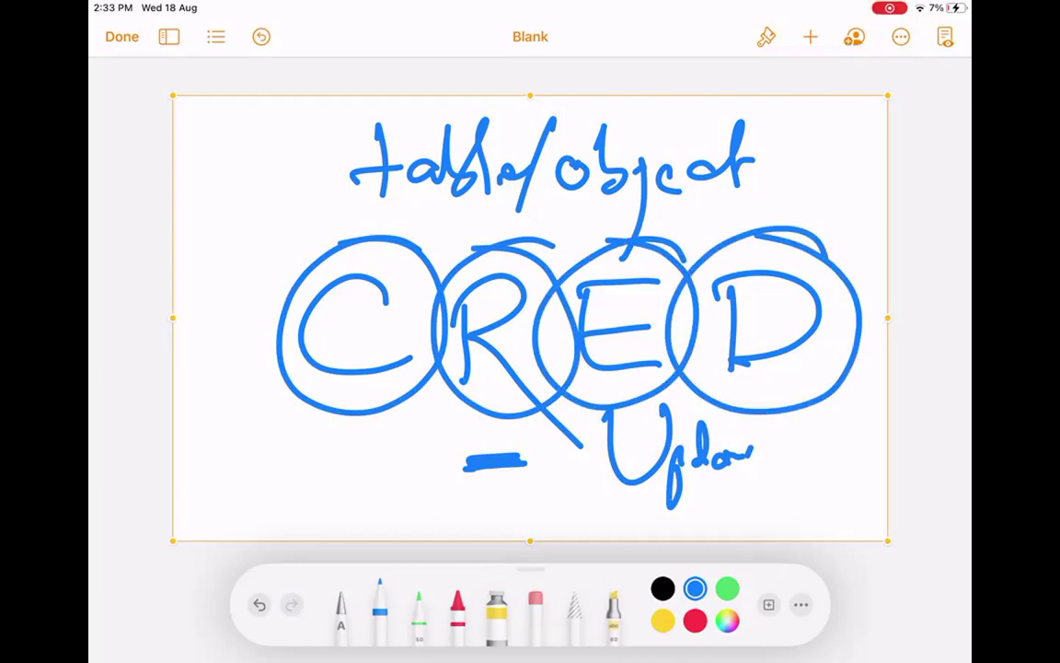
Draw an arrow pointing up at the C and handwrite "bulk" with a double underline beneath that letter
mouse_move(202, 532)
left_mouse_down()
mouse_move(295, 428)
mouse_move(235, 483)
left_mouse_up()
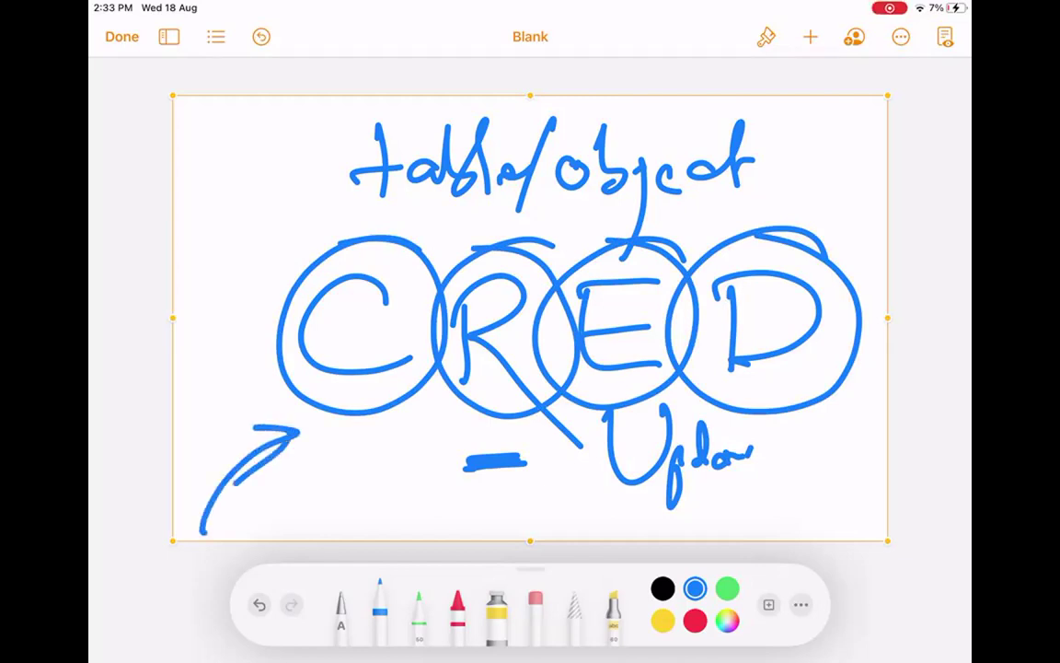
mouse_move(296, 460)
left_mouse_down()
mouse_move(300, 497)
mouse_move(333, 497)
left_mouse_up()
mouse_move(343, 449)
left_mouse_down()
mouse_move(348, 495)
mouse_move(411, 505)
left_mouse_up()
mouse_move(287, 506)
left_mouse_down()
mouse_move(410, 508)
mouse_move(387, 528)
left_mouse_up()
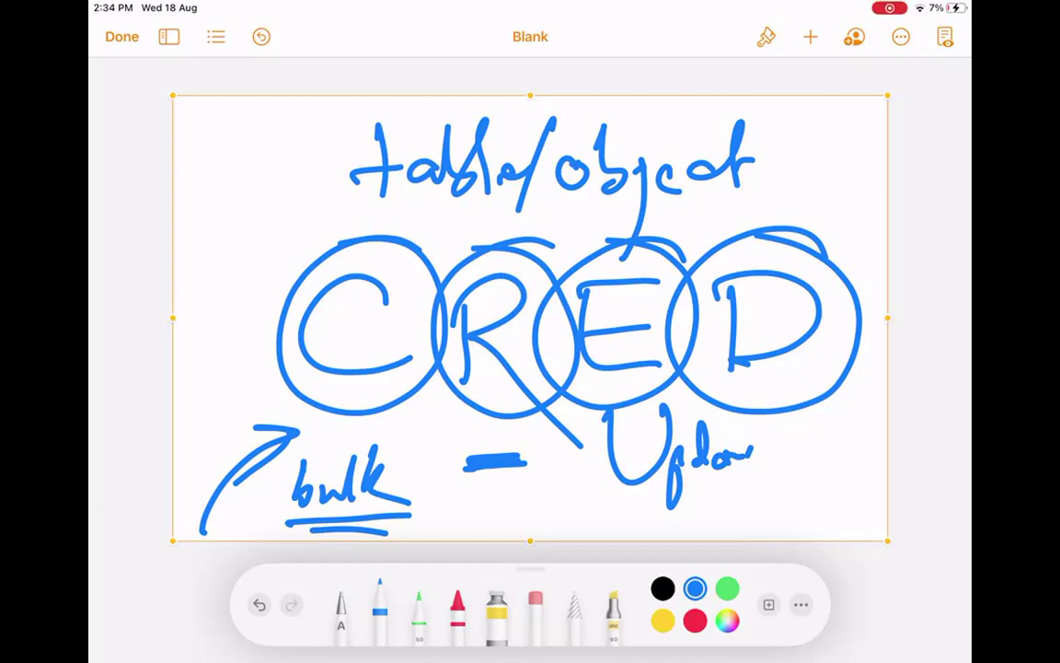
Draw a large tick mark over each of the four circled letters C, R, E and D
mouse_move(242, 234)
left_mouse_down()
mouse_move(284, 296)
mouse_move(359, 177)
left_mouse_up()
mouse_move(445, 235)
left_mouse_down()
mouse_move(477, 293)
mouse_move(562, 180)
left_mouse_up()
mouse_move(594, 238)
left_mouse_down()
mouse_move(635, 297)
mouse_move(713, 184)
left_mouse_up()
left_click_drag(755, 230, 794, 276)
left_click_drag(794, 276, 884, 152)
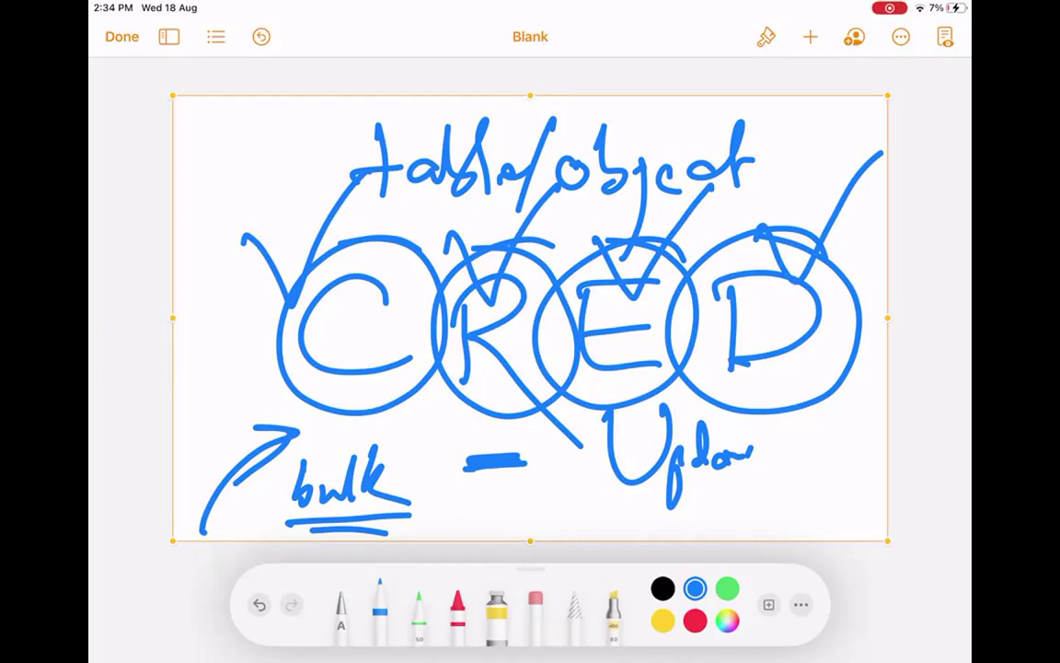
Emphasize the R by tracing its circle several times, and retrace the circle around the C
mouse_move(502, 237)
left_mouse_down()
mouse_move(460, 247)
mouse_move(460, 419)
mouse_move(515, 238)
mouse_move(451, 414)
left_mouse_up()
mouse_move(506, 359)
left_mouse_down()
mouse_move(433, 230)
mouse_move(497, 364)
mouse_move(488, 225)
left_mouse_up()
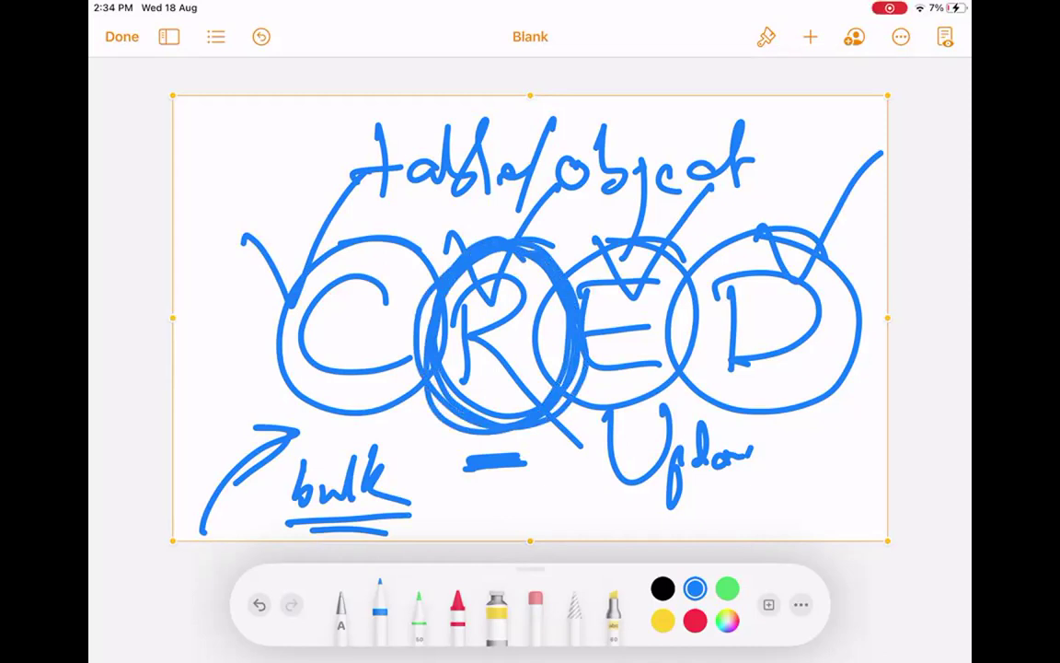
mouse_move(368, 230)
left_mouse_down()
mouse_move(262, 262)
mouse_move(403, 277)
mouse_move(368, 377)
mouse_move(386, 249)
left_mouse_up()
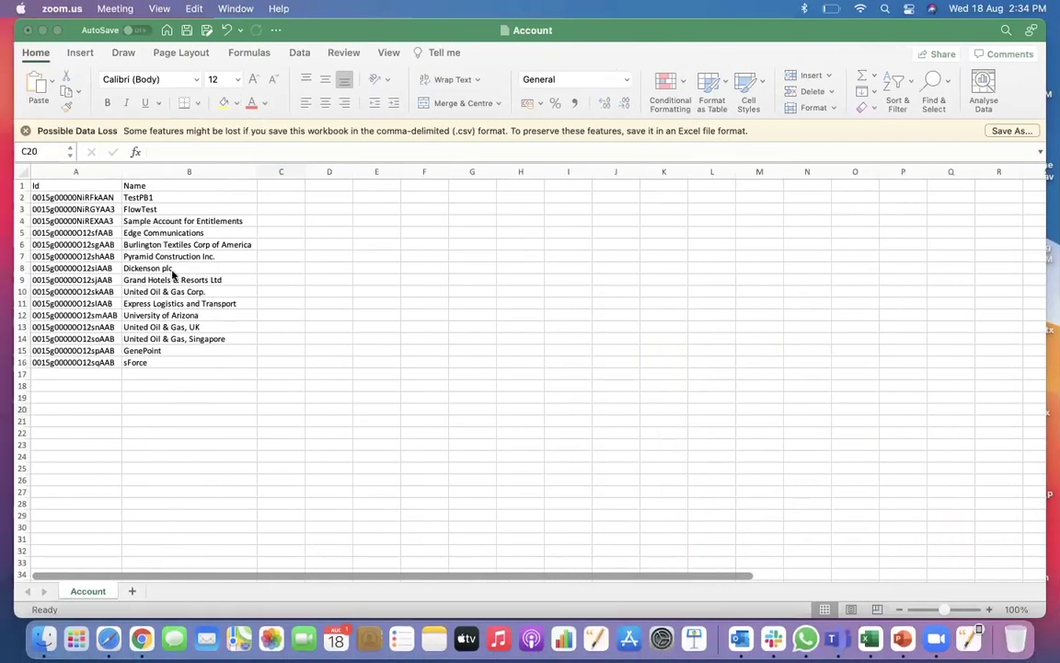
Return to the Excel workbook, select the Id and Name header cells, and close Account.csv with its changes saved
left_click(136, 202)
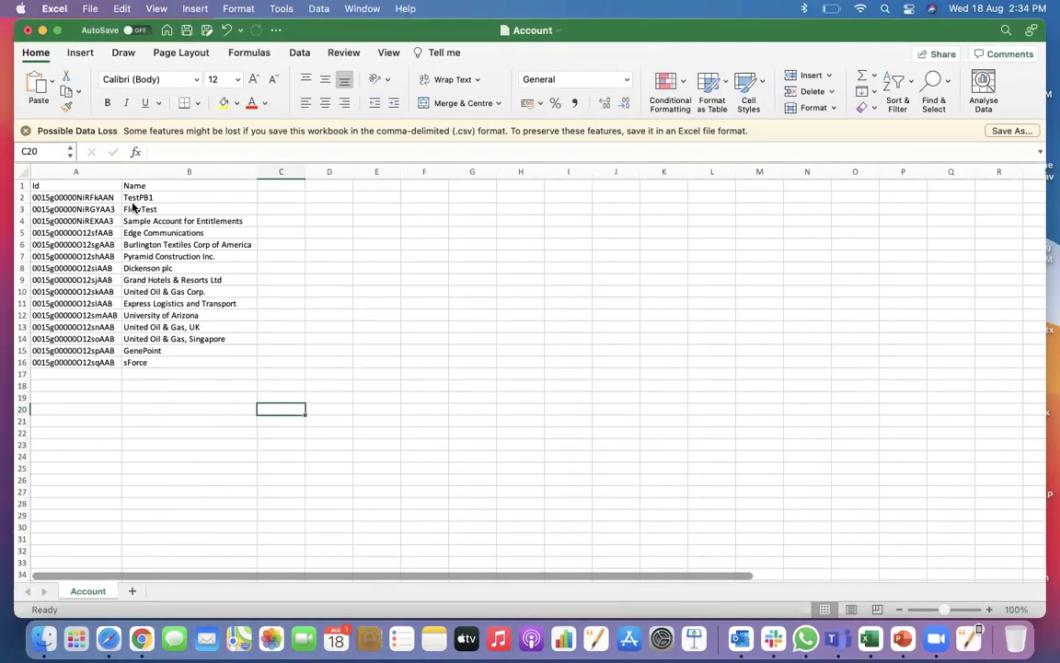
left_click(59, 185)
left_click(147, 185, "shift")
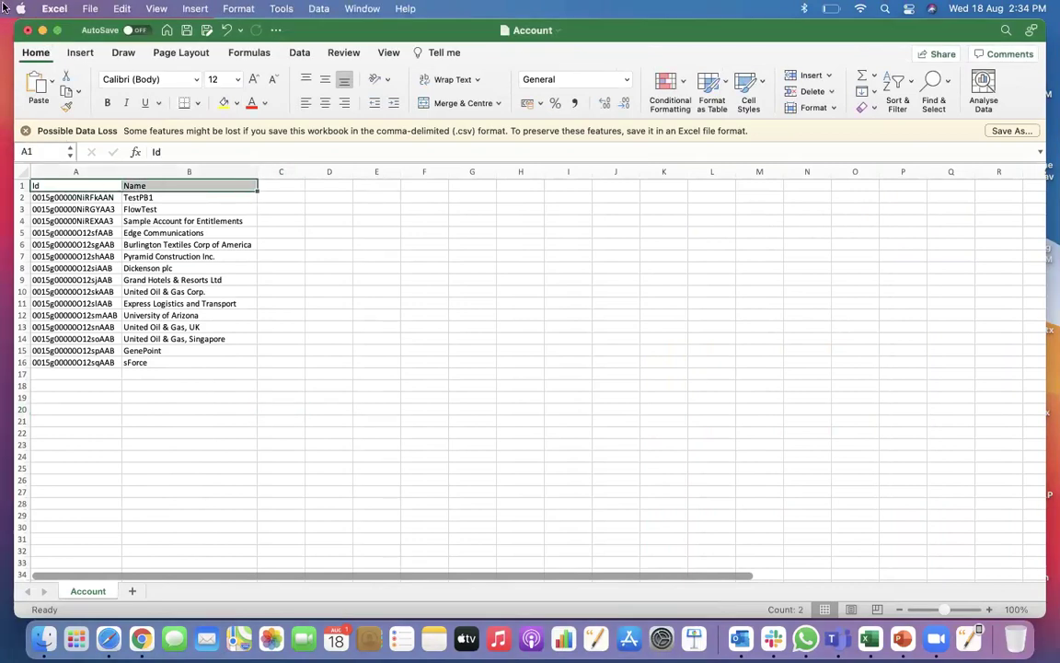
left_click(28, 30)
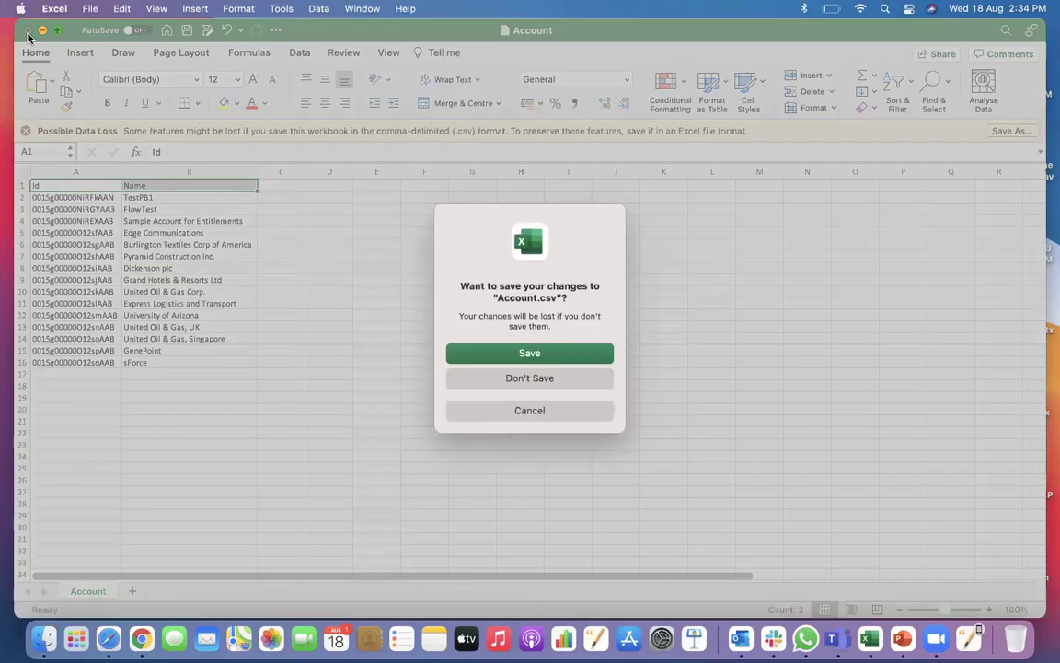
left_click(512, 354)
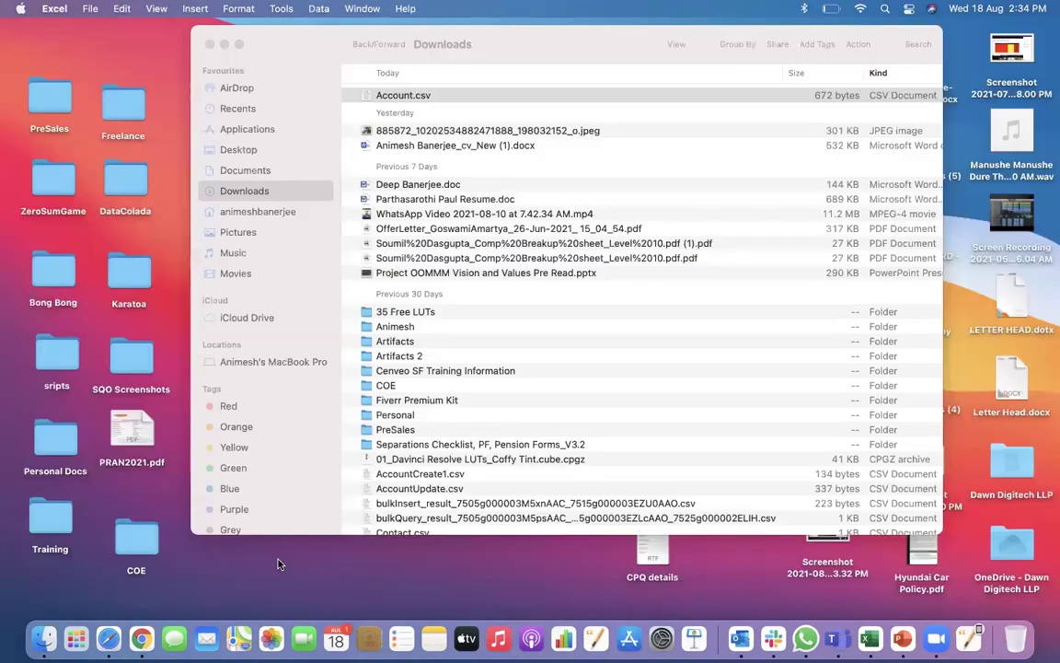
Duplicate Account.csv in the Downloads folder and rename the copy Account New.csv
left_click(408, 97)
right_click(409, 98)
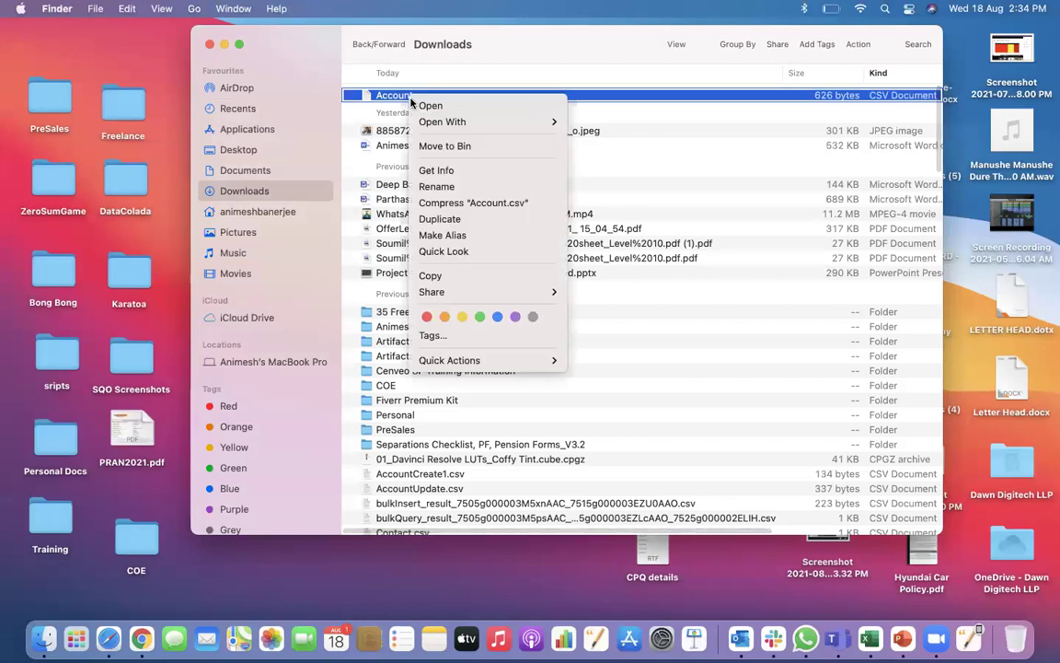
left_click(437, 220)
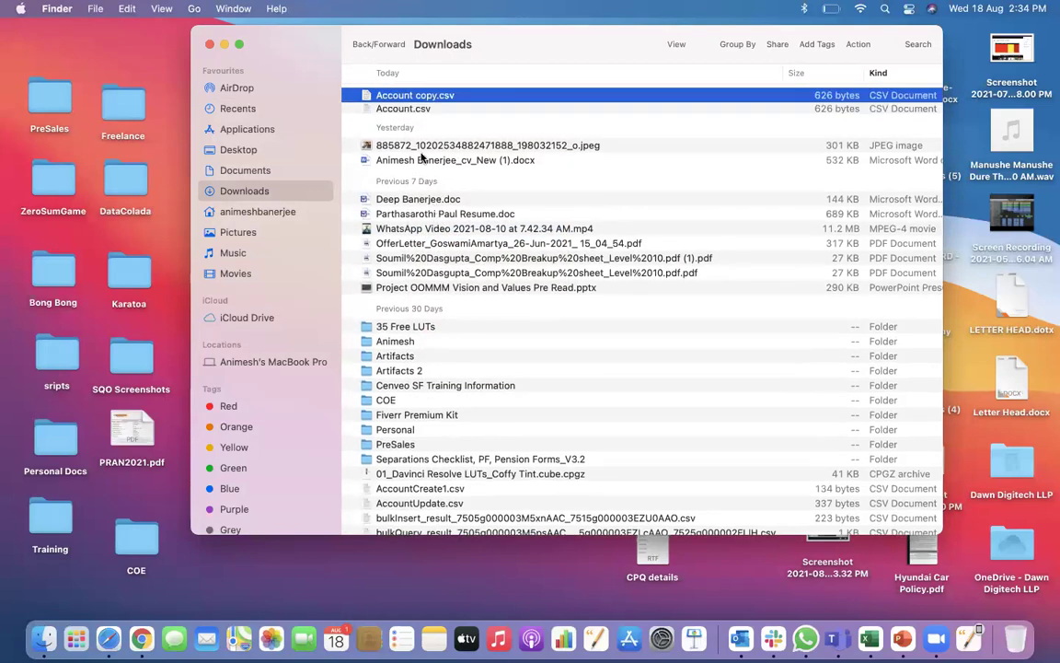
left_click(417, 97)
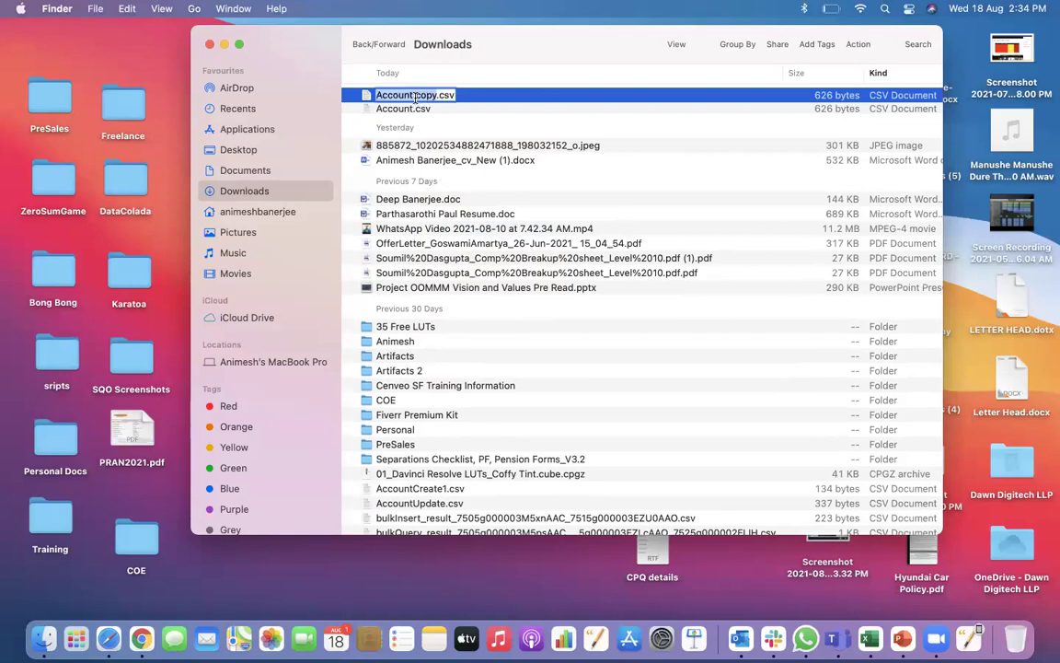
left_click(417, 97)
key("BackSpace")
key("BackSpace")
key("BackSpace")
key("BackSpace")
type("New")
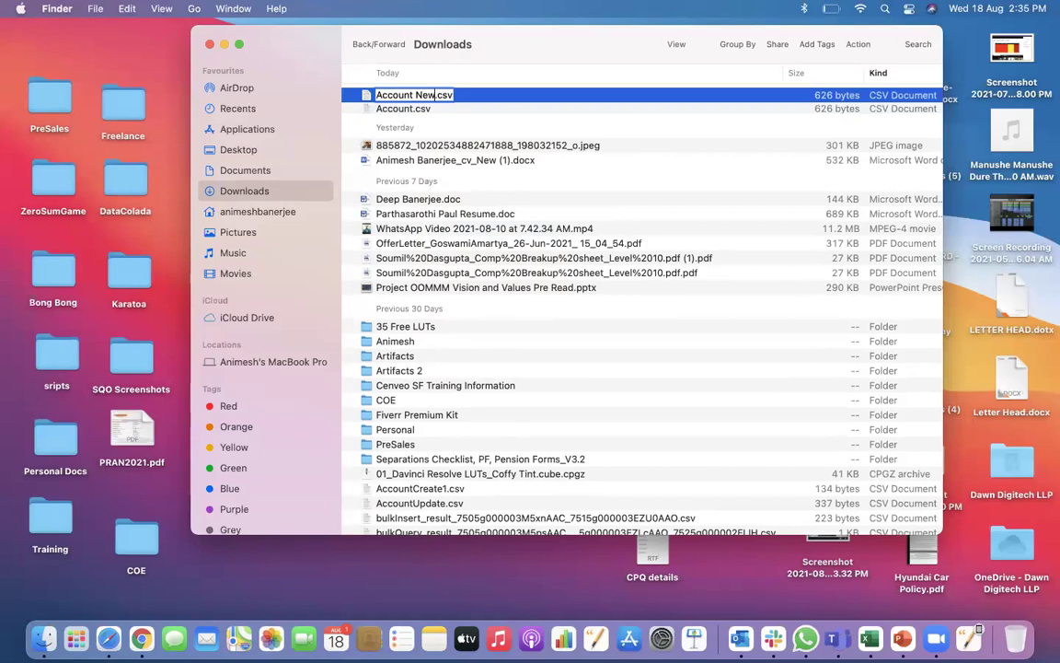
key("Return")
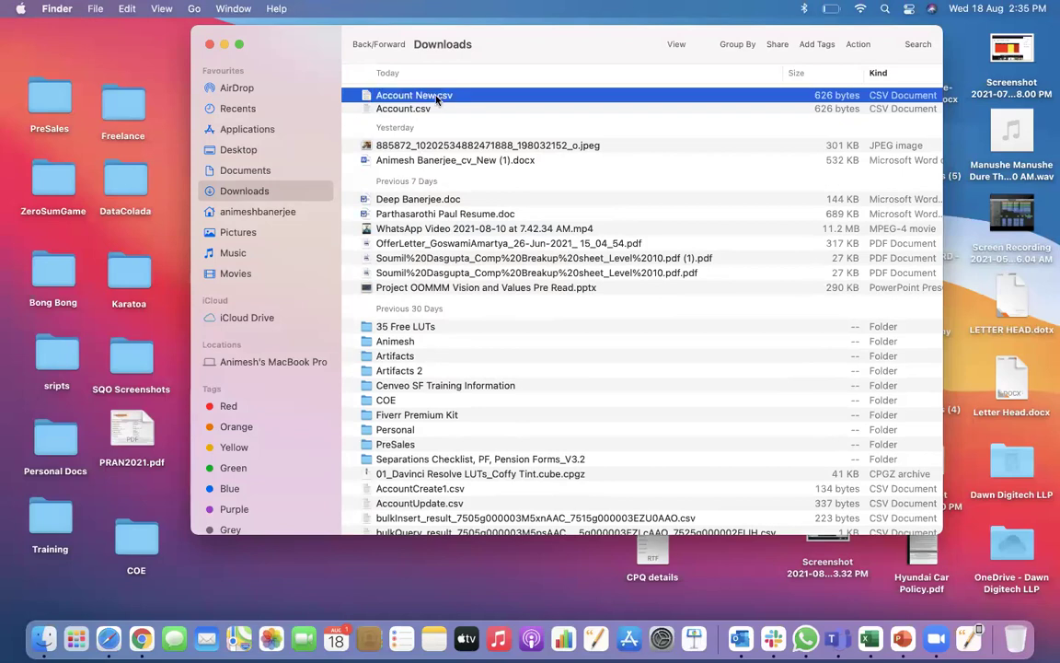
Open Account New.csv from the Downloads folder in Microsoft Excel
right_click(438, 100)
mouse_move(538, 118)
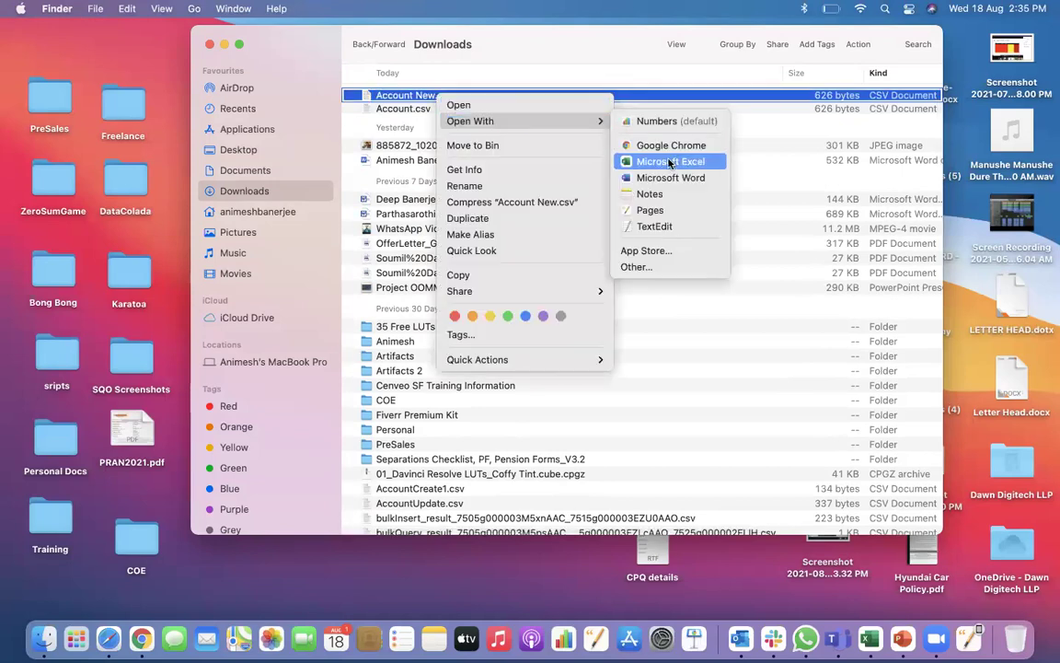
left_click(669, 162)
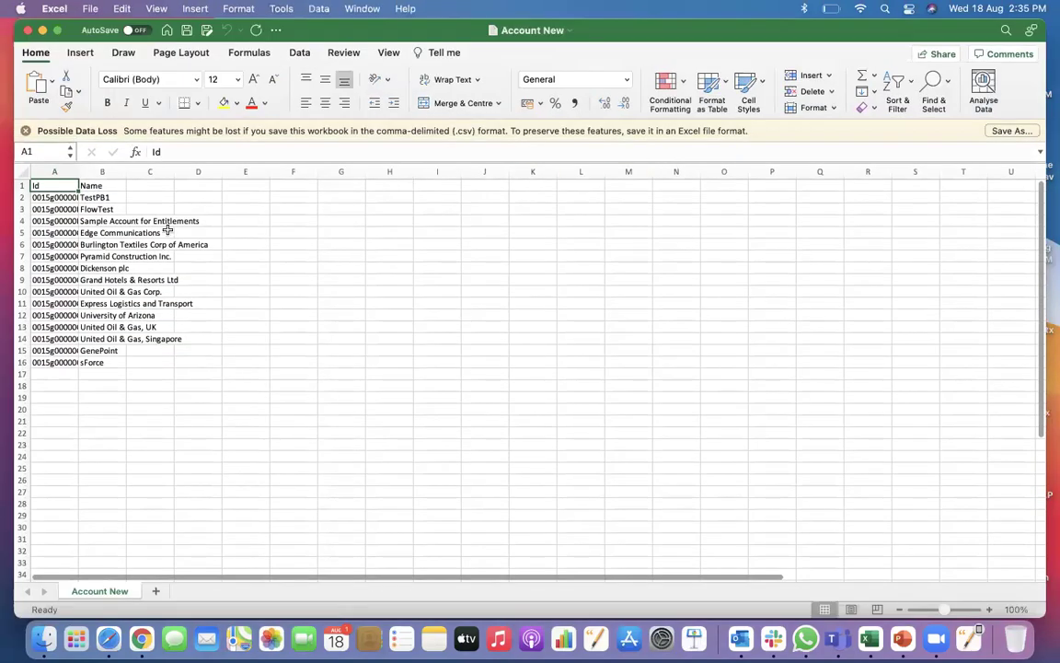
Clear all records in A2:B16 below the Id and Name headers, and widen the Name column
left_click_drag(42, 196, 120, 362)
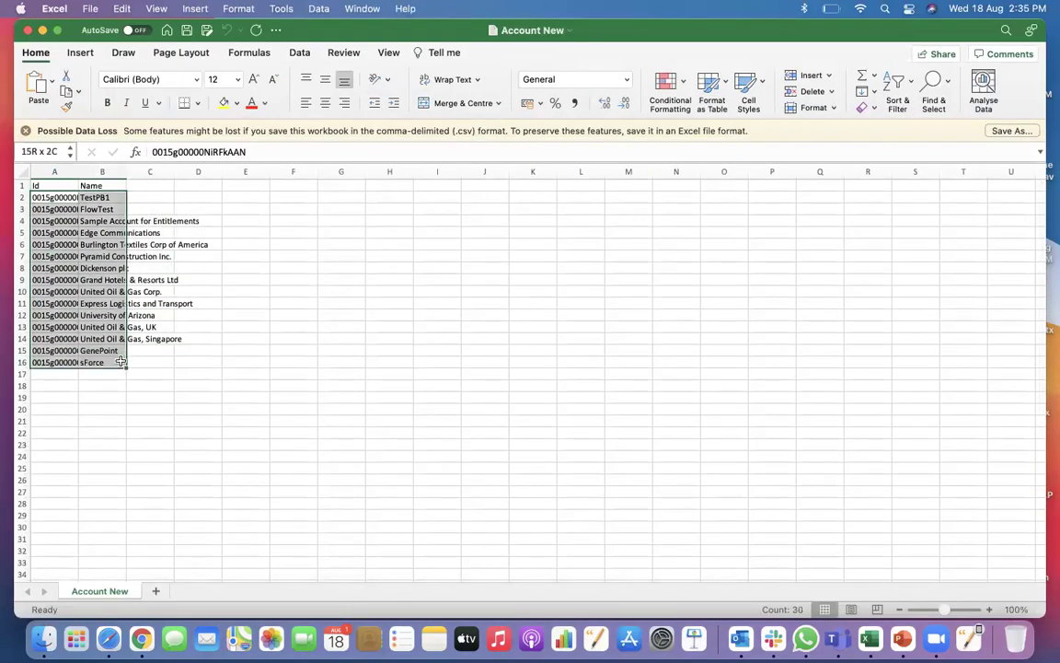
key("Delete")
left_click_drag(123, 177, 203, 177)
left_click(48, 184)
left_click_drag(48, 183, 128, 184)
Fill B2:B16 in the Name column with the series Account 1 through Account 15, and save the file
left_click(109, 197)
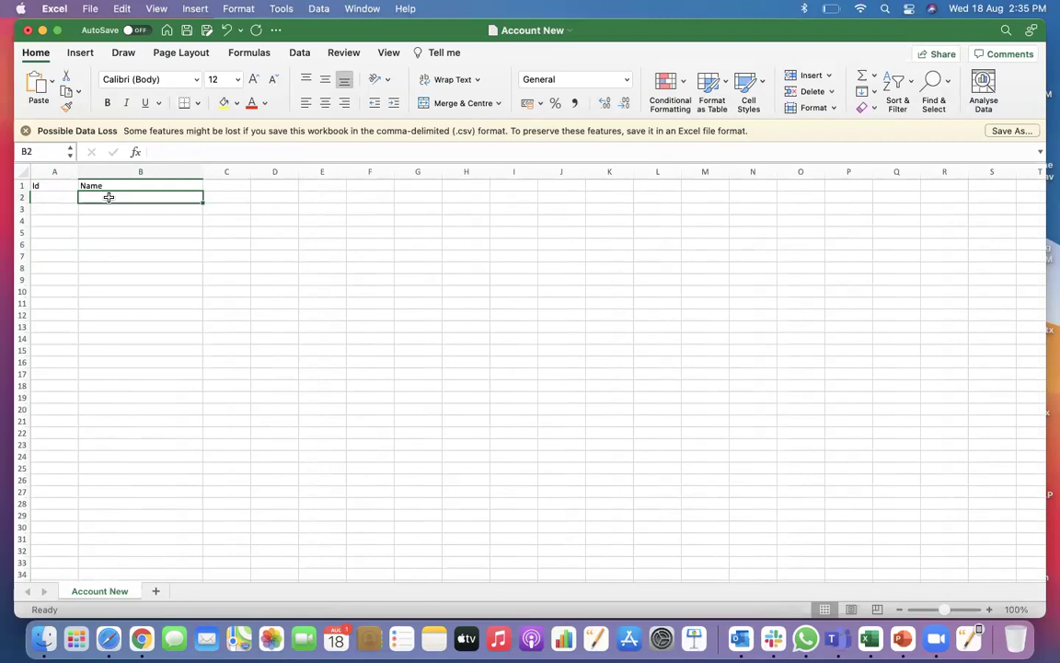
type("Account 1")
key("Return")
left_click(157, 197)
left_click_drag(203, 202, 195, 355)
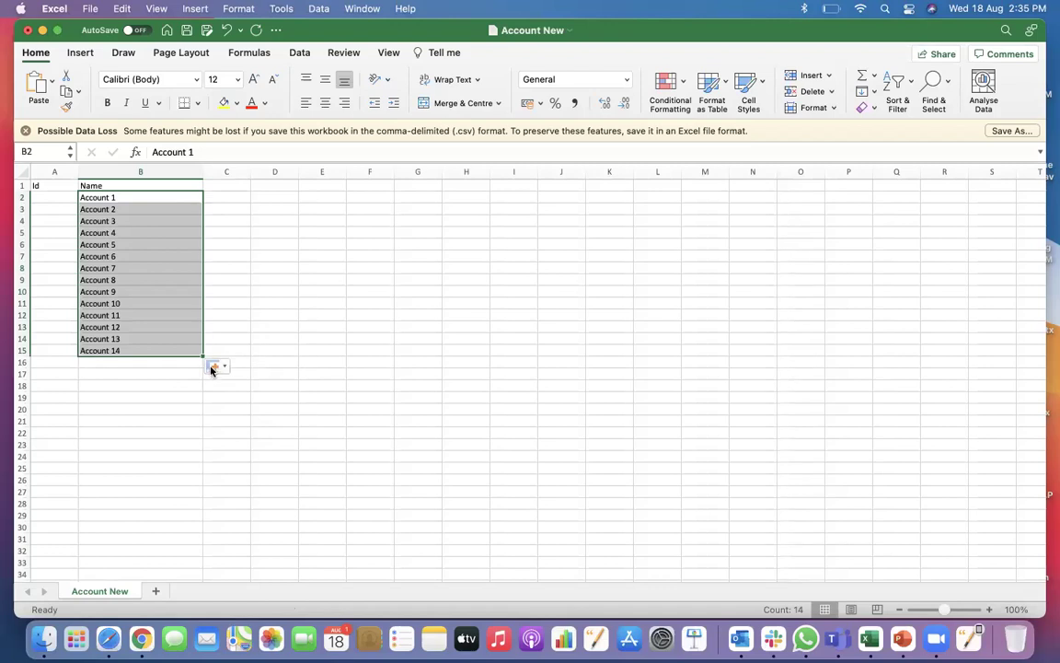
left_click(212, 367)
left_click(213, 367)
left_click_drag(197, 355, 199, 368)
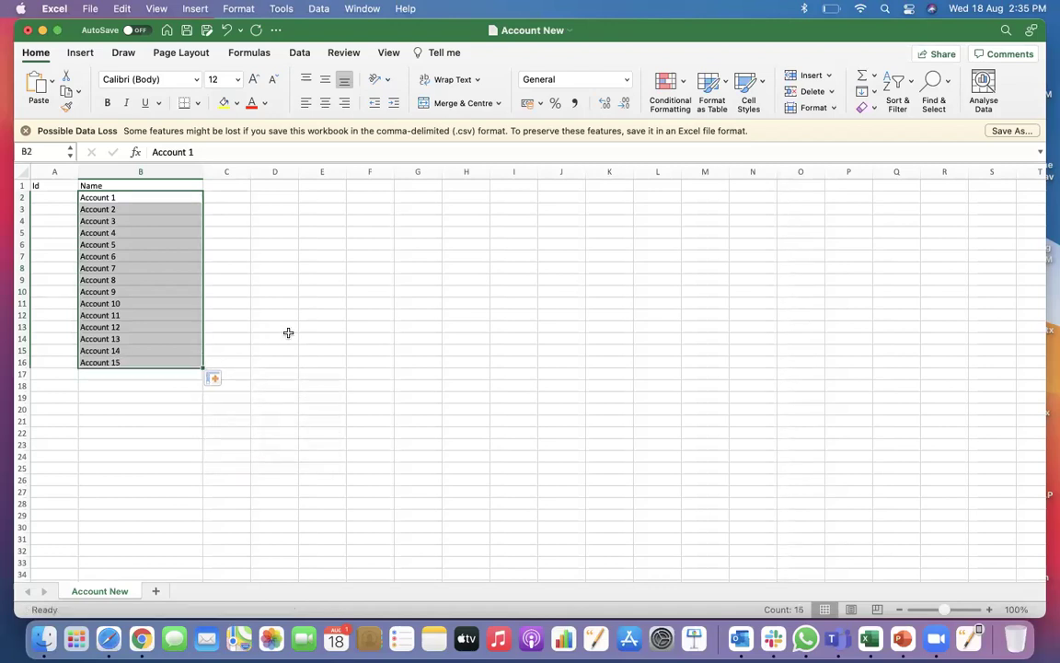
left_click(288, 333)
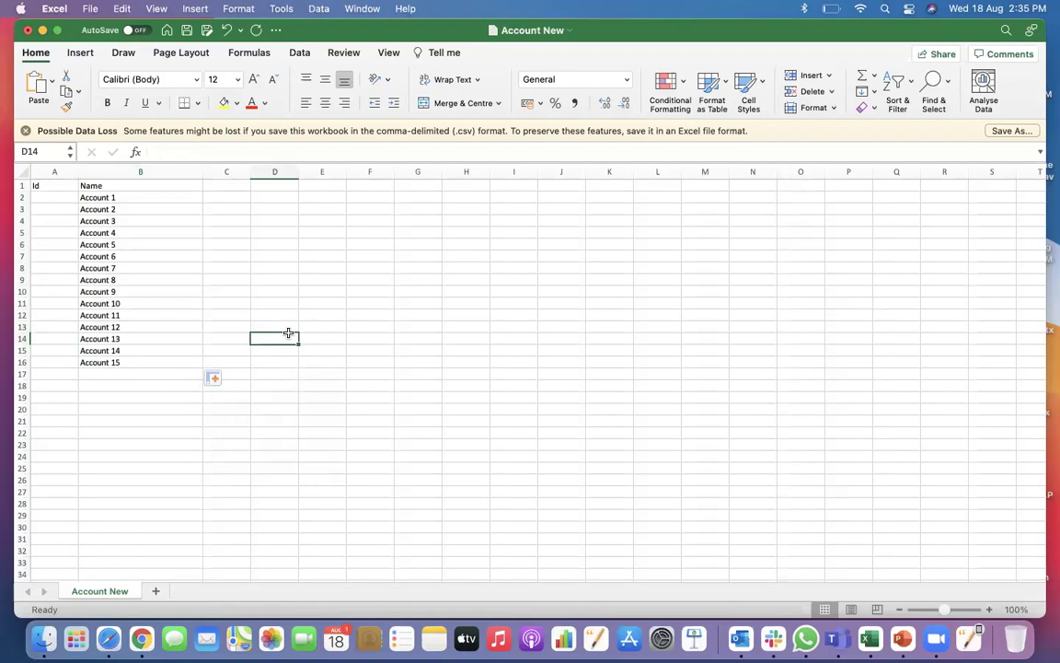
key("super+s")
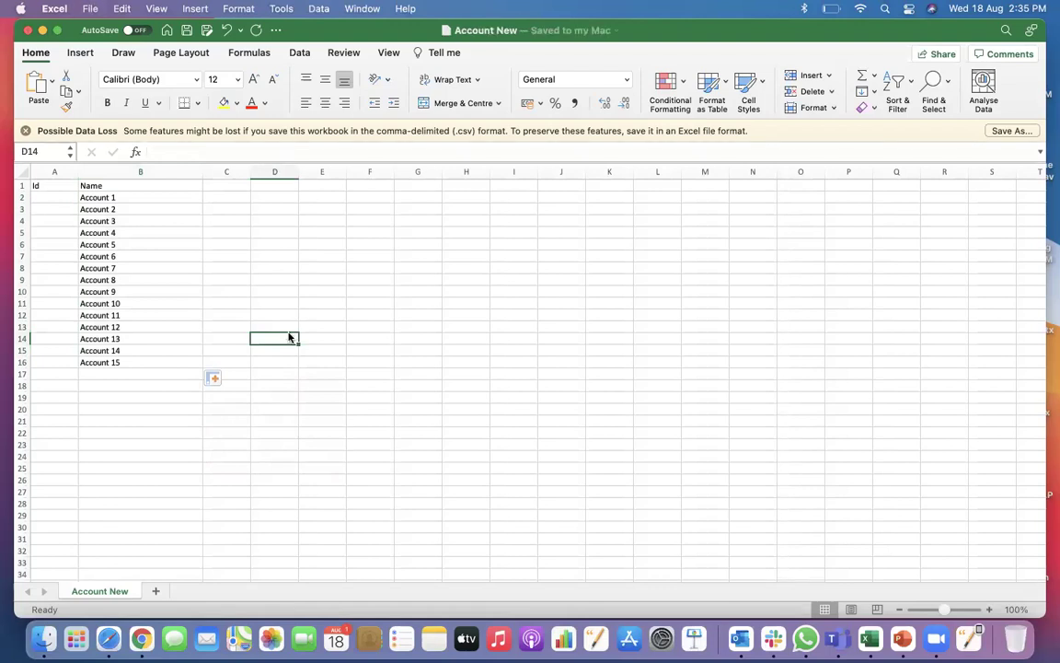
Review the Id cells A2:A16 beside the new account names
left_click(52, 198)
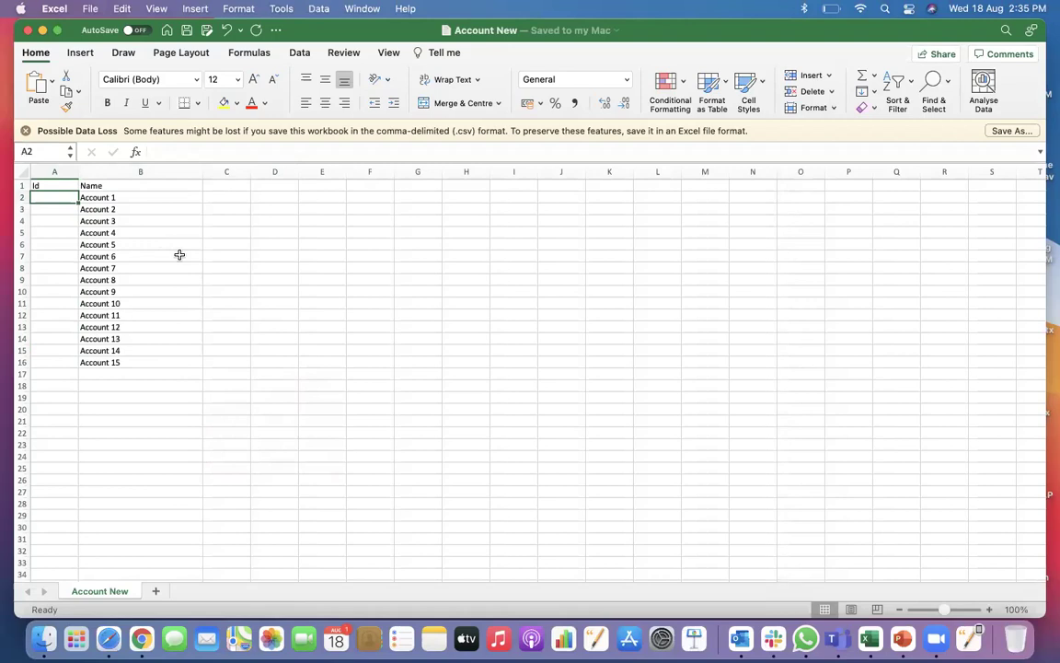
left_click_drag(53, 197, 48, 364)
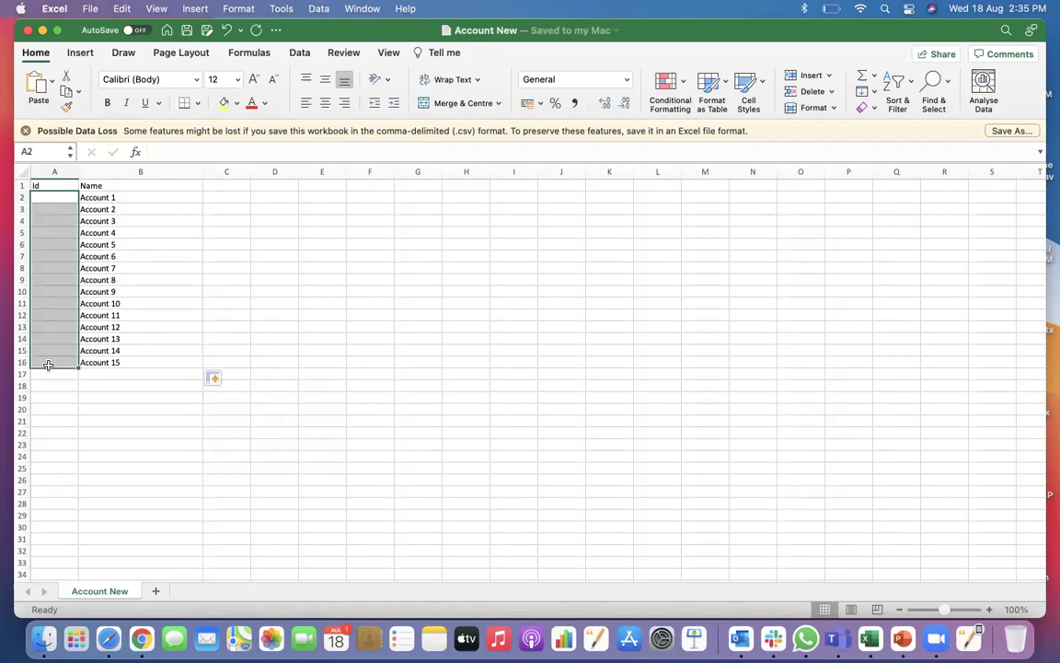
left_click(161, 393)
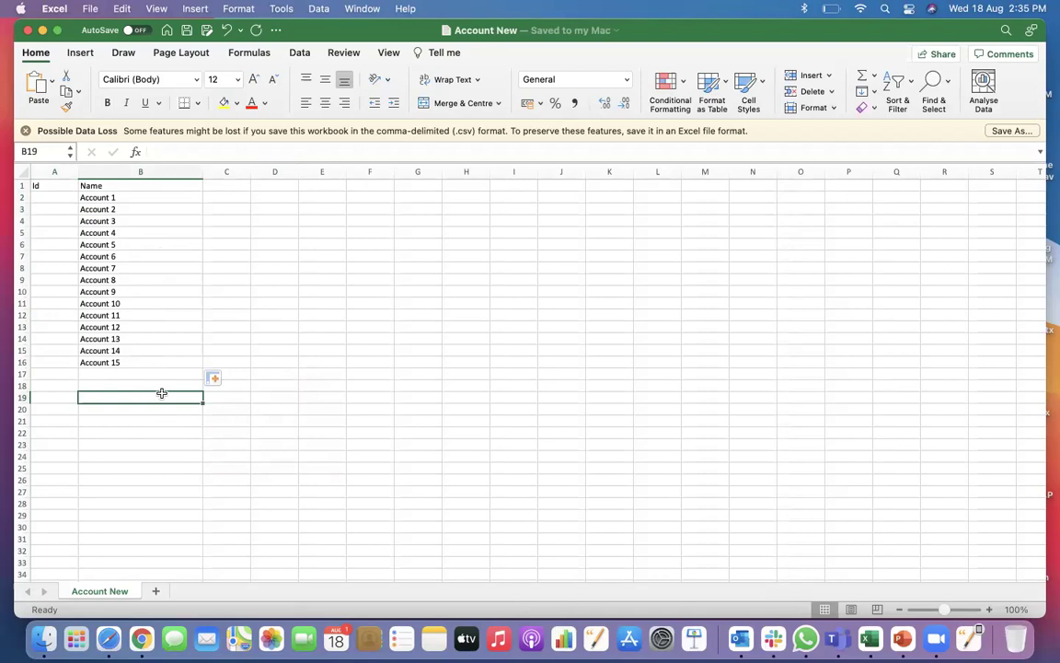
Switch to Workbench in Chrome and open its Insert data page
left_click(140, 639)
left_click(433, 19)
mouse_move(555, 102)
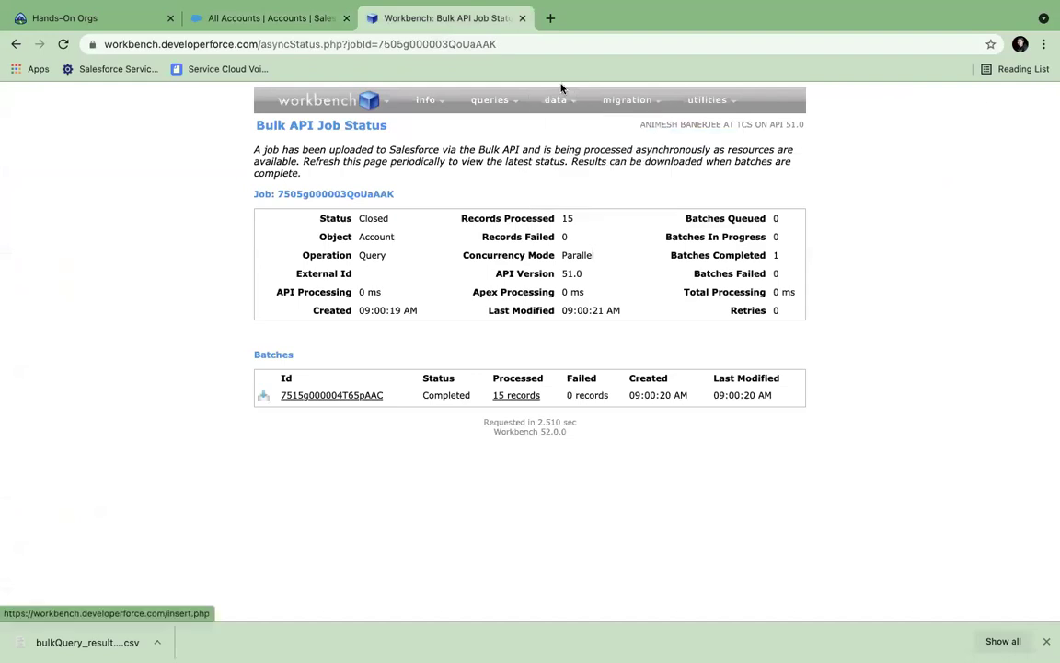
left_click(544, 132)
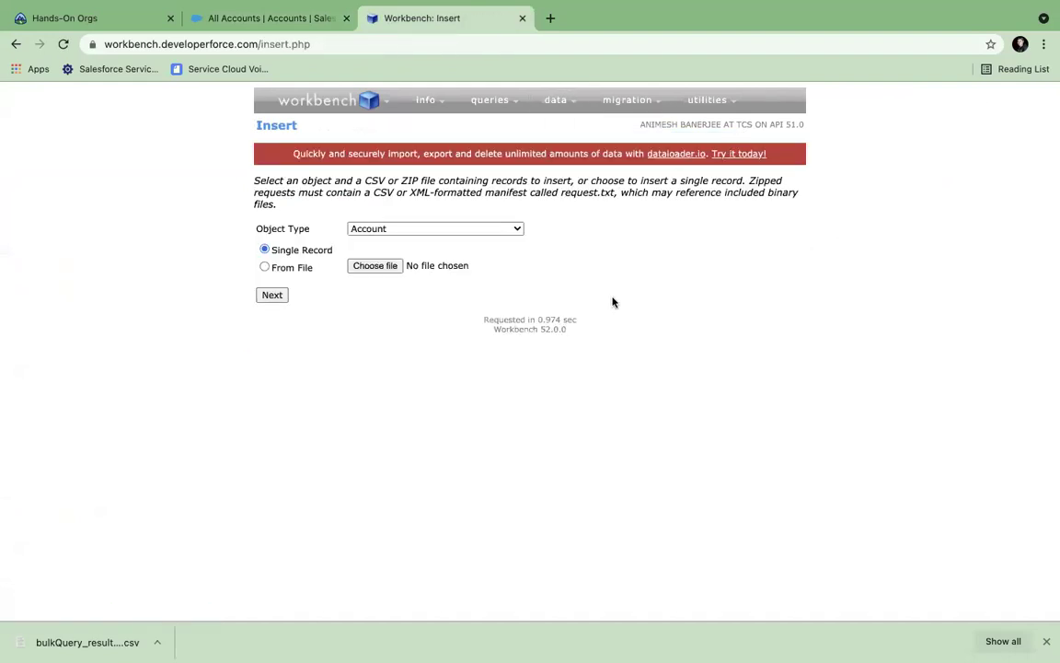
Set up an Account insert from a file, choose Account New.csv from Downloads, and upload it for field mapping
left_click(370, 231)
left_click(370, 233)
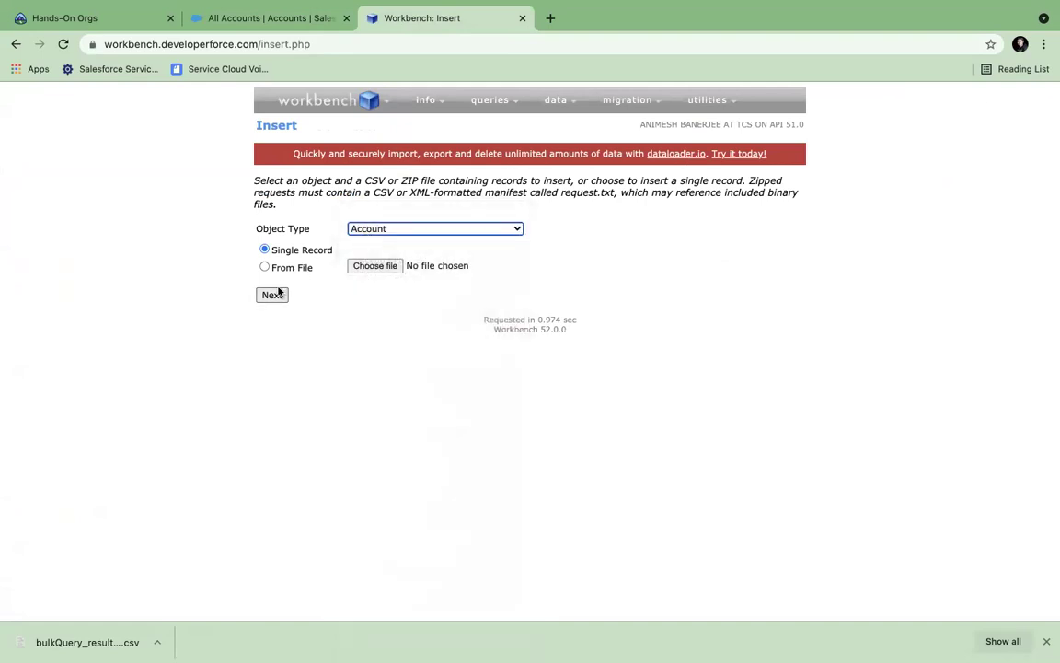
left_click(276, 268)
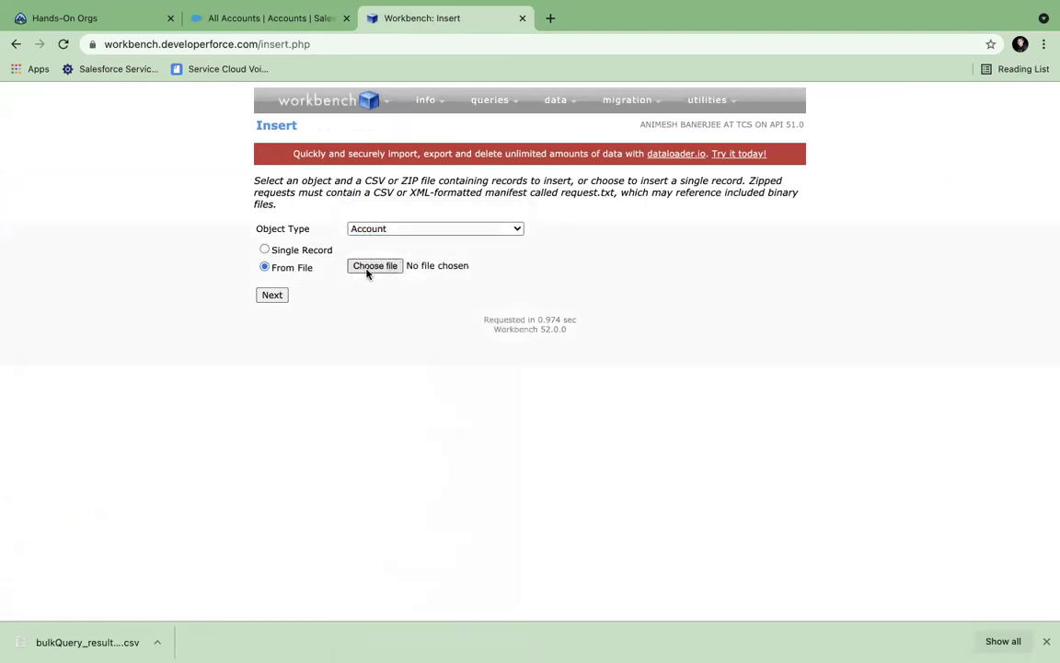
left_click(373, 266)
left_click(391, 244)
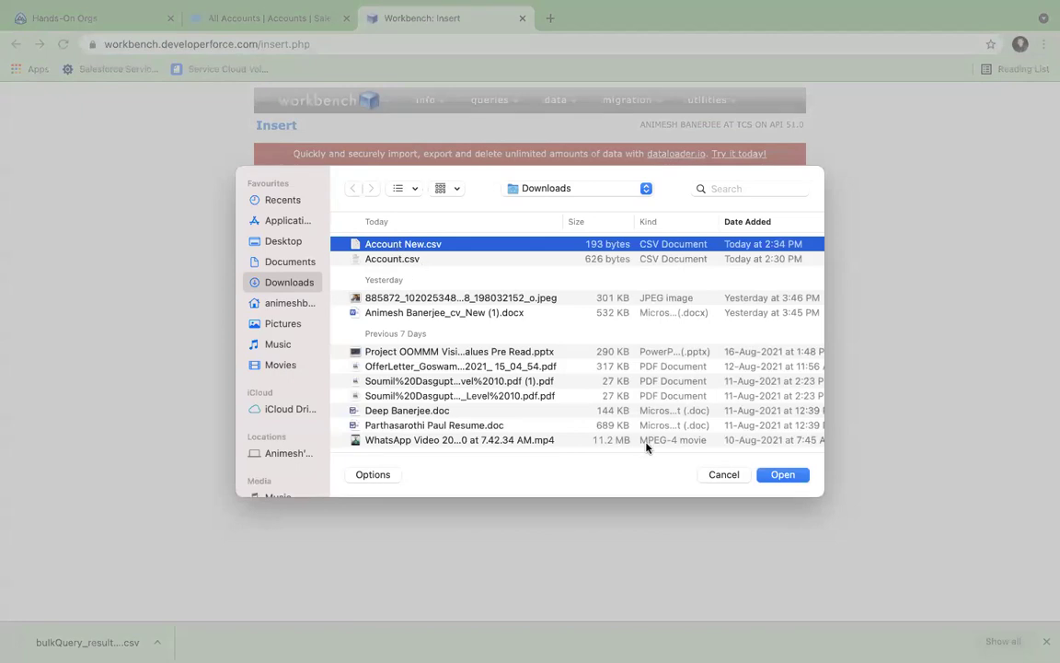
left_click(783, 475)
left_click(276, 296)
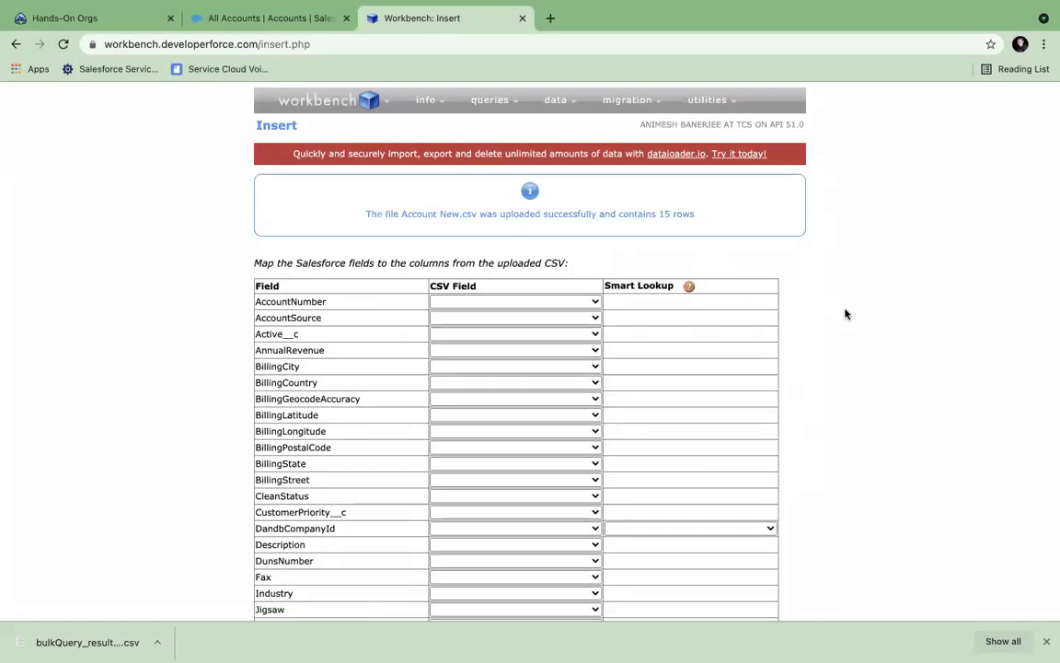
Map the required Salesforce Name field to the Name column of the uploaded CSV
scroll(845, 313, "down", 2)
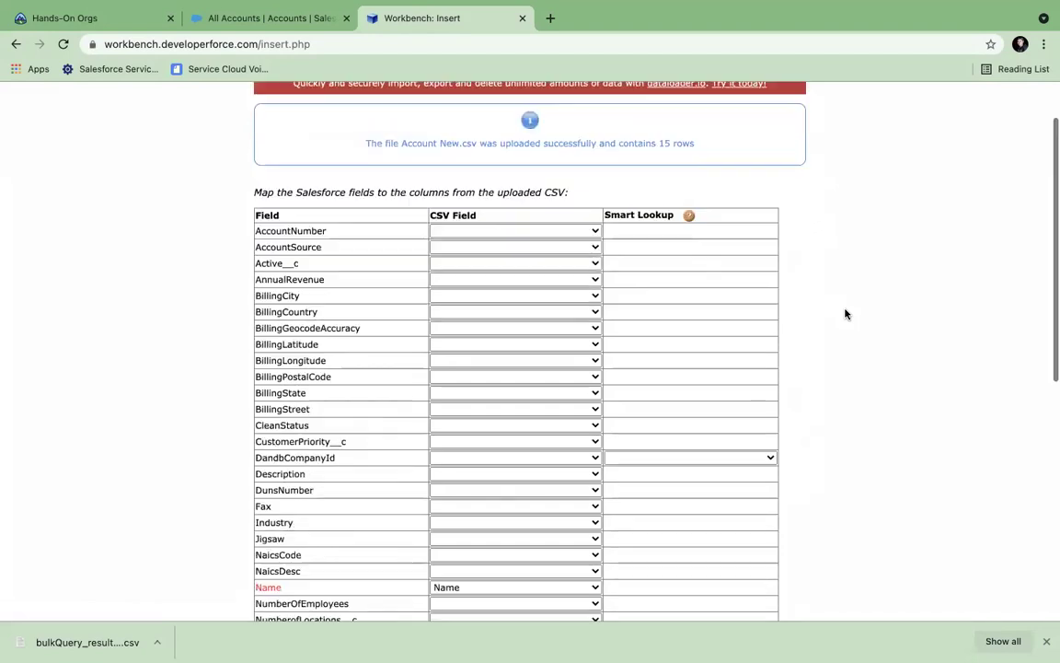
scroll(845, 314, "up", 2)
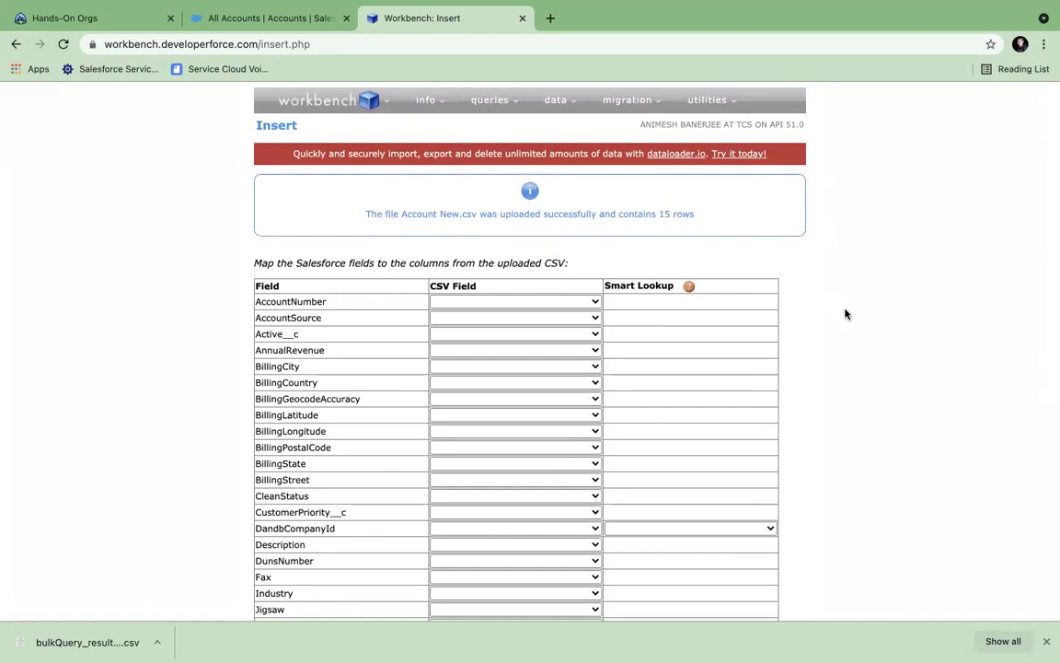
scroll(844, 314, "down", 2)
scroll(845, 314, "up", 2)
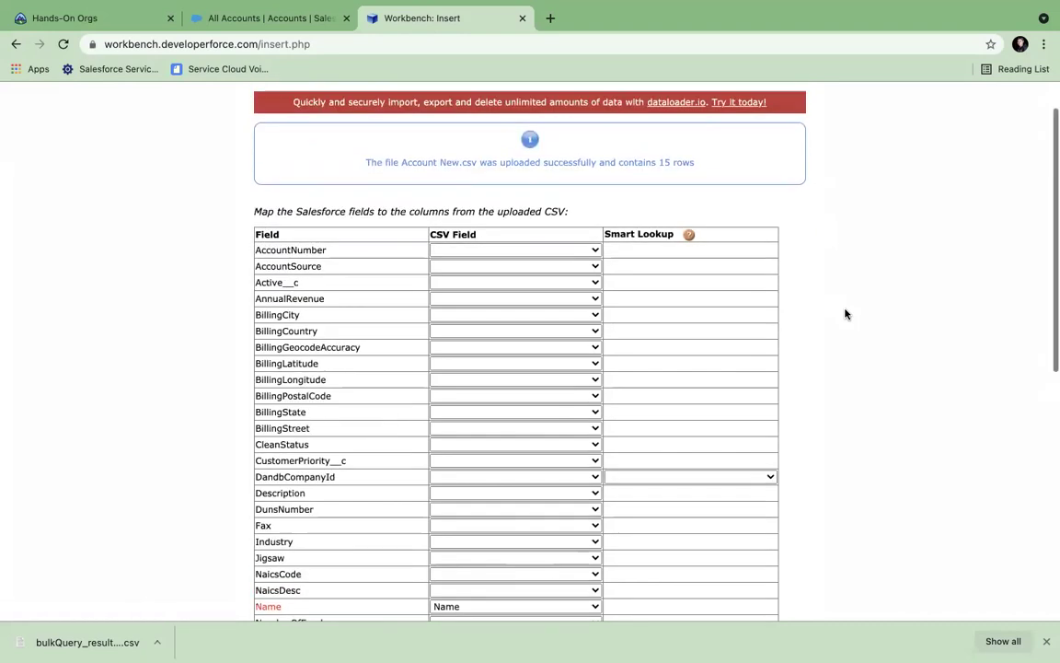
scroll(845, 313, "down", 2)
scroll(844, 314, "down", 3)
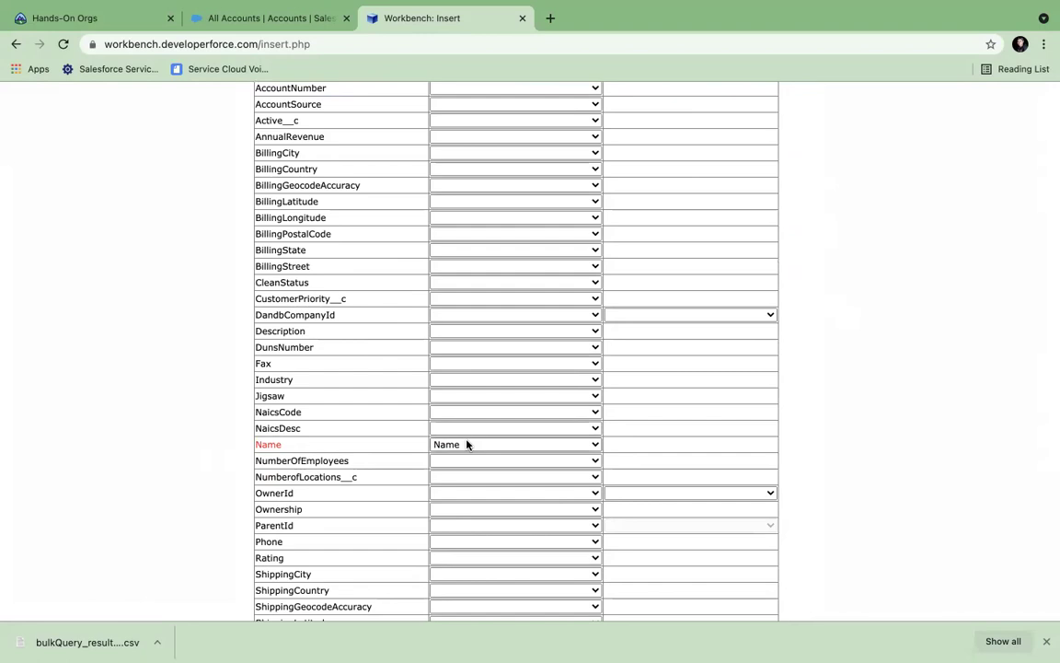
scroll(378, 476, "down", 1)
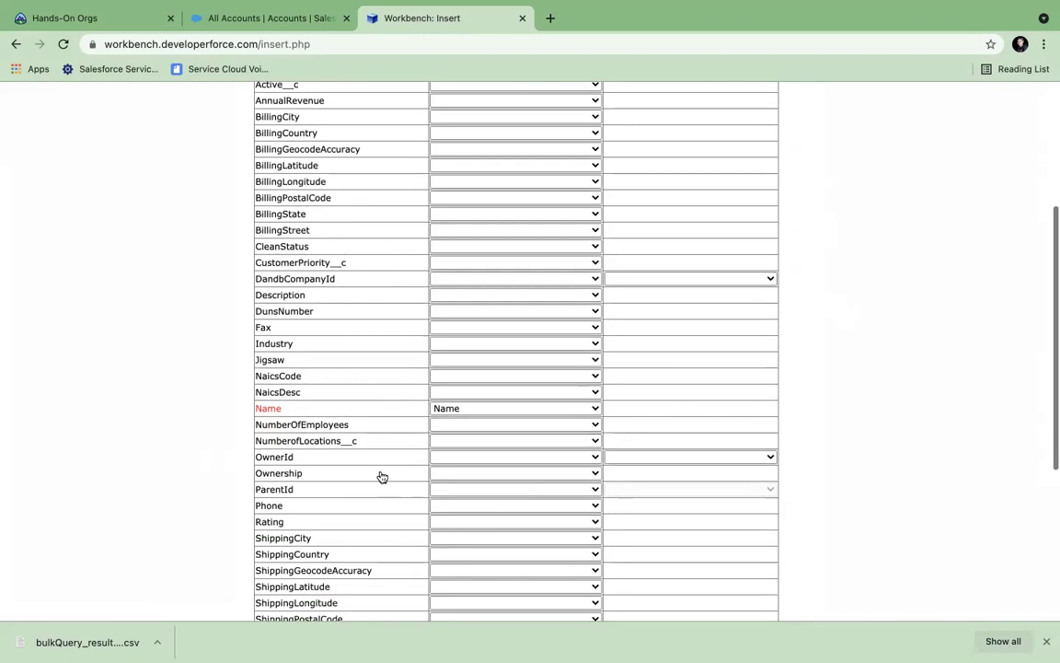
left_click(460, 411)
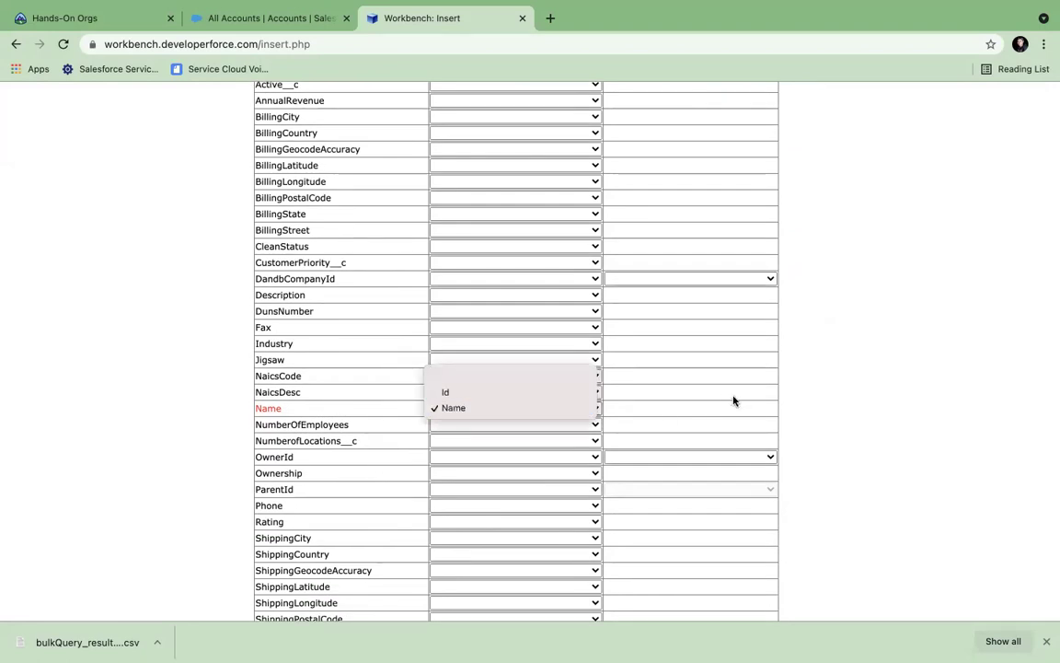
left_click(736, 408)
left_click(452, 408)
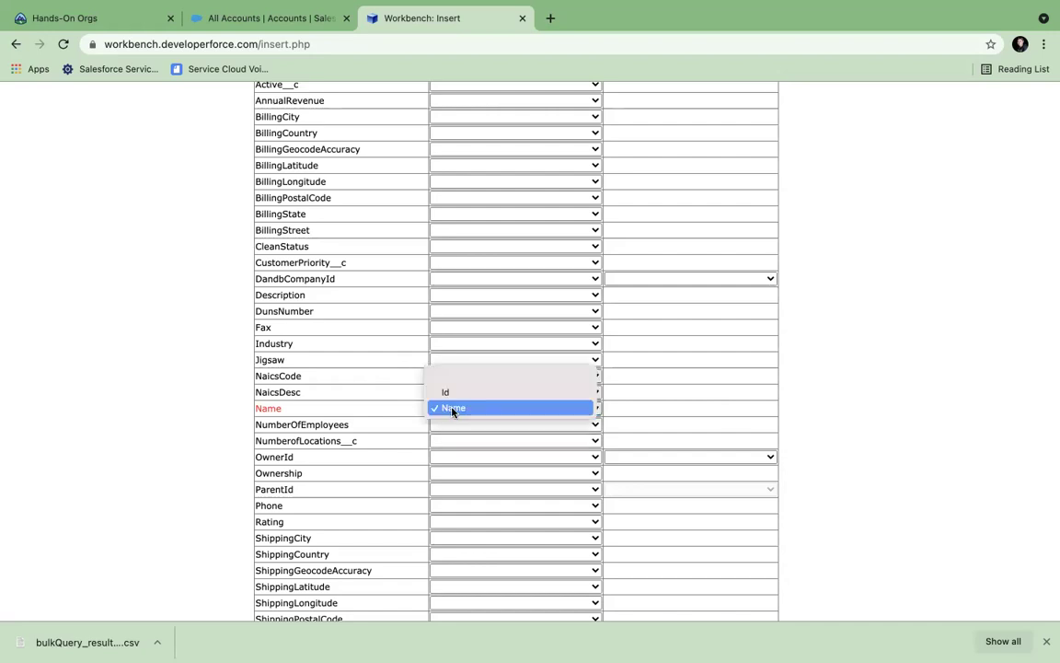
left_click(473, 414)
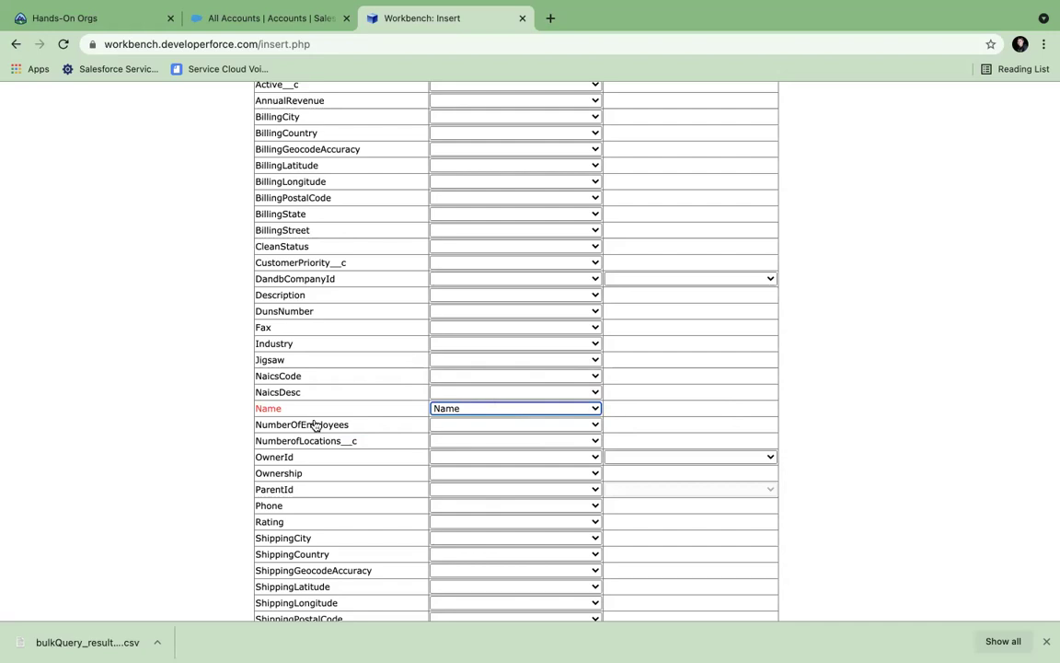
mouse_move(274, 415)
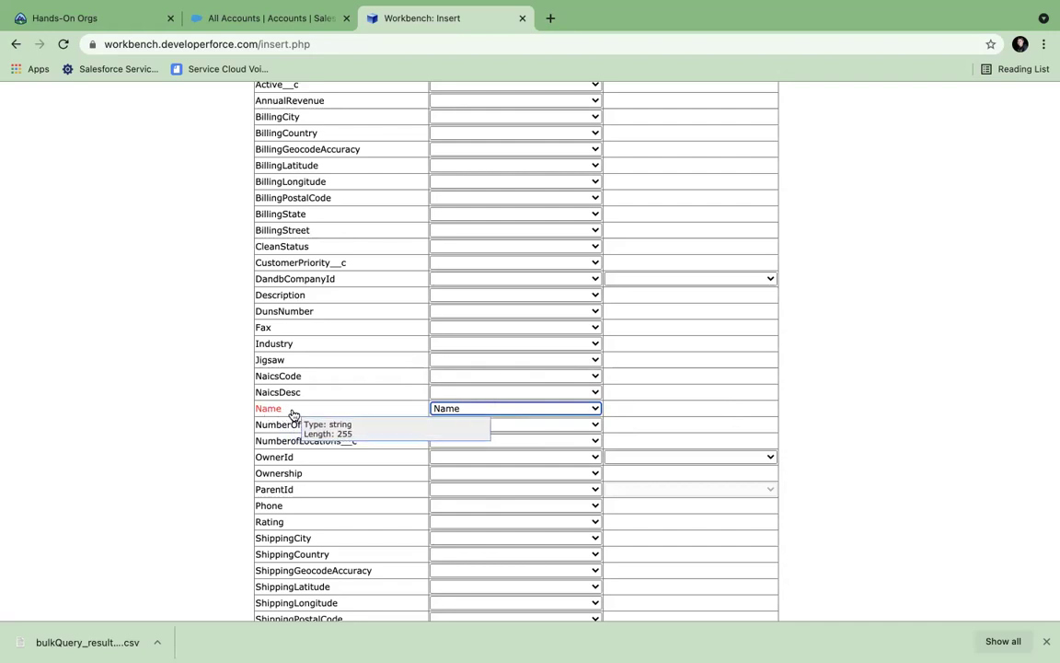
Submit the field mapping and confirm the insert of the new Account records
scroll(291, 414, "up", 3)
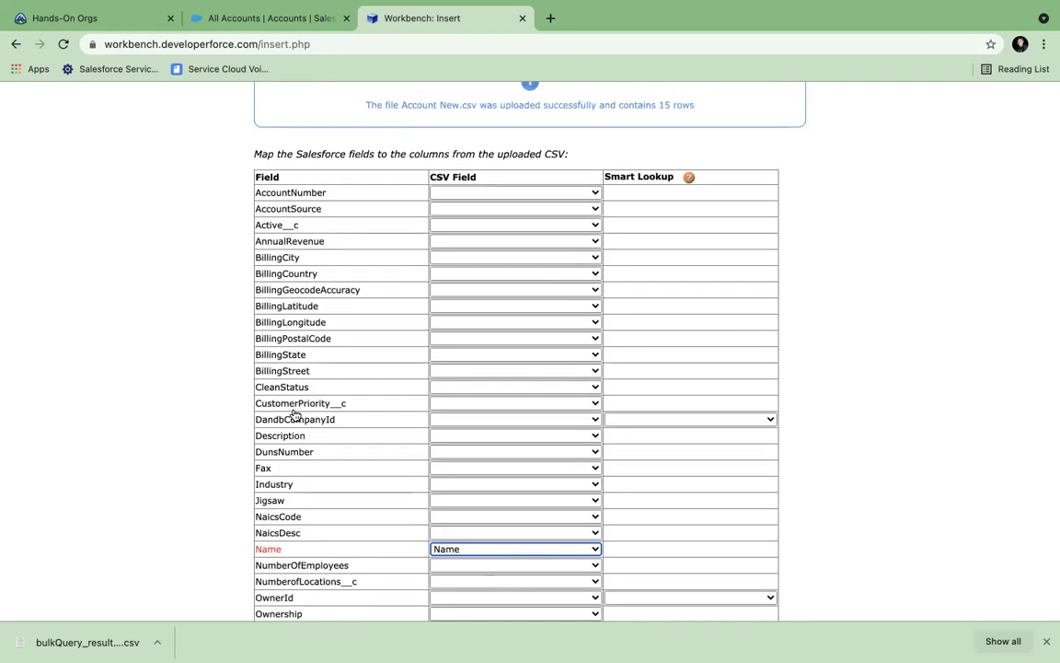
scroll(280, 369, "down", 1)
scroll(283, 391, "down", 8)
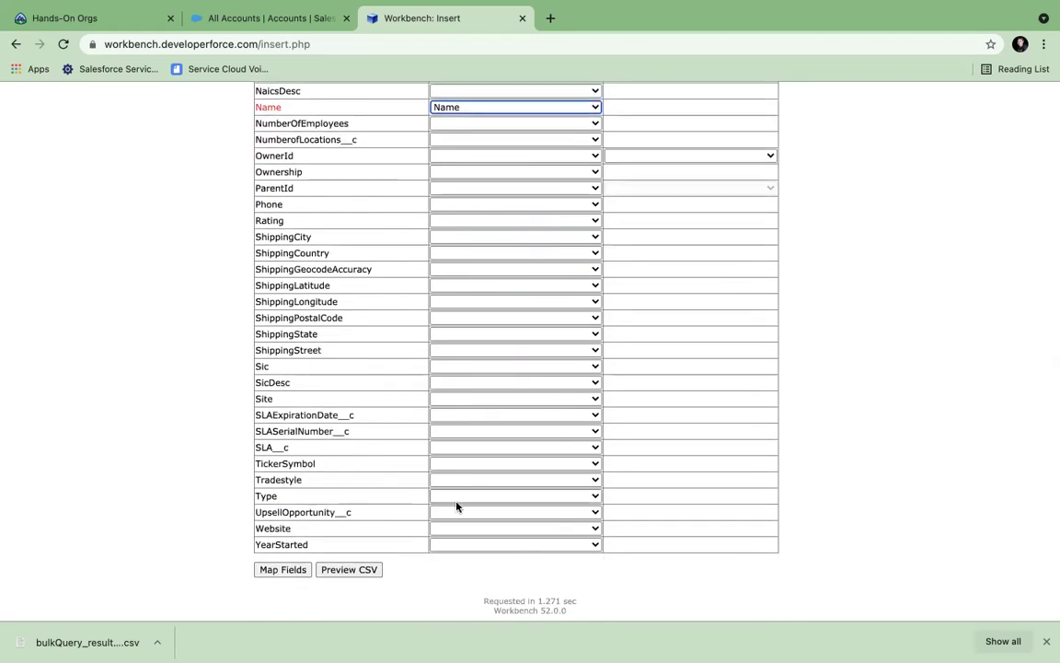
left_click(282, 573)
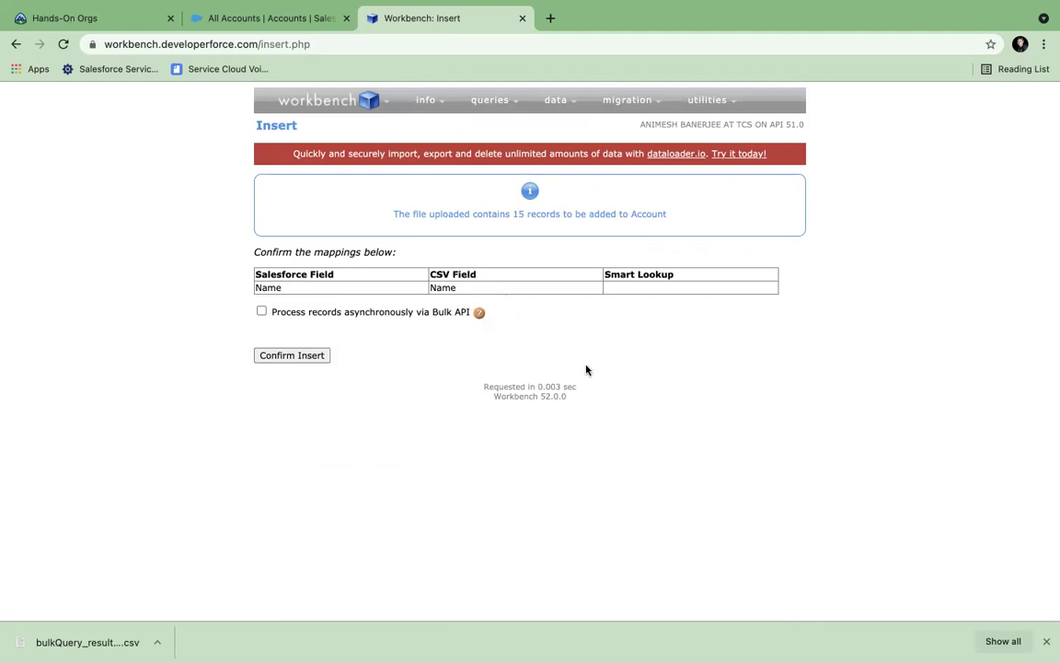
left_click(308, 357)
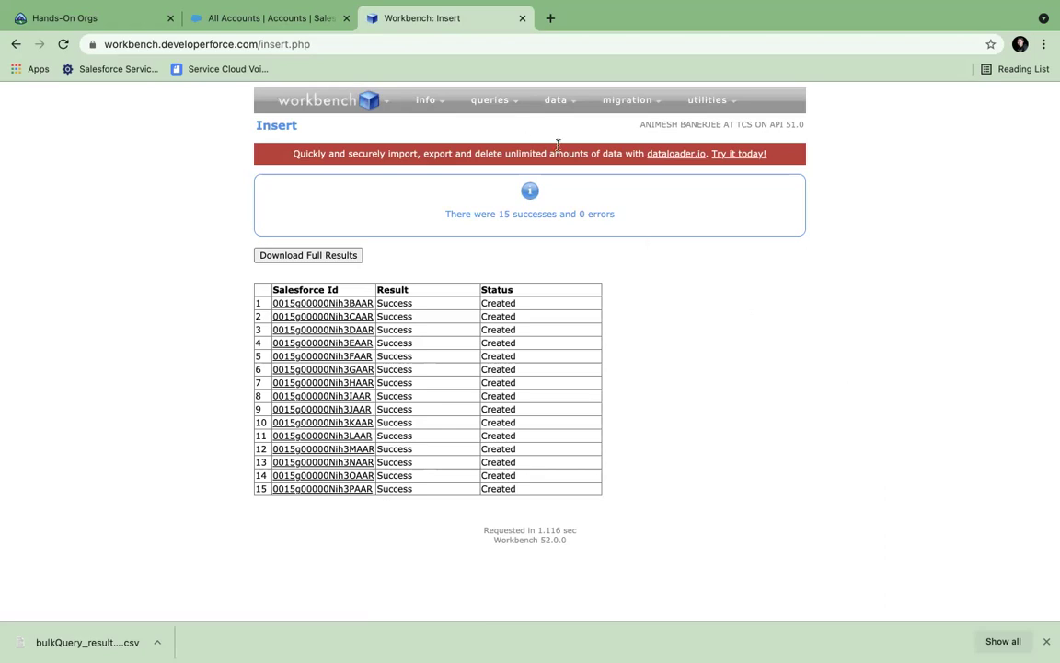
Run the SOQL query SELECT Id,Name FROM Account as Bulk CSV in Workbench and download the completed batch result
mouse_move(490, 101)
left_click(494, 126)
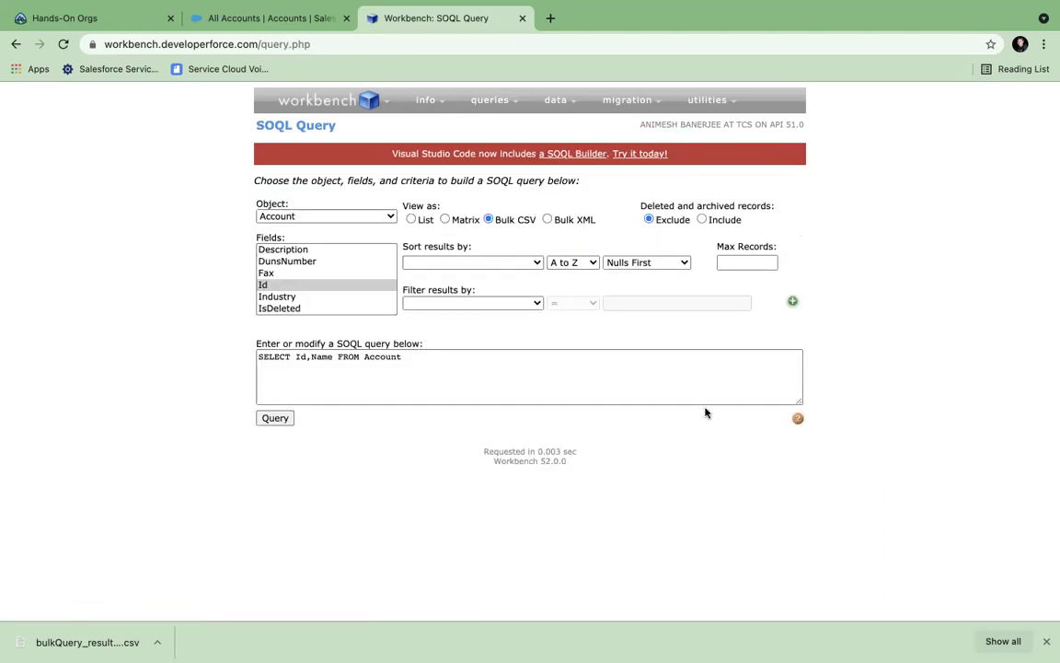
left_click(276, 419)
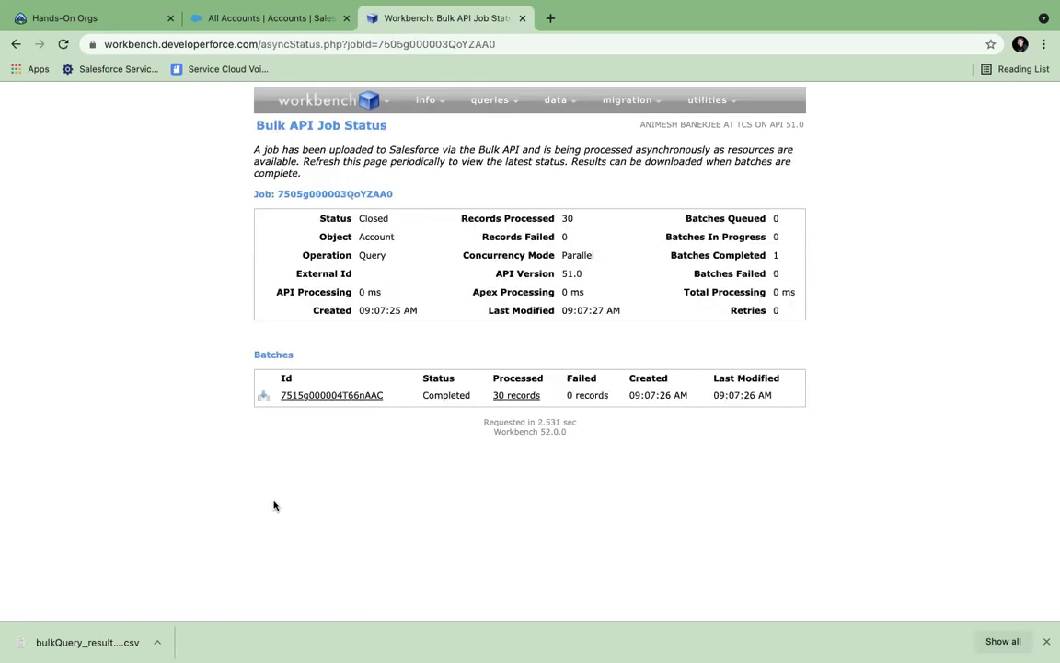
left_click(263, 395)
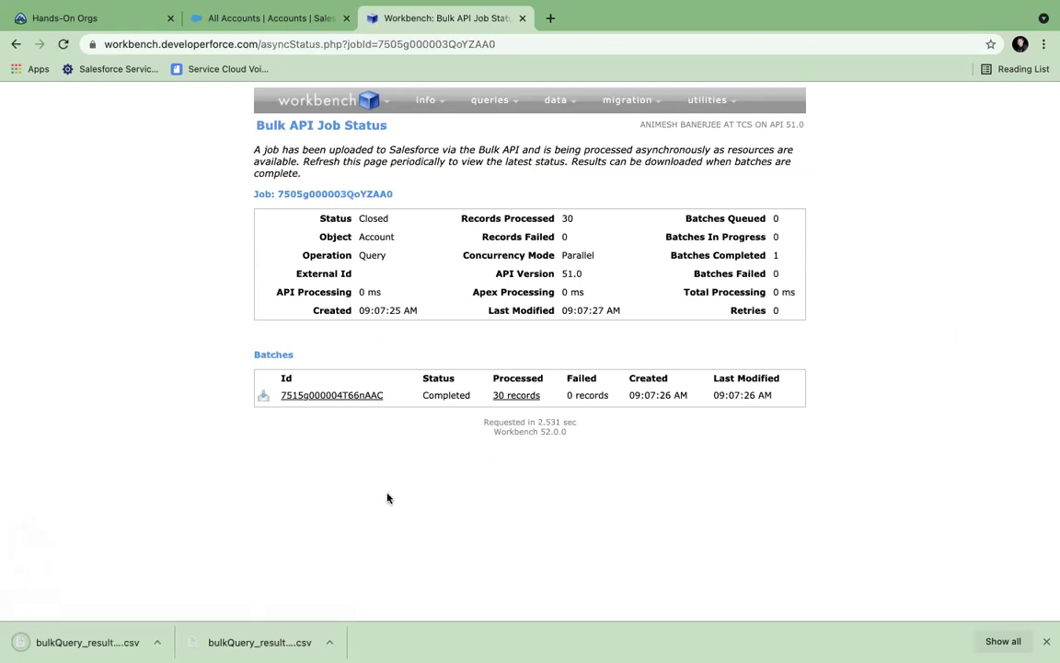
Show the downloaded query result in Finder and move the old Account.csv in Downloads to the Bin
left_click(157, 641)
left_click(170, 620)
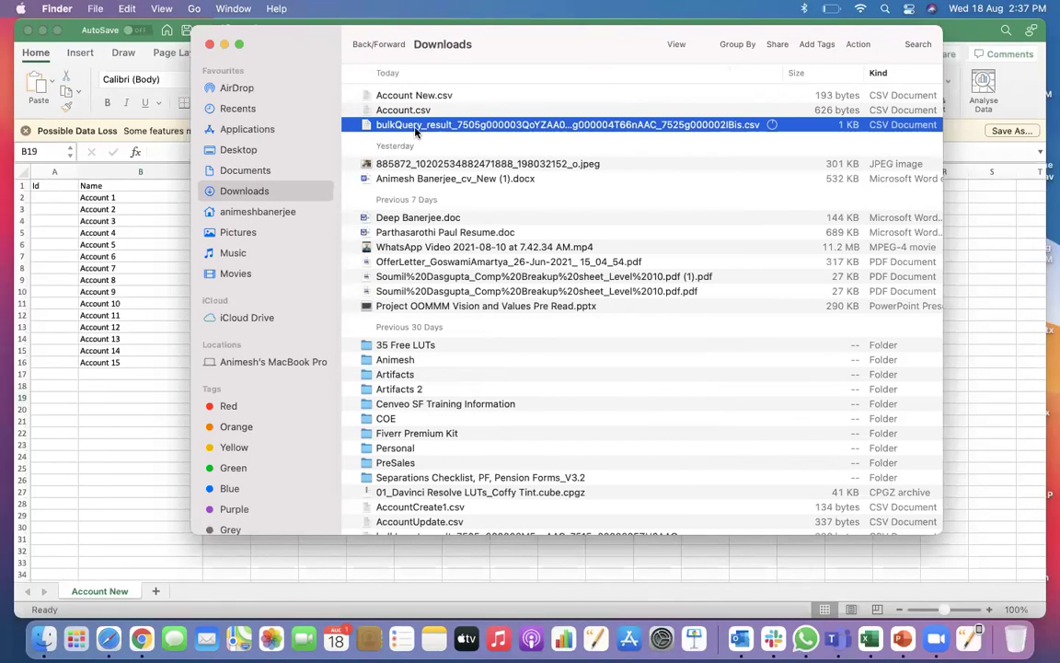
left_click(416, 126)
left_click(411, 110)
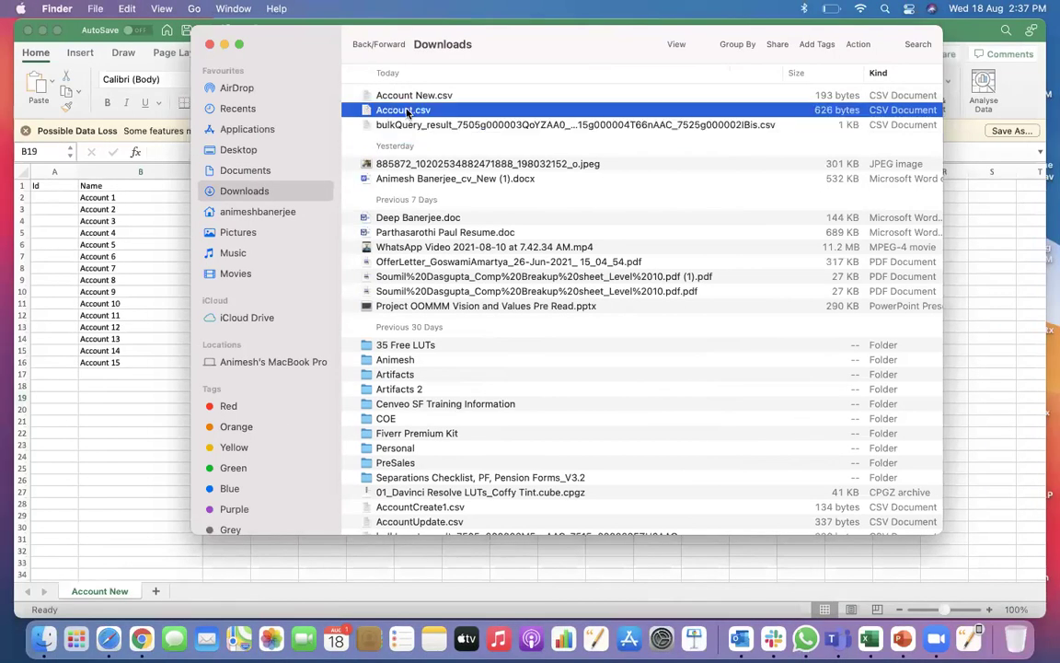
right_click(414, 109)
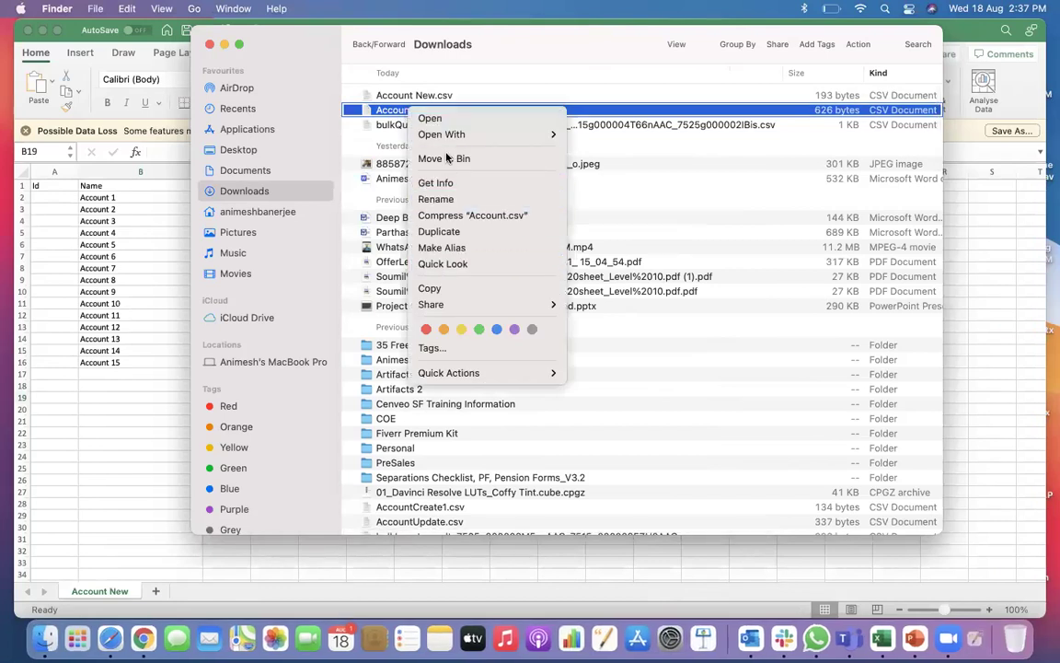
left_click(446, 158)
Rename the newly downloaded bulkQuery result file as Account.csv
left_click(411, 109)
type("Account")
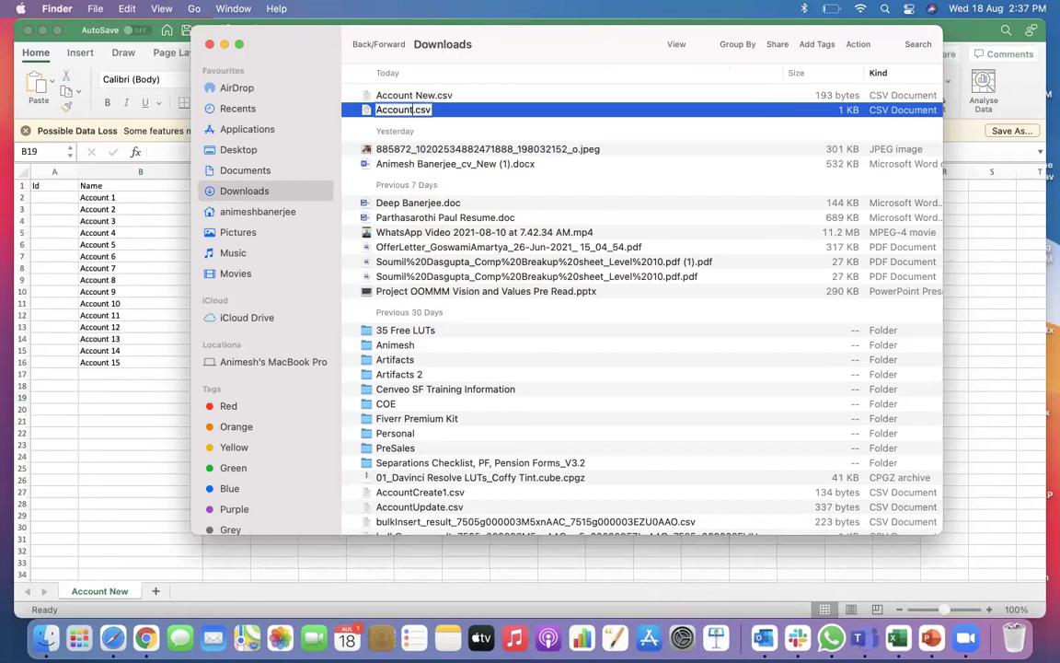
key("Return")
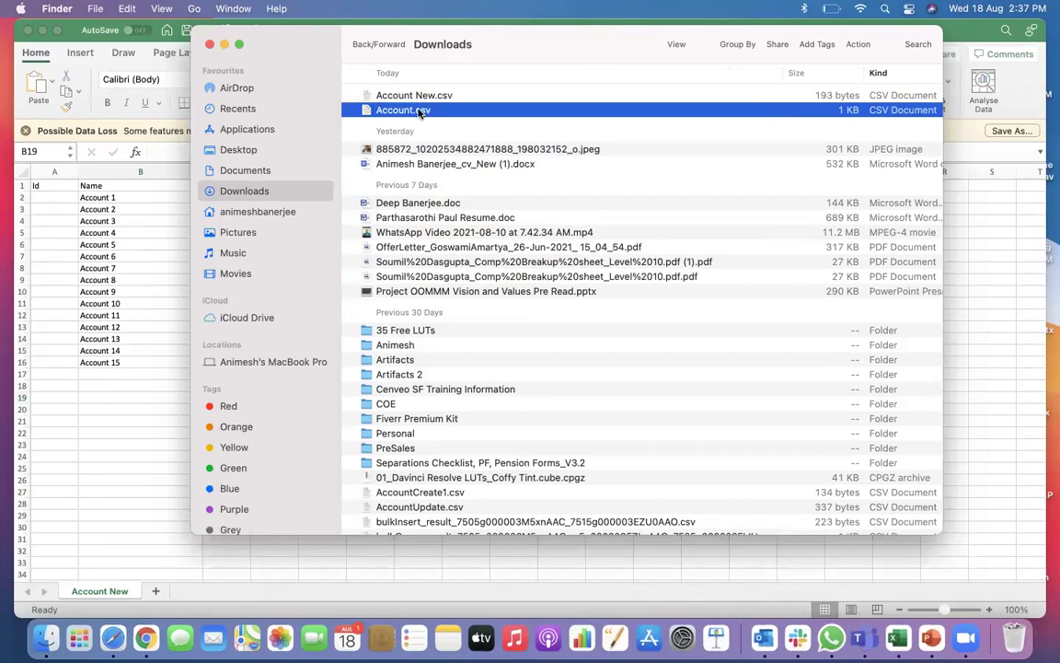
Open Account.csv in Microsoft Excel, fit the Id and Name columns to their contents, and check the inserted accounts in rows 17 to 31
right_click(419, 111)
mouse_move(504, 133)
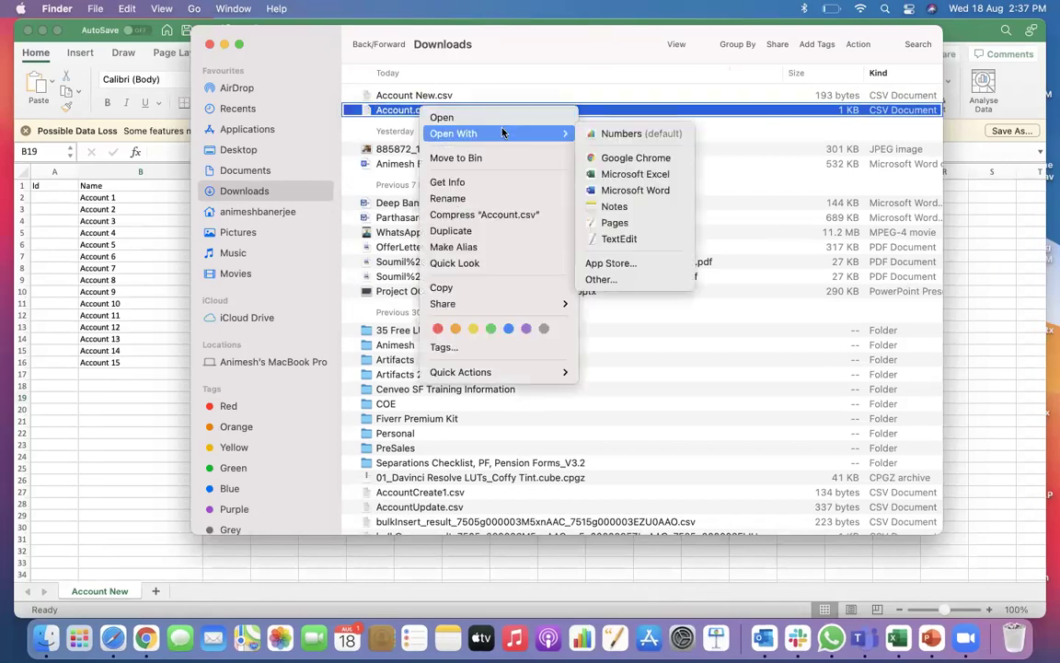
left_click(635, 174)
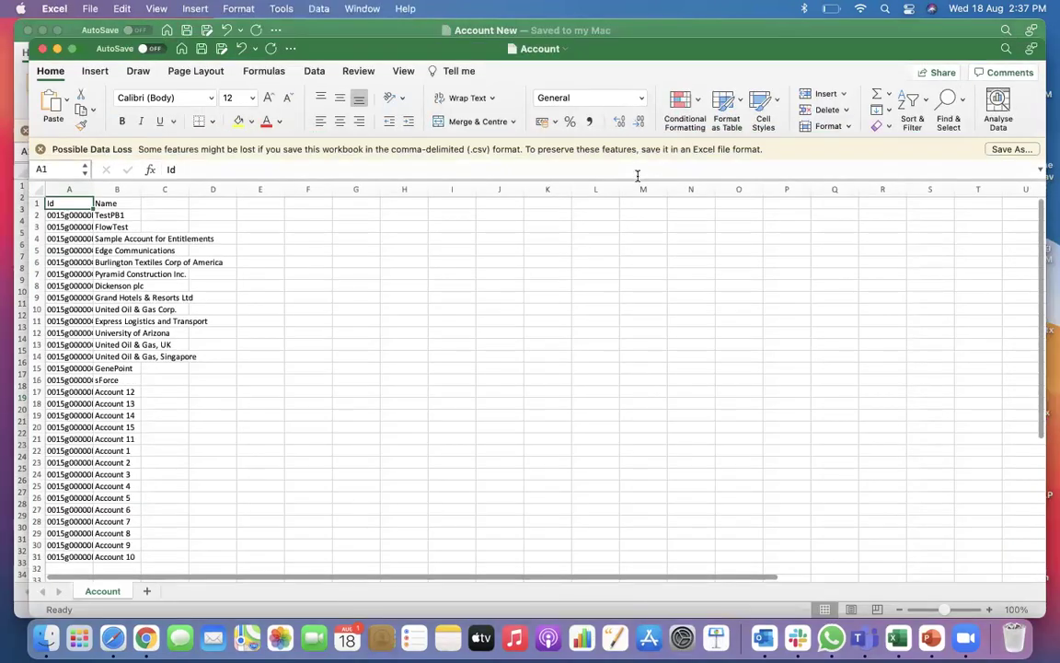
double_click(92, 190)
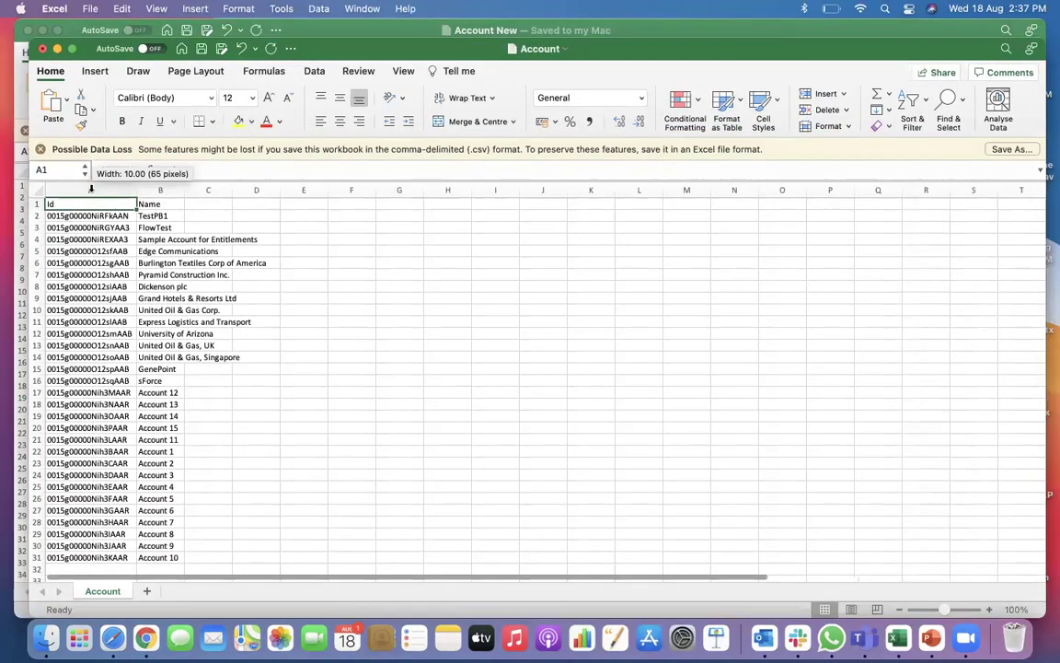
double_click(180, 190)
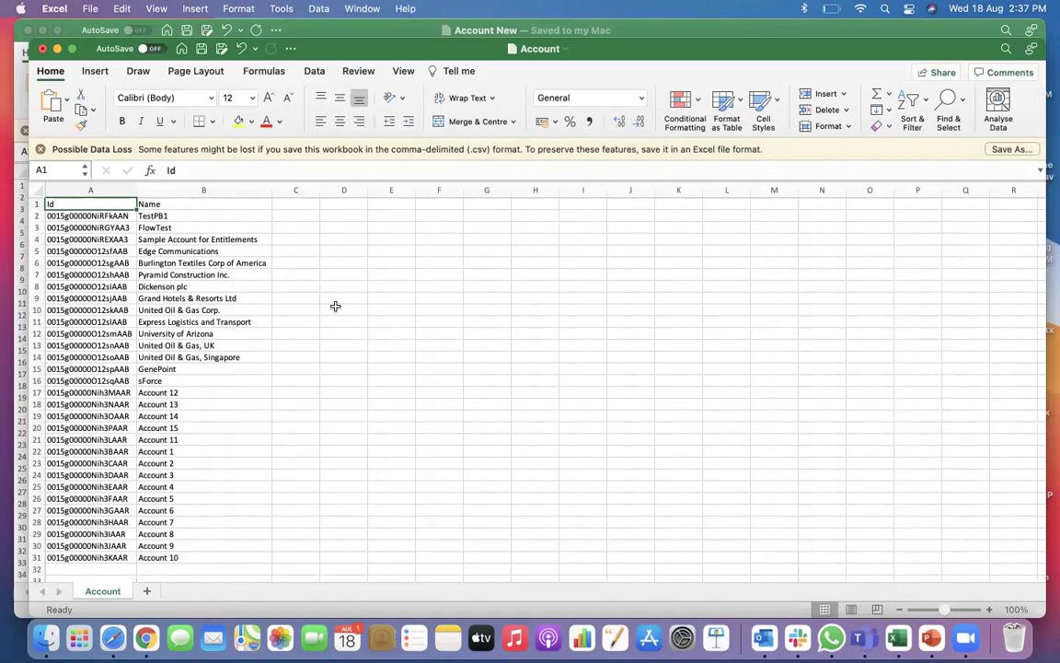
left_click_drag(169, 215, 181, 560)
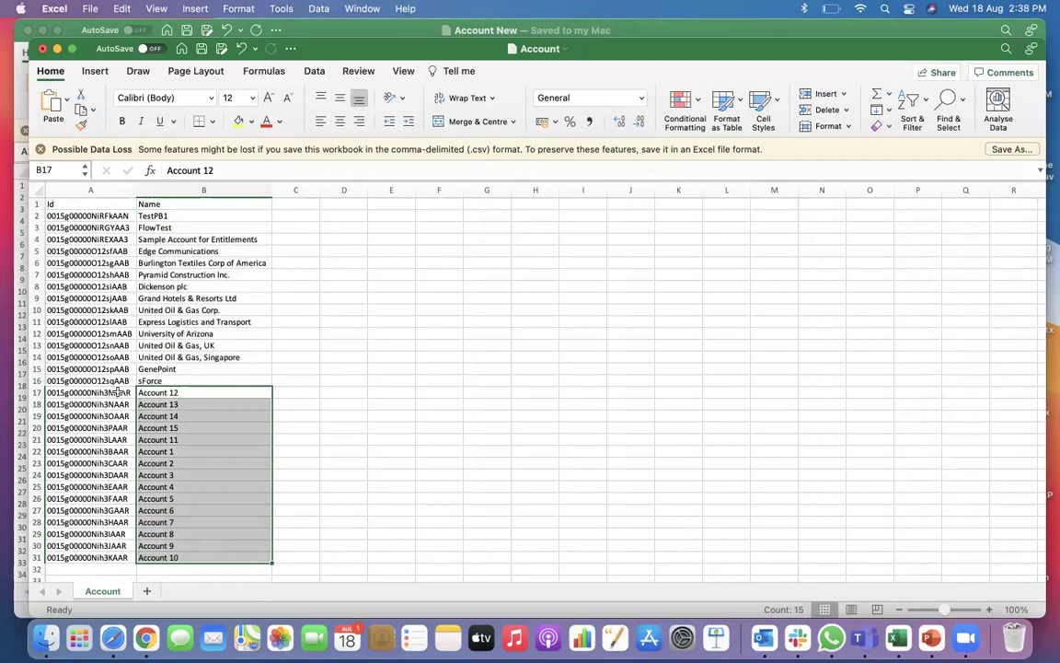
left_click_drag(118, 392, 110, 557)
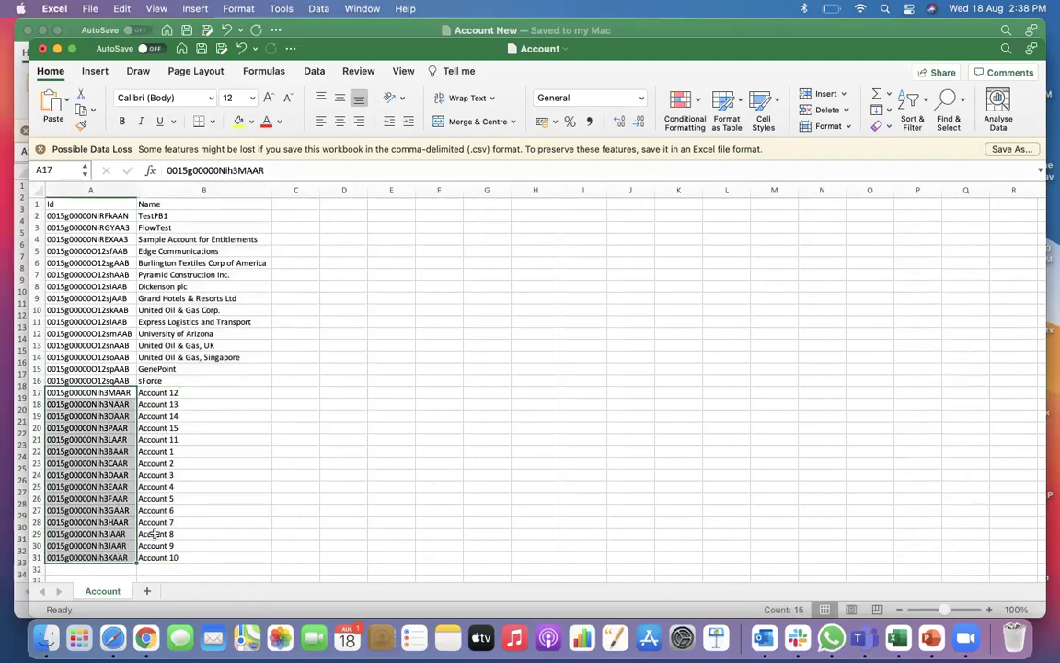
Switch to Salesforce in Chrome, refresh the All Accounts list, and look through it for the newly inserted accounts
left_click(145, 637)
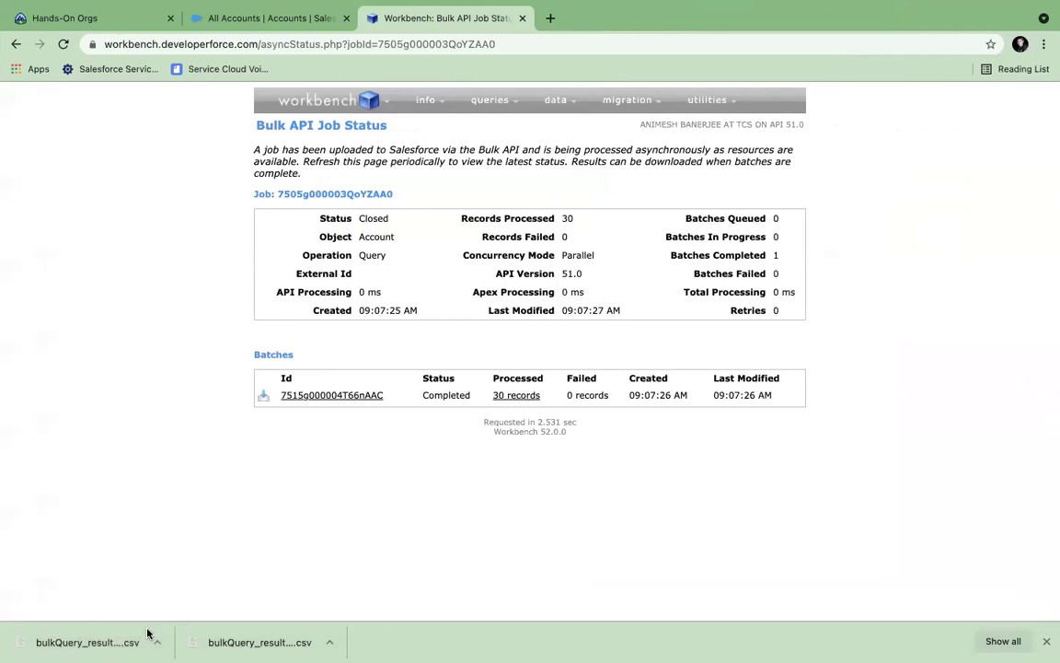
left_click(254, 18)
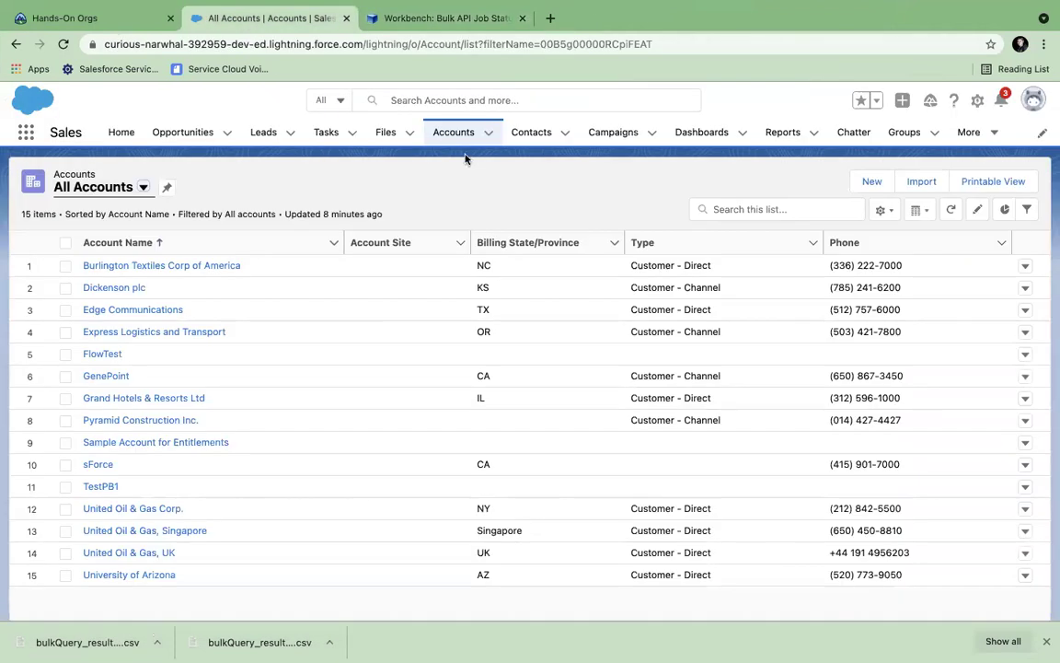
left_click(62, 44)
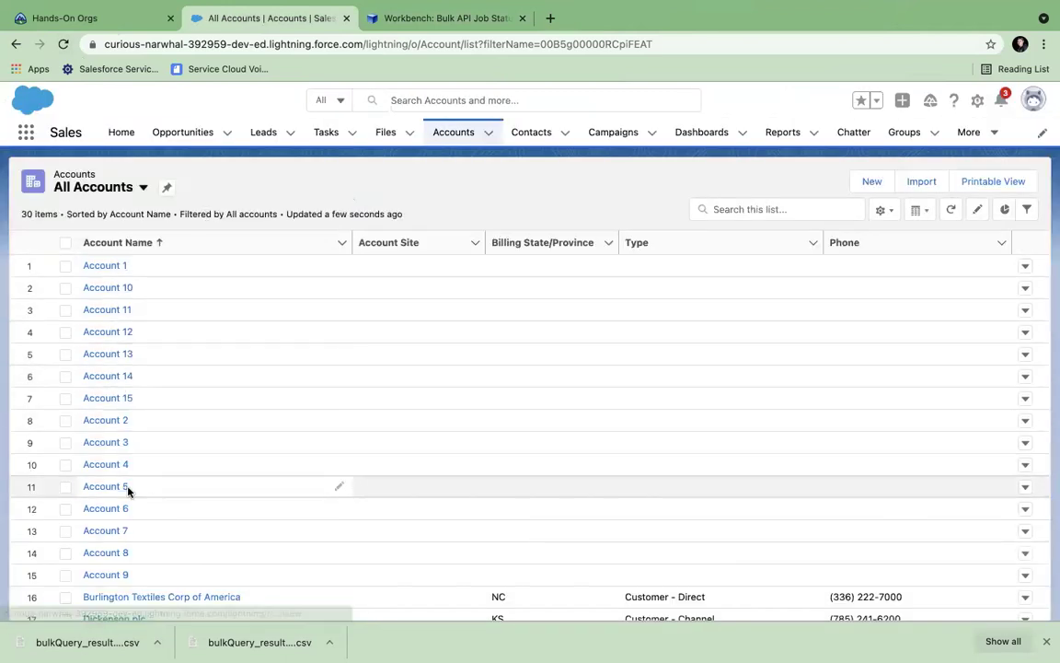
scroll(128, 489, "down", 1)
scroll(128, 492, "down", 5)
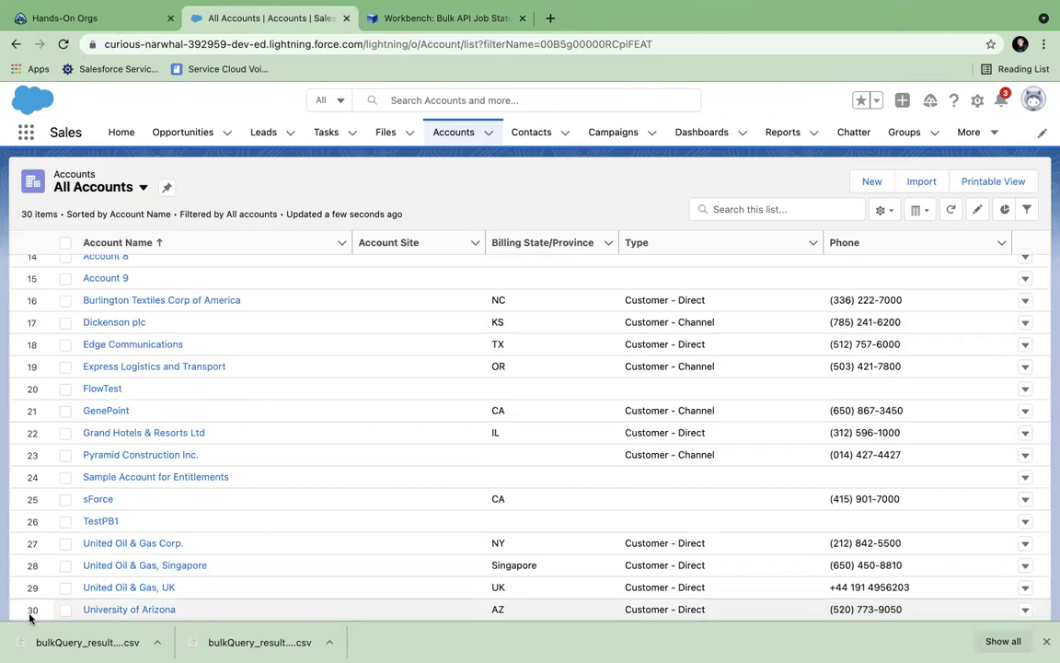
scroll(144, 521, "up", 5)
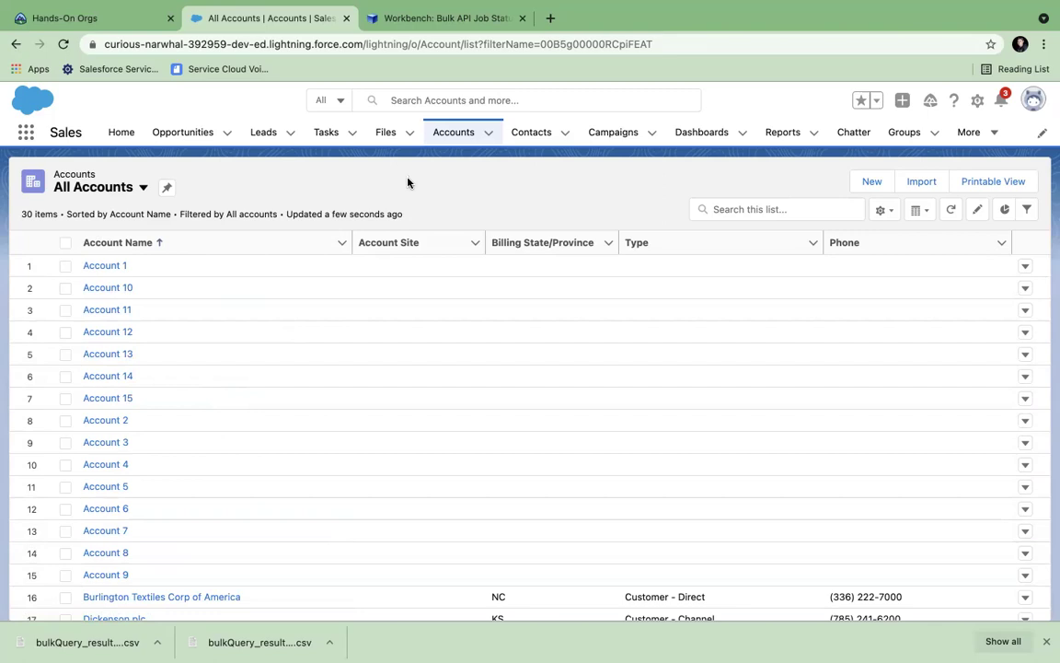
Display the All Contacts list view in Salesforce and look through its records to the end
left_click(527, 137)
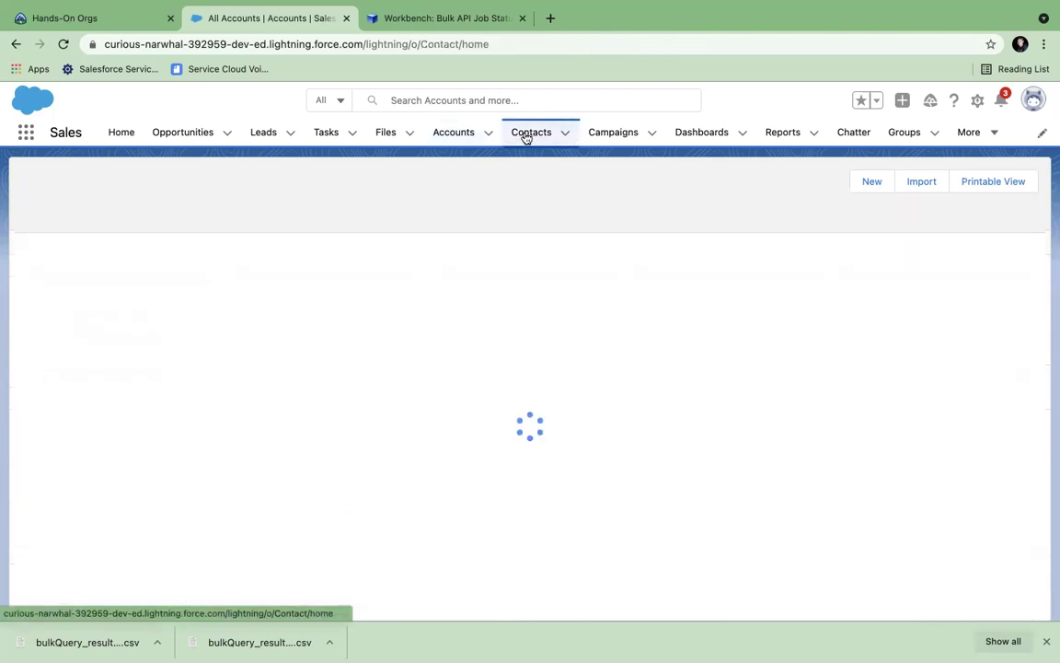
left_click(169, 192)
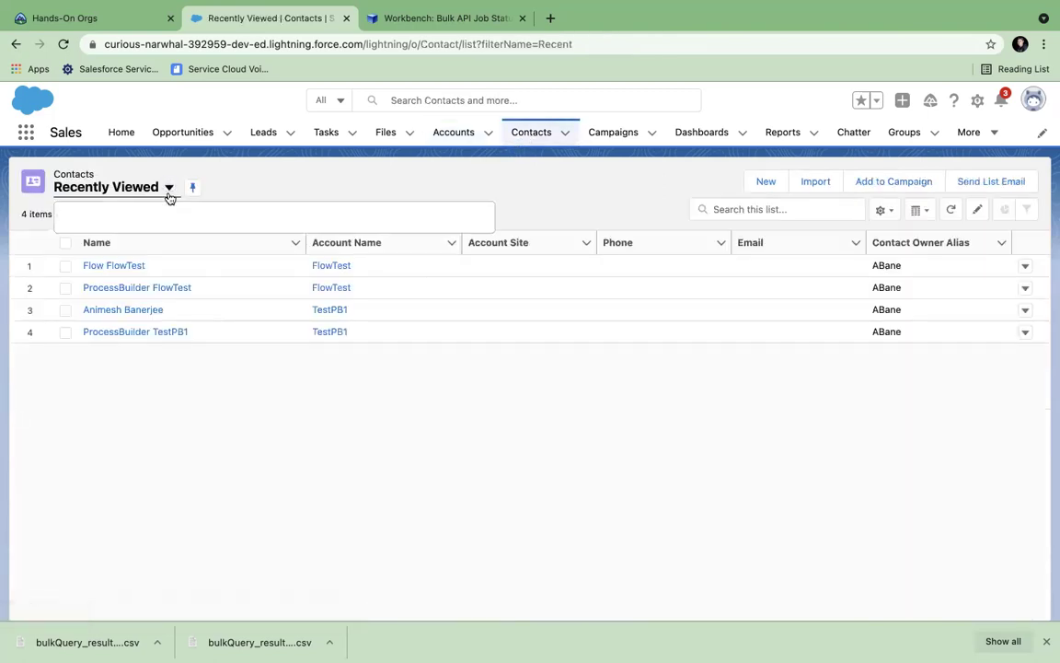
left_click(103, 241)
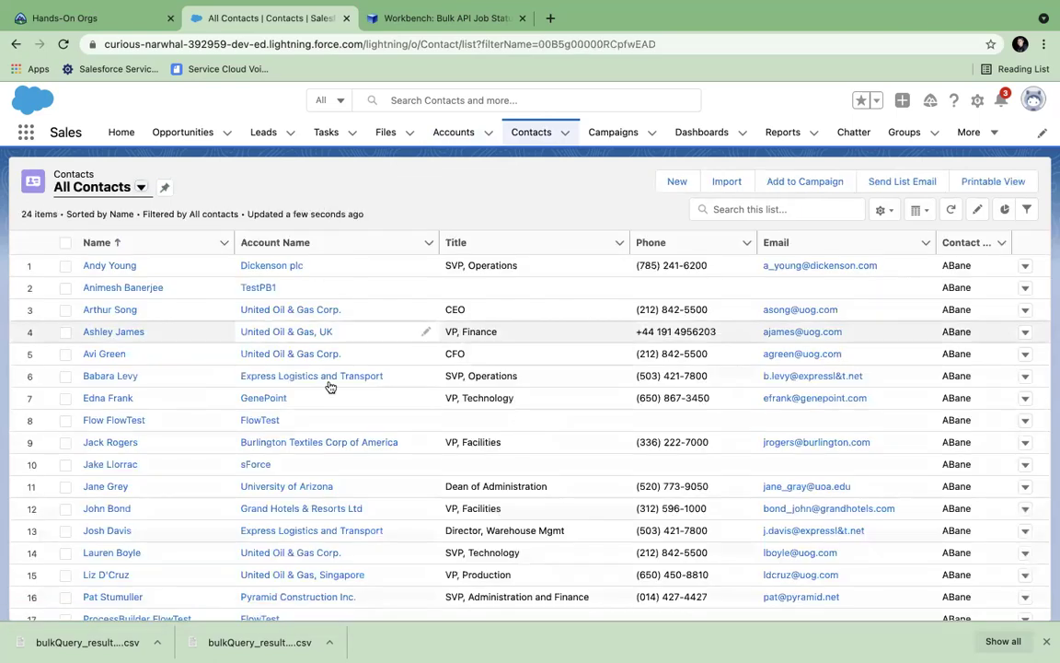
scroll(332, 386, "down", 3)
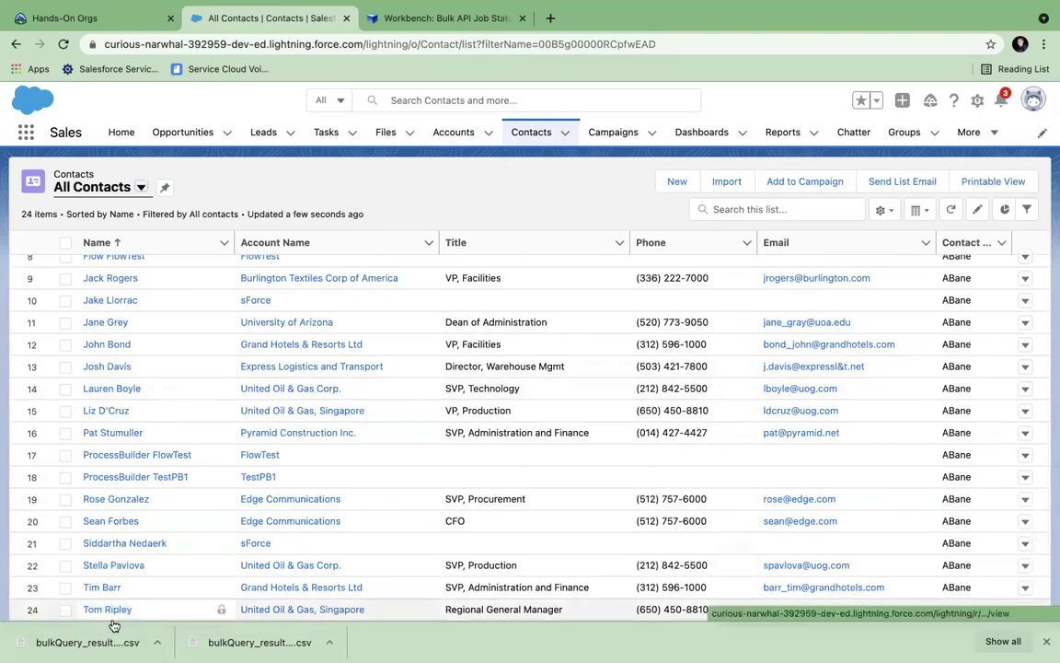
left_click(405, 22)
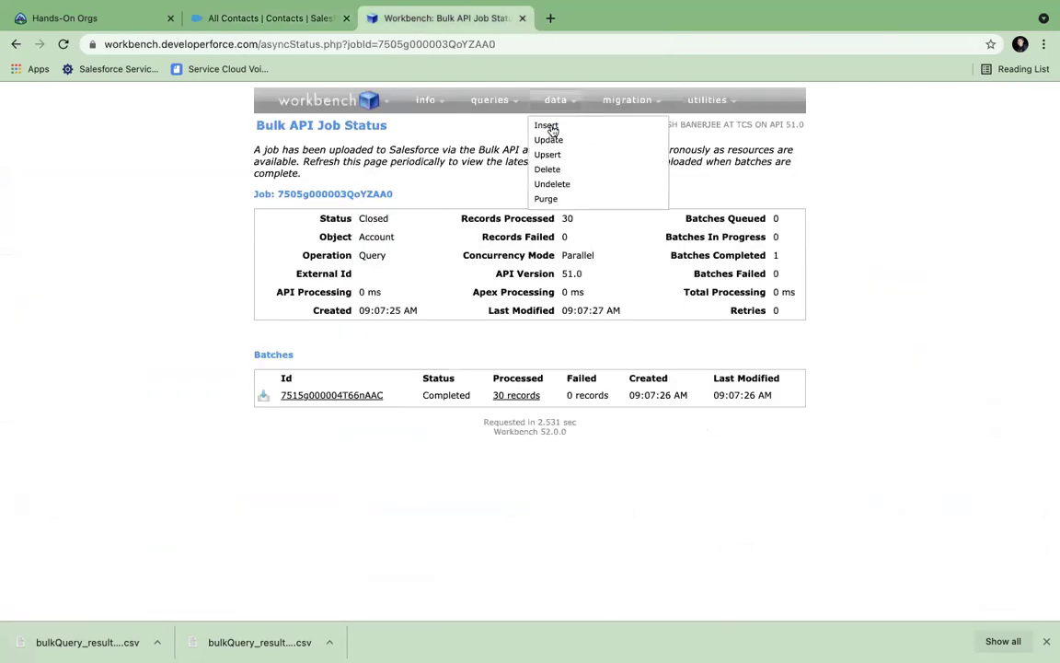
mouse_move(490, 112)
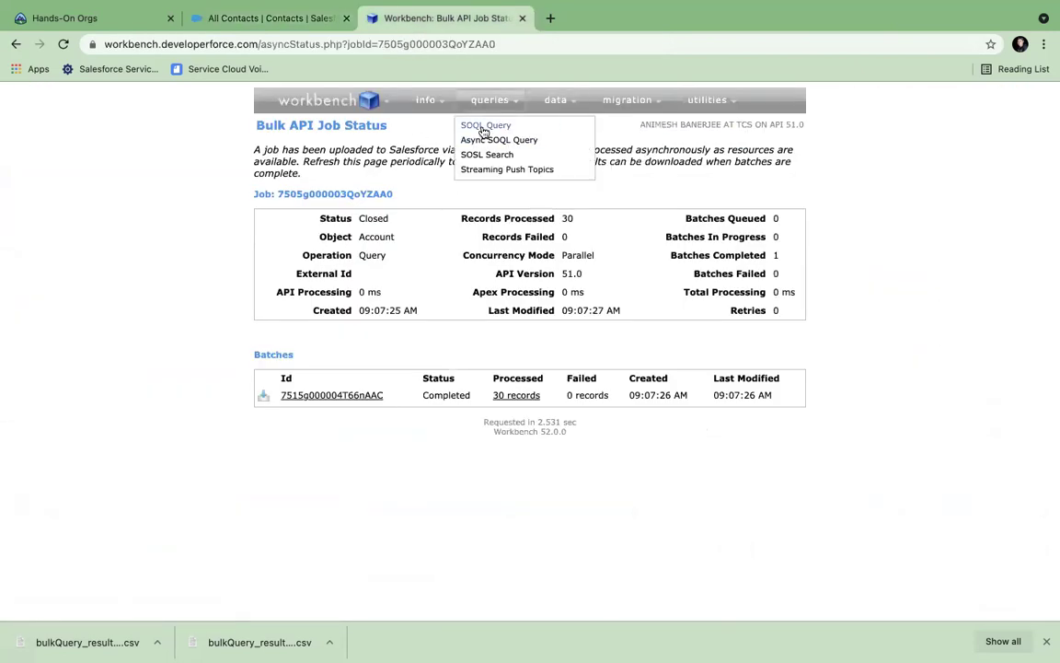
mouse_move(554, 108)
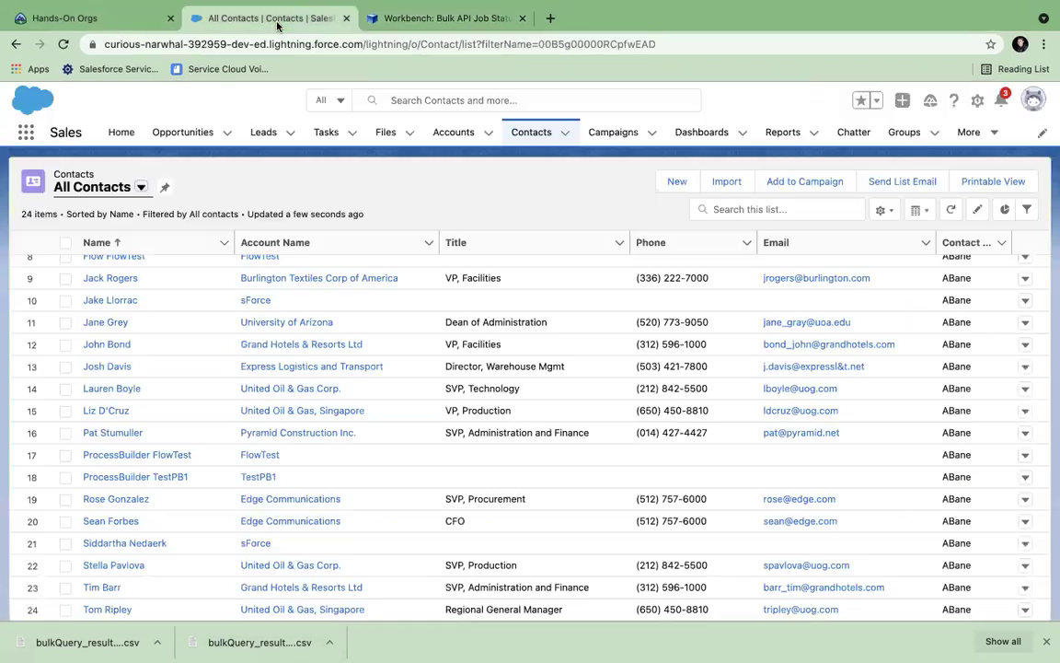
left_click(276, 18)
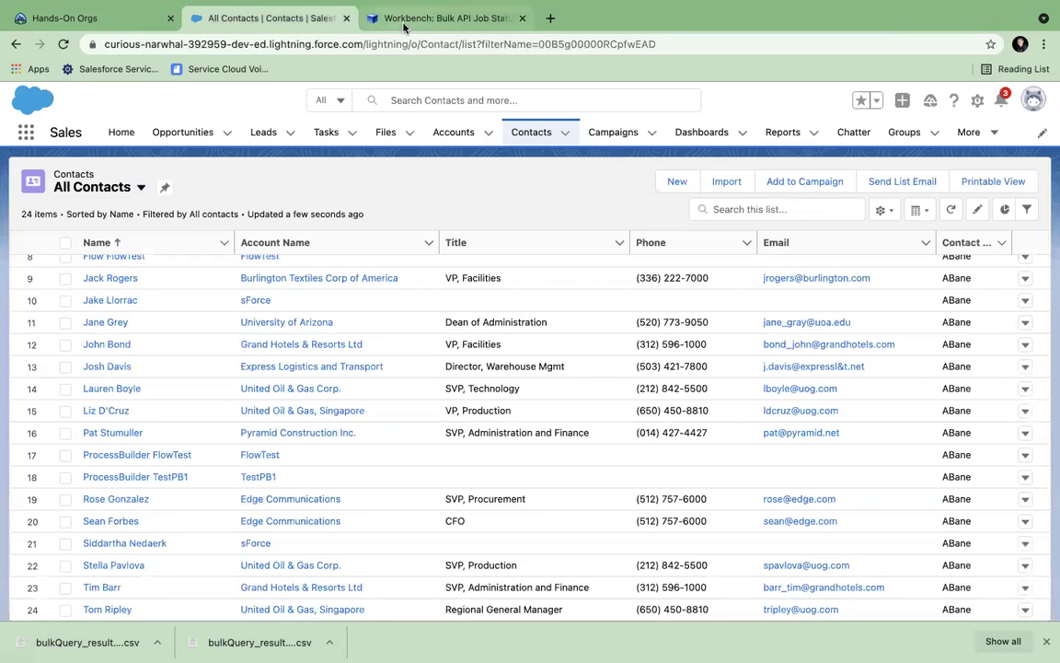
left_click(423, 19)
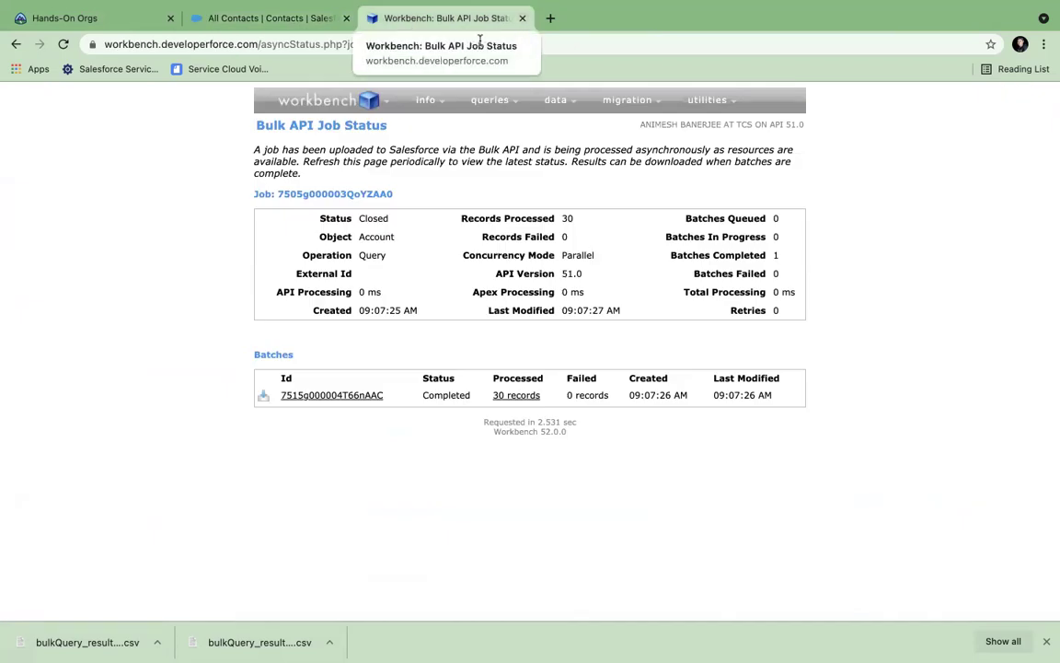
Close the Workbench tab and the downloads bar in Chrome, and request emptying the macOS Bin
left_click(522, 19)
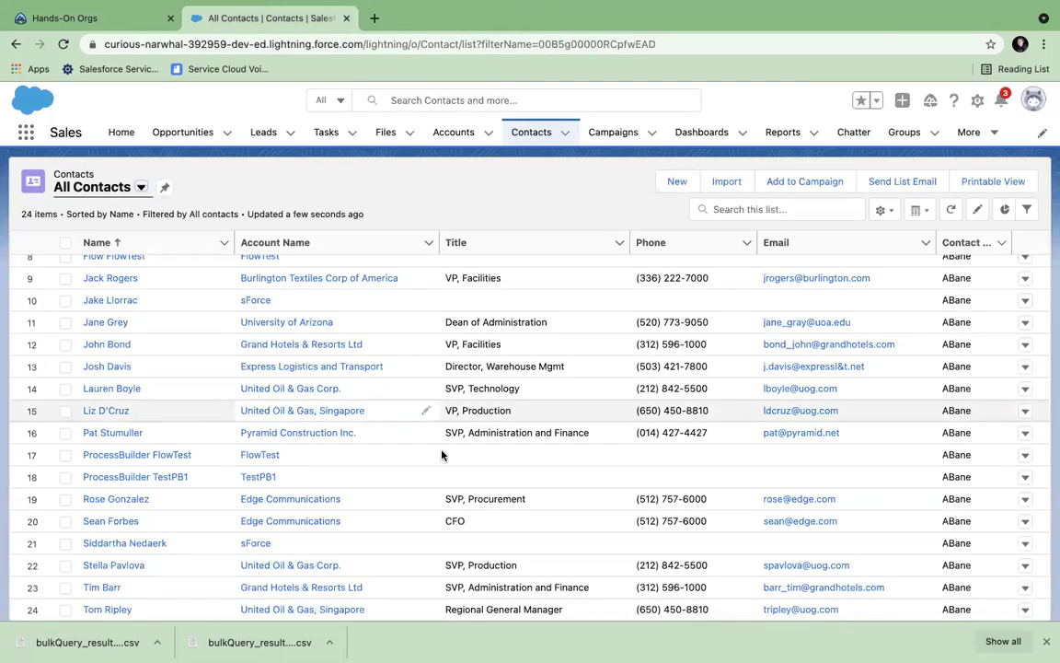
mouse_move(530, 659)
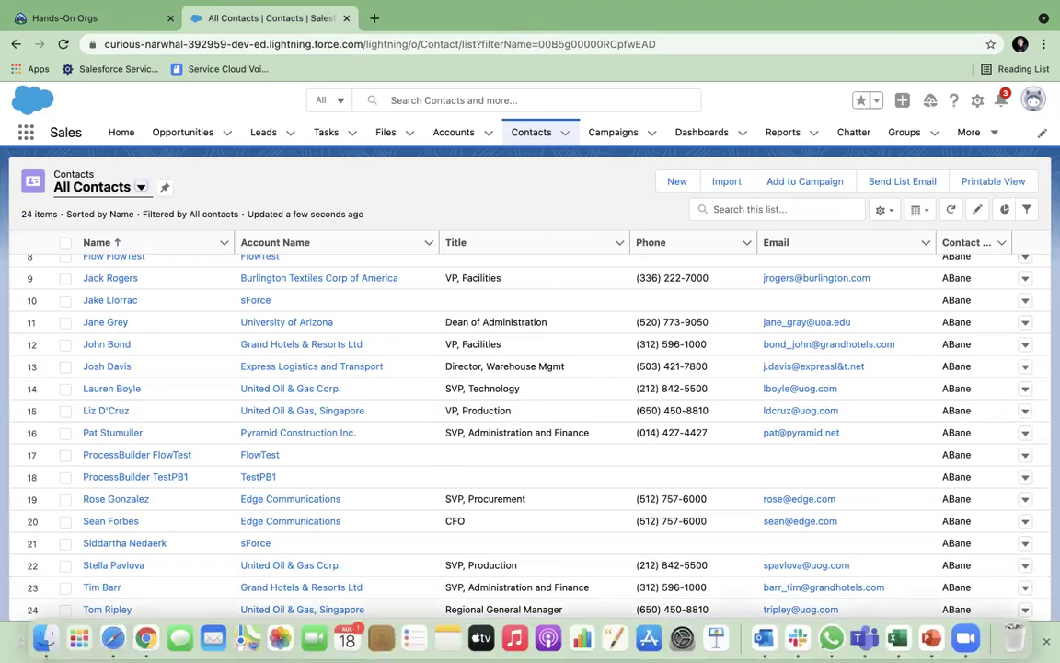
left_click(1047, 640)
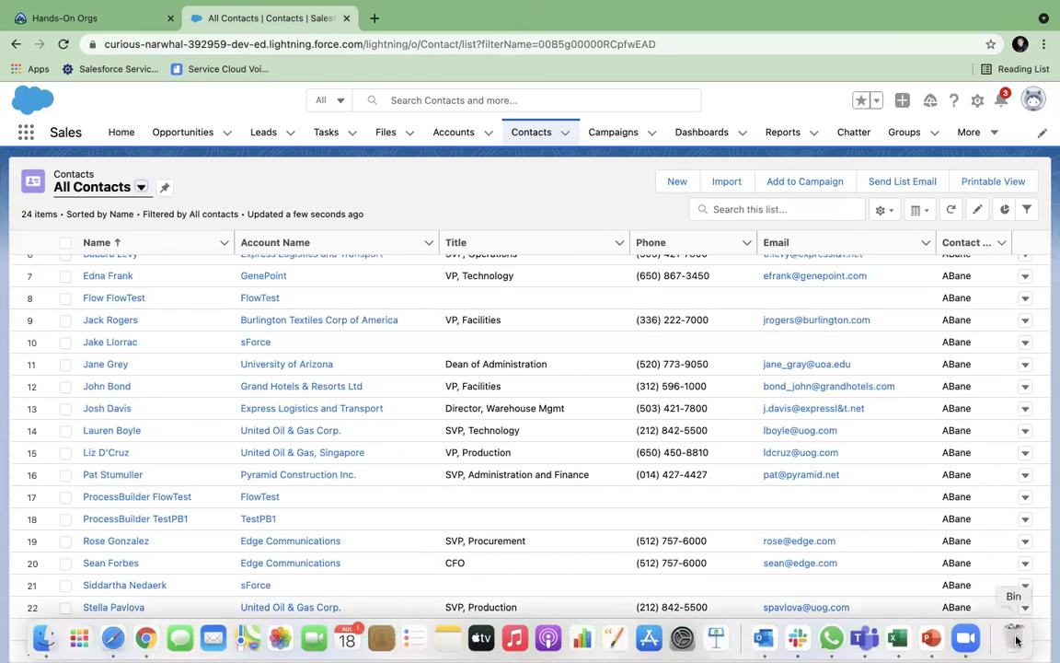
right_click(1017, 639)
left_click(937, 603)
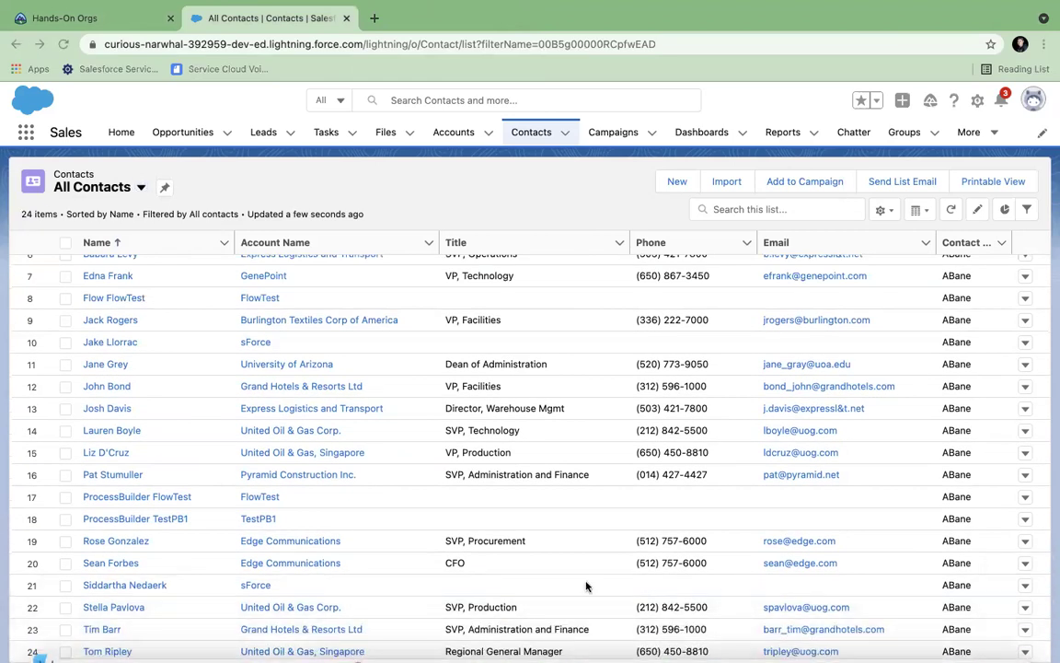
Open Launchpad to display the applications installed on the Mac
mouse_move(113, 9)
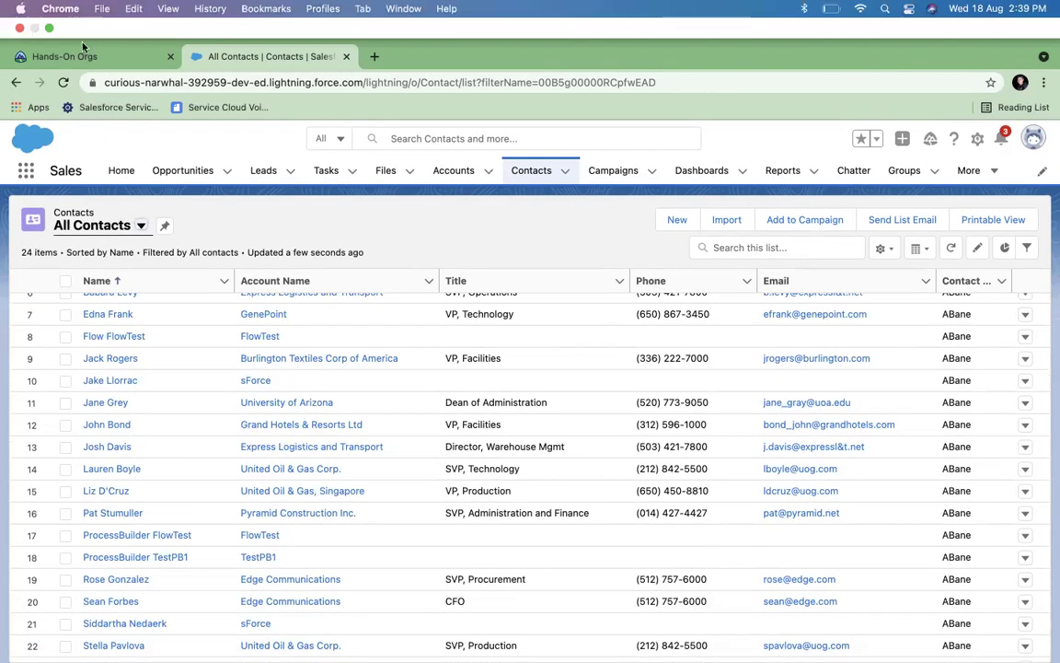
left_click(49, 27)
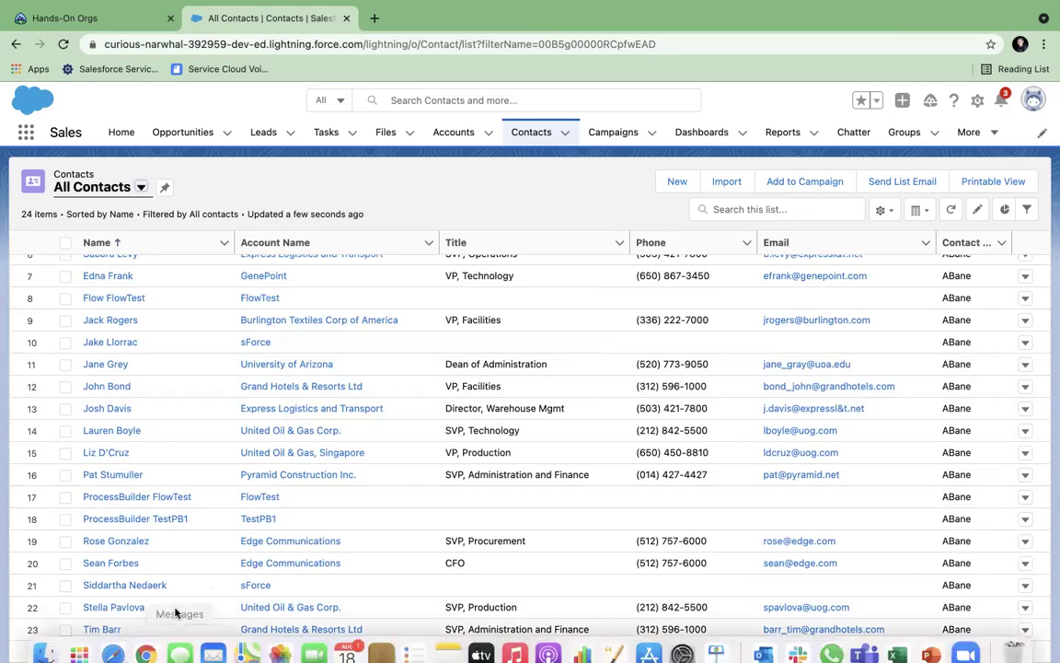
mouse_move(45, 655)
left_click(79, 640)
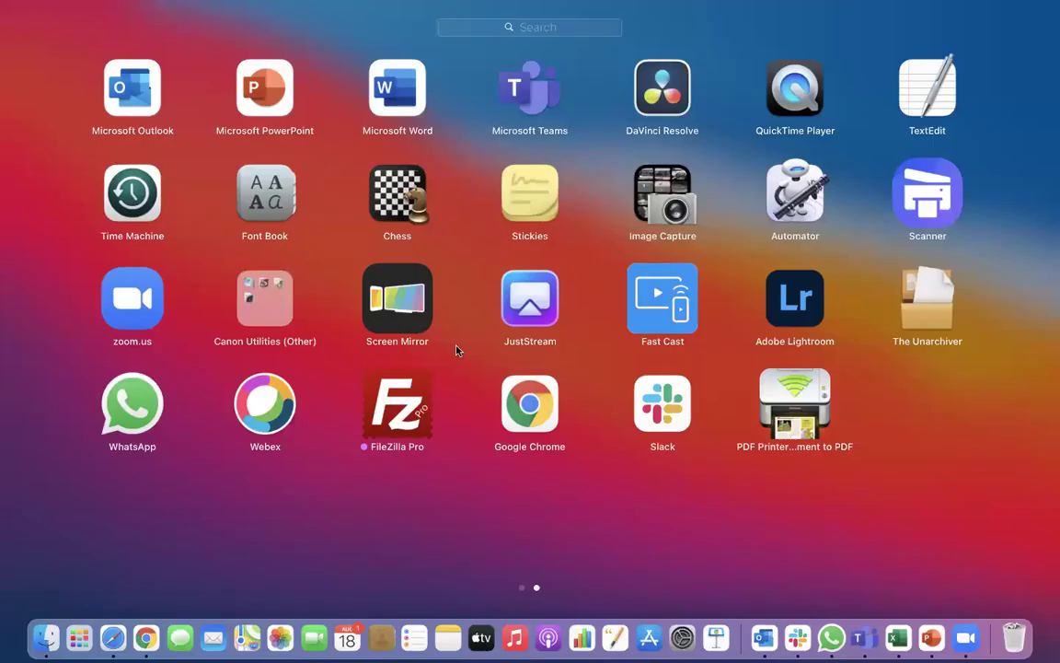
left_click_drag(190, 331, 720, 350)
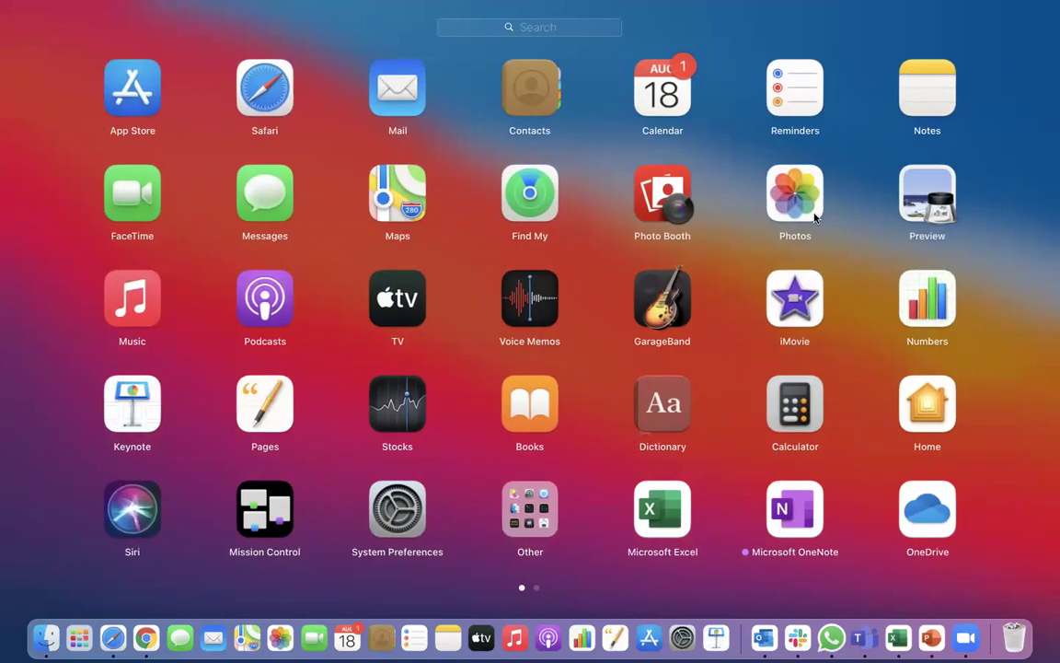
left_click_drag(740, 267, 350, 88)
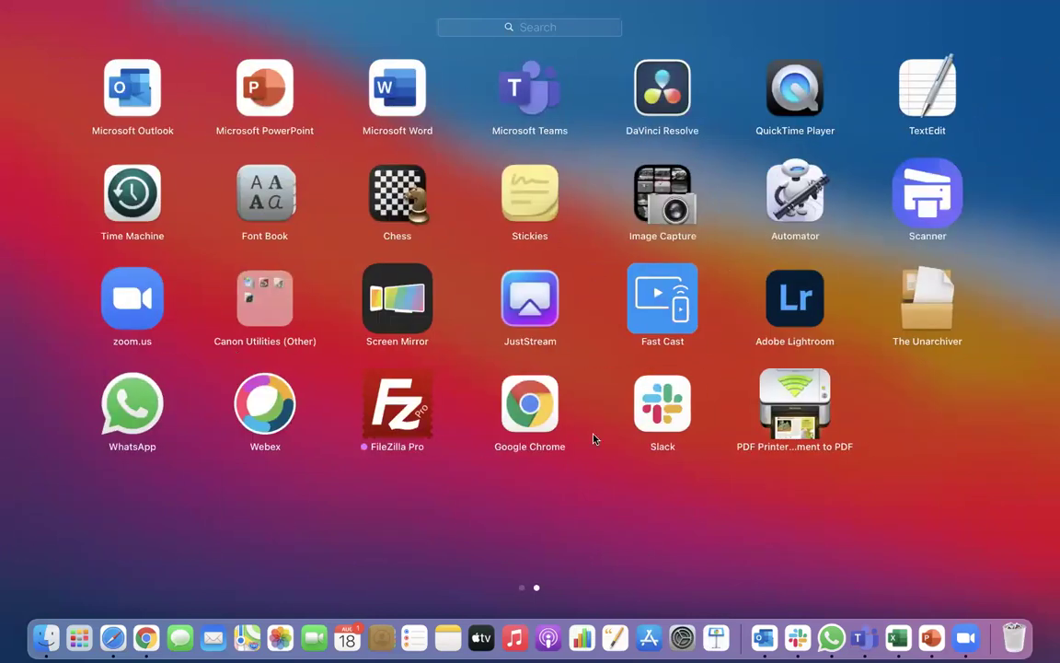
left_click_drag(589, 555, 880, 558)
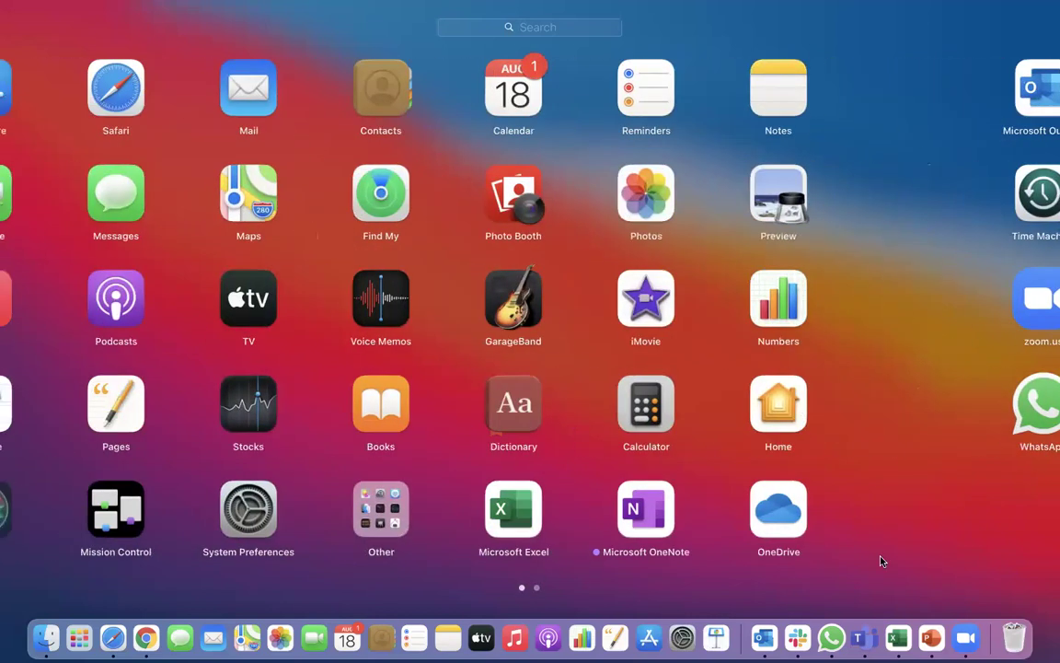
Switch to Excel, close Account.csv without saving and Account New, and confirm emptying the Bin
left_click(897, 637)
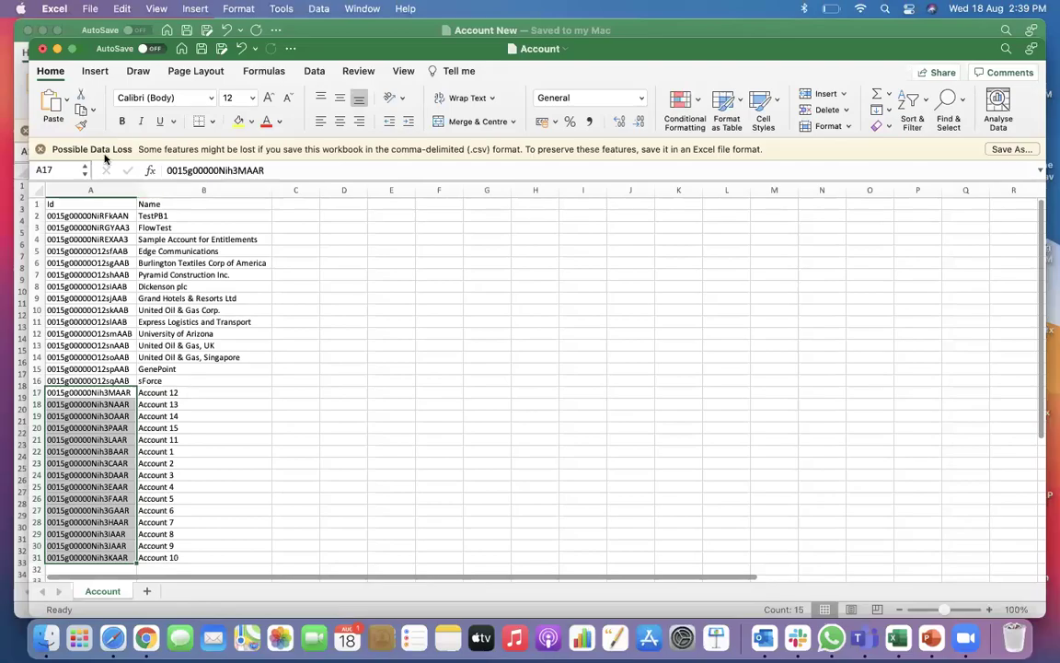
left_click(42, 48)
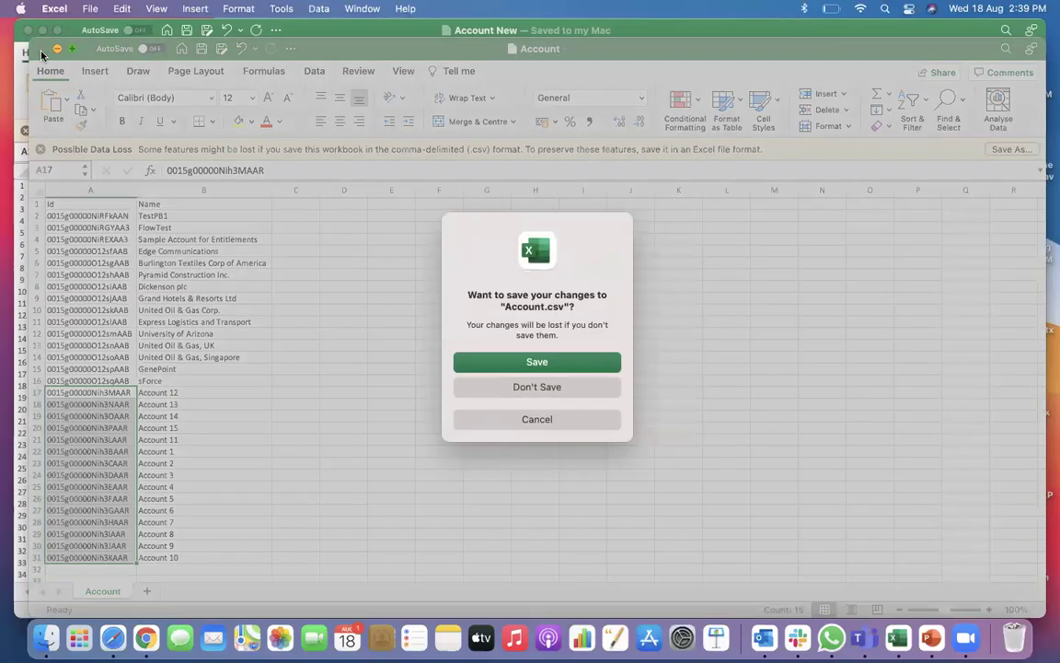
left_click(547, 387)
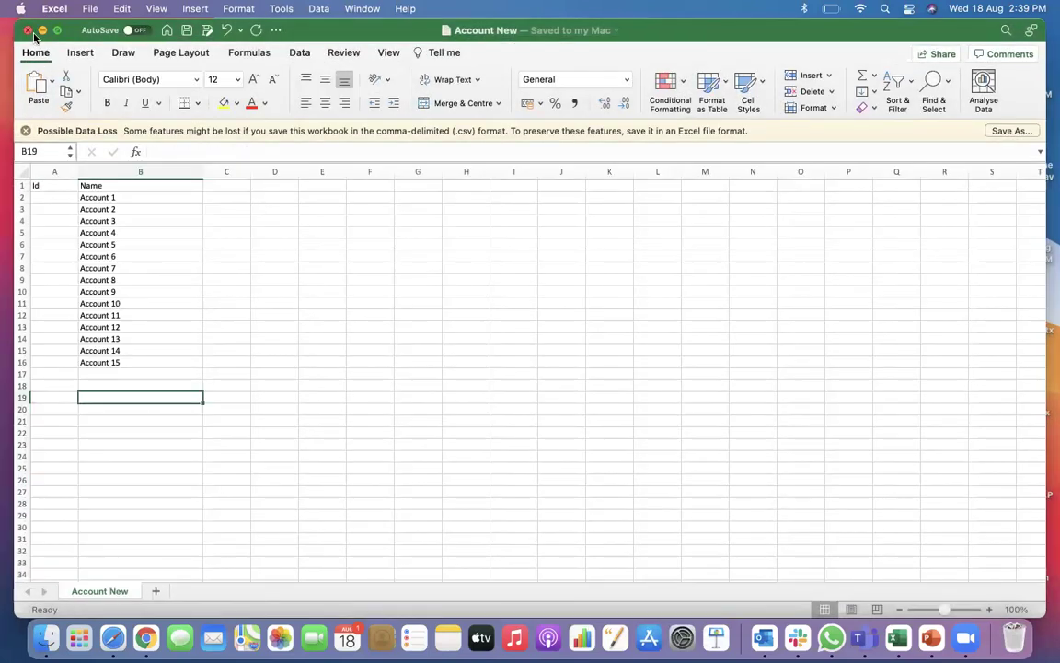
left_click(29, 32)
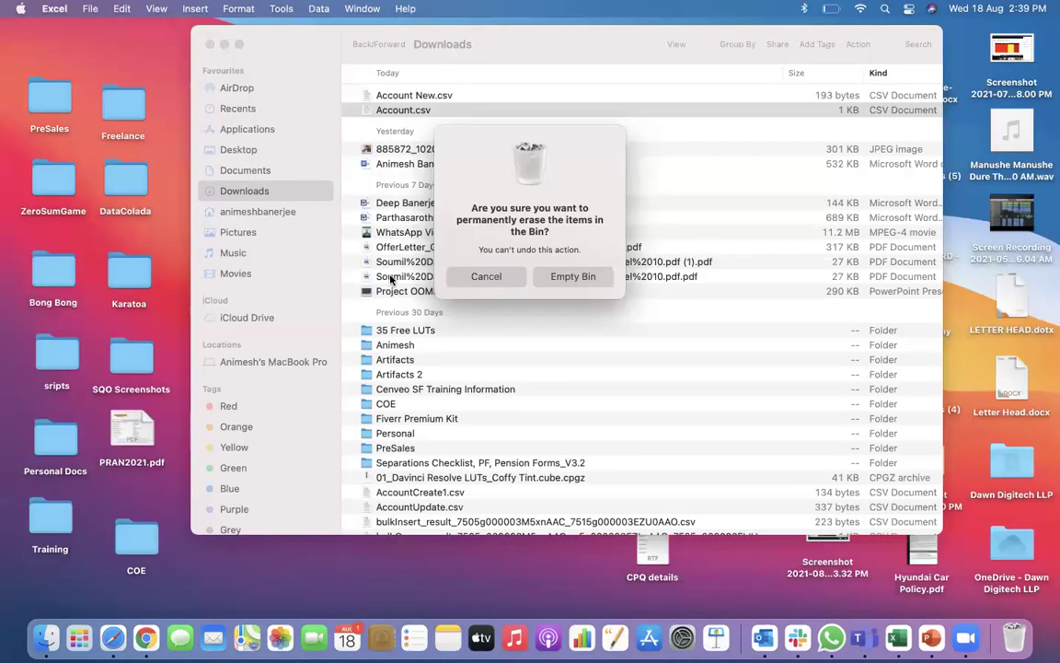
left_click(578, 276)
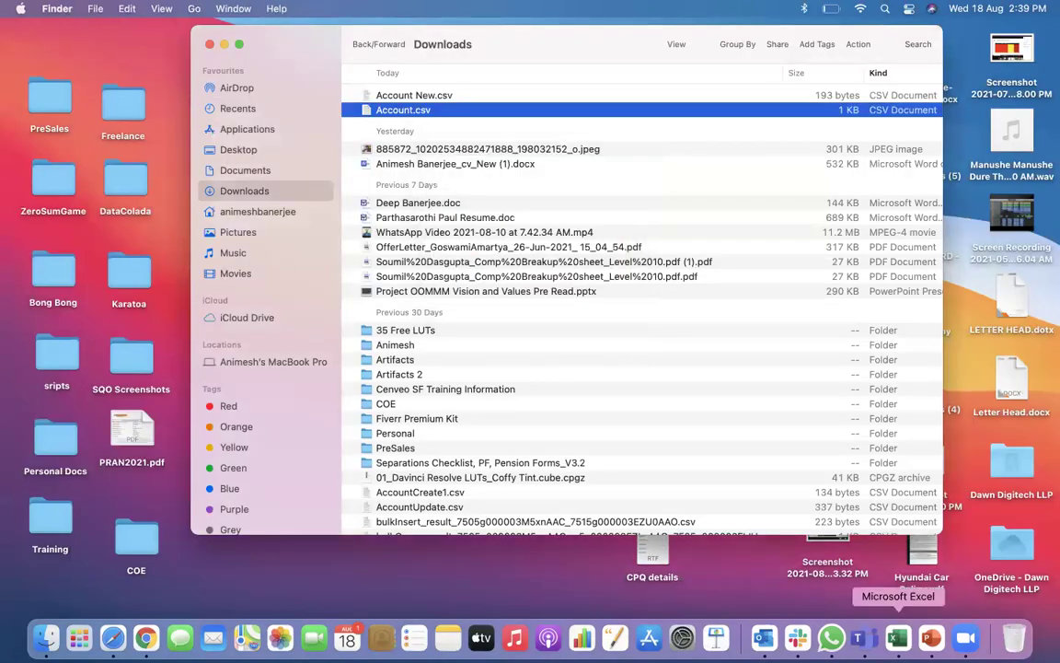
Create a blank Excel workbook and enter the column headers FirstName in A1 and LastName in B1
left_click(889, 645)
double_click(245, 175)
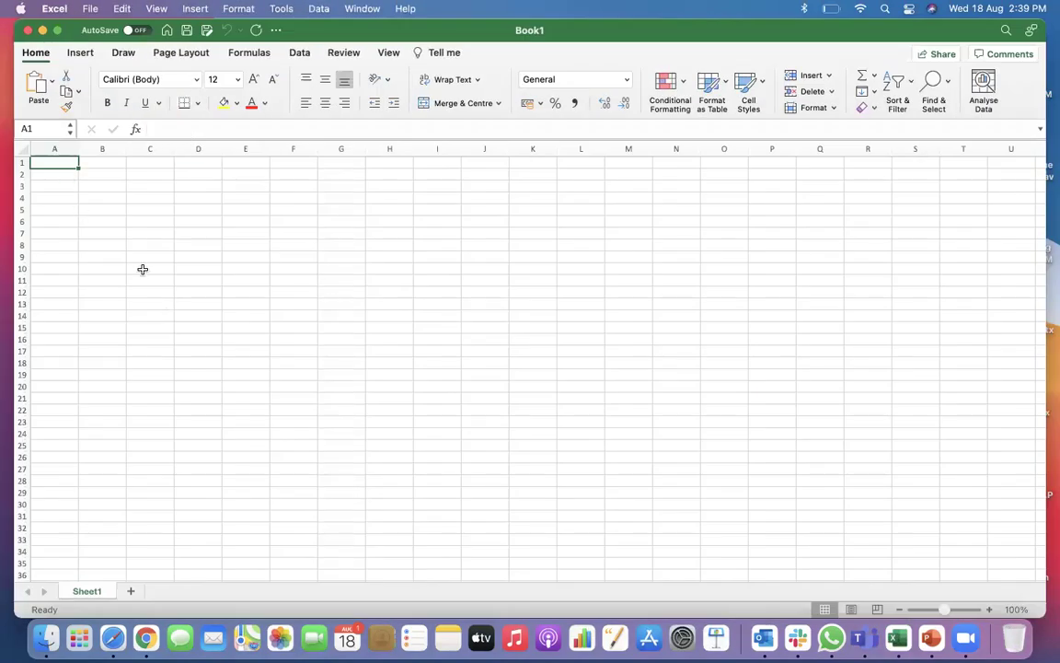
left_click(110, 164)
type("La")
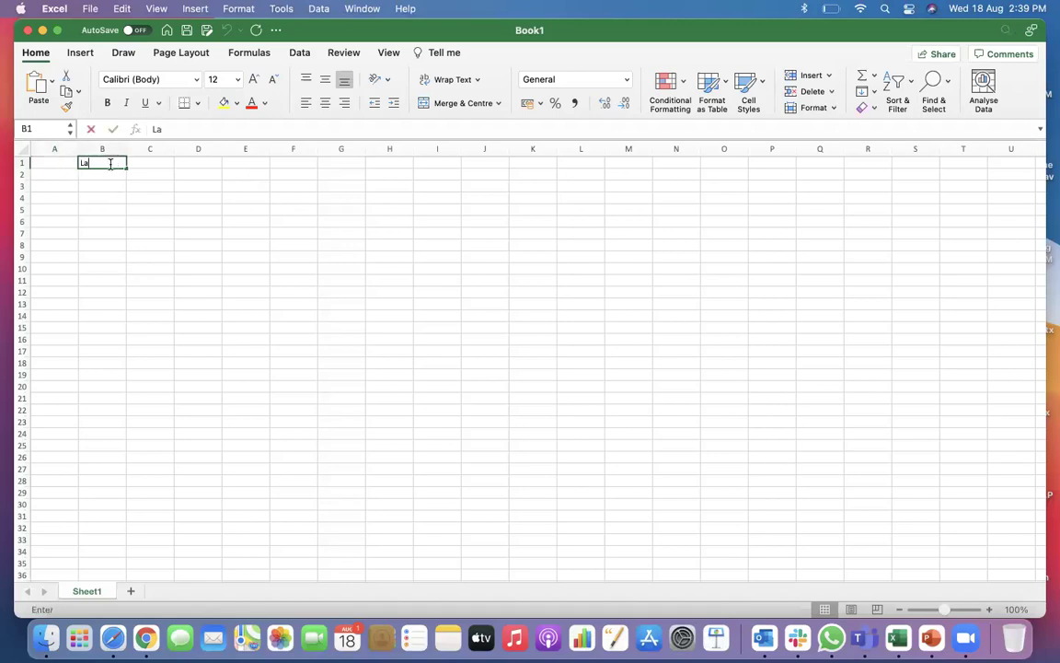
key("Left")
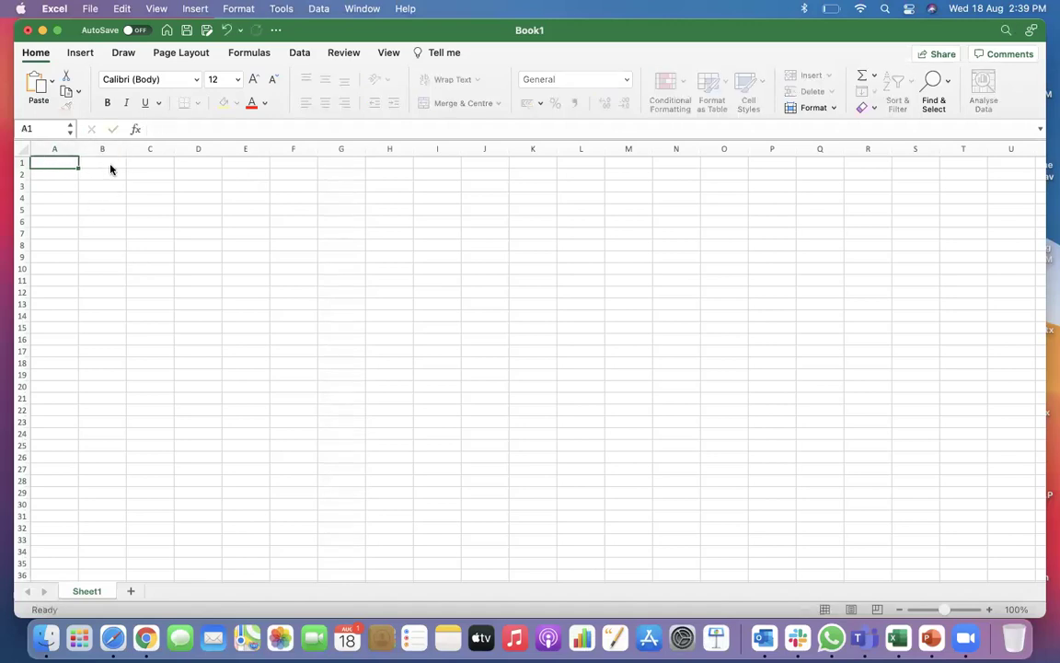
type("FirstName")
key("Tab")
type("LastName")
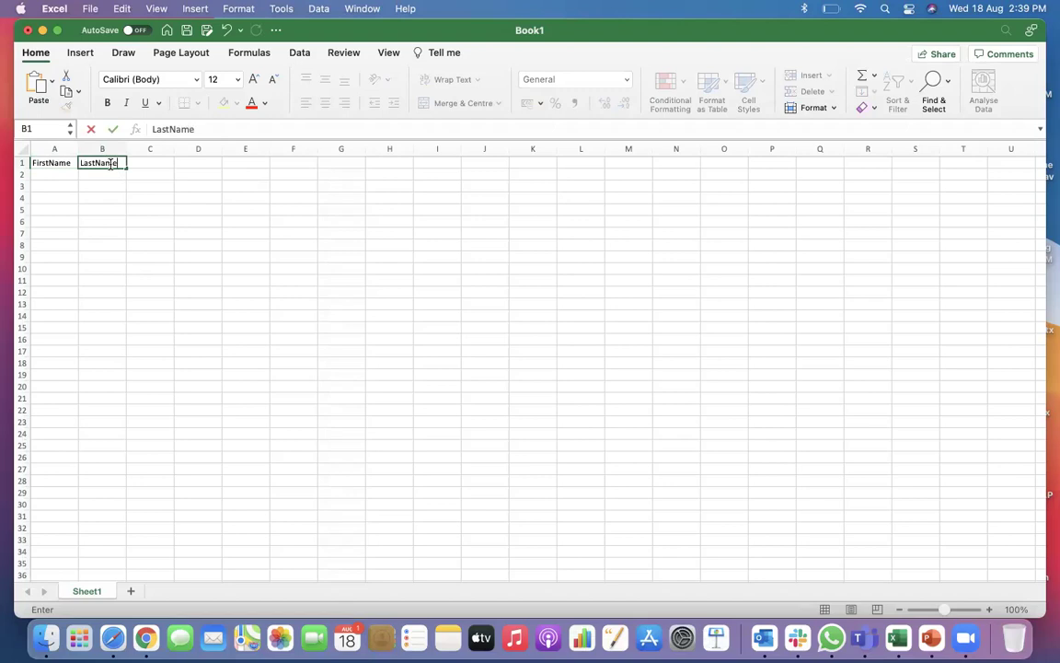
Enter the first sample record below the headers, with FirstName1 in A2 and LastName1 in B2
left_click(67, 174)
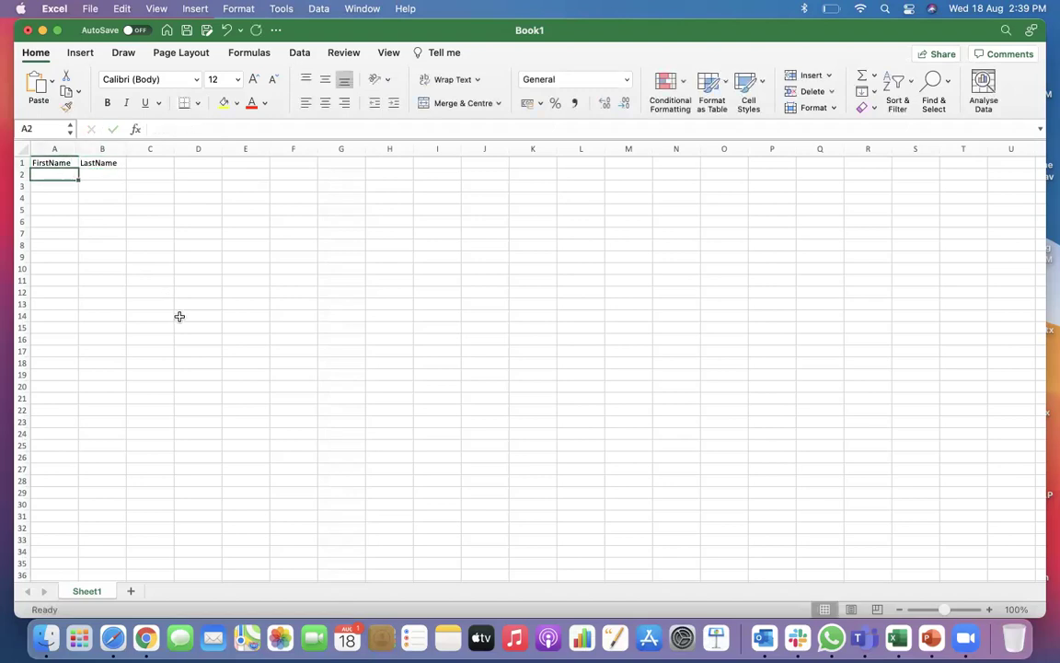
type("A")
key("BackSpace")
type("FirstName")
key("Tab")
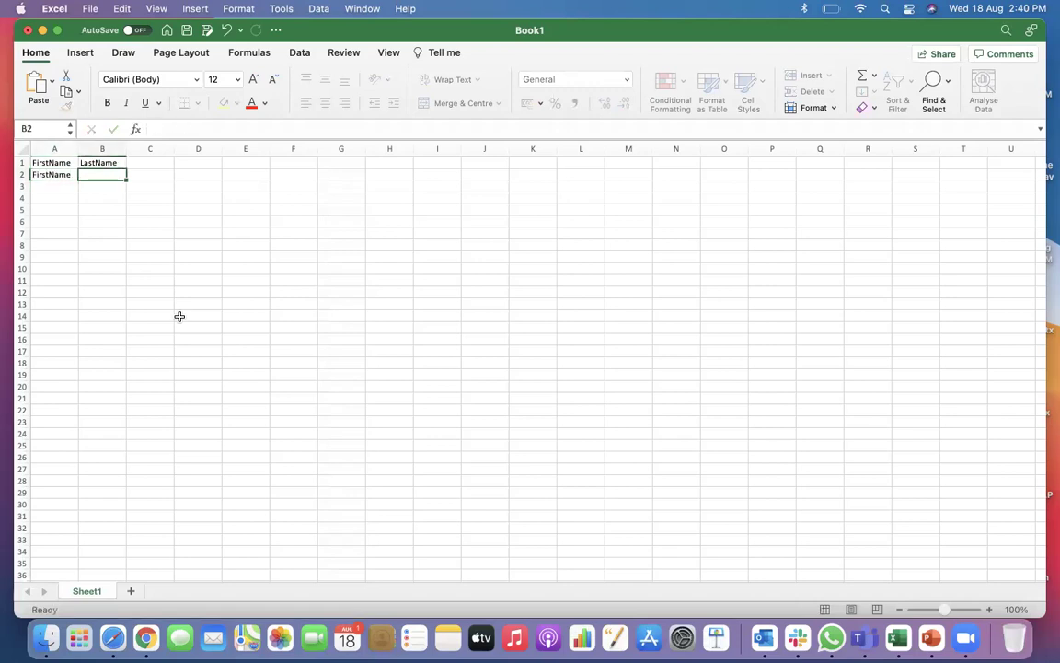
left_click(73, 175)
double_click(73, 175)
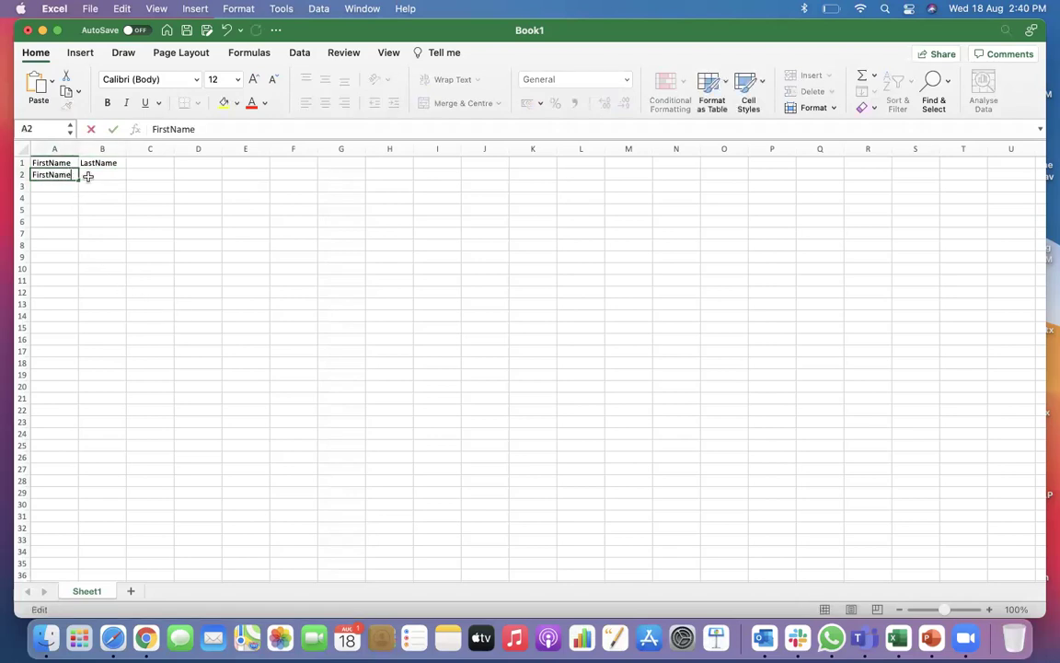
type("1")
key("Tab")
type("L")
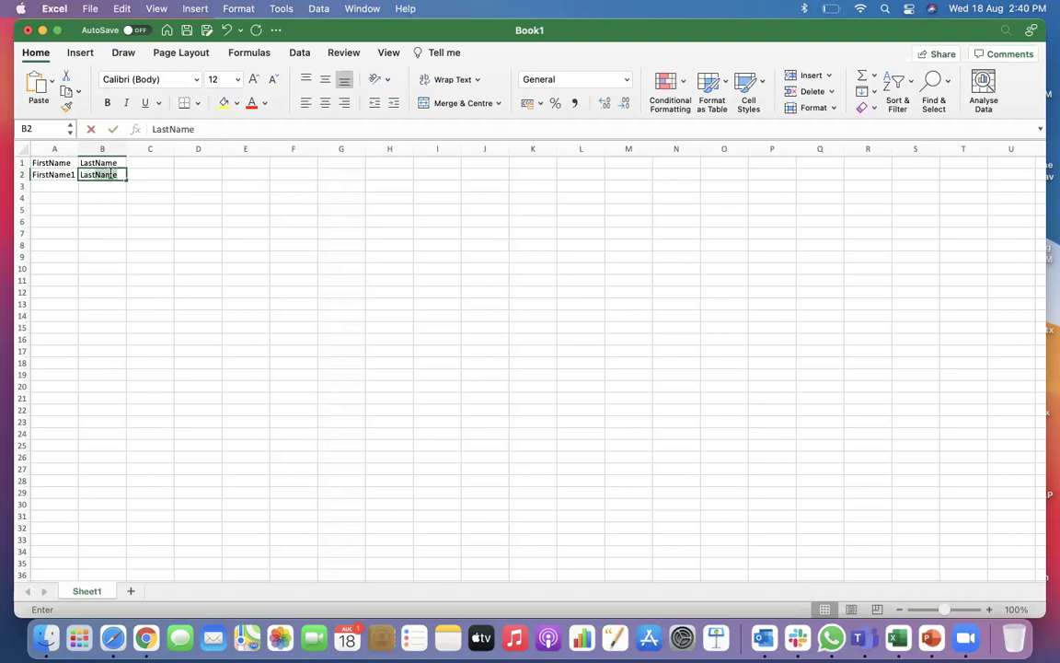
left_click(123, 173)
type("1")
left_click(152, 212)
Fill the FirstName and LastName series down to row 20 and autofit the widths of columns A and B
left_click_drag(61, 175, 113, 391)
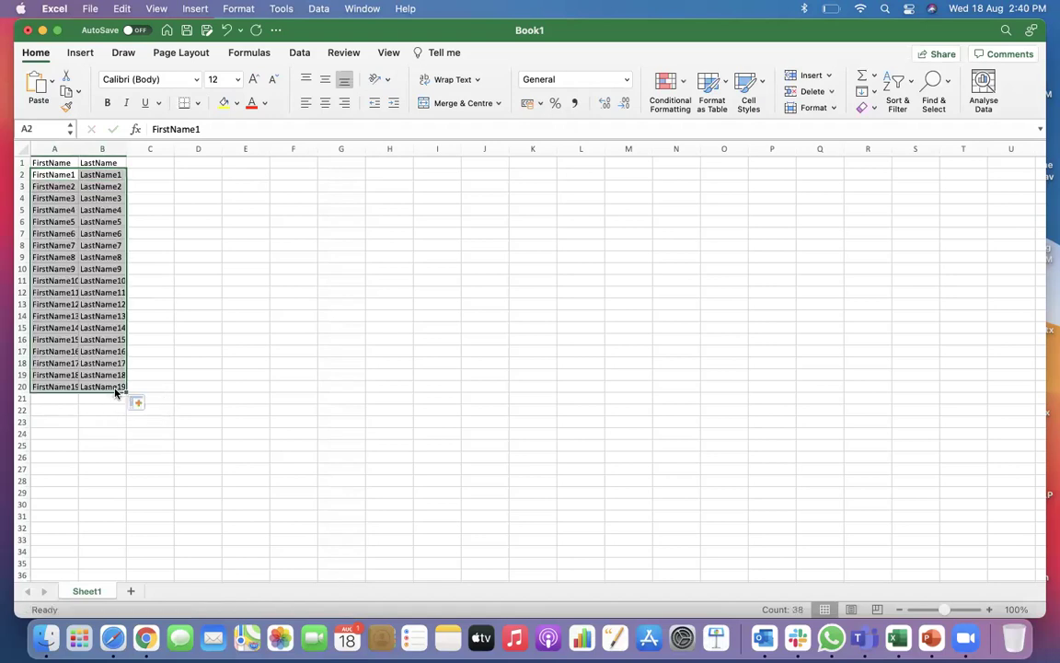
double_click(78, 148)
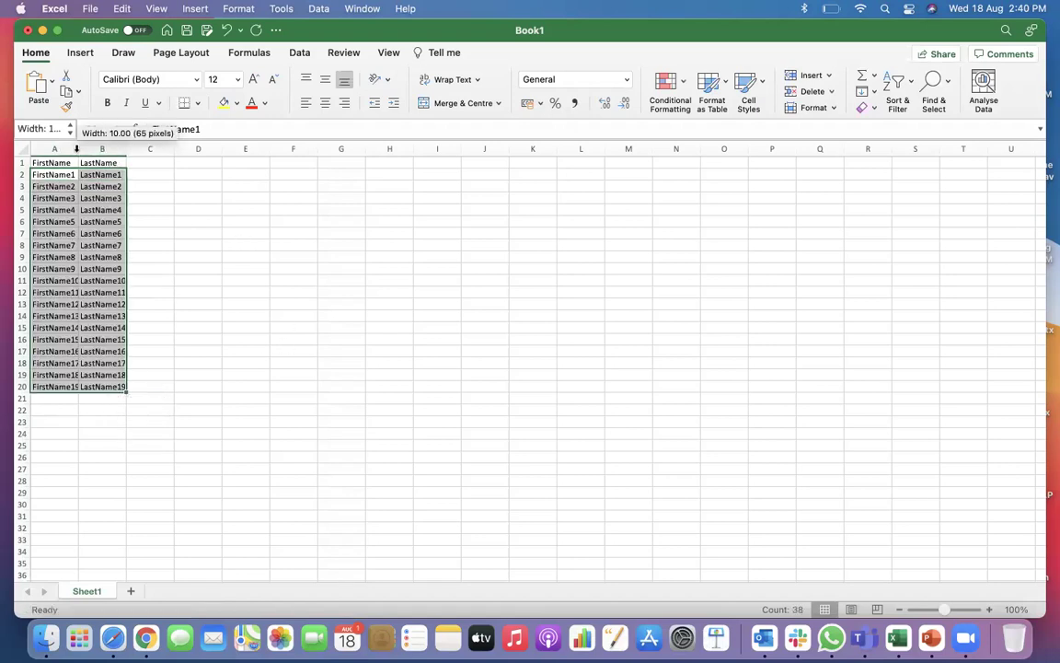
double_click(131, 148)
left_click(22, 162)
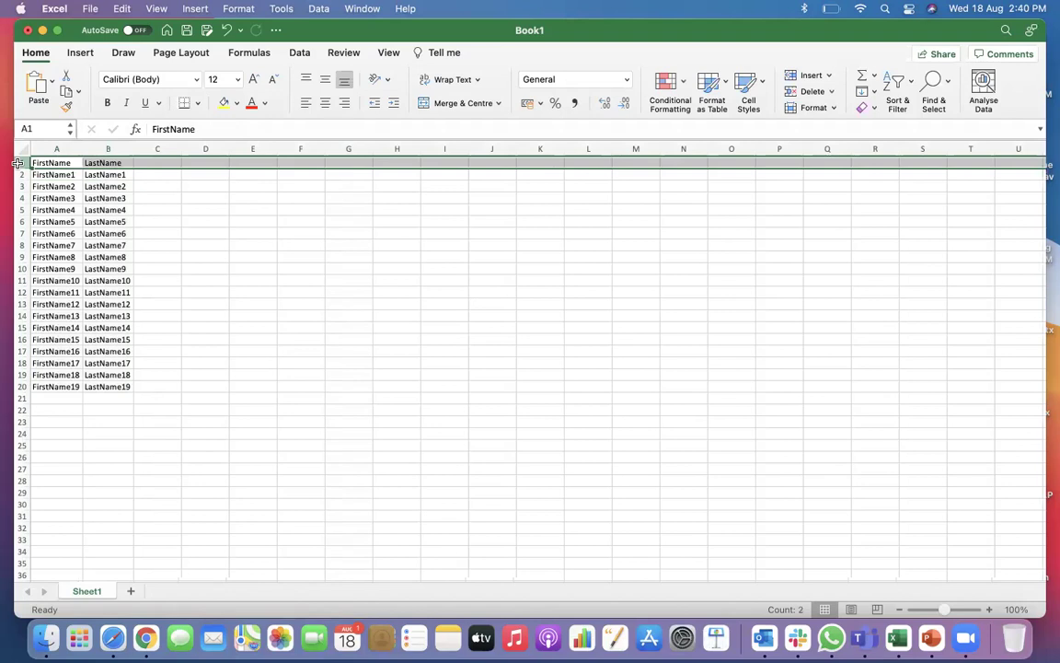
left_click_drag(24, 166, 7, 385)
left_click_drag(329, 220, 334, 34)
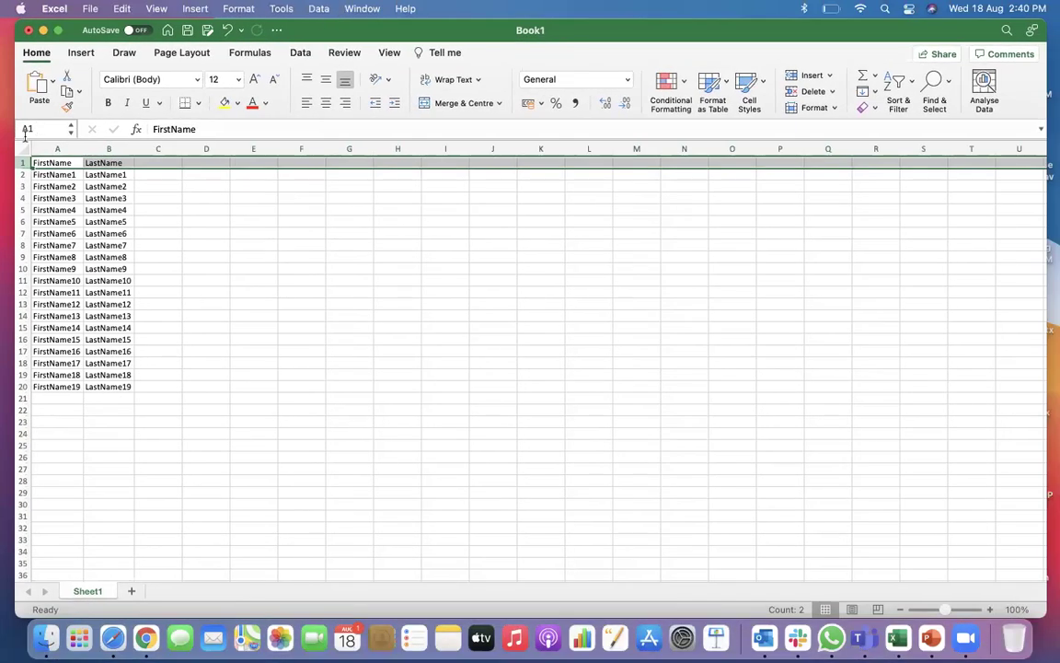
left_click(17, 164)
left_click_drag(20, 175, 10, 387)
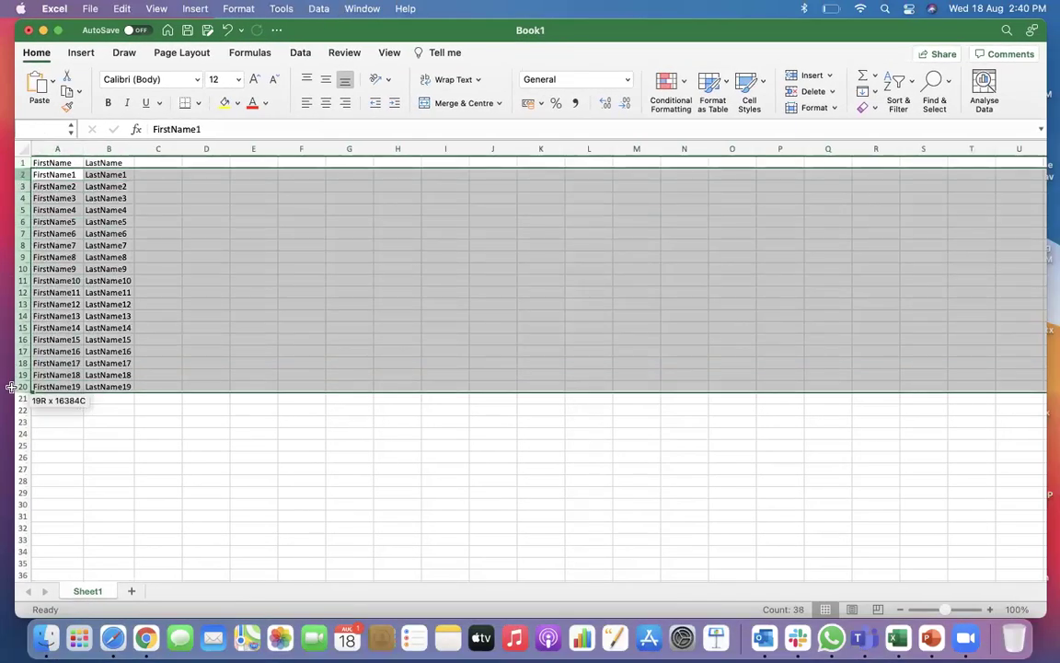
left_click(20, 163)
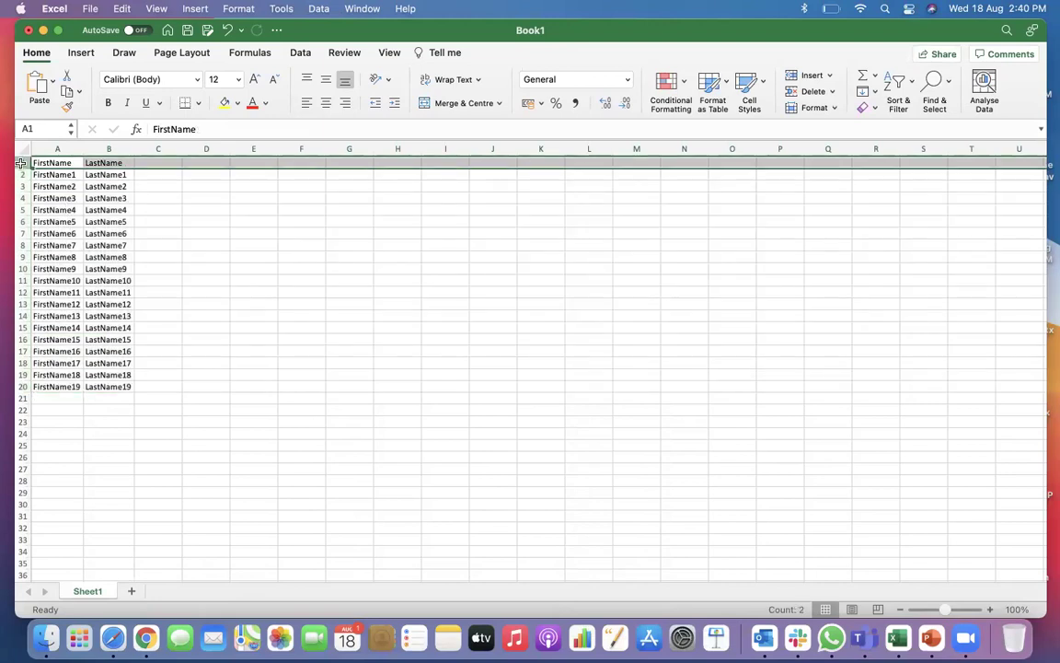
left_click(158, 163)
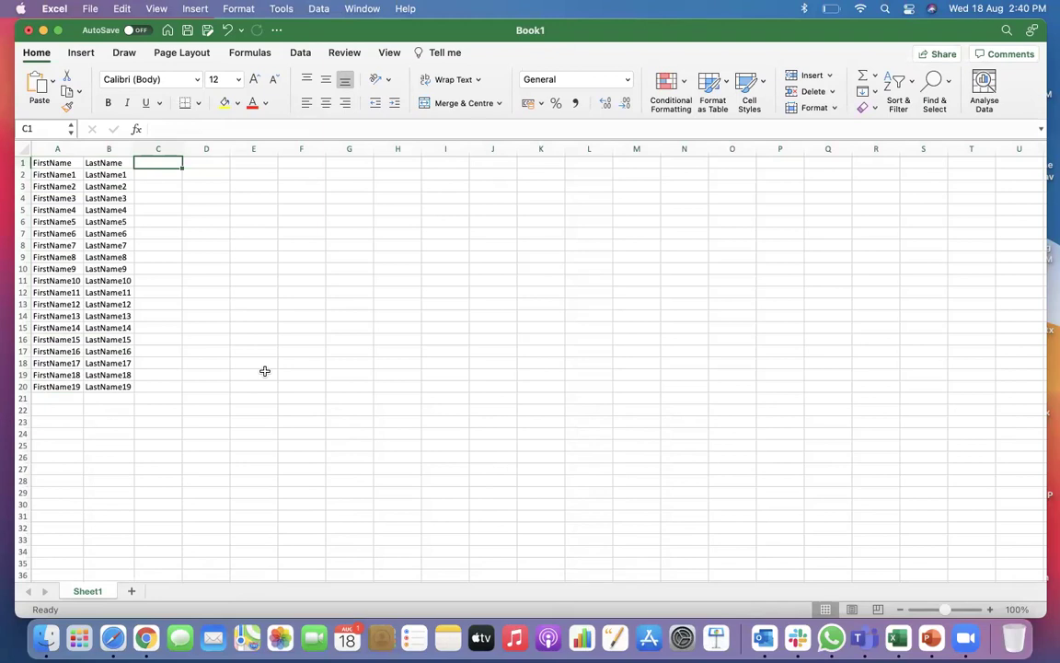
Rename the worksheet as ContactAccu and select cell C1
right_click(94, 596)
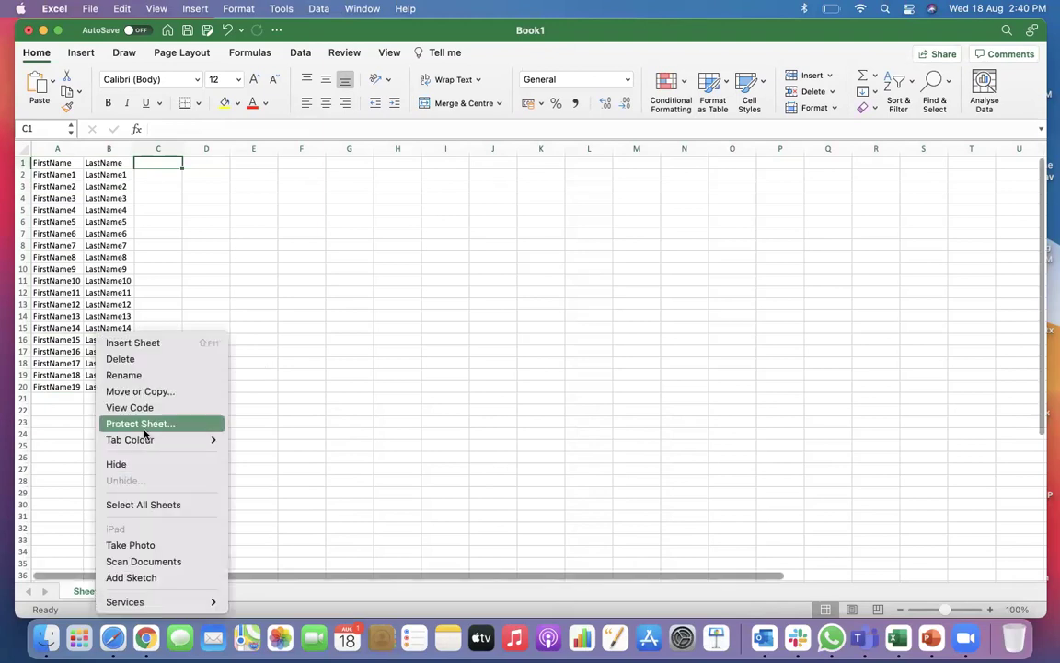
left_click(145, 377)
type("Contact")
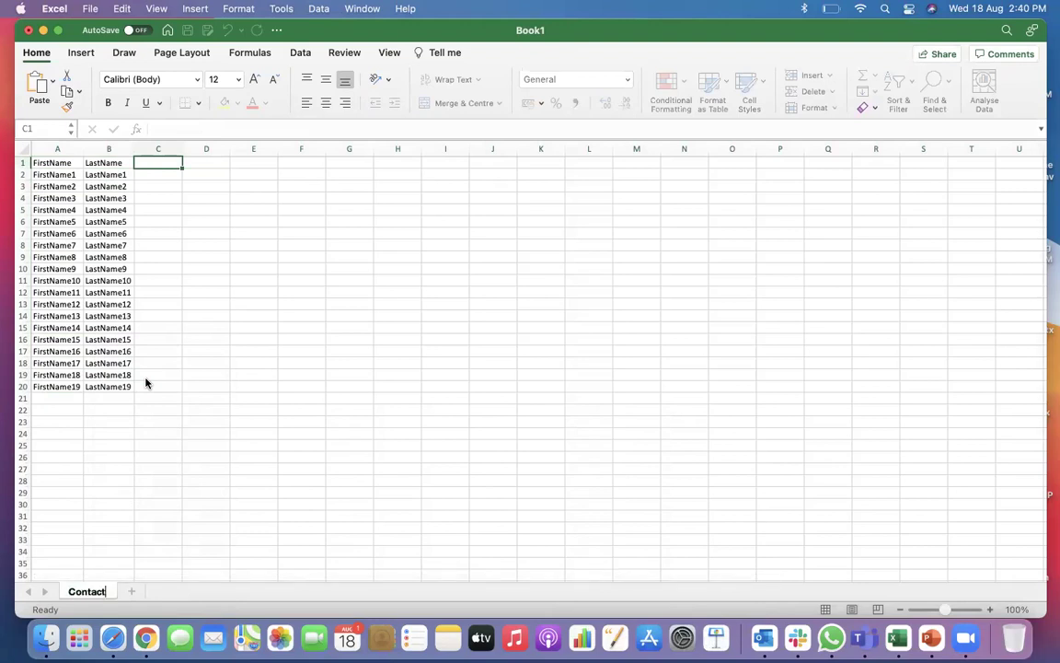
key("Return")
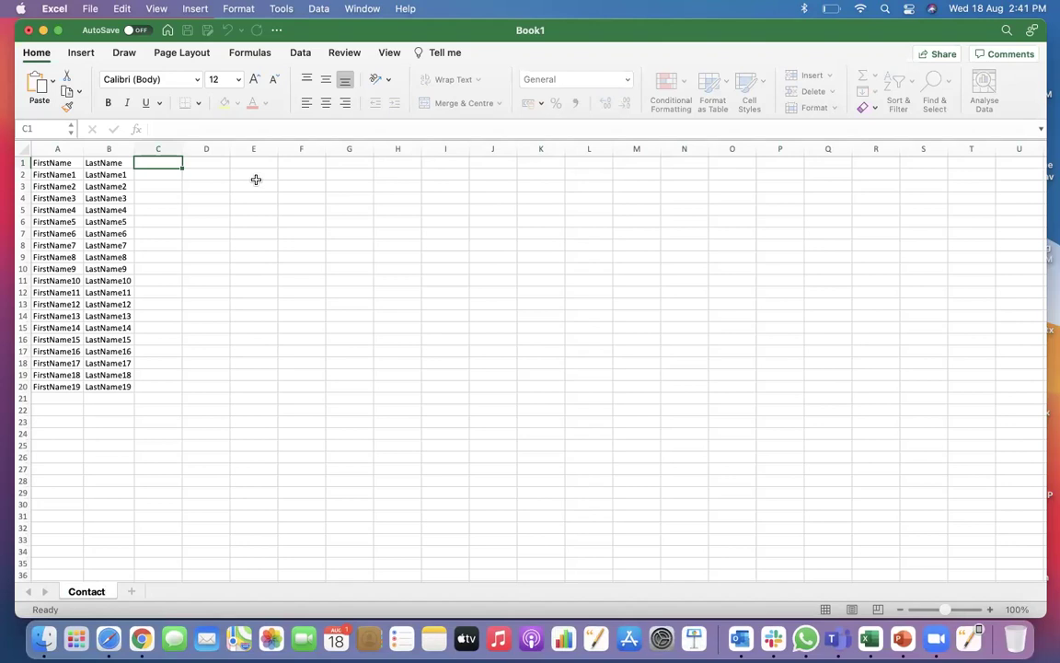
type("Accu")
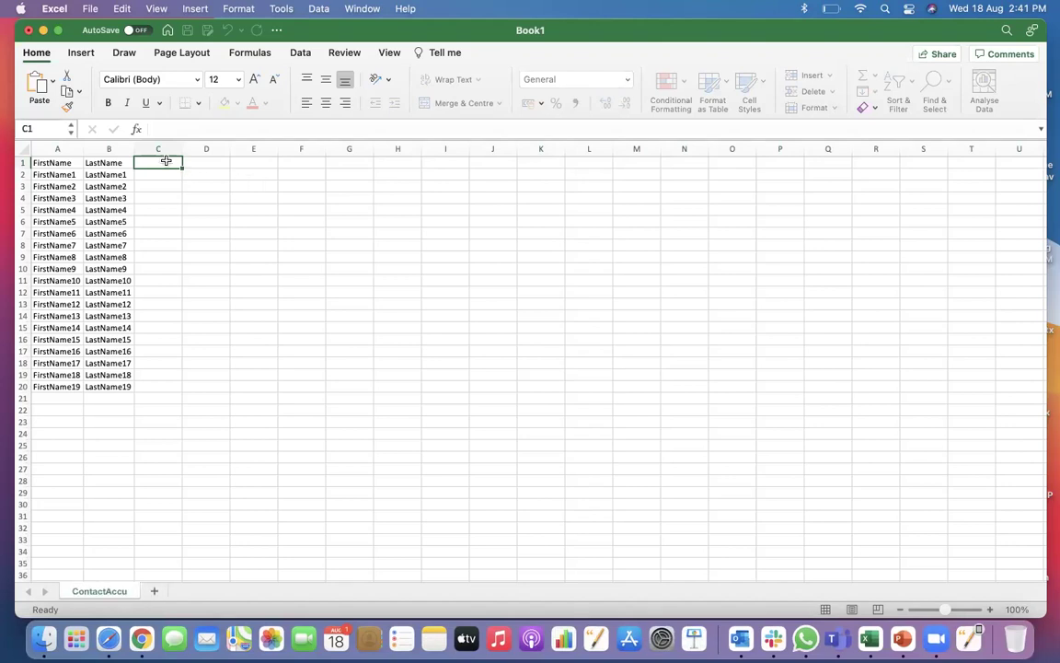
left_click(166, 161)
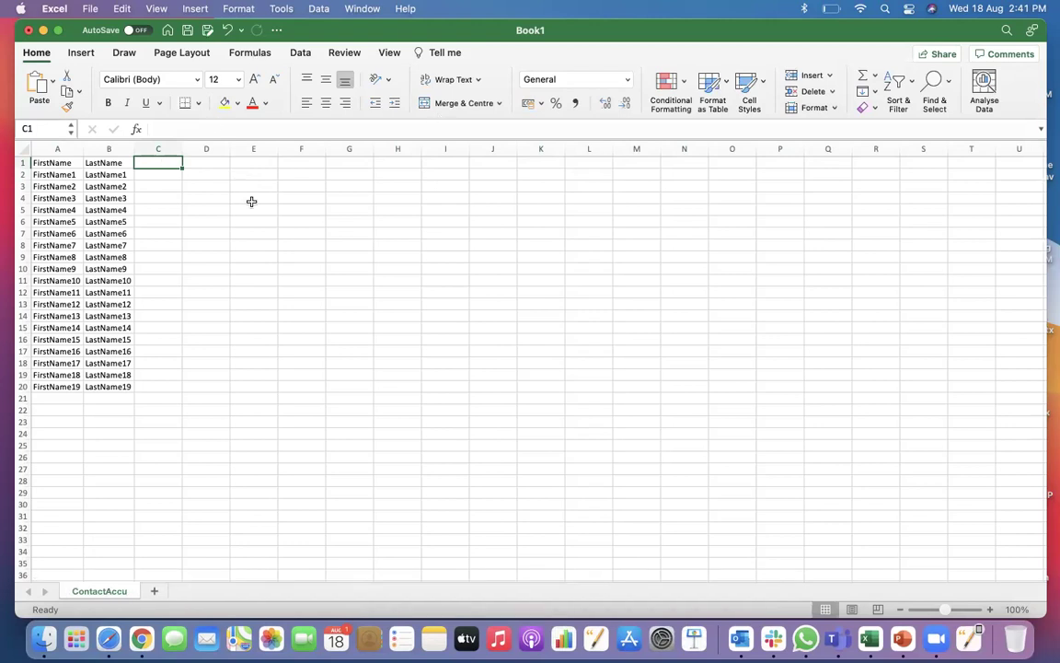
Switch to Salesforce in Chrome, open the Object Manager in Setup, and dismiss the New Admin Settings for Record Pages pop-up
left_click(141, 637)
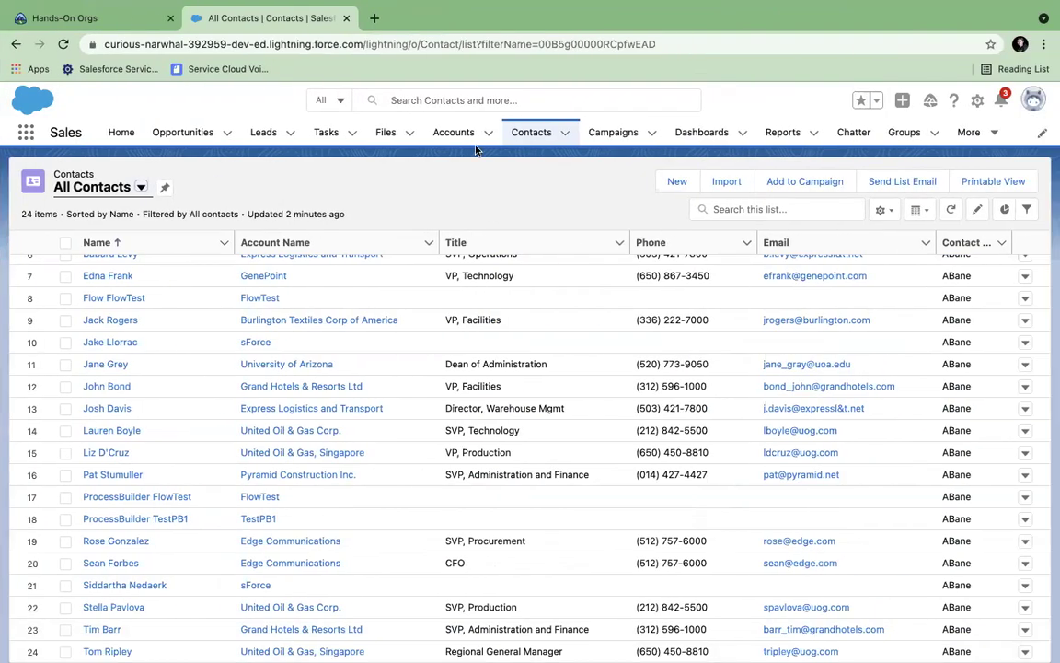
left_click(977, 100)
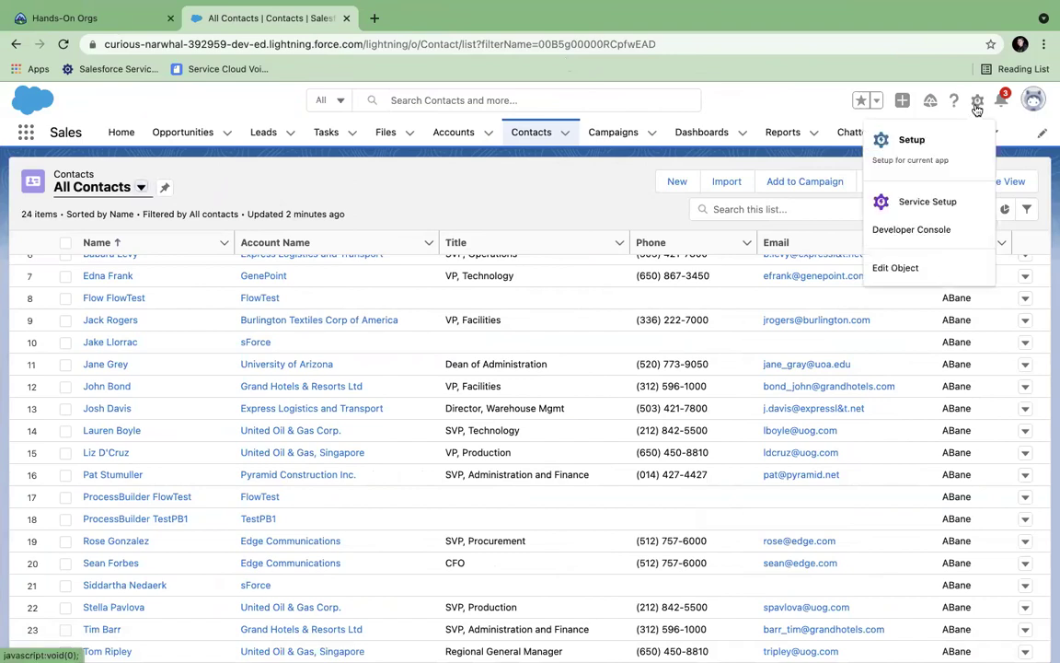
left_click(925, 146)
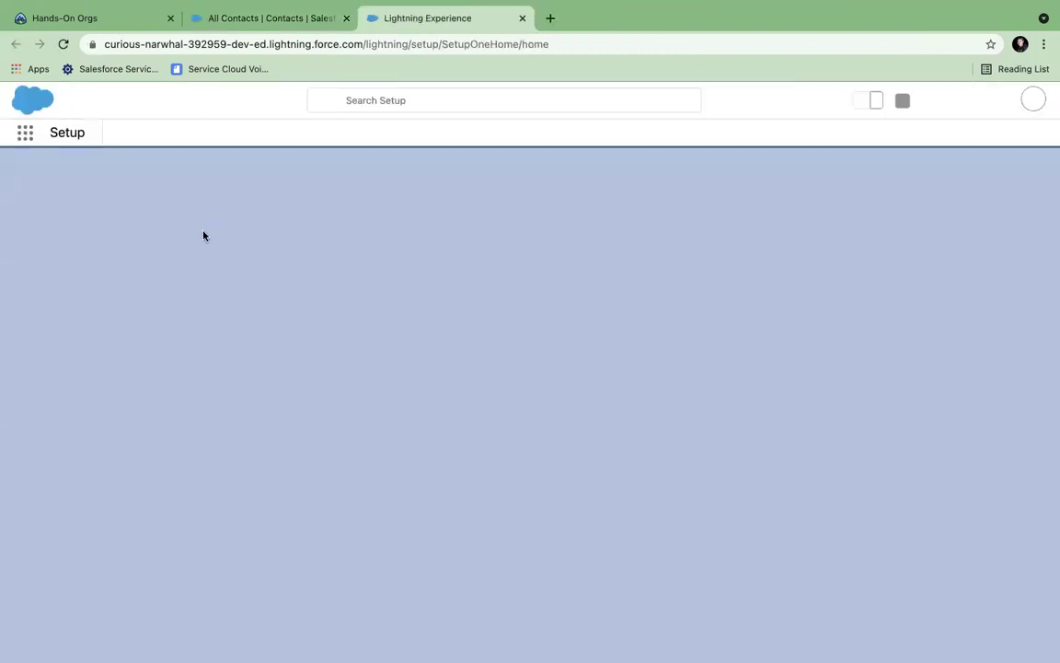
left_click(187, 134)
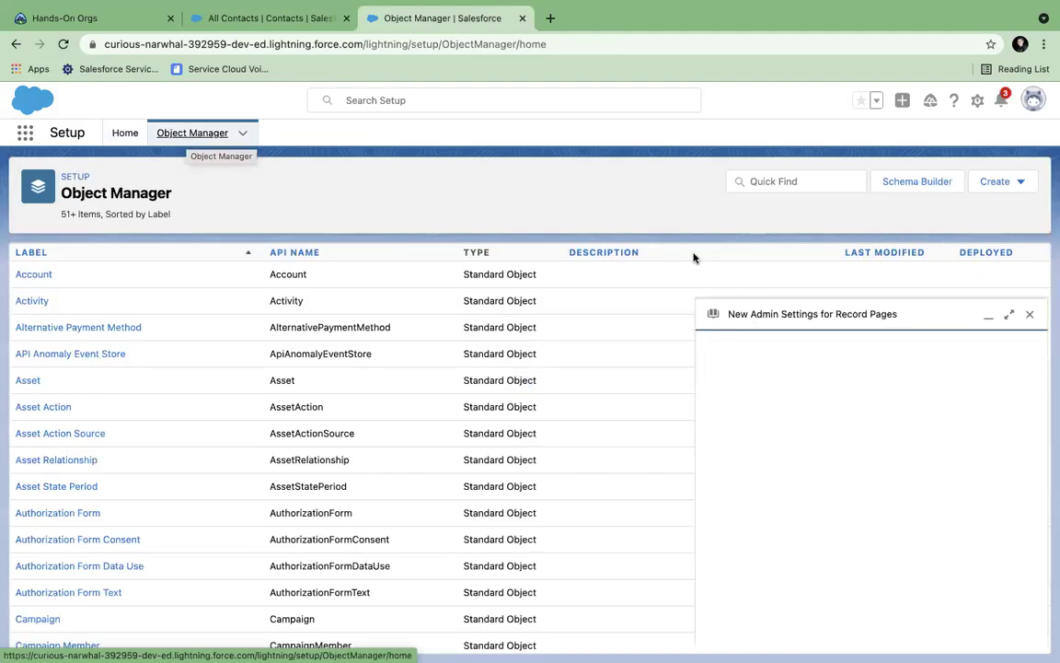
left_click(1030, 325)
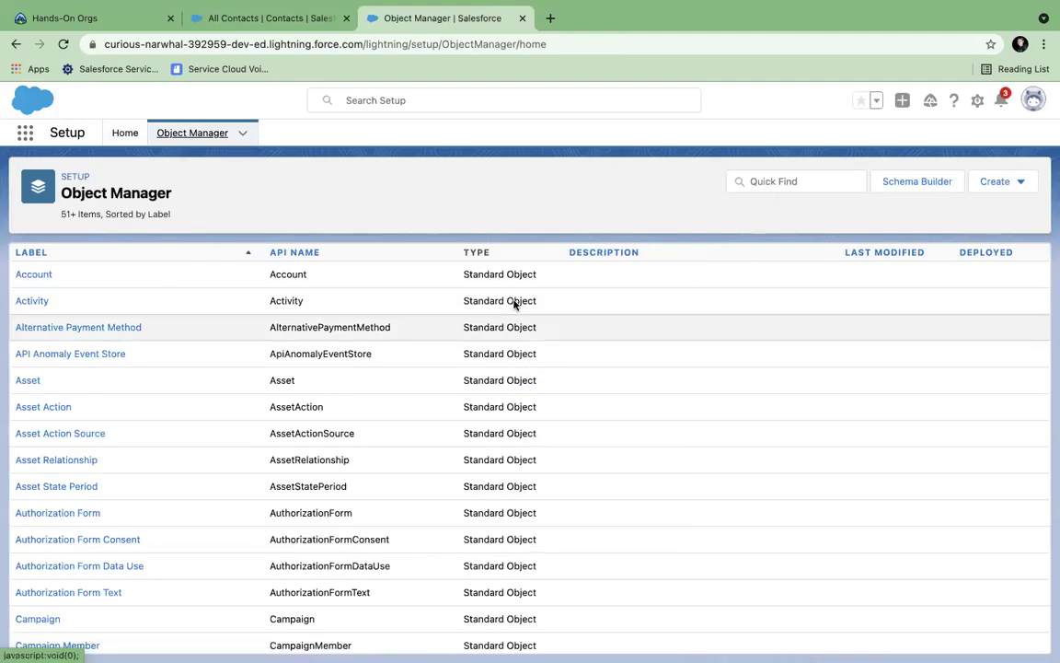
Find the Contact object in the Object Manager and look up the AccountId field name in its Fields & Relationships
left_click(797, 181)
type("cont")
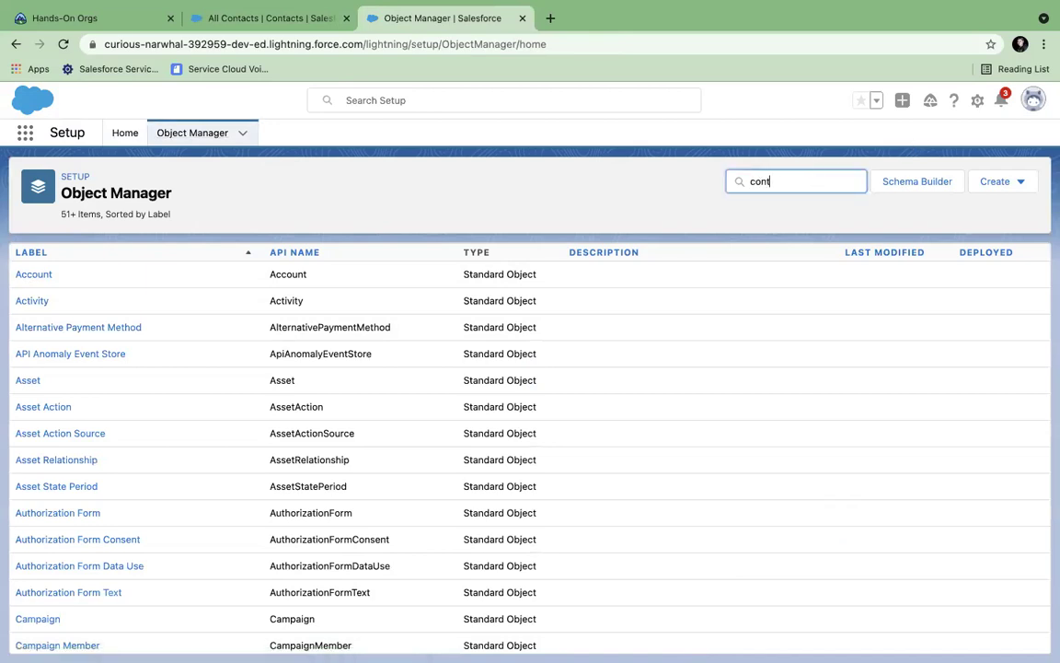
type("ac")
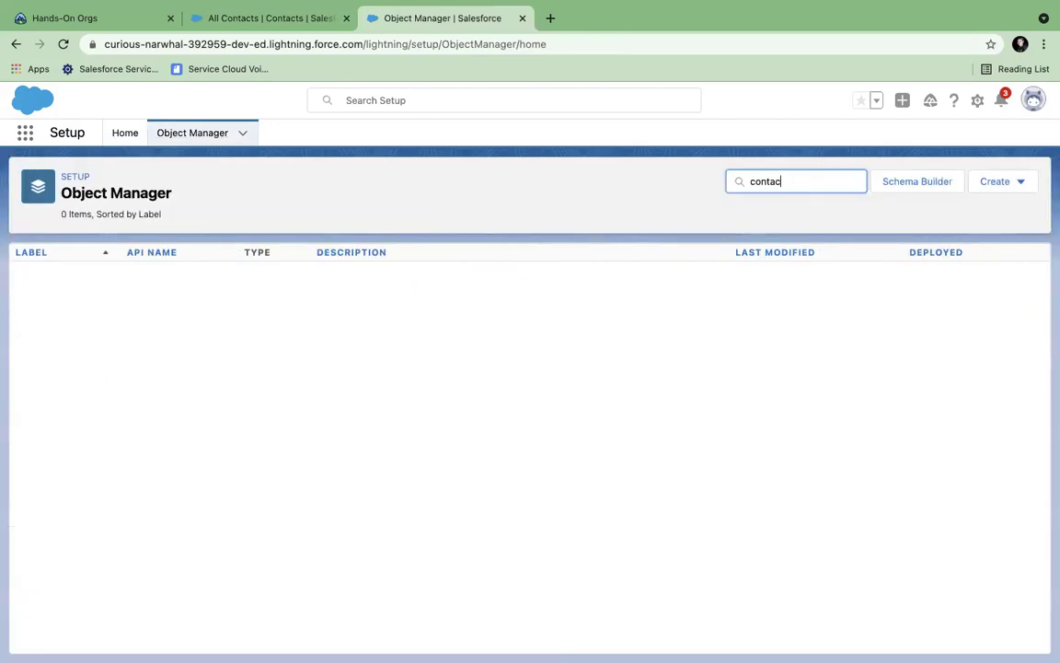
type("t")
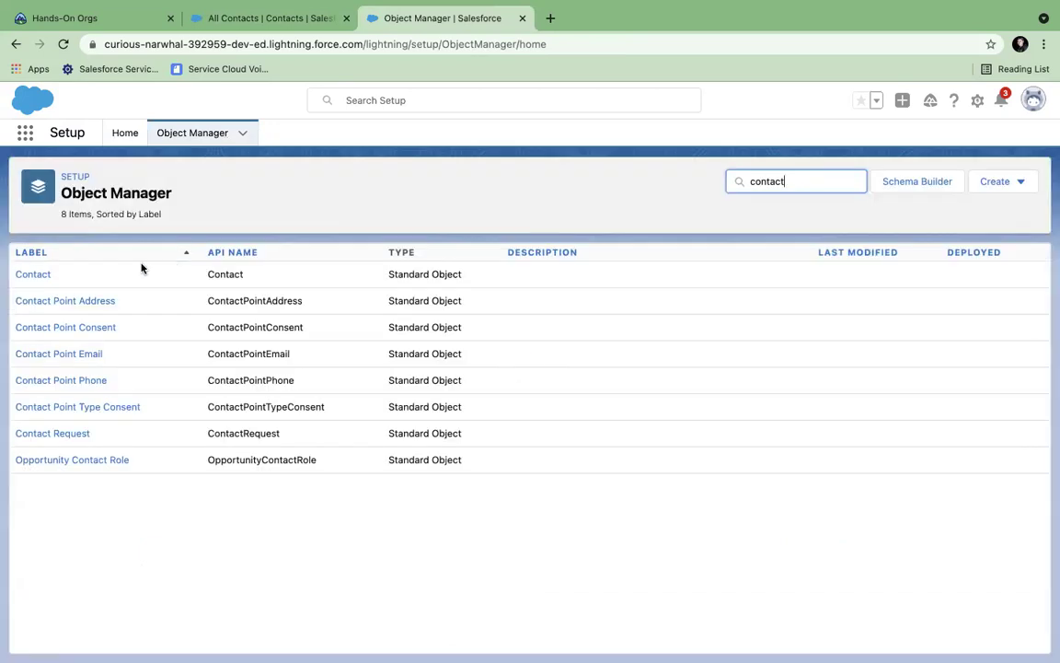
left_click(35, 275)
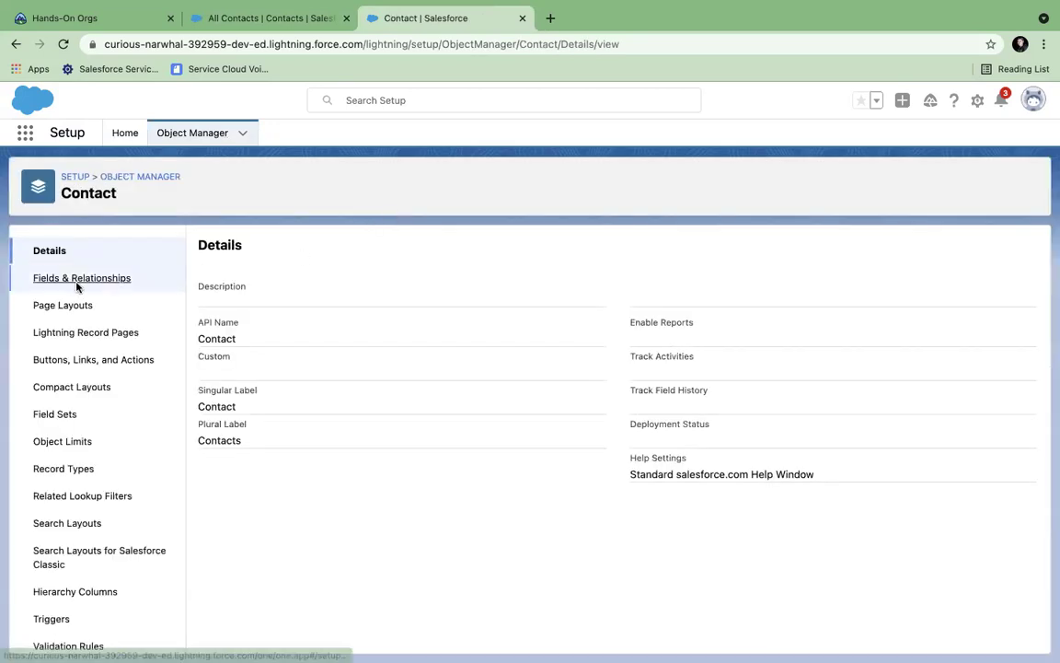
left_click(77, 282)
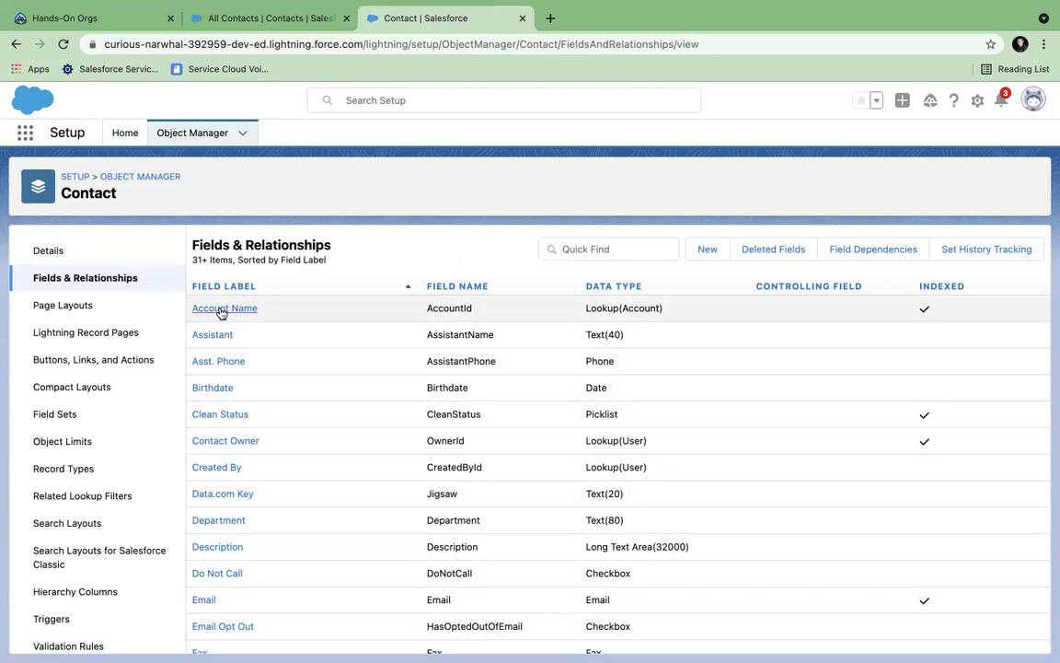
double_click(450, 308)
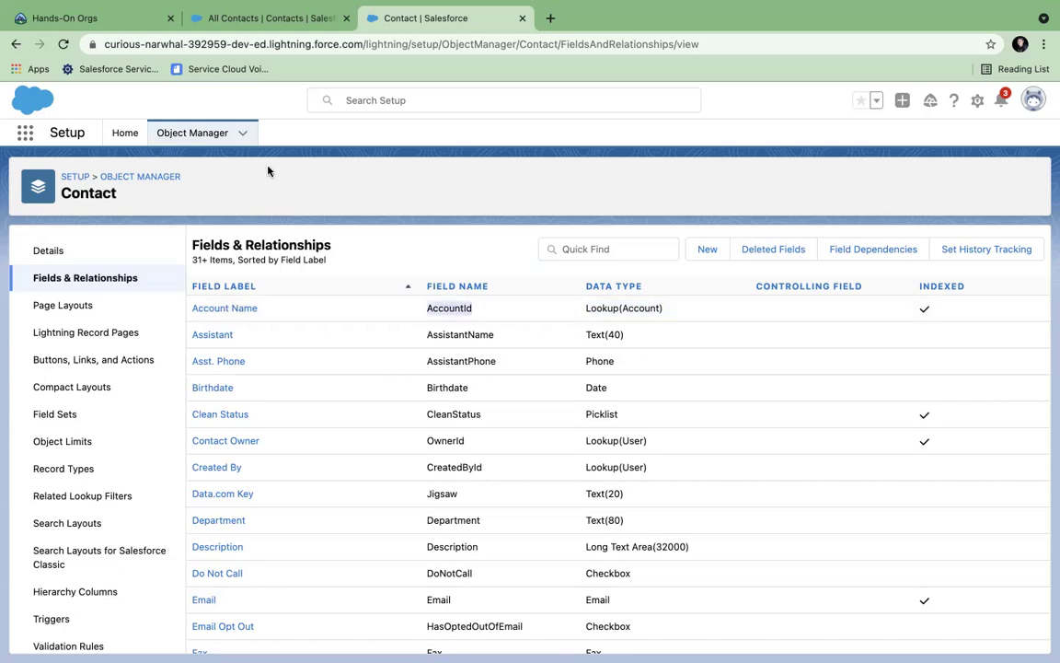
Open the Flow FlowTest contact from the Sales contacts list and follow its Account Name link to the FlowTest account
left_click(269, 20)
left_click(532, 135)
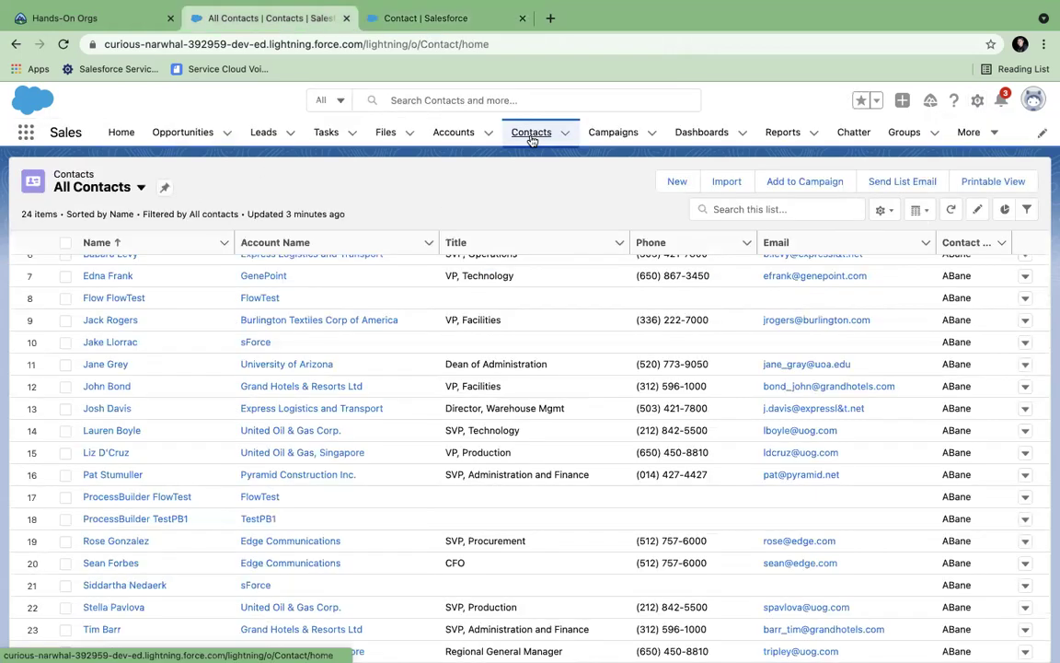
left_click(120, 268)
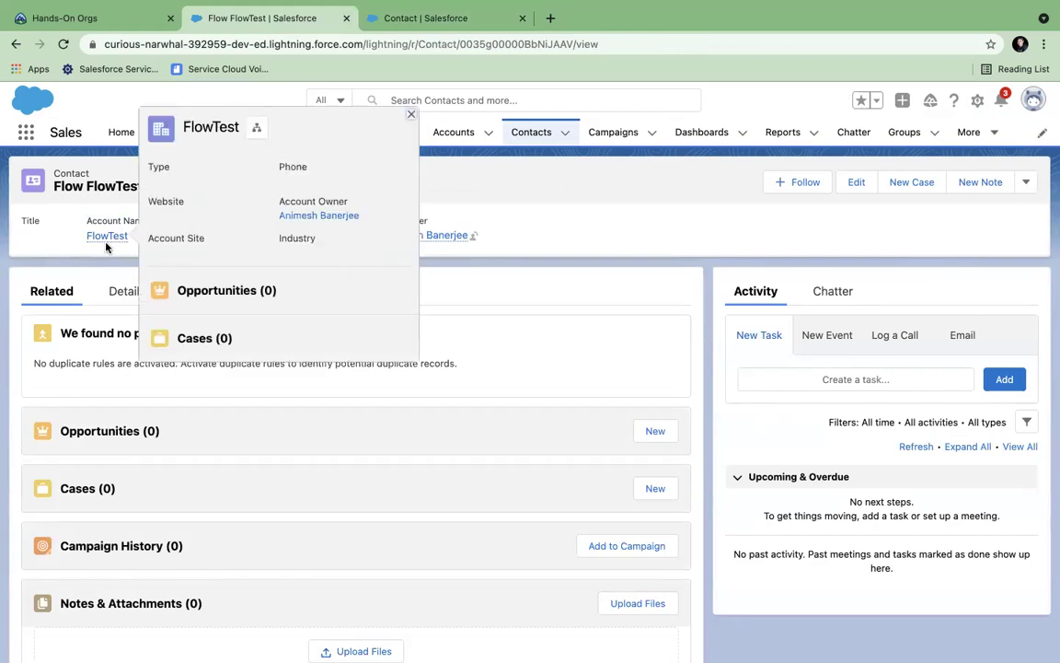
mouse_move(99, 237)
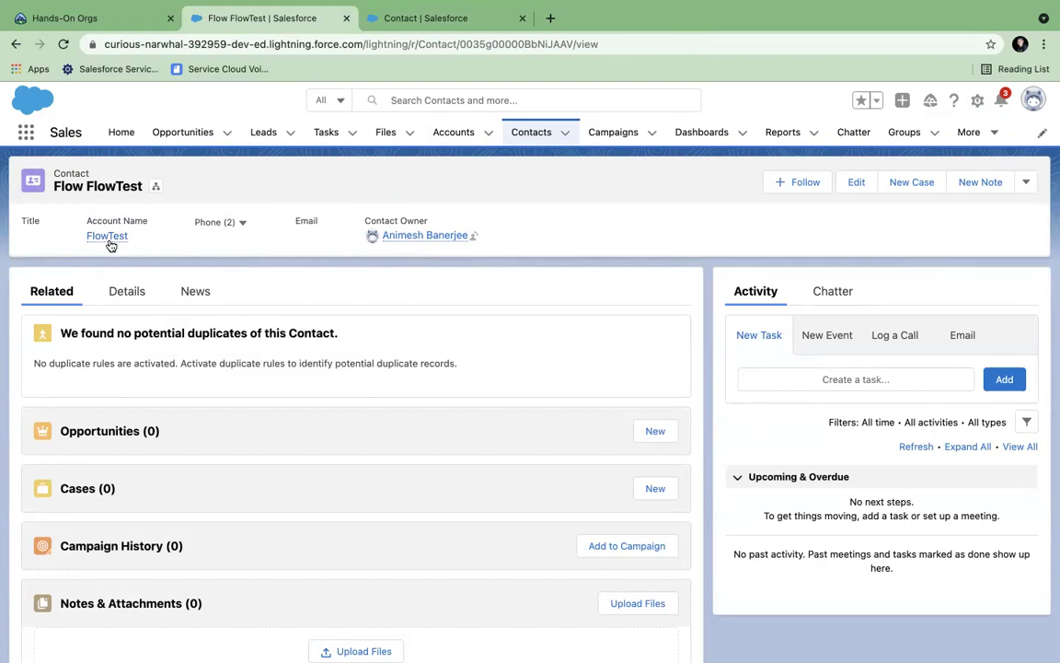
left_click(108, 241)
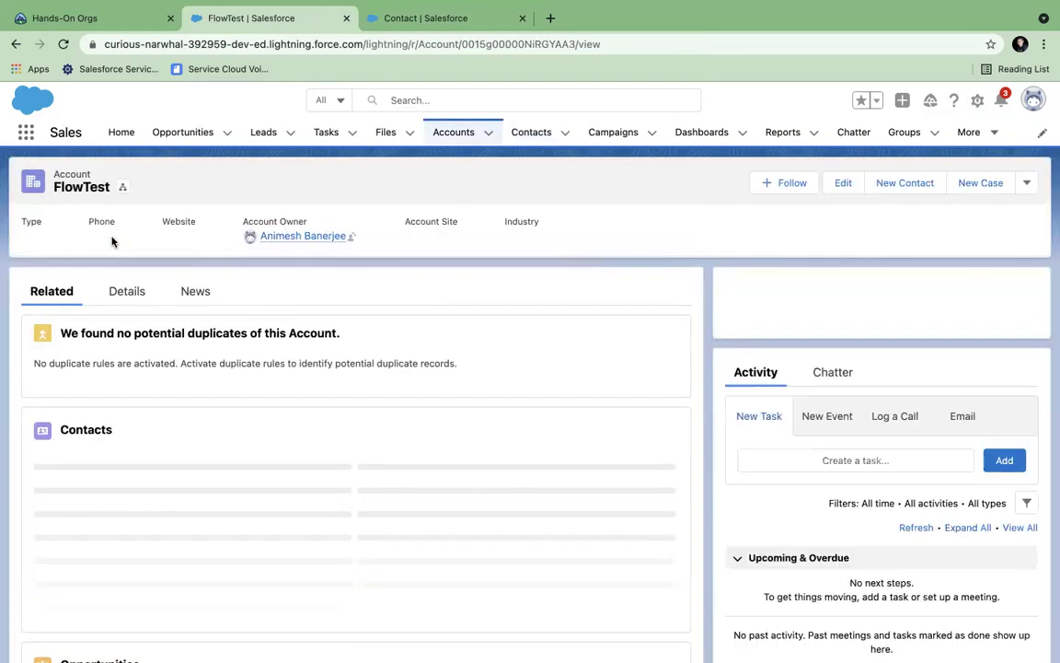
View the account owner's profile, return to the Flow FlowTest contact and reopen its linked FlowTest account
left_click(304, 237)
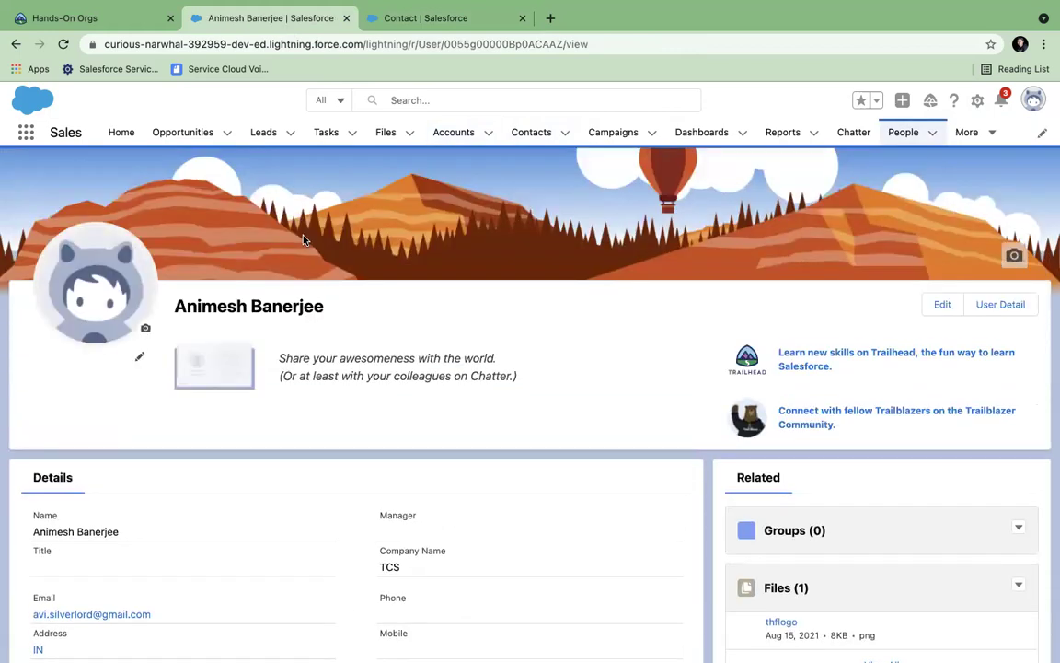
left_click(454, 135)
left_click(516, 137)
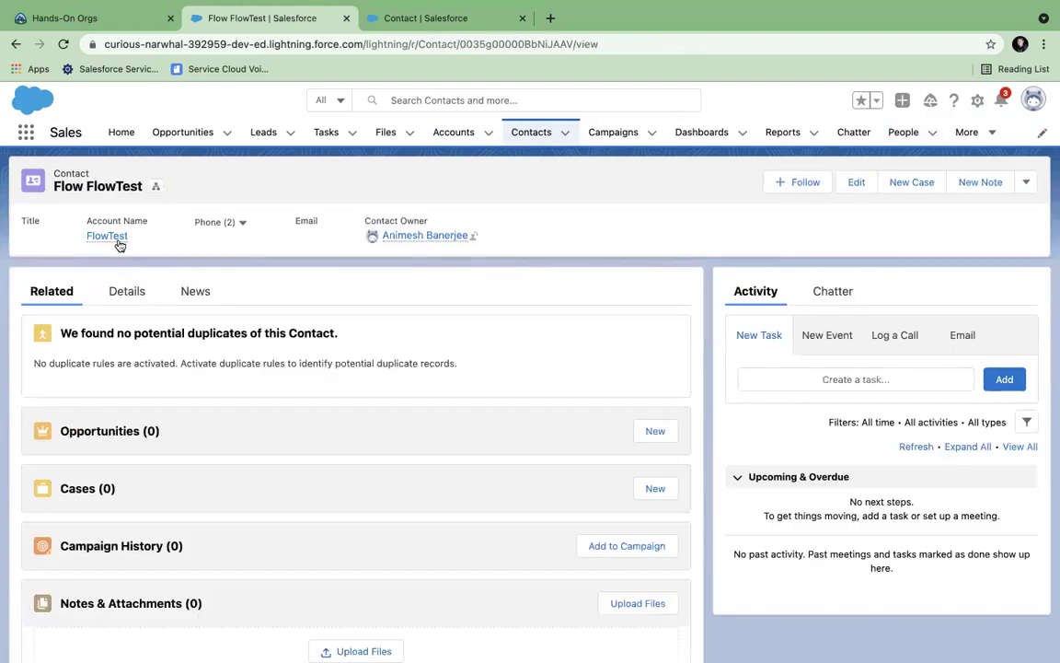
mouse_move(109, 238)
left_click(107, 236)
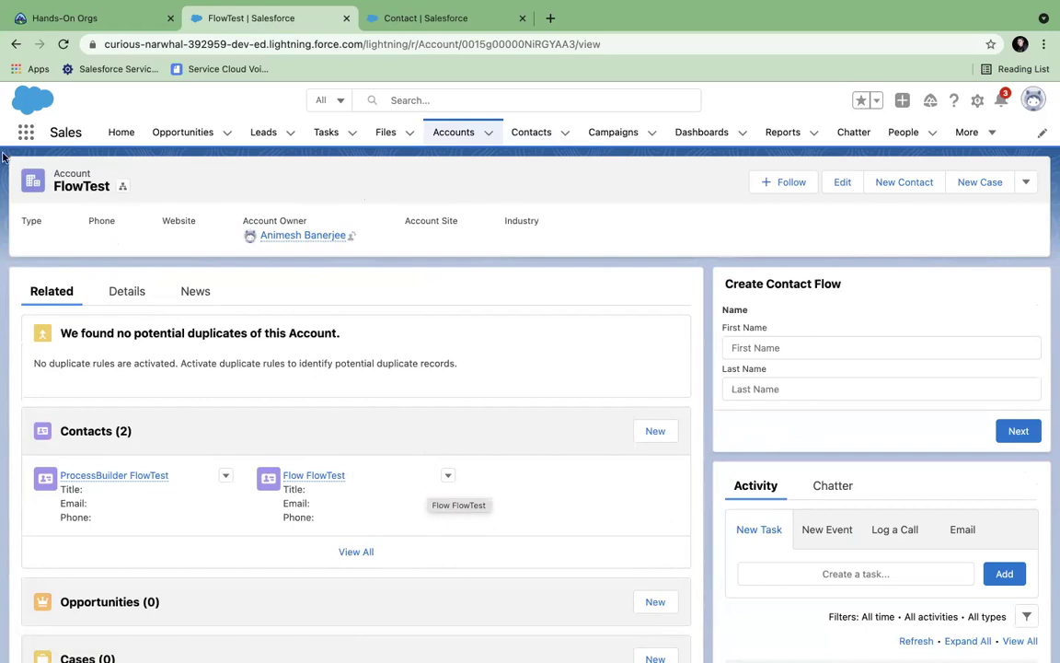
Switch to the exported Account table in Numbers, copy the FlowTest account's Id, and close the document
key("super+Tab")
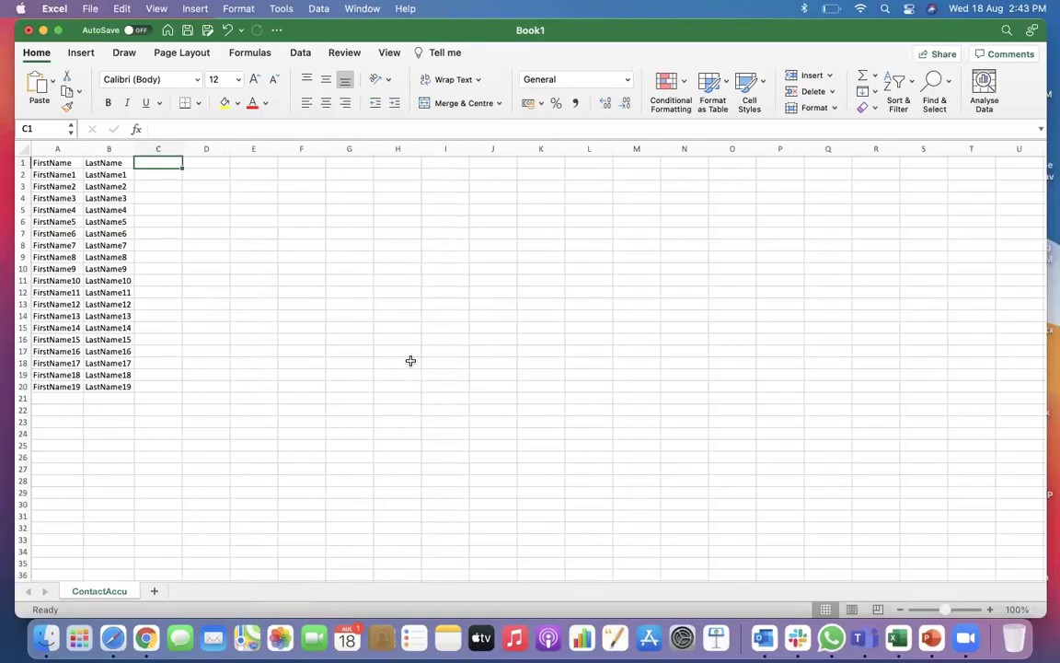
key("super+Tab")
key("super+Tab")
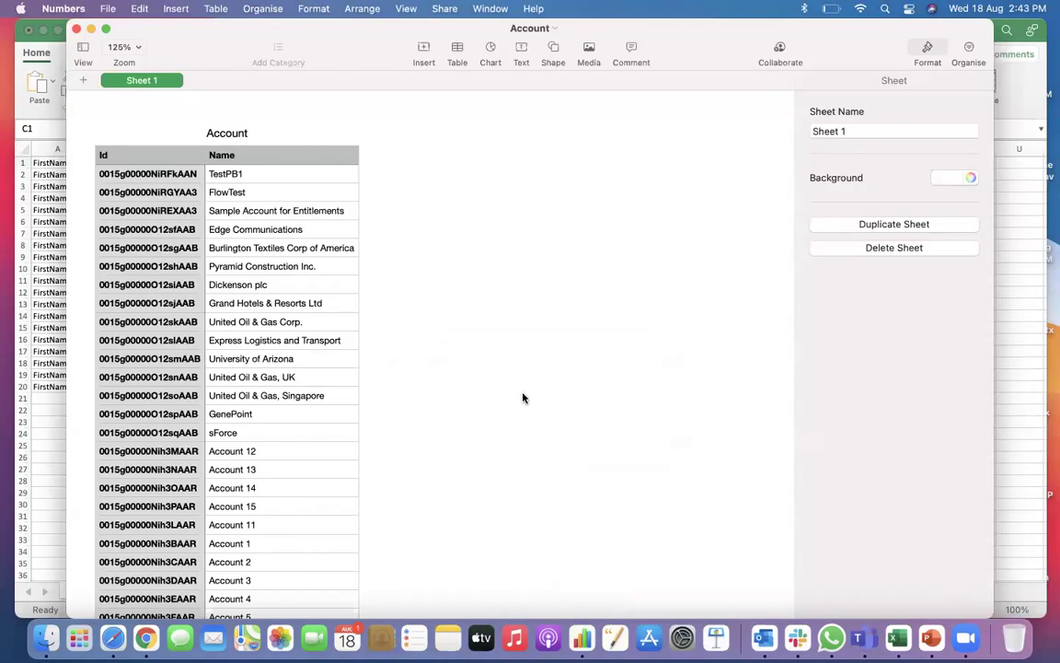
scroll(300, 365, "down", 5)
scroll(299, 367, "up", 4)
scroll(299, 367, "up", 1)
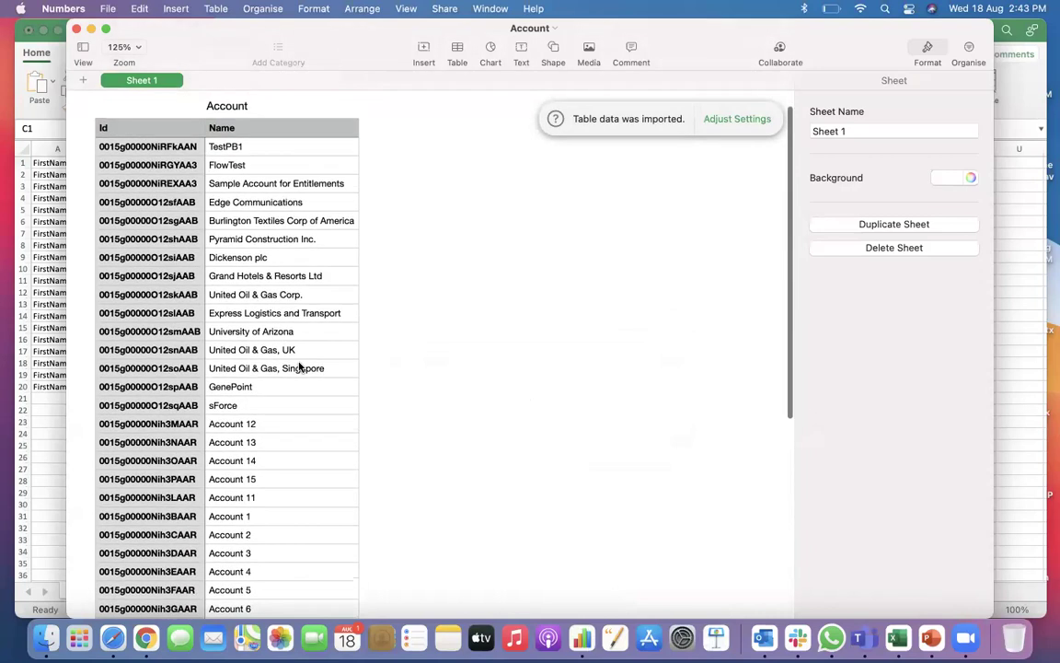
left_click(175, 166)
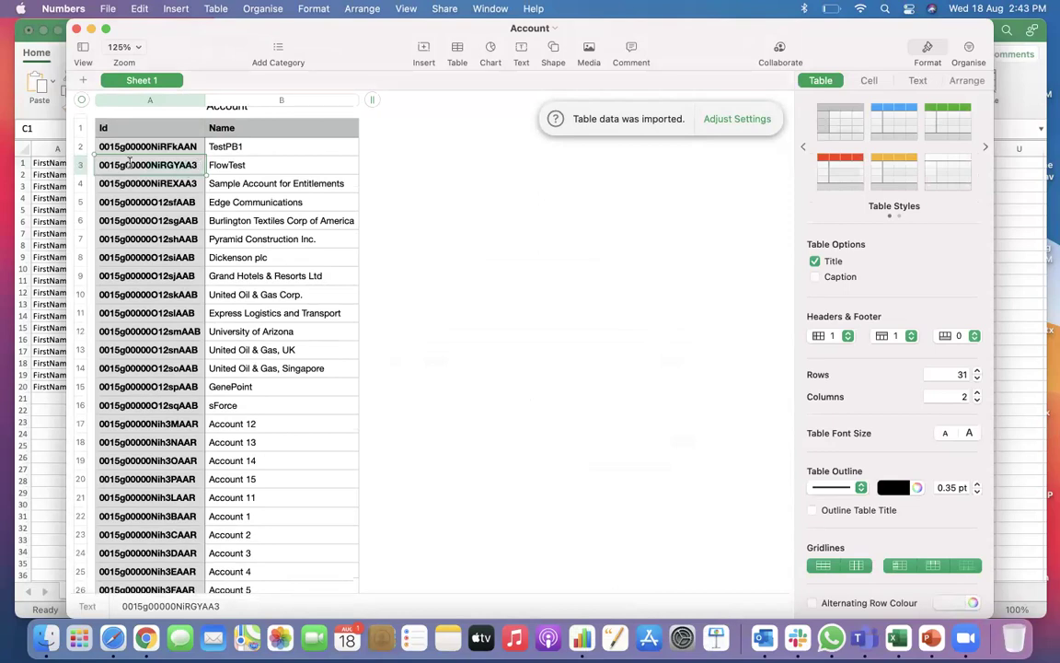
left_click(76, 28)
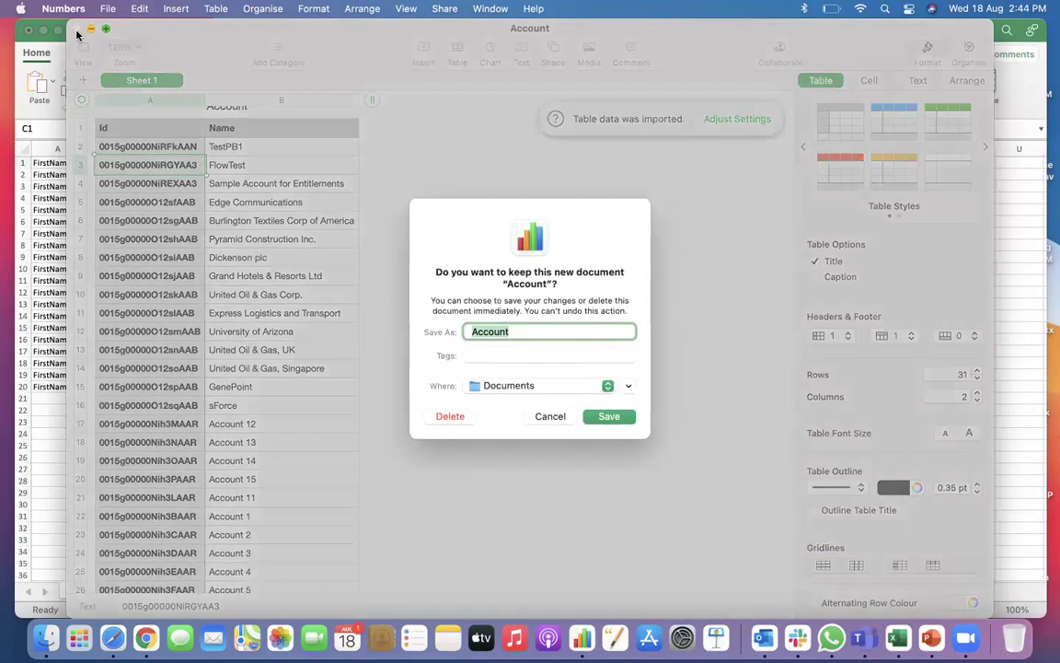
left_click(566, 419)
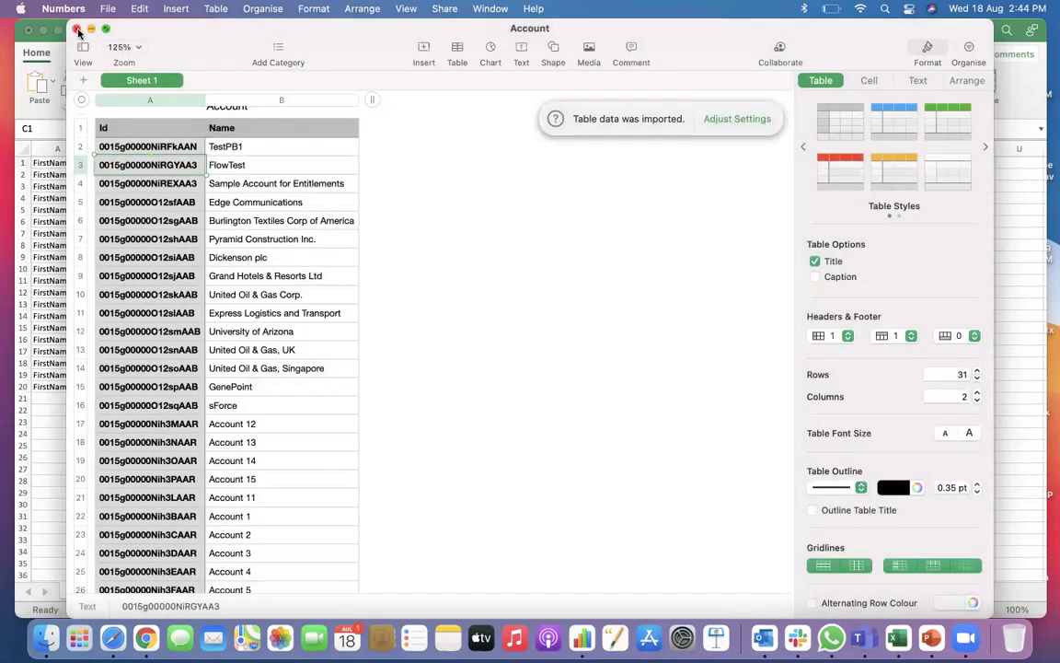
left_click(77, 30)
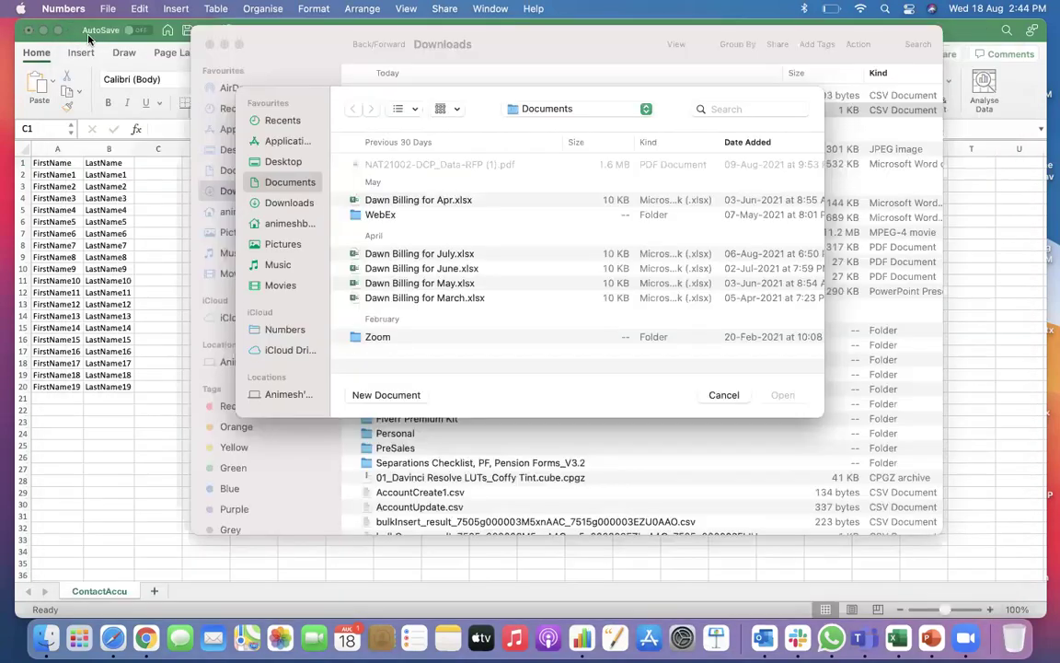
Paste the FlowTest account Id into cell C2 of the Excel contact sheet and widen column C to fit it
left_click(155, 181)
left_click(156, 176)
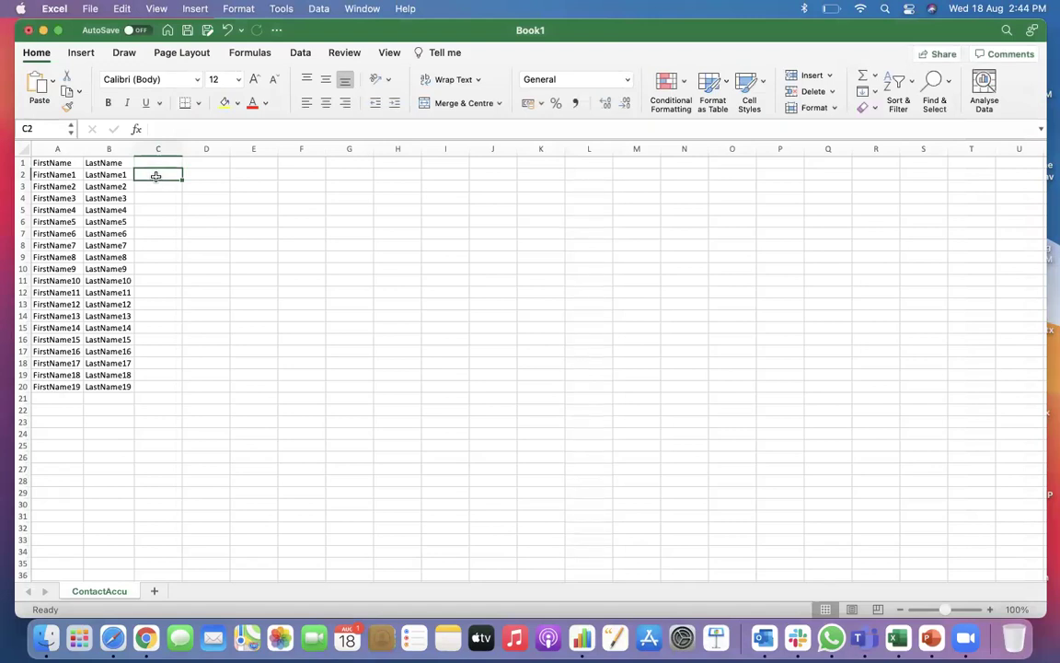
left_click_drag(157, 173, 150, 281)
key("super+d")
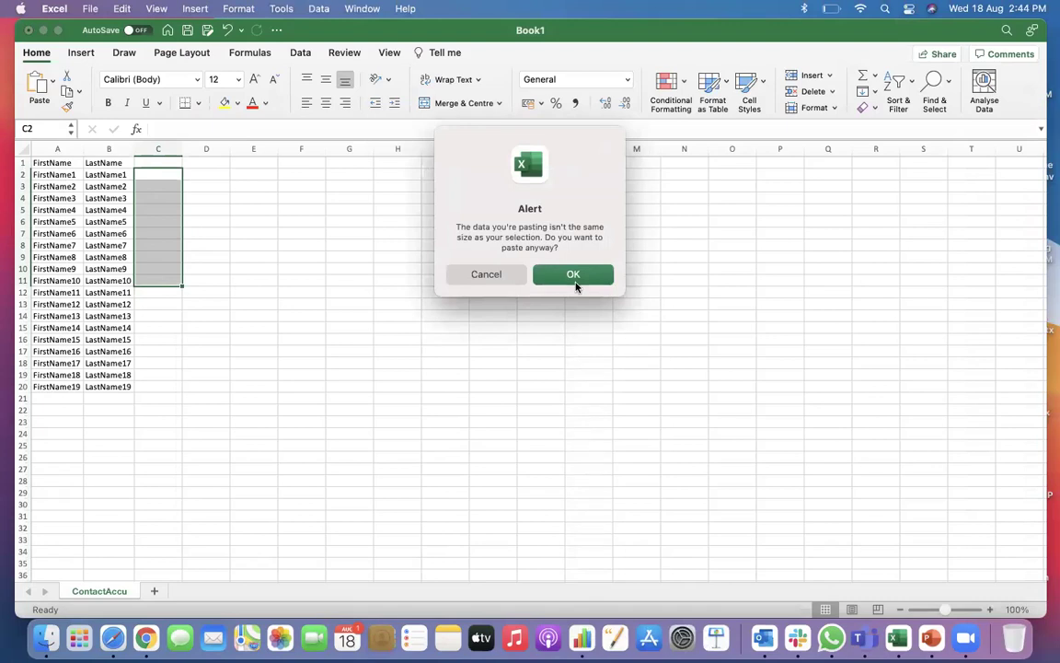
left_click(573, 274)
left_click_drag(182, 149, 223, 149)
Copy the FlowTest account Id from C2 into cells C3 through C11
key("super+c")
left_click_drag(188, 189, 187, 279)
key("super+v")
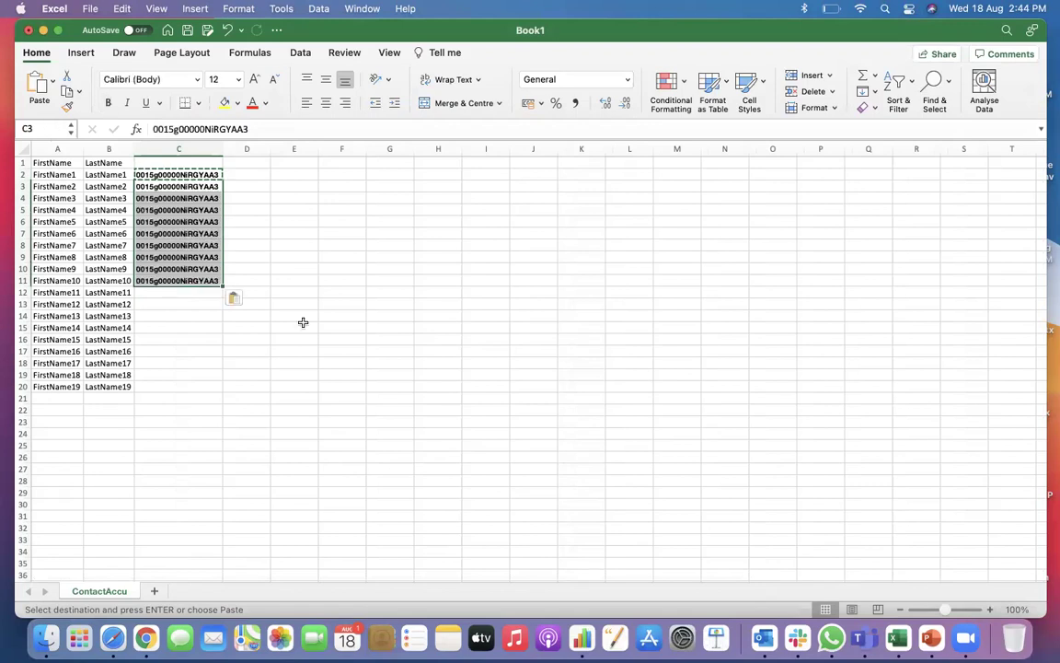
left_click(324, 337)
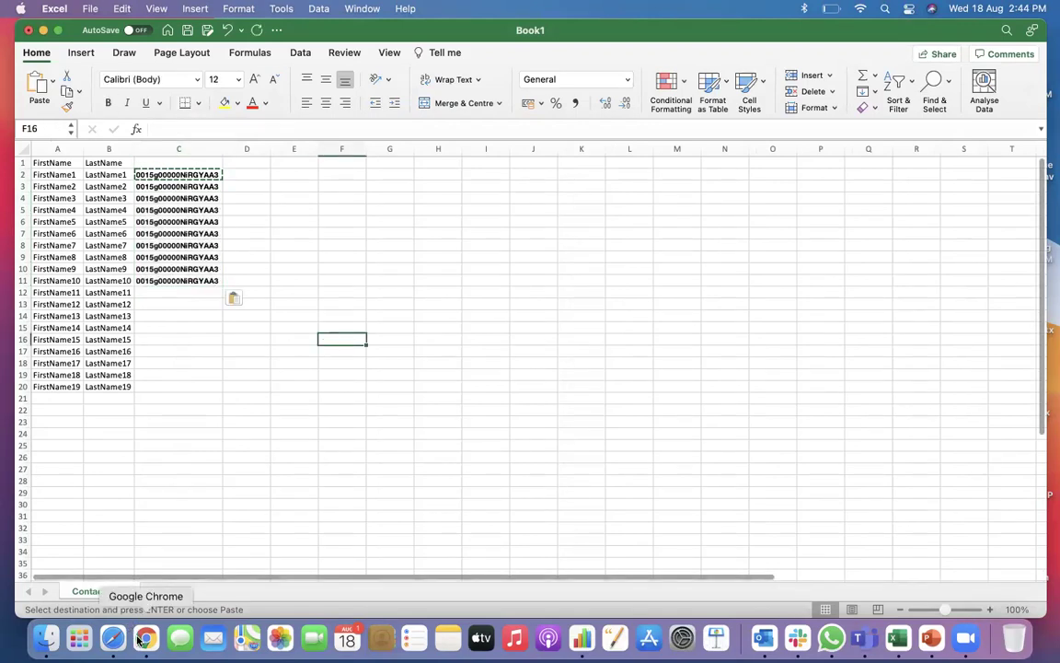
Switch to Chrome, highlight the FlowTest record Id in its URL, and copy the TestPB1 account's Id from that account's URL
left_click(145, 638)
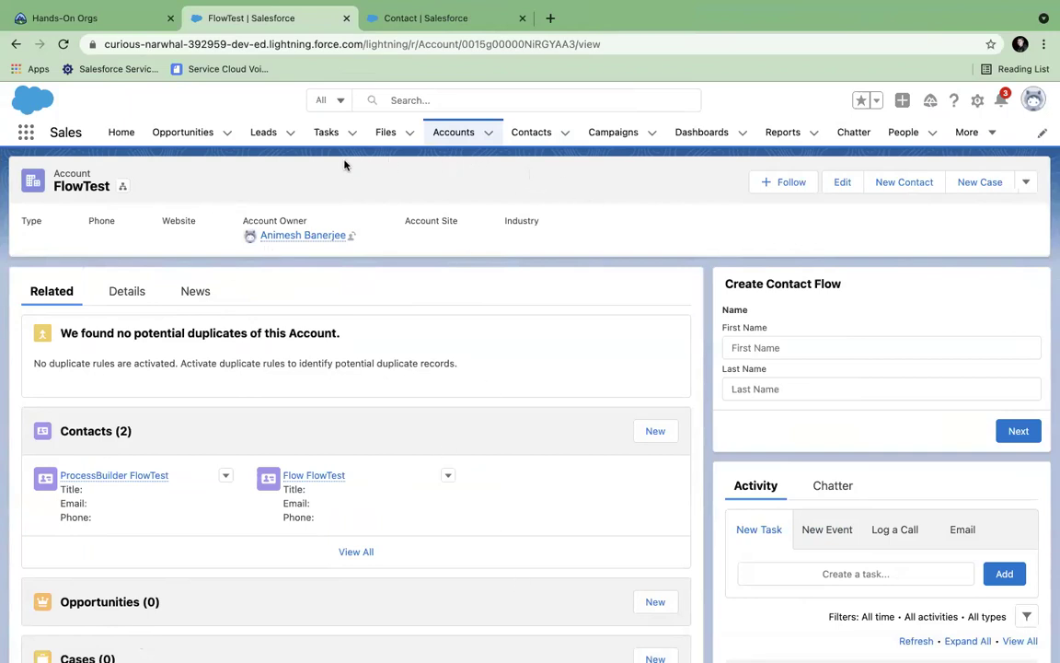
left_click_drag(462, 46, 494, 37)
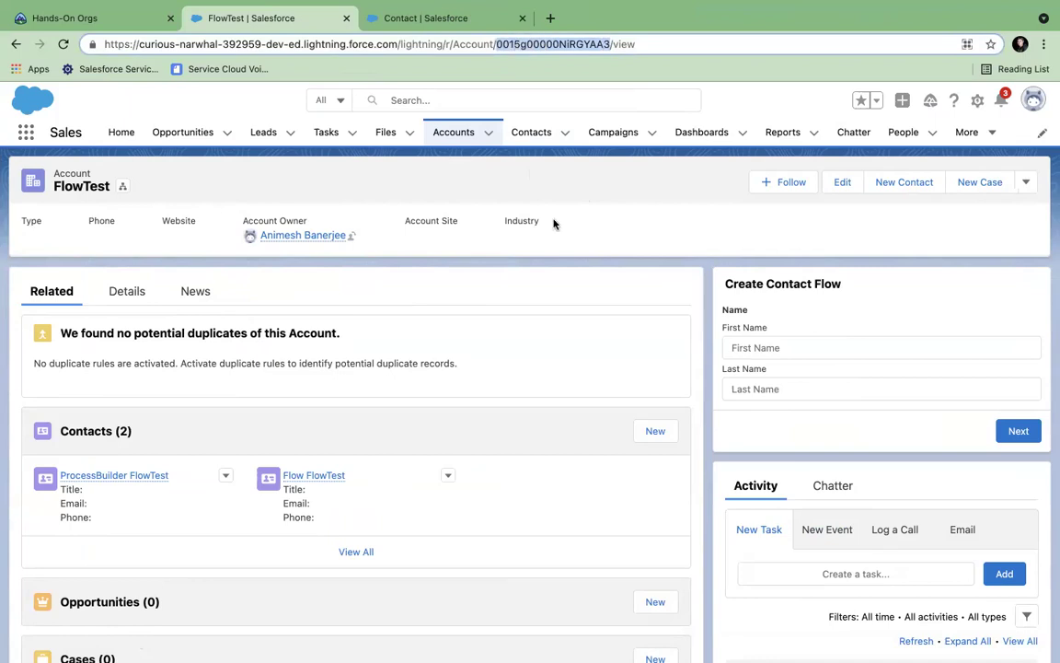
left_click(452, 138)
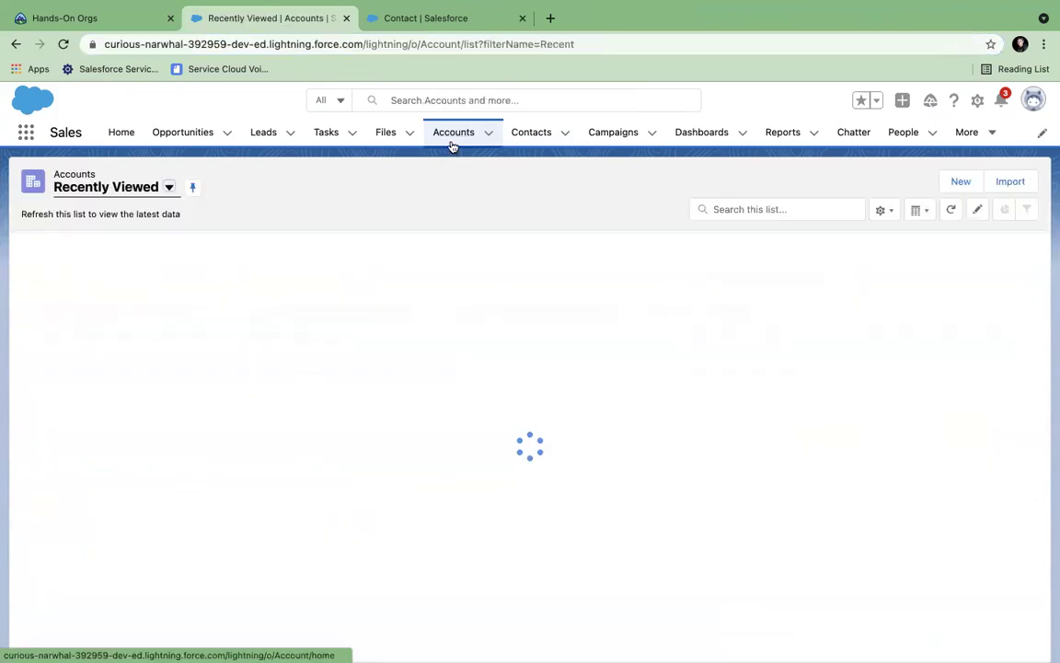
left_click(106, 289)
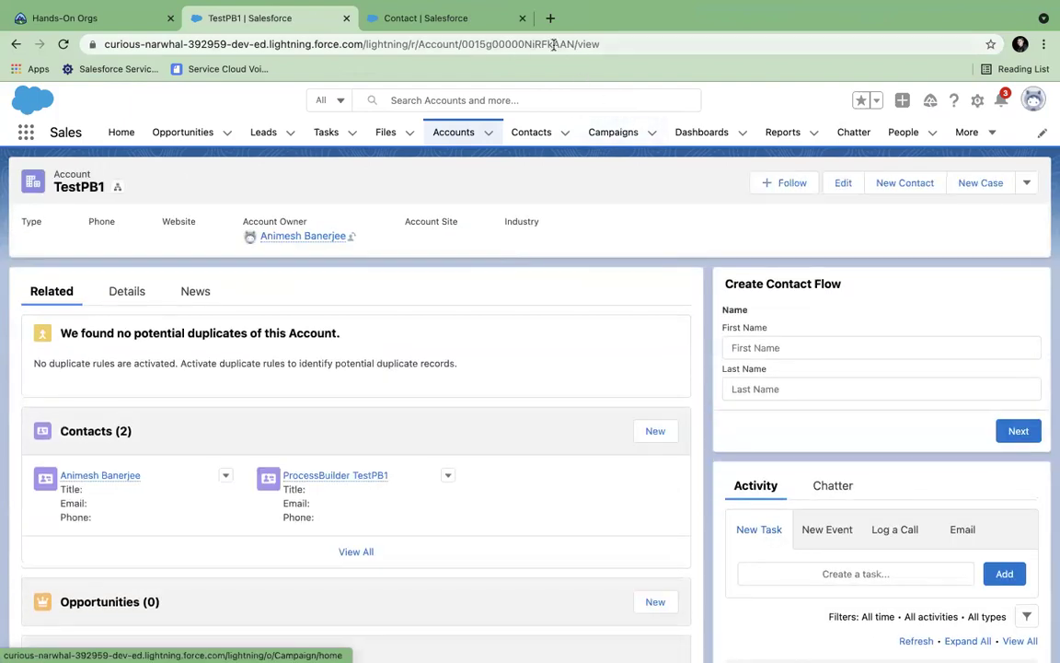
left_click_drag(461, 44, 571, 46)
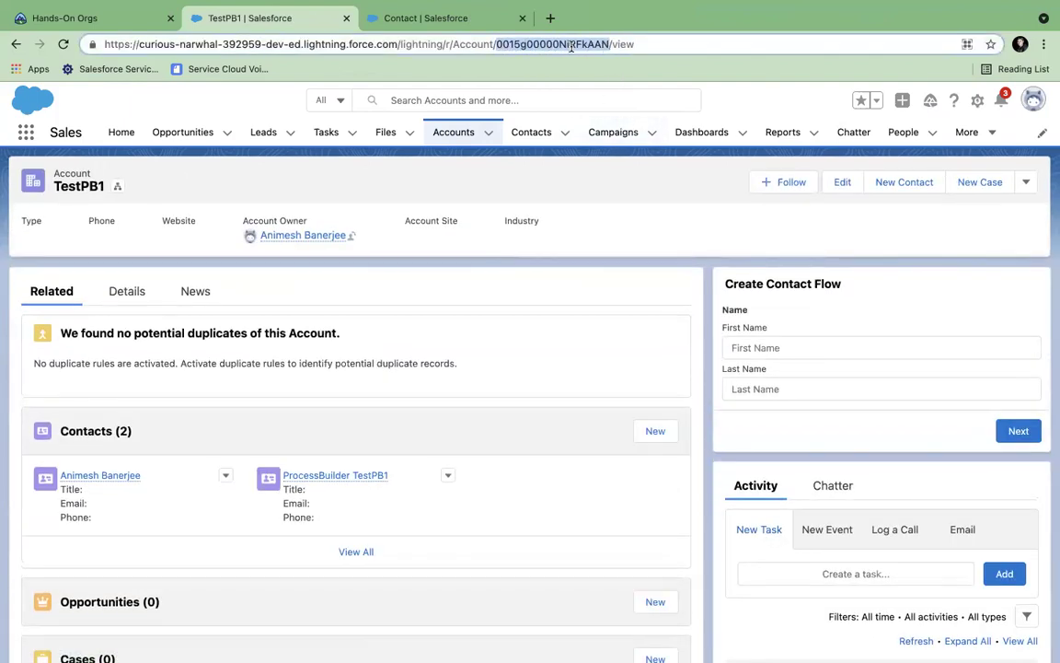
left_click(339, 25)
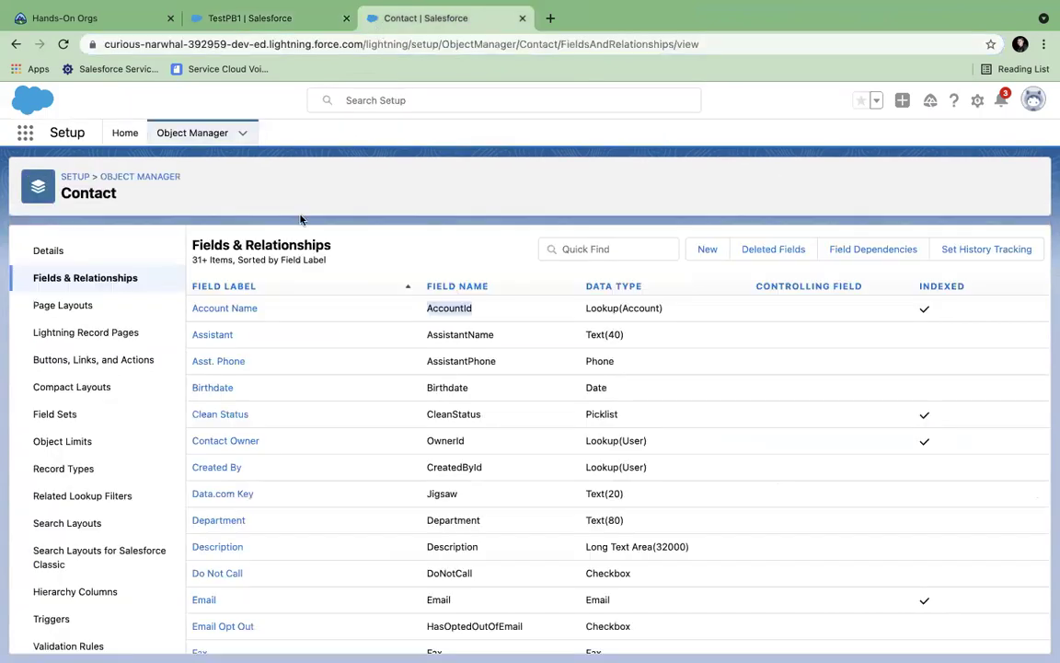
Switch back to Excel and paste the TestPB1 account Id into cell C12
key("super+Tab")
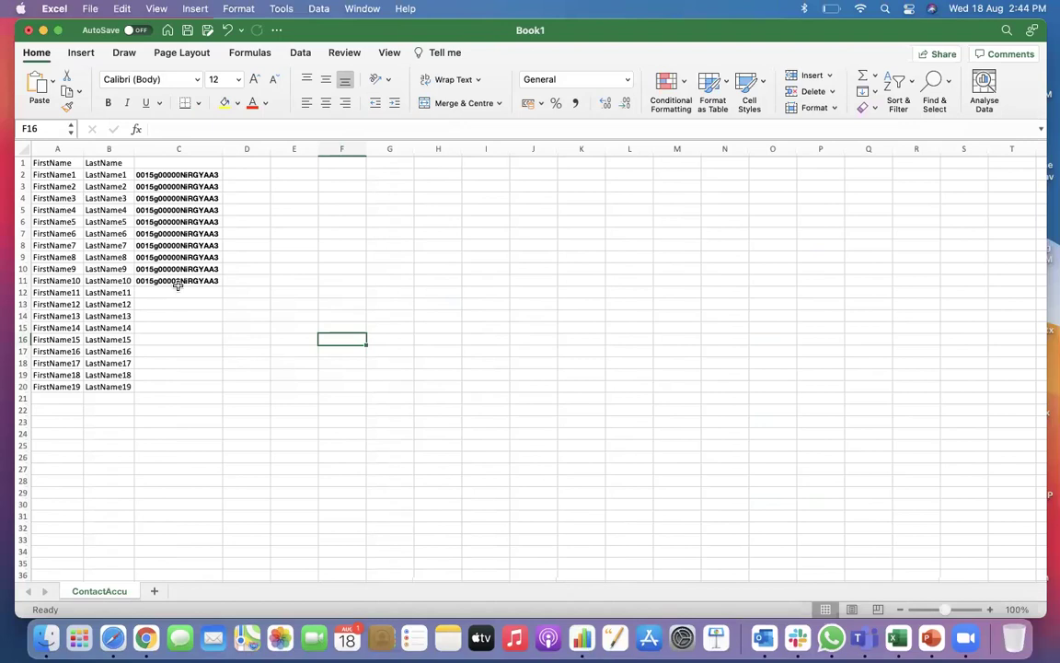
left_click(191, 293)
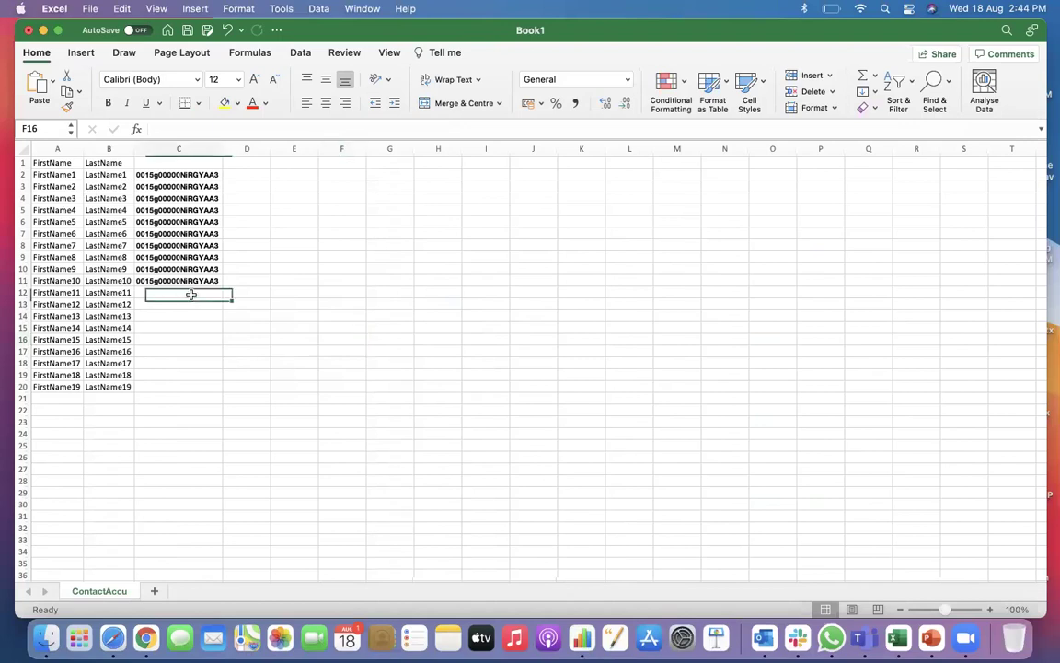
left_click_drag(190, 294, 191, 387)
key("super+v")
left_click(592, 271)
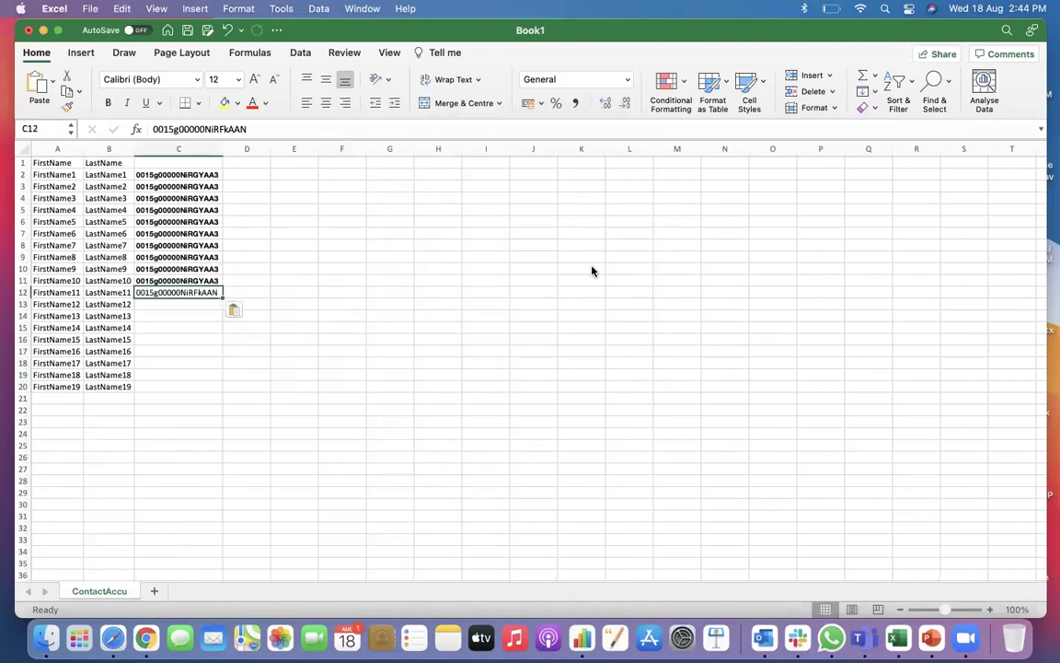
Copy the TestPB1 account Id from C12 into cells C13 through C20
key("super+c")
left_click_drag(162, 303, 165, 387)
key("super+v")
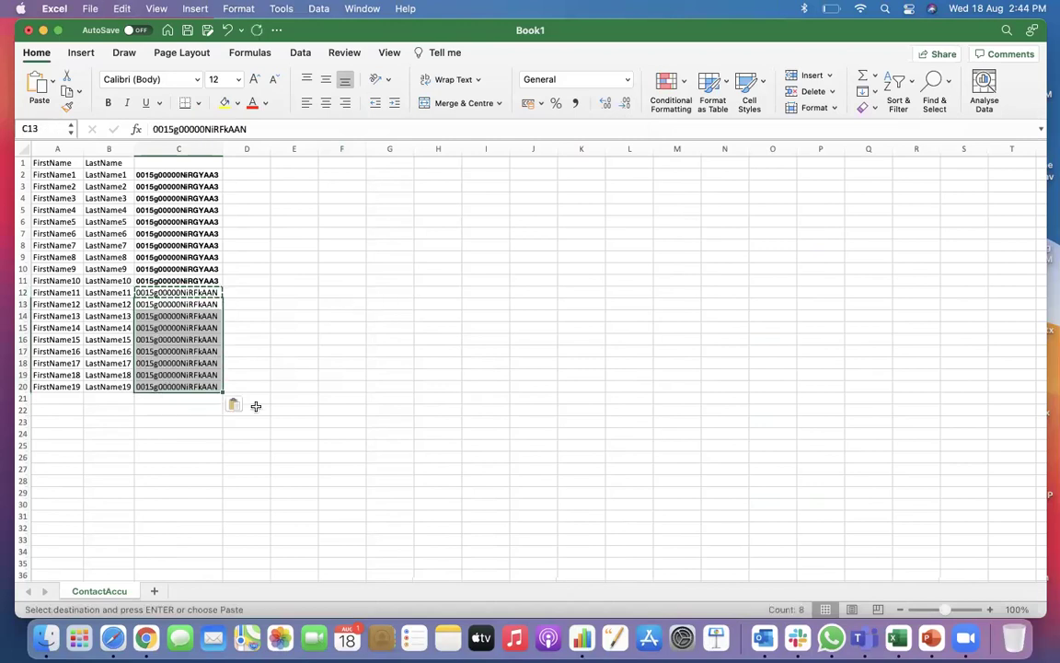
left_click(287, 375)
Extend the FirstName and LastName series to row 21 and copy the account Id from C20 into C21
left_click_drag(42, 384, 139, 399)
left_click(163, 389)
key("super+c")
left_click(163, 397)
key("super+v")
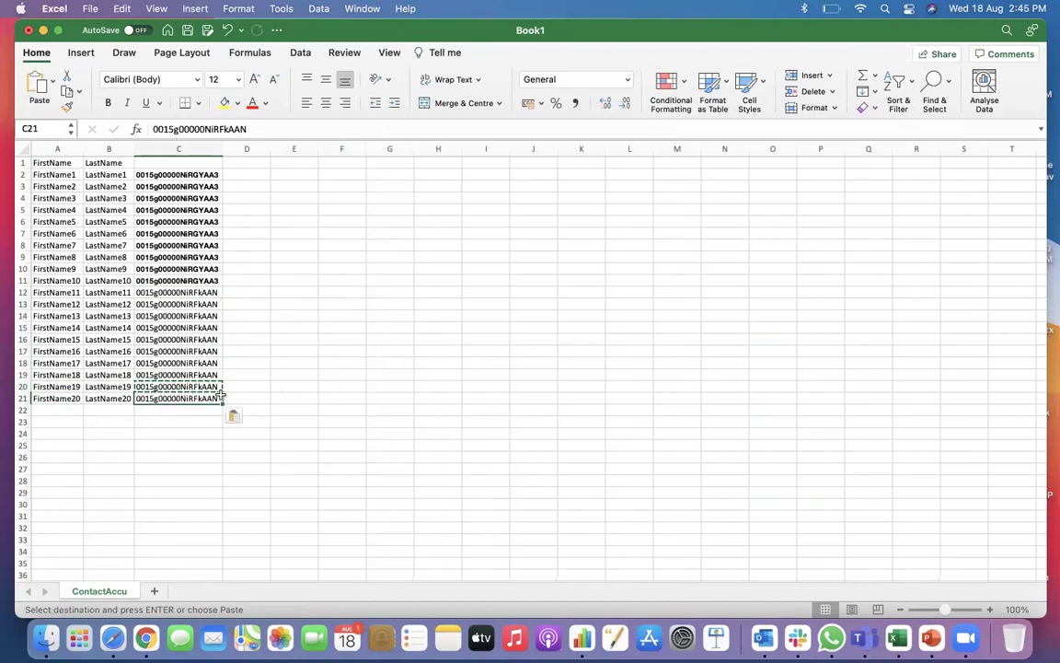
Review the account Ids assigned to the contacts in rows 2 through 11 and rows 12 through 21
left_click_drag(196, 174, 184, 399)
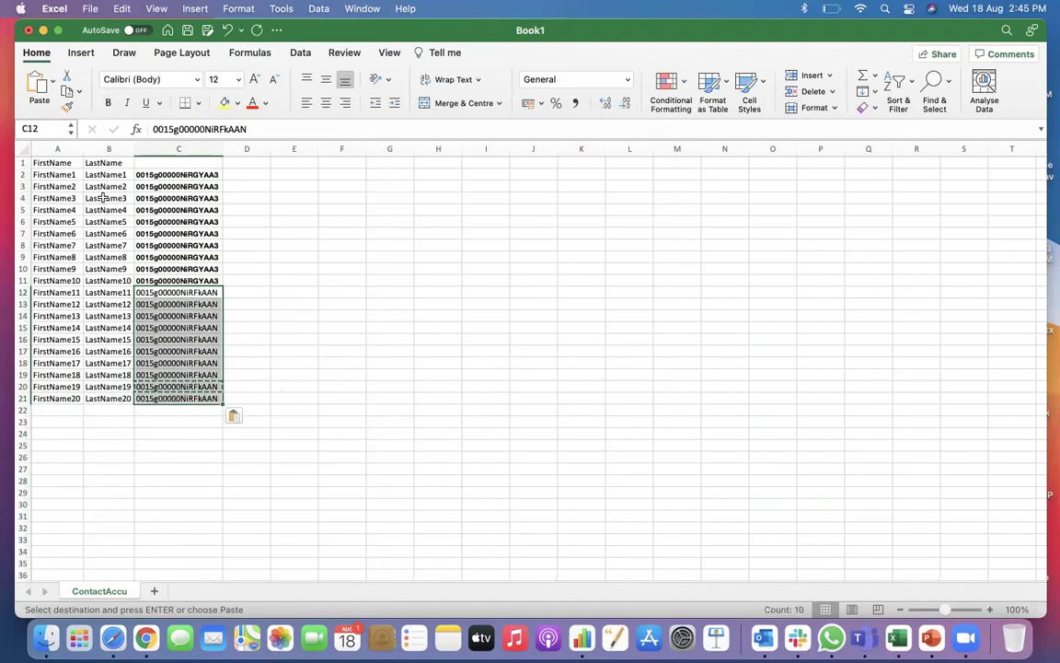
left_click_drag(190, 174, 190, 279)
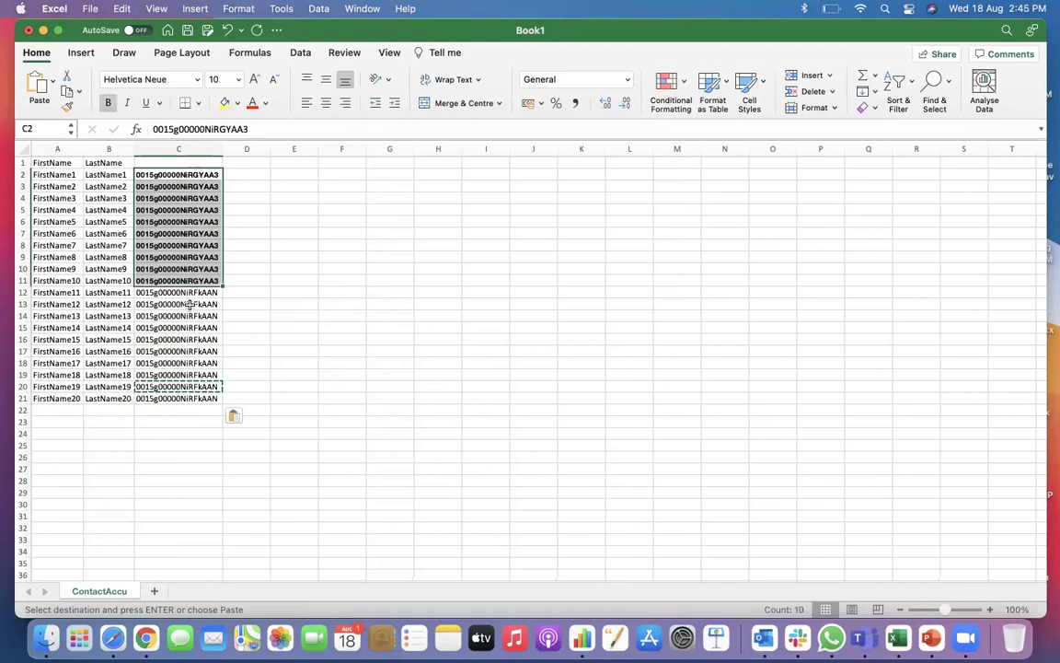
left_click_drag(116, 292, 111, 397)
left_click(184, 292)
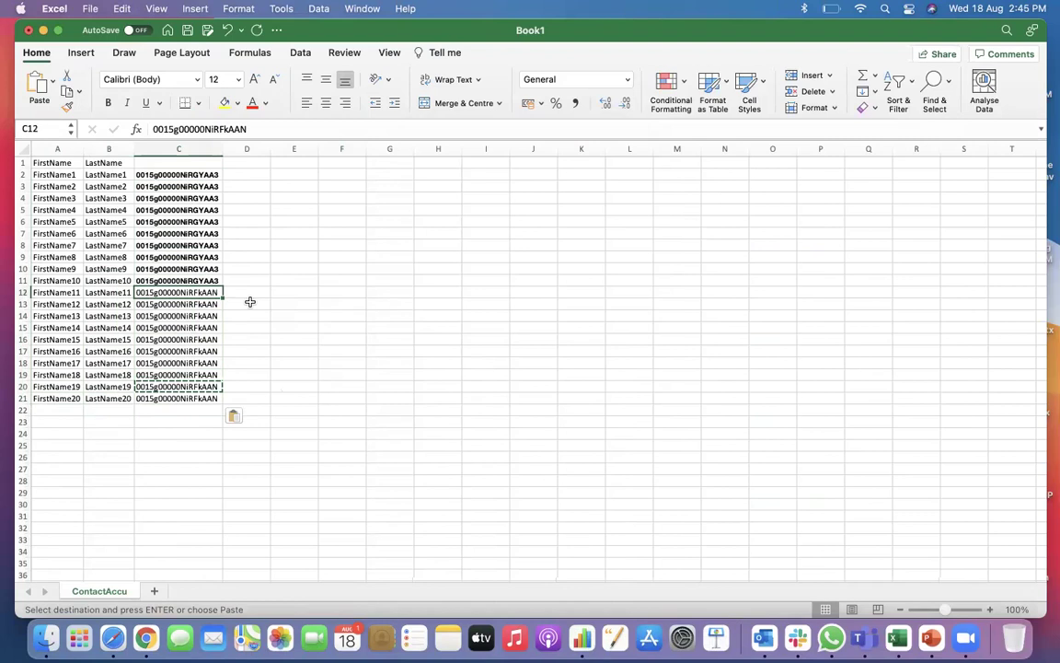
left_click(310, 315)
Enter the header AccountId in cell C1 above the account Ids
left_click(199, 159)
type("AccountI")
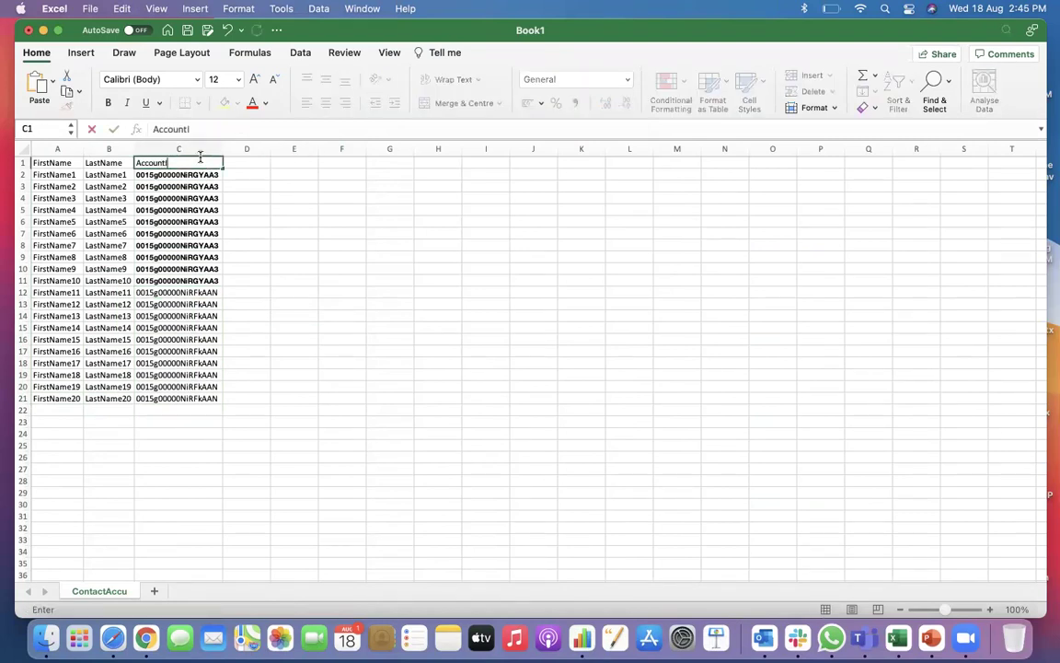
type("d")
left_click(438, 272)
Save the workbook to Downloads as ContactNew in Comma-separated Values (.csv) format, replacing the existing file
key("super+s")
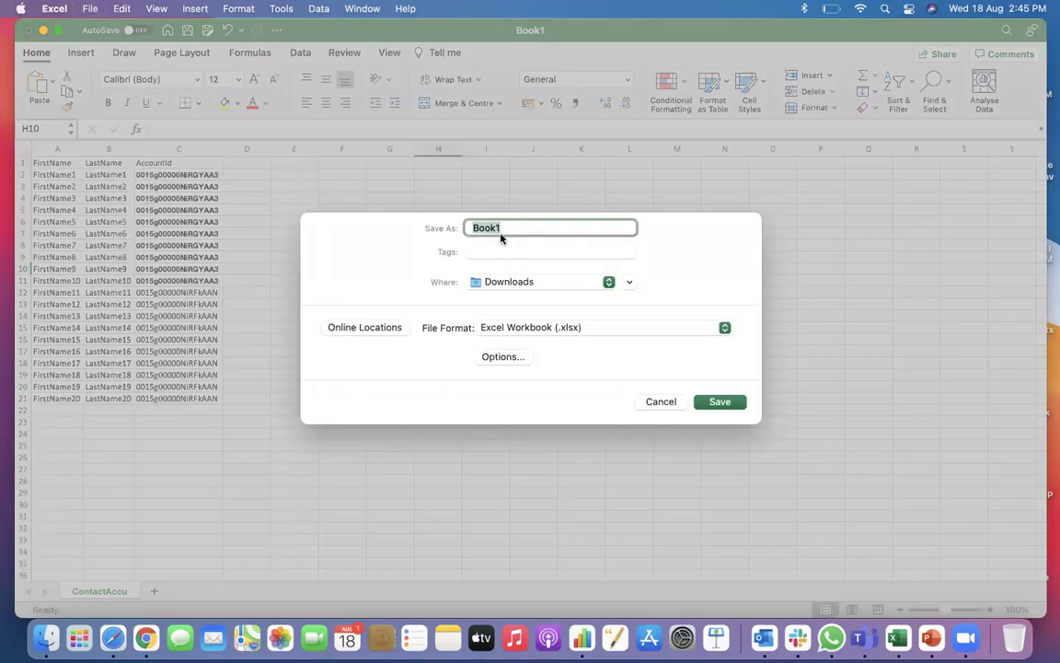
type("Co")
left_click(571, 329)
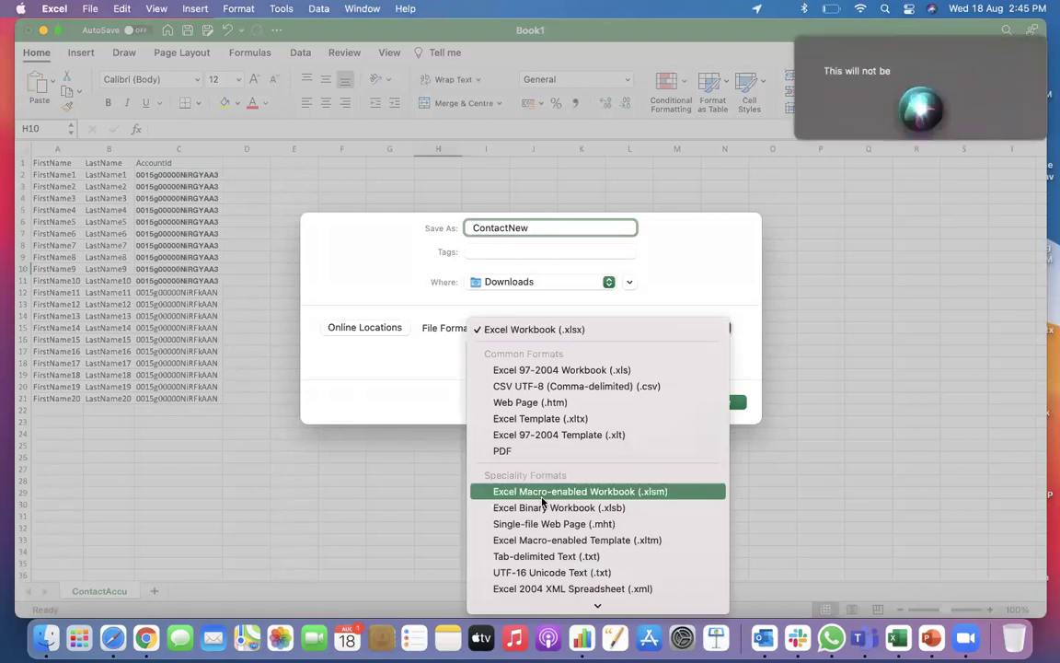
scroll(543, 501, "down", 5)
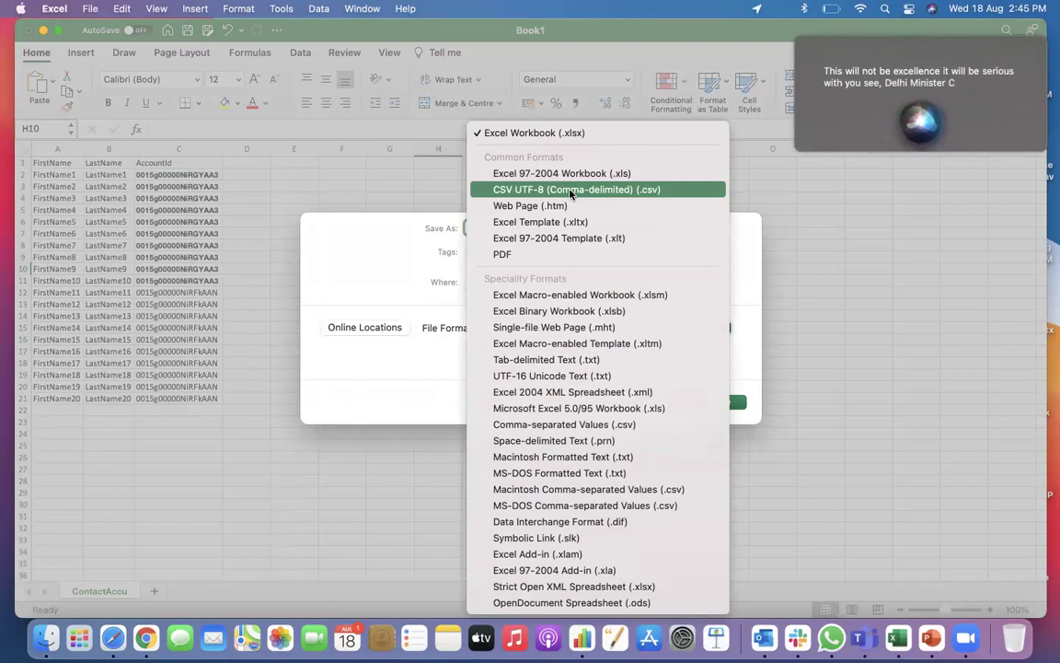
left_click(563, 424)
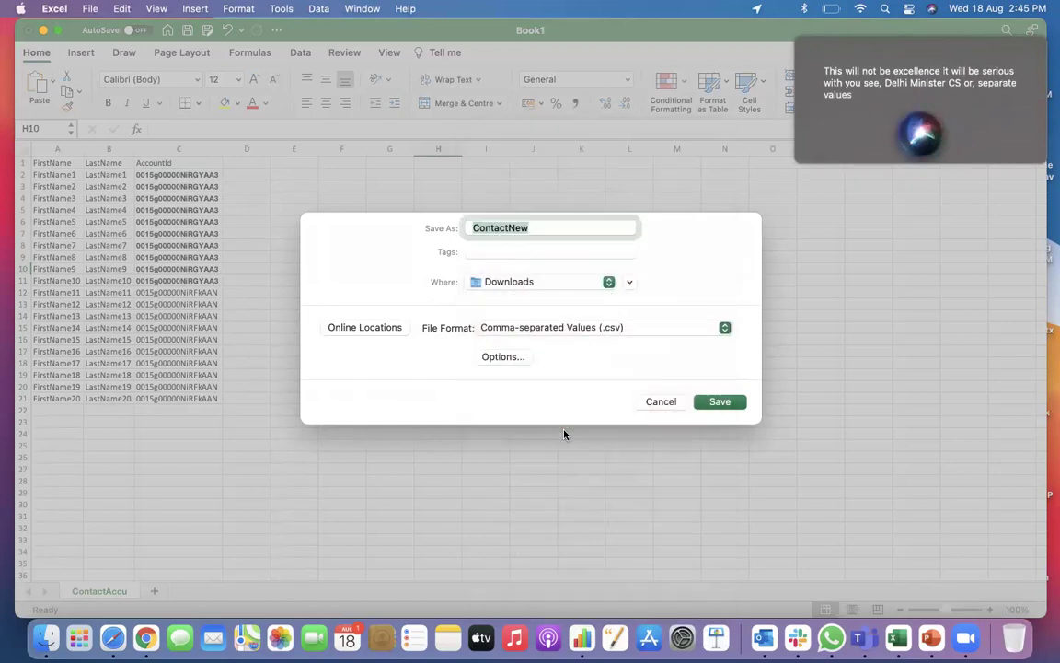
left_click(705, 402)
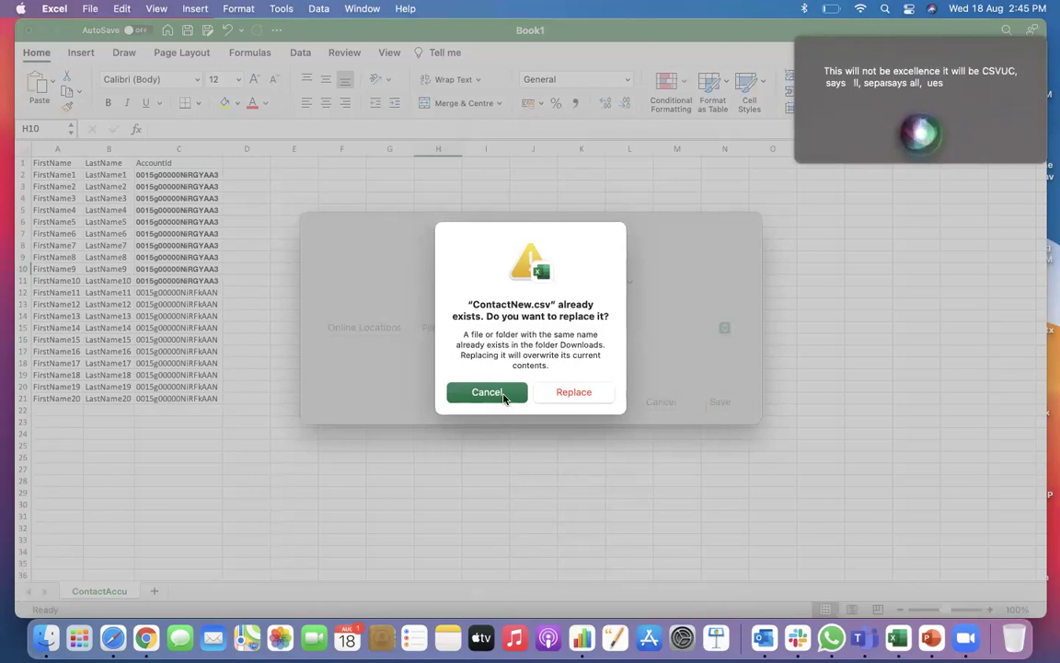
left_click(572, 392)
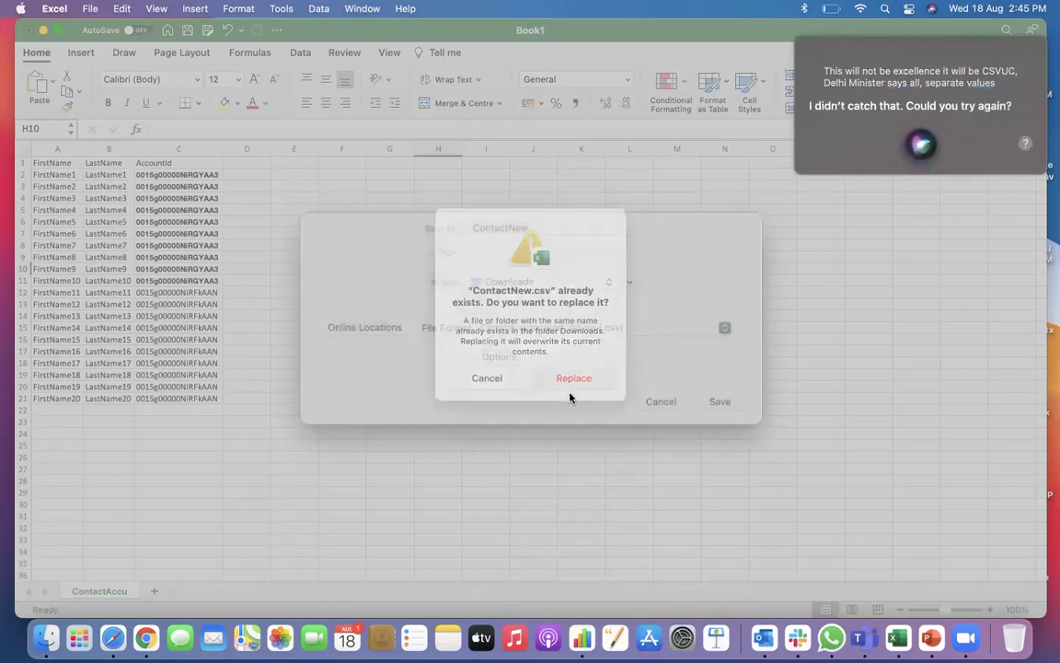
left_click(799, 40)
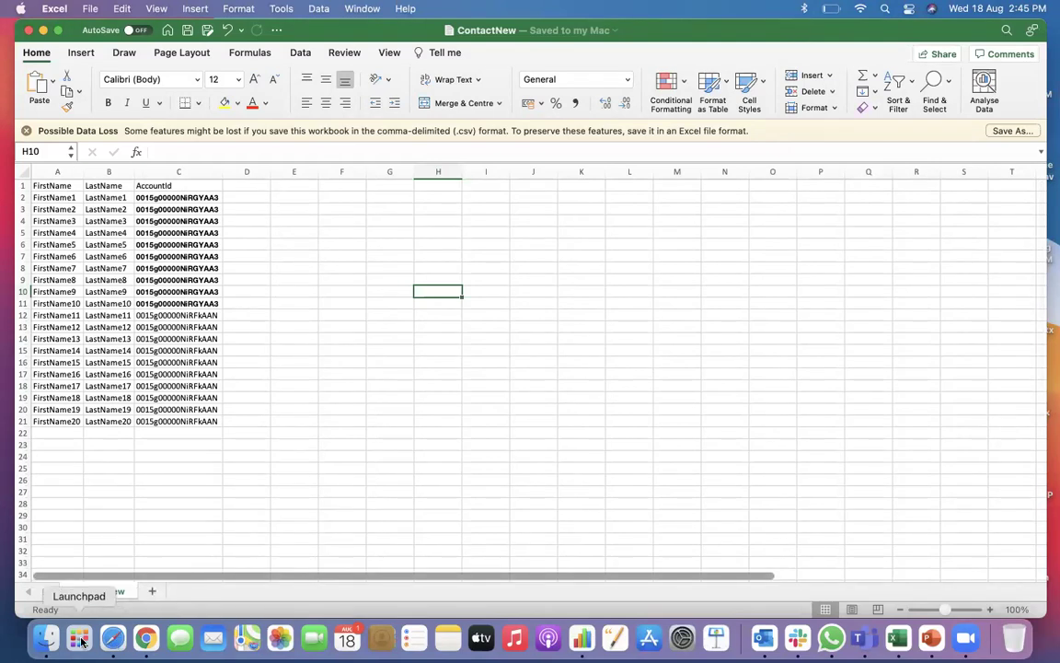
Switch to Chrome, open workbench.developerforce.com in a new tab and agree to the terms of service
left_click(113, 638)
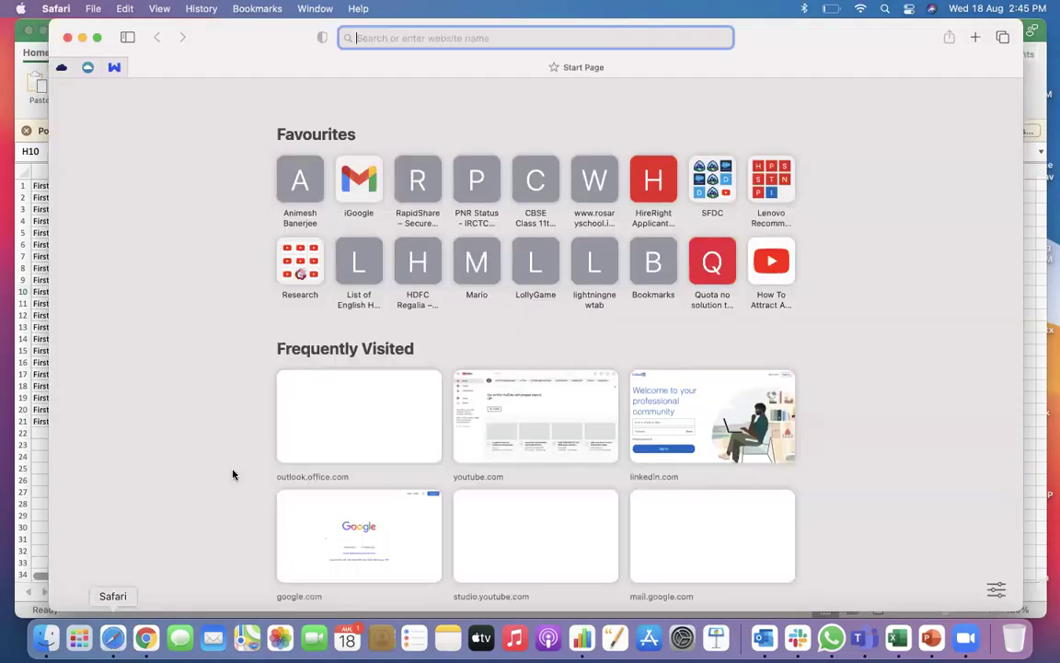
left_click(144, 638)
left_click(294, 20)
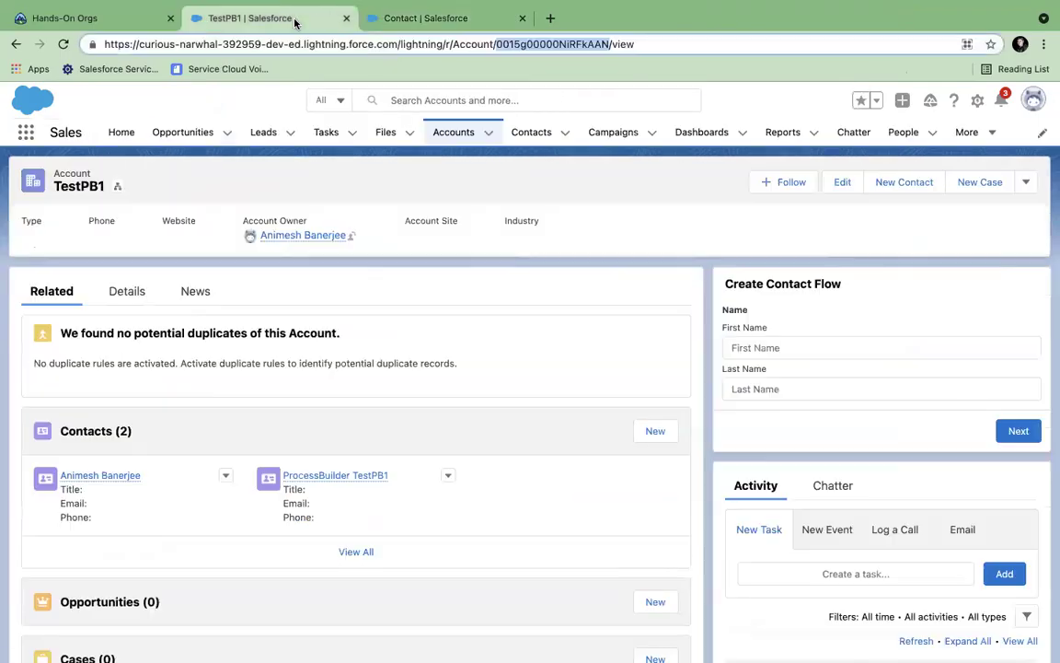
left_click(373, 22)
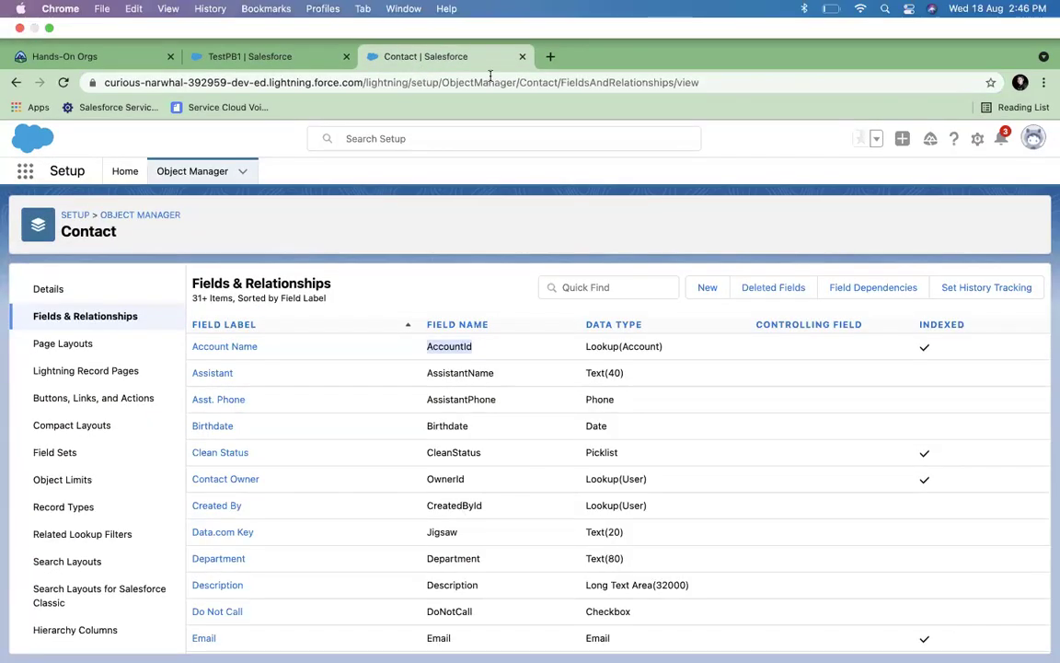
left_click(551, 56)
type("owr")
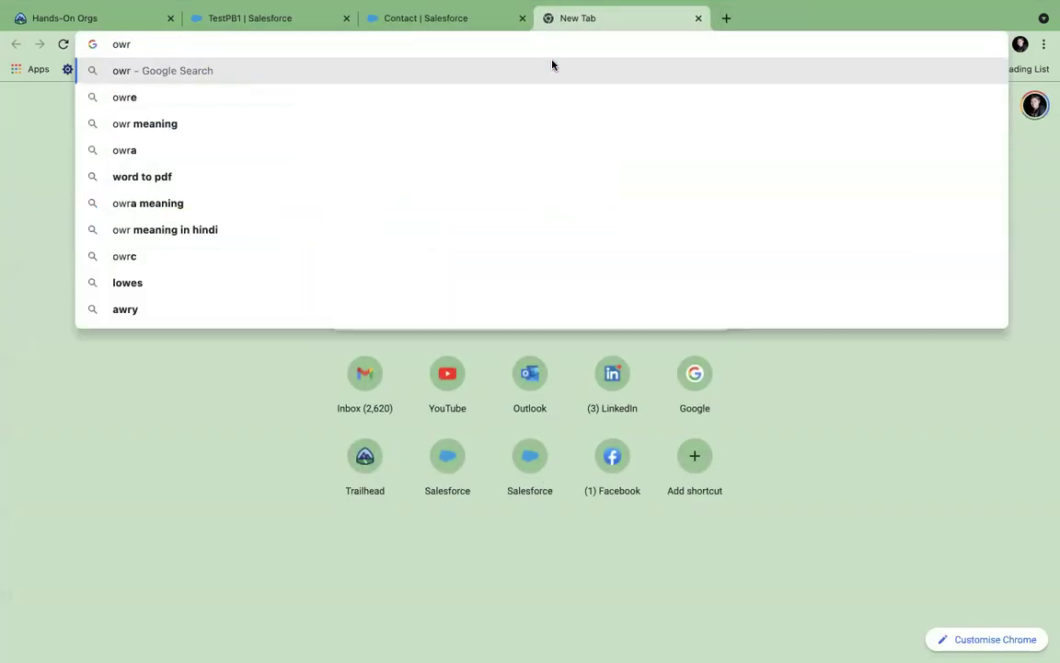
key("BackSpace")
key("BackSpace")
key("BackSpace")
type("wor")
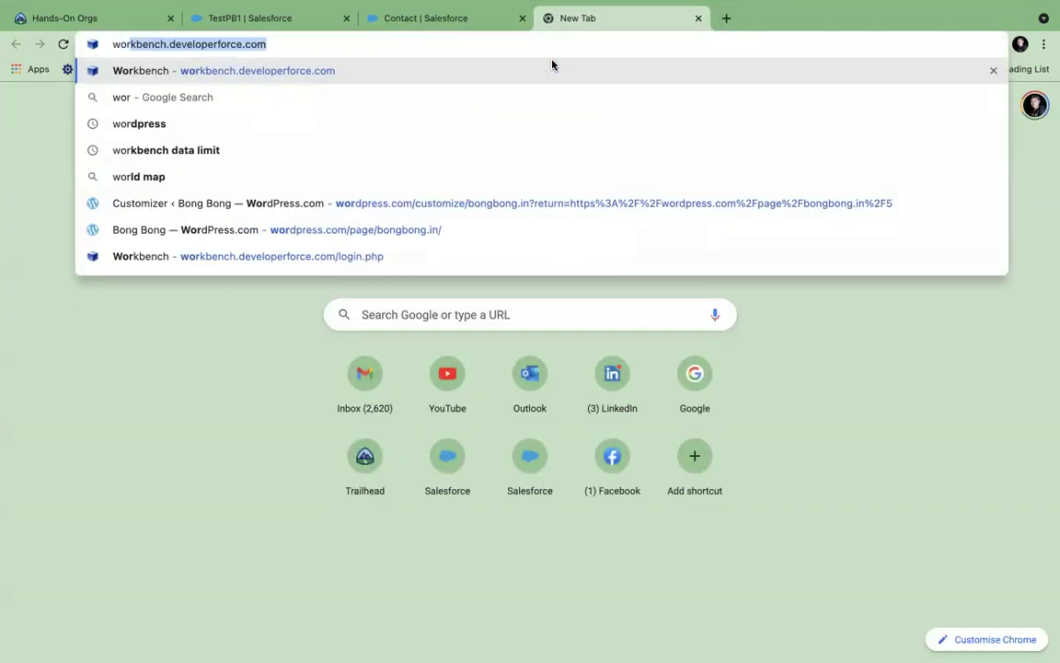
key("Return")
left_click(344, 196)
Start a Workbench data insert with Contact as the object type and the records coming from a file
mouse_move(572, 109)
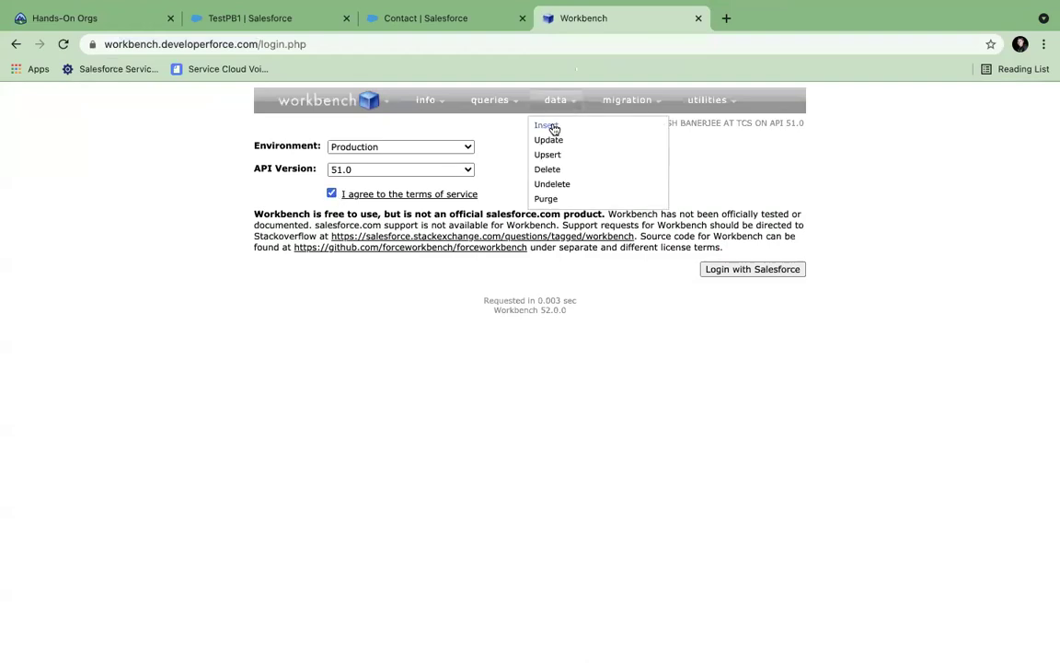
left_click(549, 127)
left_click(426, 228)
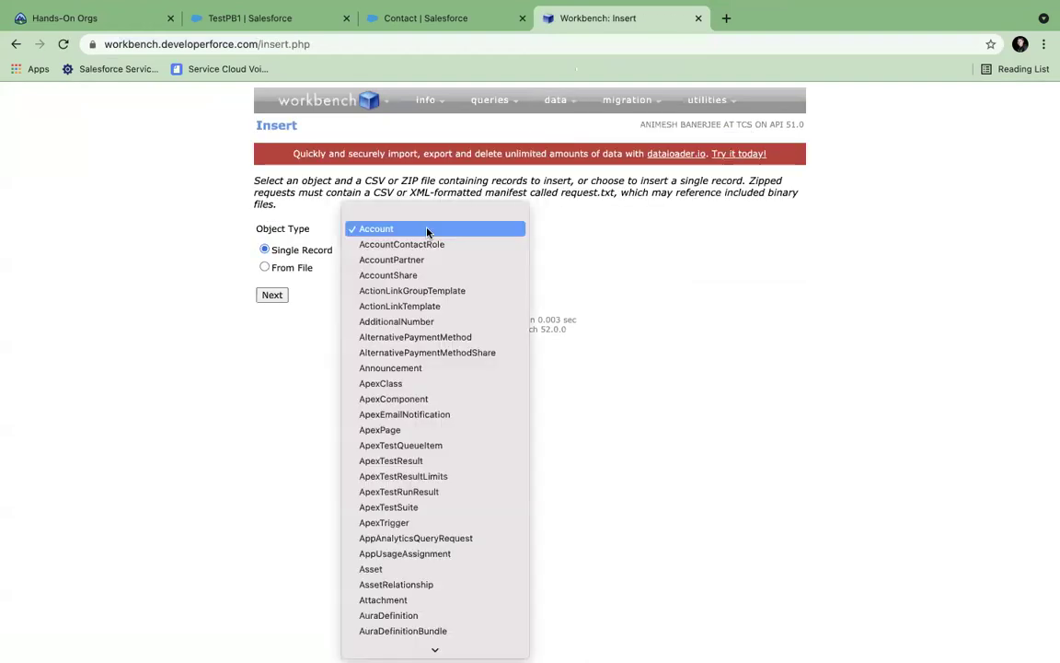
type("con")
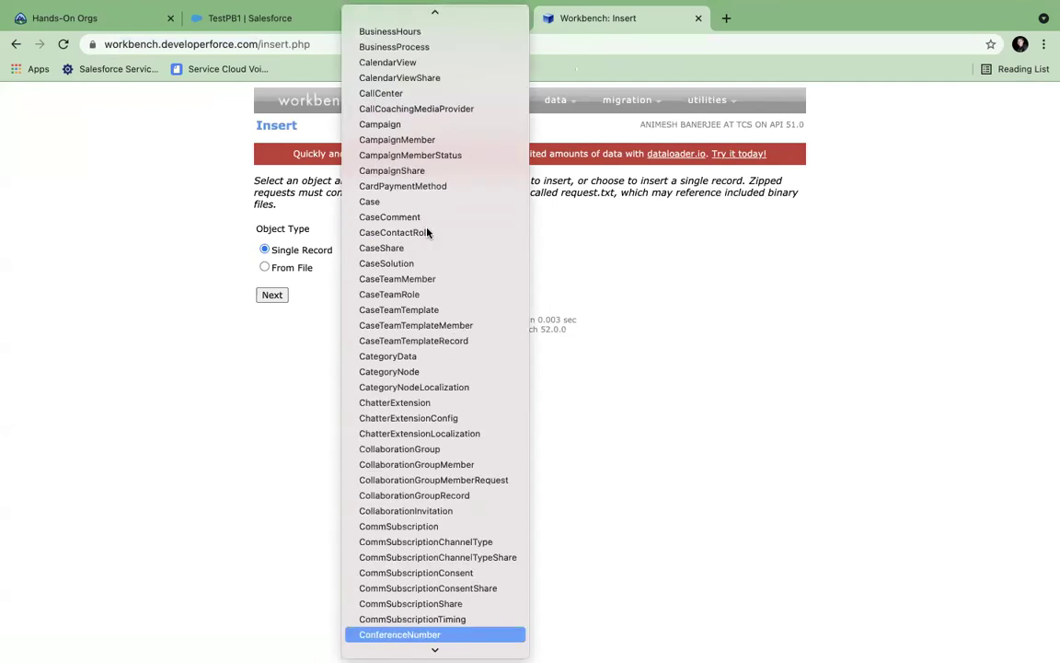
key("Down")
key("Down")
key("Down")
key("Down")
key("Down")
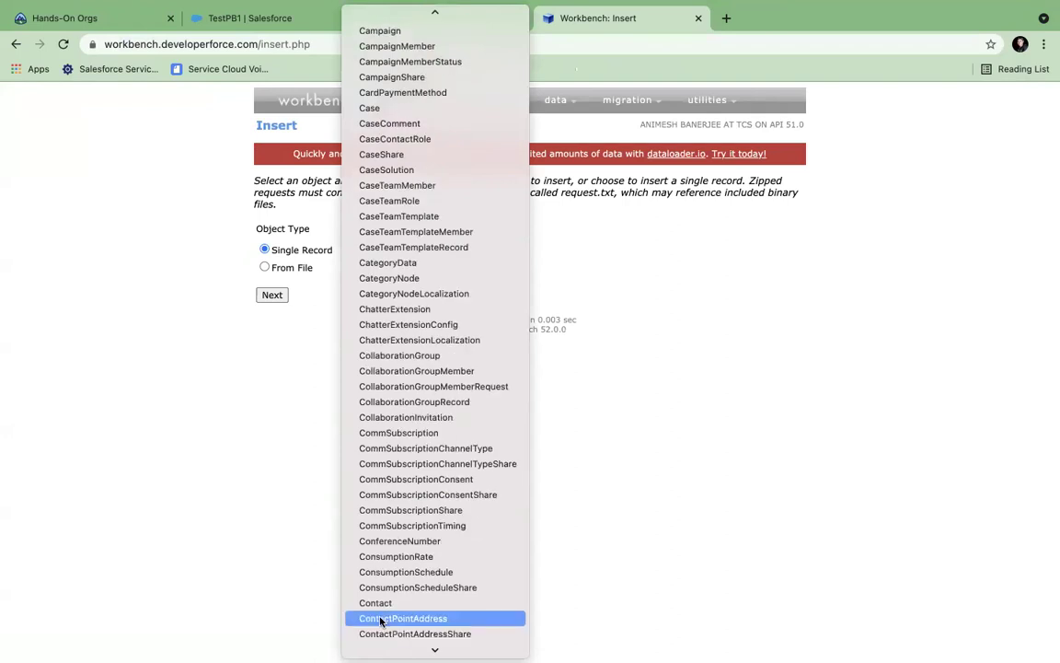
left_click(376, 604)
left_click(272, 267)
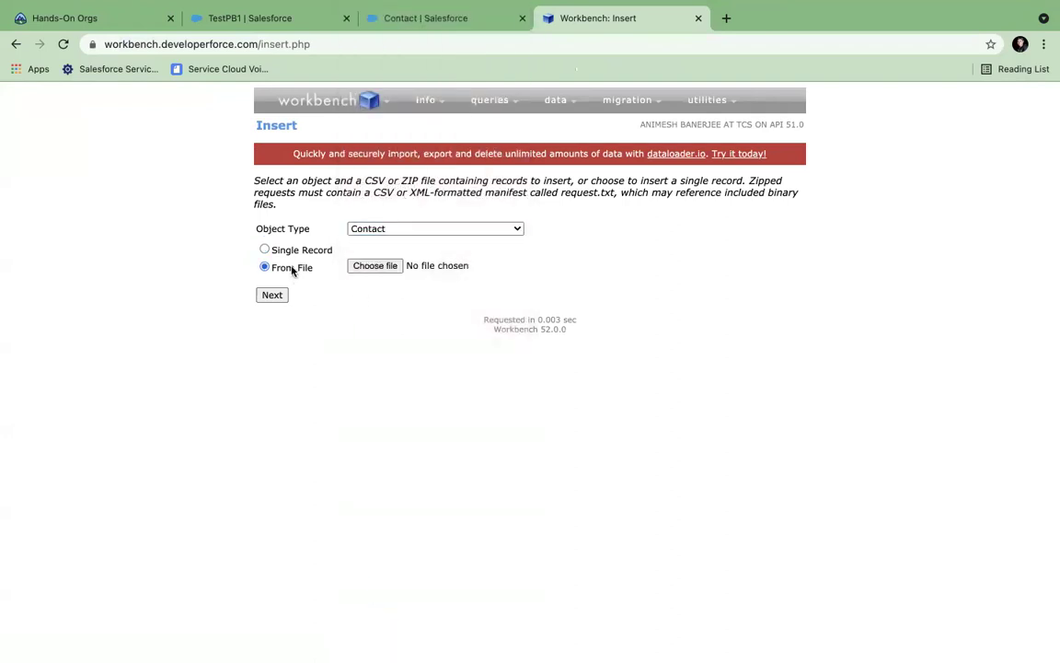
Search for contactNew, choose ContactNew.csv as the source file and upload it for field mapping
left_click(376, 268)
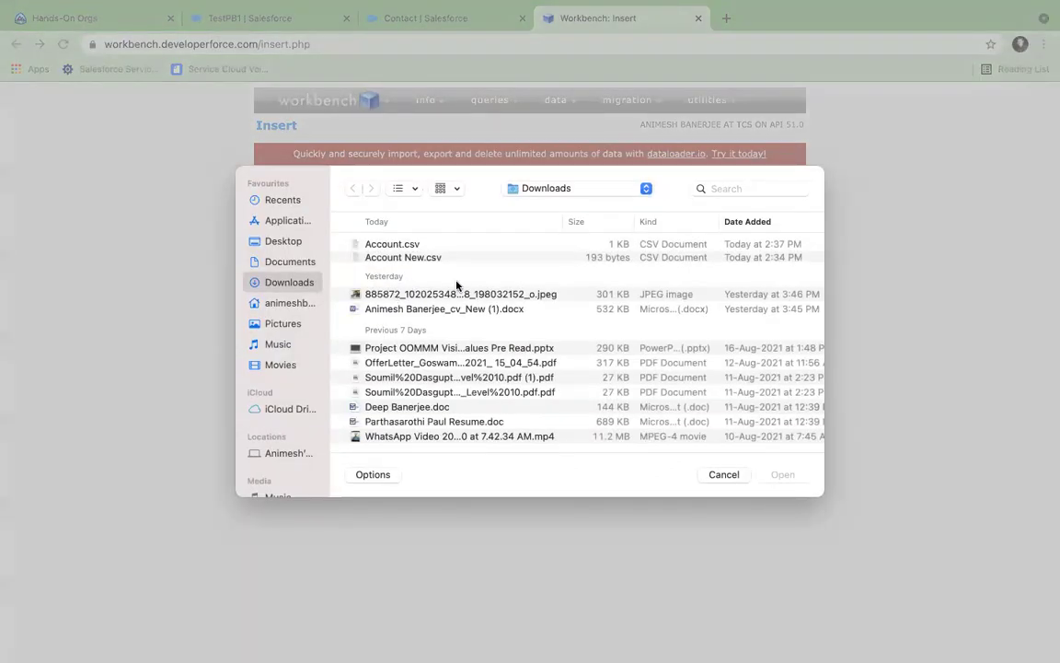
left_click(724, 188)
type("cpom")
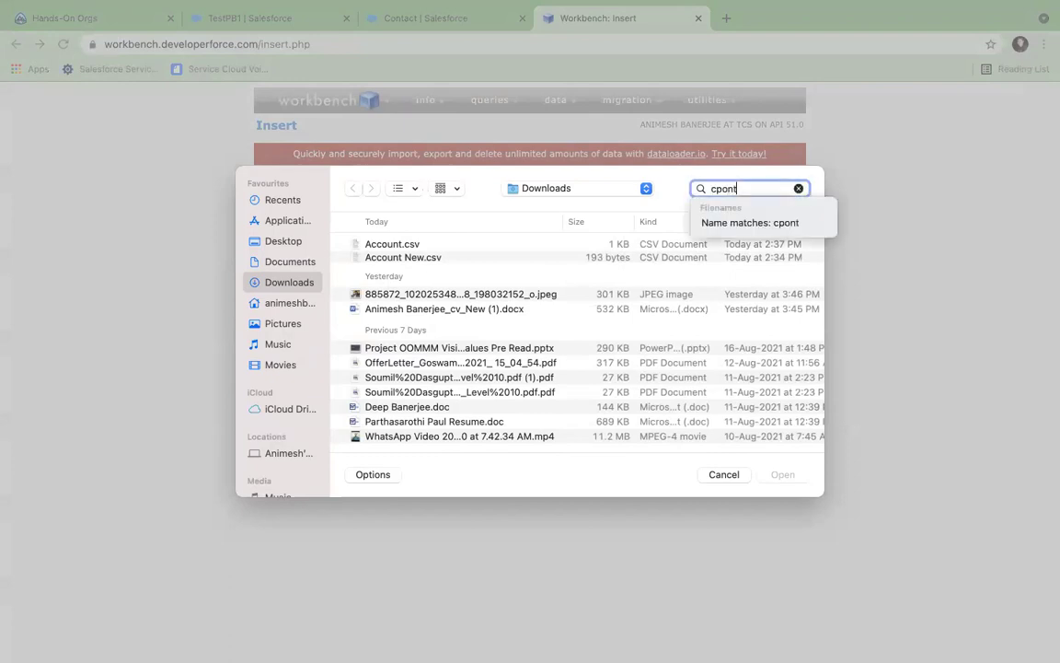
key("BackSpace")
key("BackSpace")
key("BackSpace")
type("ontact")
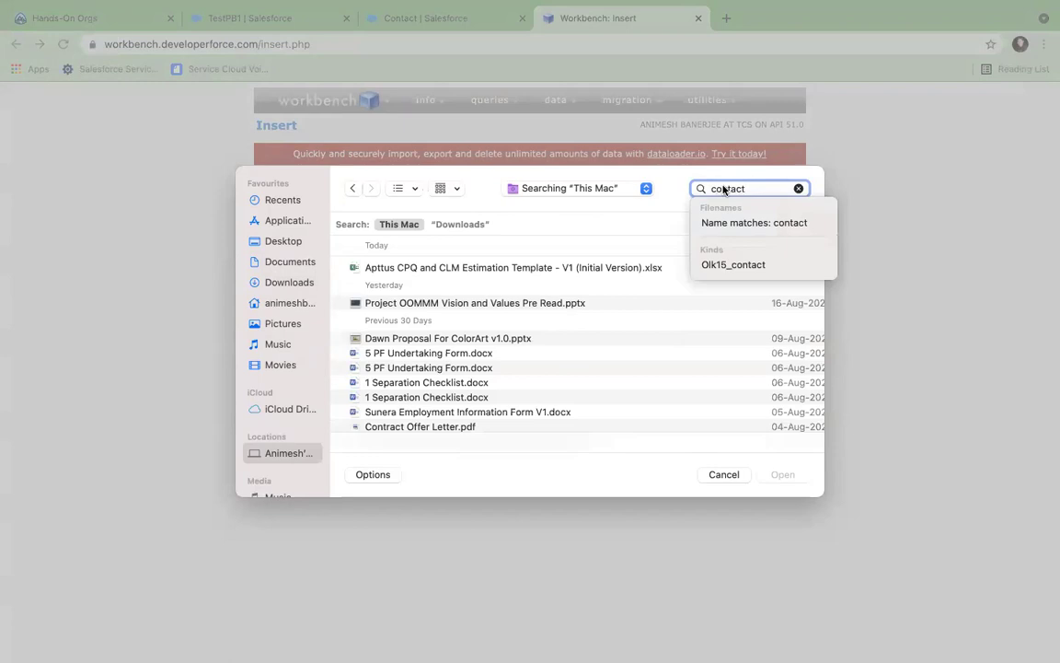
type("New")
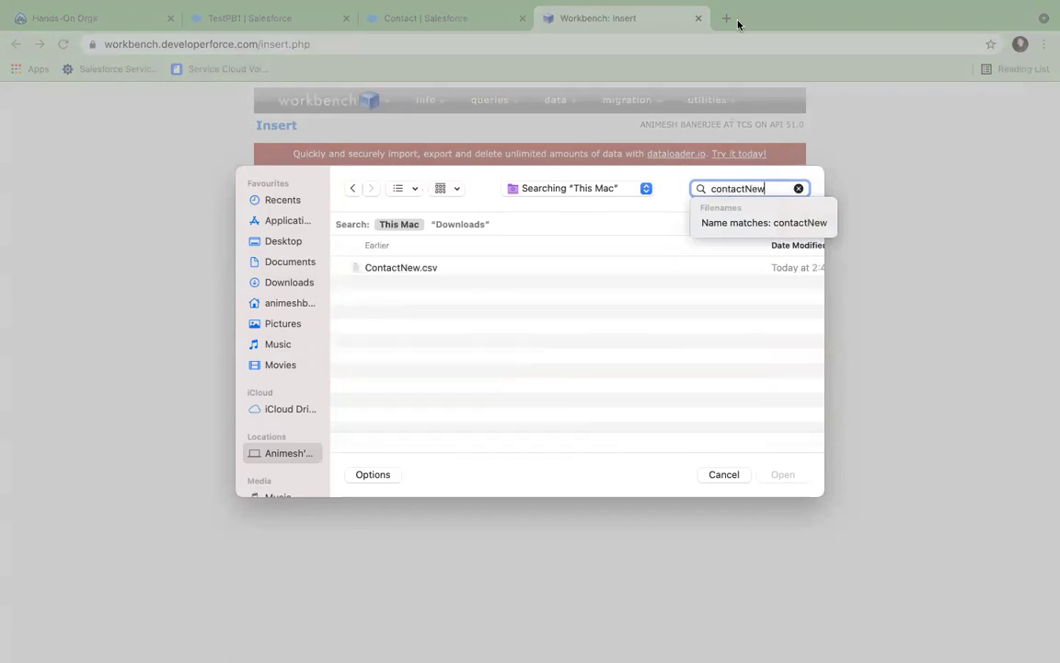
left_click(426, 267)
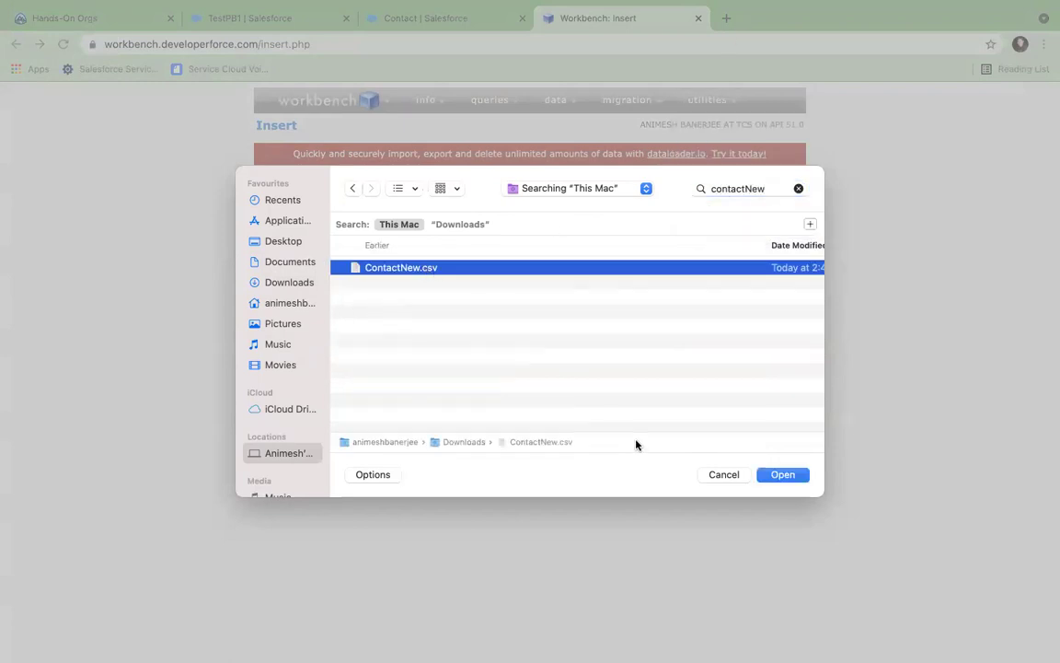
left_click(782, 475)
left_click(272, 295)
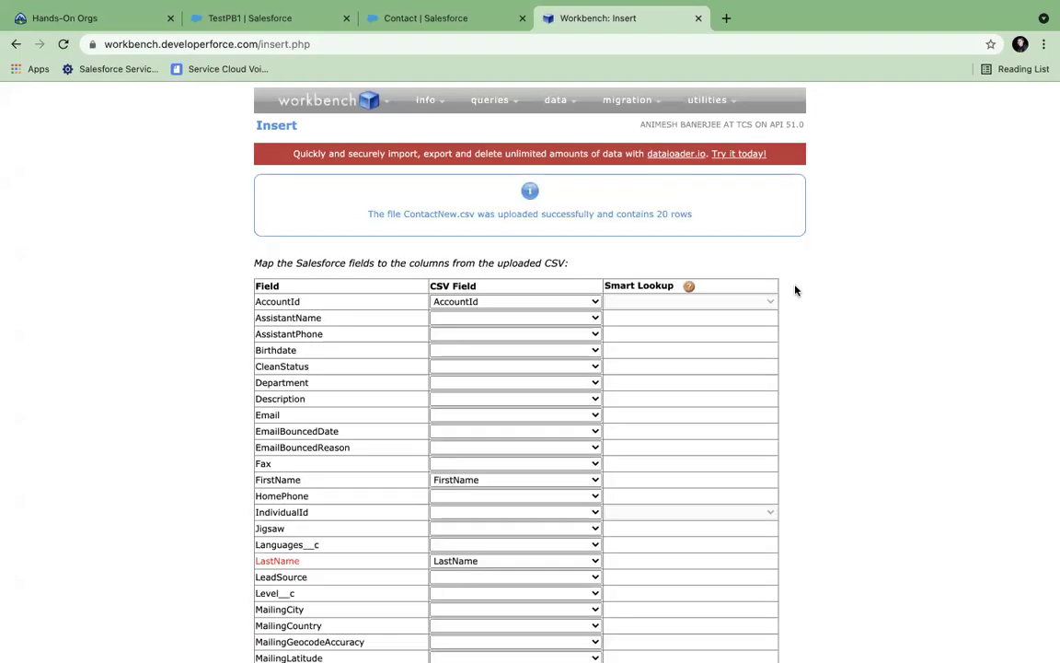
Map the AccountId, FirstName and LastName fields to the matching CSV columns and confirm the Contact insert
scroll(841, 342, "down", 1)
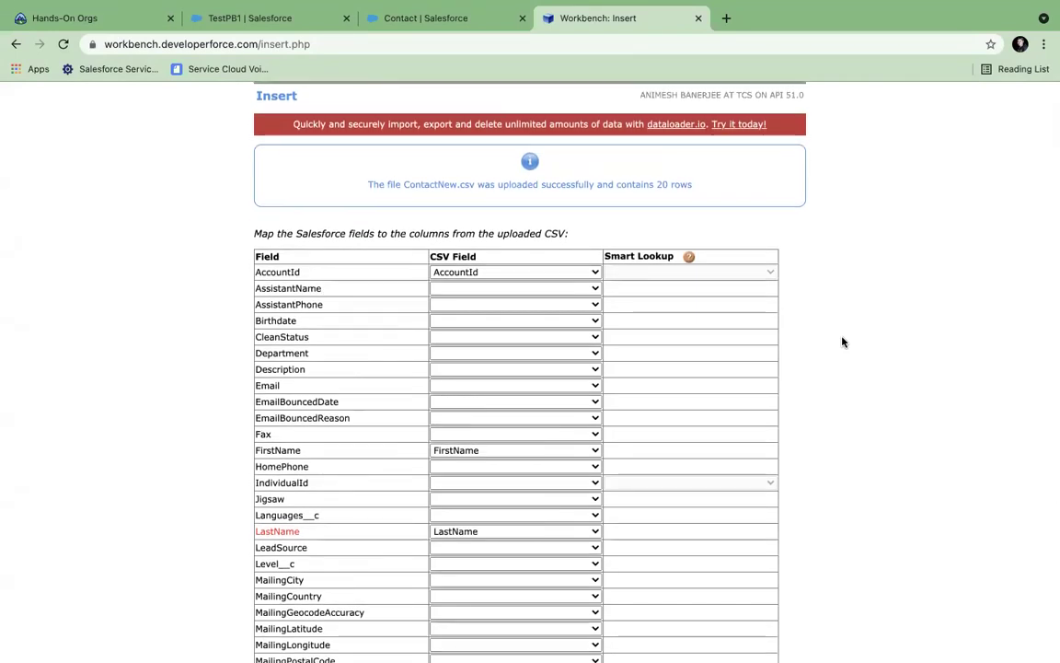
scroll(840, 344, "down", 3)
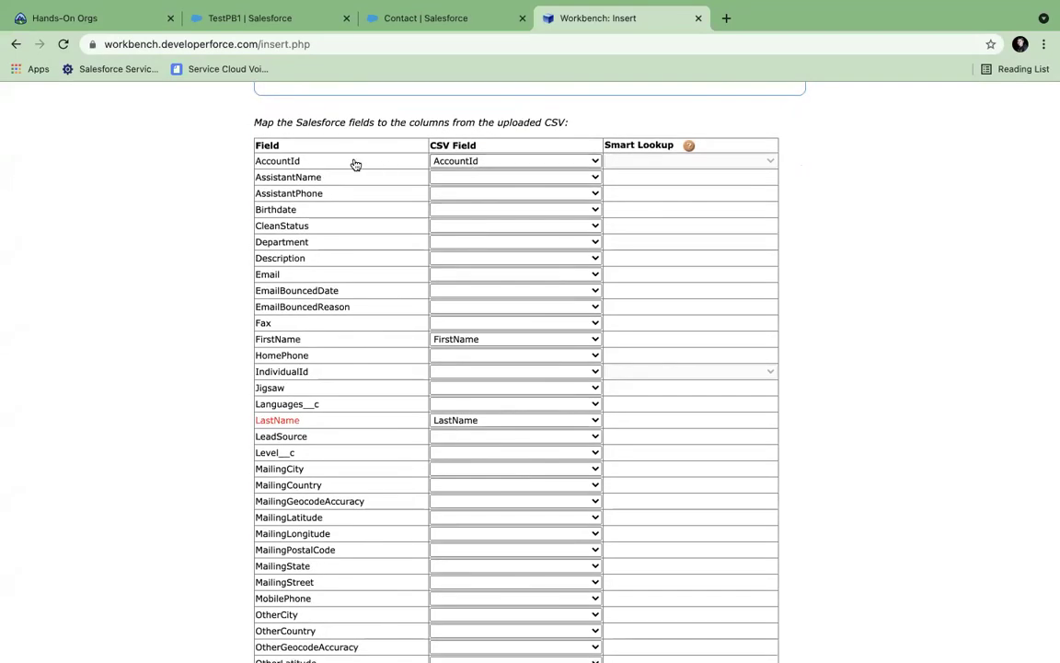
left_click(475, 162)
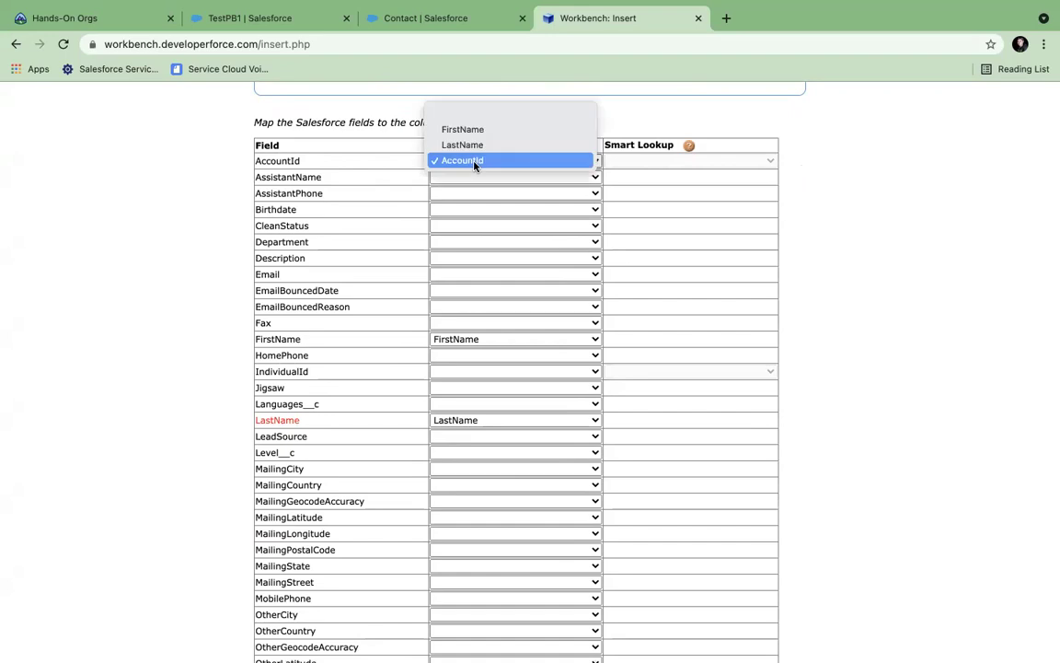
left_click(475, 162)
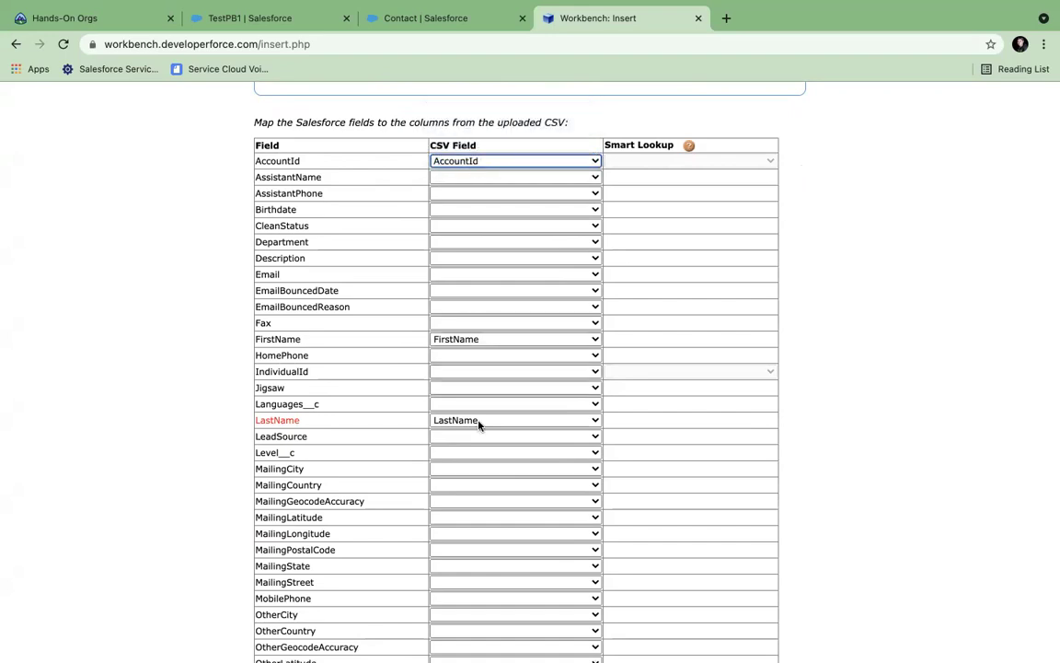
left_click_drag(303, 424, 252, 421)
left_click(255, 423)
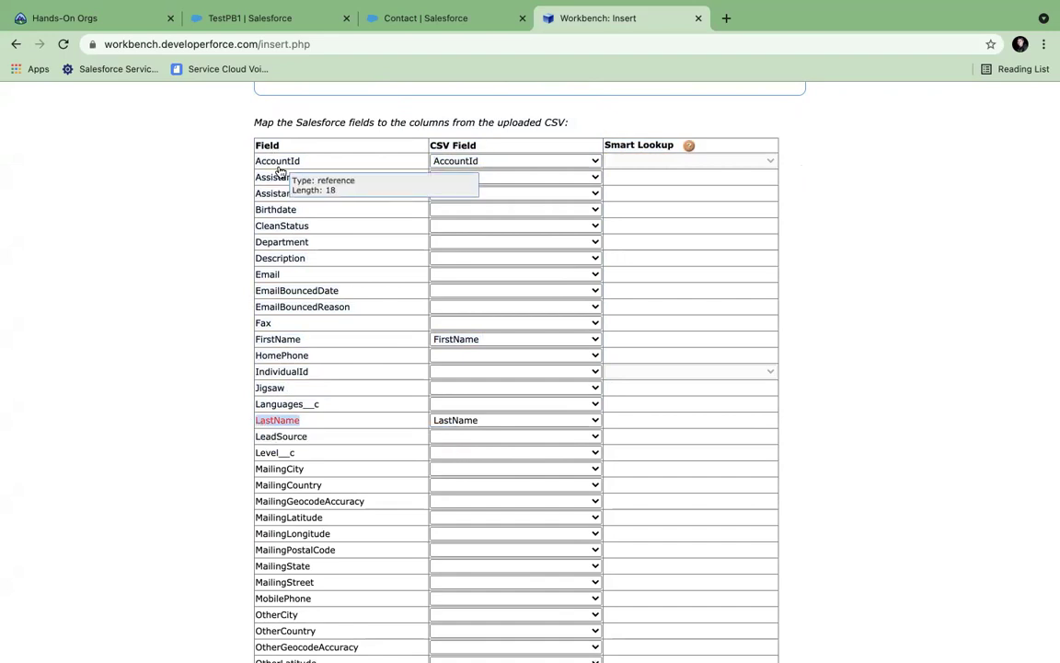
scroll(189, 276, "down", 5)
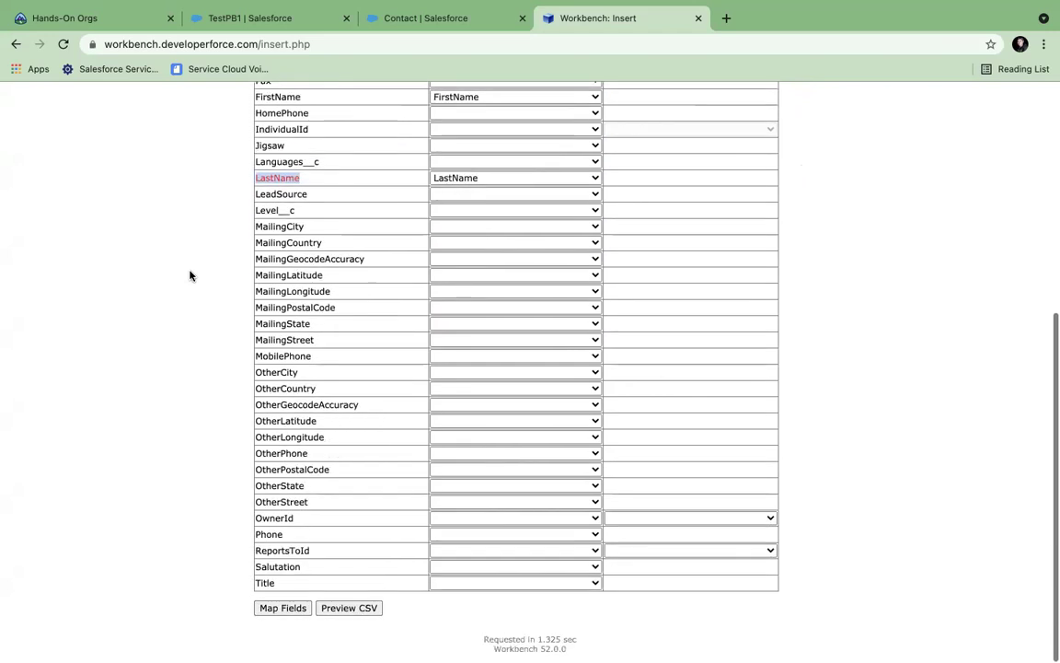
left_click(280, 608)
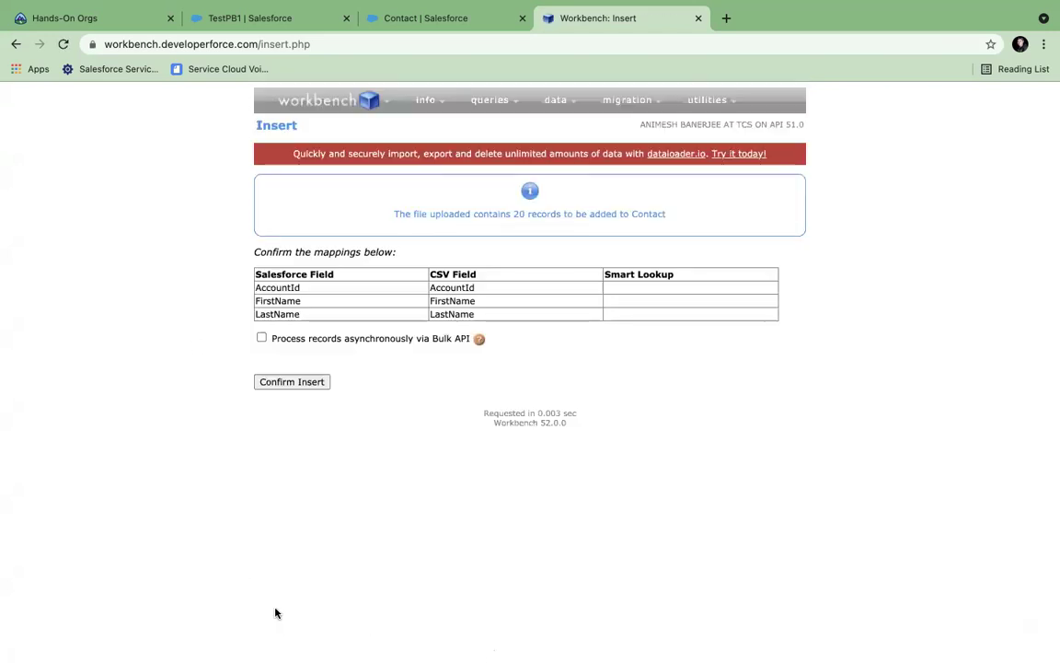
left_click(294, 385)
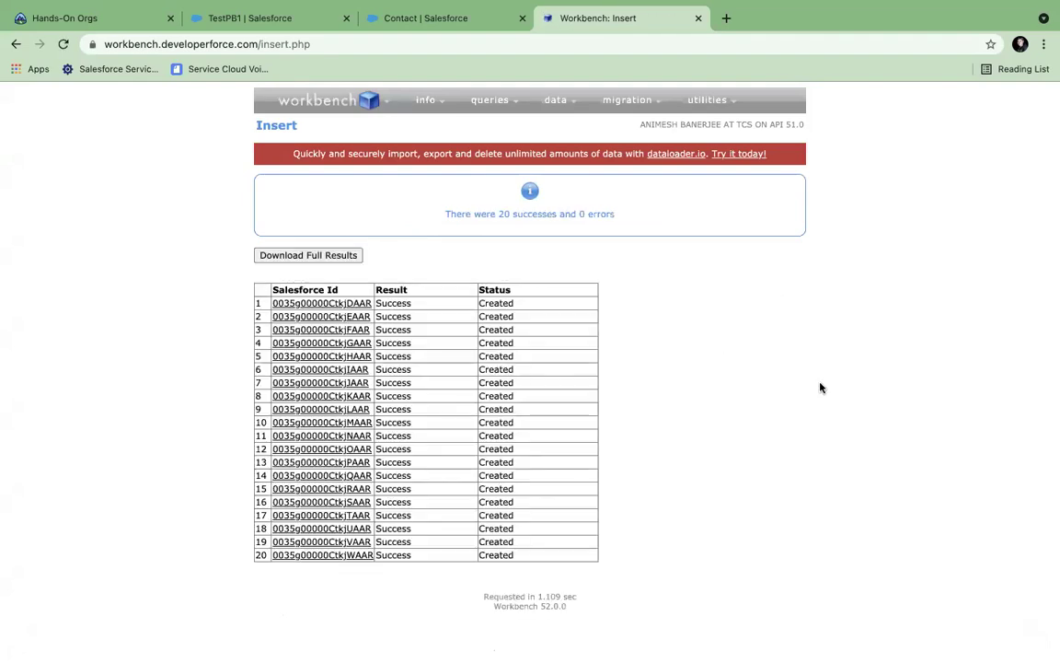
Reload the TestPB1 account page in Salesforce and view the full list of its related contacts
mouse_move(166, 5)
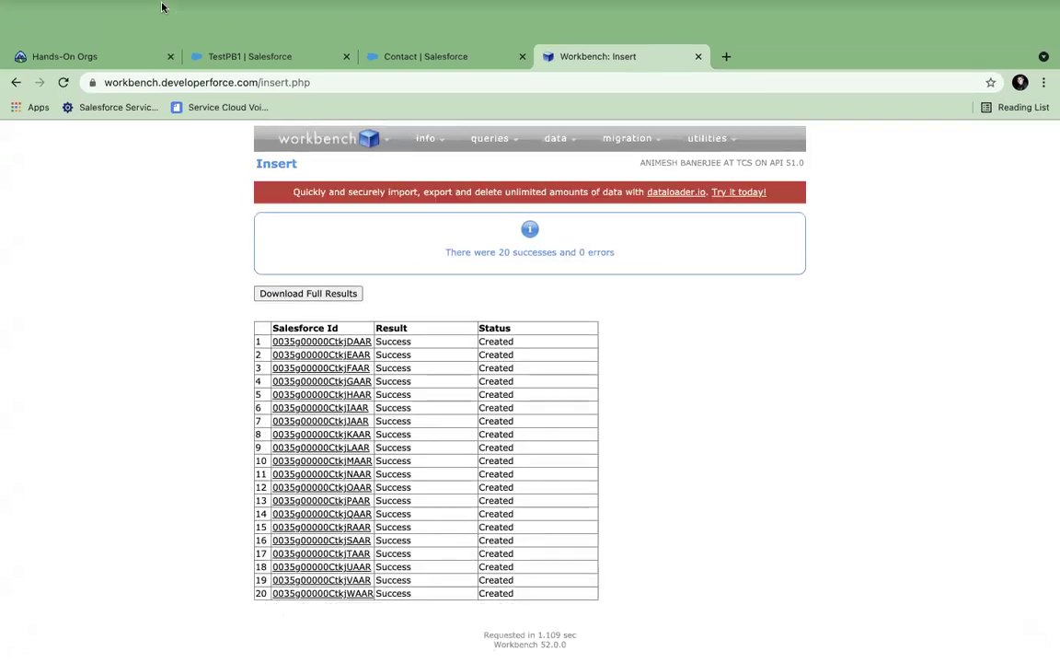
left_click(267, 56)
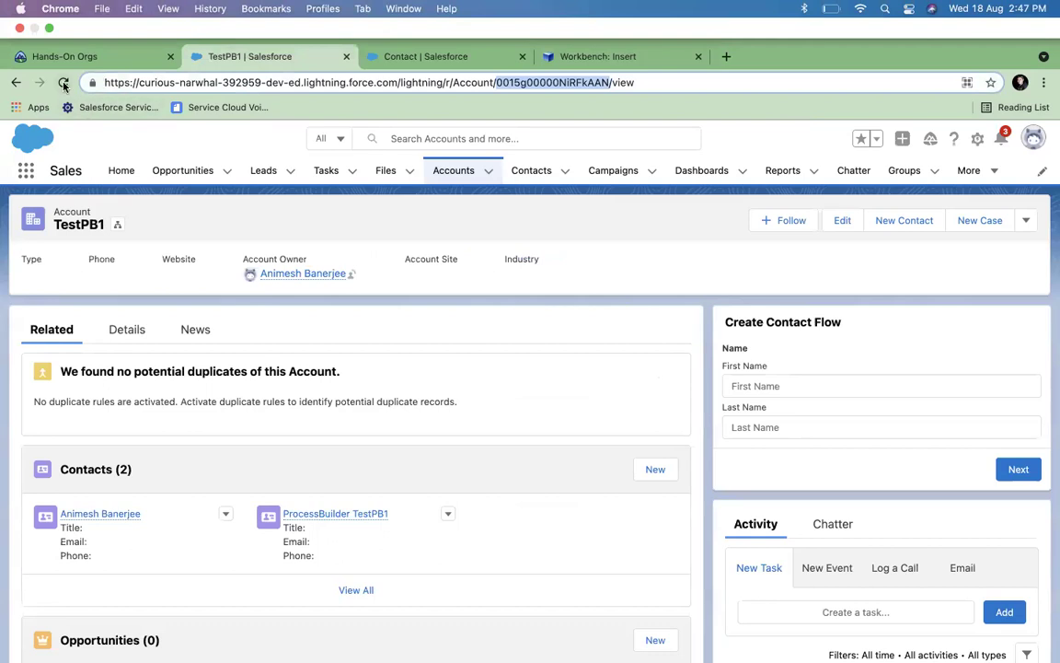
left_click(63, 82)
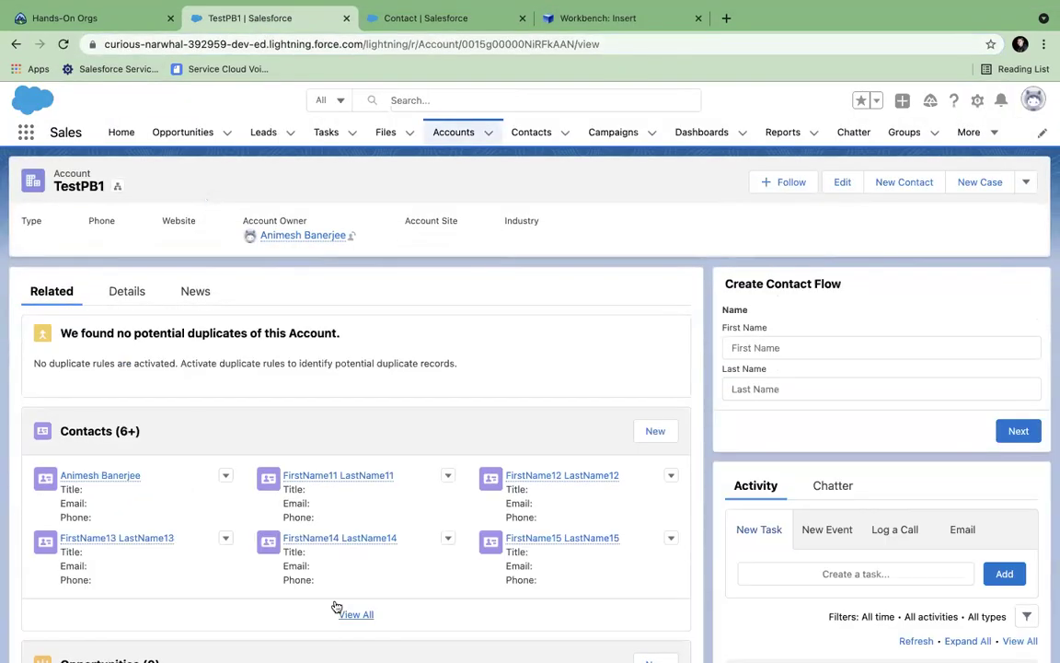
left_click(356, 615)
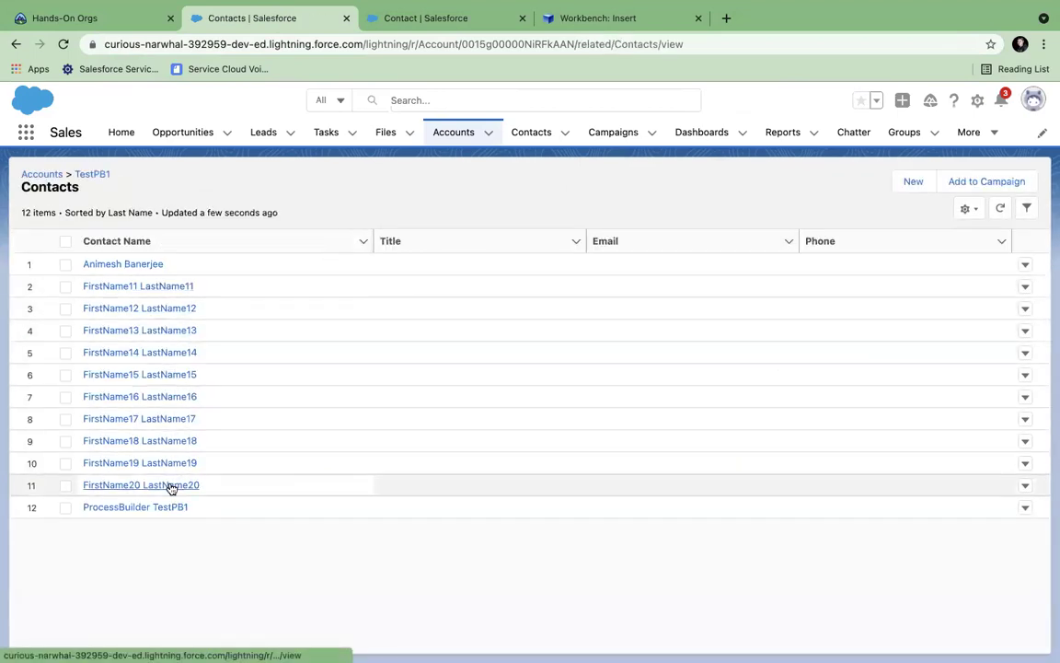
Go back to the accounts list, open the FlowTest account and view the full list of its related contacts
left_click(448, 135)
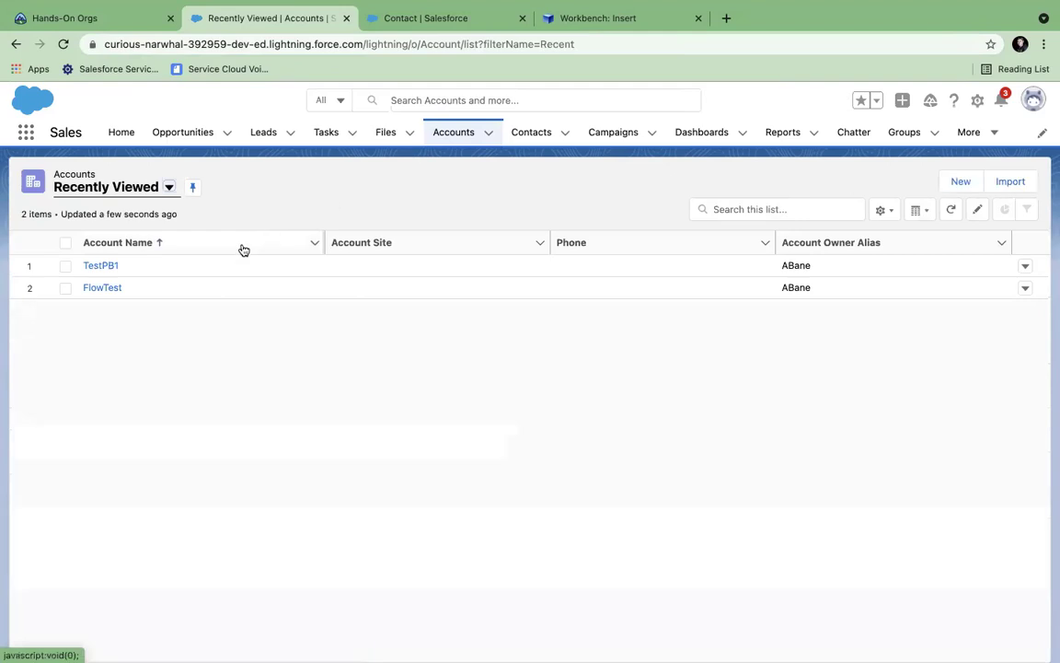
left_click(101, 266)
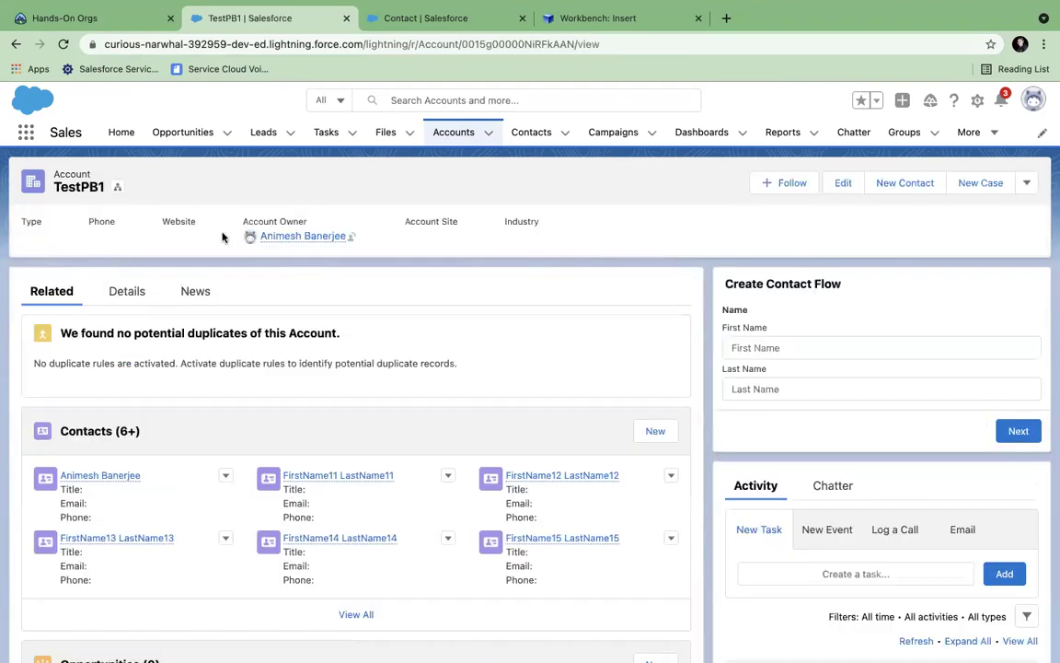
left_click(464, 133)
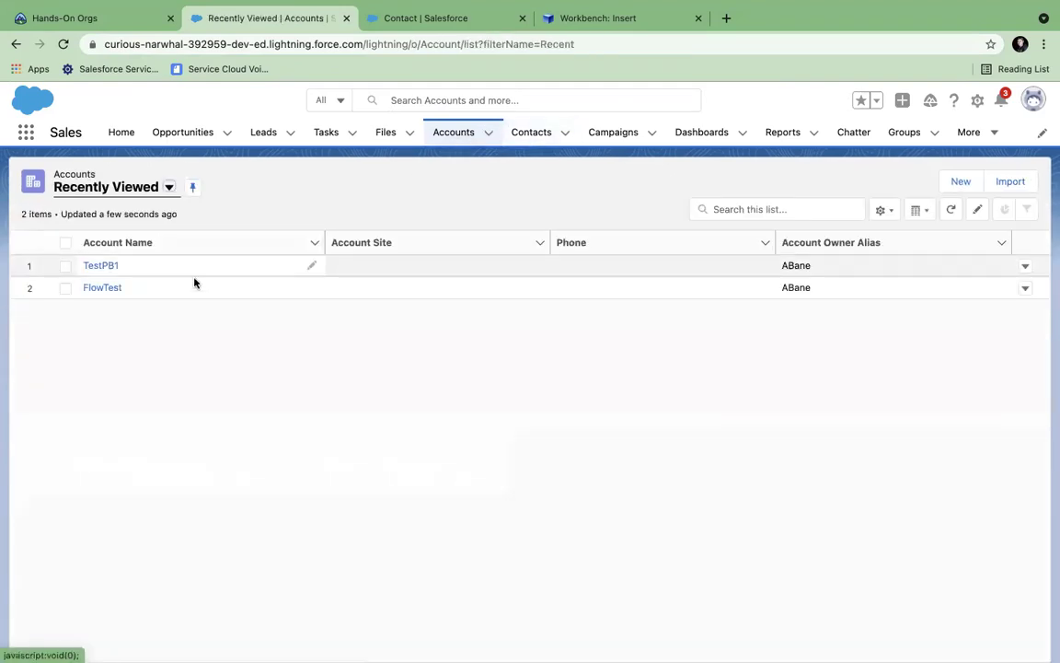
left_click(101, 289)
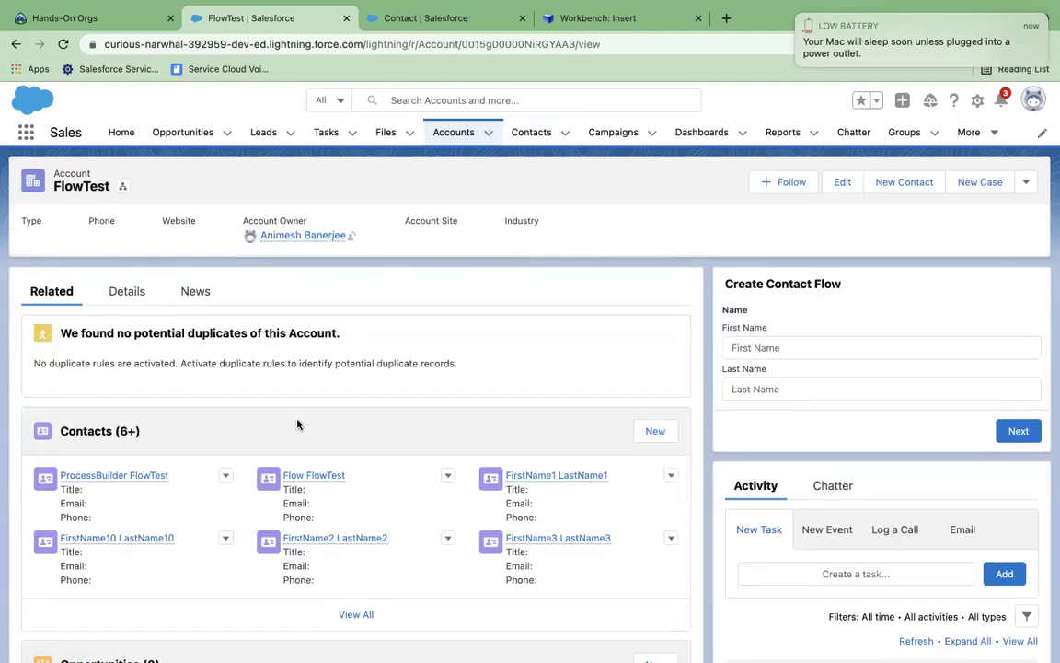
left_click(346, 615)
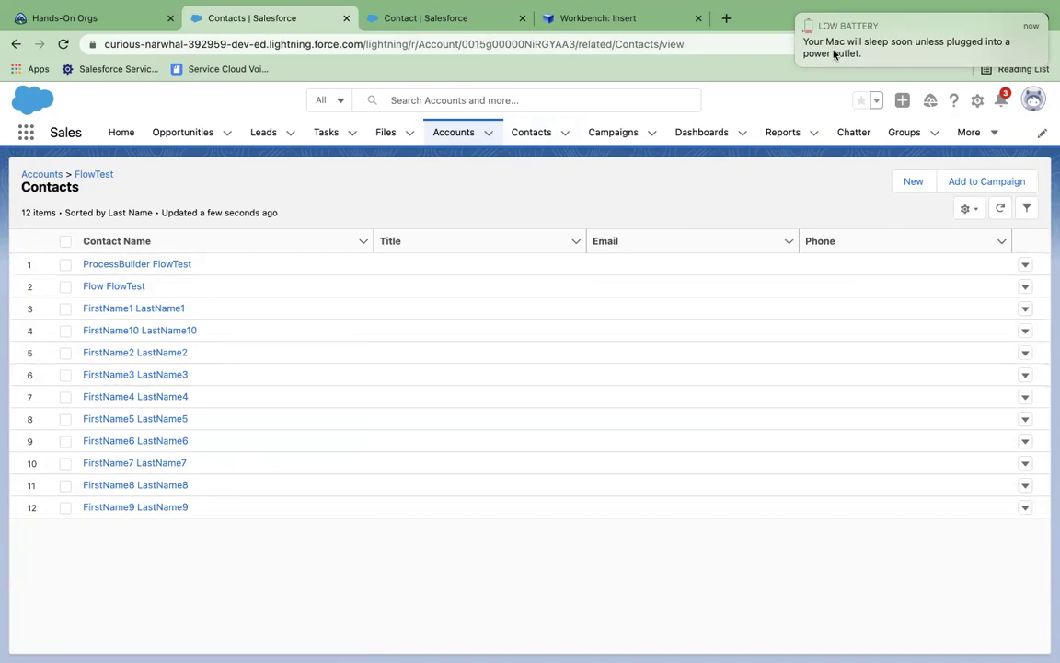
left_click(798, 16)
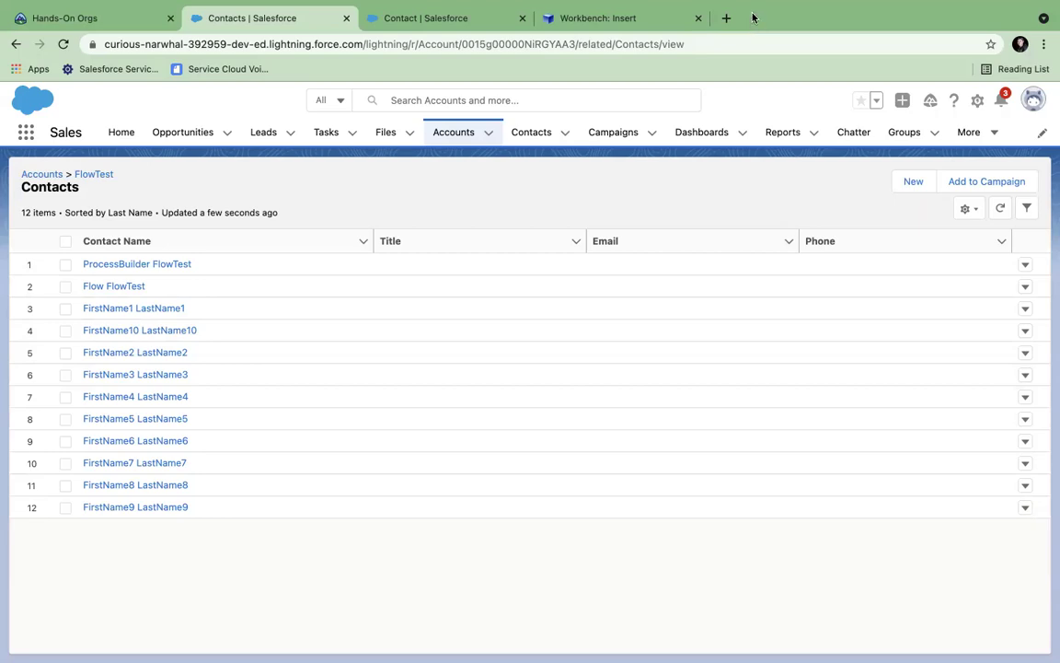
mouse_move(756, 5)
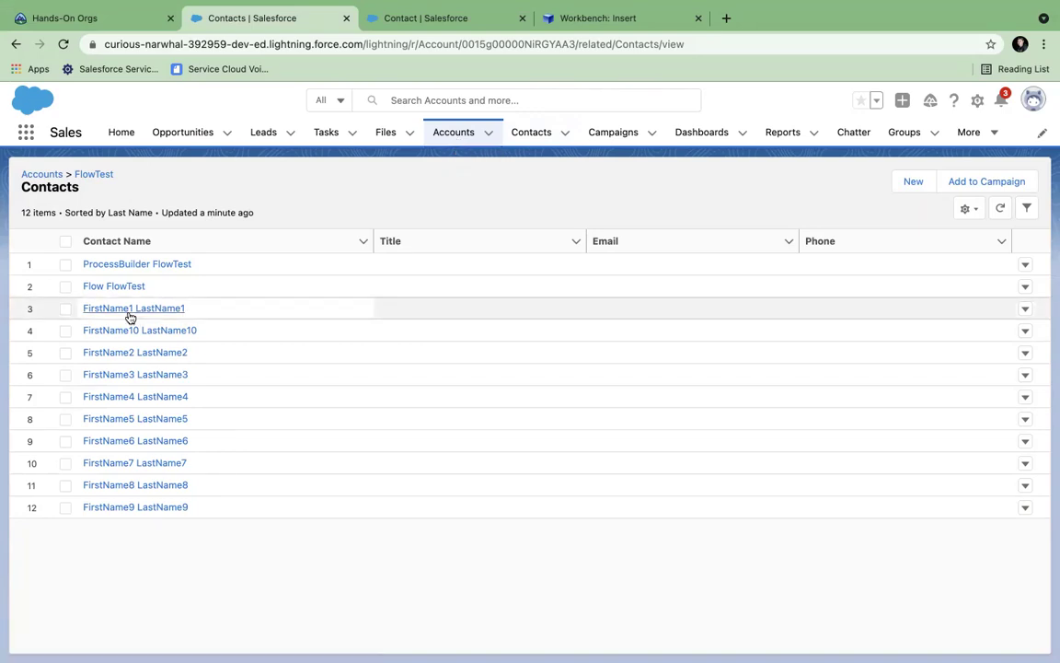
Return to the accounts list and show the All Accounts list view
left_click(422, 28)
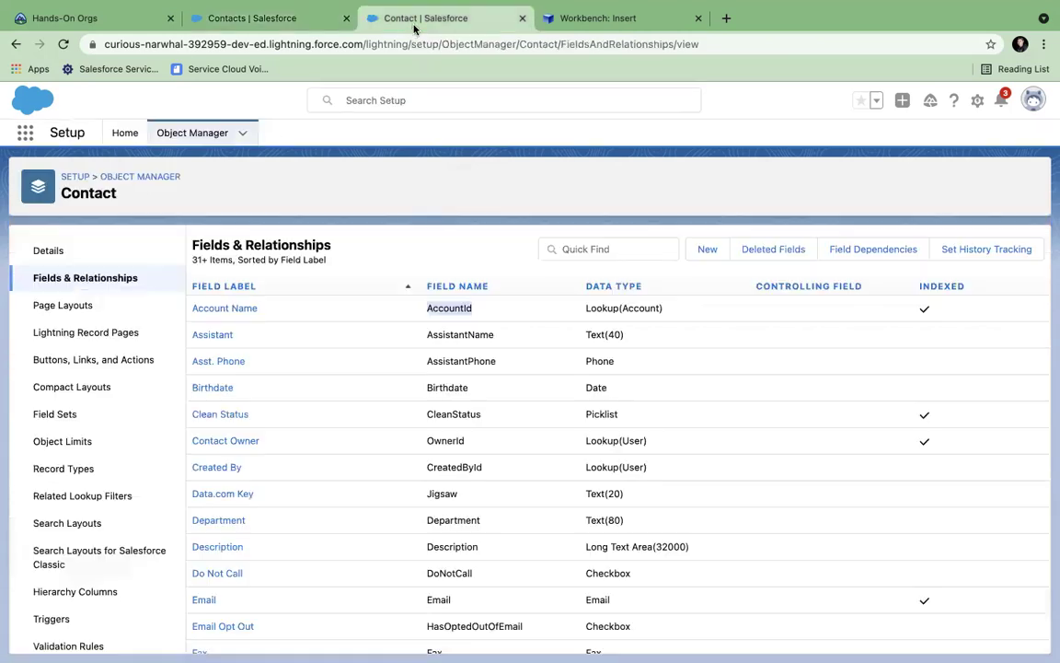
left_click(184, 26)
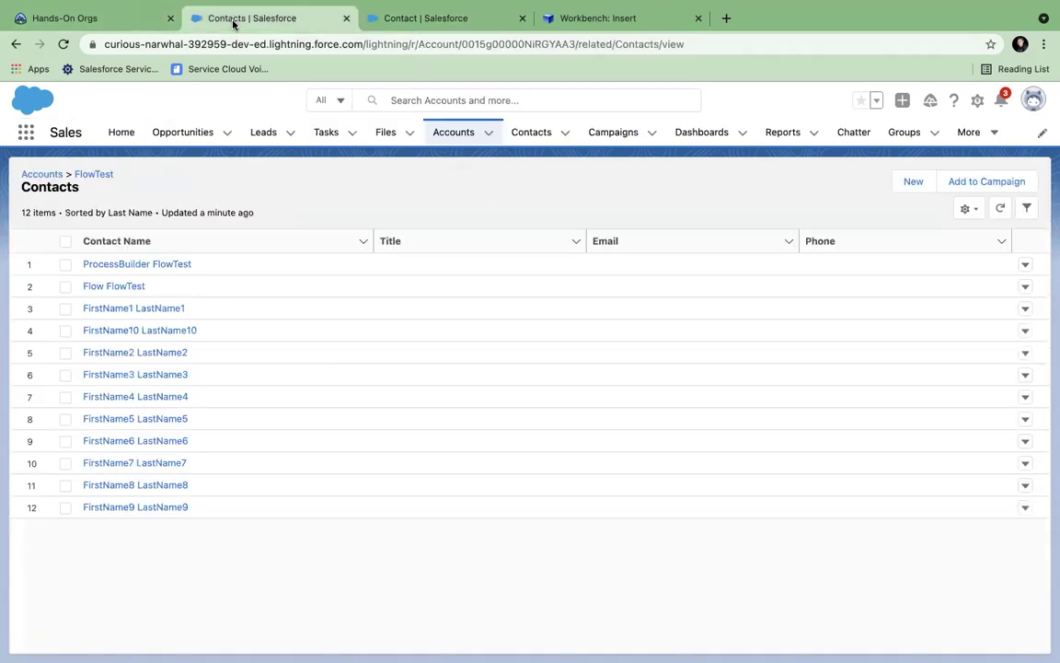
left_click(455, 135)
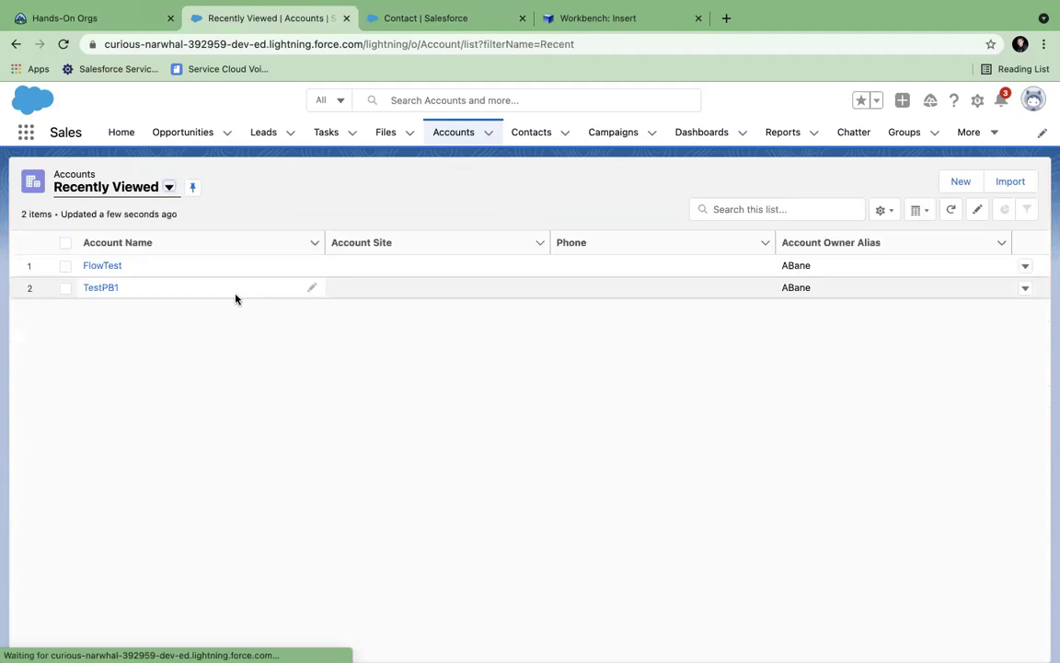
left_click(170, 187)
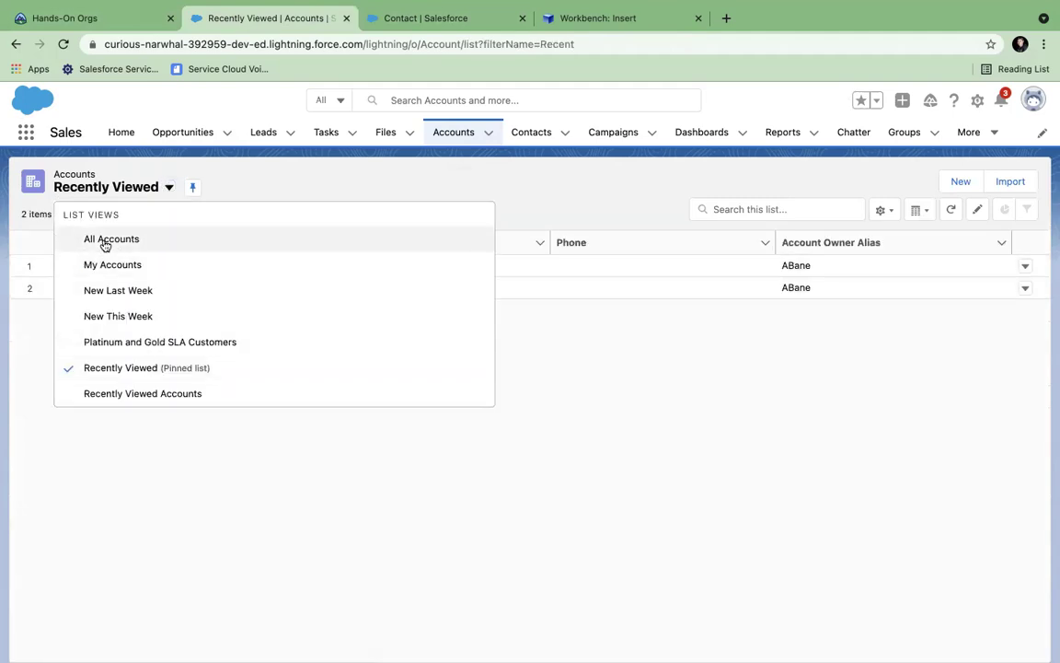
left_click(104, 240)
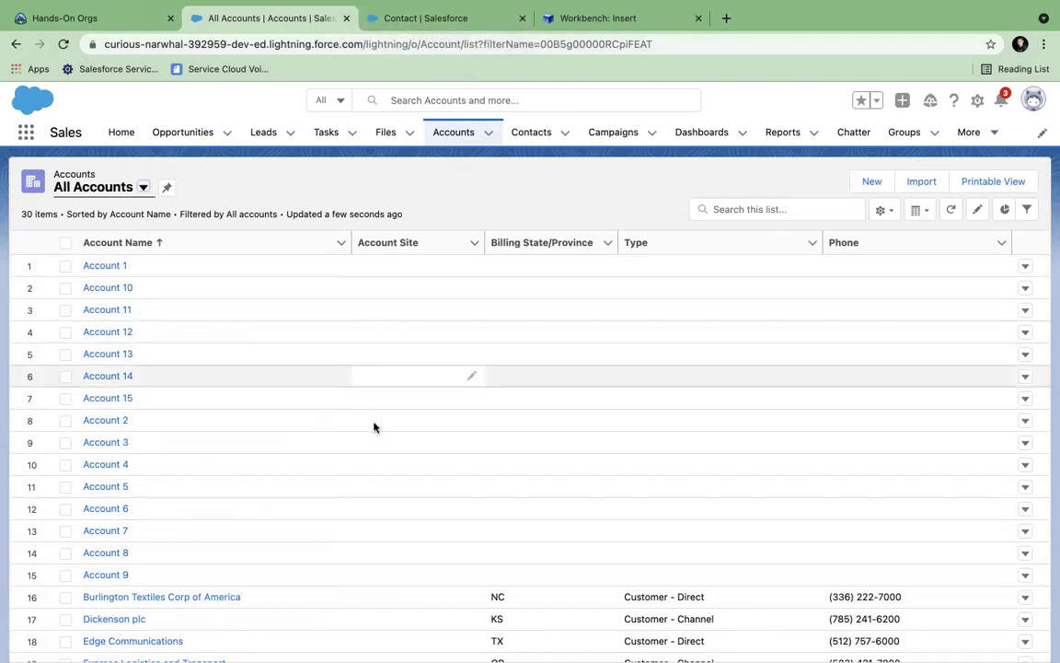
Switch to Excel, close the ContactNew workbook and bring up the Downloads folder in Finder
mouse_move(432, 649)
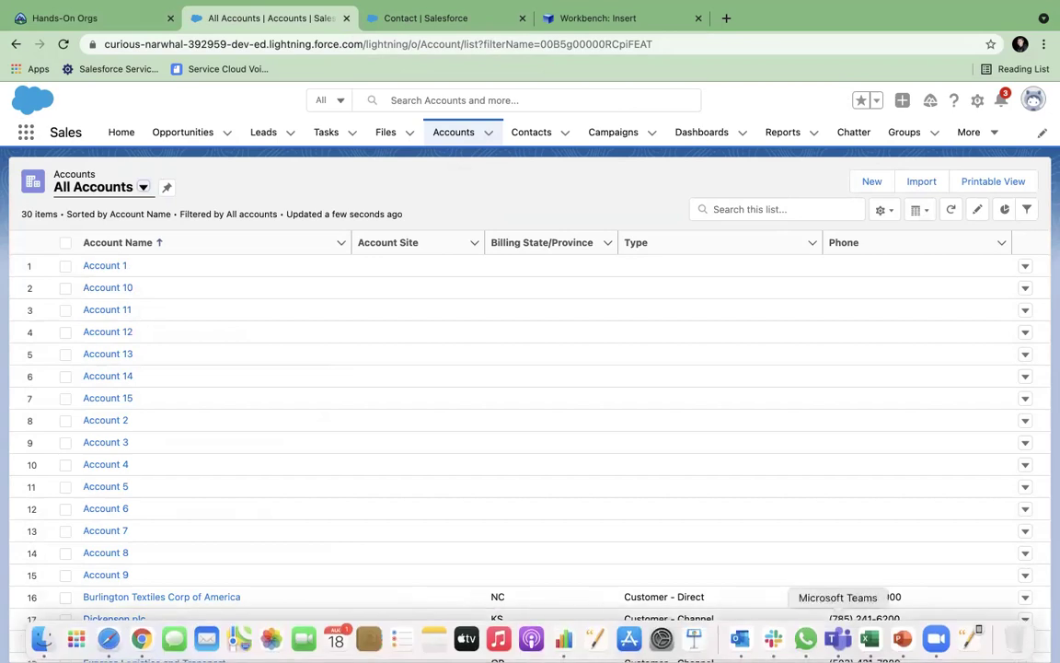
left_click(870, 638)
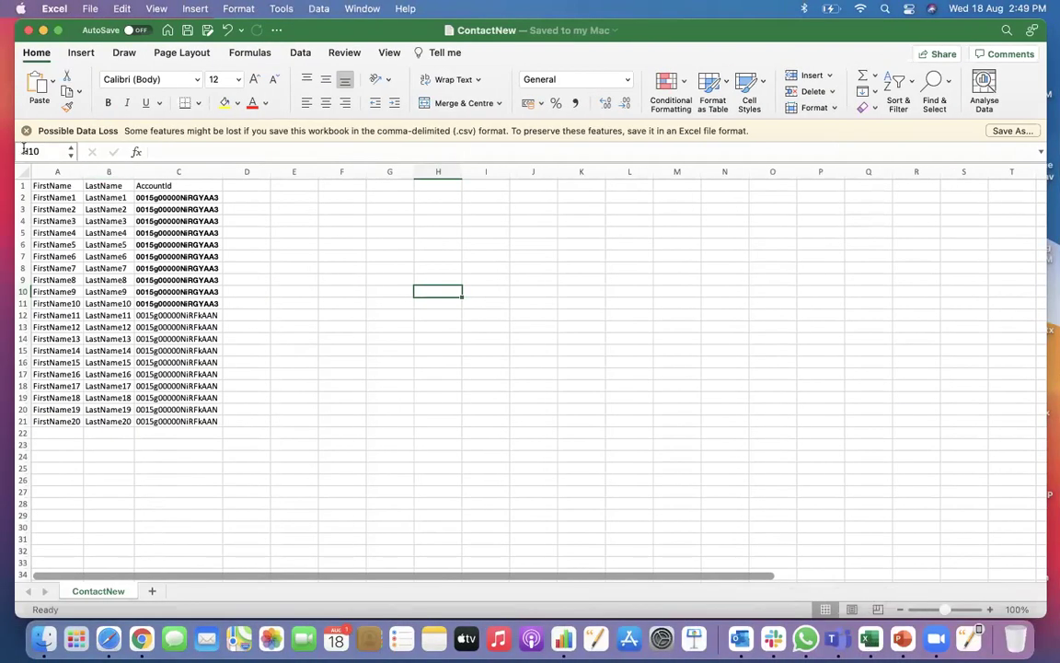
left_click(28, 30)
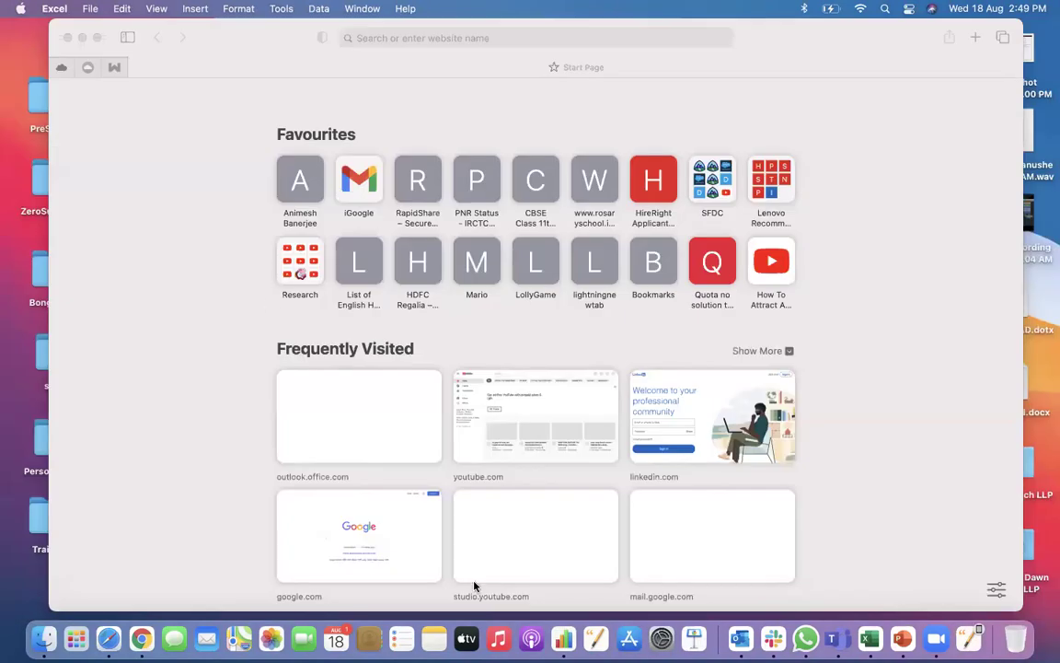
left_click(44, 637)
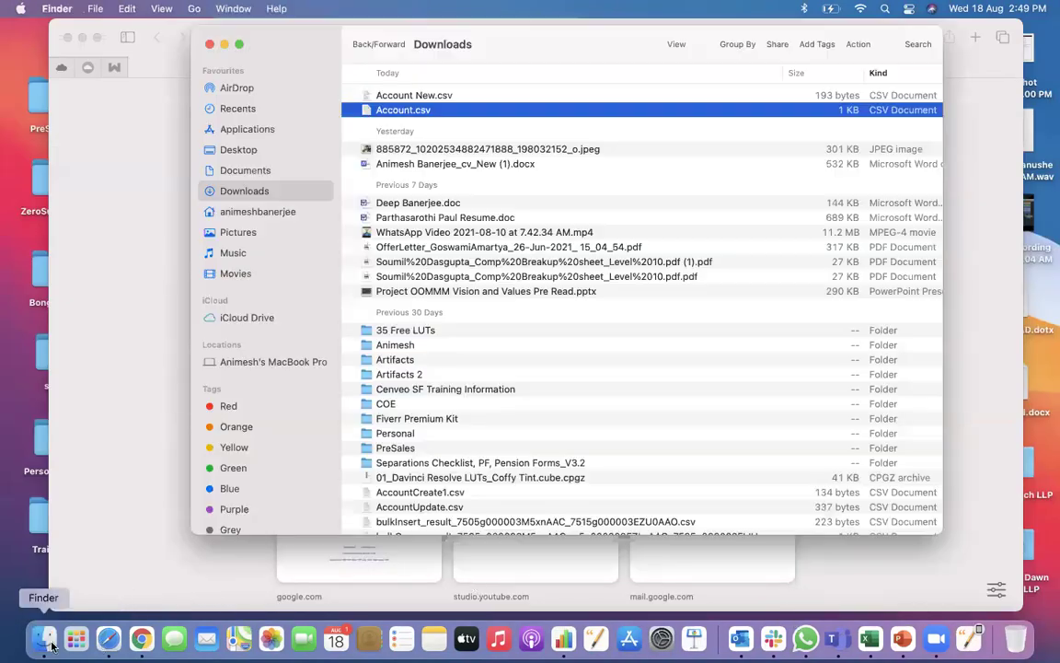
double_click(415, 111)
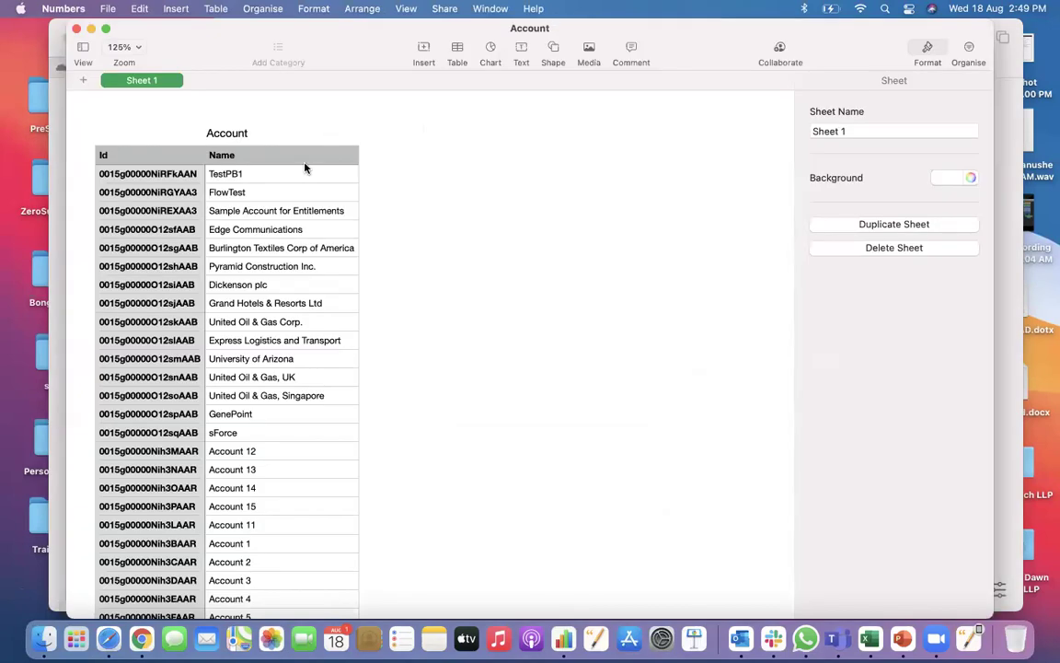
scroll(358, 302, "down", 5)
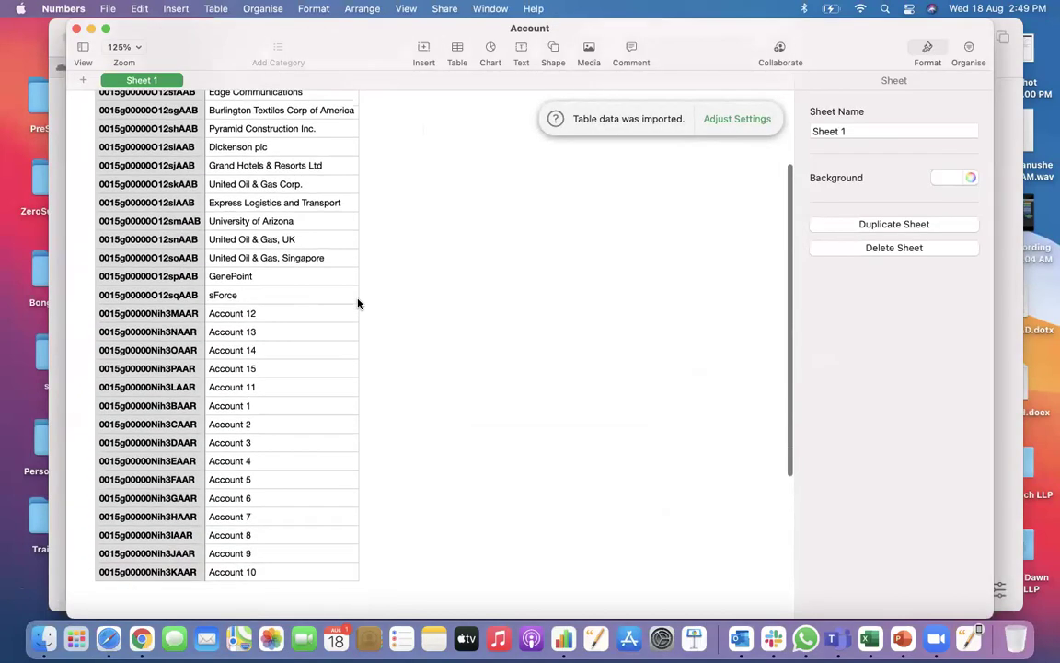
left_click(76, 28)
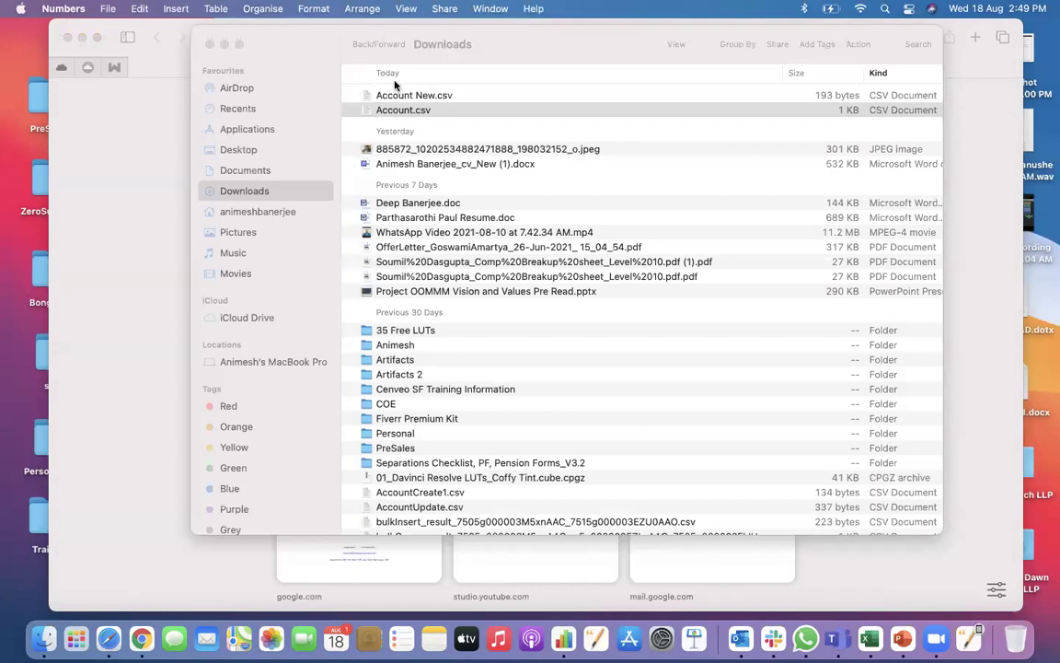
Open Account.csv from Downloads in Excel and fit the widths of the Id and Name columns to their contents
right_click(393, 108)
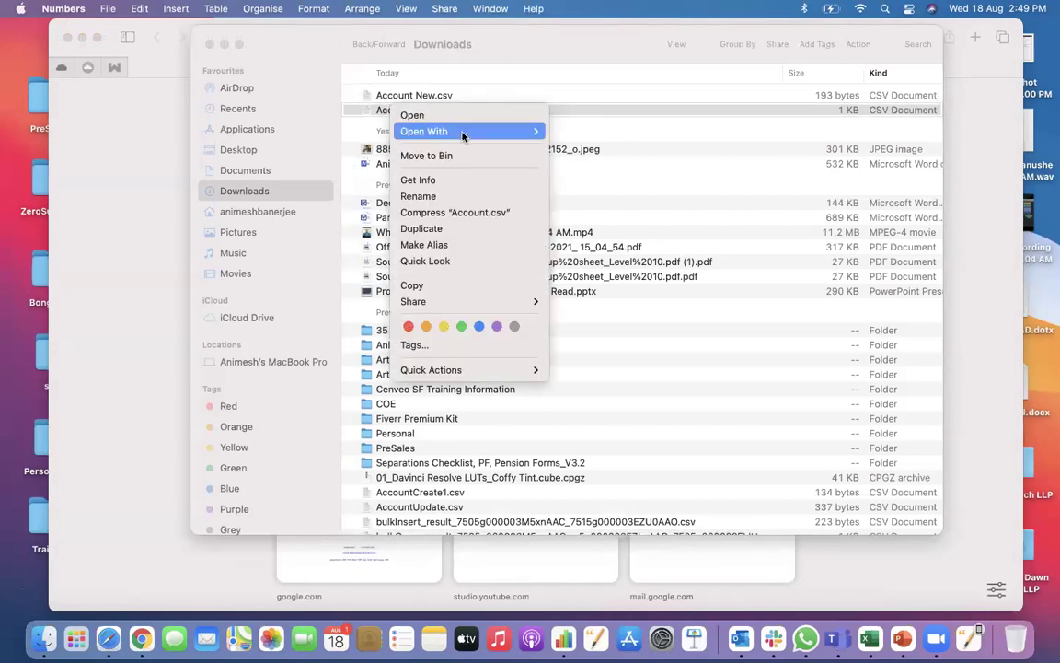
mouse_move(463, 137)
left_click(589, 173)
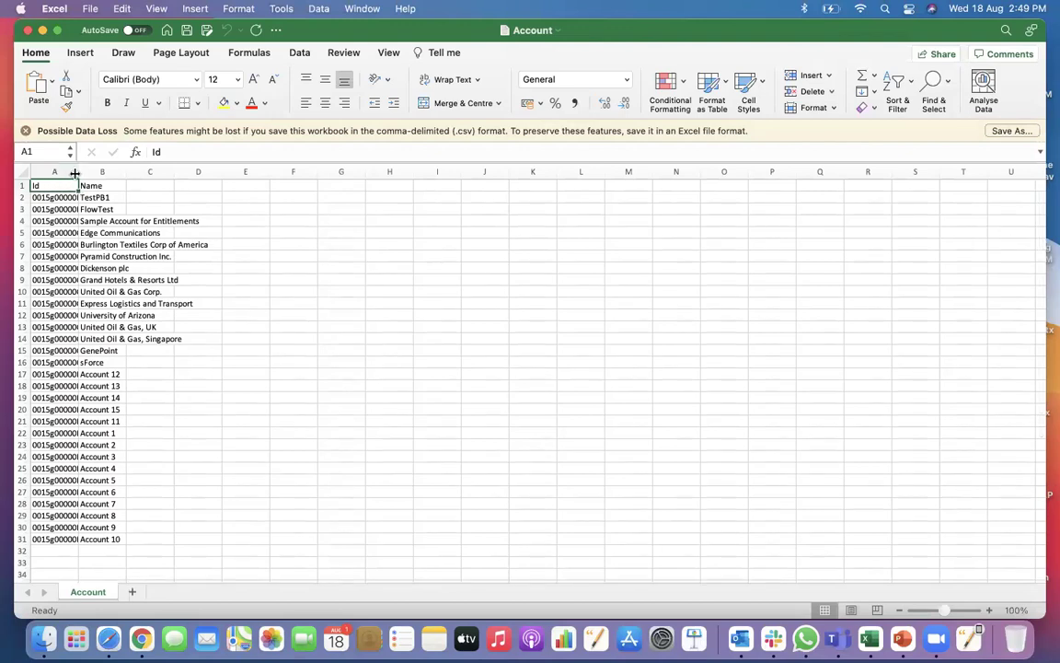
double_click(77, 173)
double_click(169, 173)
Change the account names in B17 to B21 to Account 120, Account 130, Account 140, Account 150 and Account 110
left_click(156, 370)
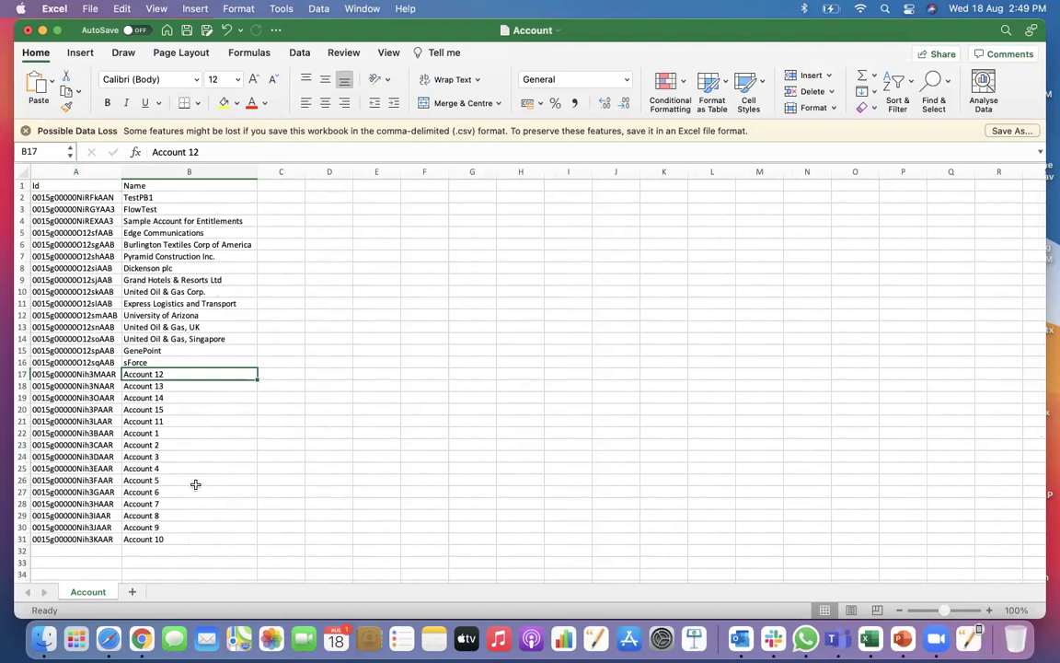
double_click(171, 372)
type("0")
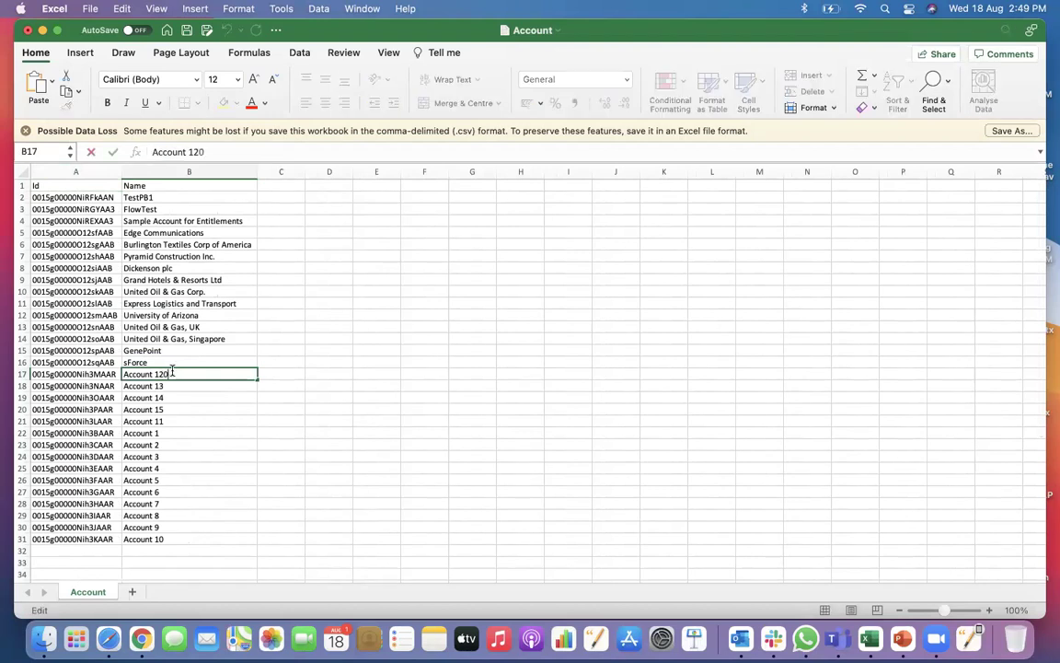
left_click(172, 386)
double_click(171, 385)
type("0")
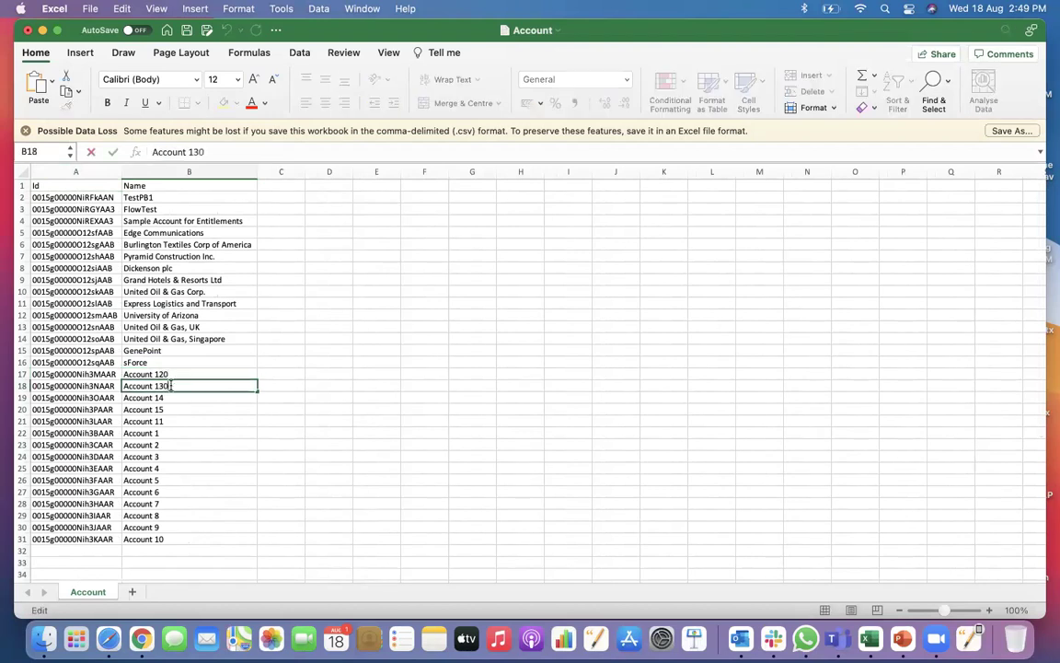
left_click(172, 396)
double_click(171, 396)
type("0")
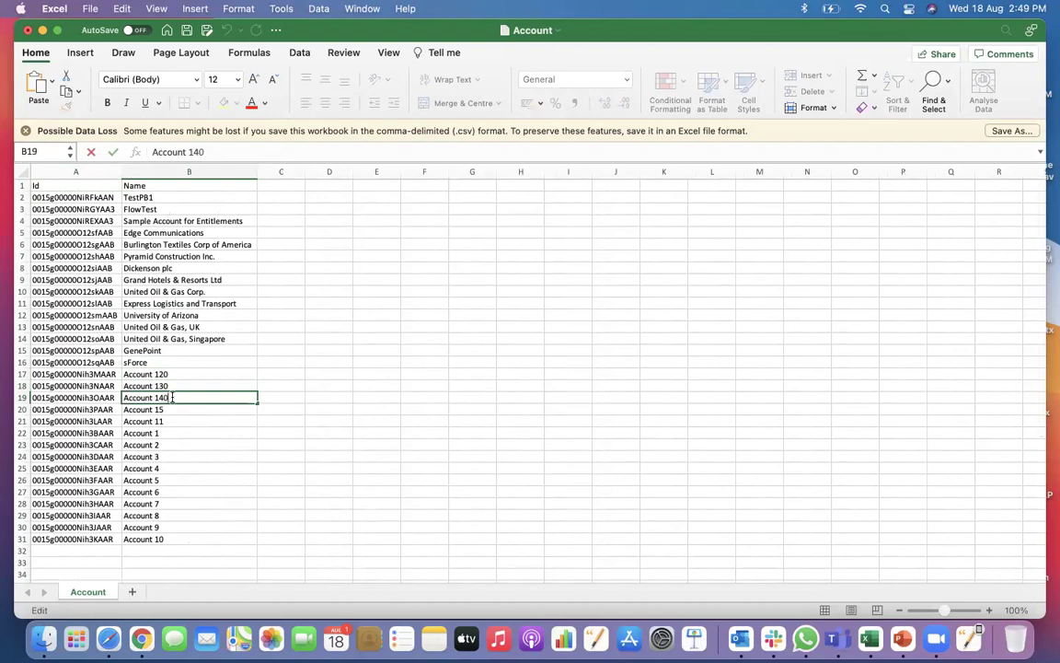
left_click(171, 408)
double_click(171, 409)
type("0")
left_click(170, 421)
double_click(170, 420)
type("0")
Set B22 to Account 10 and B23 to Account 20, and fill that series down to B31, ending at Account 100
left_click(178, 433)
double_click(178, 433)
type("0")
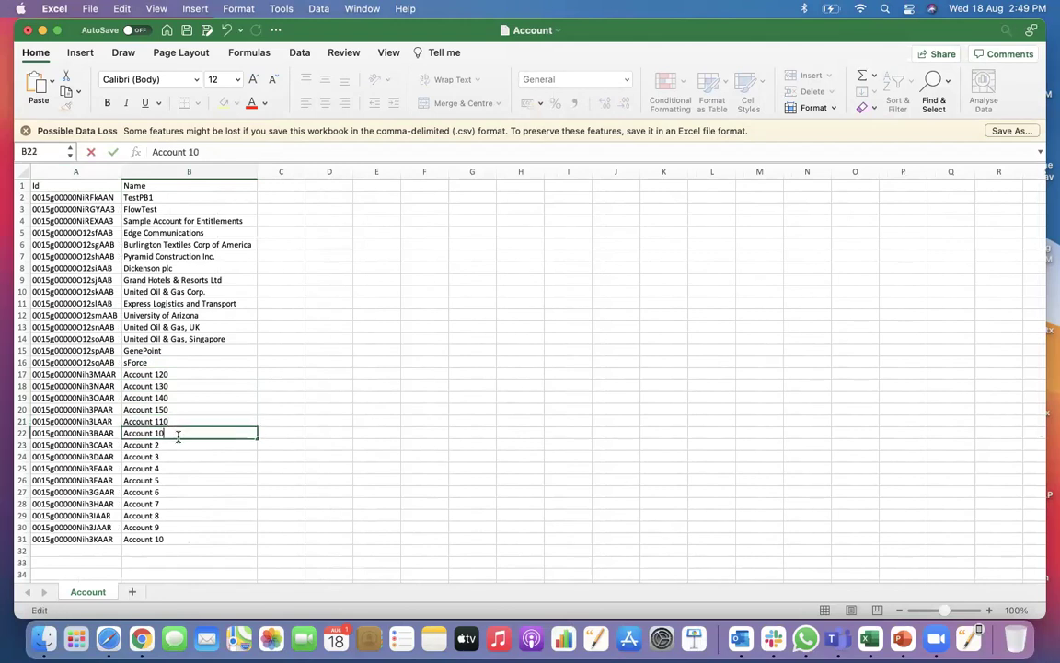
left_click(180, 452)
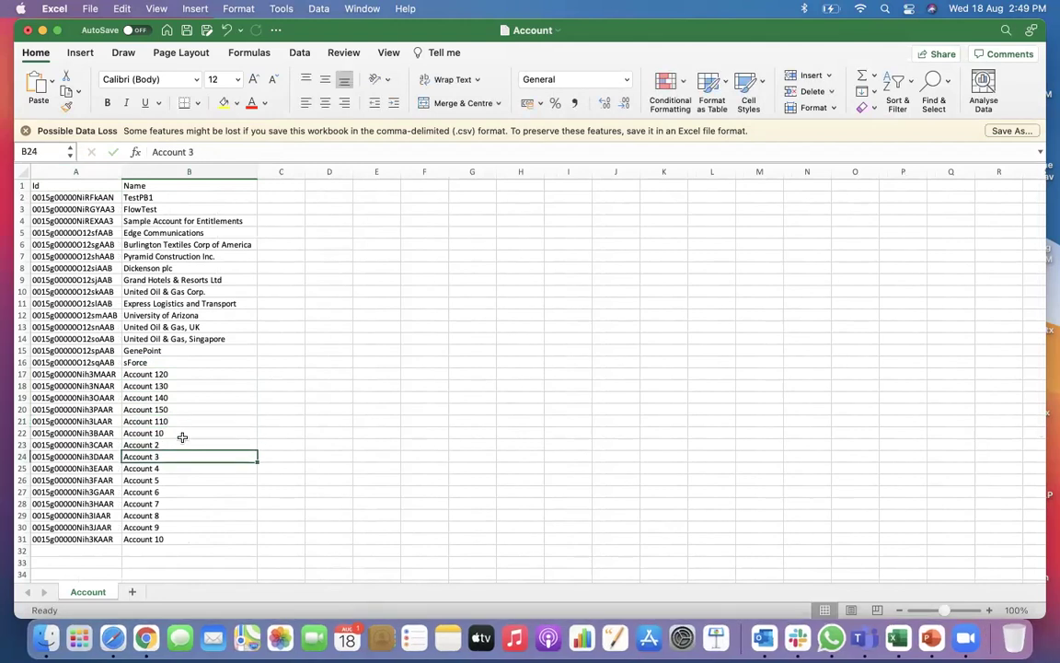
double_click(175, 446)
type("0")
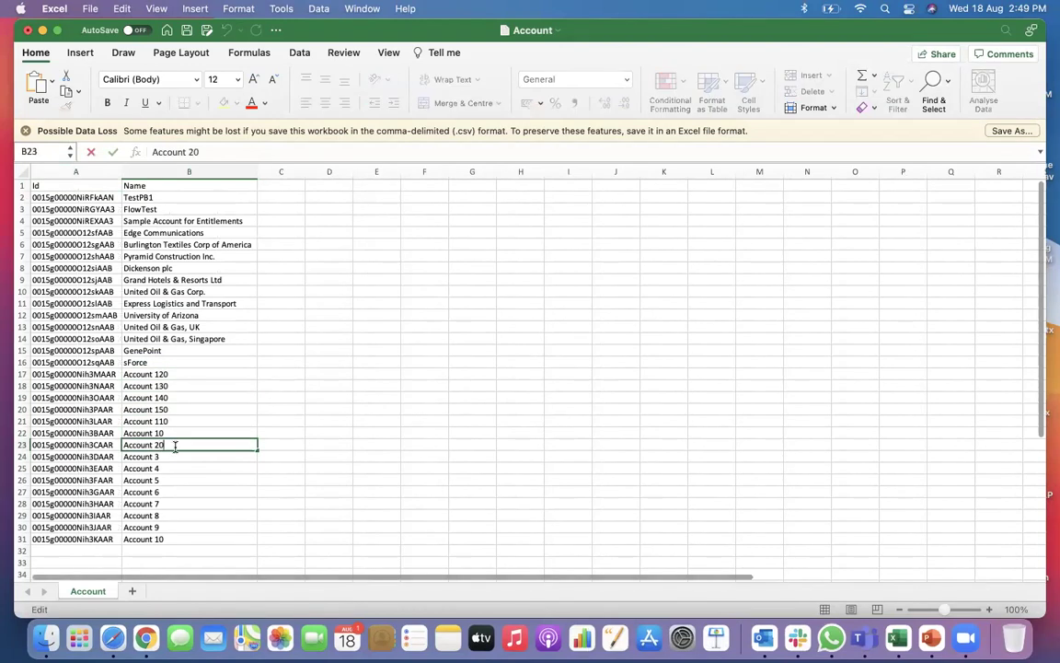
left_click(184, 434)
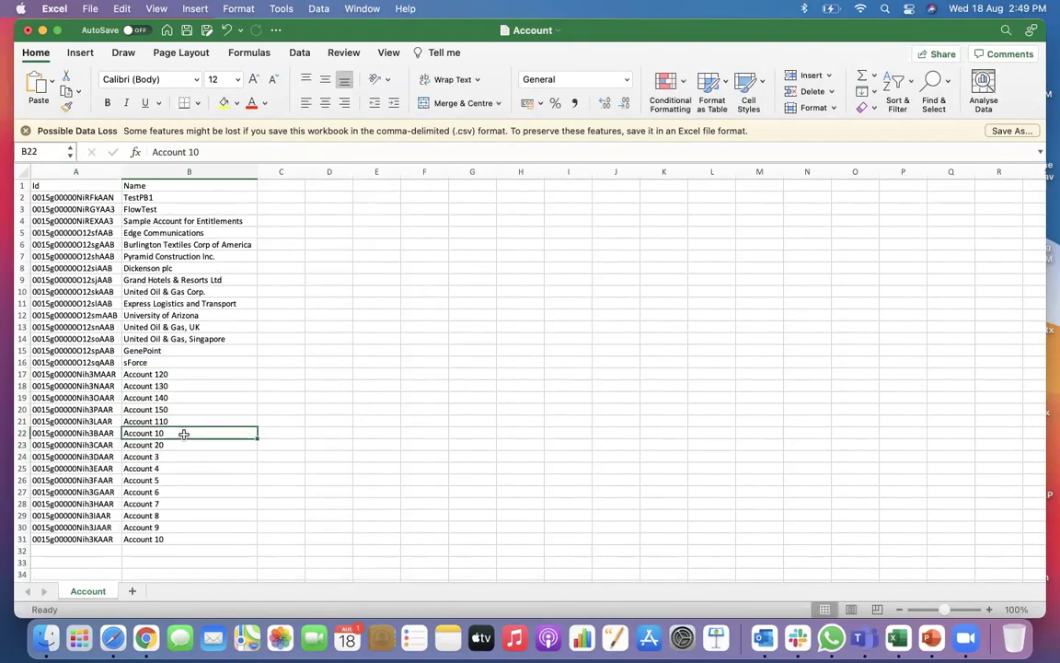
left_click_drag(184, 433, 182, 443)
left_click_drag(256, 454, 251, 541)
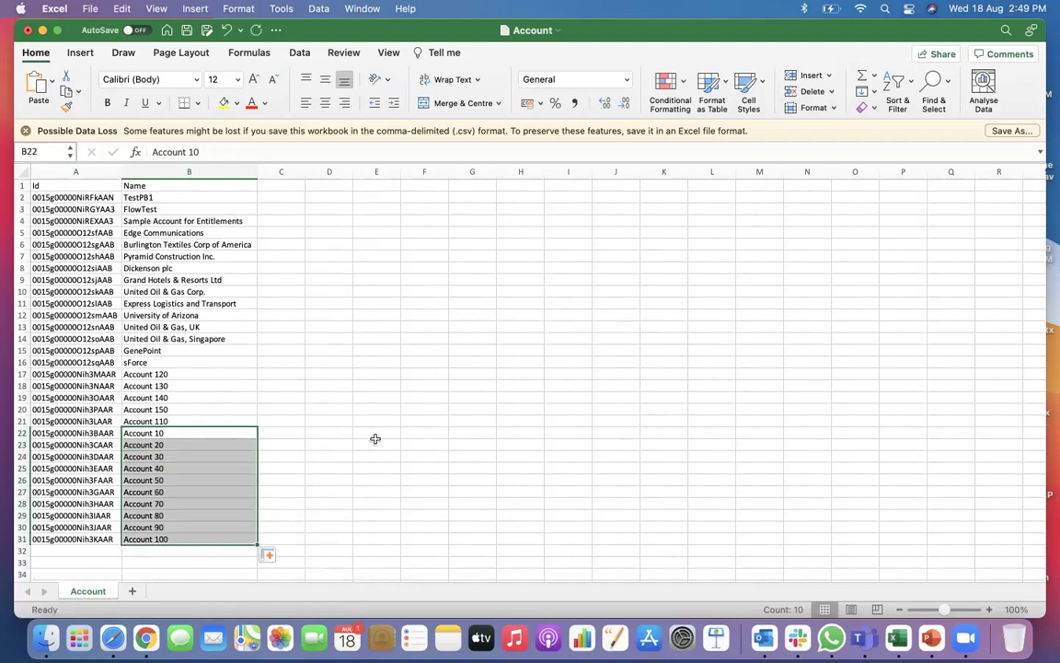
left_click(376, 441)
Delete rows 2 to 16, which hold the accounts that were not renamed, and save Account.csv
left_click_drag(18, 364, 19, 201)
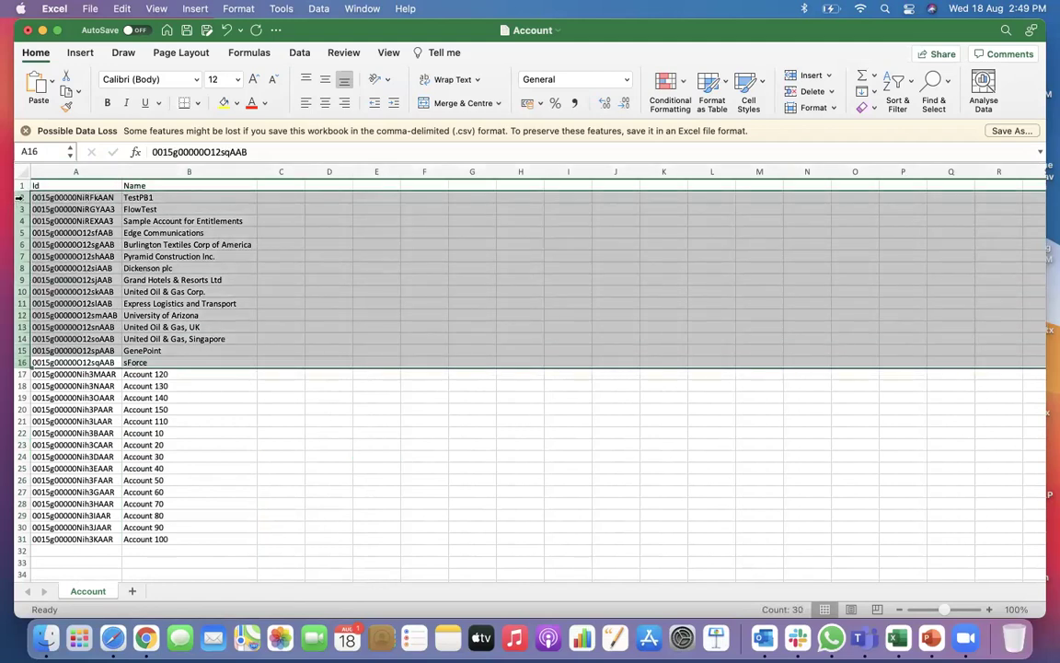
right_click(18, 201)
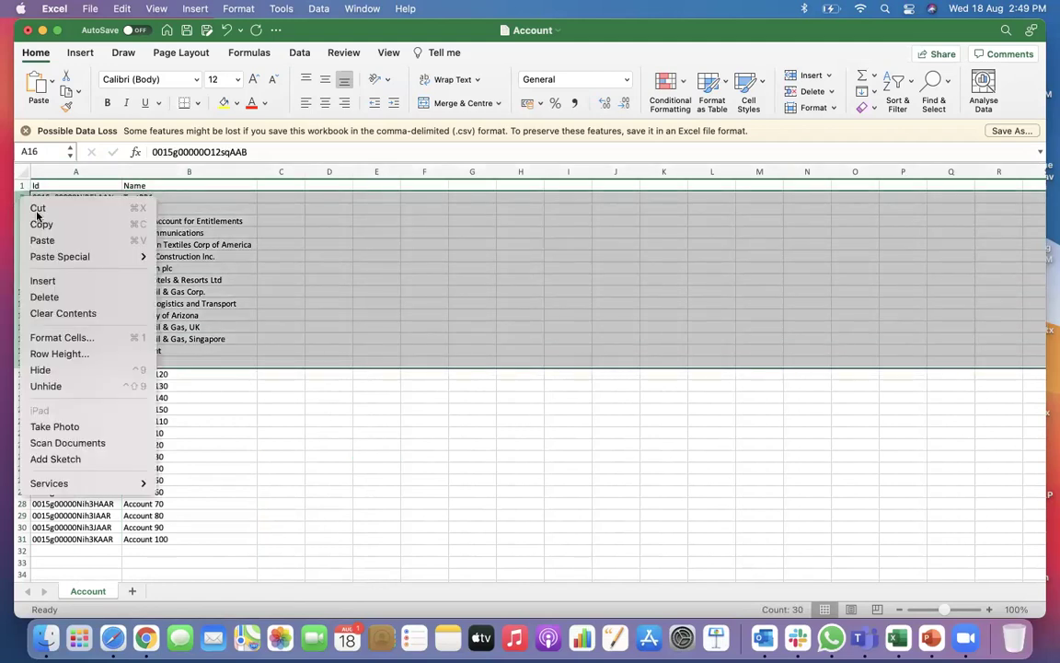
left_click(58, 300)
left_click(292, 407)
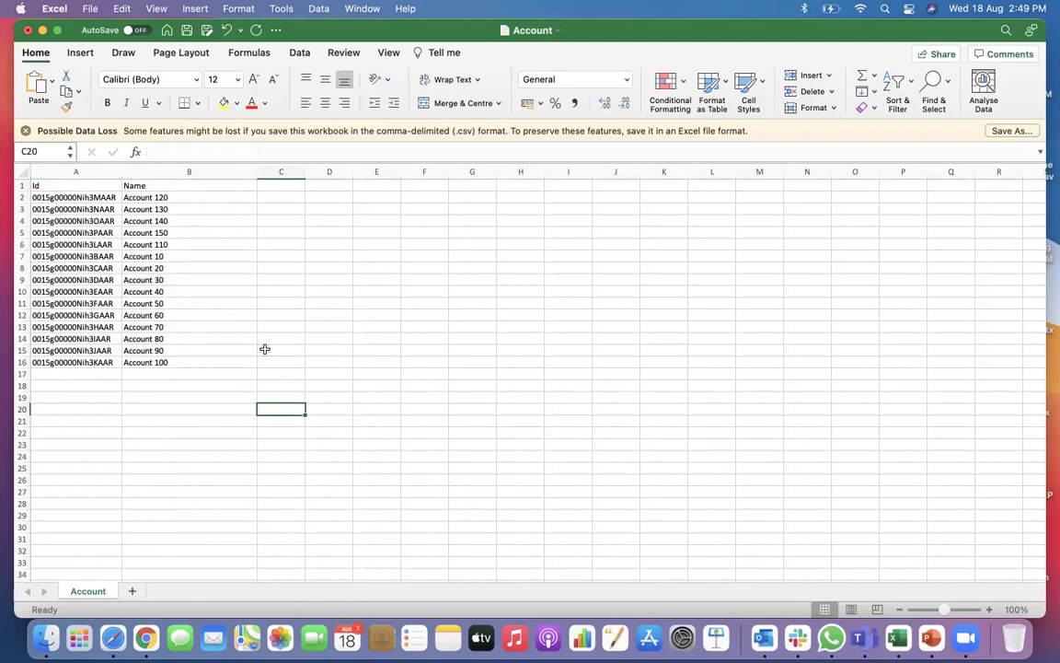
key("super+s")
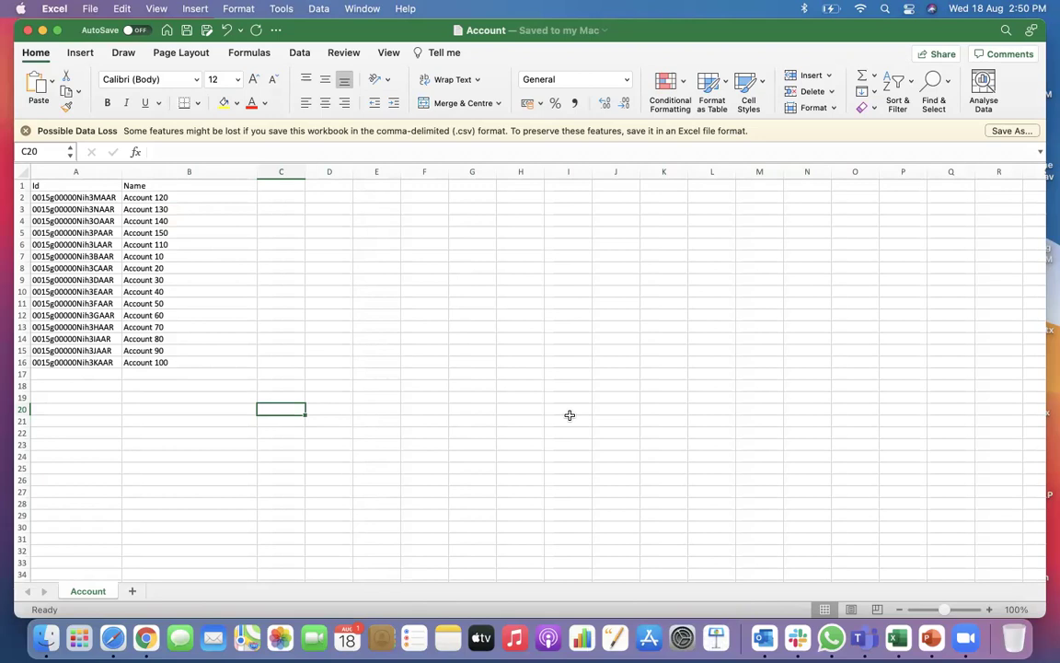
Review the Id column and the renamed accounts in the Name column, from row 2 to row 16
left_click(103, 197)
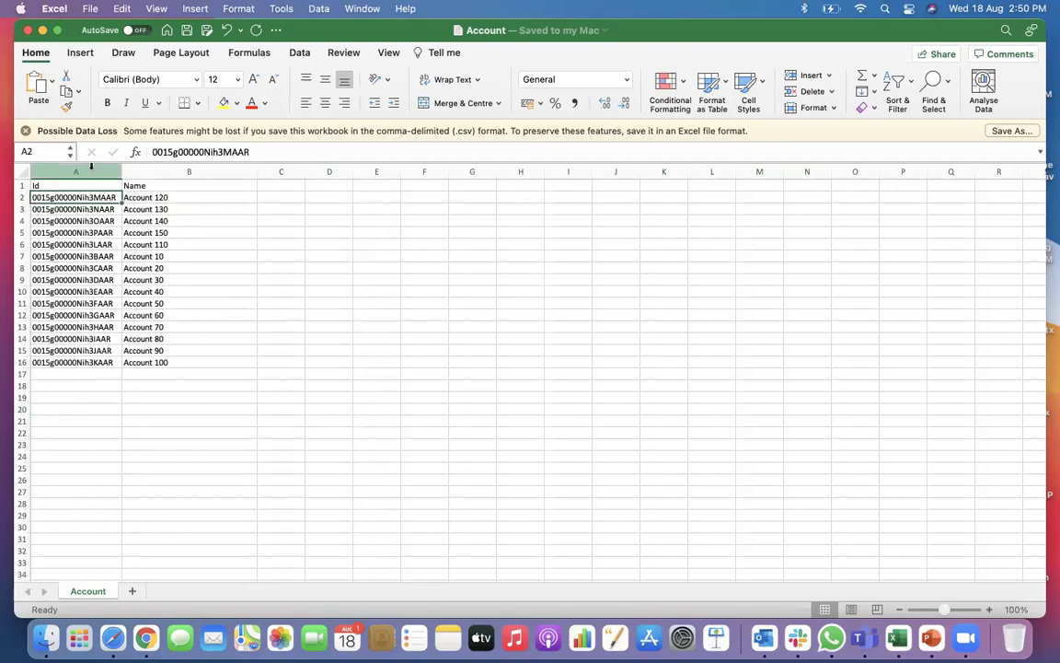
left_click(91, 168)
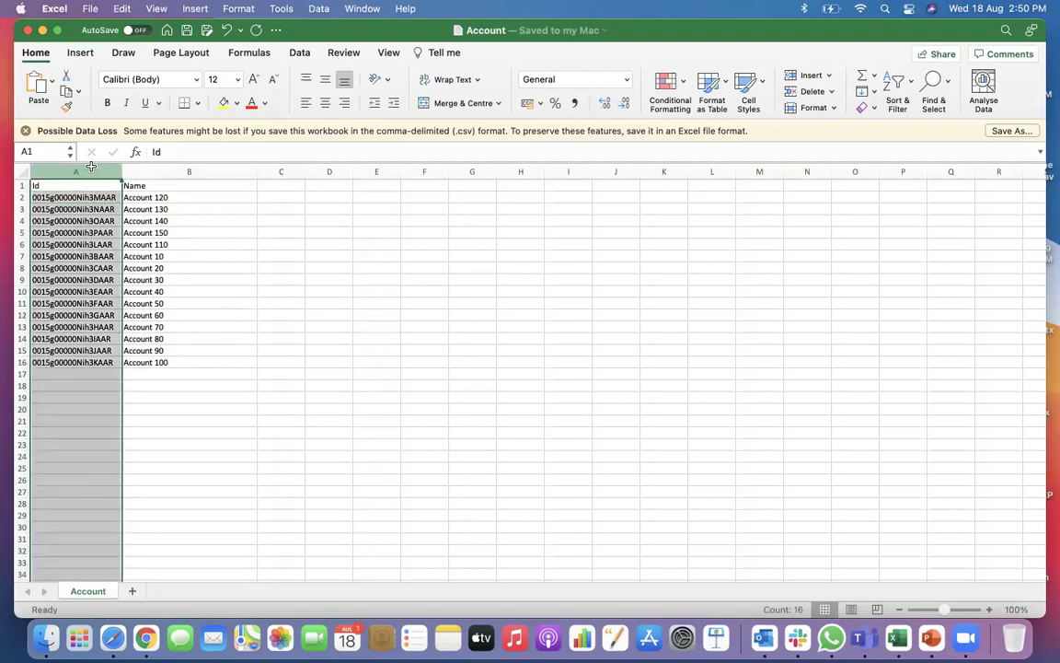
left_click(152, 167)
left_click(174, 199)
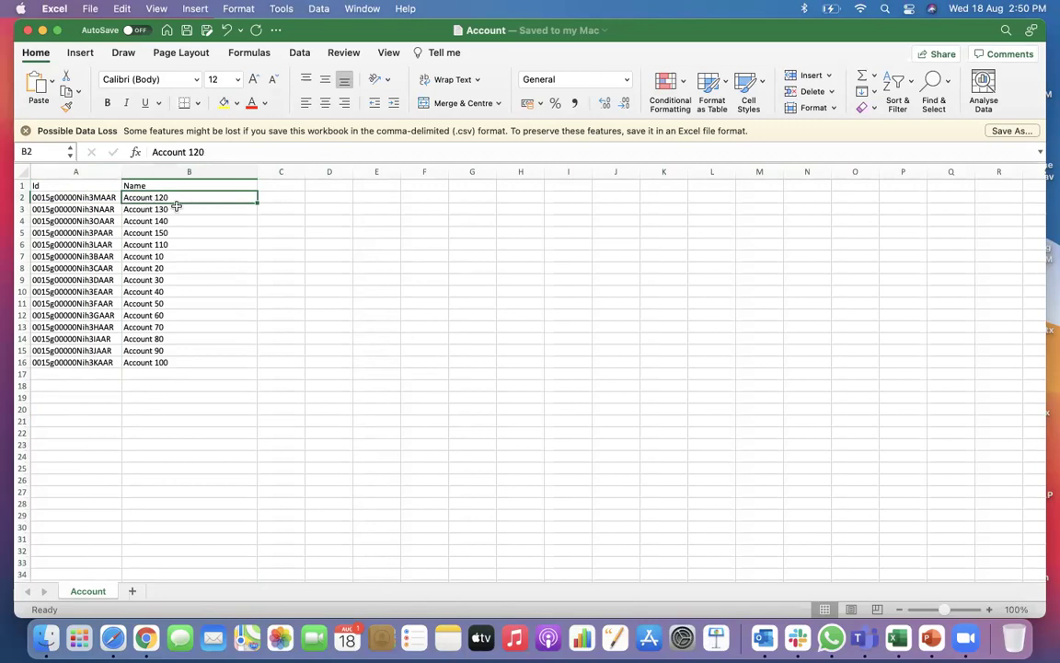
left_click_drag(211, 362, 231, 202)
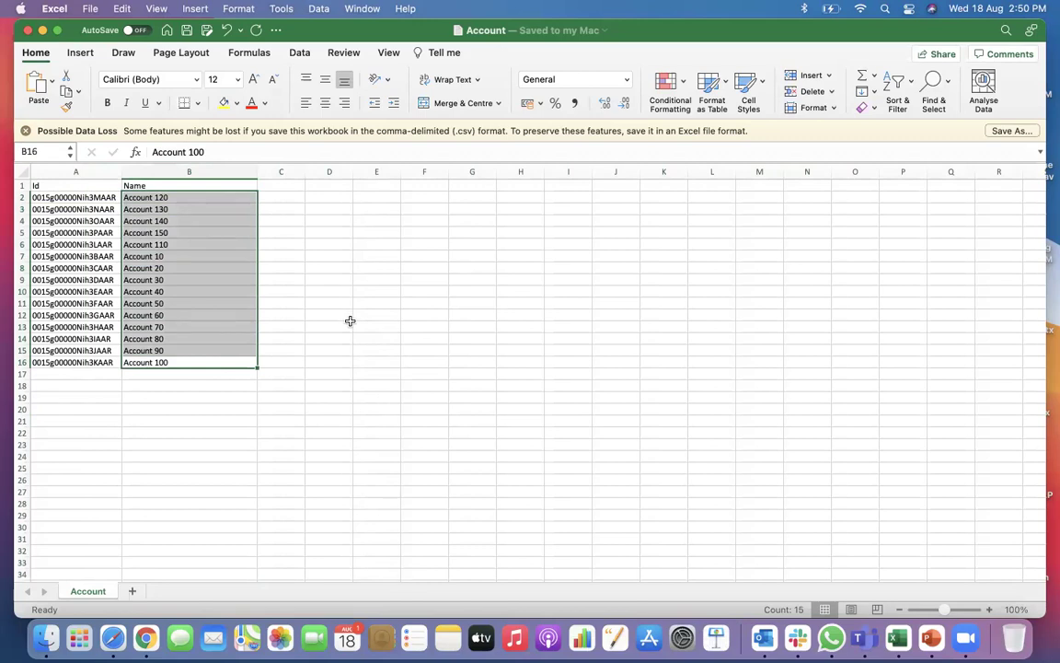
left_click(237, 277)
left_click(184, 208)
left_click(182, 197)
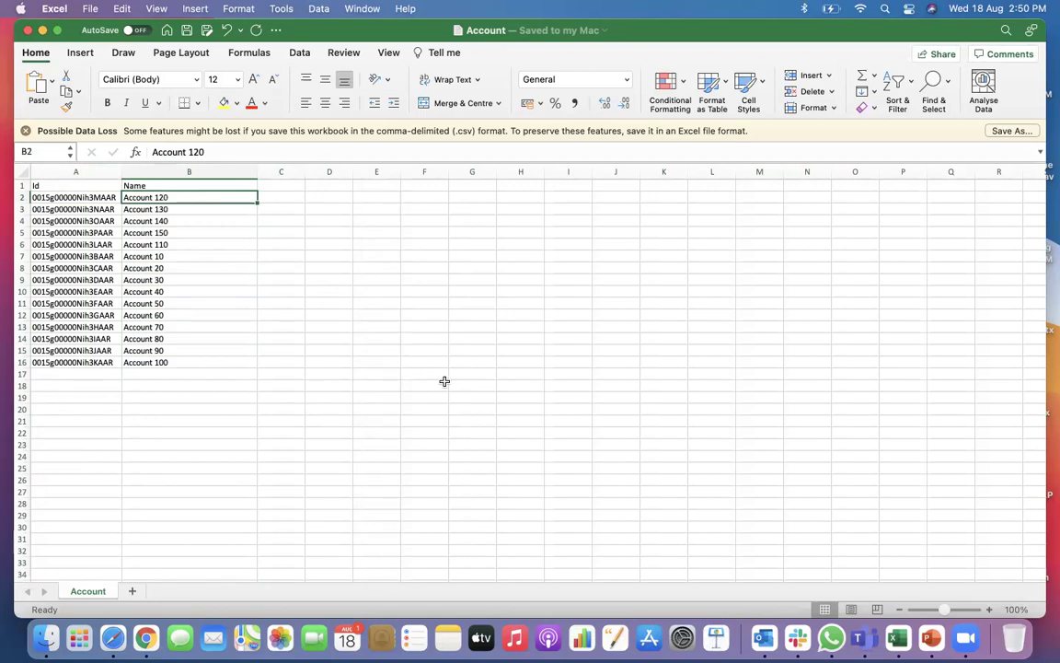
left_click(203, 209)
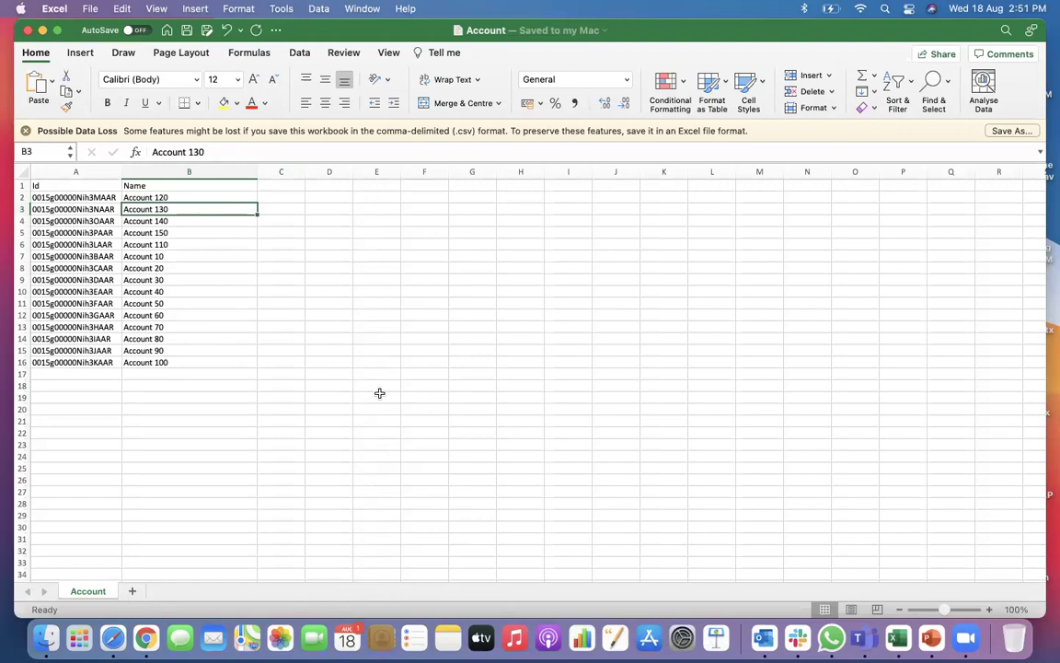
left_click(182, 197)
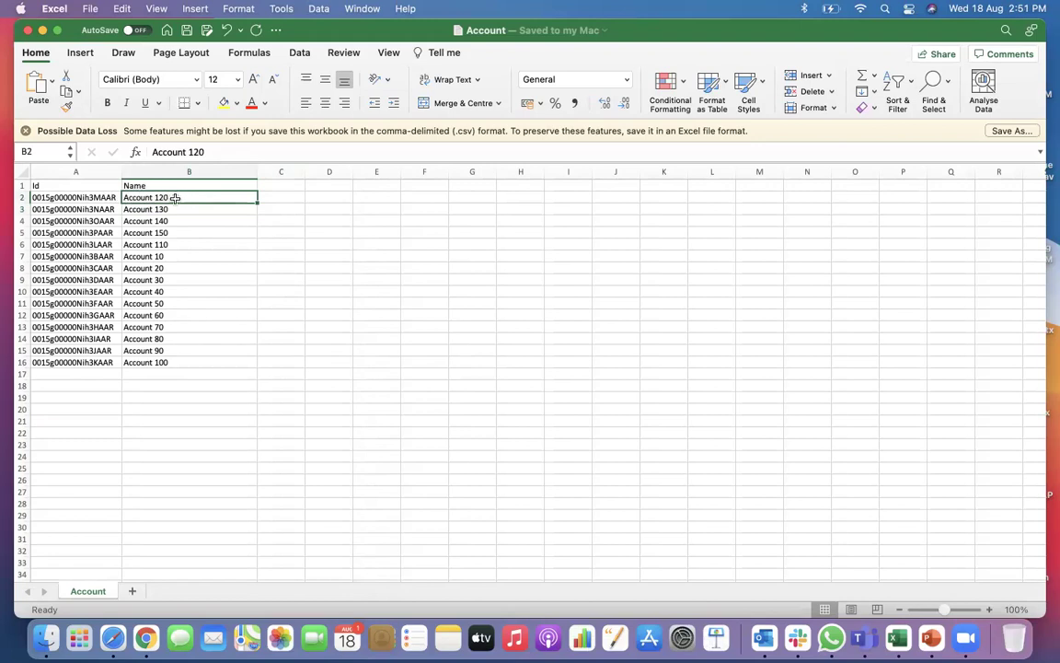
Examine the Id and Name values of the first record in the Account sheet
left_click(89, 197)
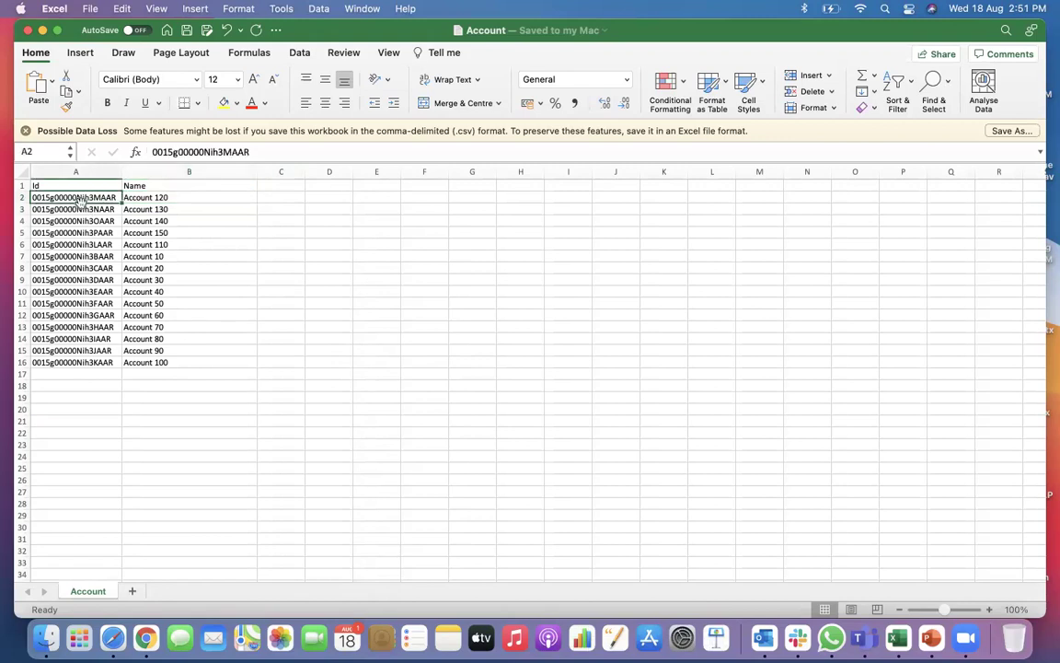
left_click(171, 200)
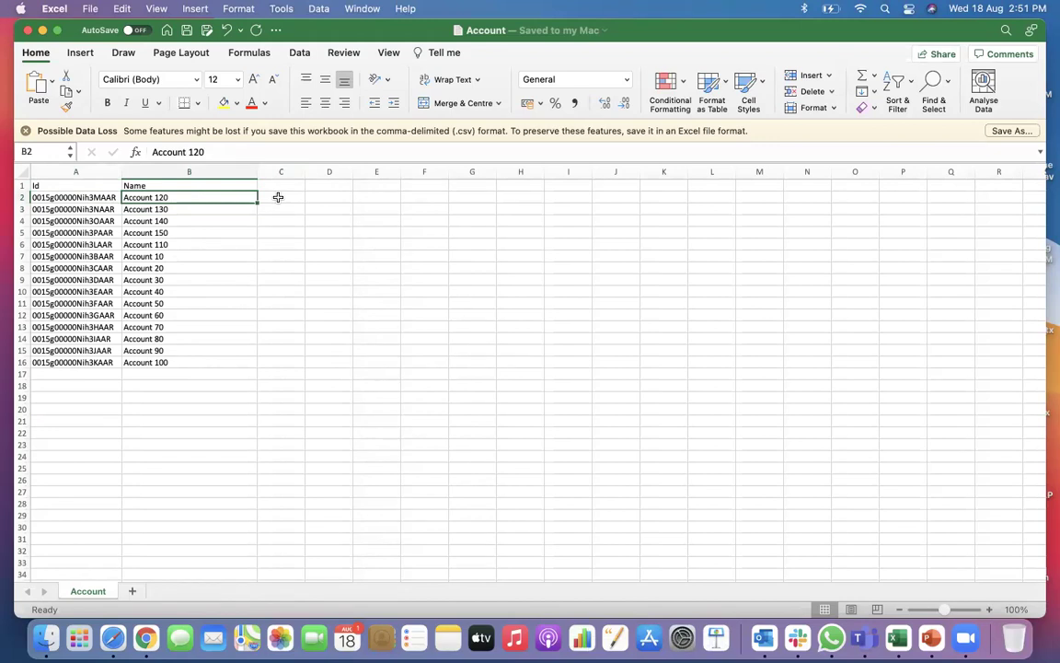
left_click(134, 184)
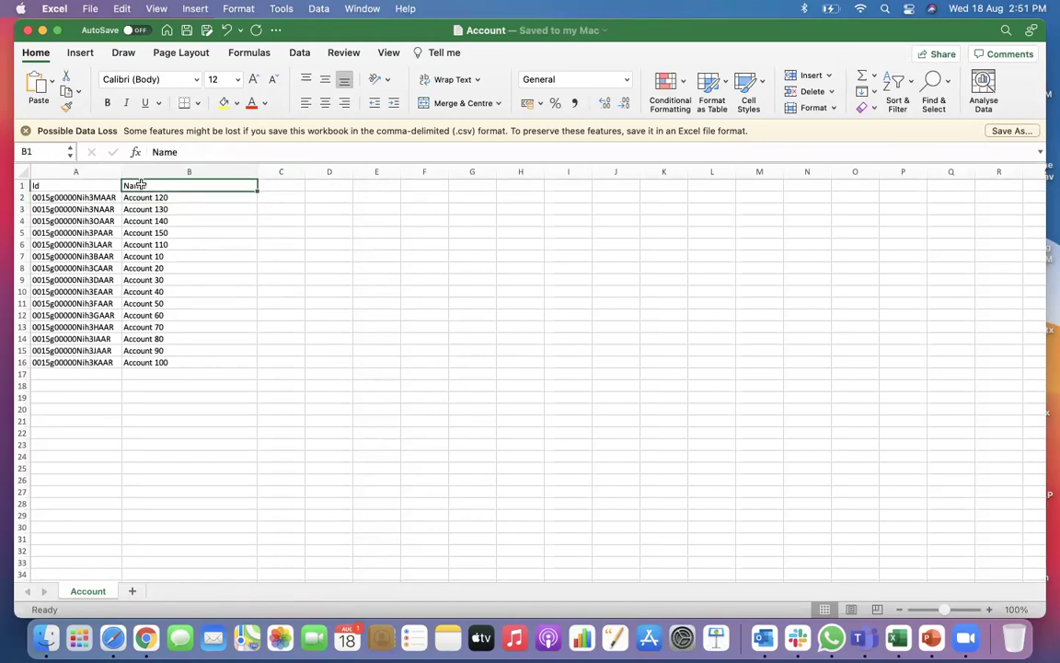
left_click(168, 202)
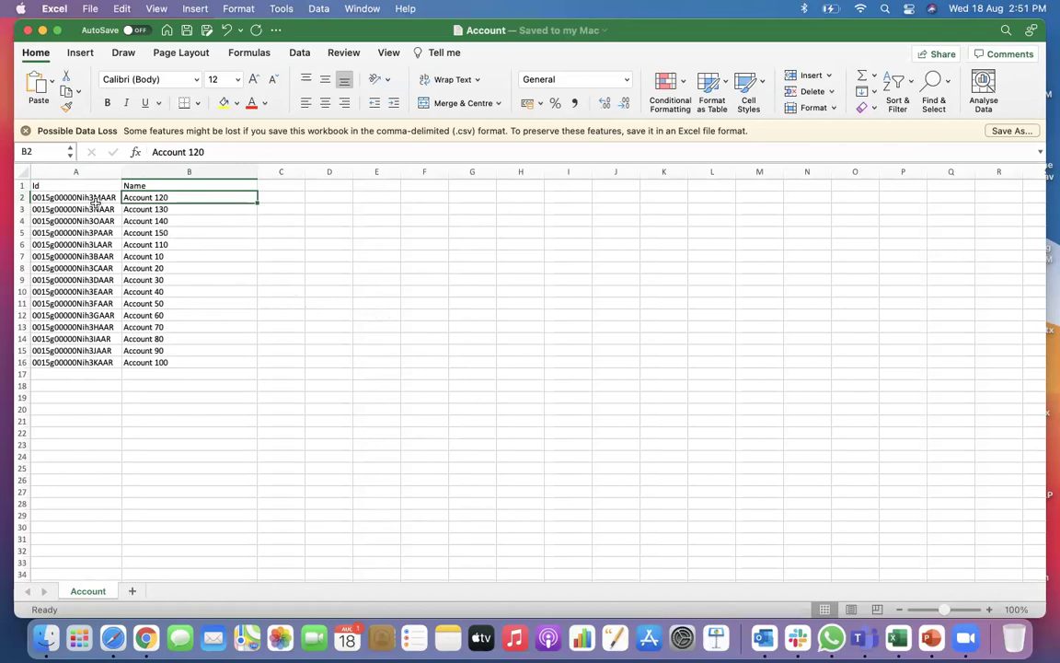
key("Left")
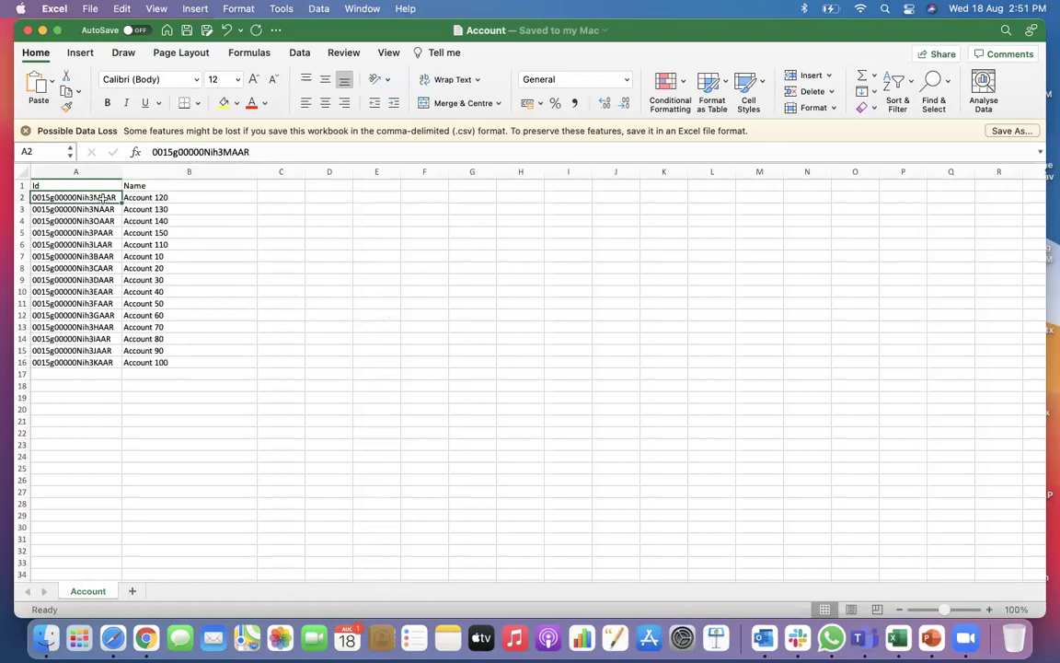
left_click(164, 197)
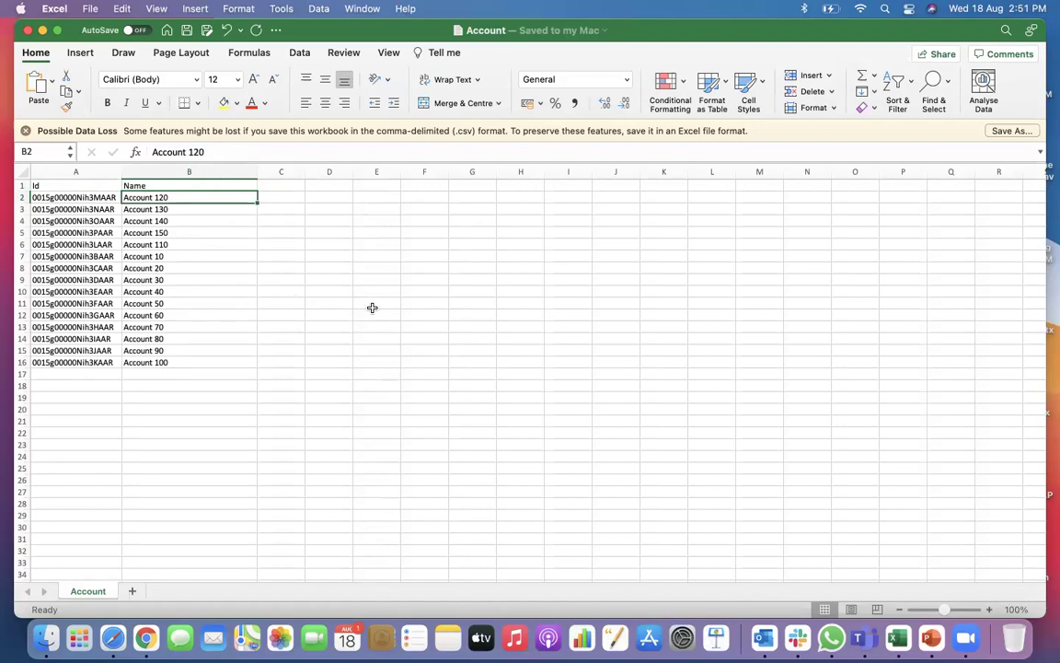
left_click(99, 202)
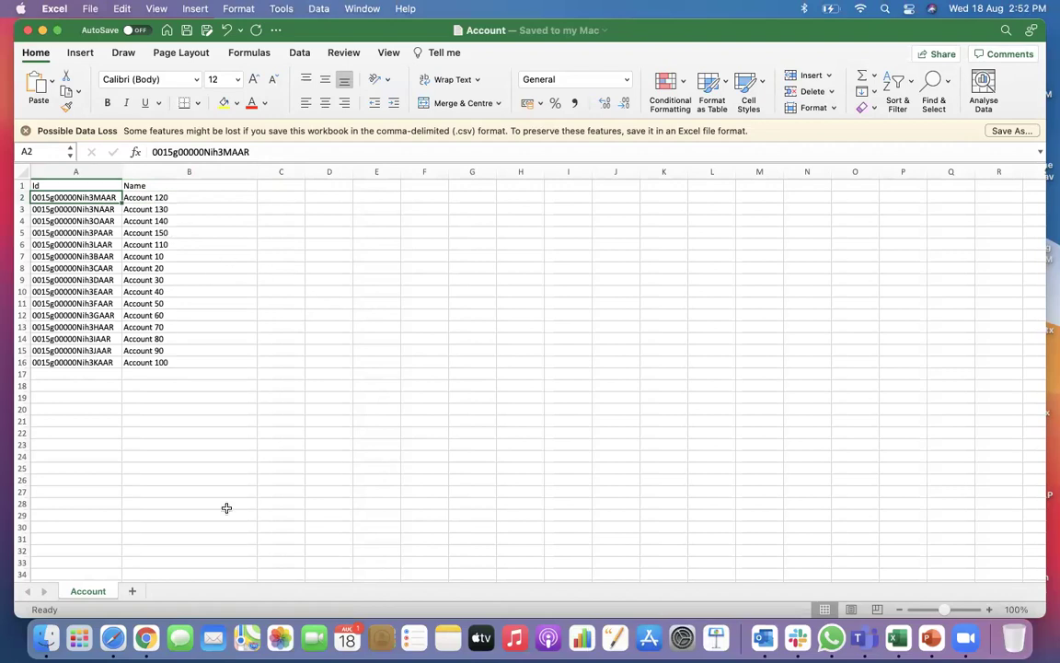
Switch to Workbench in the browser and start a data Update with Account as the object type
left_click(150, 644)
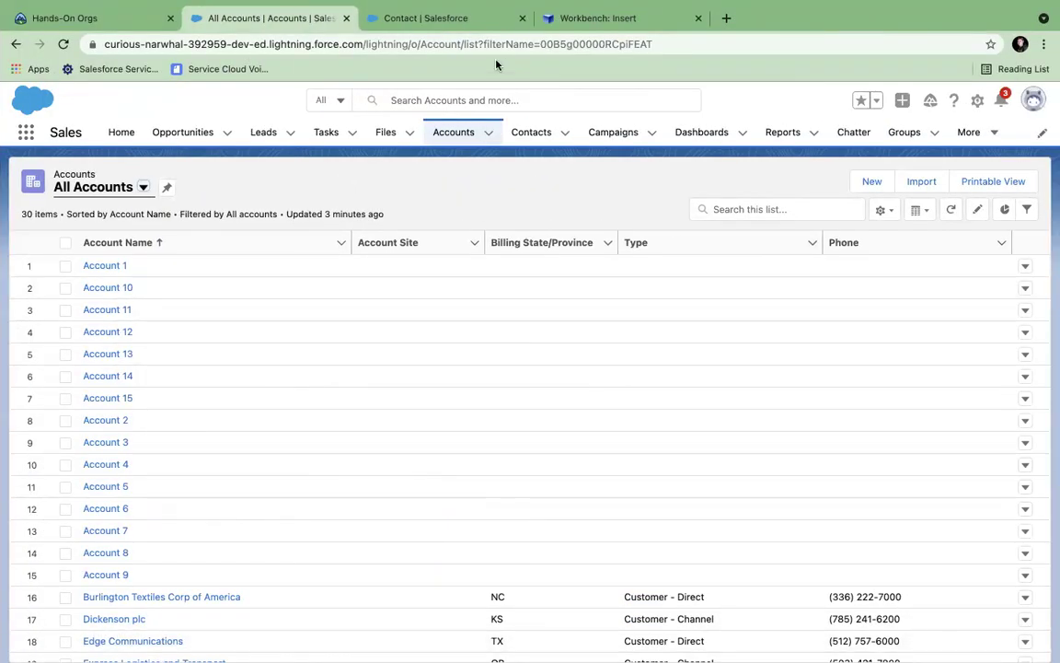
left_click(558, 26)
mouse_move(565, 107)
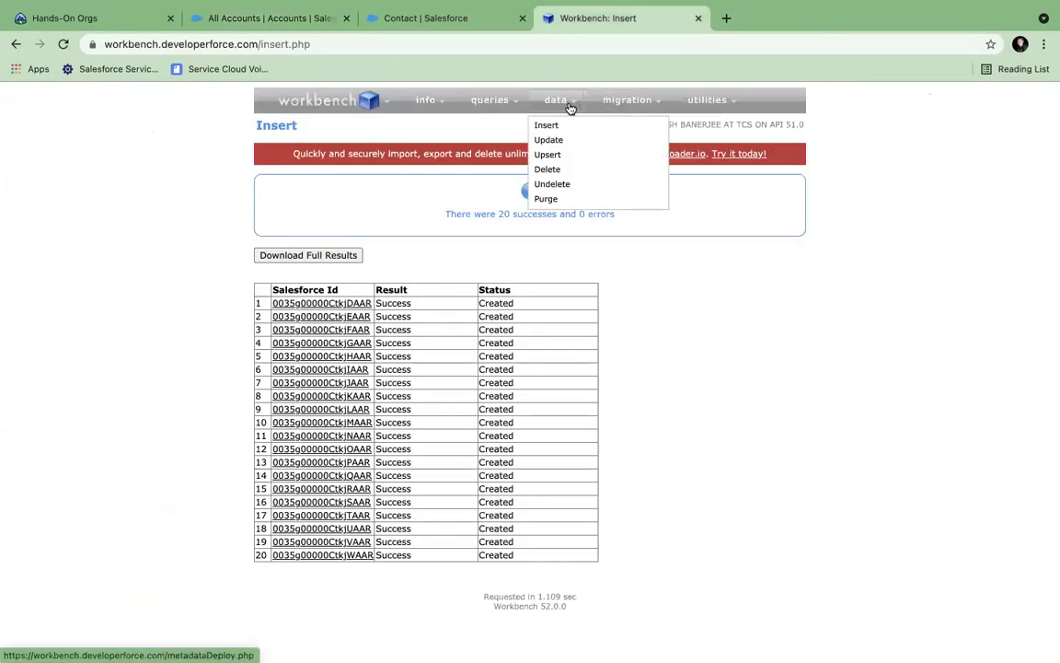
left_click(549, 141)
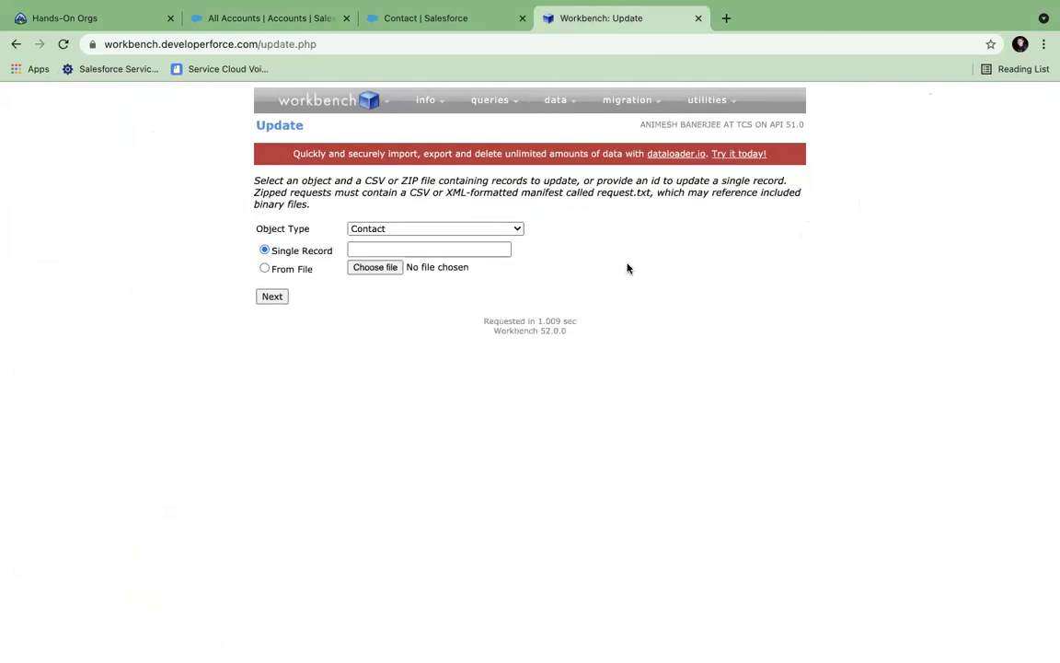
left_click(378, 230)
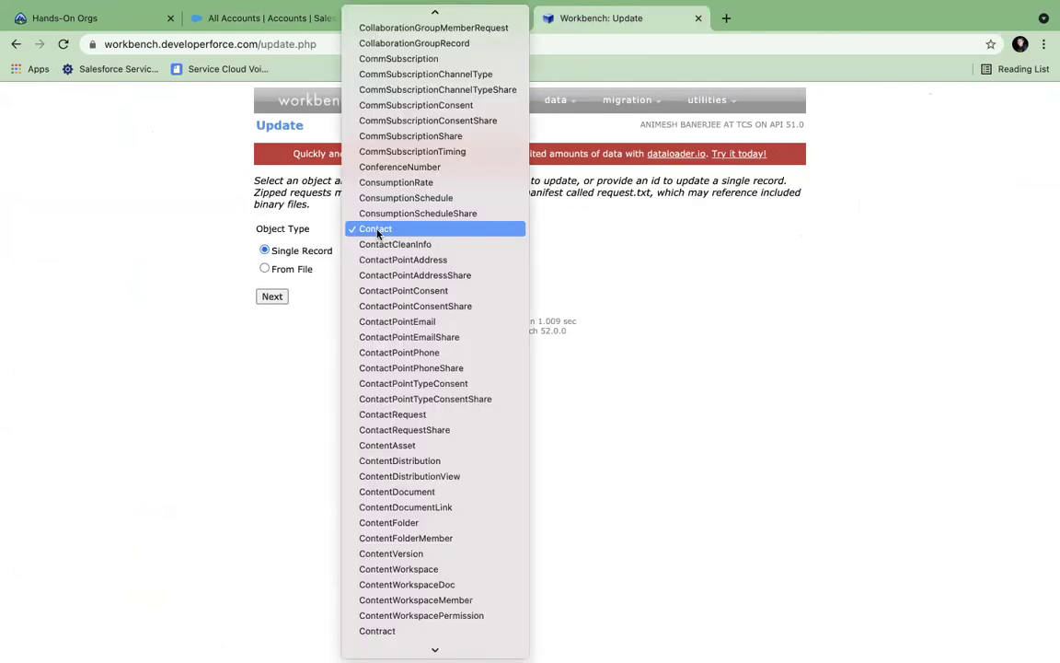
key("a")
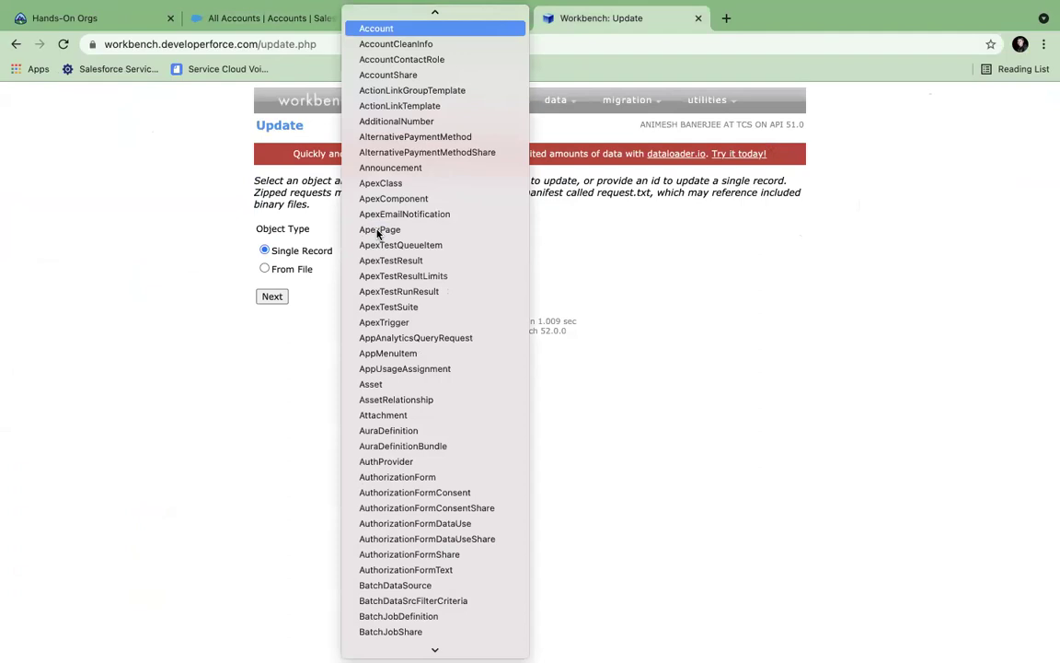
left_click(376, 29)
Upload Account.csv from Downloads as the source file for the update and proceed to the field mapping
left_click(280, 269)
left_click(373, 267)
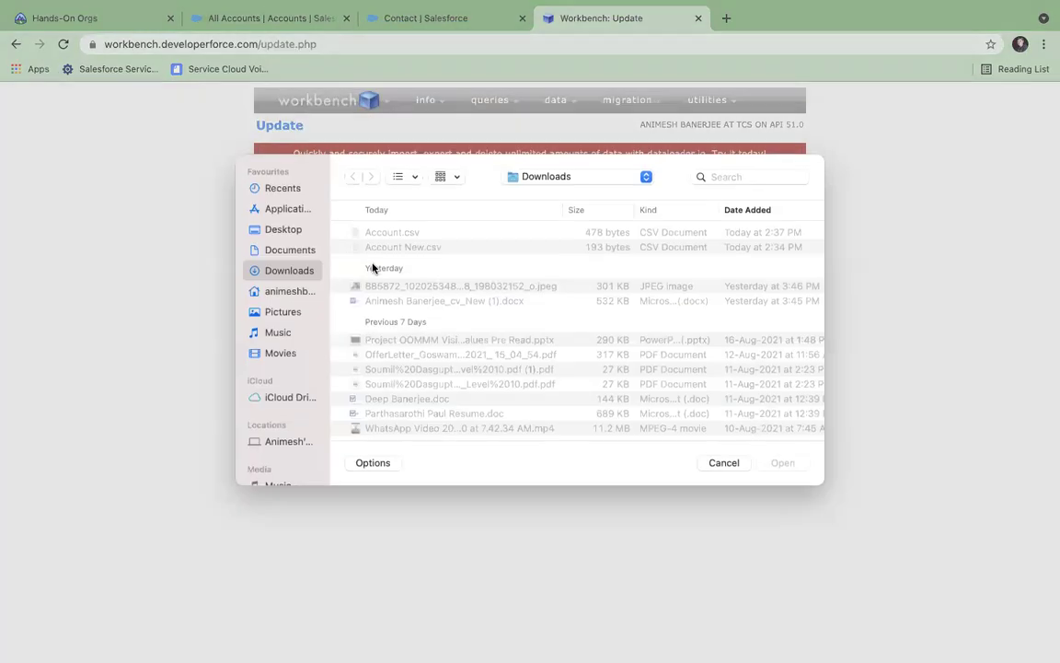
left_click(368, 244)
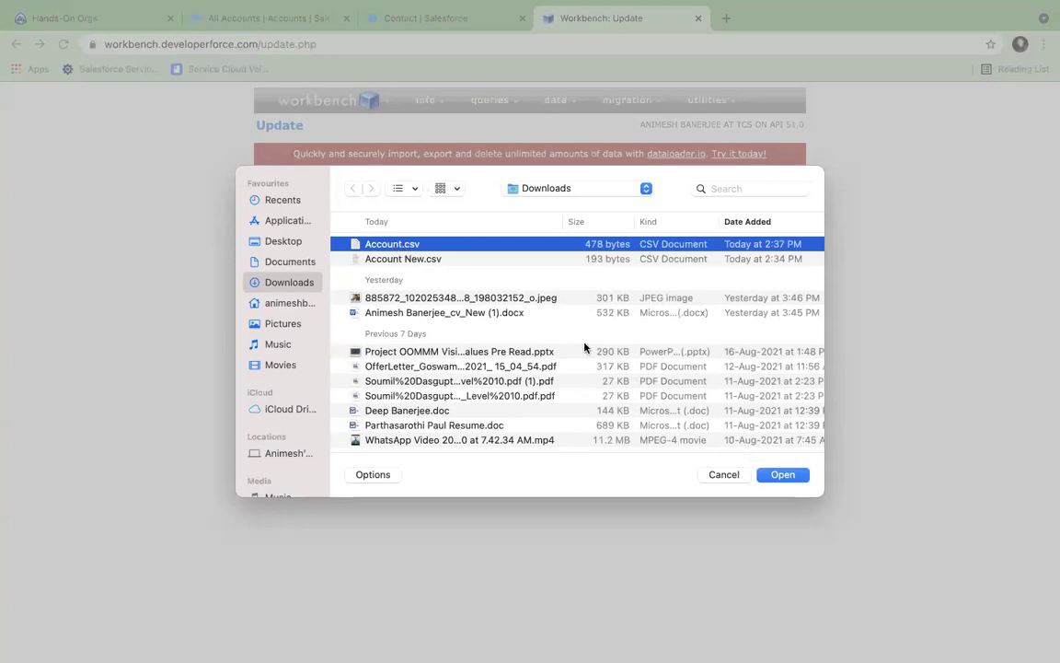
left_click(782, 474)
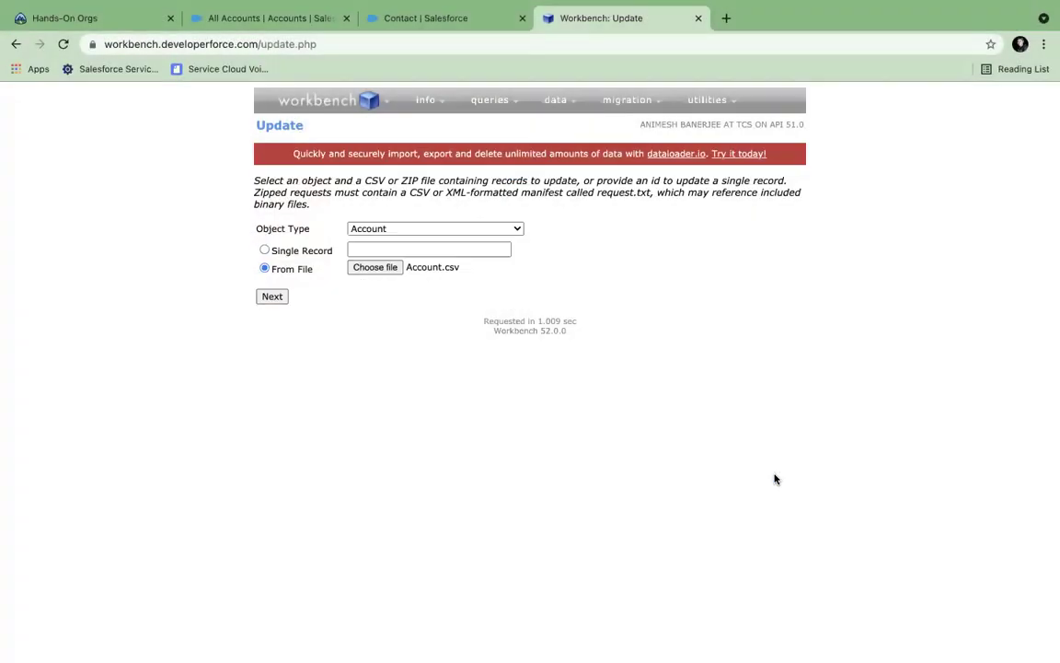
left_click(272, 298)
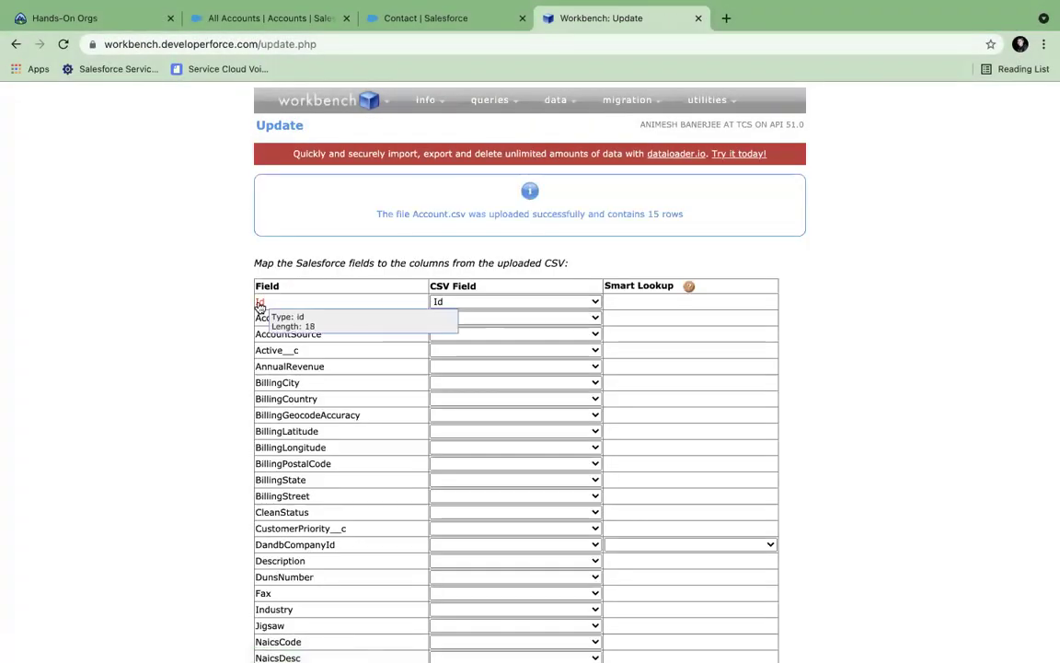
Accept the mapping of the Id and Name fields to their CSV columns and run the account update
scroll(260, 306, "down", 5)
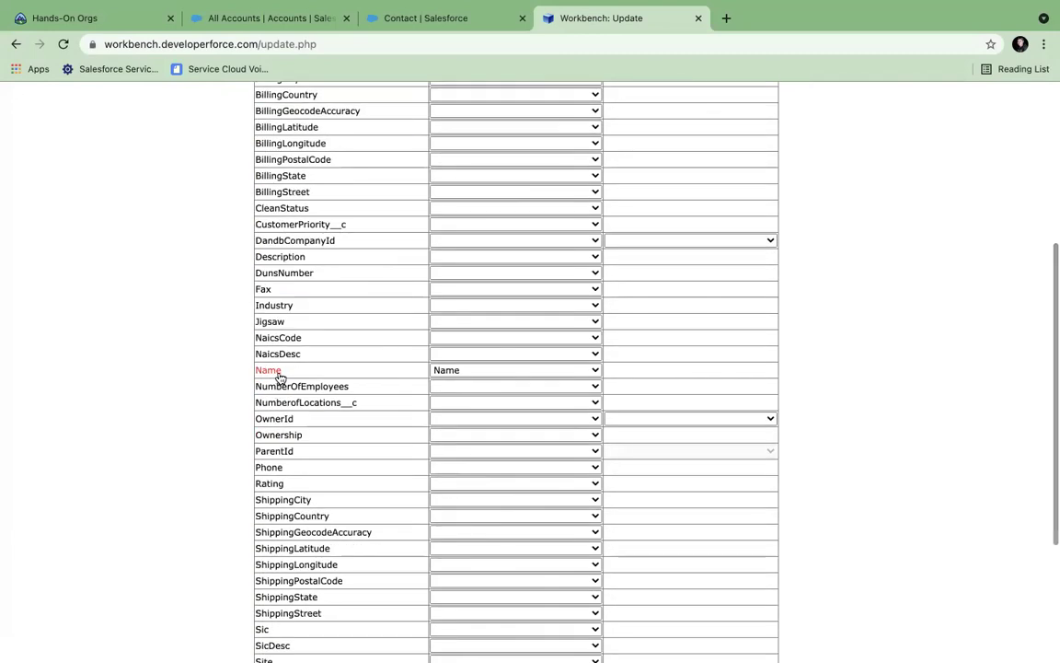
scroll(276, 378, "down", 4)
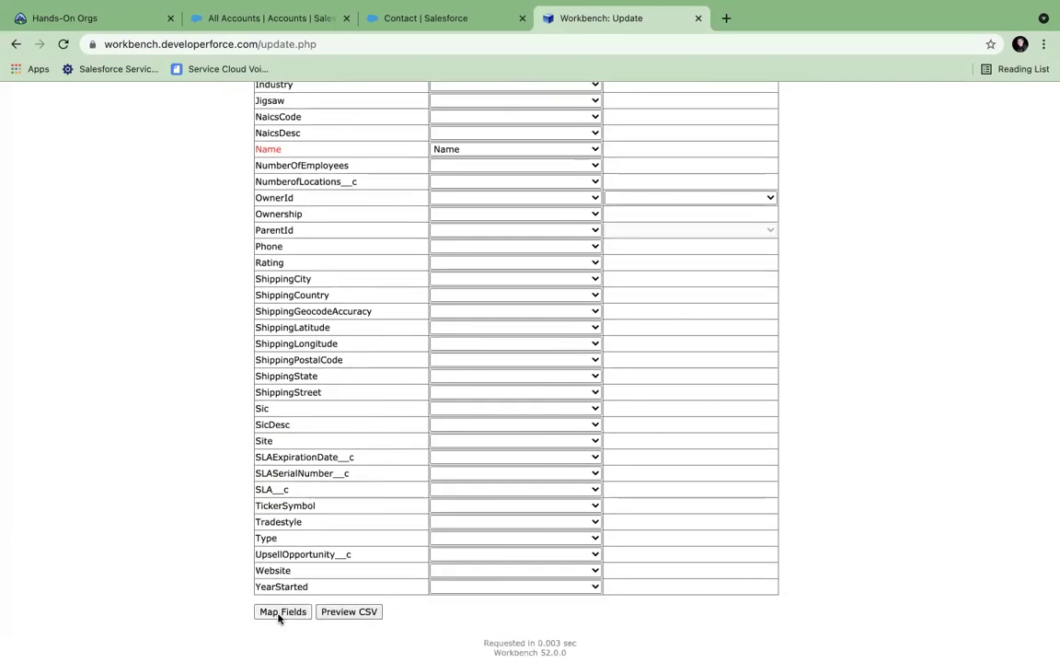
left_click(281, 614)
left_click(315, 370)
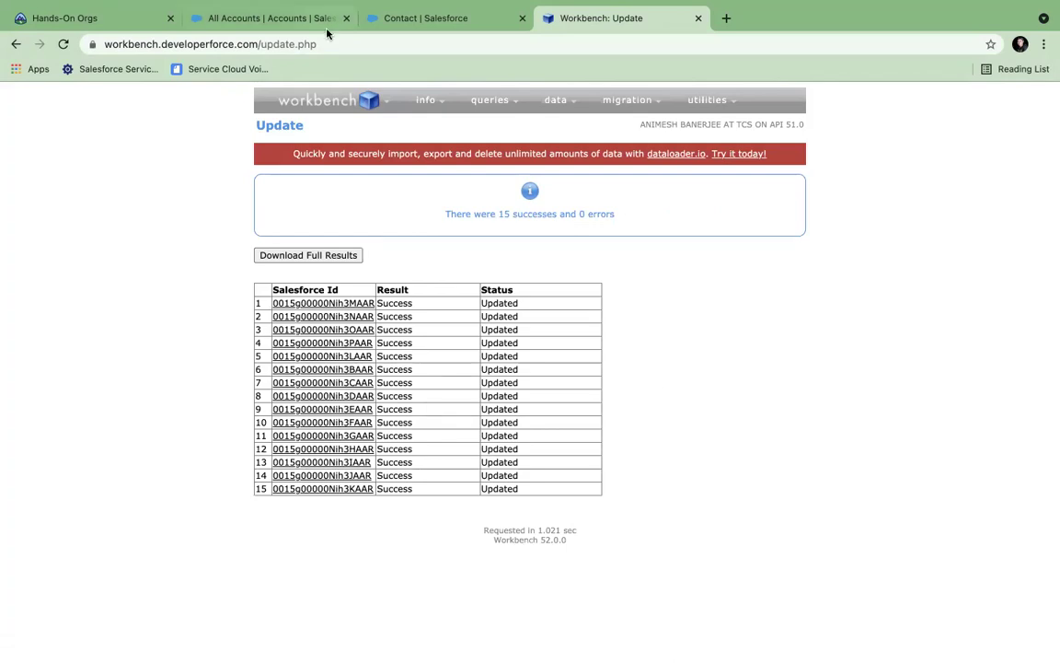
Reload the All Accounts list in Salesforce to check the account names
left_click(272, 18)
left_click(65, 45)
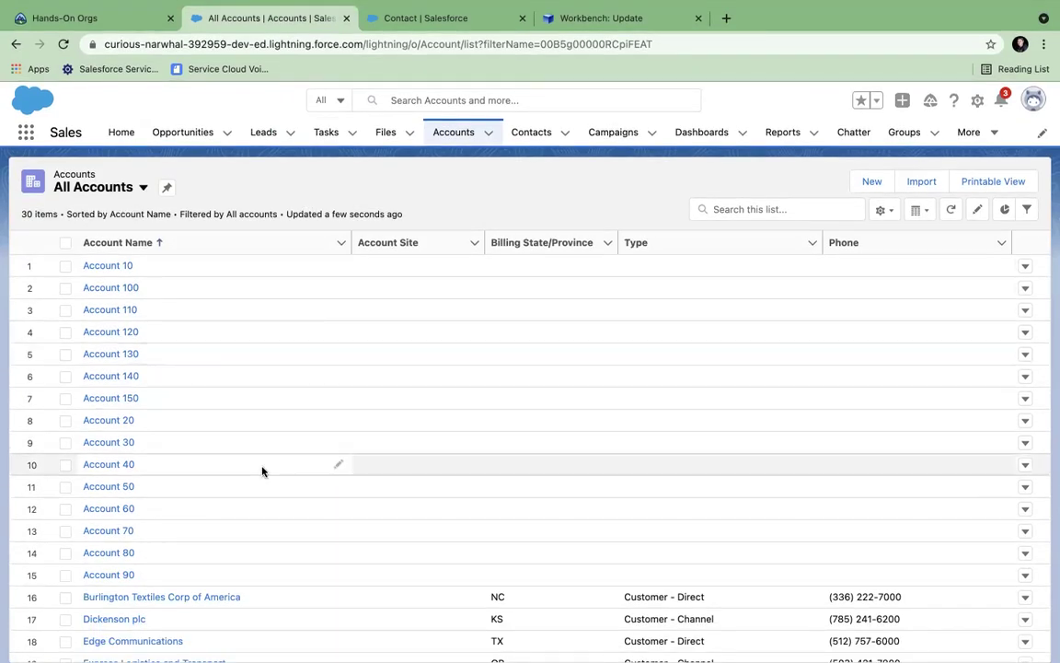
key("super+Tab")
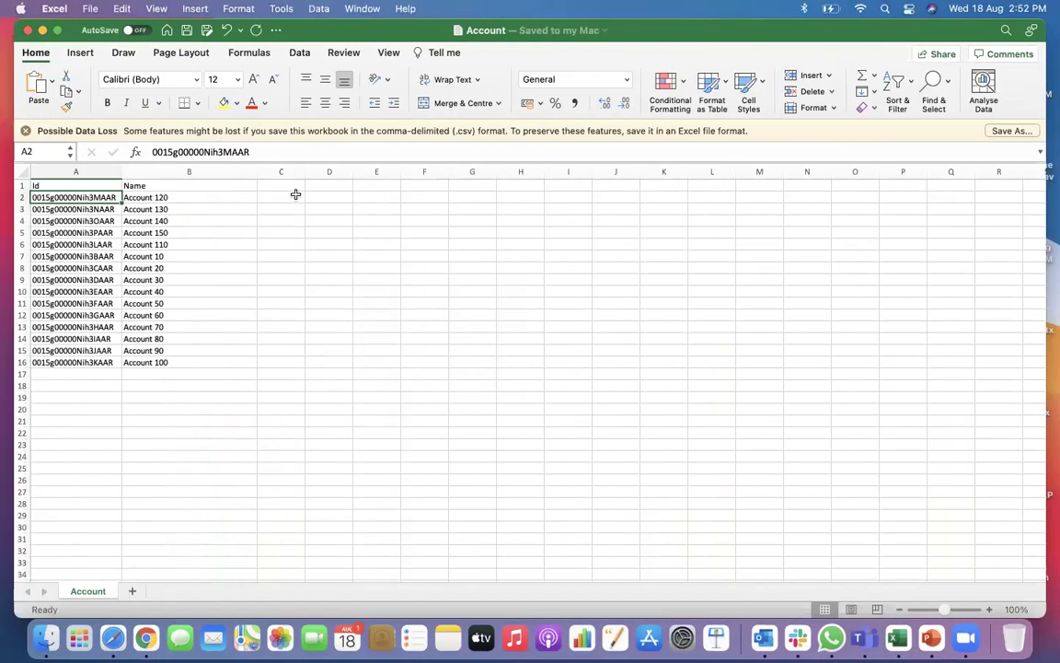
left_click(282, 173)
left_click(329, 172)
left_click(377, 172)
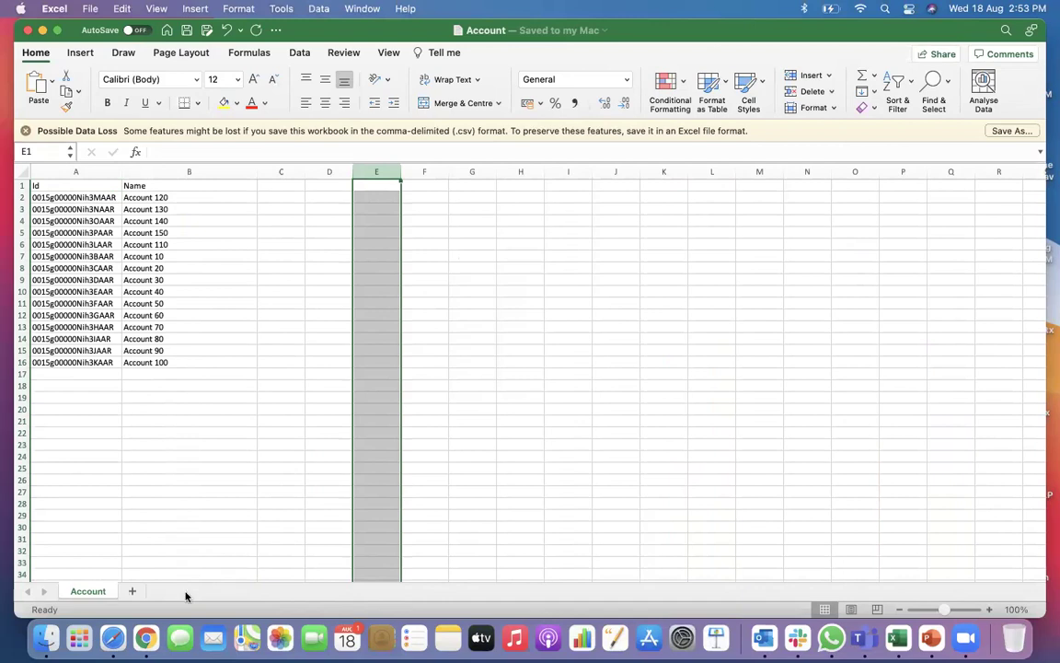
left_click(145, 638)
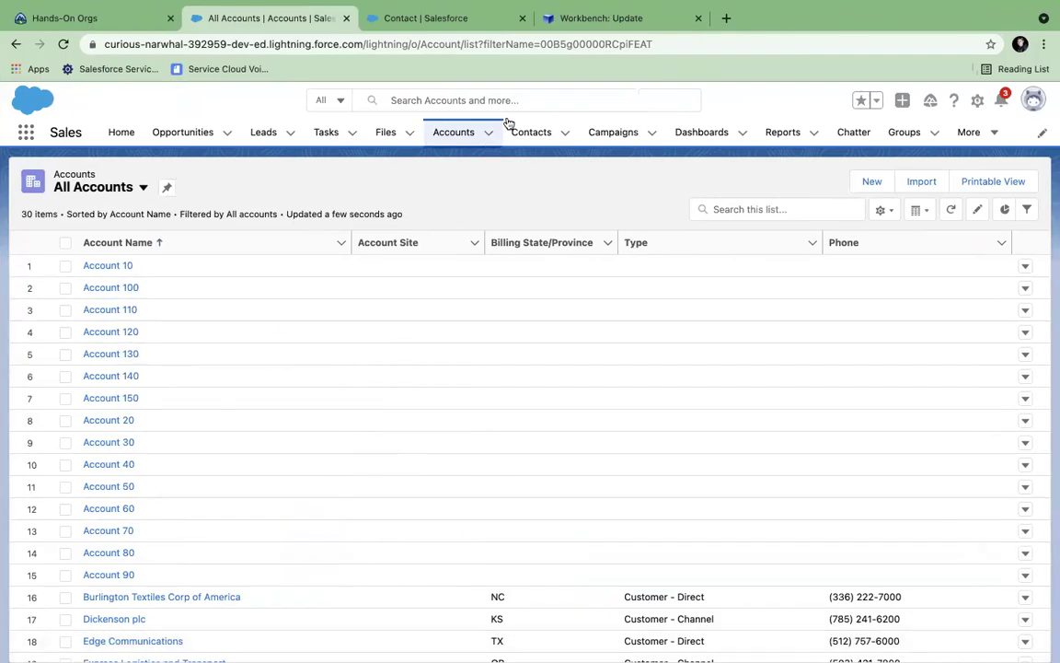
left_click(598, 18)
mouse_move(551, 111)
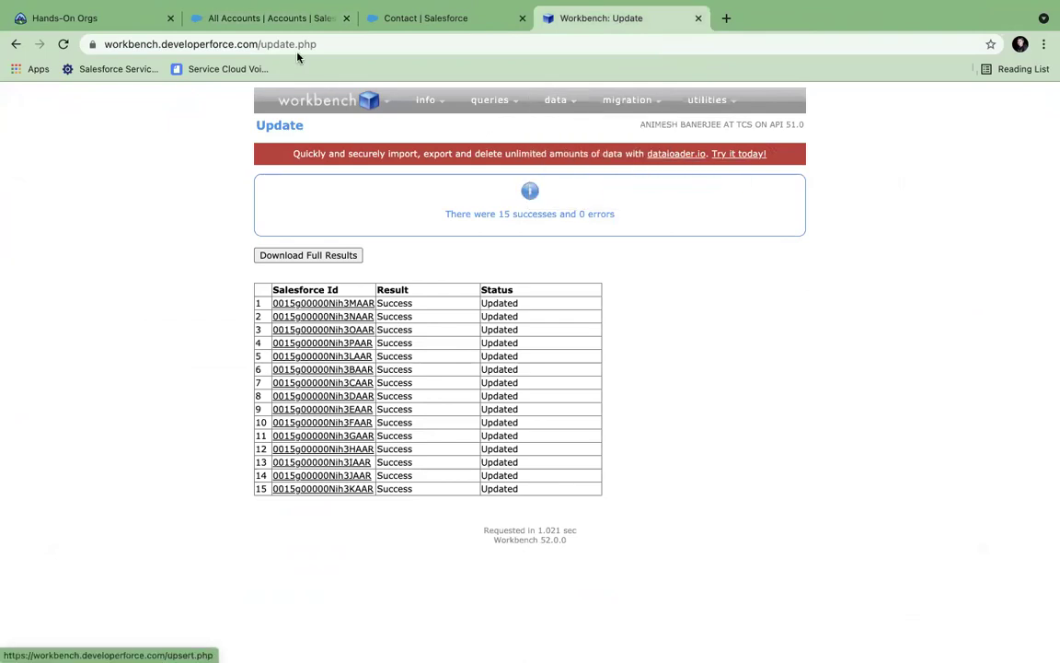
left_click(276, 20)
Switch to the Account sheet in Excel and enter Account 1000 in B17, below the existing names
mouse_move(279, 656)
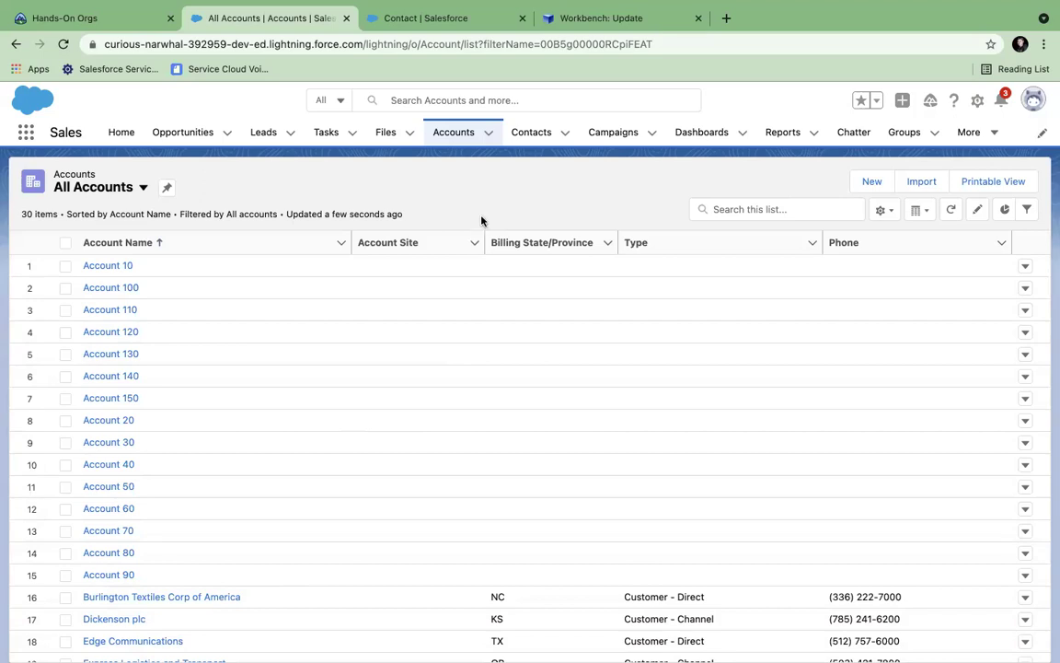
mouse_move(112, 655)
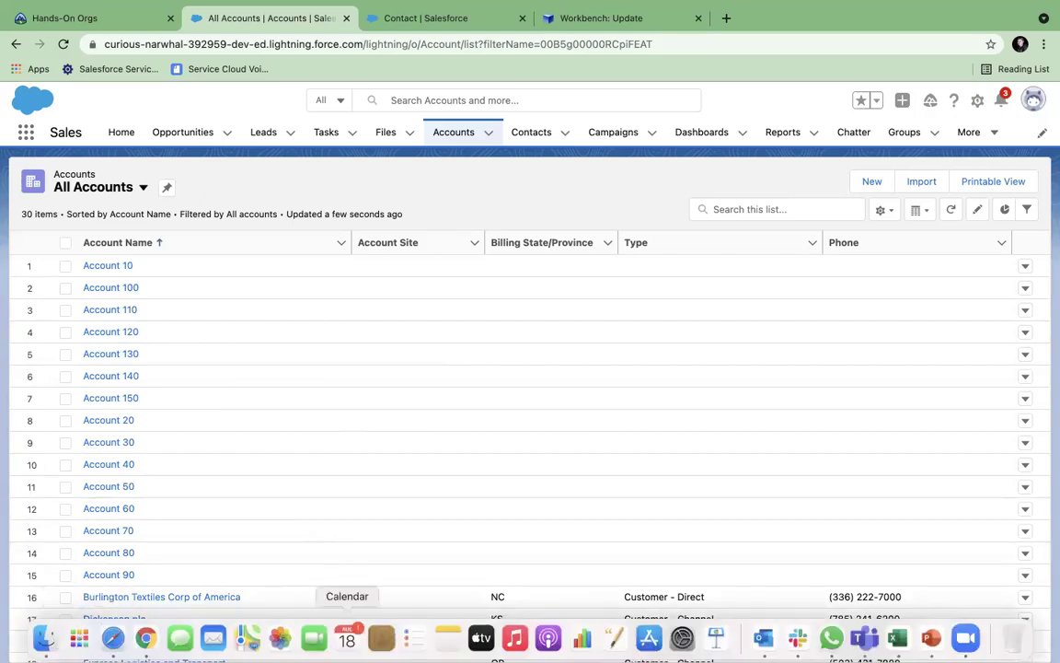
left_click(898, 641)
left_click(147, 374)
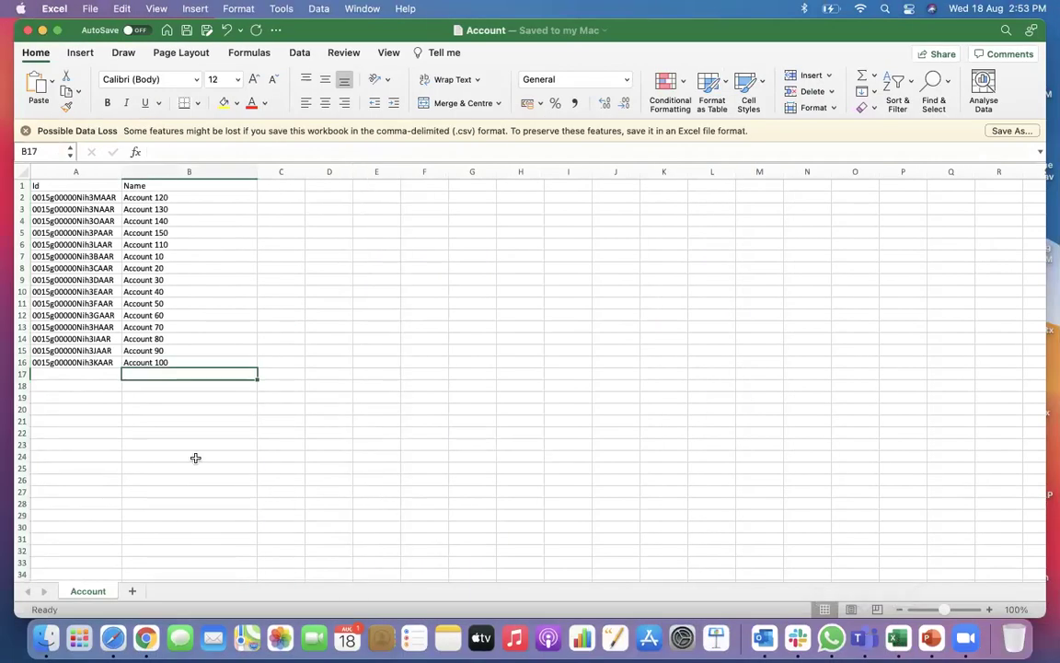
type("Acc")
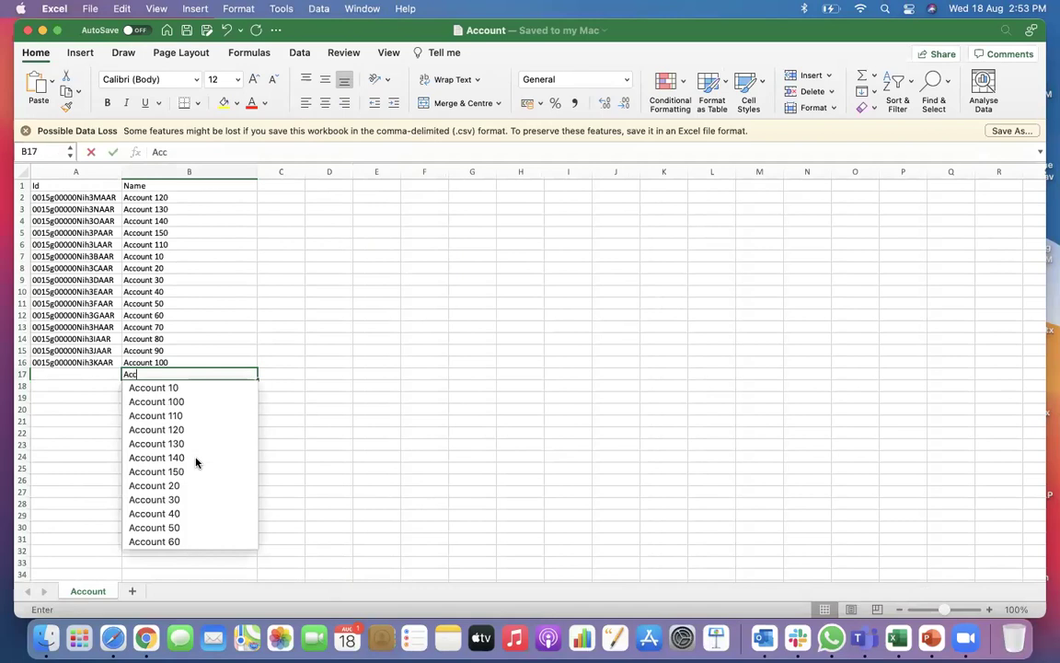
type("ount ")
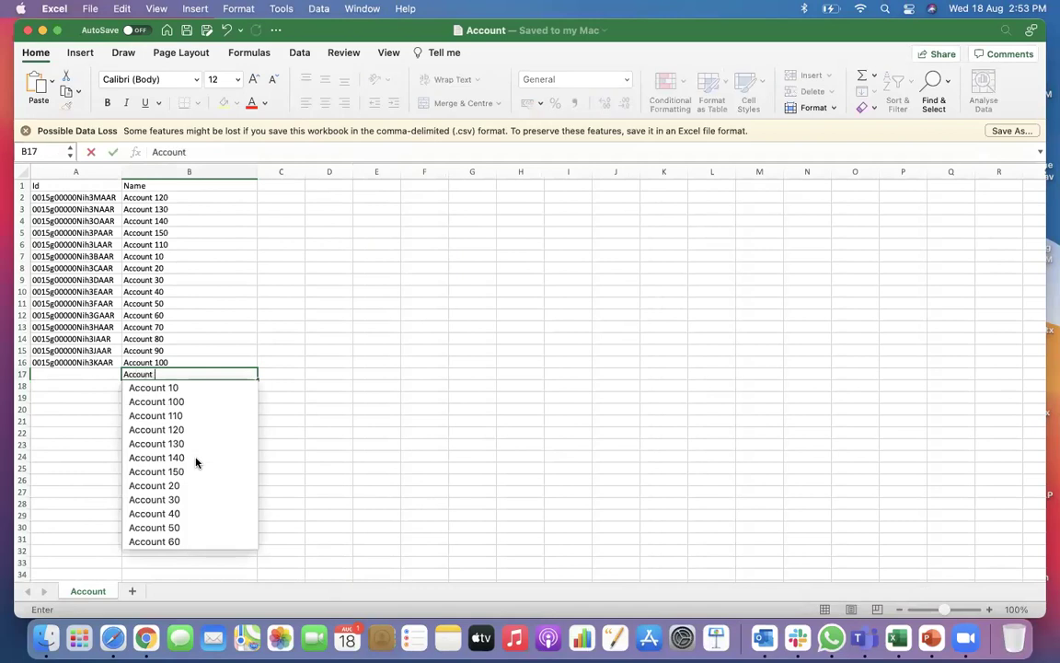
type("100")
left_click(195, 462)
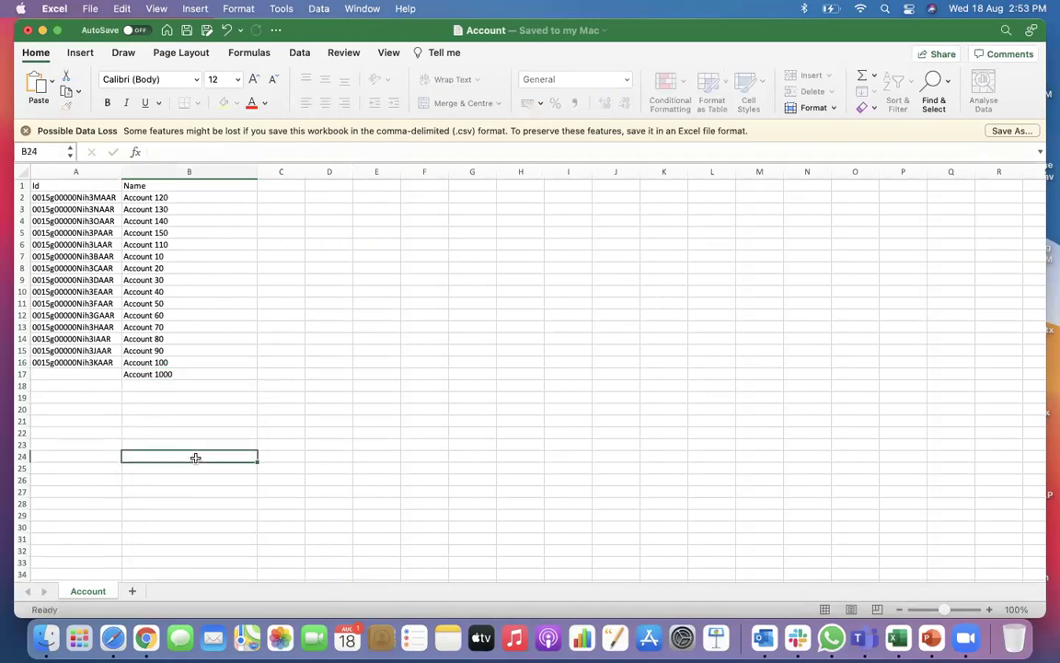
Fill the account name series from B17 down to B27, ending at Account 1010, and save the CSV file
left_click(198, 377)
left_click_drag(259, 380, 256, 498)
left_click(356, 412)
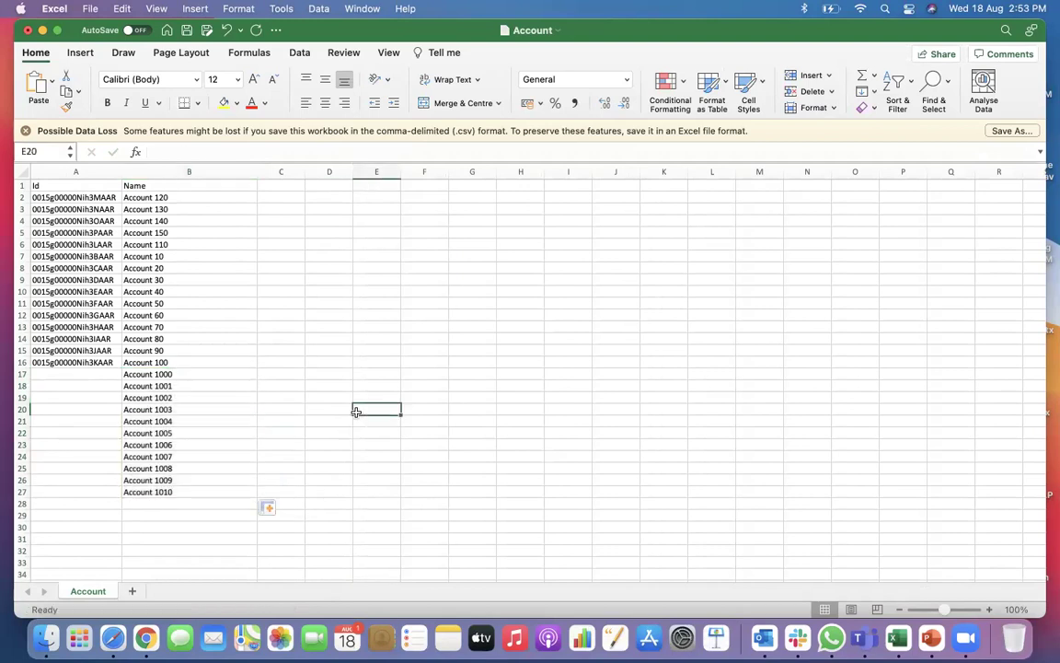
key("super+s")
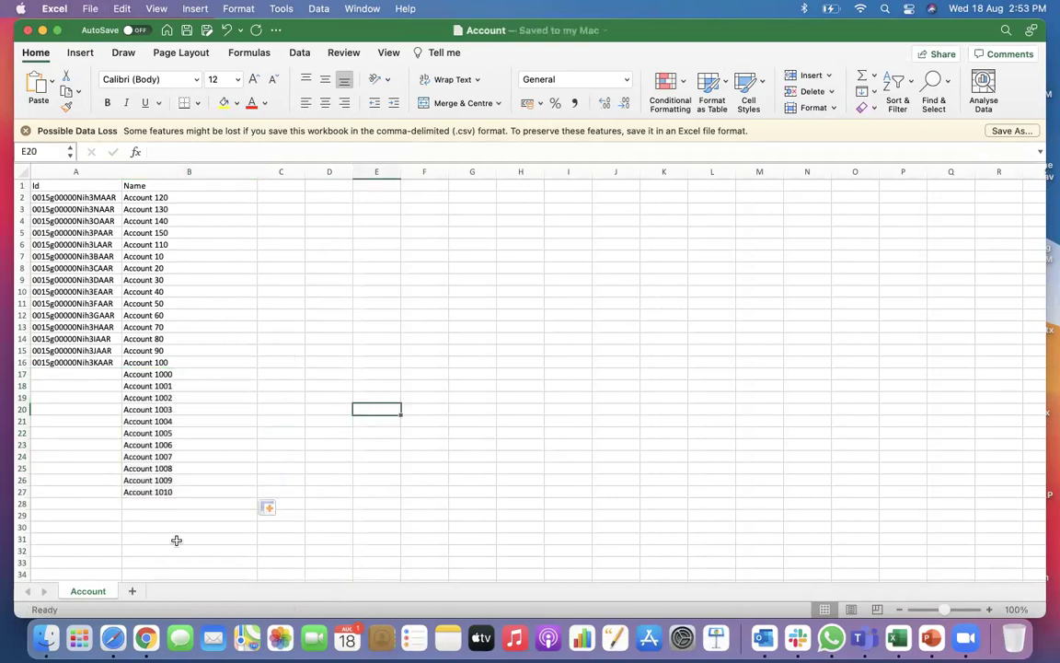
Switch to Workbench in Chrome and start an upsert on the Account object from the Account.csv file in Downloads
left_click(146, 638)
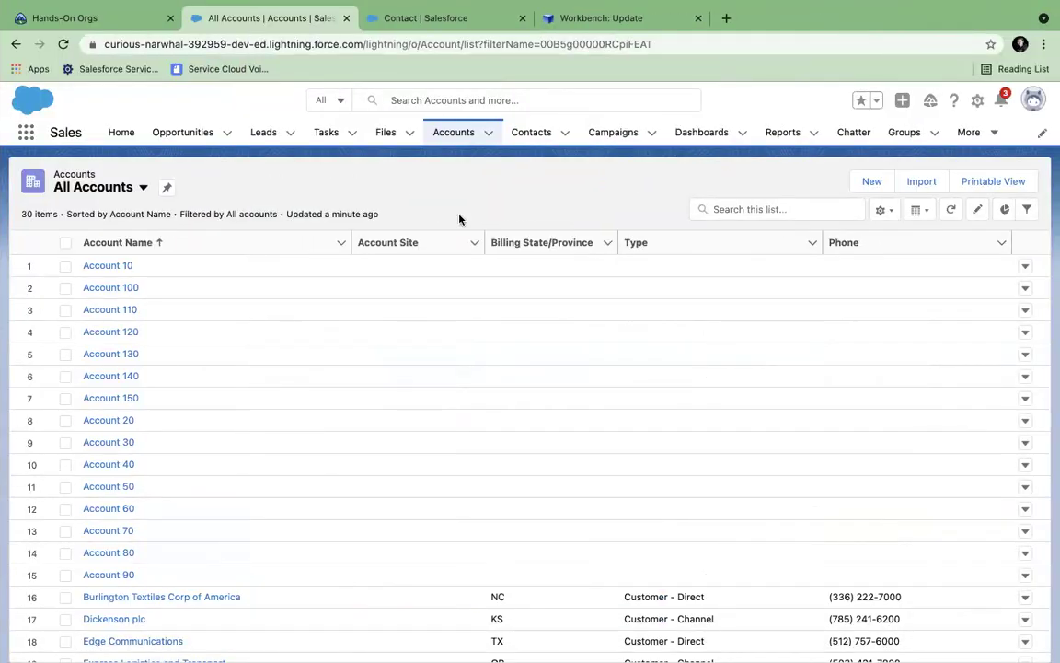
left_click(589, 21)
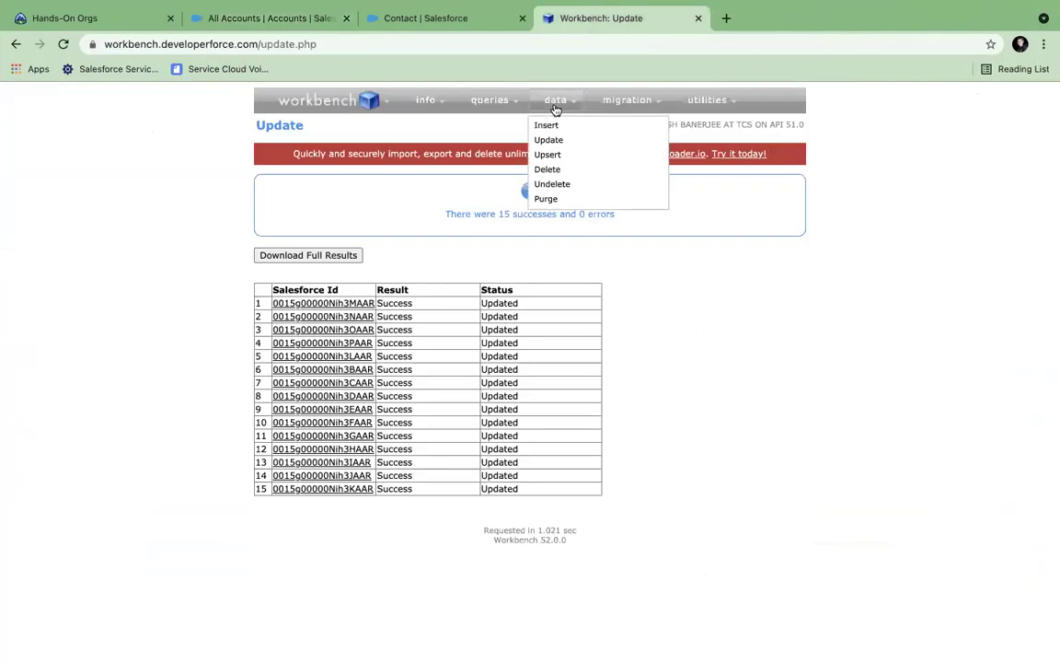
left_click(547, 156)
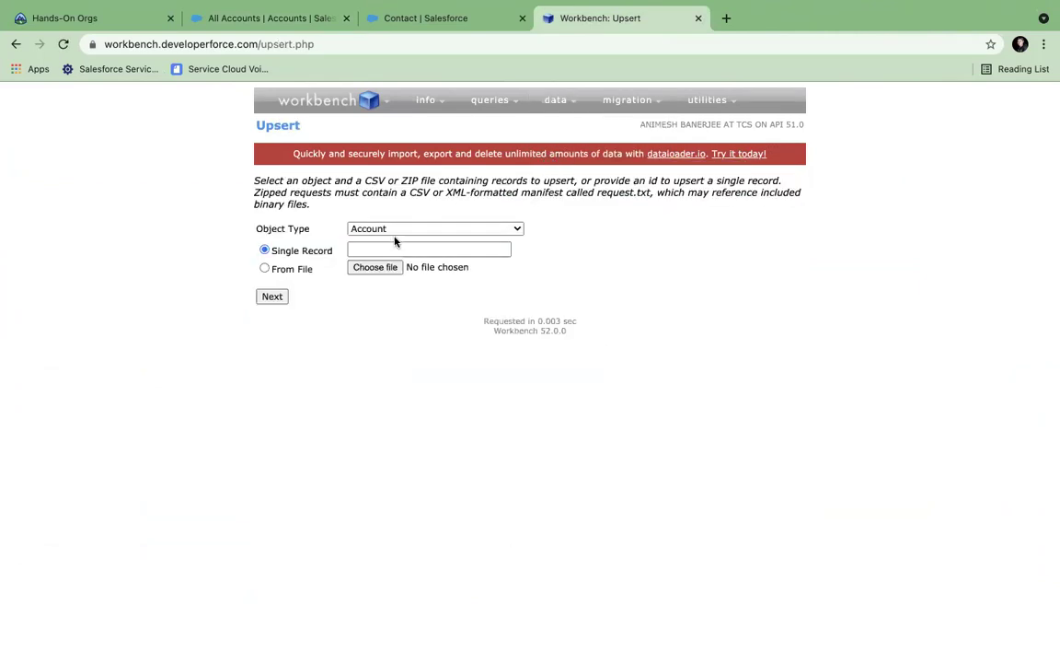
left_click(368, 268)
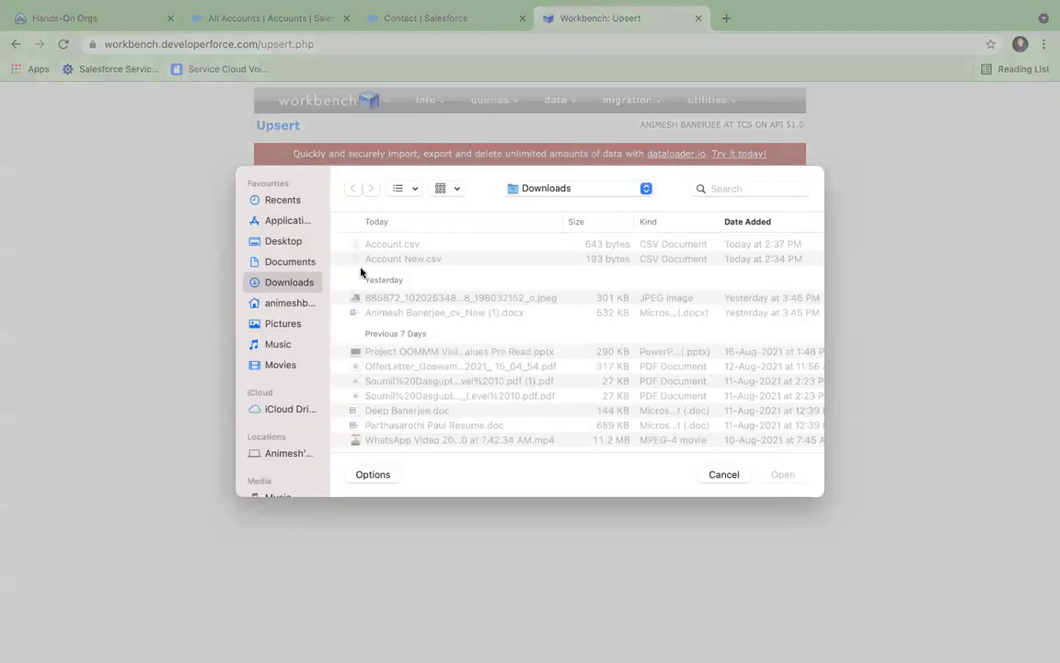
left_click(394, 252)
left_click(448, 249)
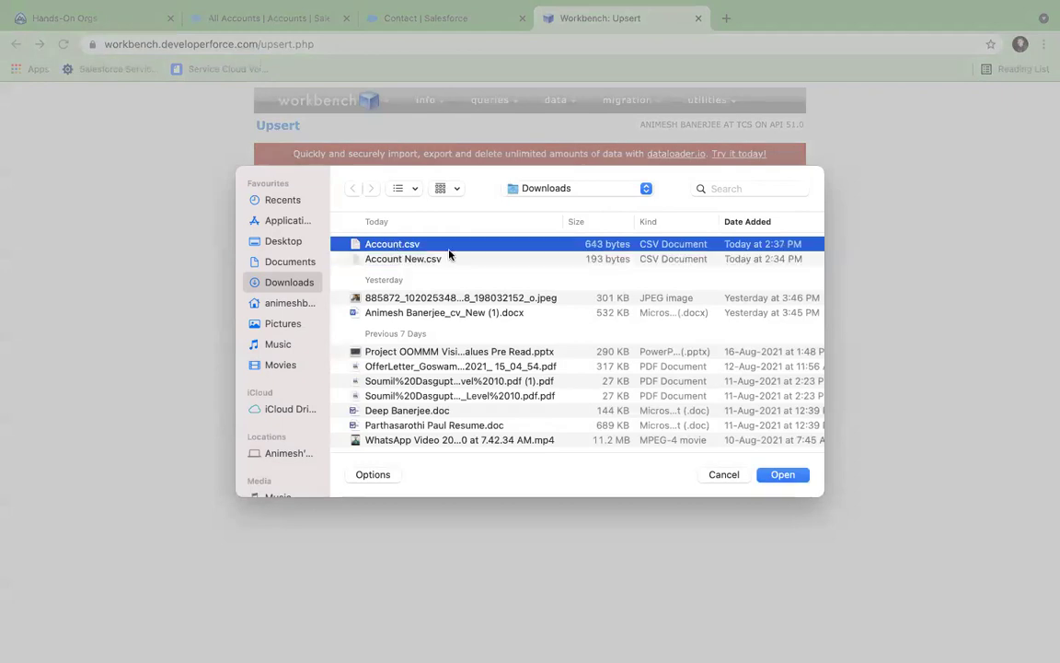
left_click(778, 477)
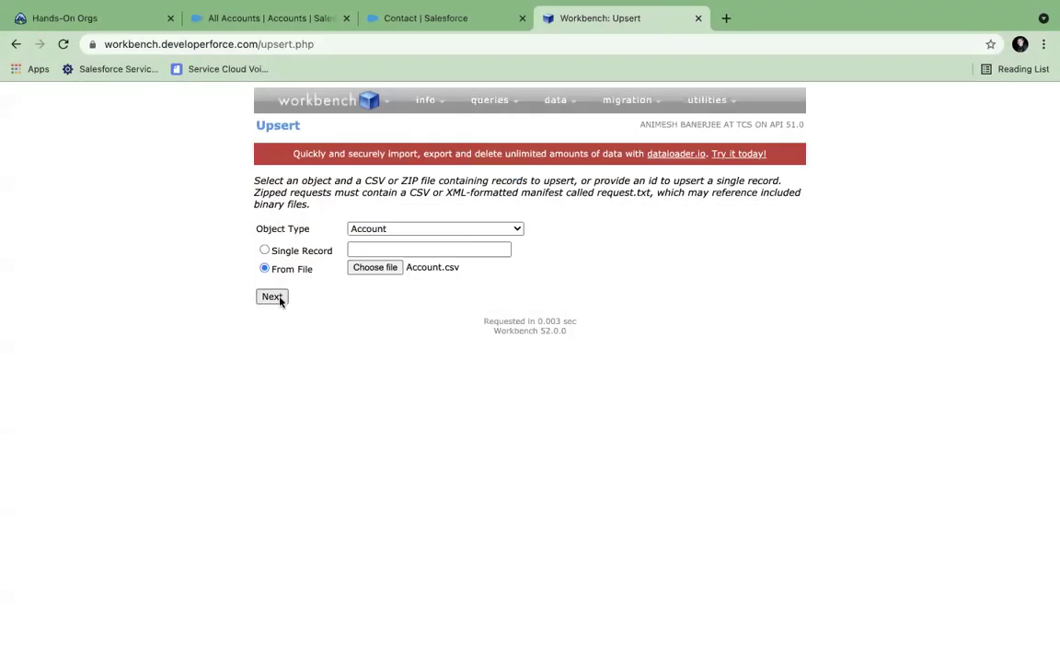
left_click(272, 296)
Keep Id as the external Id, accept the Id and Name field mapping, and run the account upsert
scroll(489, 310, "down", 3)
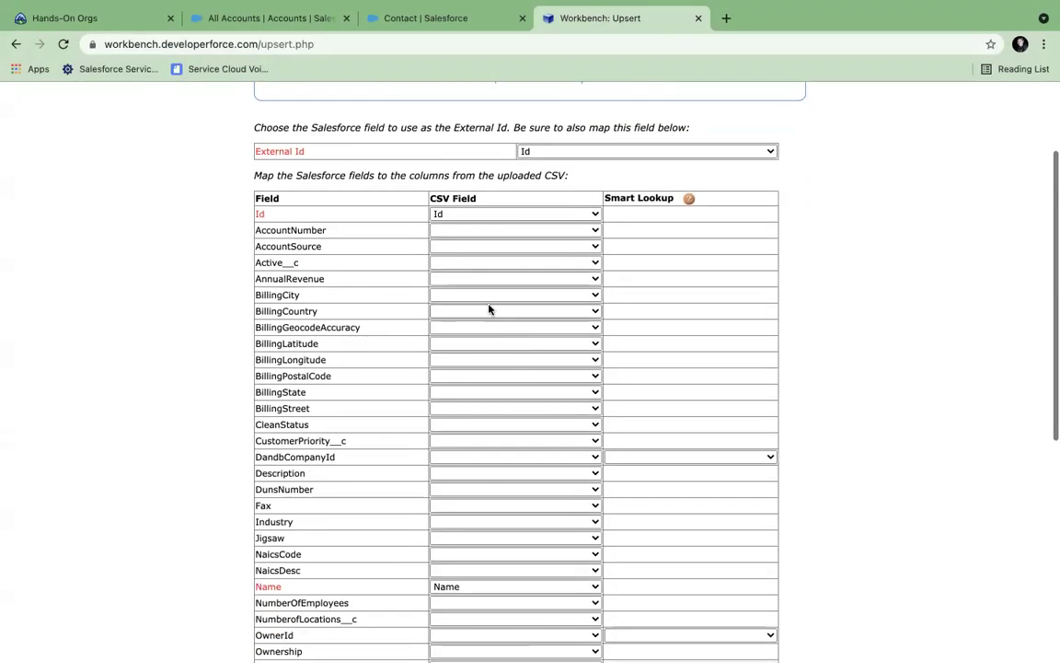
scroll(280, 589, "down", 3)
scroll(285, 598, "down", 5)
left_click(282, 610)
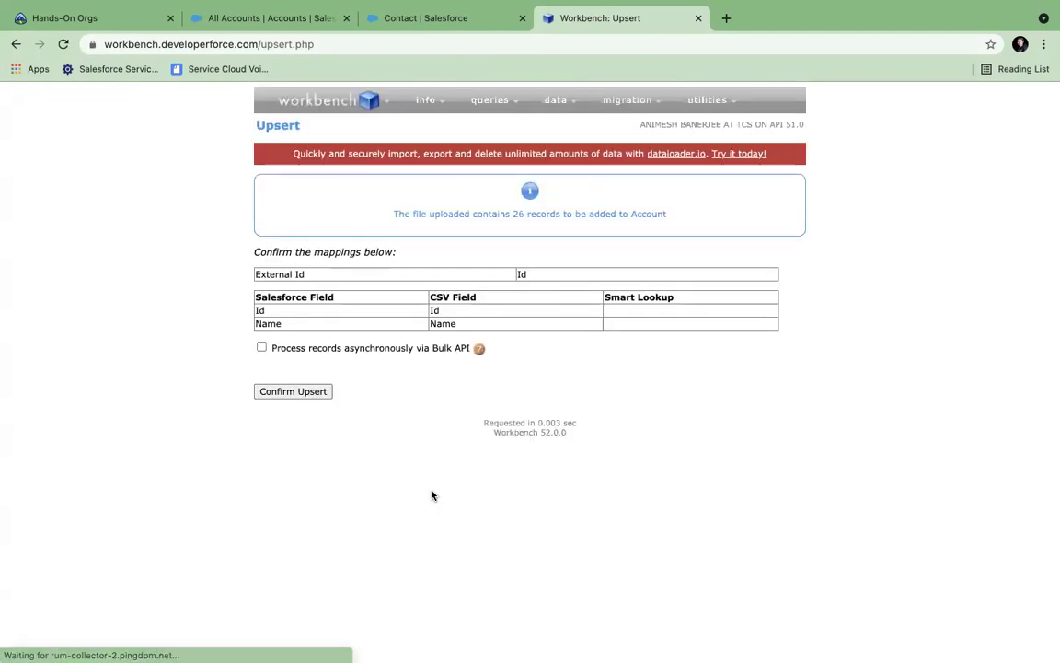
left_click(320, 393)
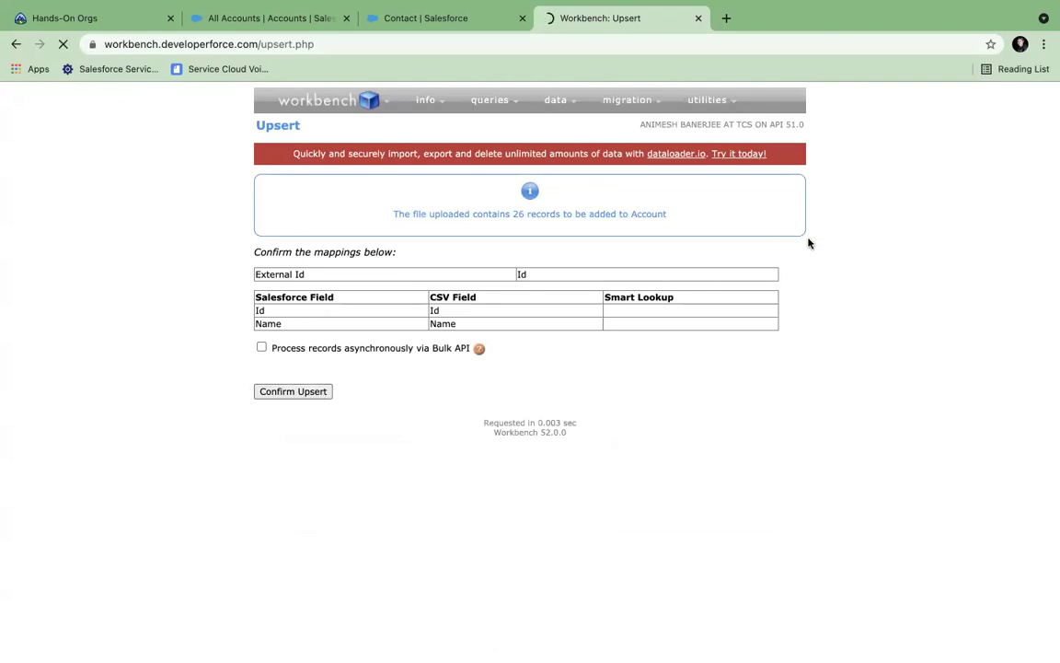
Review the upsert results, comparing the rows with Updated status against those with Created status
scroll(568, 296, "down", 1)
left_click_drag(505, 269, 518, 461)
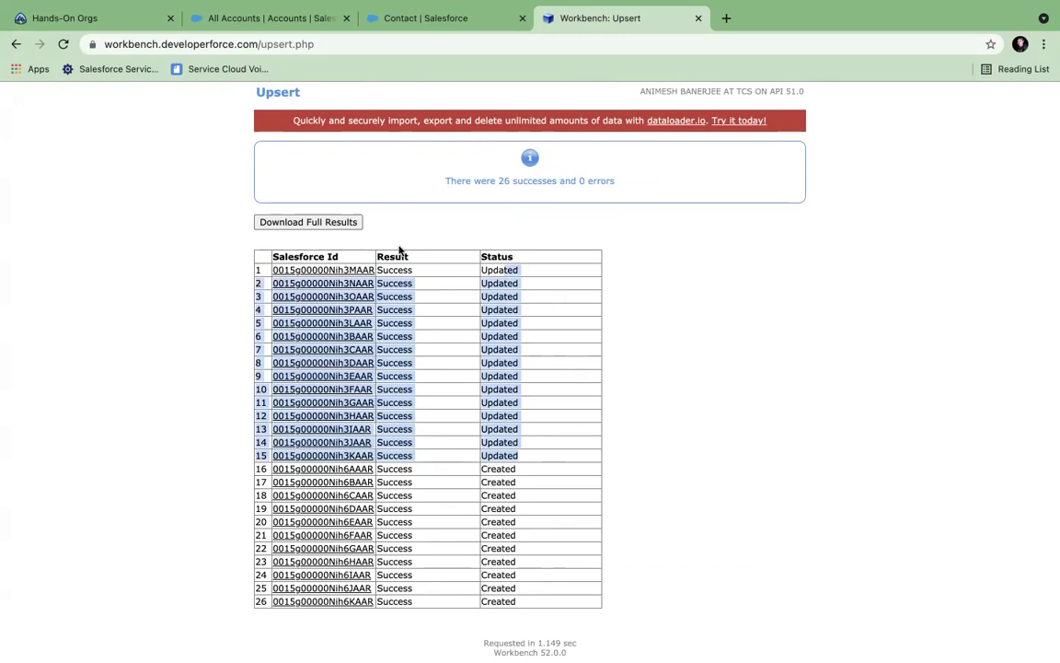
left_click(514, 472)
left_click_drag(509, 470, 525, 606)
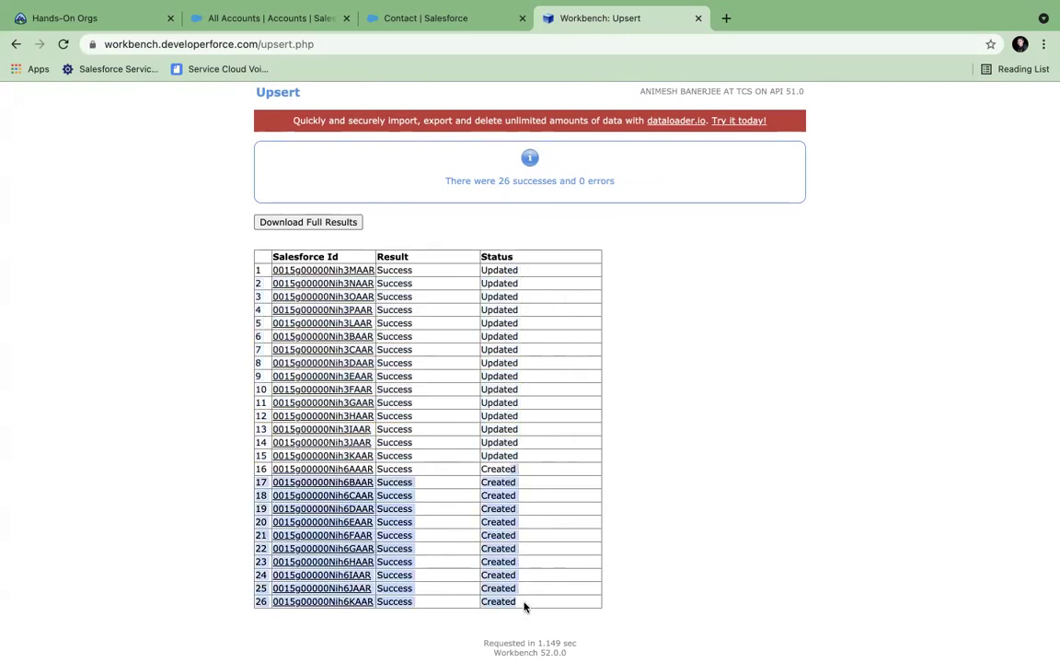
left_click(721, 439)
Reopen the All Accounts list view in Salesforce to check for the upserted accounts
left_click(218, 20)
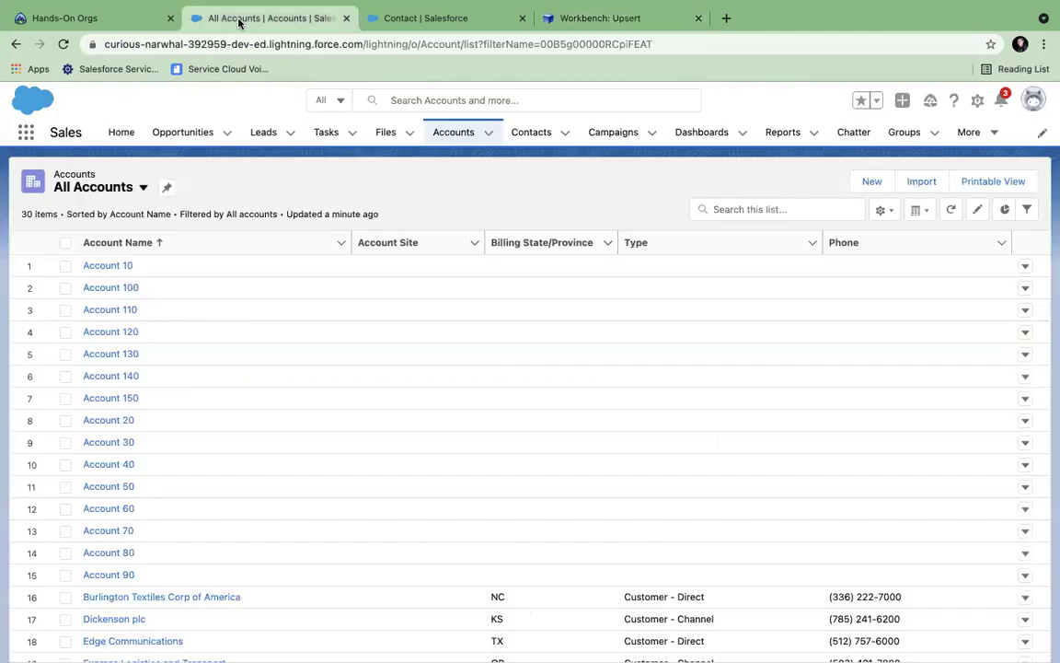
left_click(446, 134)
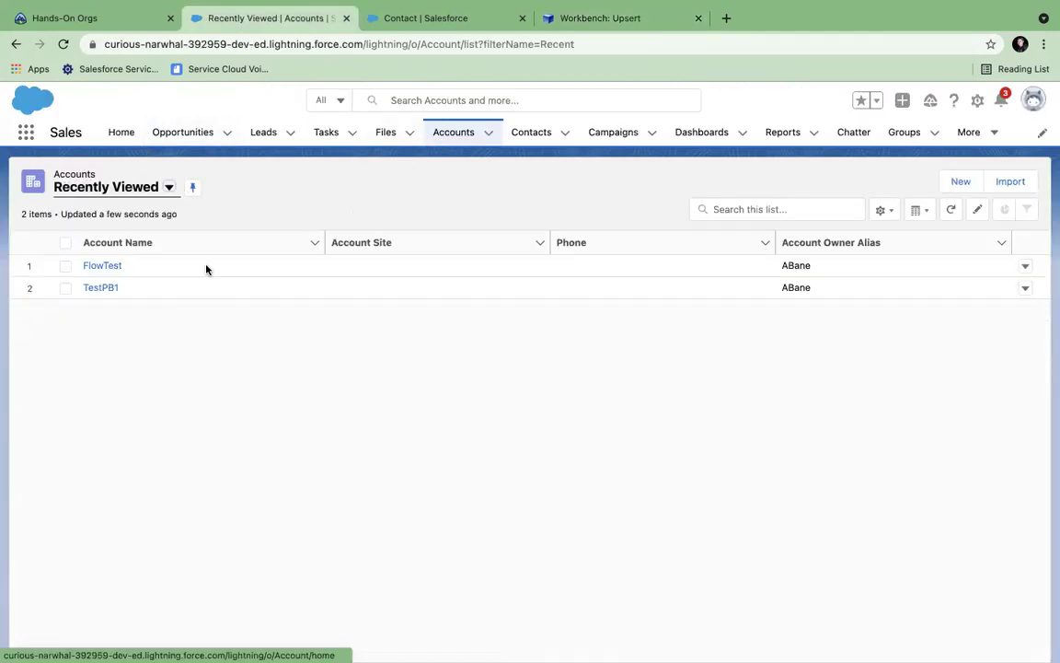
left_click(167, 189)
left_click(104, 242)
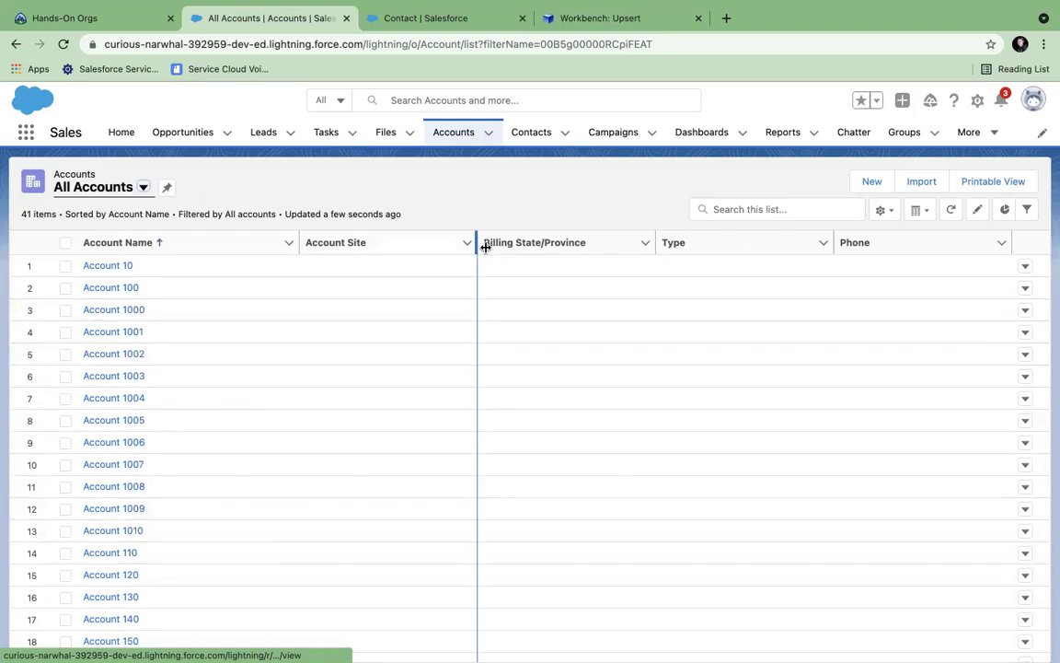
Return to Workbench and choose Account.csv as the source file for a Delete operation
left_click(572, 25)
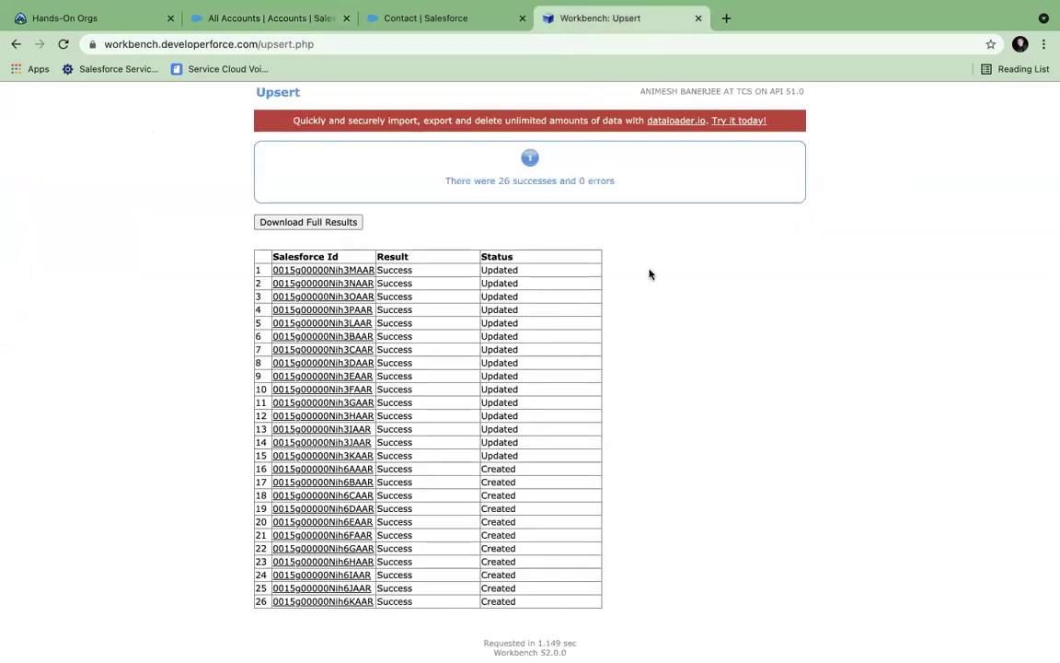
scroll(656, 273, "up", 2)
mouse_move(567, 106)
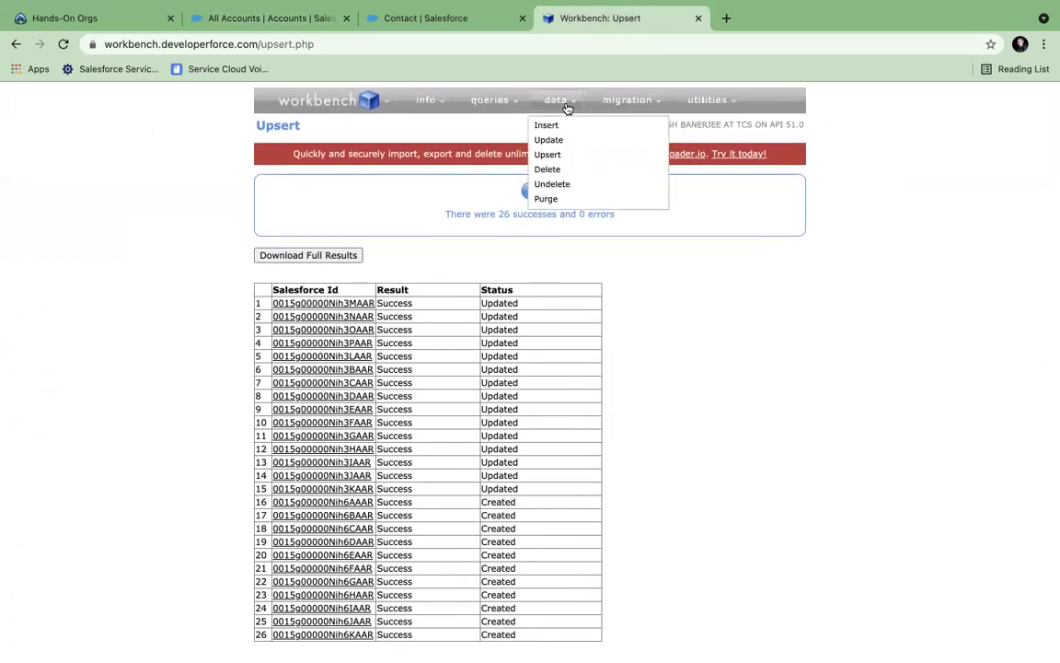
left_click(546, 170)
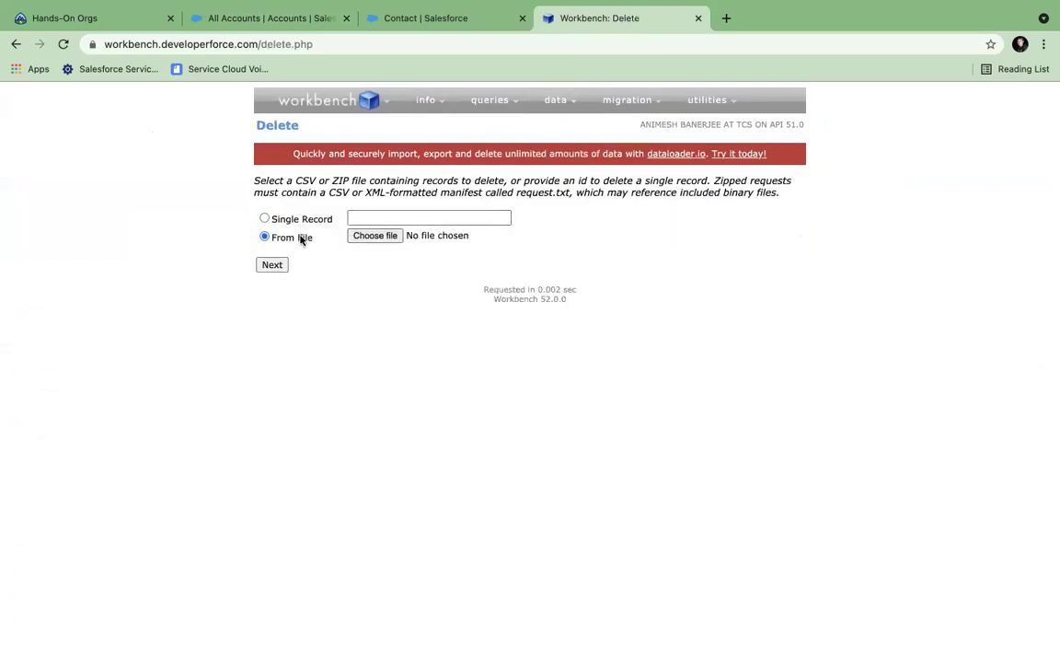
left_click(363, 241)
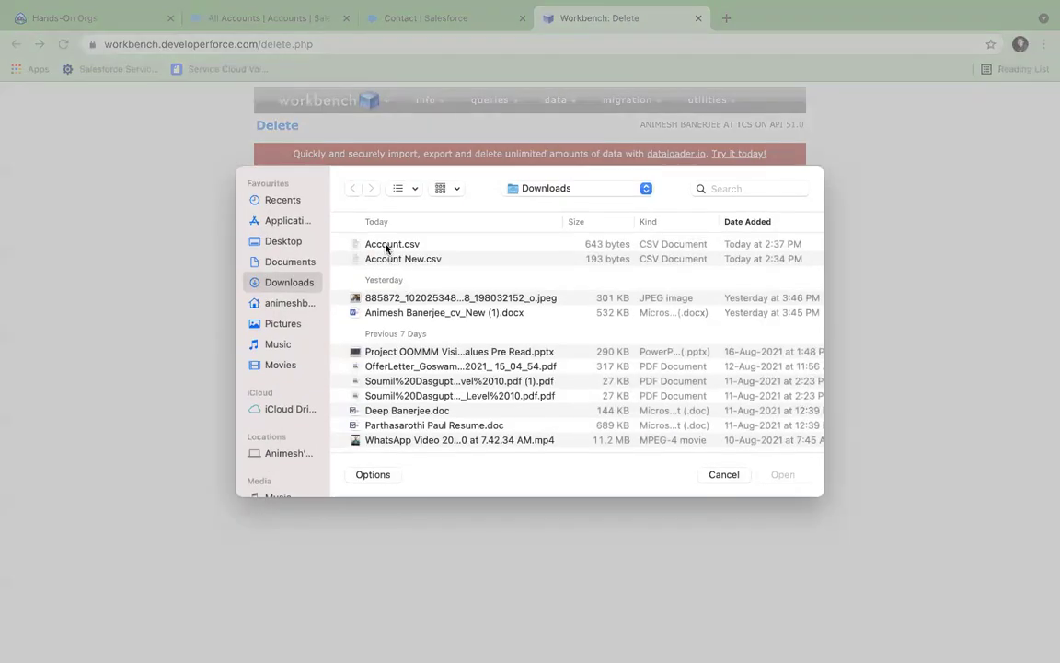
left_click(388, 244)
left_click(783, 475)
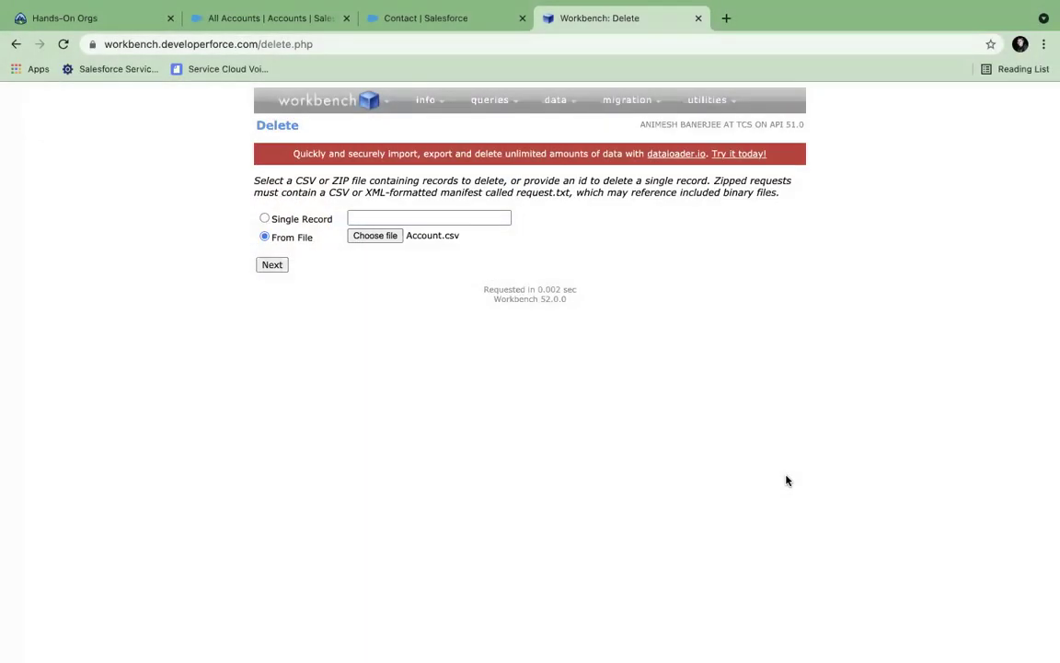
Accept the Id mapping and delete the listed accounts without the hard delete or Bulk API options
left_click(271, 264)
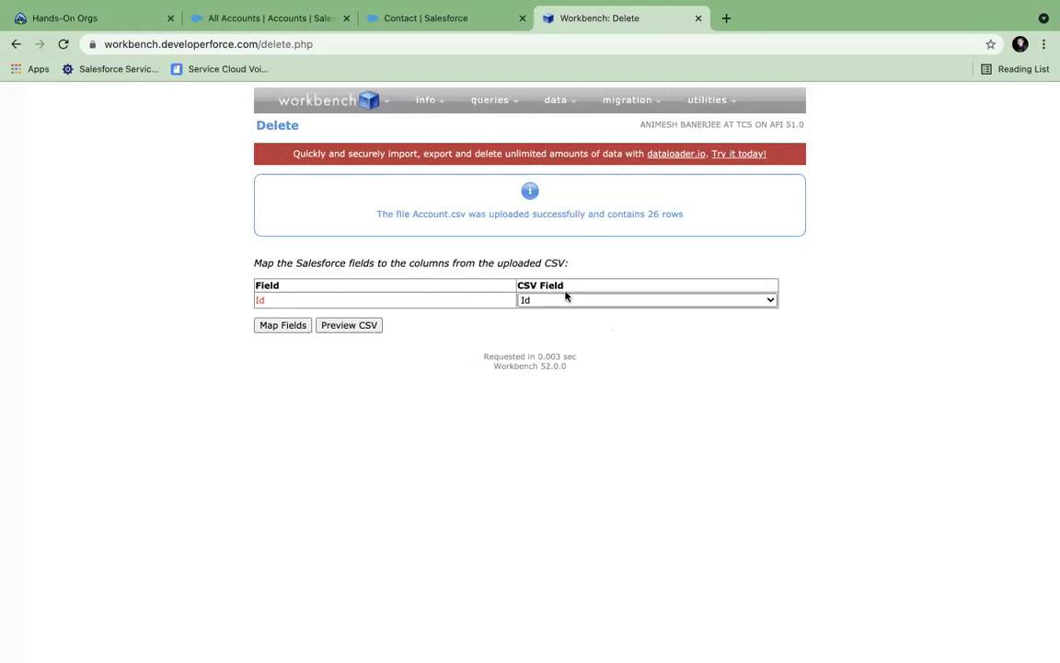
left_click(293, 327)
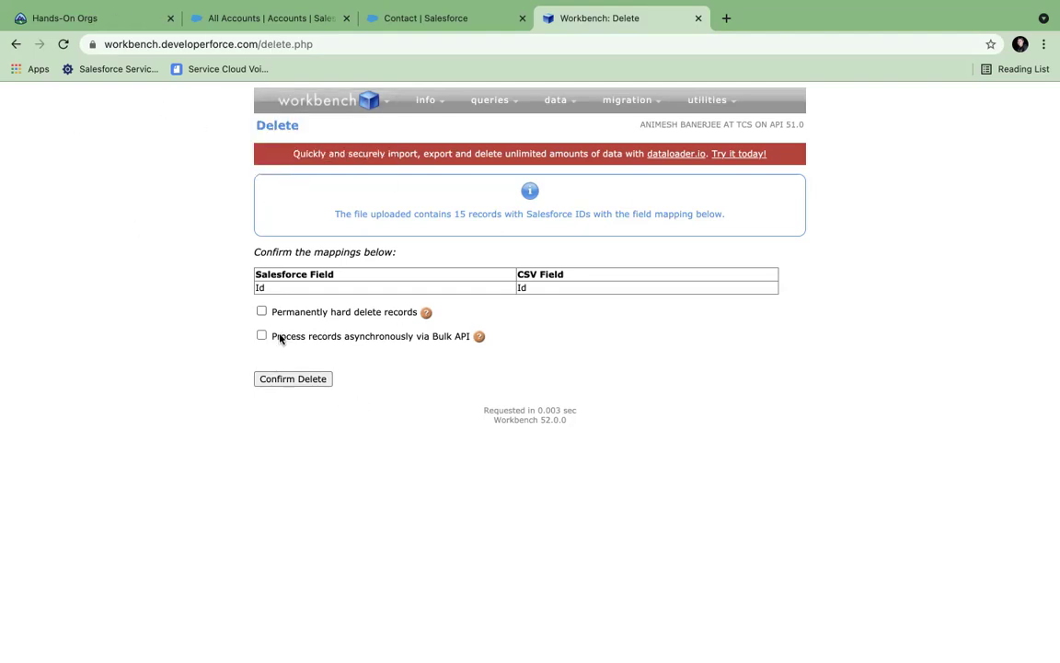
left_click(295, 379)
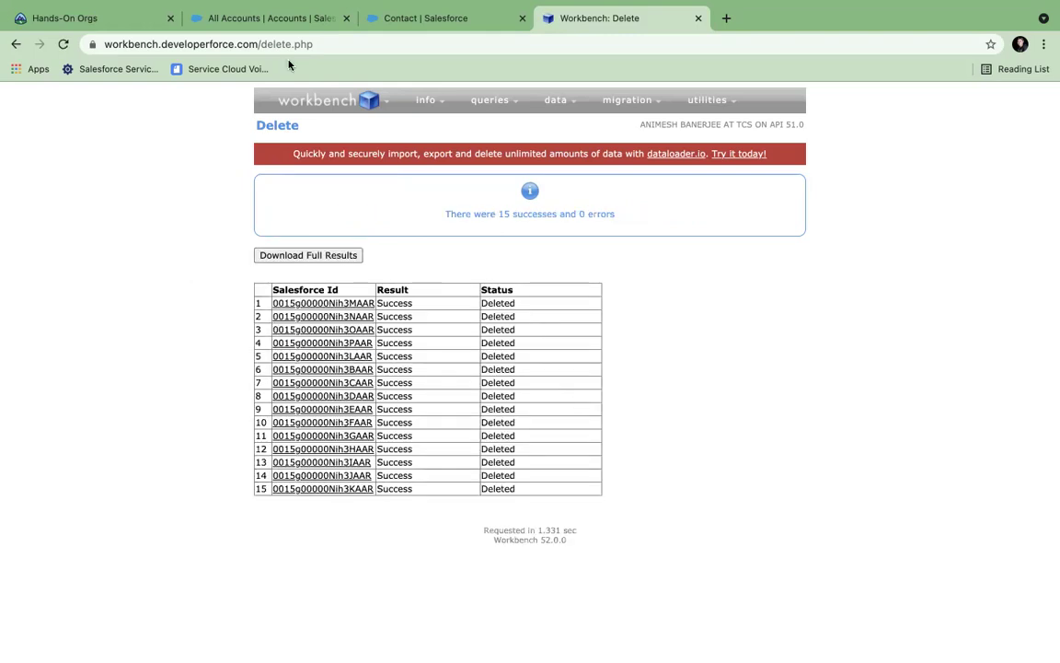
Reload the All Accounts list in Salesforce and look through it for the deleted accounts
left_click(260, 25)
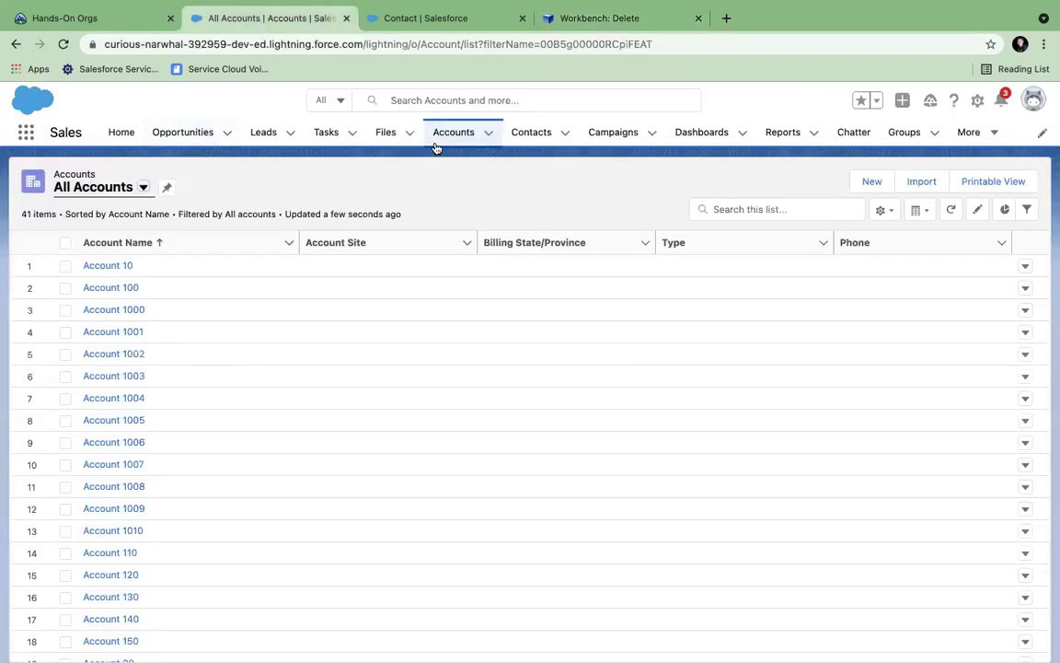
left_click(66, 46)
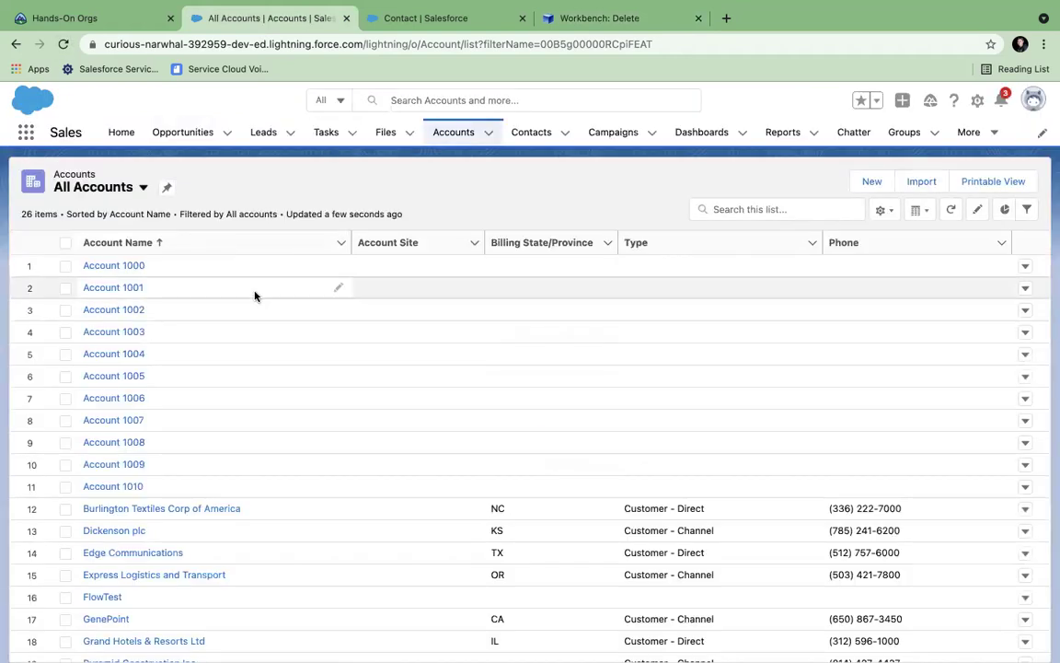
scroll(204, 492, "down", 3)
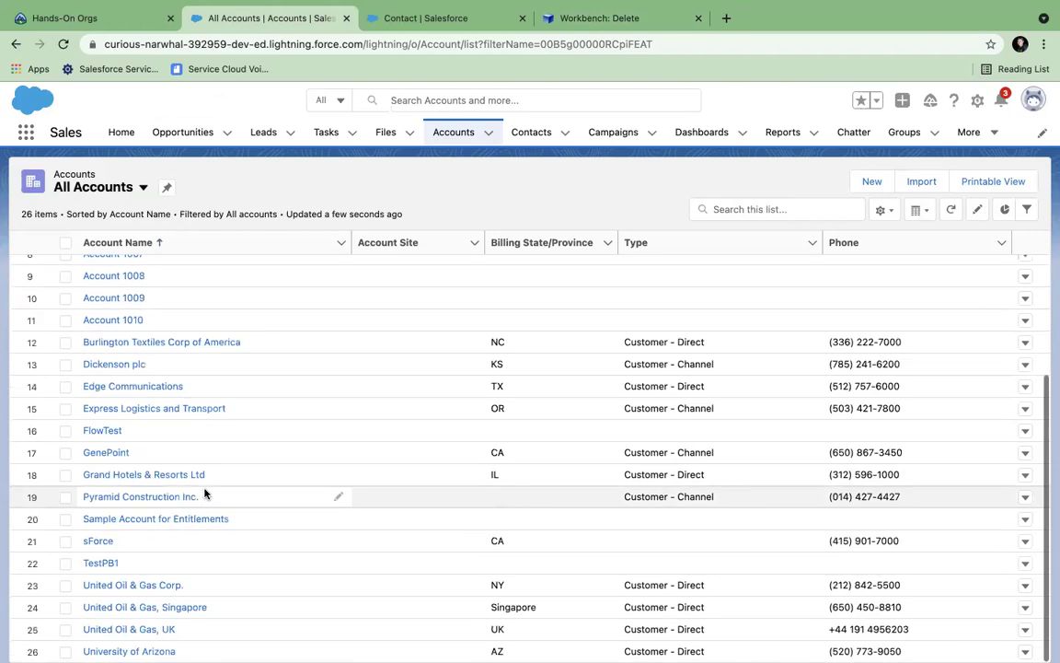
scroll(204, 492, "up", 3)
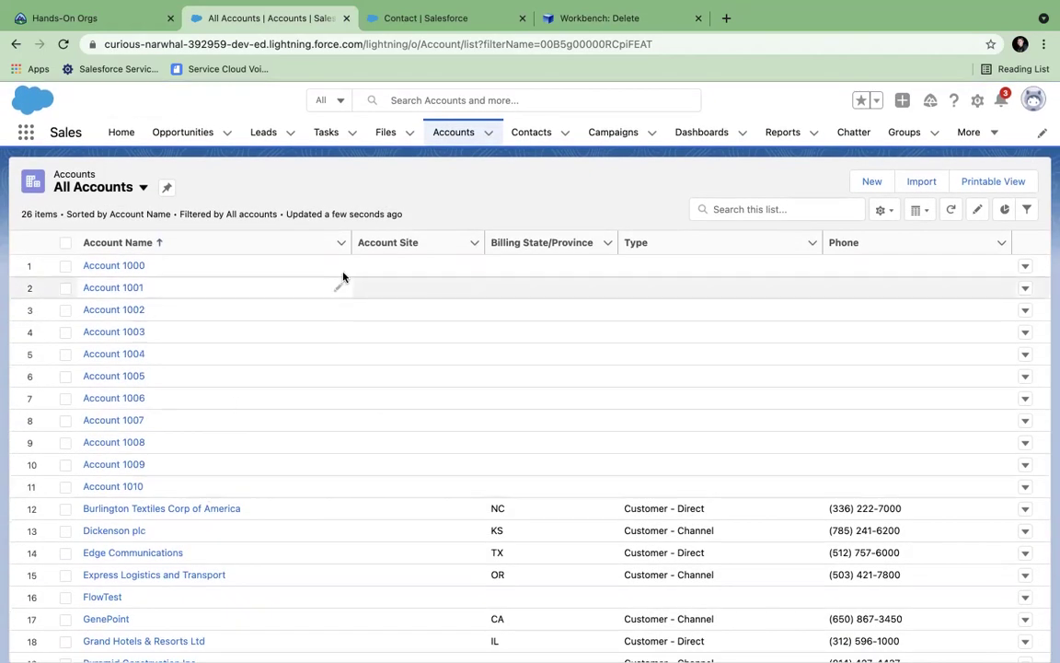
Go back to Workbench and choose Account.csv as the source file for an Undelete operation
left_click(552, 20)
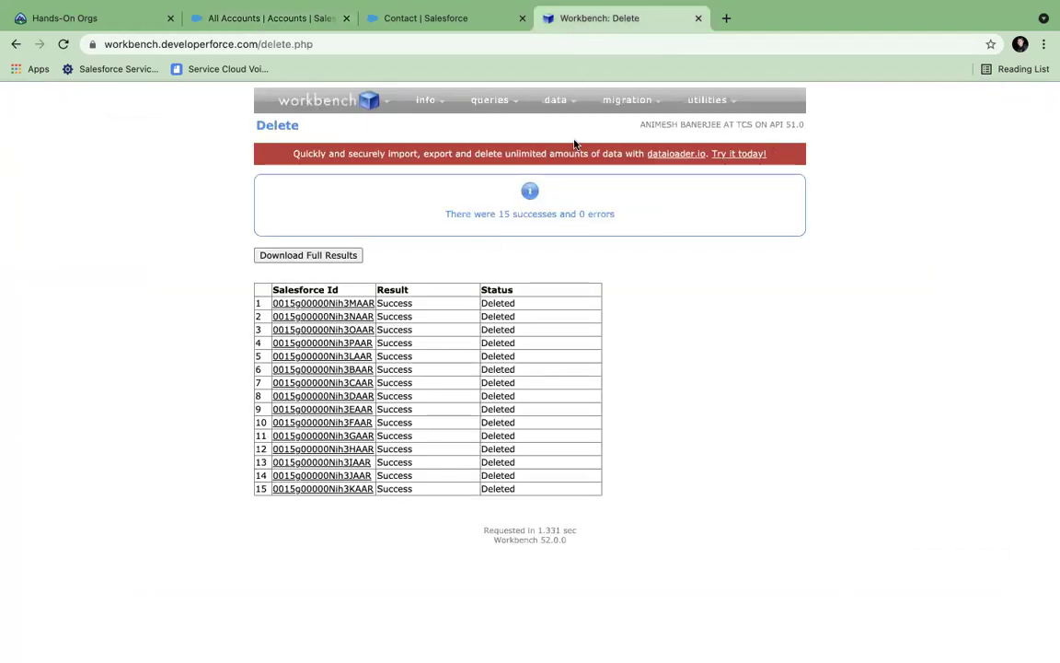
mouse_move(559, 103)
left_click(553, 189)
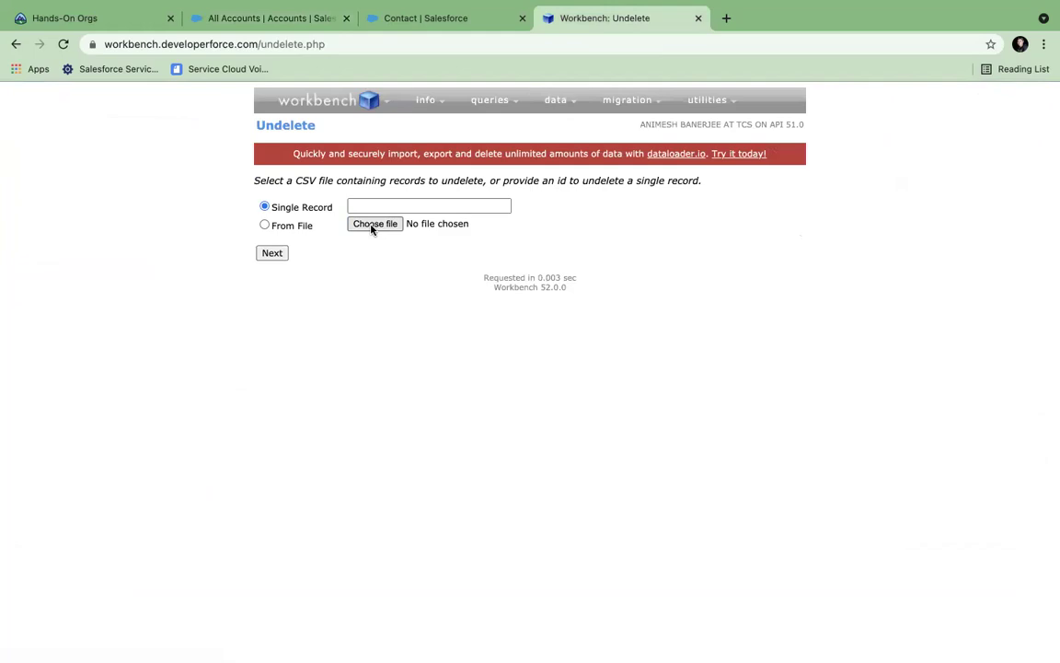
left_click(378, 226)
left_click(392, 244)
left_click(782, 474)
Accept the mapping of Id to the CSV's Id column and run the undelete
left_click(272, 253)
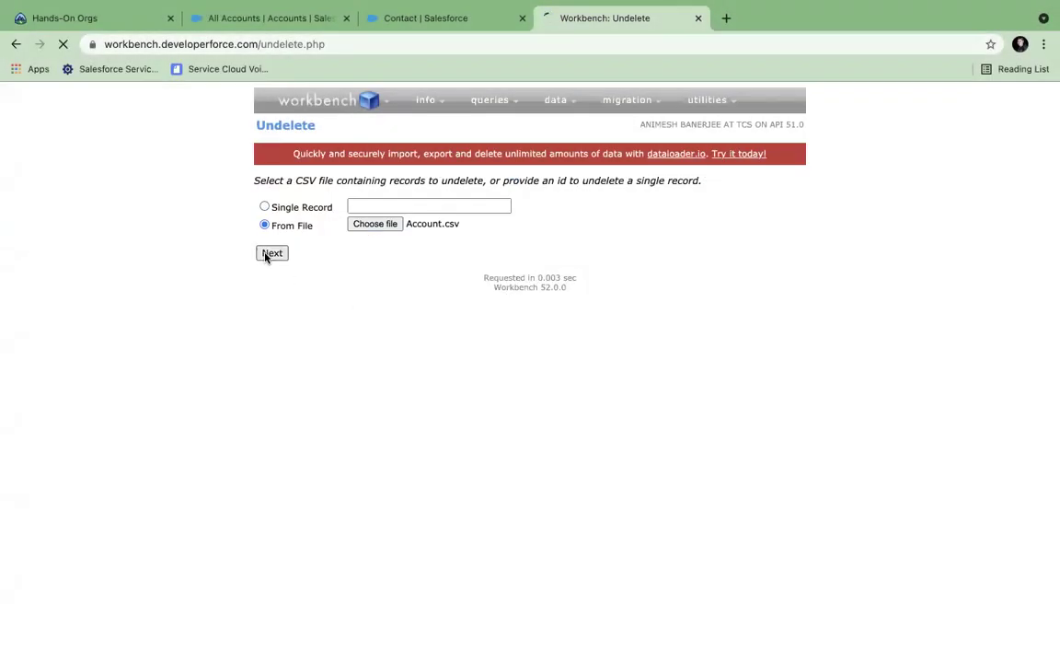
left_click(285, 328)
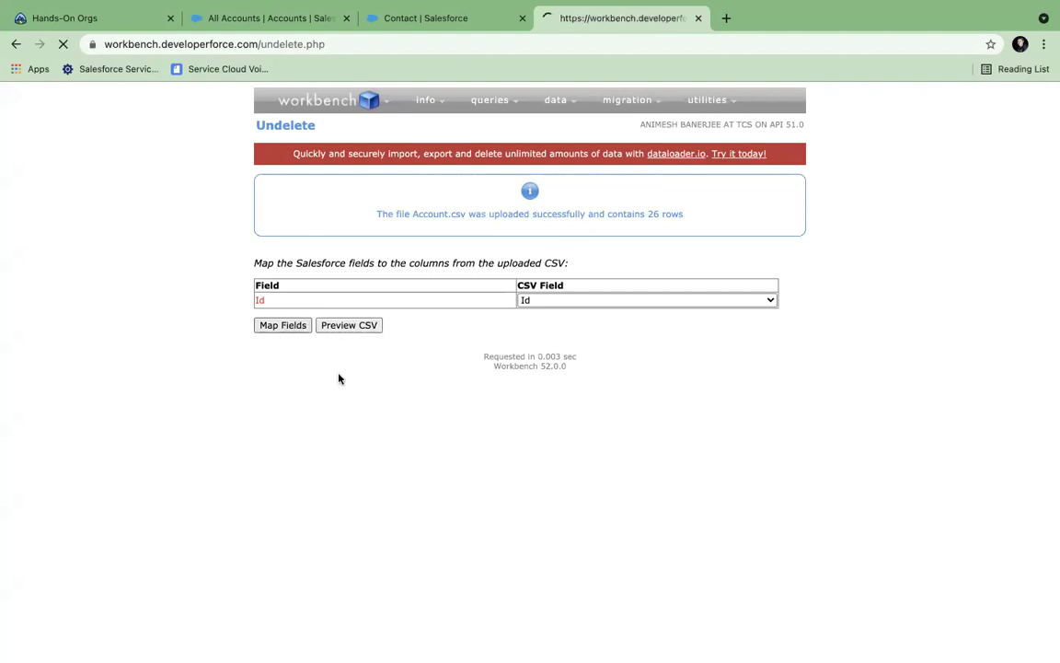
left_click(288, 331)
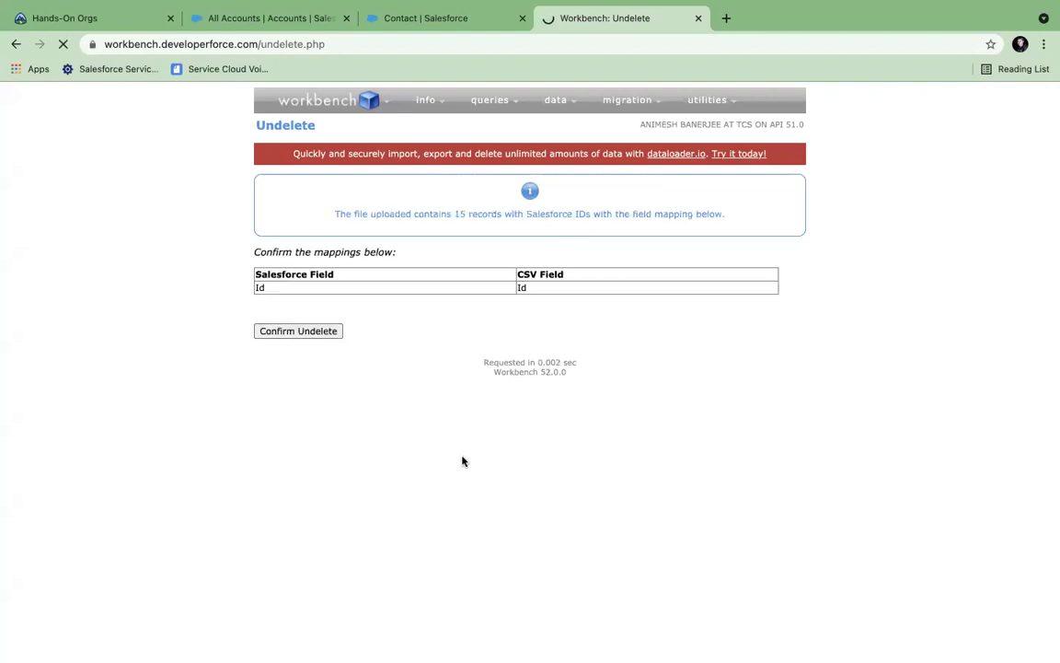
Refresh All Accounts in Salesforce and look through the list for the restored account records
left_click(221, 18)
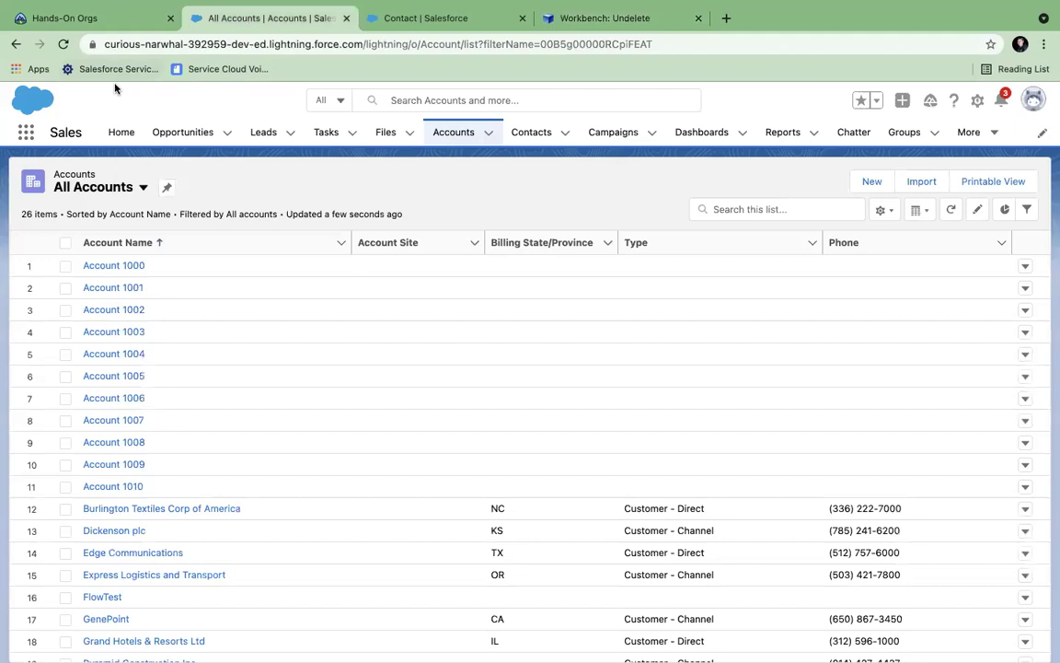
left_click(64, 44)
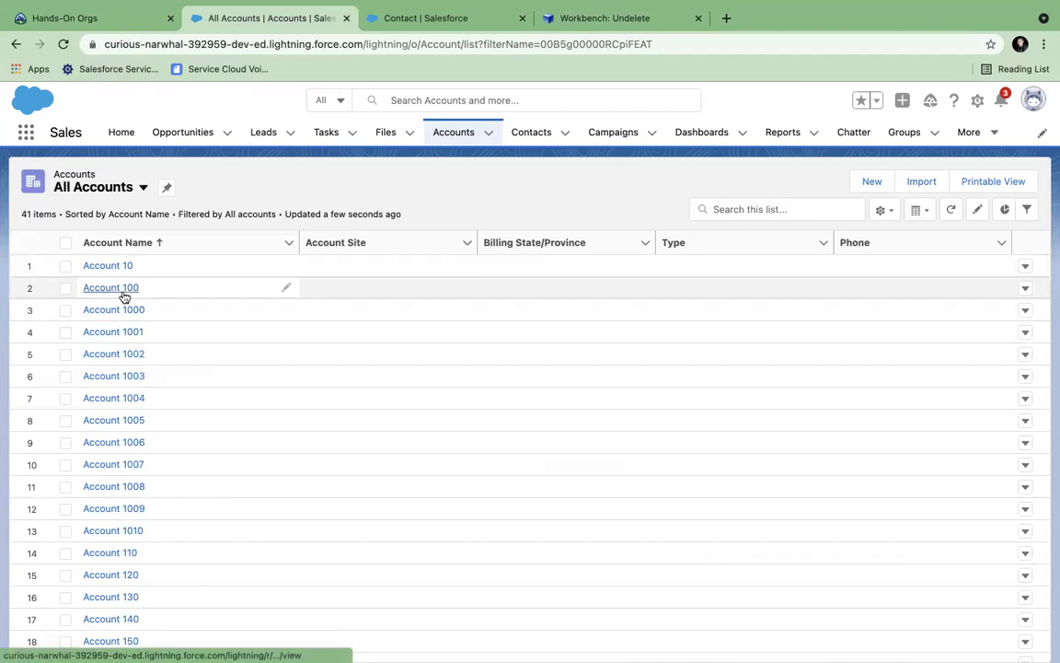
scroll(141, 509, "down", 3)
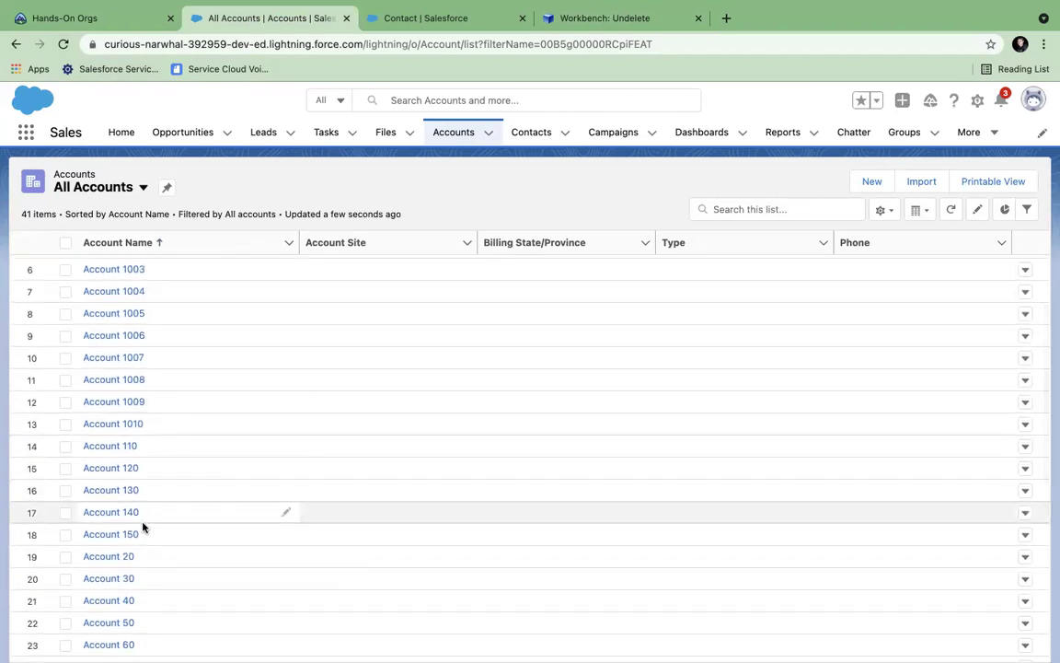
scroll(145, 578, "down", 5)
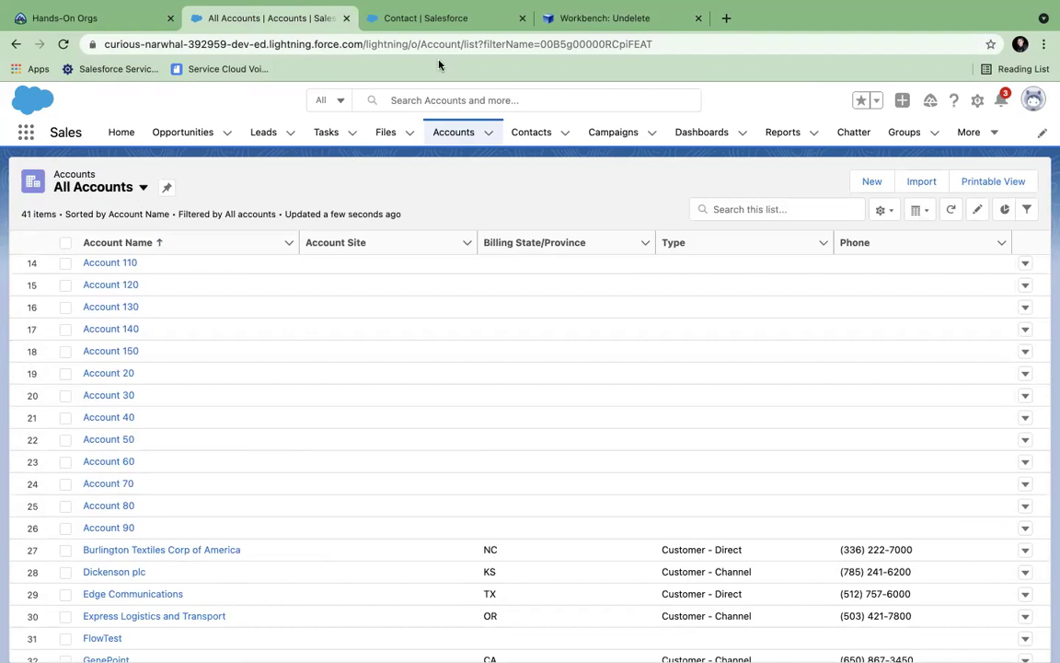
Go back to Workbench and upload Account.csv as the source file for a Purge operation
left_click(576, 25)
mouse_move(558, 110)
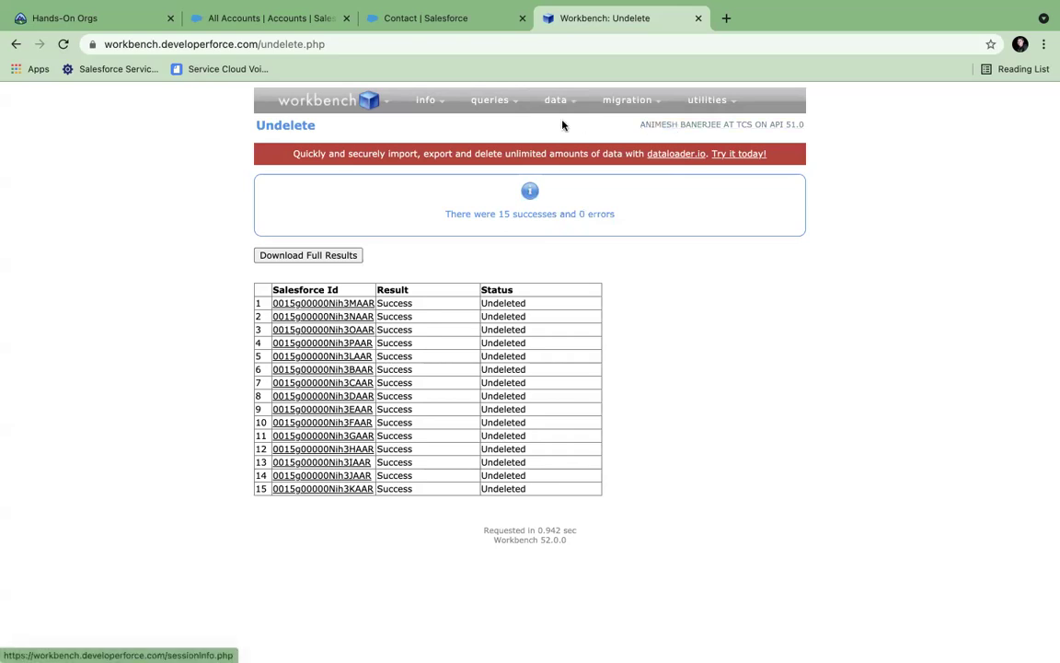
left_click(544, 202)
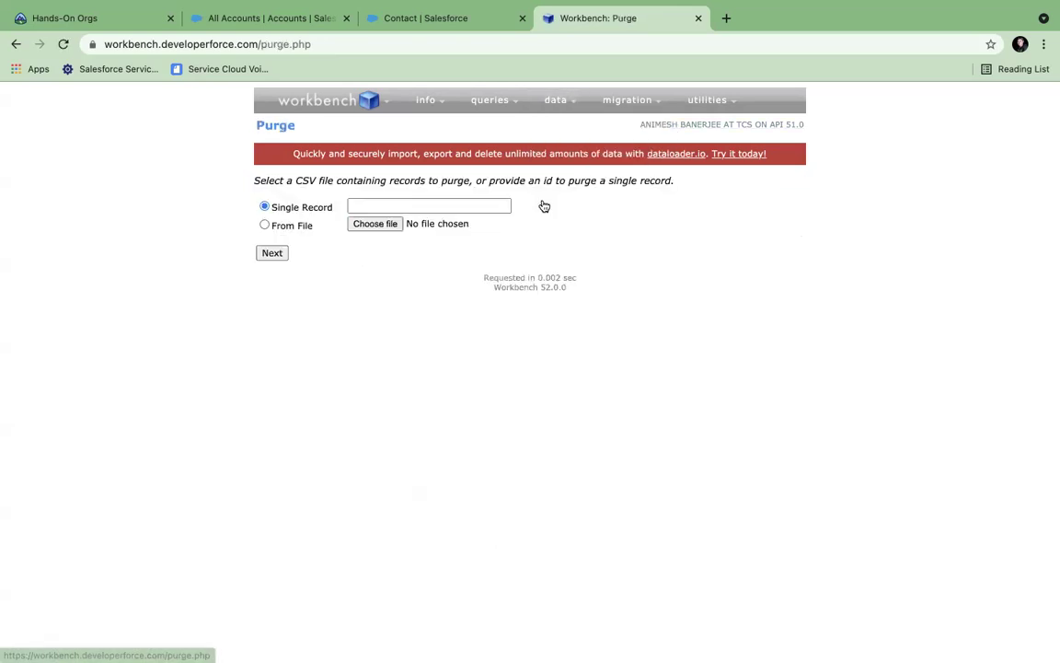
left_click(373, 223)
left_click(400, 246)
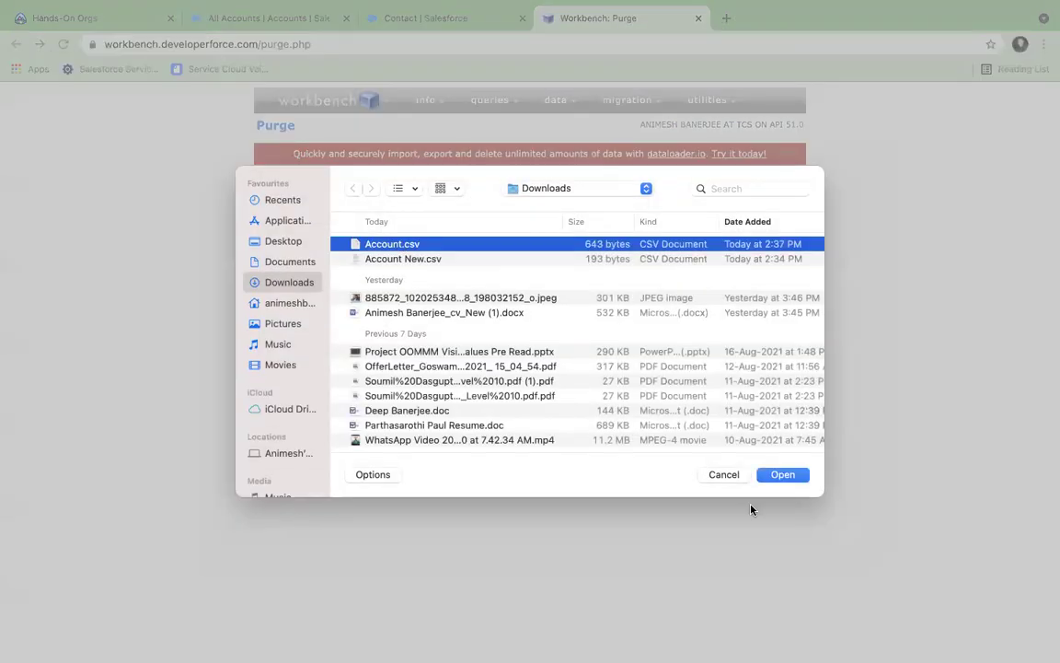
left_click(782, 474)
left_click(274, 256)
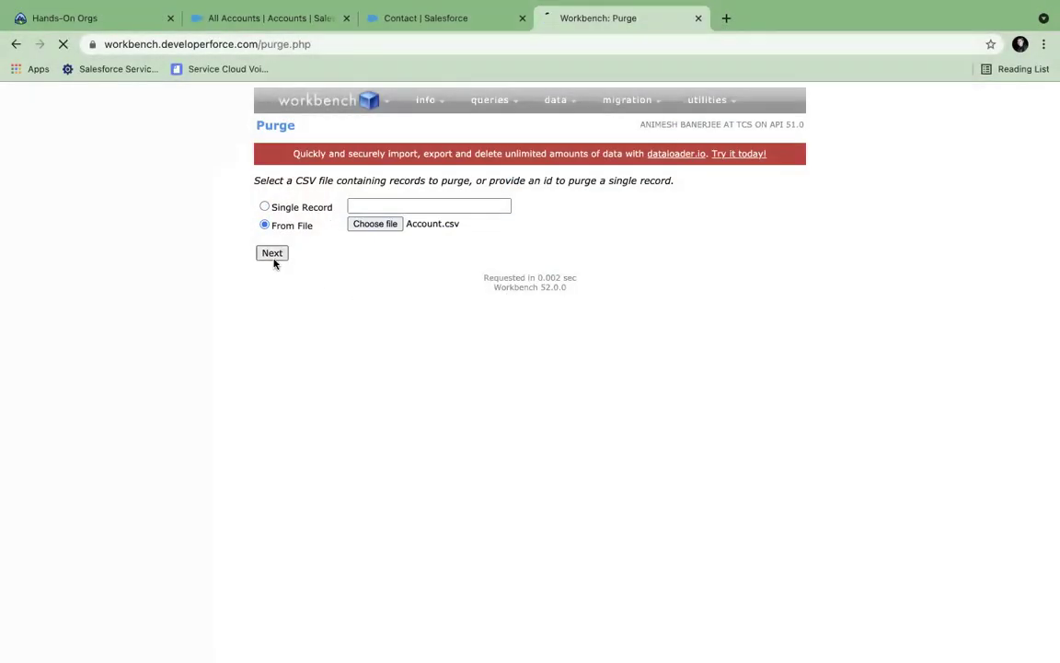
Accept the mapping of Id to the CSV's Id column, try to purge the accounts and look through the results
left_click(273, 325)
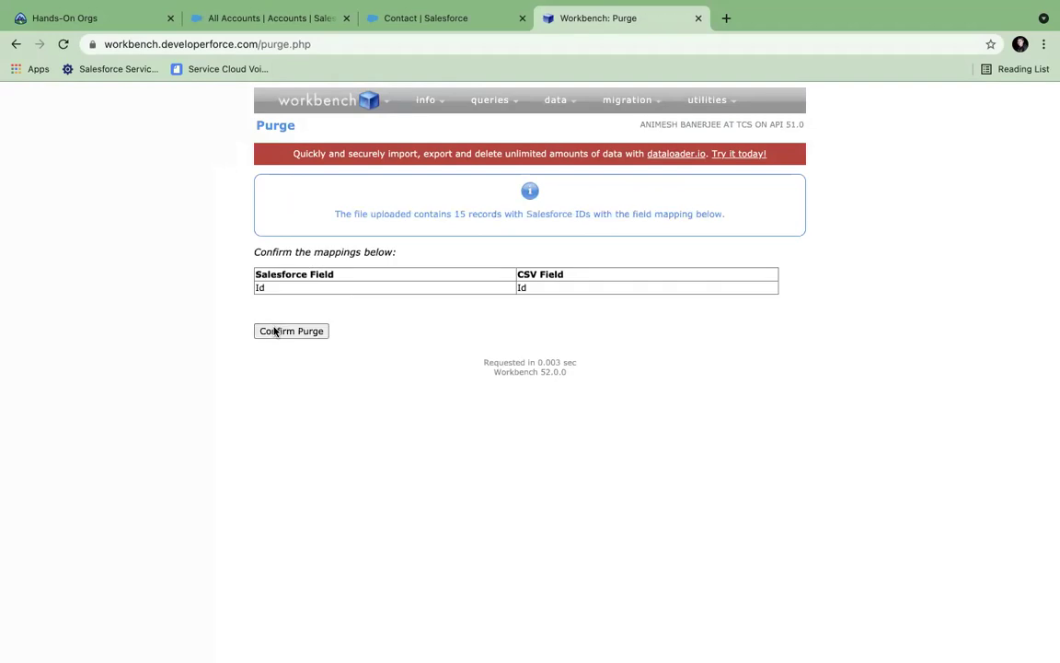
left_click(280, 331)
scroll(908, 329, "down", 1)
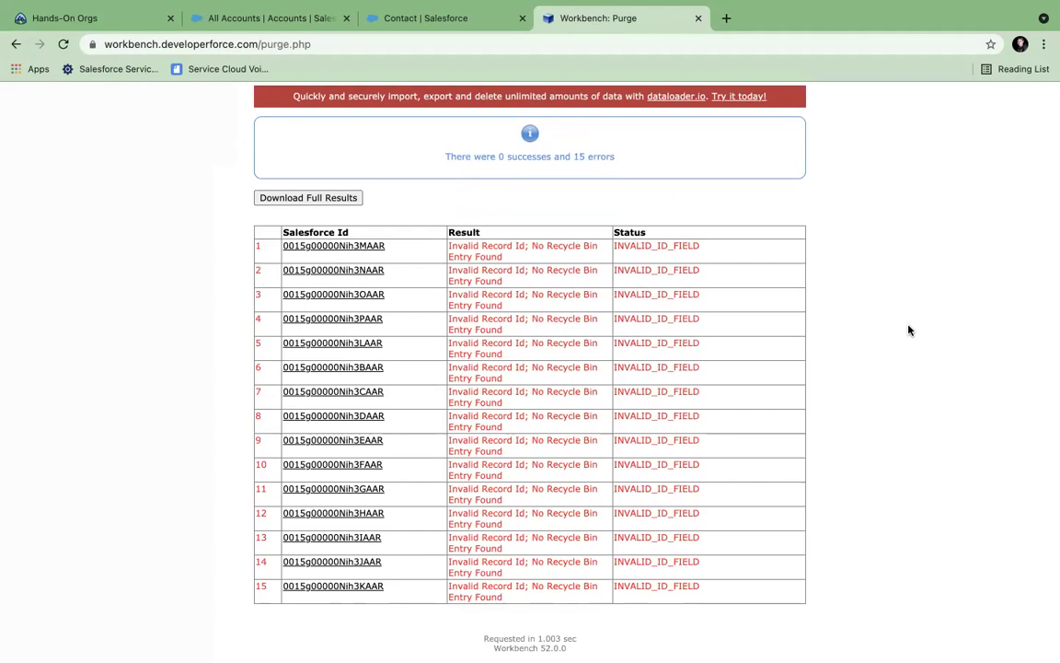
scroll(909, 330, "up", 1)
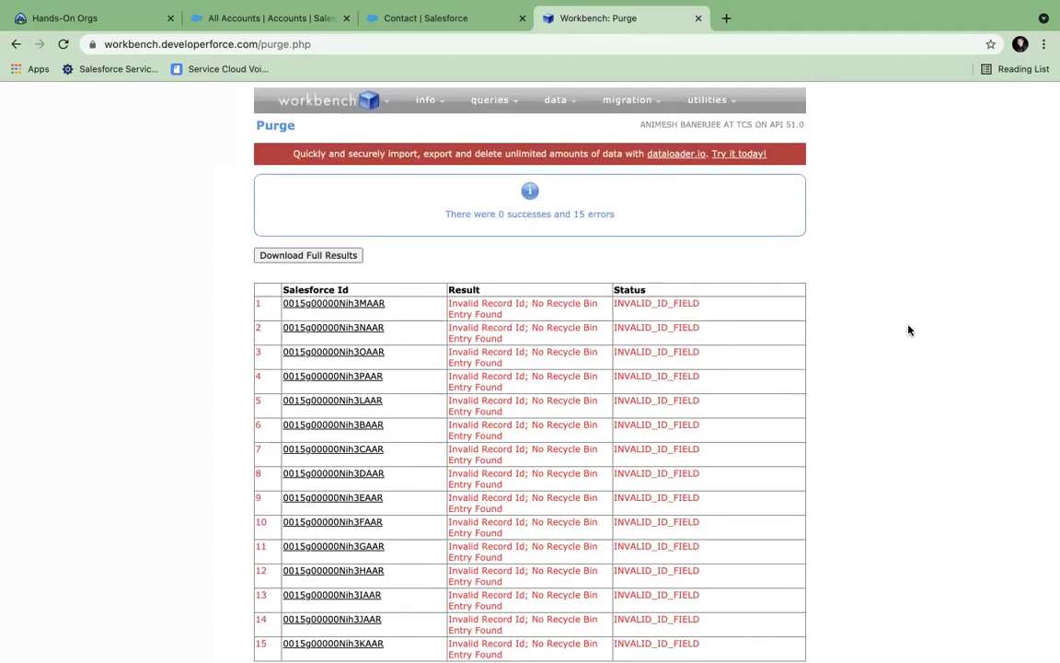
Delete the account records listed in Account.csv, keeping Id mapped to the CSV's Id column
mouse_move(558, 106)
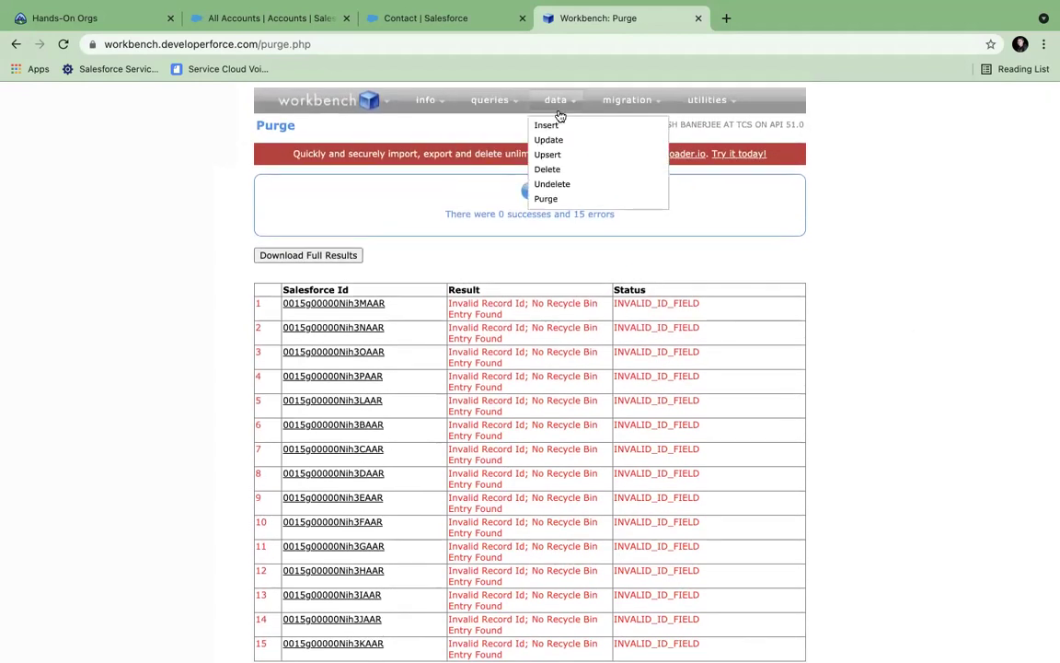
left_click(551, 170)
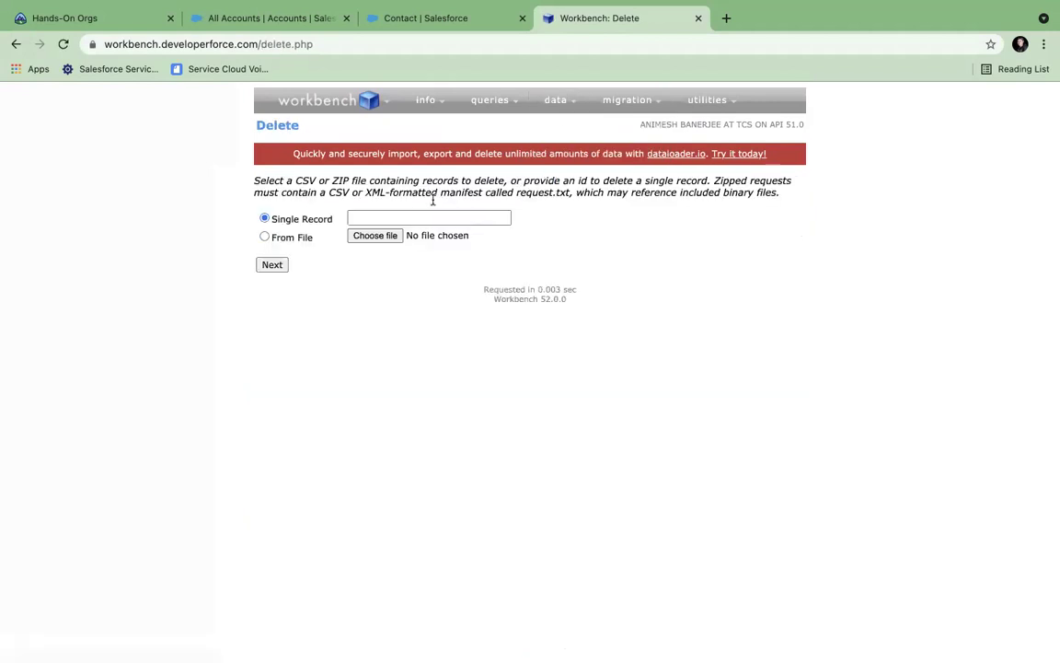
left_click(385, 237)
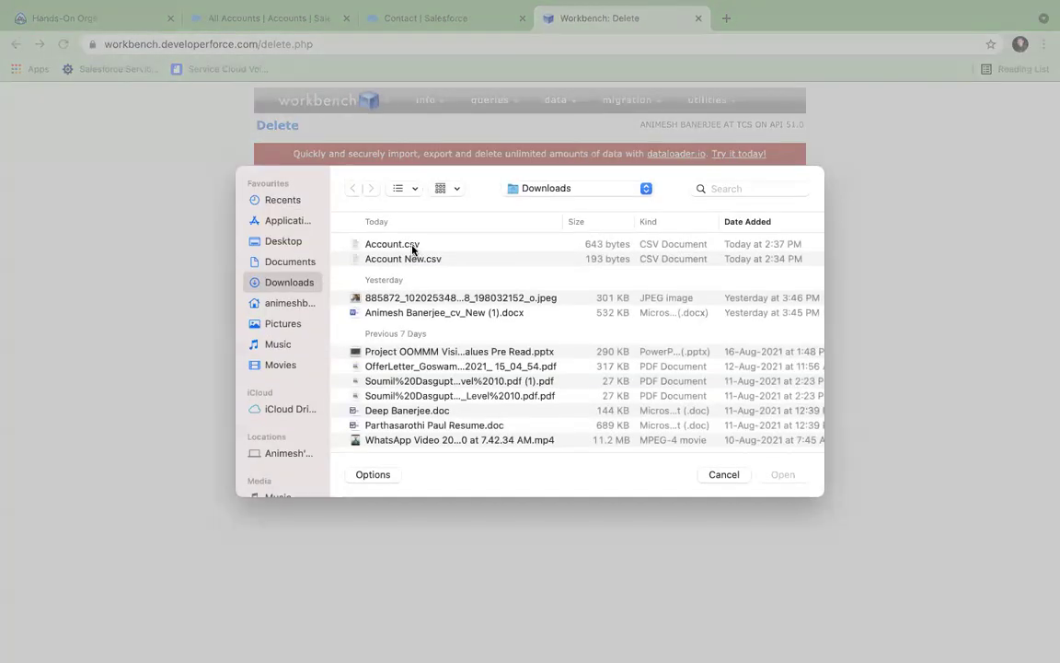
left_click(412, 245)
left_click(781, 475)
left_click(270, 265)
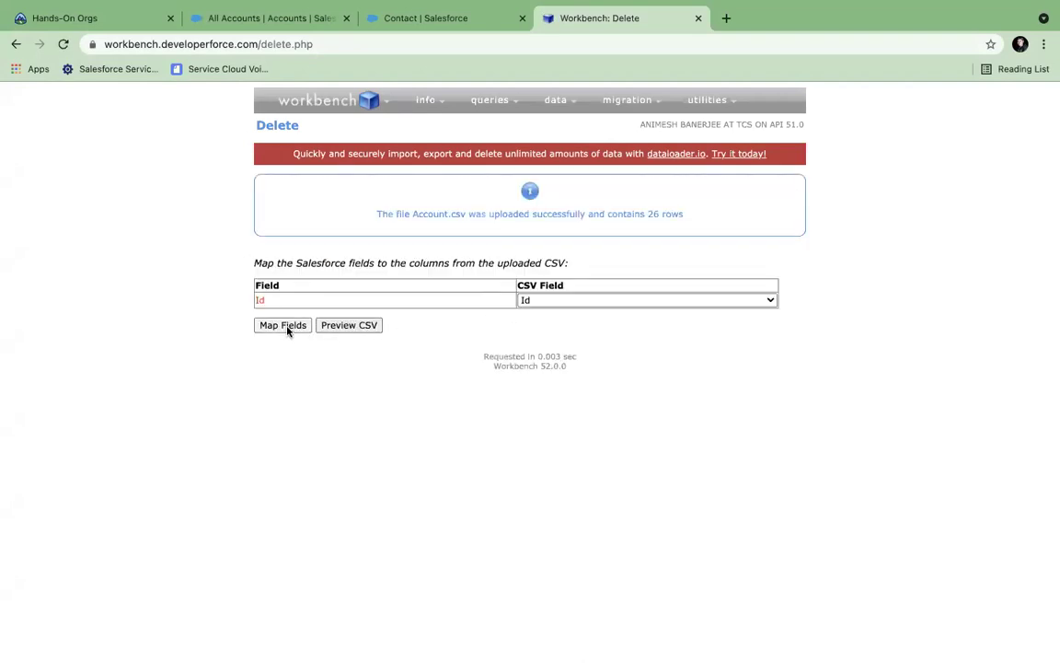
left_click(286, 326)
left_click(295, 381)
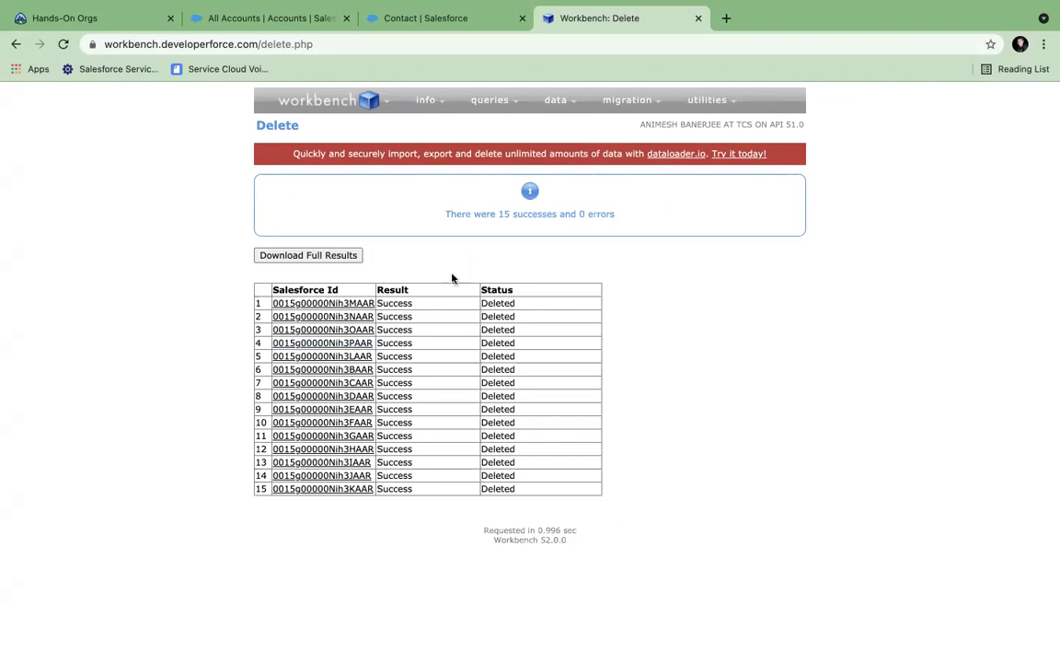
Purge the deleted account records from the Recycle Bin with Account.csv, keeping Id mapped to the CSV's Id column
mouse_move(556, 99)
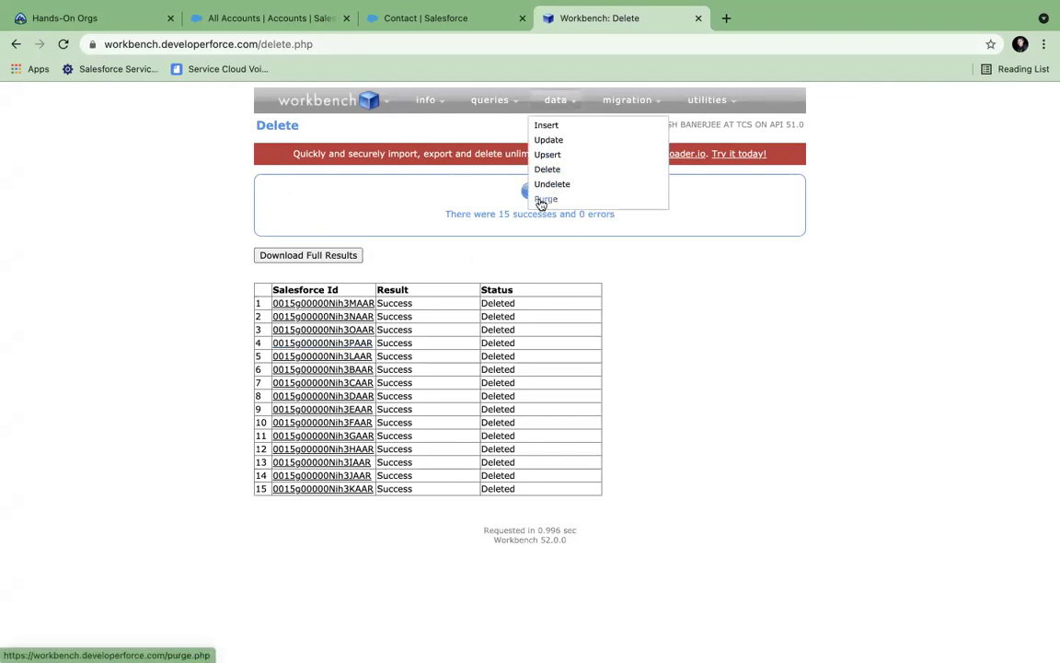
left_click(543, 199)
left_click(370, 226)
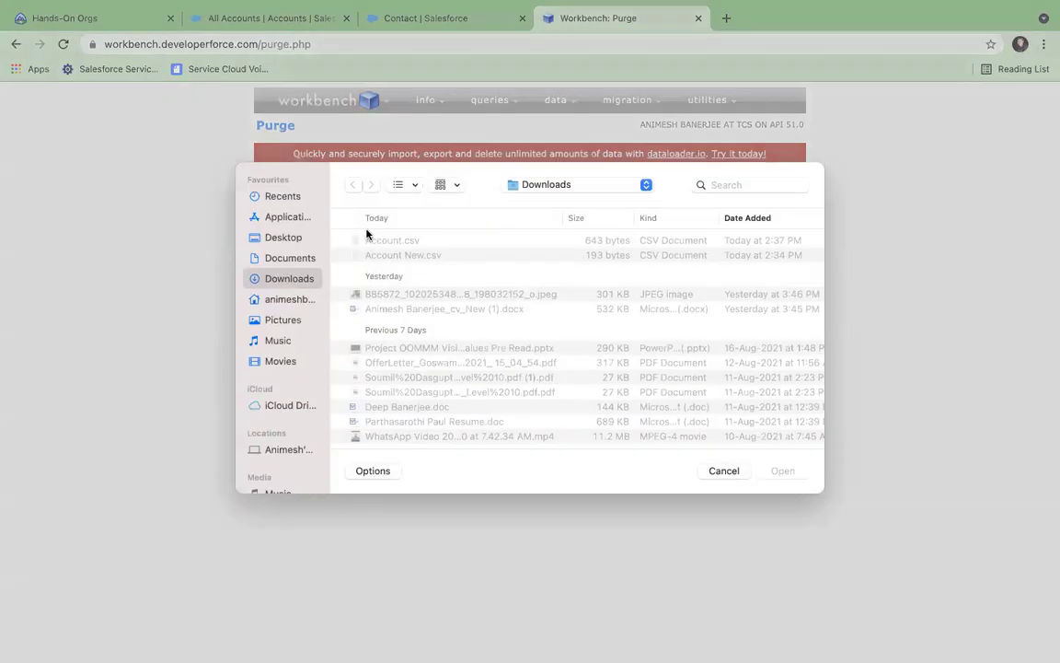
left_click(392, 244)
left_click(783, 474)
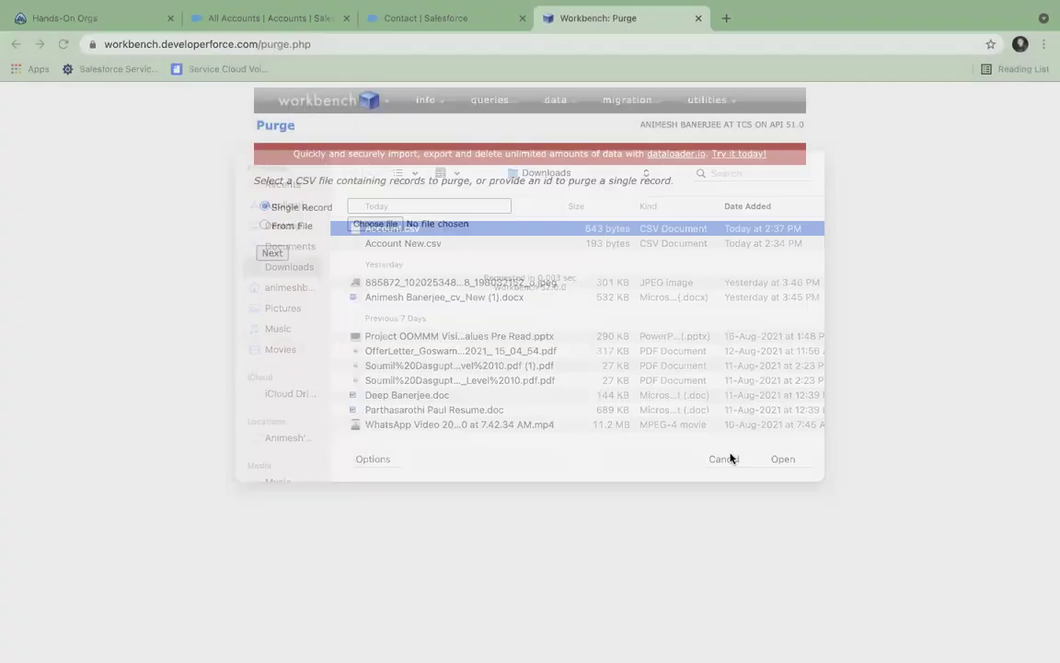
left_click(271, 254)
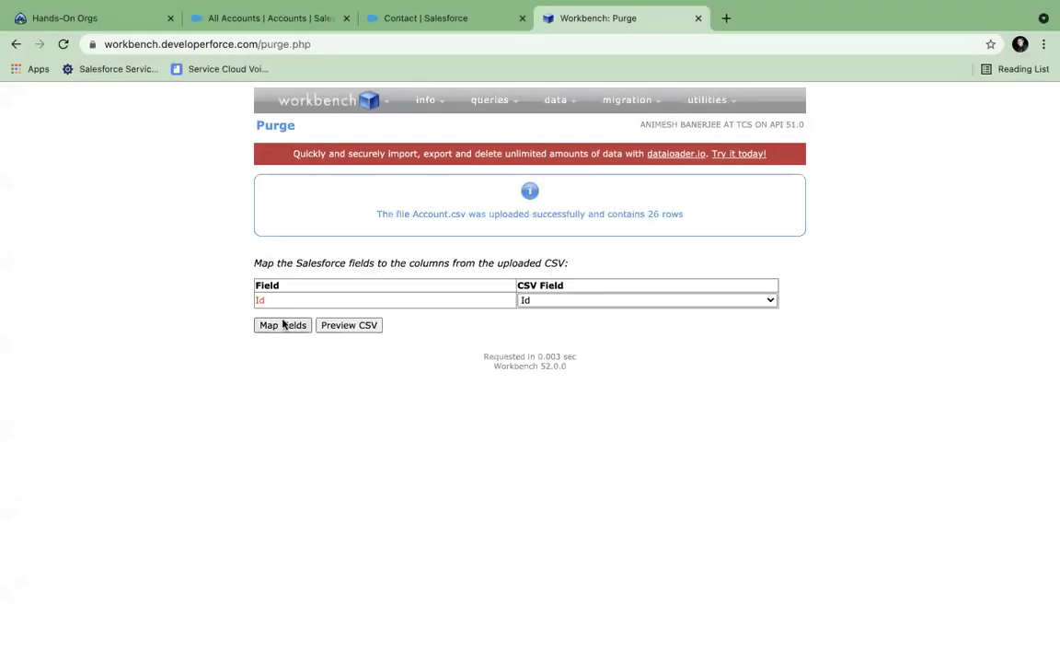
left_click(283, 327)
left_click(299, 331)
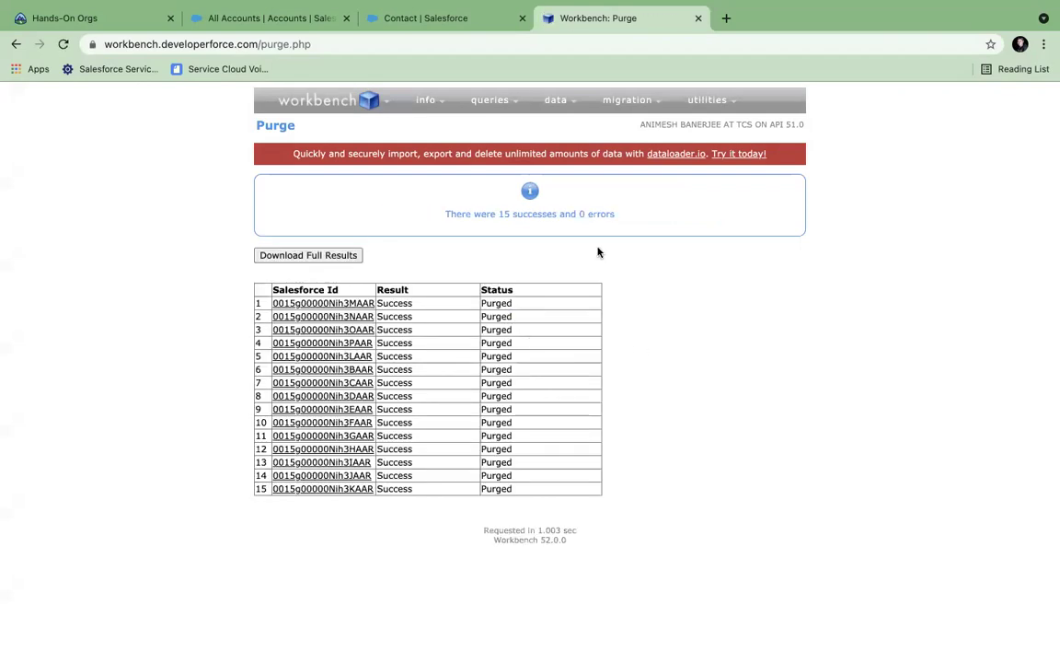
Try to undelete the purged accounts with Account.csv, keeping Id mapped to the CSV's Id column
mouse_move(558, 103)
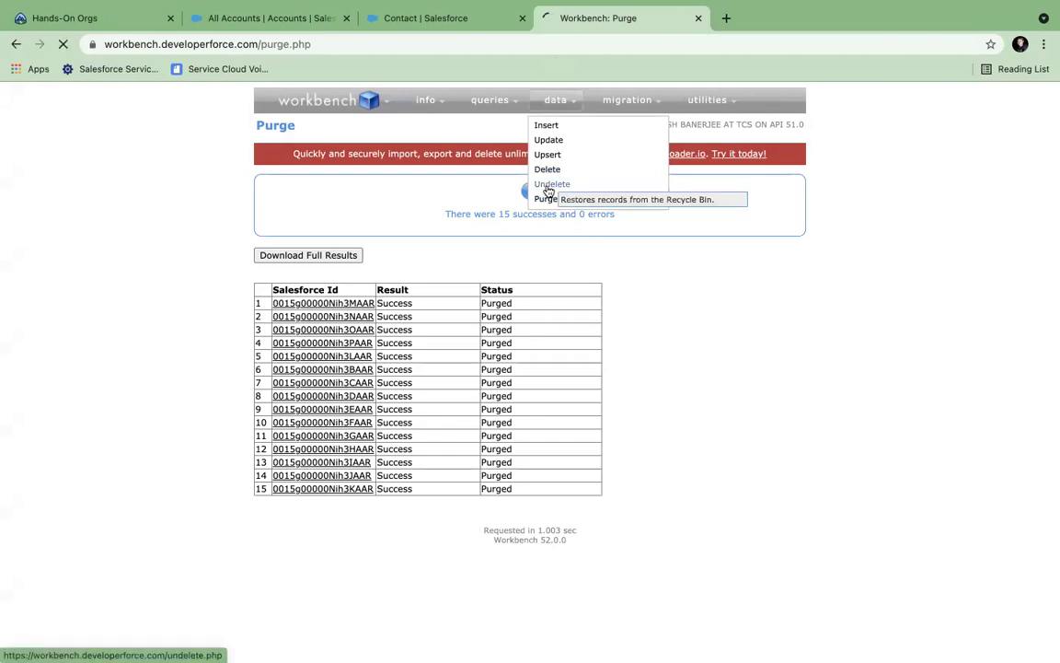
left_click(547, 185)
left_click(392, 227)
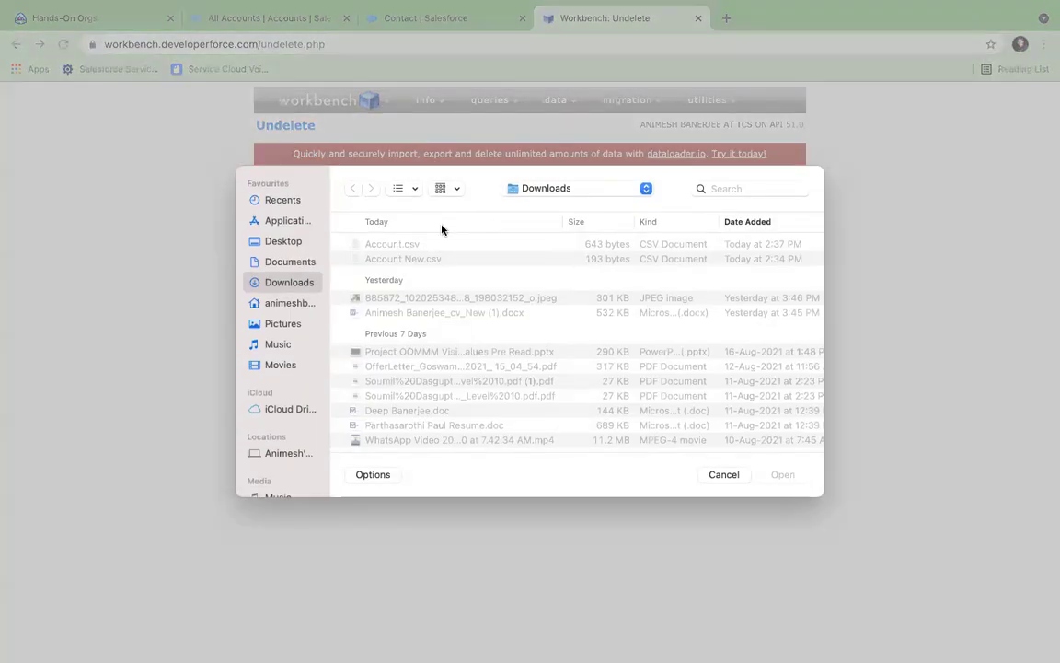
left_click(431, 246)
left_click(784, 474)
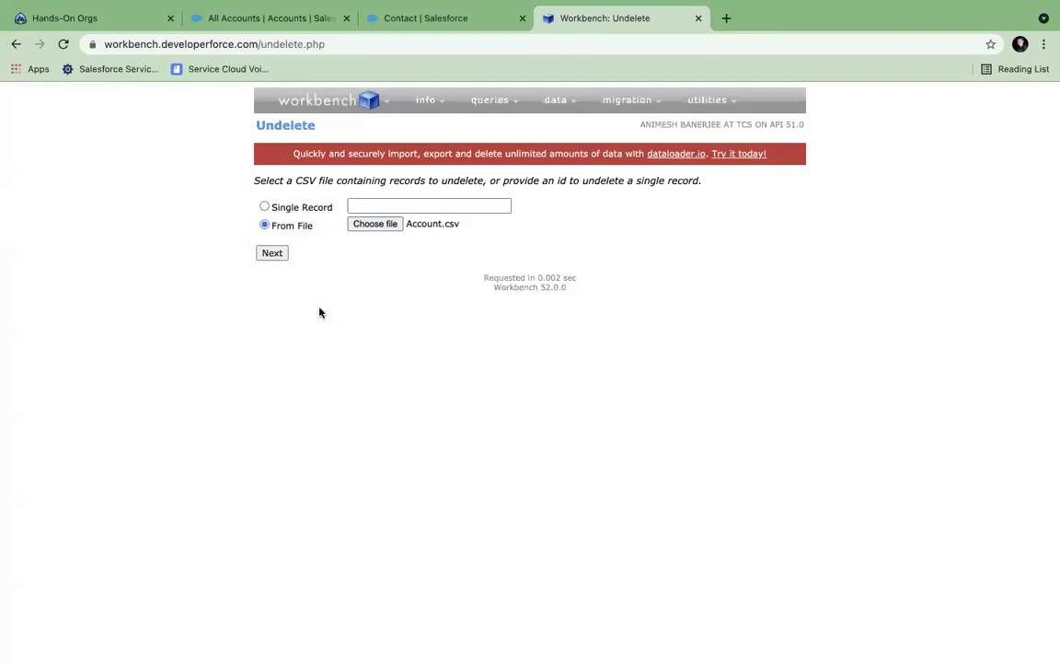
left_click(267, 255)
left_click(286, 326)
left_click(287, 329)
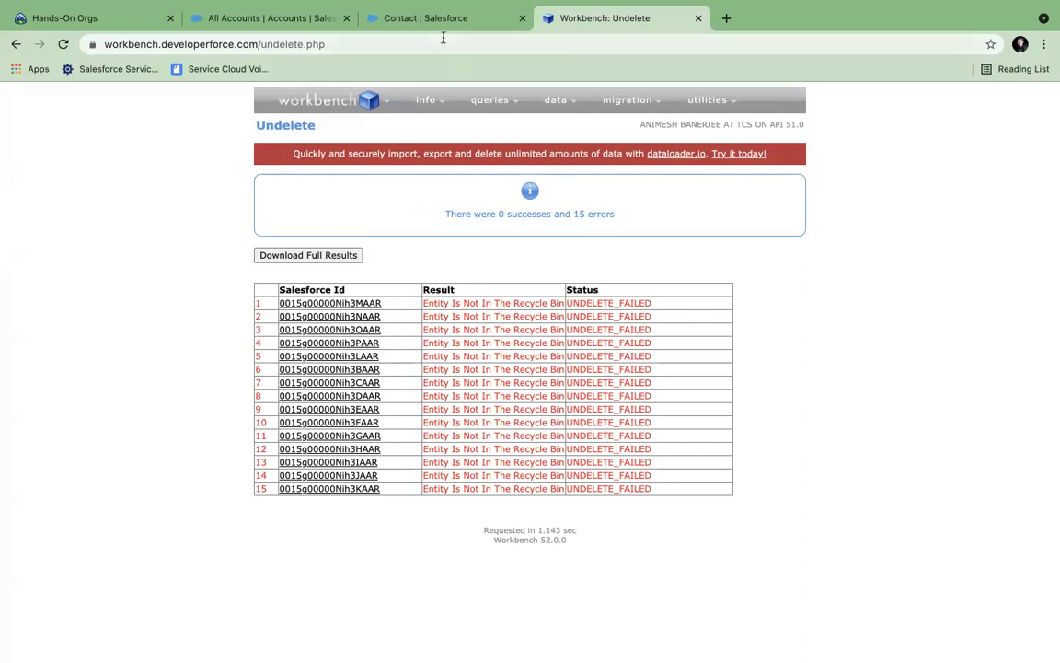
Glance at the All Accounts list, review the record Ids in the undelete results and close the Workbench page
left_click(398, 18)
left_click(281, 11)
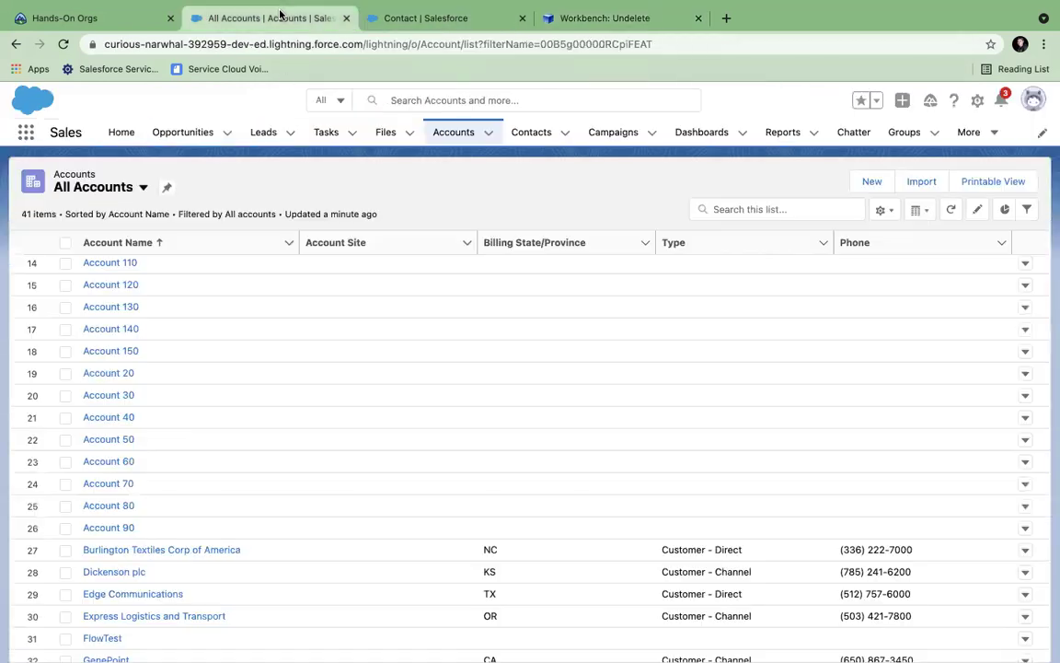
left_click(589, 27)
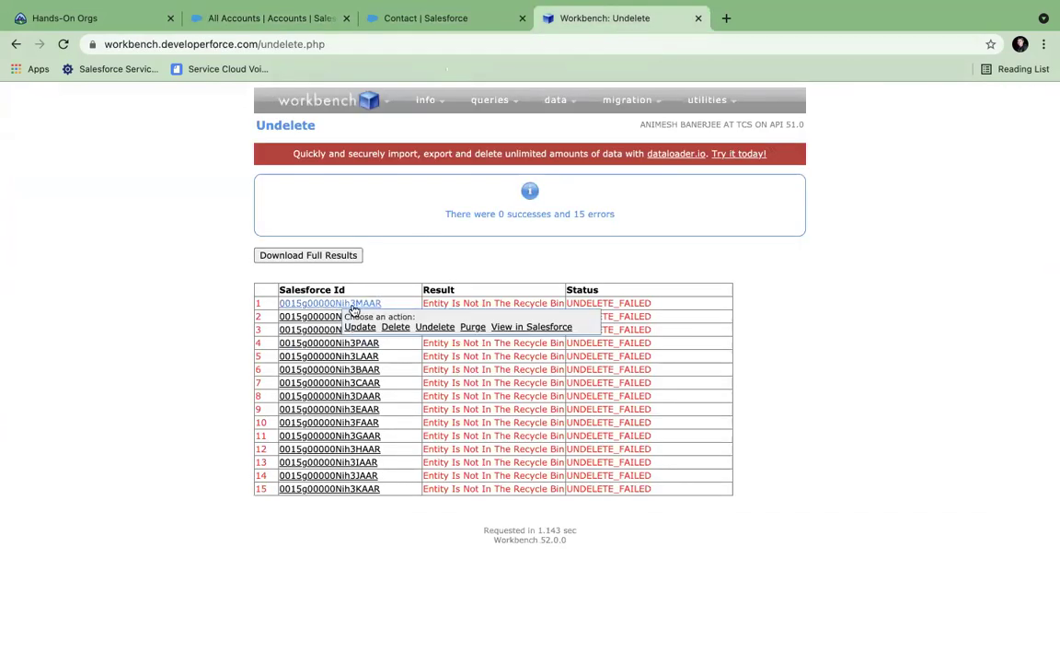
mouse_move(329, 306)
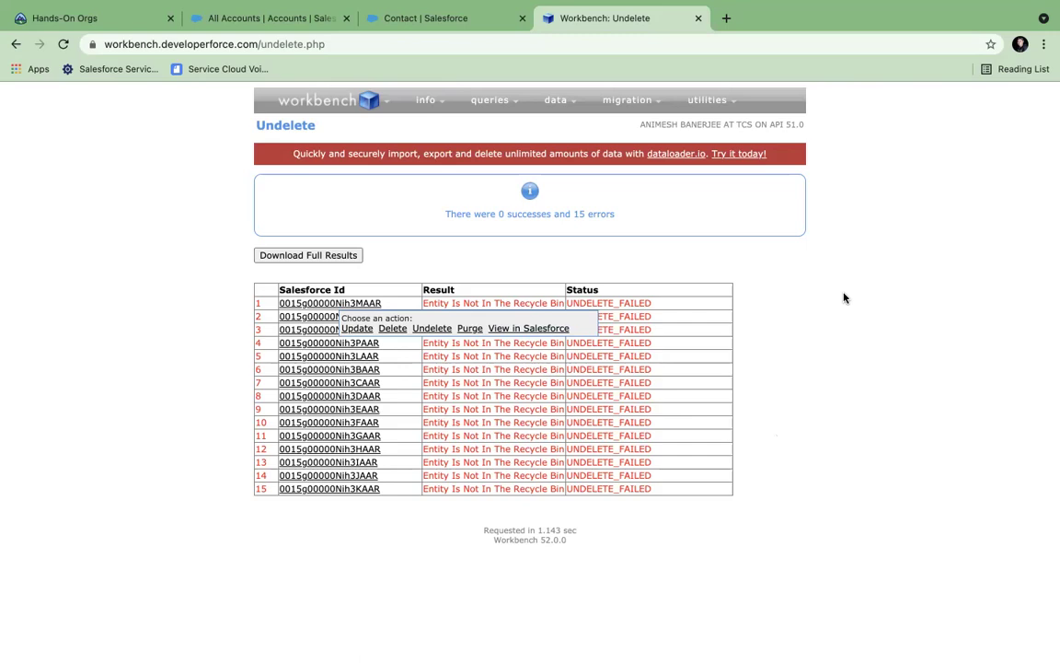
left_click(697, 22)
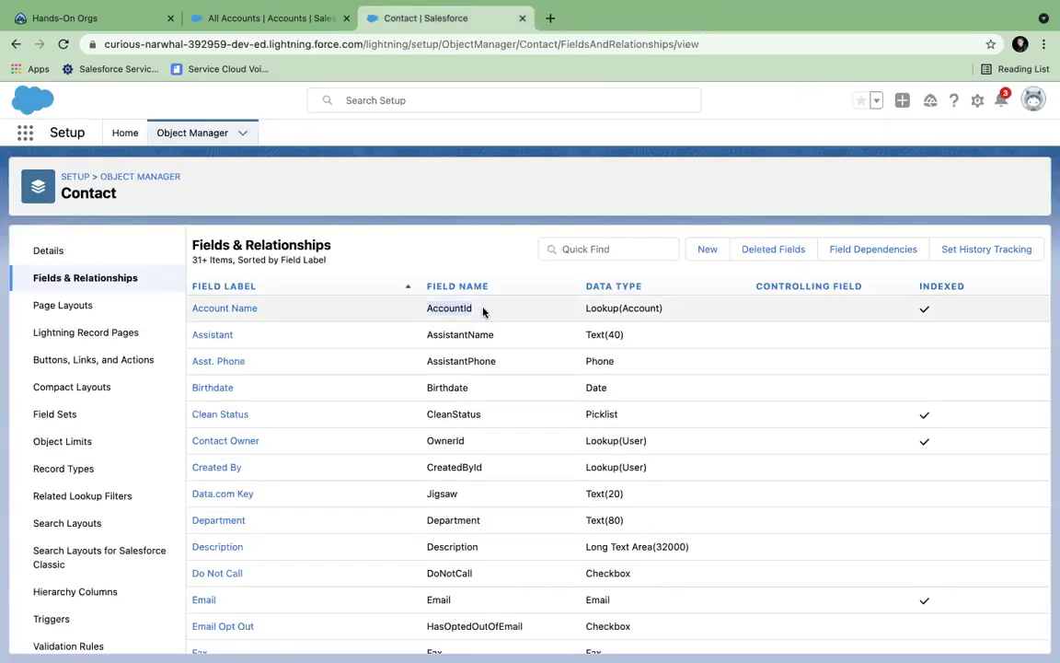
Switch to the Account.csv sheet in Excel and clear all account rows in A2:B27 below the headers
mouse_move(175, 648)
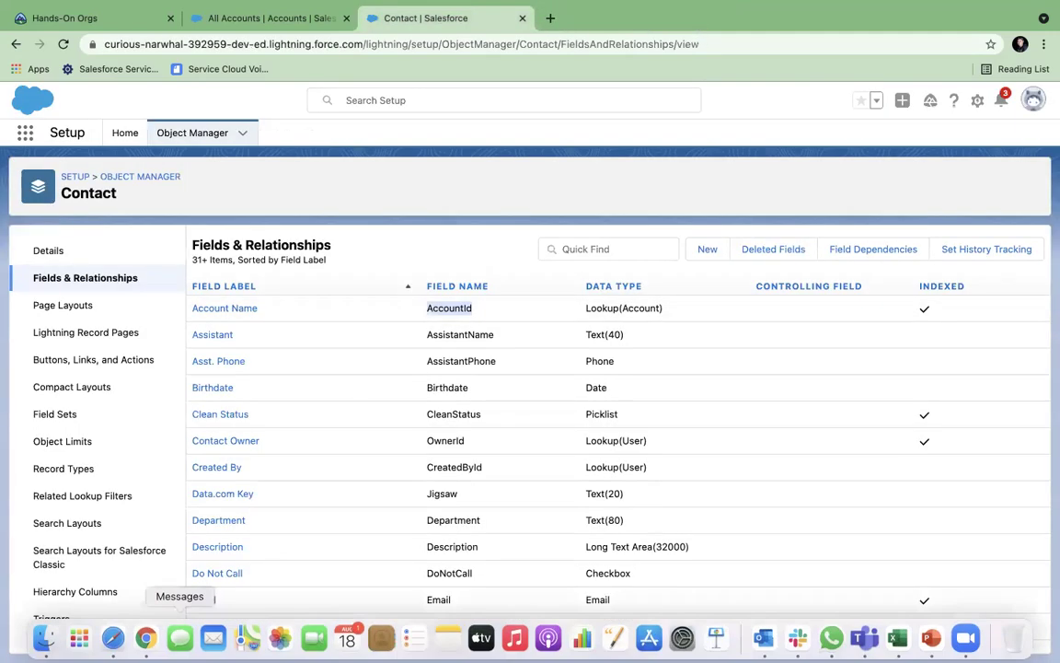
left_click(80, 638)
left_click_drag(428, 279, 159, 226)
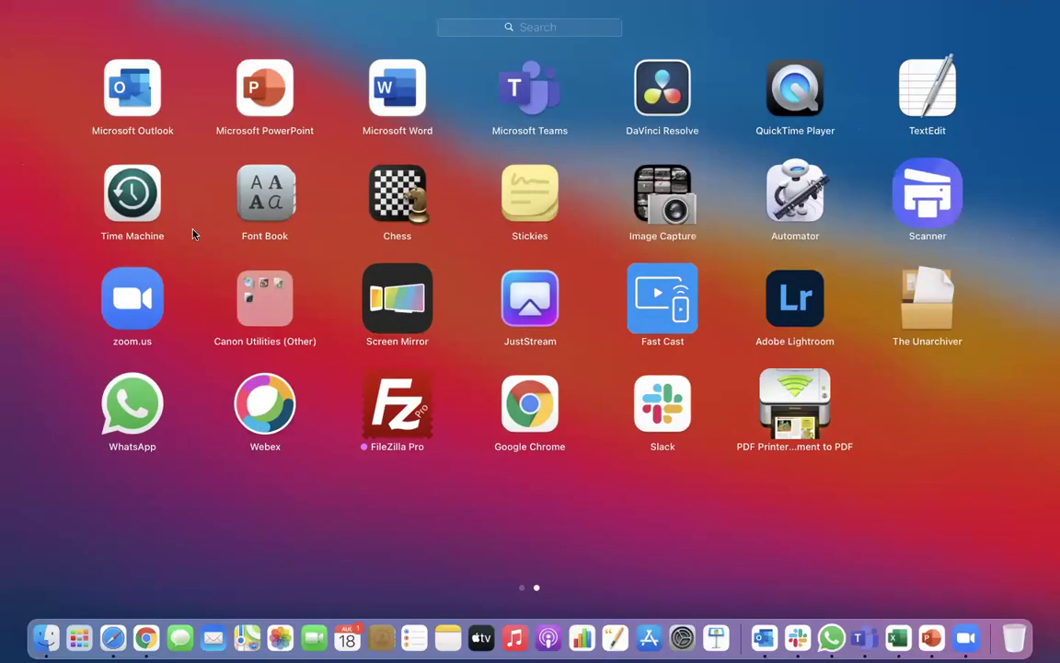
scroll(193, 234, "left", 3)
left_click(656, 502)
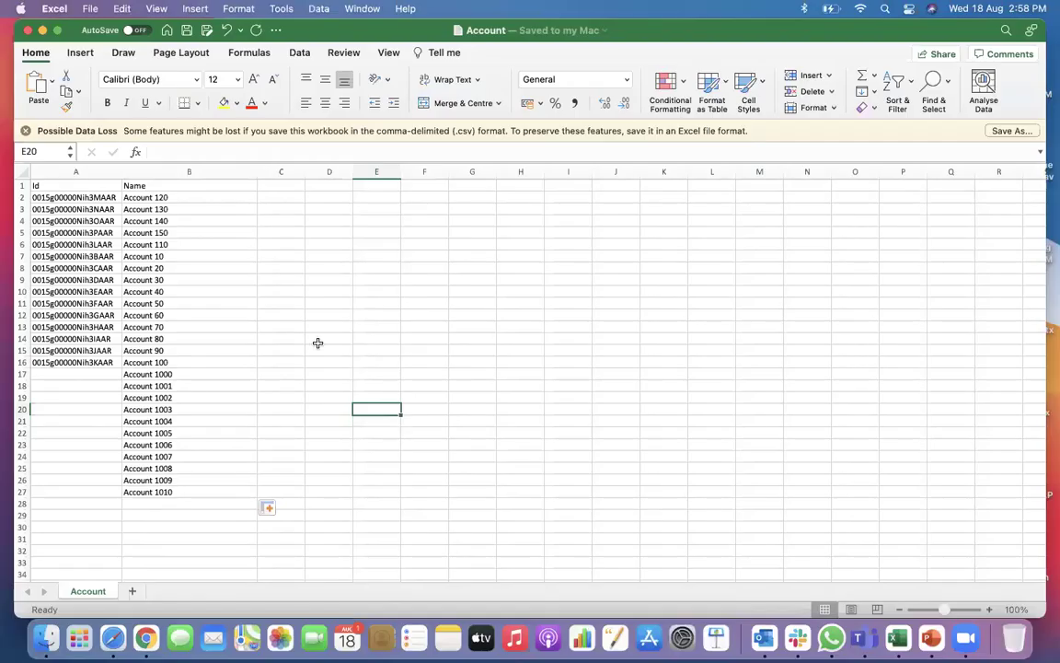
left_click_drag(60, 197, 187, 500)
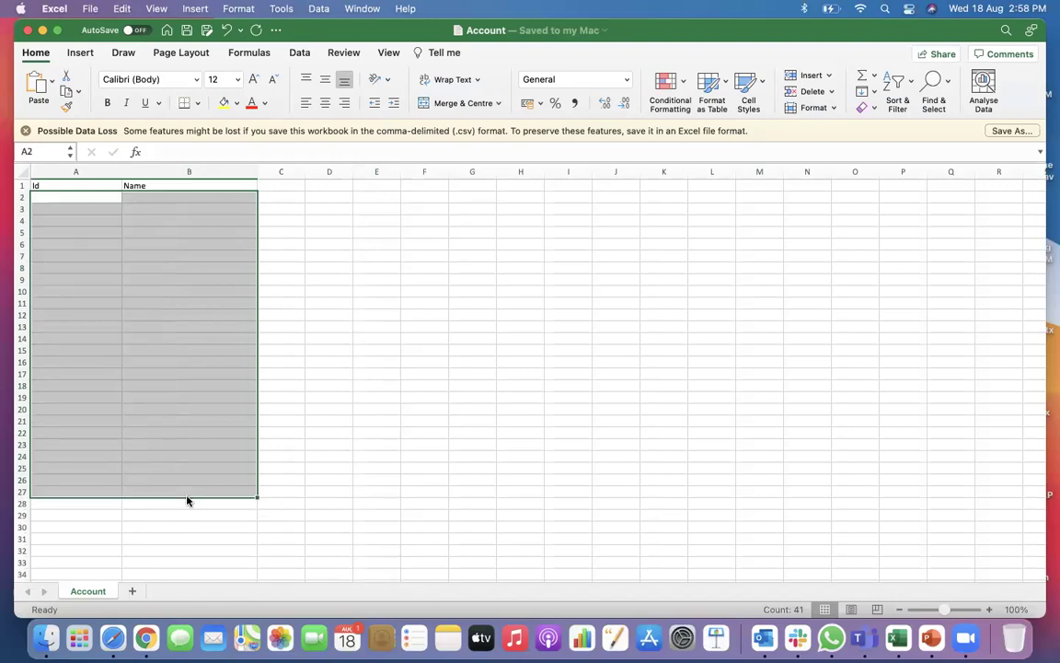
key("Delete")
Delete the Id column from the sheet and select the first cell below the Name header
left_click(146, 204)
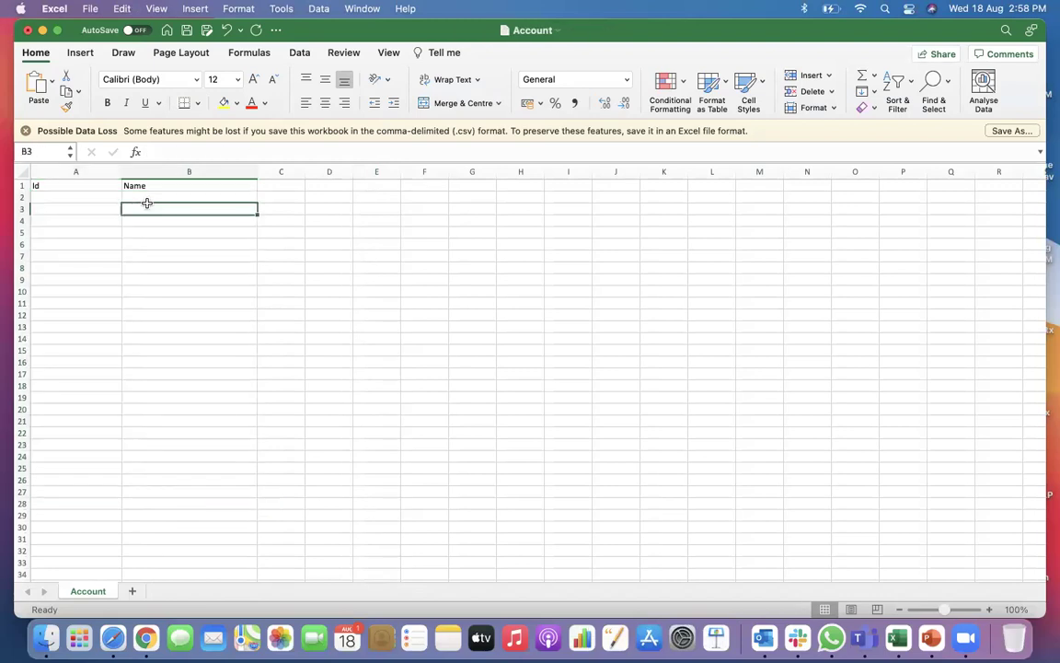
left_click(67, 170)
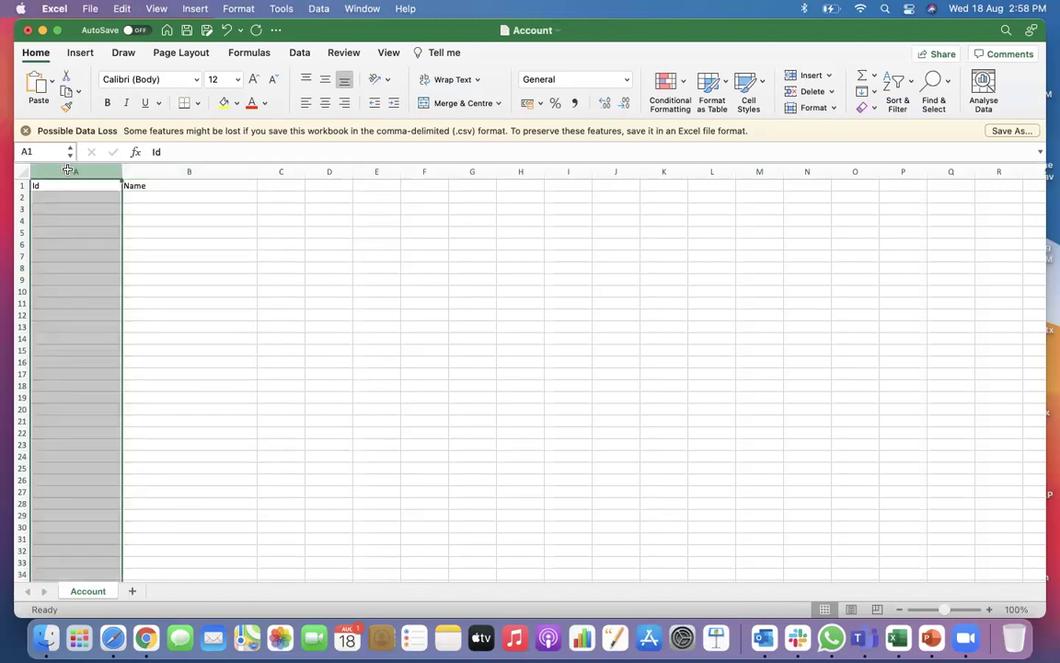
right_click(67, 170)
left_click(111, 265)
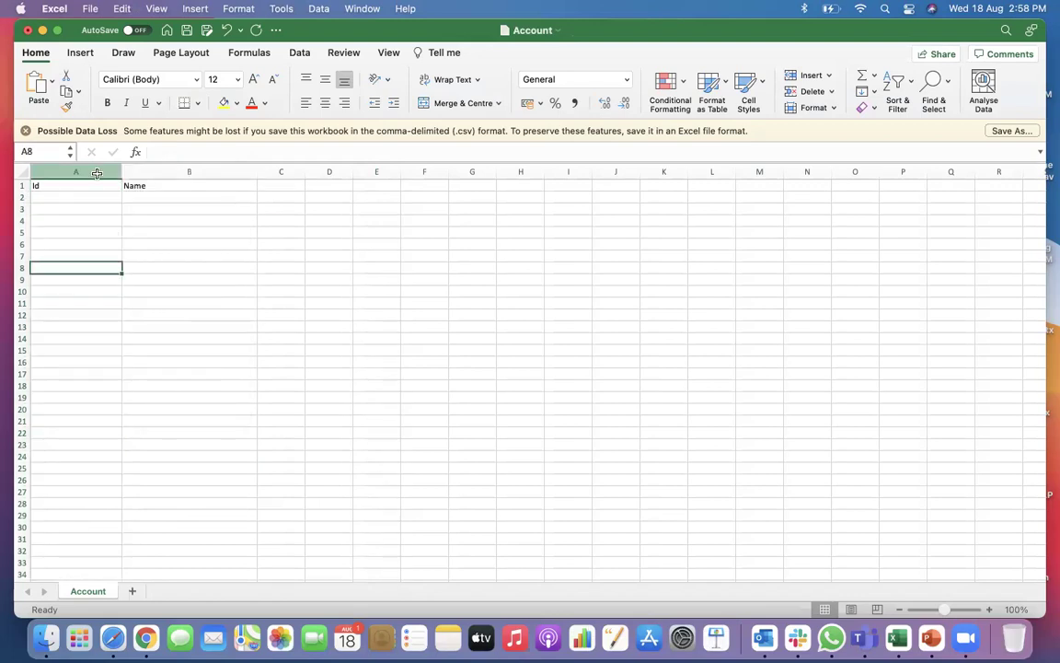
left_click(96, 173)
right_click(96, 173)
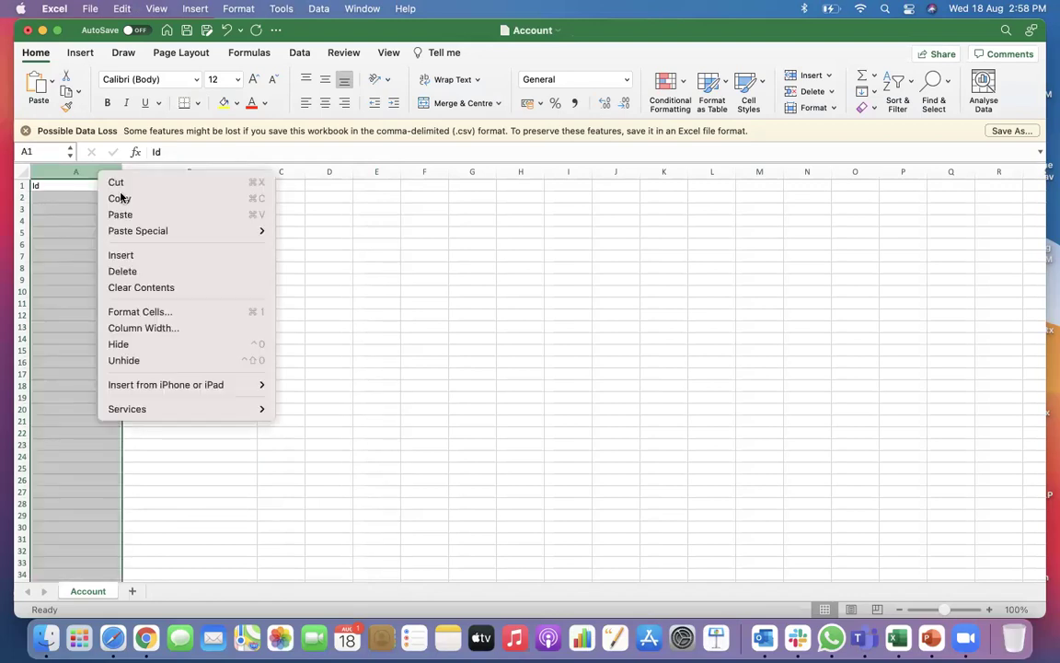
left_click(122, 271)
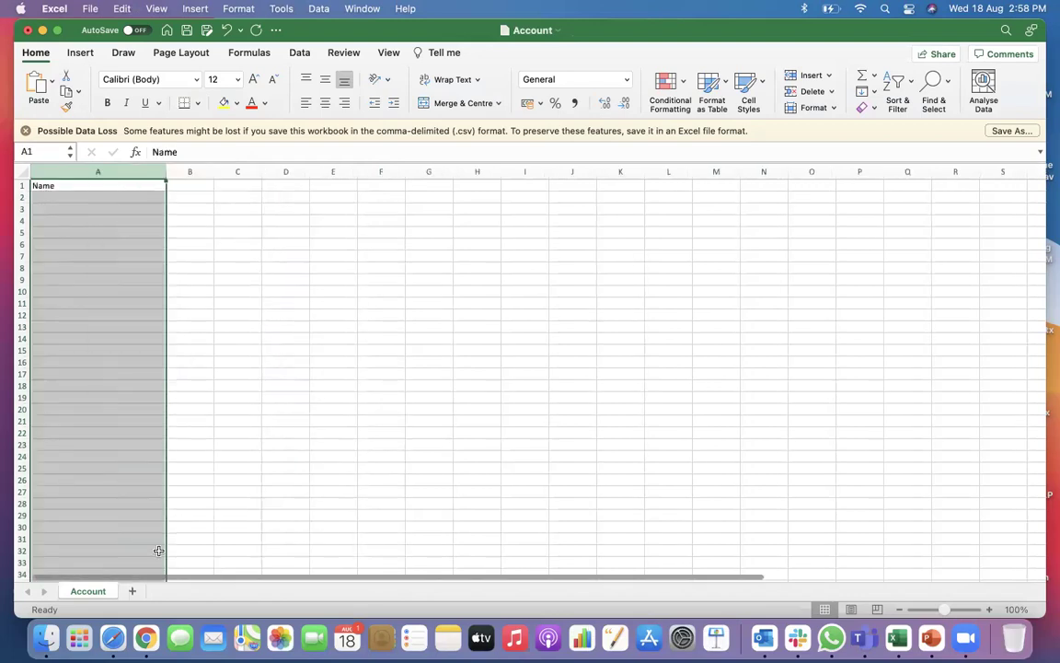
left_click(97, 247)
left_click(92, 196)
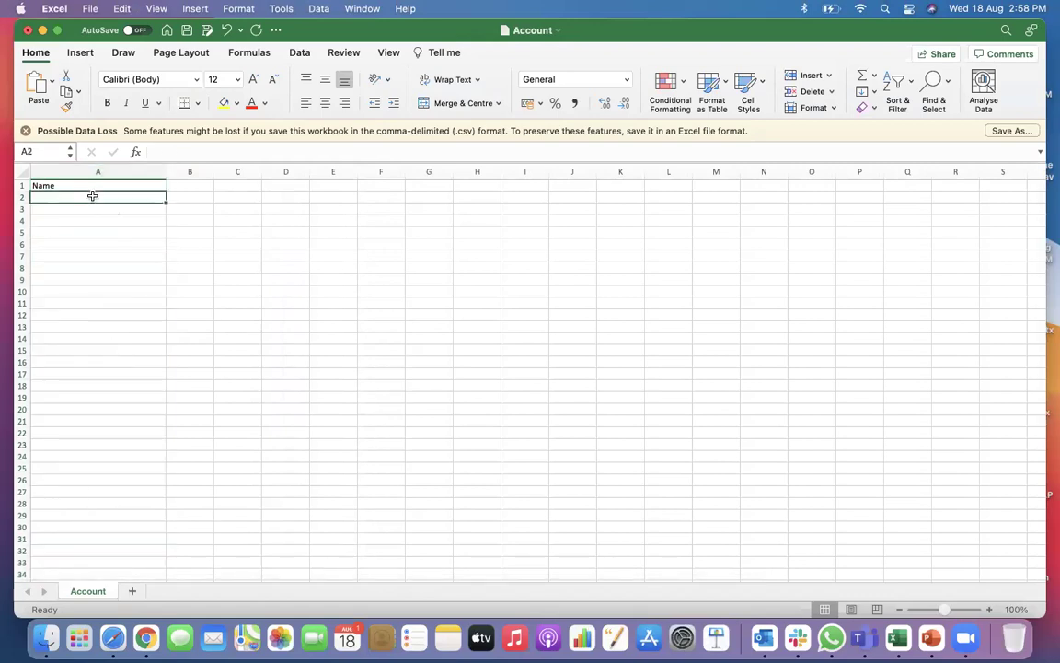
Enter New Account 1 in A2 and fill the series down to New Account 9 in A10
type("New Accour")
key("BackSpace")
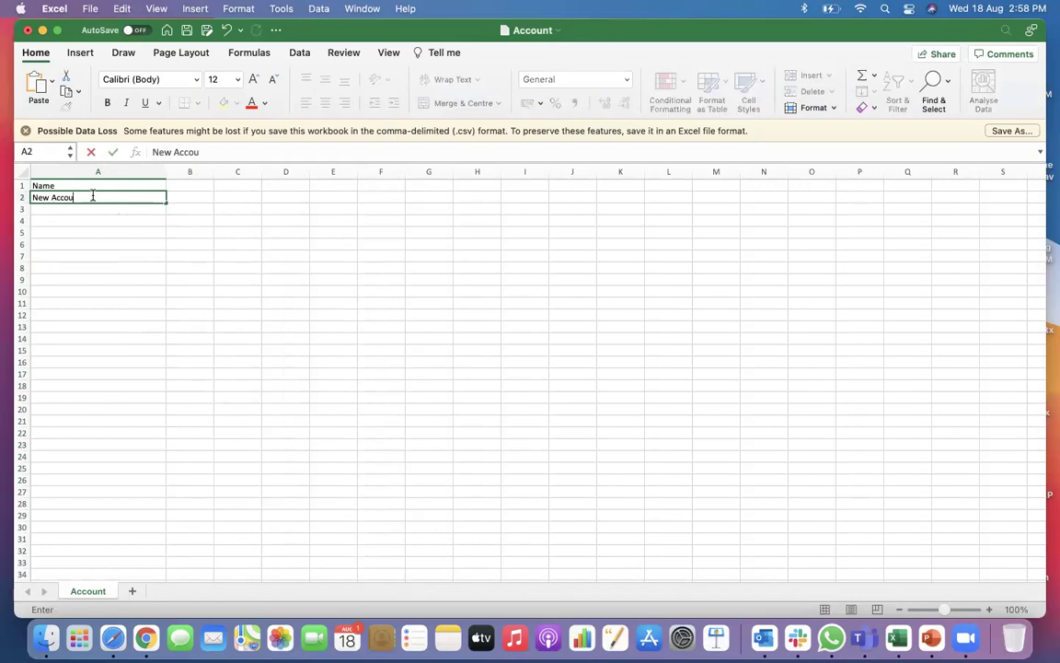
left_click(109, 220)
left_click(111, 193)
left_click_drag(166, 201, 168, 302)
left_click(224, 455)
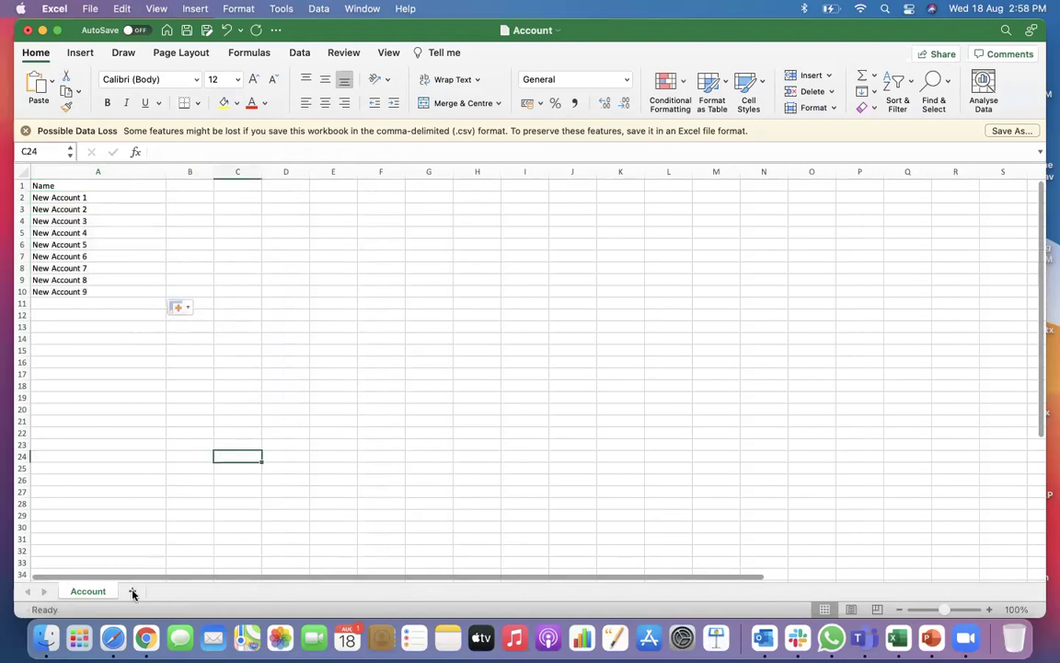
Add a new worksheet to the Account workbook and rename it Contacts
left_click(131, 591)
right_click(144, 591)
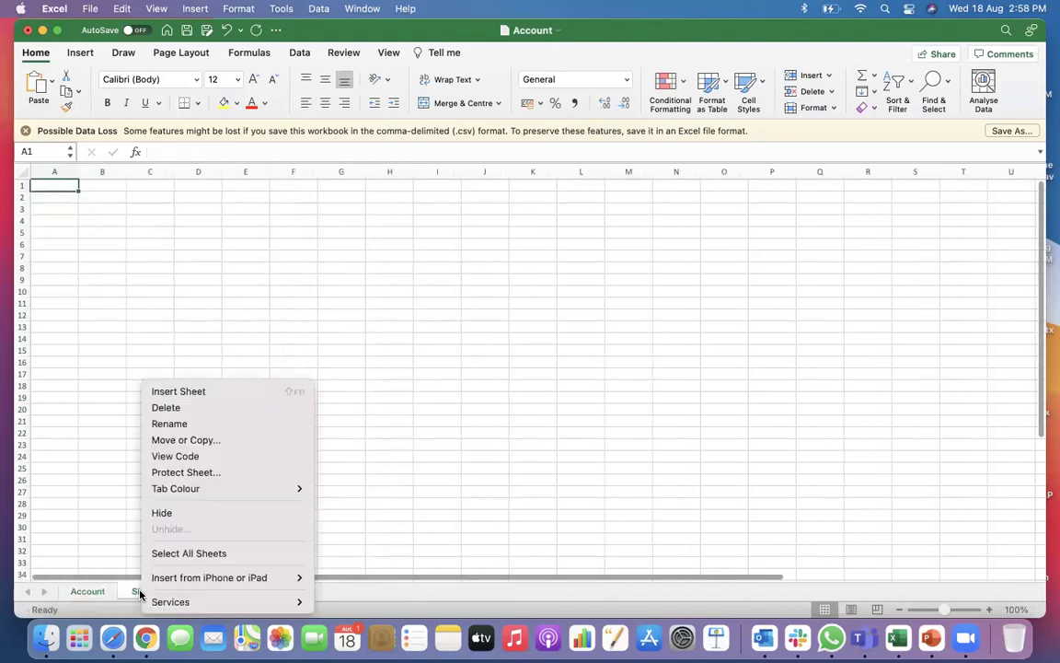
left_click(189, 425)
type("C")
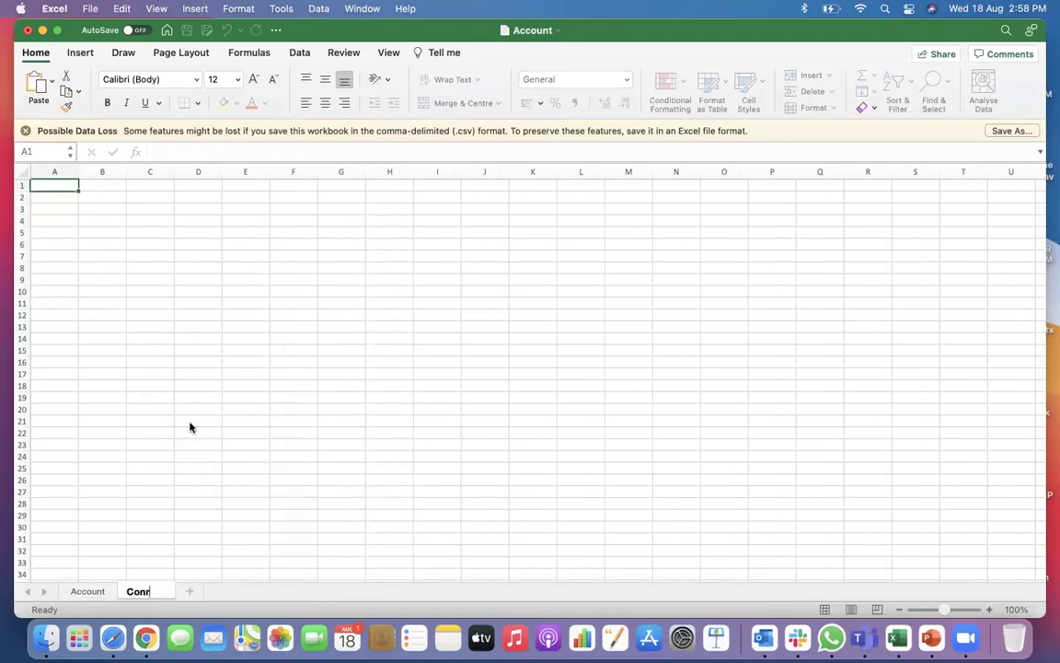
type("ontacts")
left_click(170, 361)
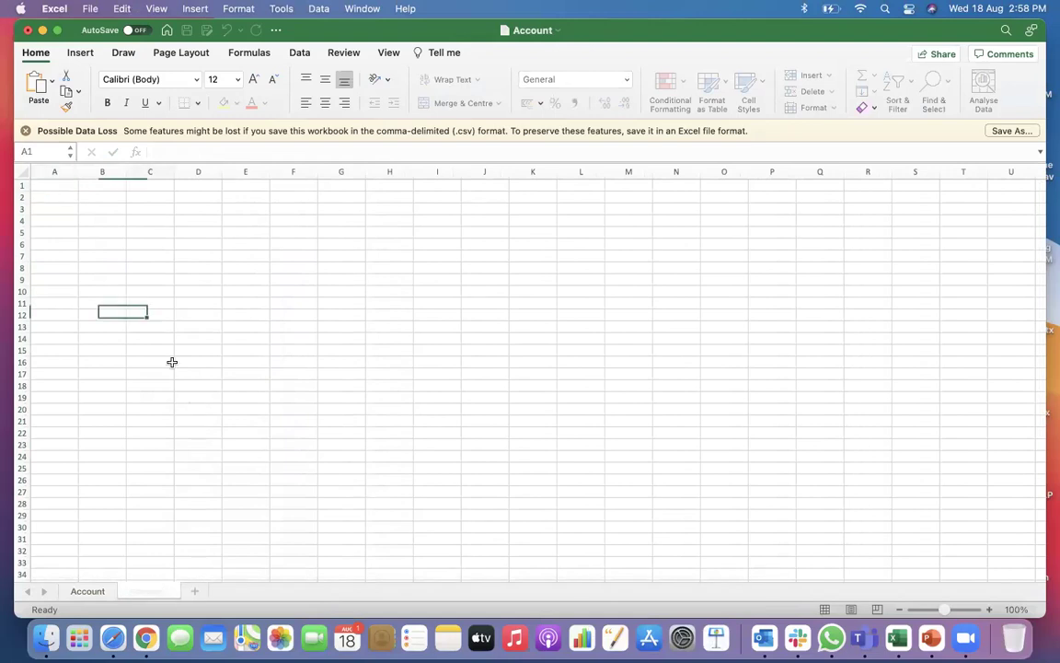
Enter the headers FirstName, LastName and AccountId in A1:C1 of the Contacts sheet and save the workbook
left_click(69, 186)
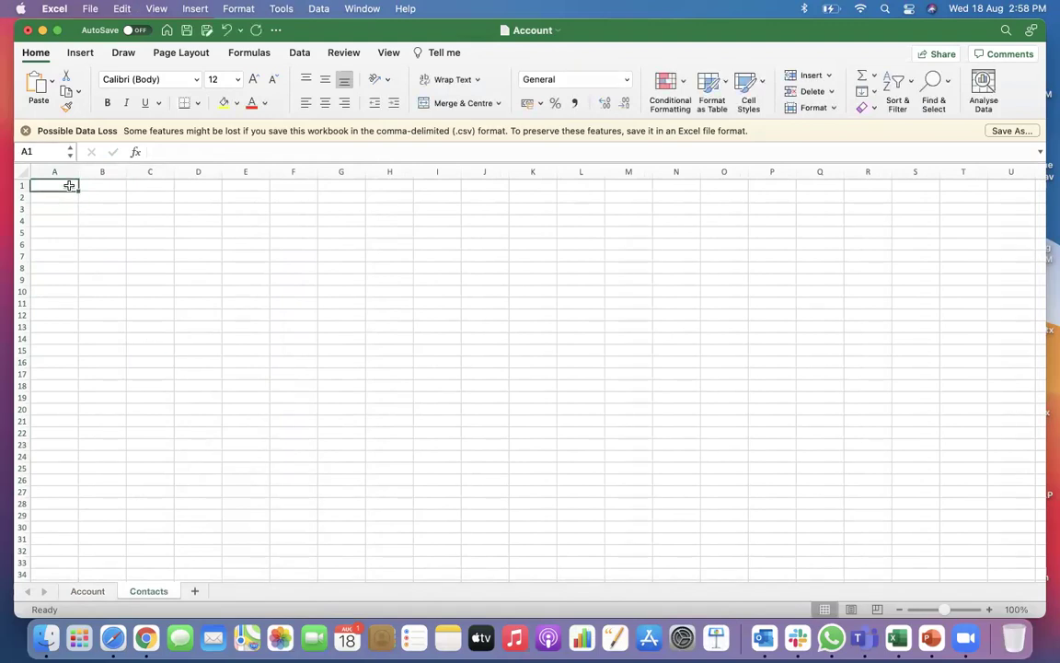
type("FirstName")
key("Tab")
type("Last")
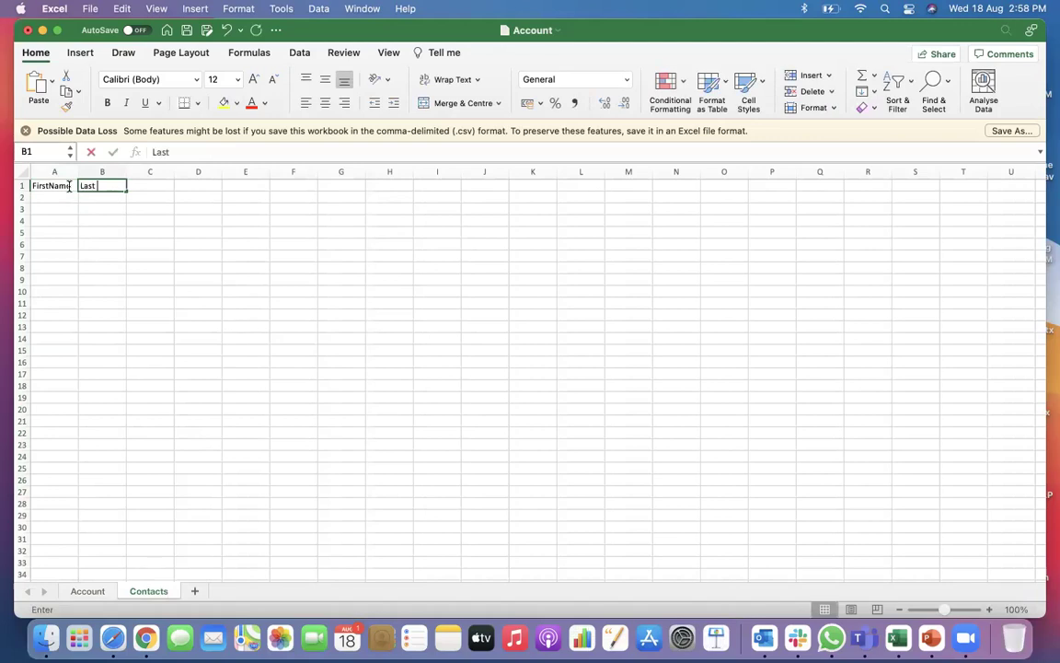
type("Name")
key("Tab")
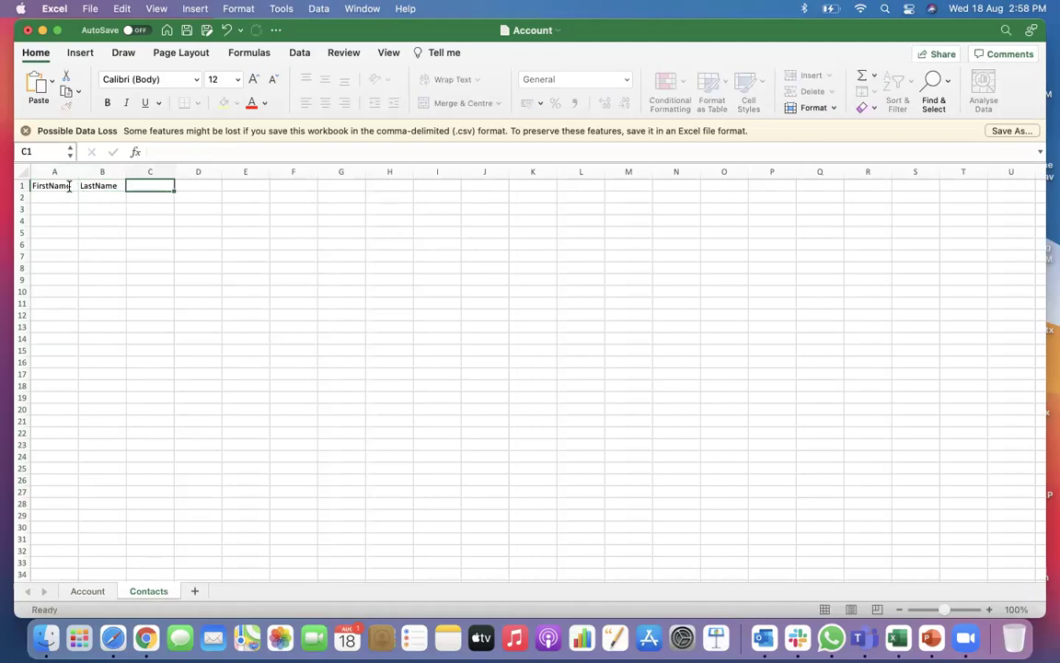
type("AccountI")
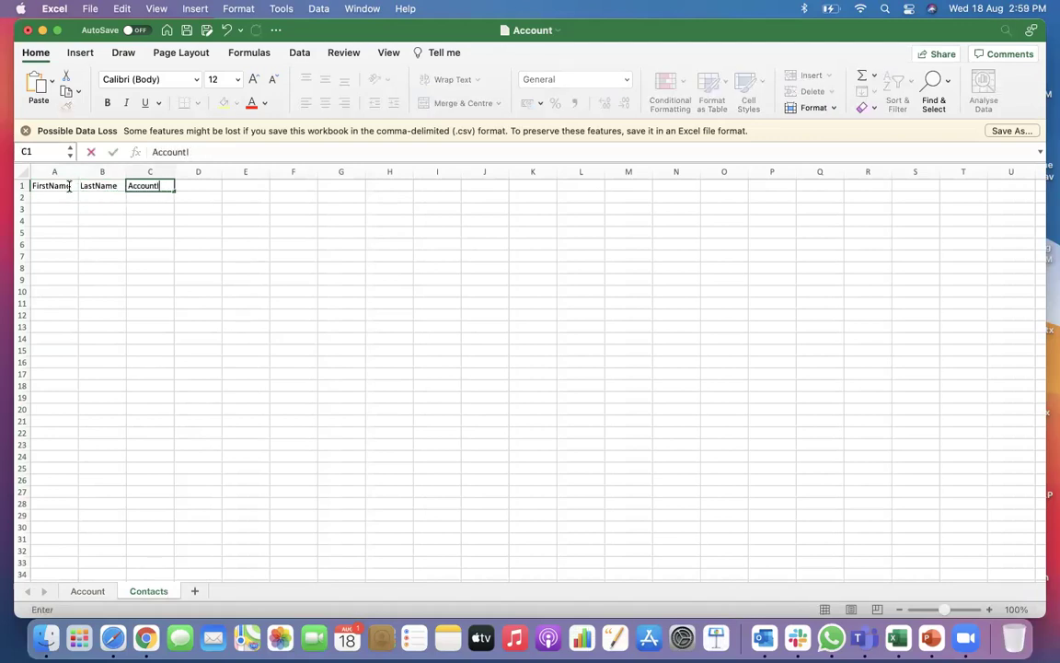
type("d")
key("super+s")
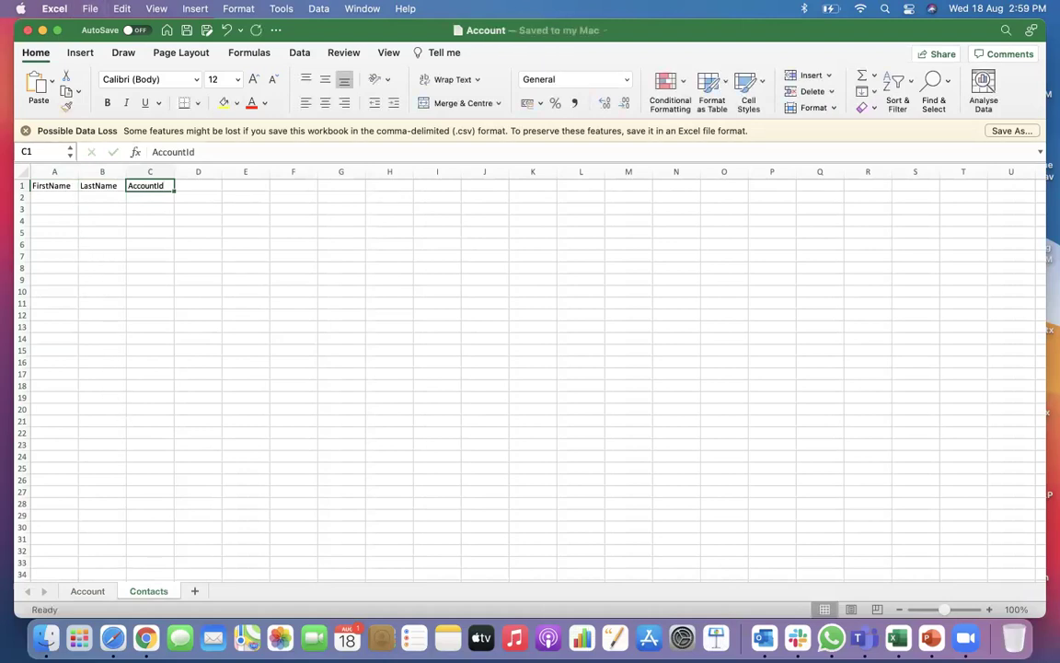
Check the names on the Account sheet and enter FirstName 1 in A2 of the Contacts sheet
left_click(85, 592)
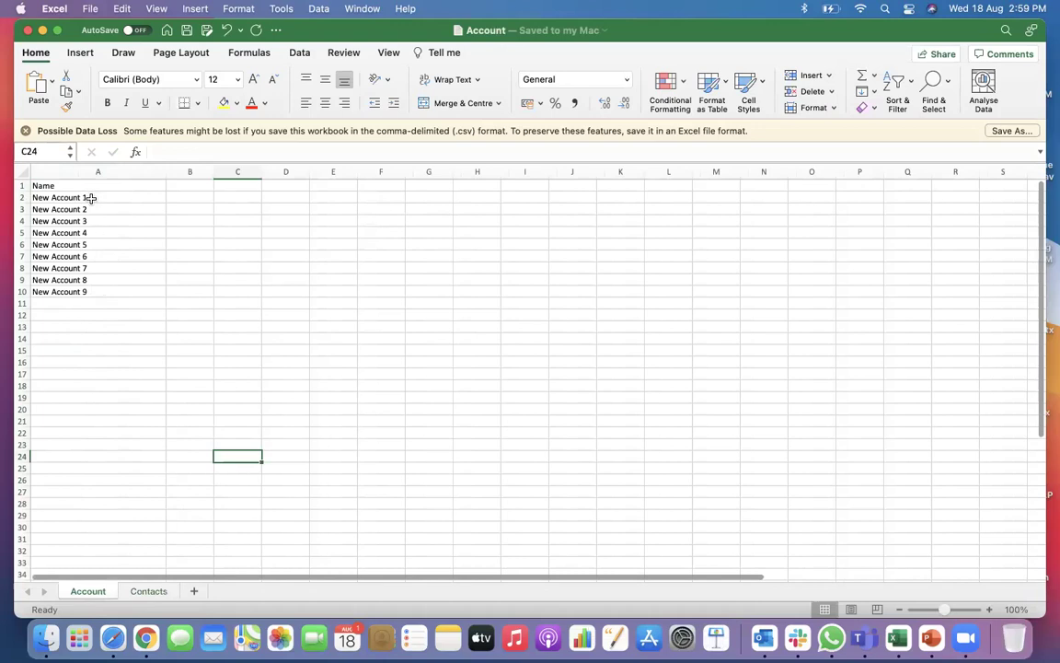
left_click(149, 591)
left_click(46, 195)
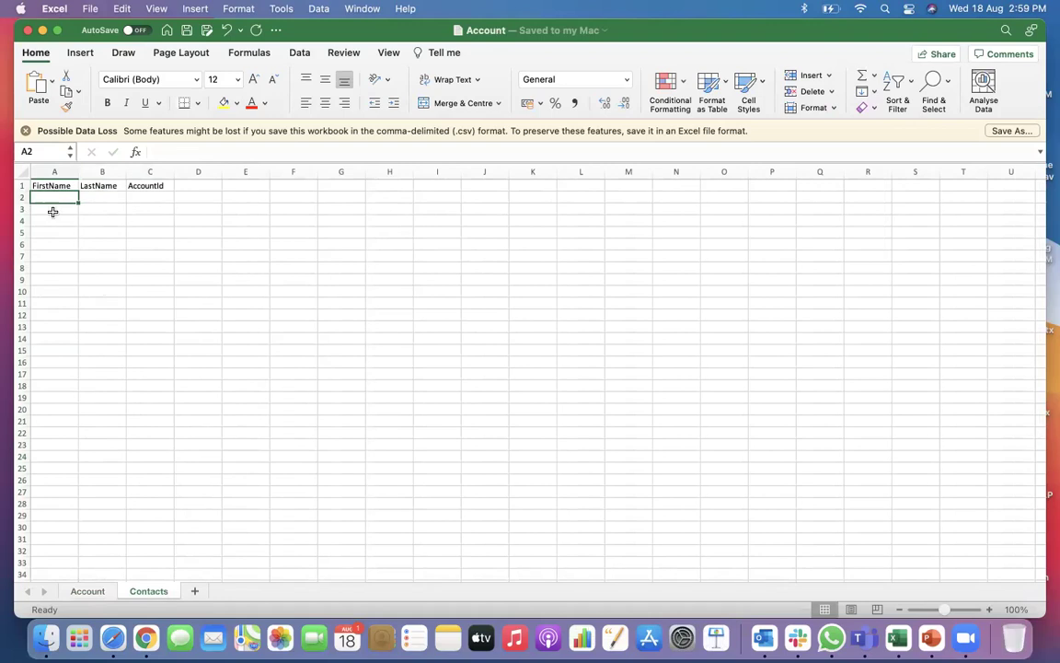
type("FirstName")
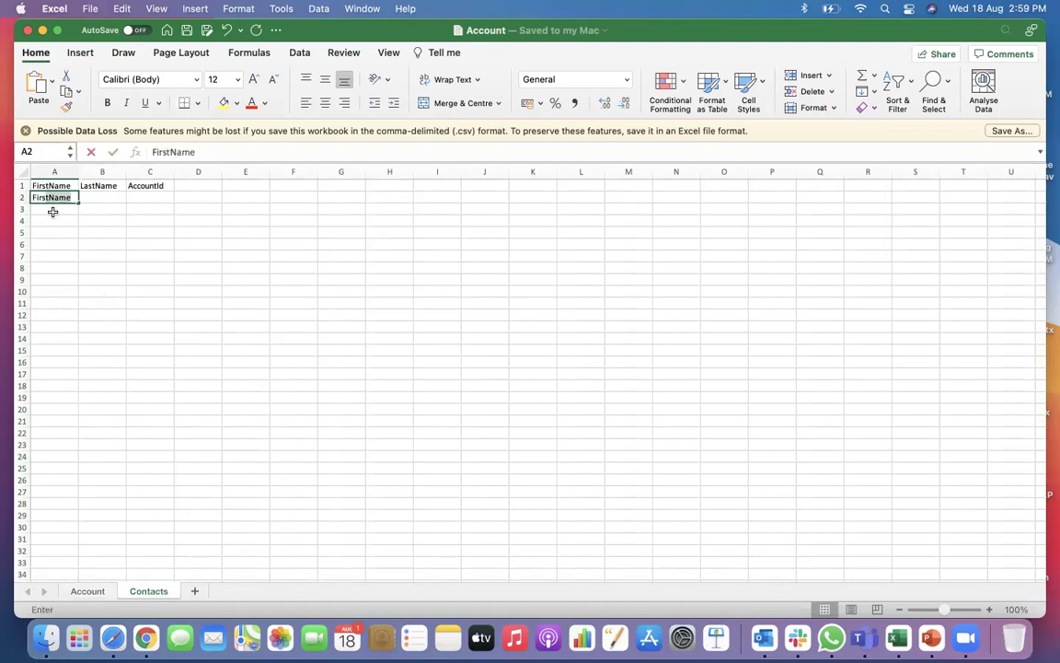
left_click(73, 196)
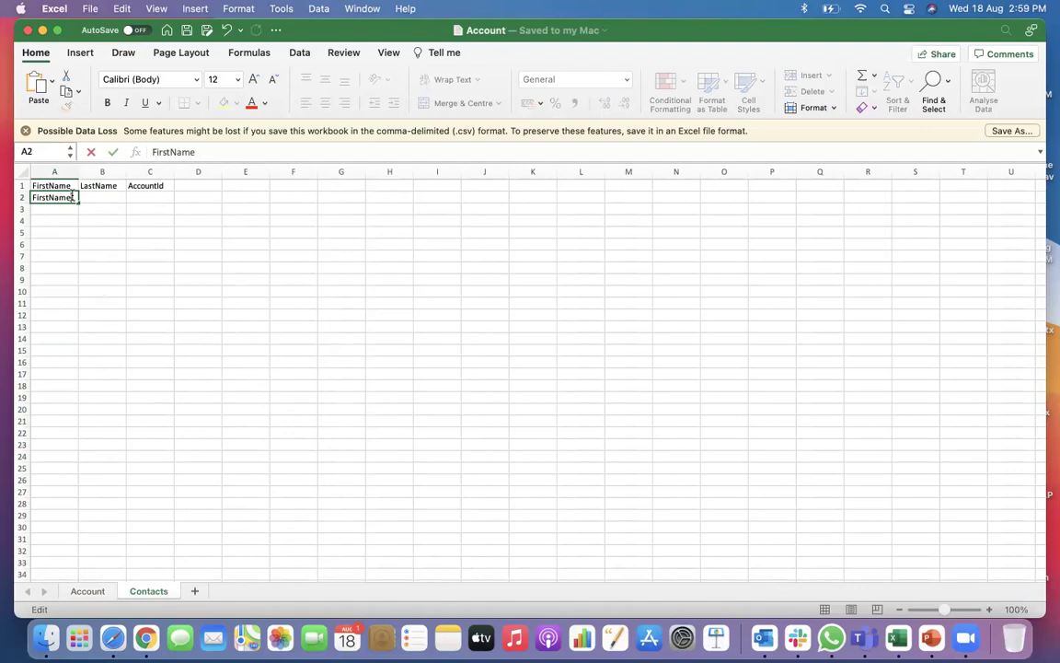
left_click(74, 217)
left_click(99, 197)
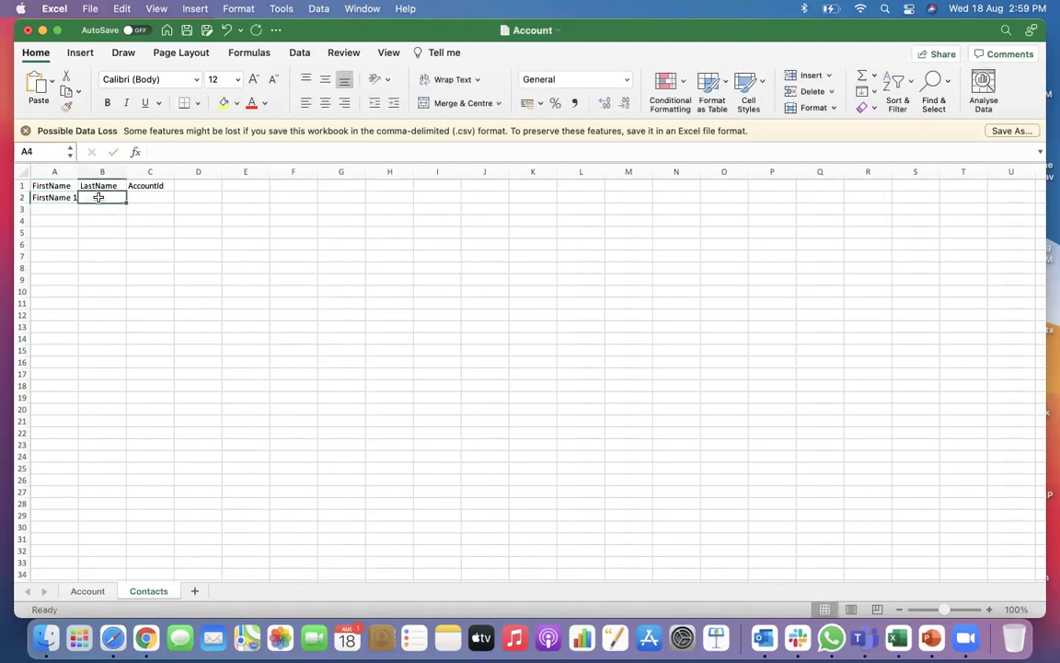
Enter LastName1 in B2 and dismiss the Software Update authentication dialog without giving a password
type("Last")
key("BackSpace")
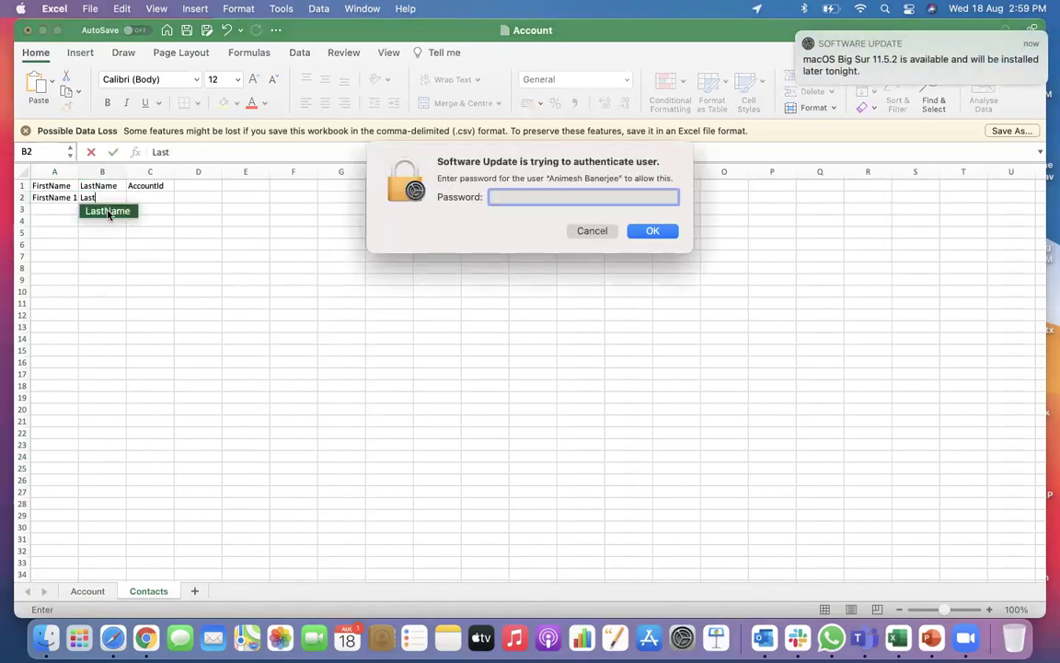
left_click(108, 211)
type("1")
left_click(646, 229)
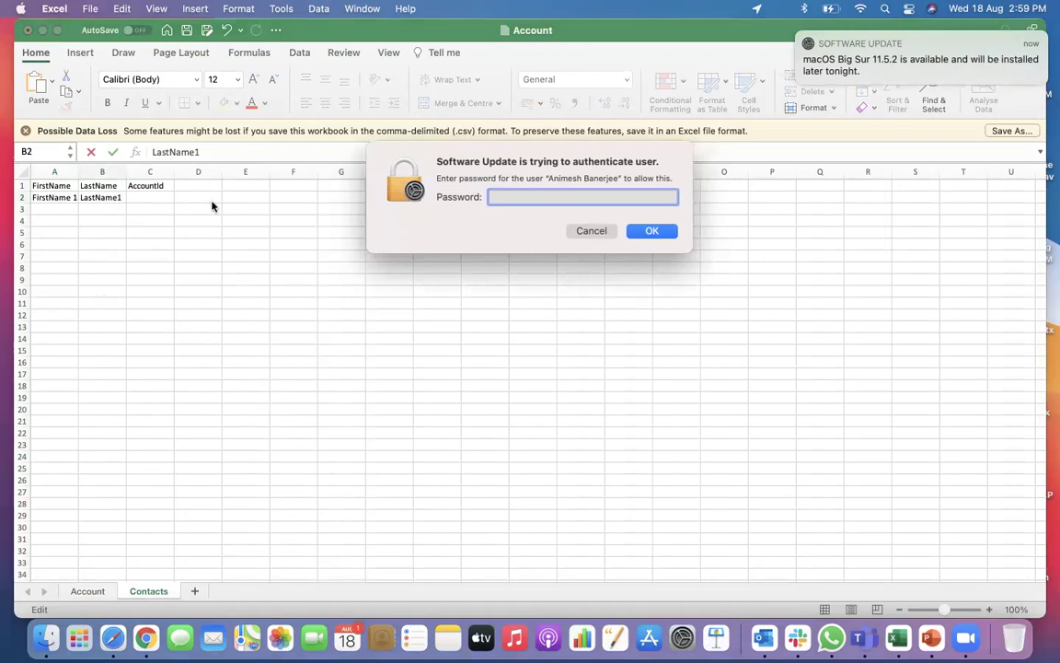
left_click(589, 231)
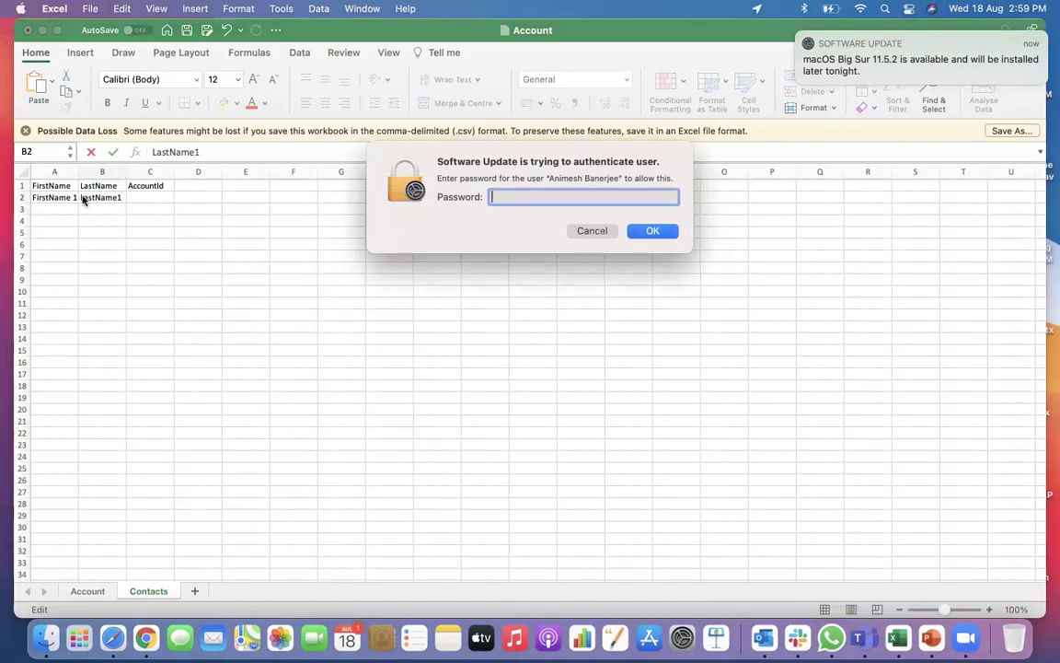
left_click(589, 230)
Fill the first and last names from row 2 down to row 10 and select the first cell under AccountId
left_click_drag(47, 197, 122, 293)
left_click(127, 209)
left_click(188, 327)
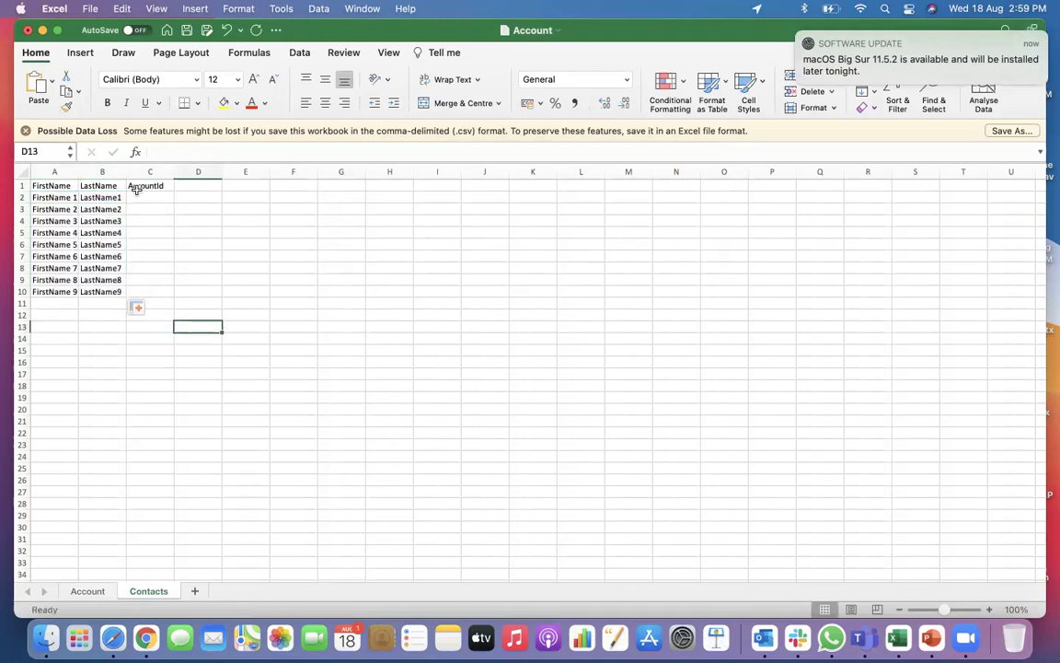
left_click(140, 198)
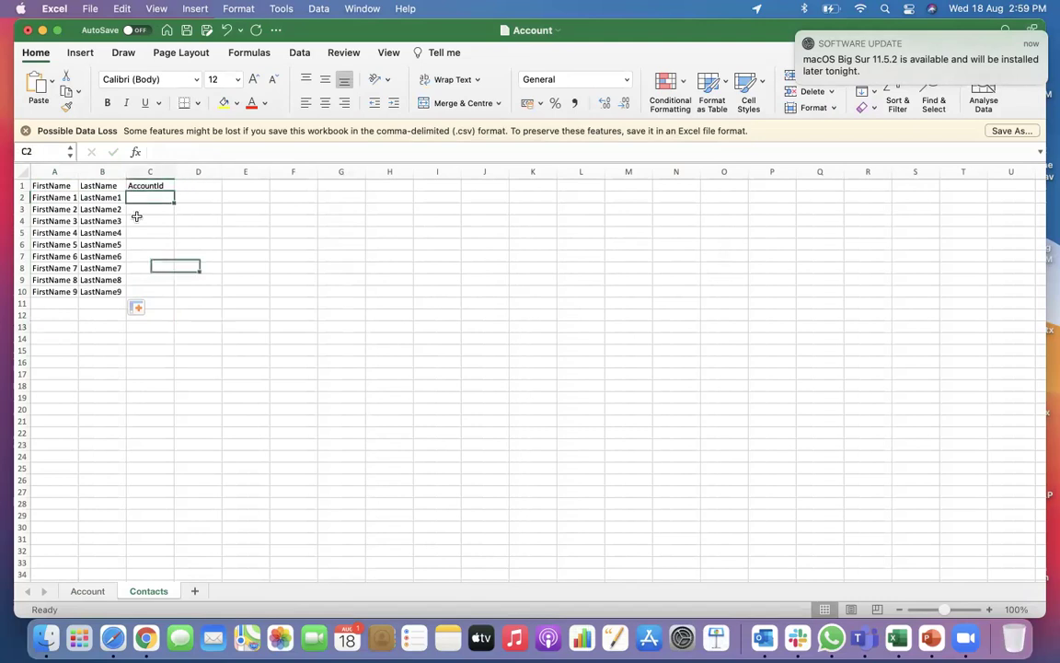
On the Account sheet, narrow column A to about the width of the names and add the header MyId in B1
left_click(88, 591)
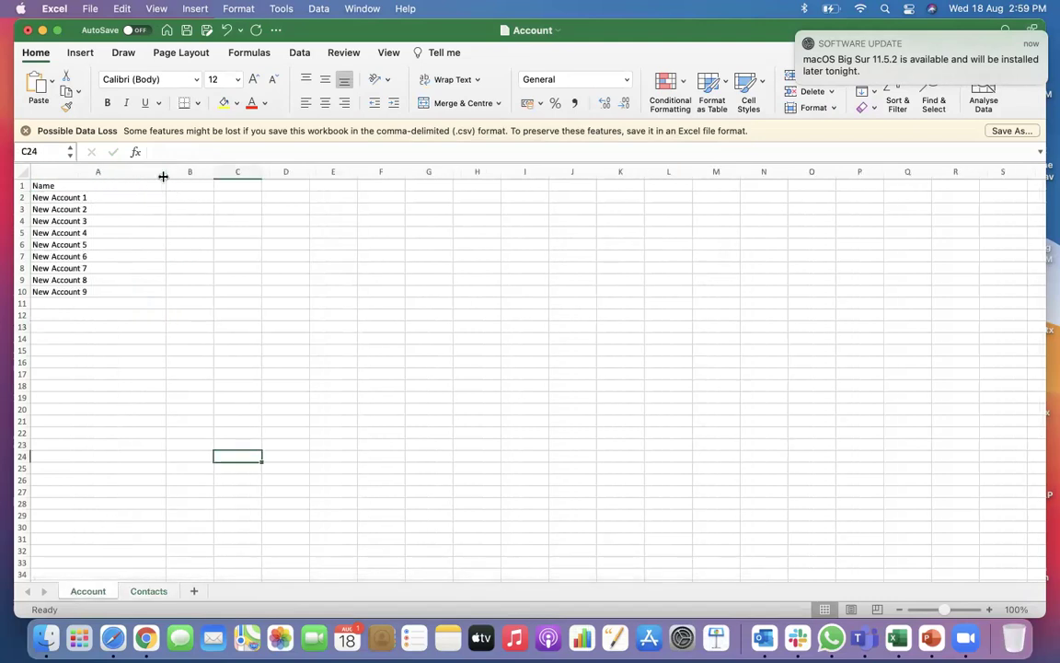
left_click_drag(159, 173, 101, 173)
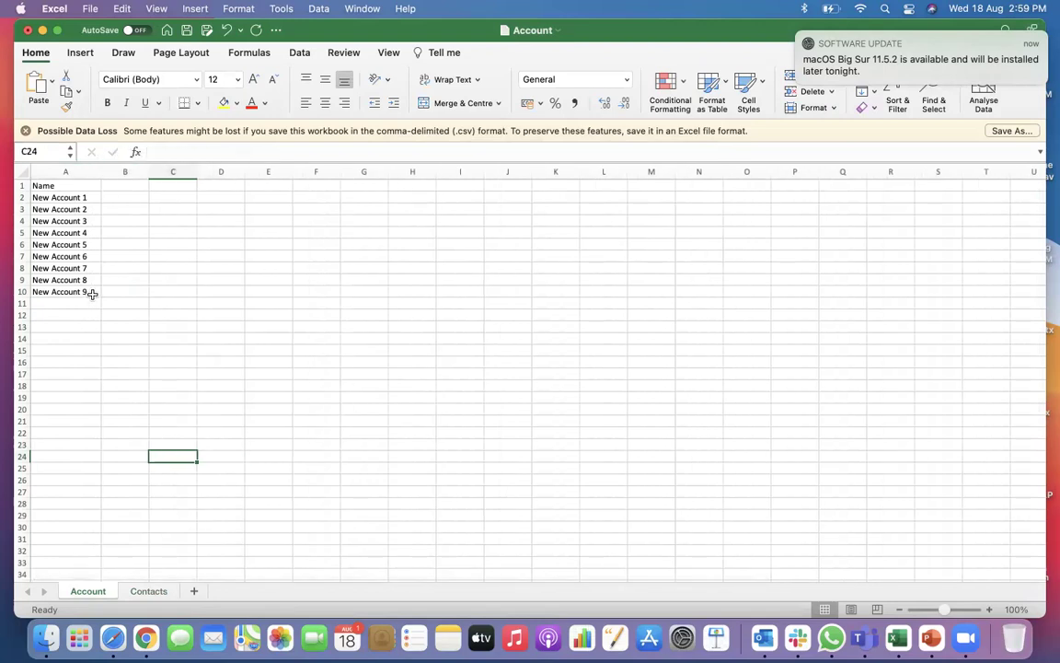
left_click(119, 192)
left_click(156, 591)
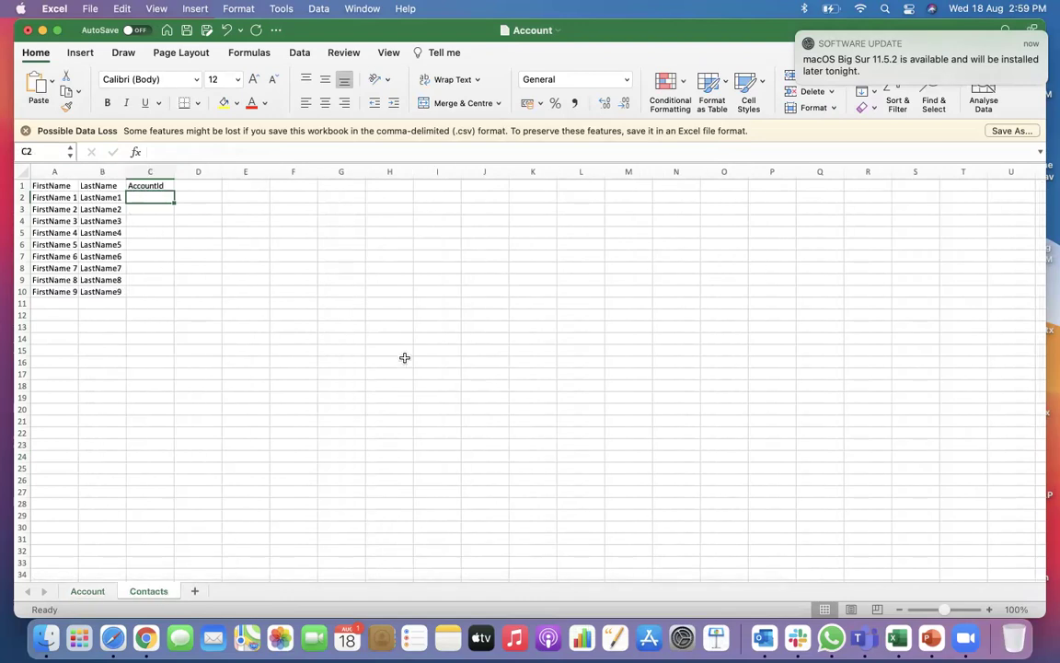
left_click(86, 591)
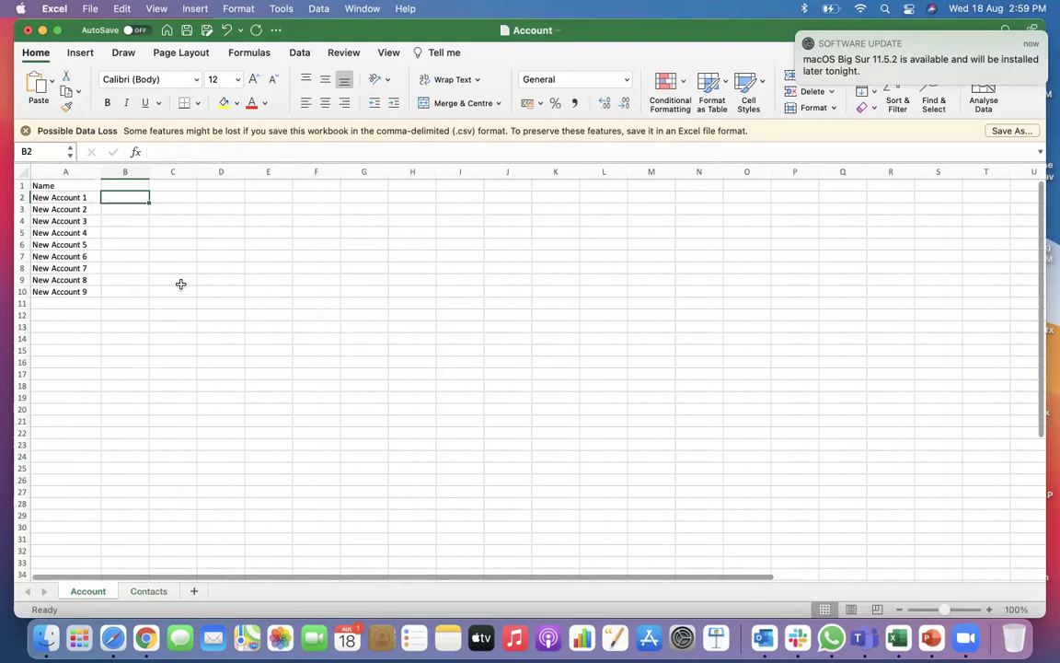
left_click(128, 185)
type("MyId")
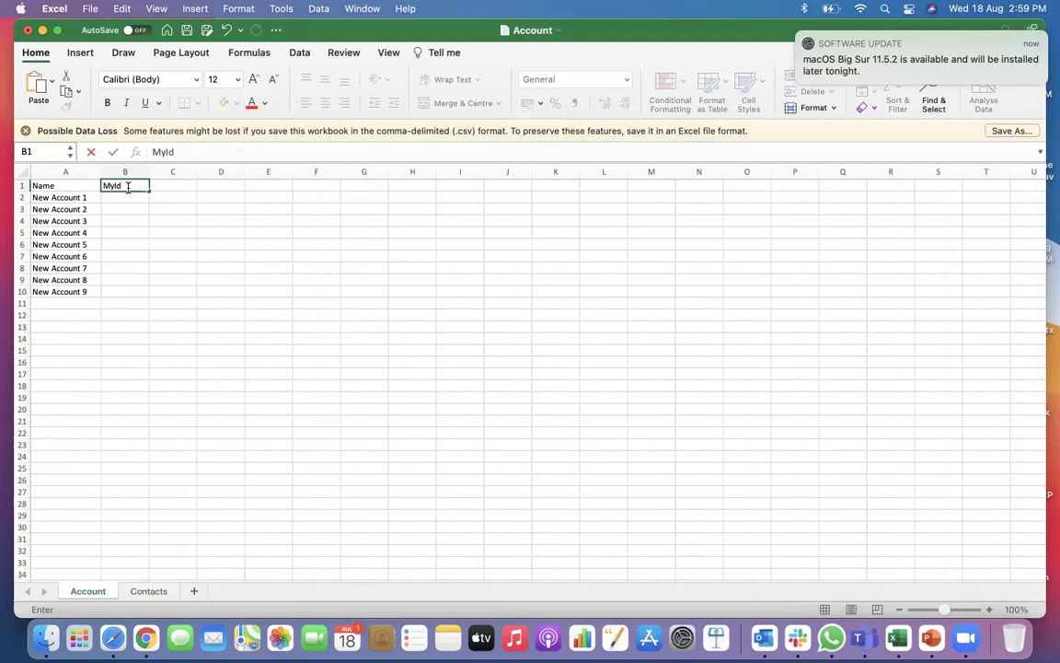
Enter A1 in B2 under MyId and fill the series down to A10 in B11
left_click(126, 197)
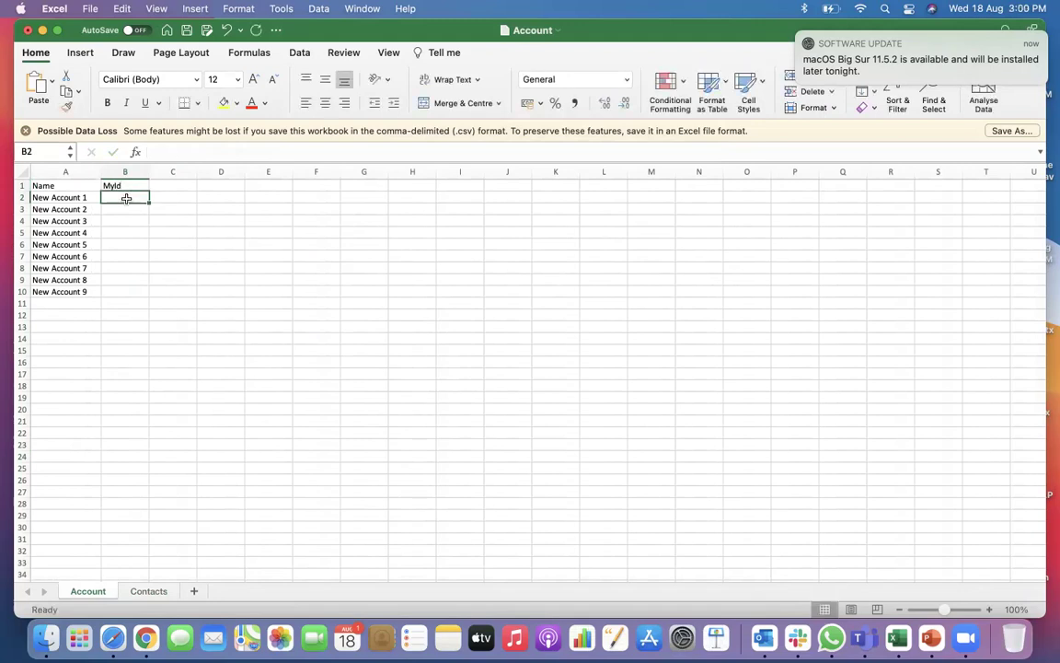
type("A1")
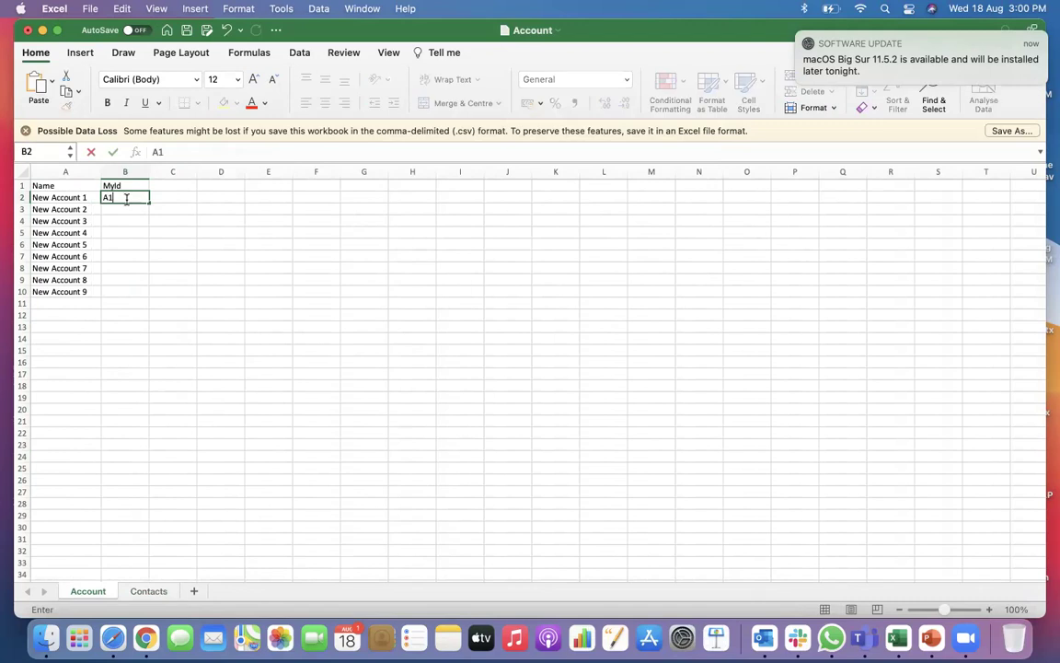
left_click(128, 218)
left_click(125, 196)
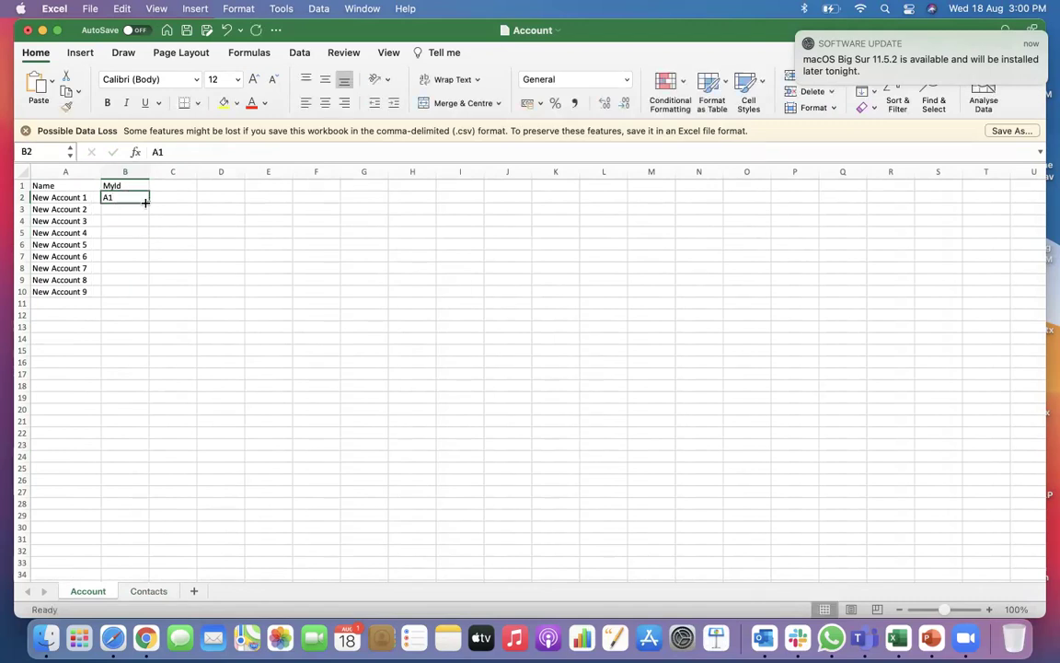
left_click_drag(149, 202, 147, 308)
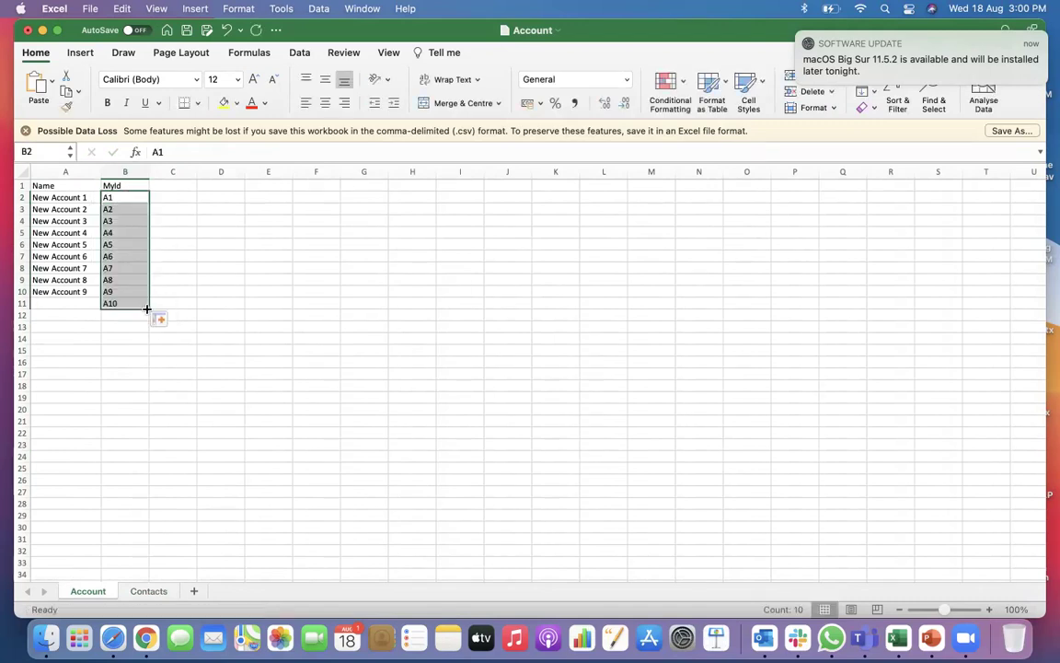
Extend the account name series by one row to New Account 10 in A11
left_click(49, 304)
left_click_drag(64, 281, 99, 307)
left_click(153, 335)
Copy the MyId values in B2:B11 and paste them into the Contacts sheet's AccountId column from C2
left_click(126, 197)
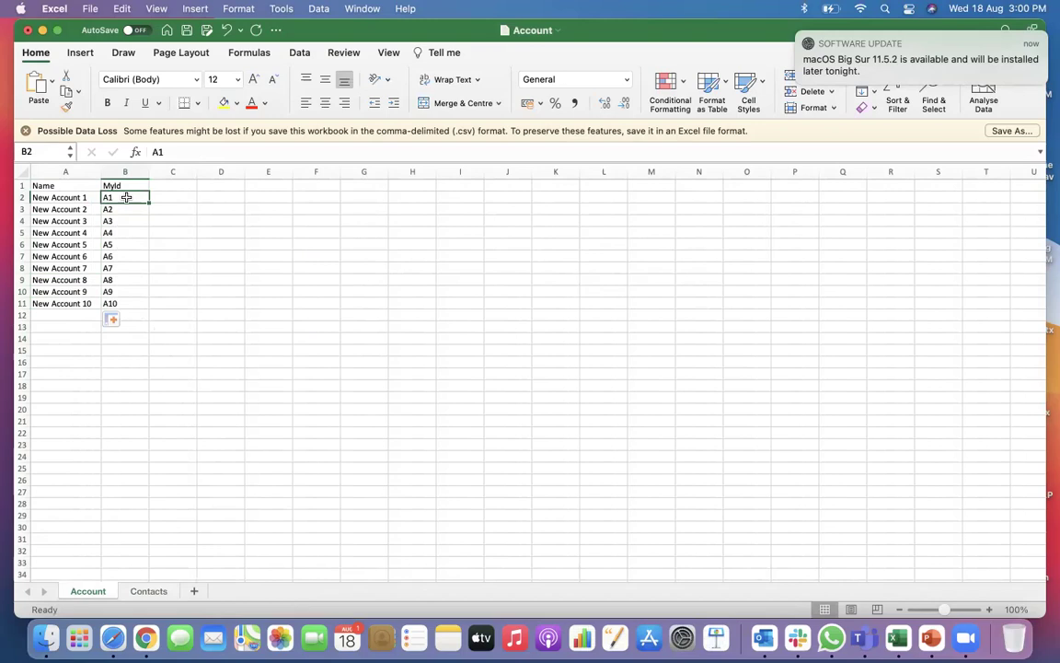
left_click_drag(130, 197, 130, 303)
key("super+c")
left_click(150, 590)
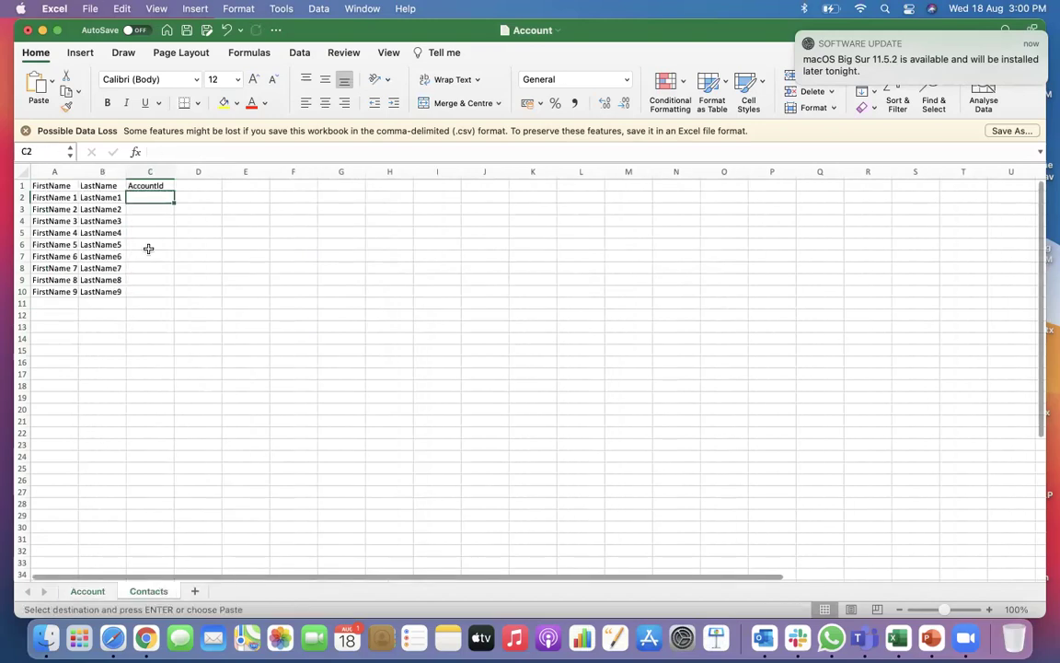
key("super+v")
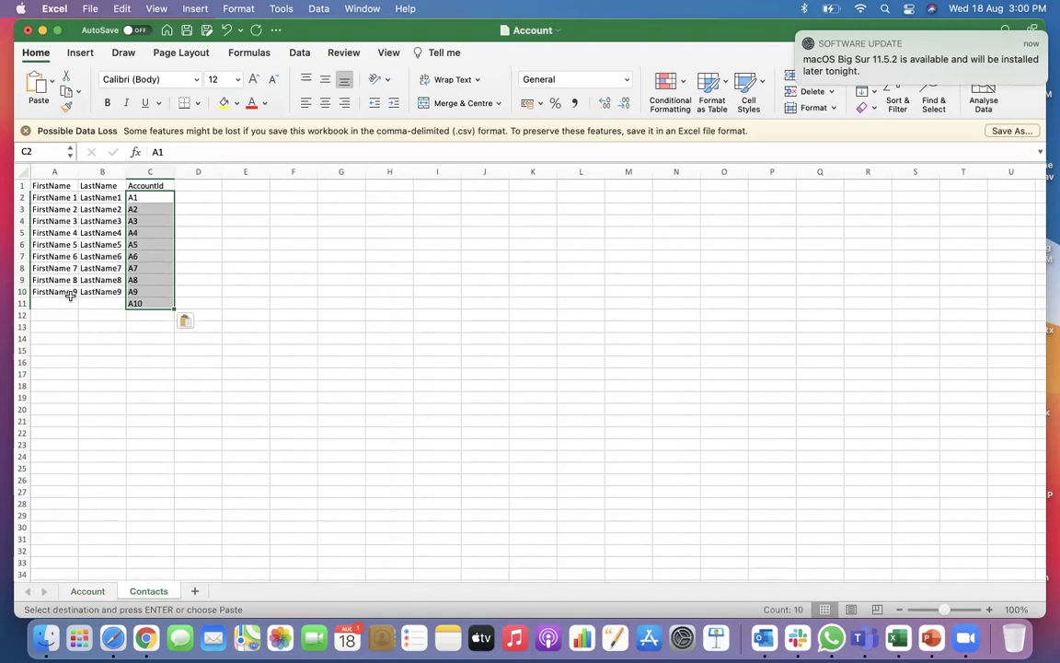
Extend the contact first and last names to FirstName 10 and LastName10 in row 11 and save the workbook
left_click(66, 292)
left_click_drag(67, 291, 130, 307)
left_click(336, 331)
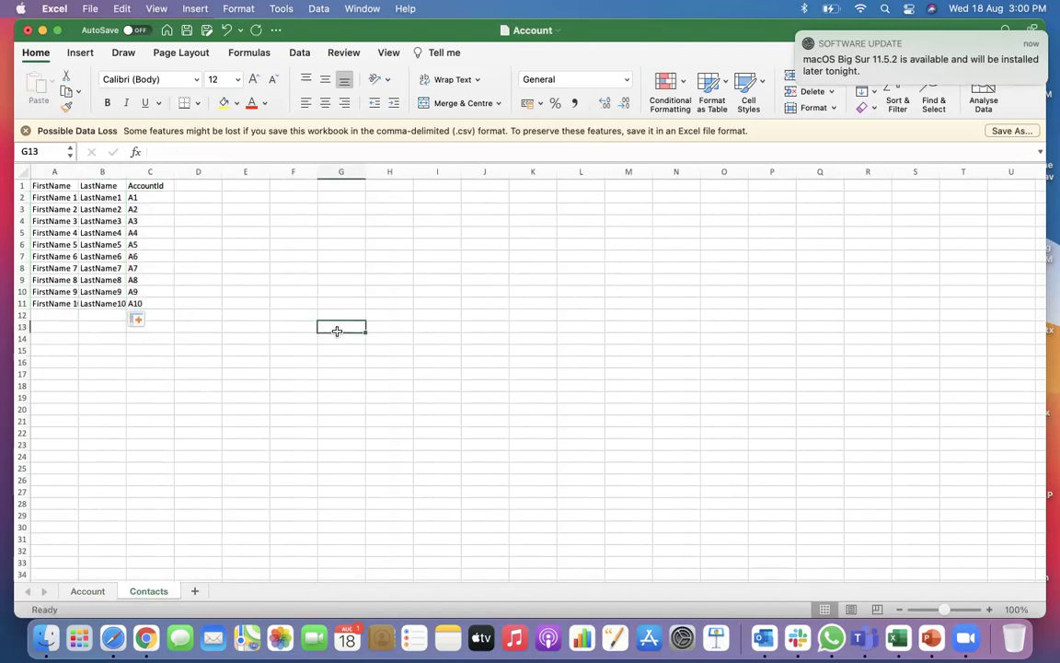
key("super+s")
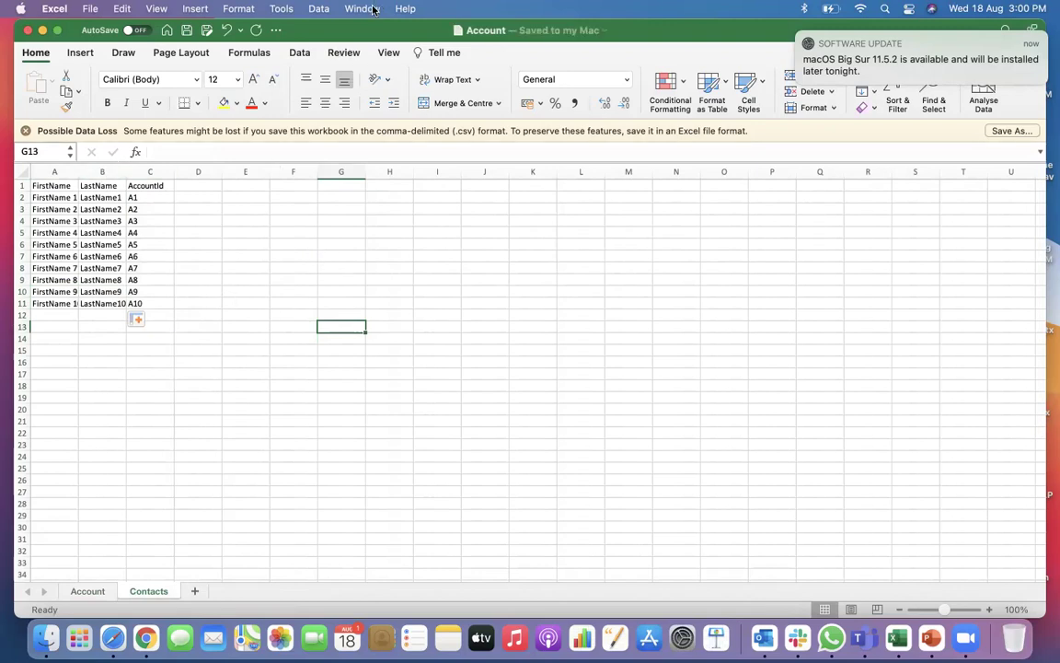
left_click(43, 9)
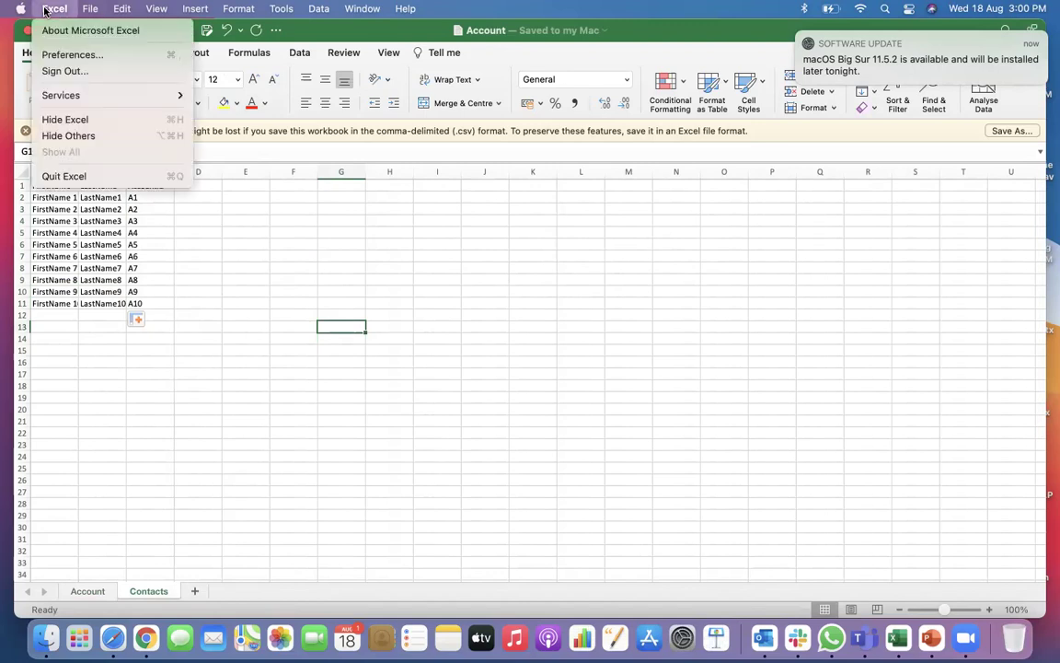
Save the workbook as MyData in Excel Workbook (.xlsx) format in Downloads
mouse_move(91, 11)
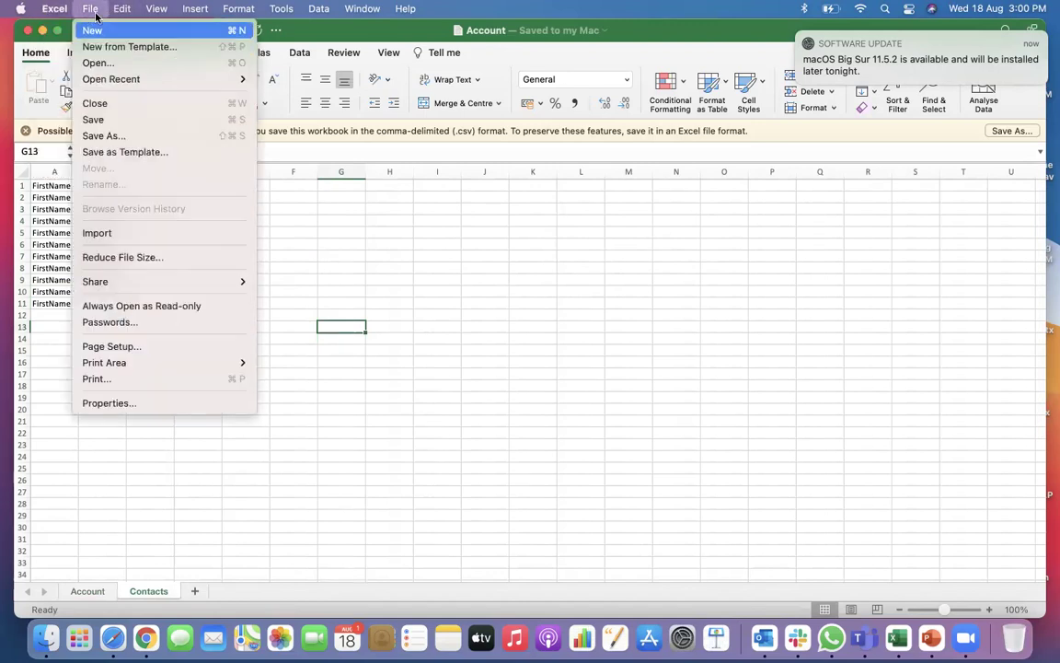
left_click(129, 136)
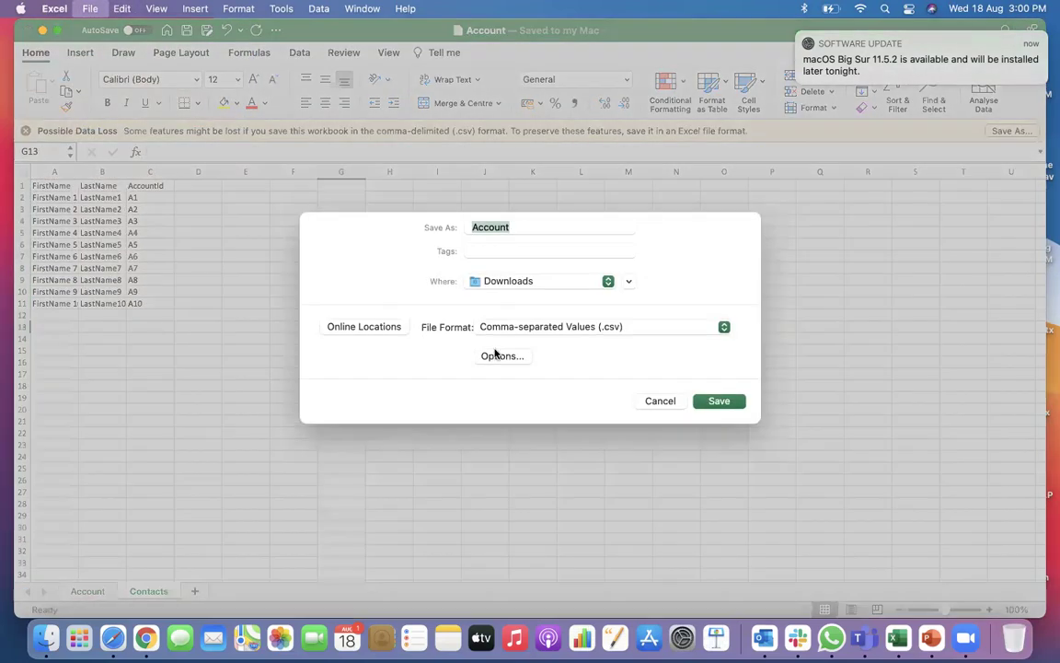
left_click(606, 329)
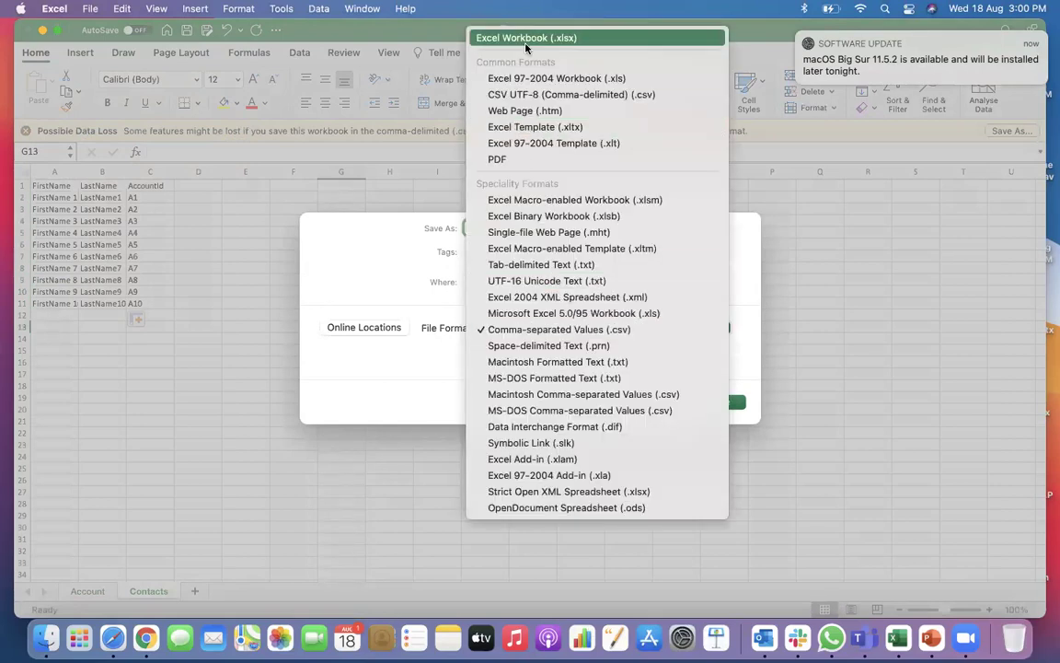
left_click(474, 38)
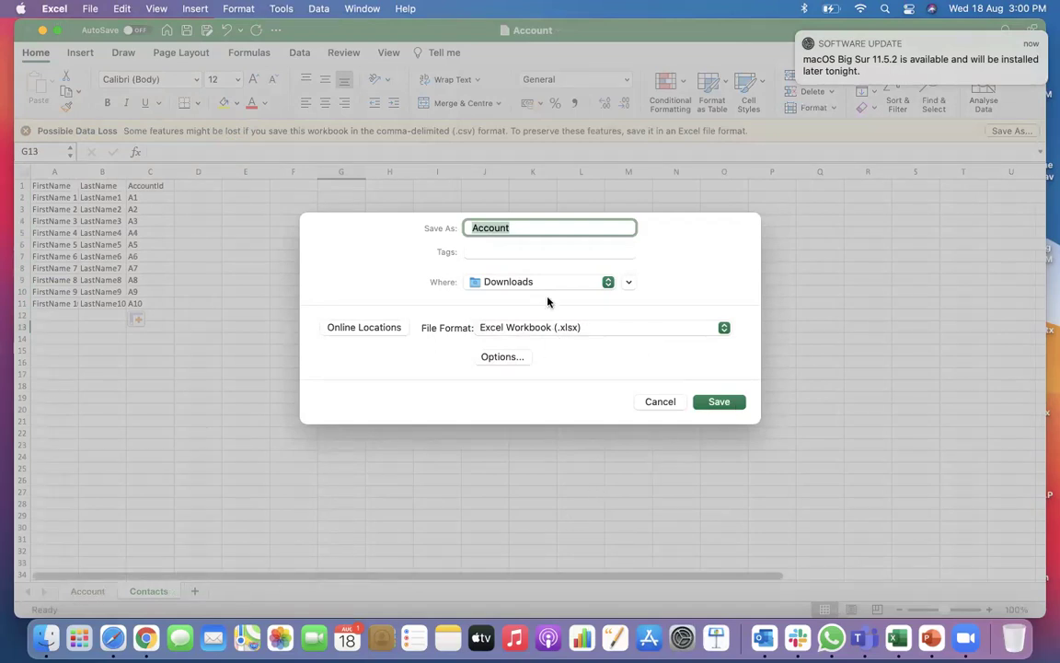
type("MyData")
left_click(726, 403)
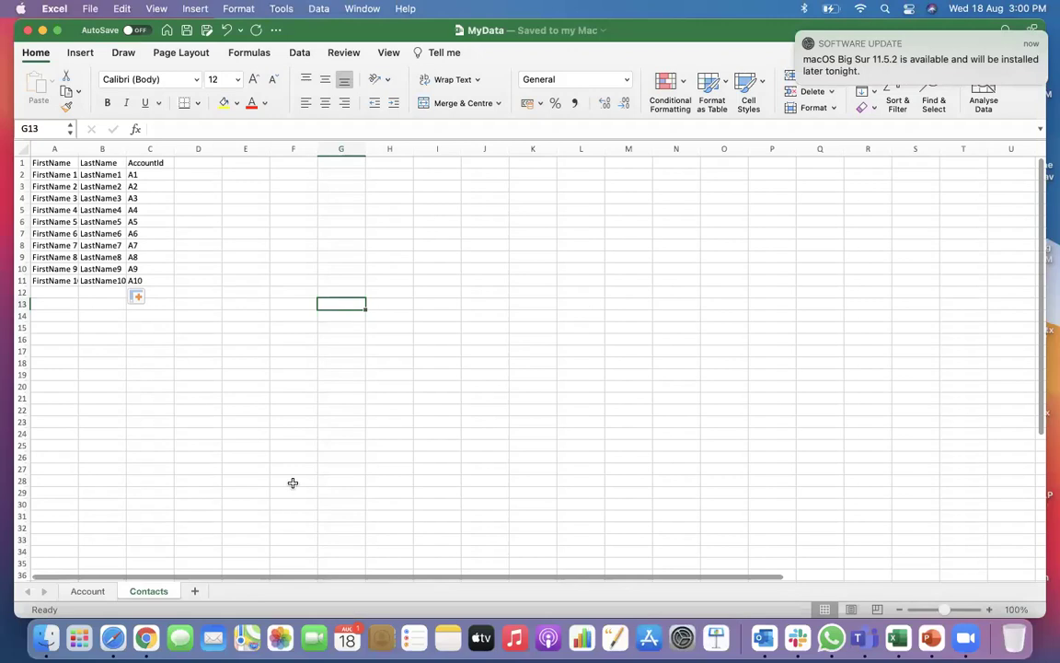
Switch to the Account sheet and check the Downloads folder for the saved files
right_click(81, 593)
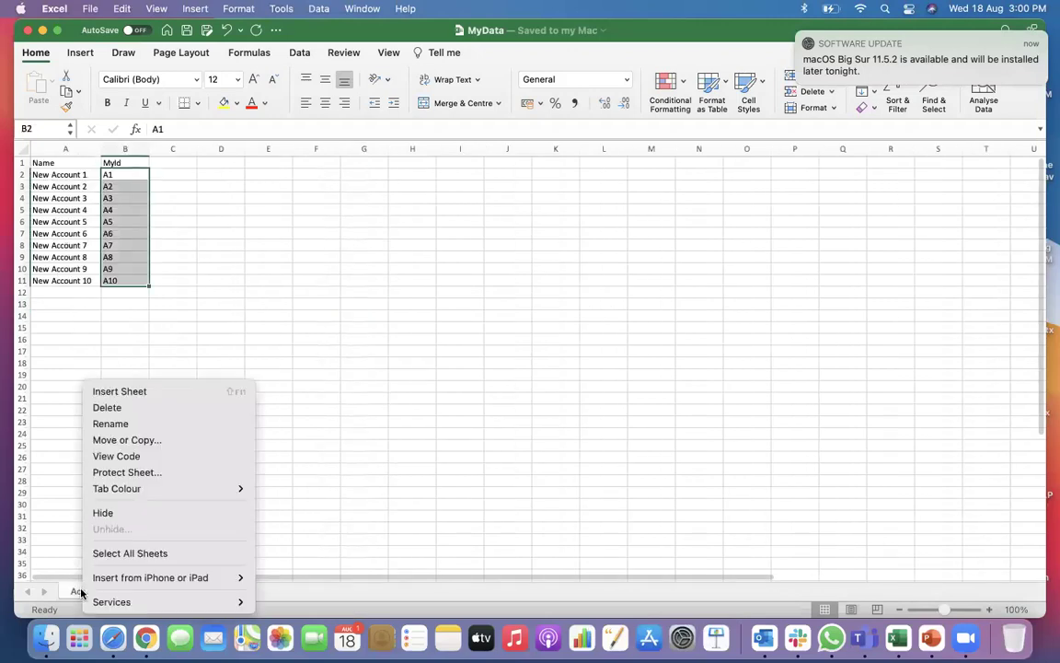
left_click(296, 324)
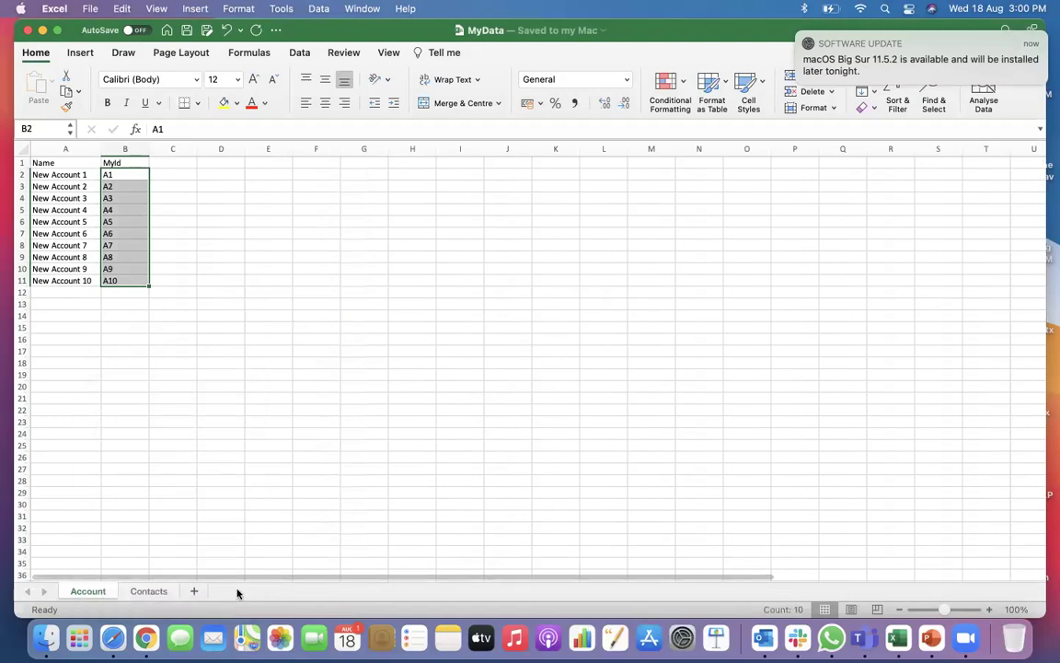
left_click(137, 423)
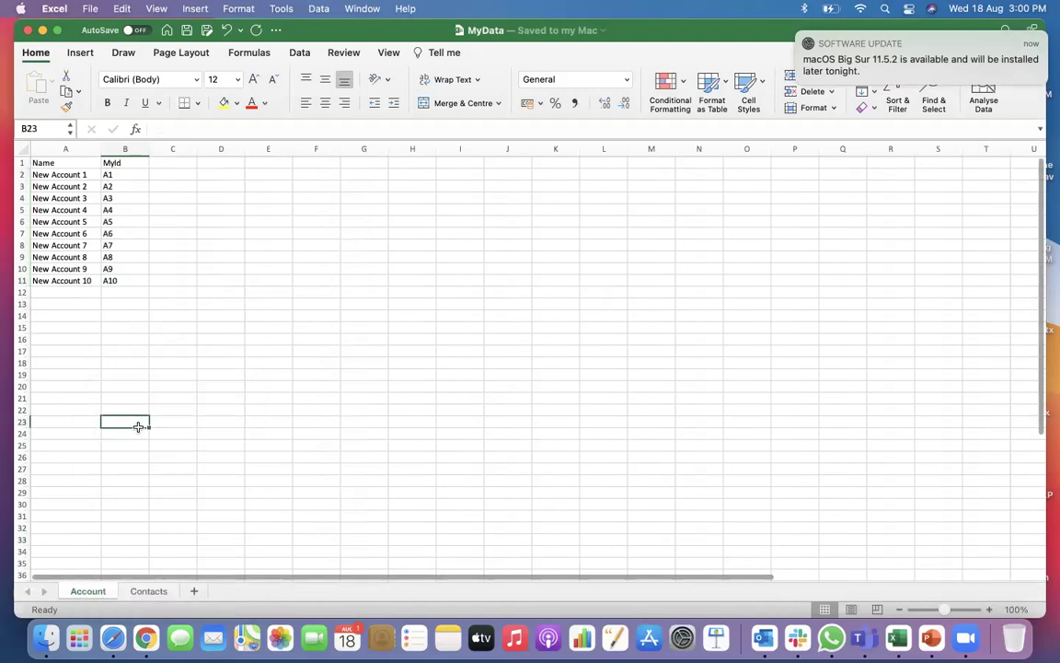
left_click(111, 162)
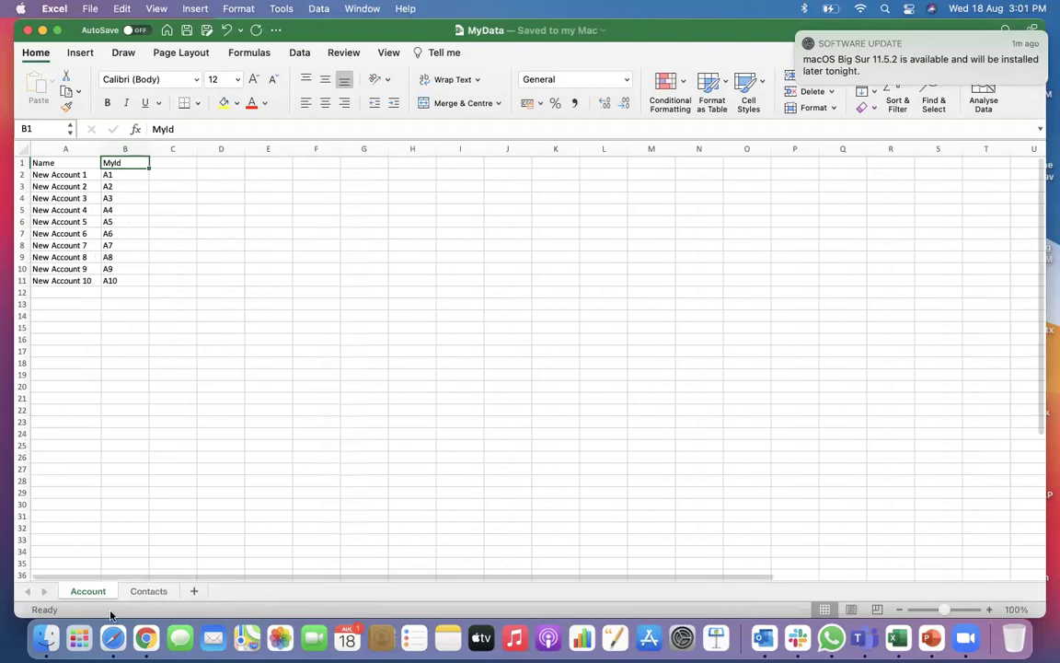
left_click(51, 638)
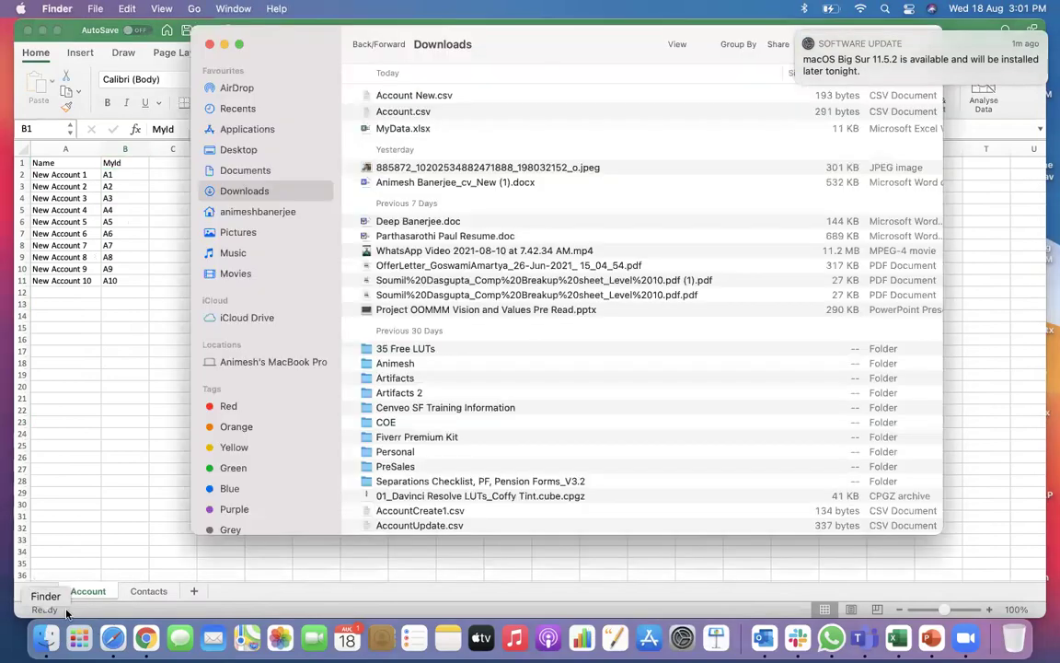
left_click(209, 46)
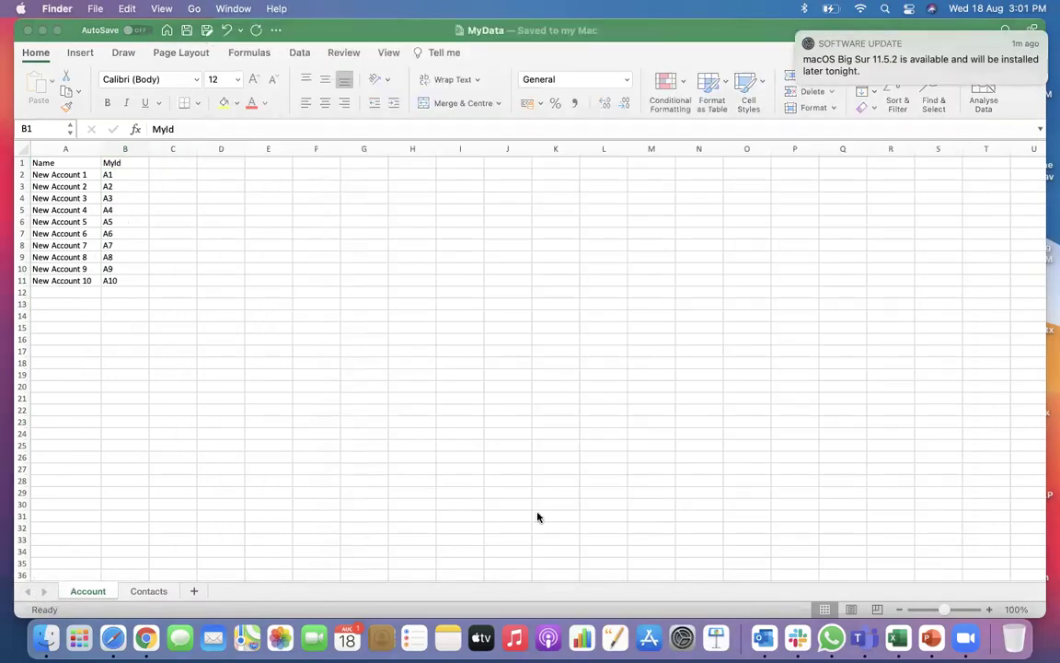
Switch to Chrome and open the Workbench login page in a new tab
left_click(145, 639)
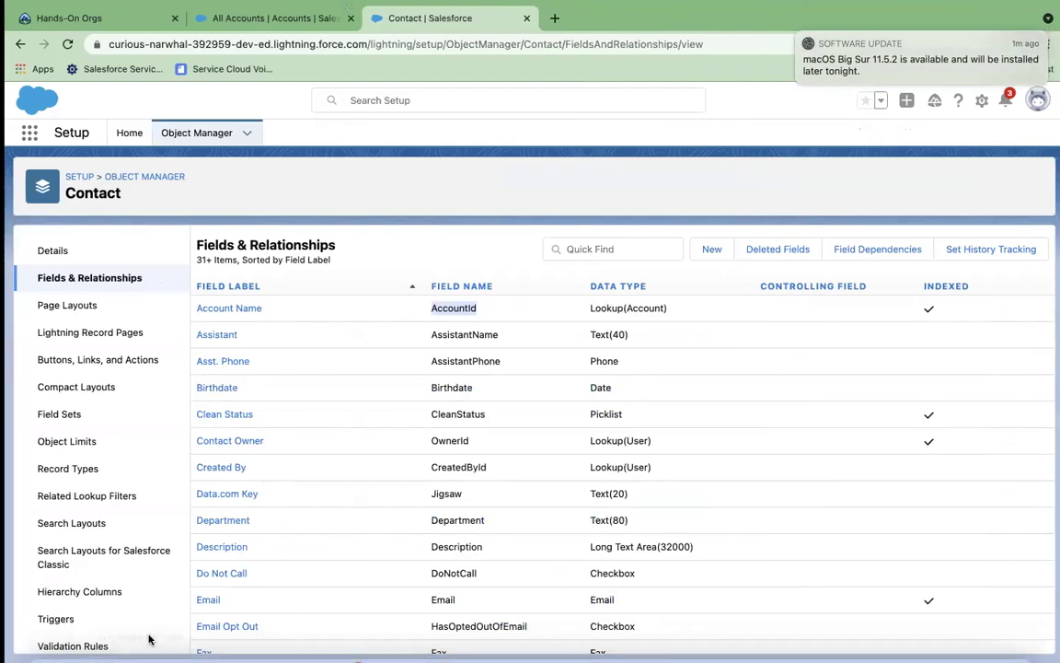
left_click(555, 27)
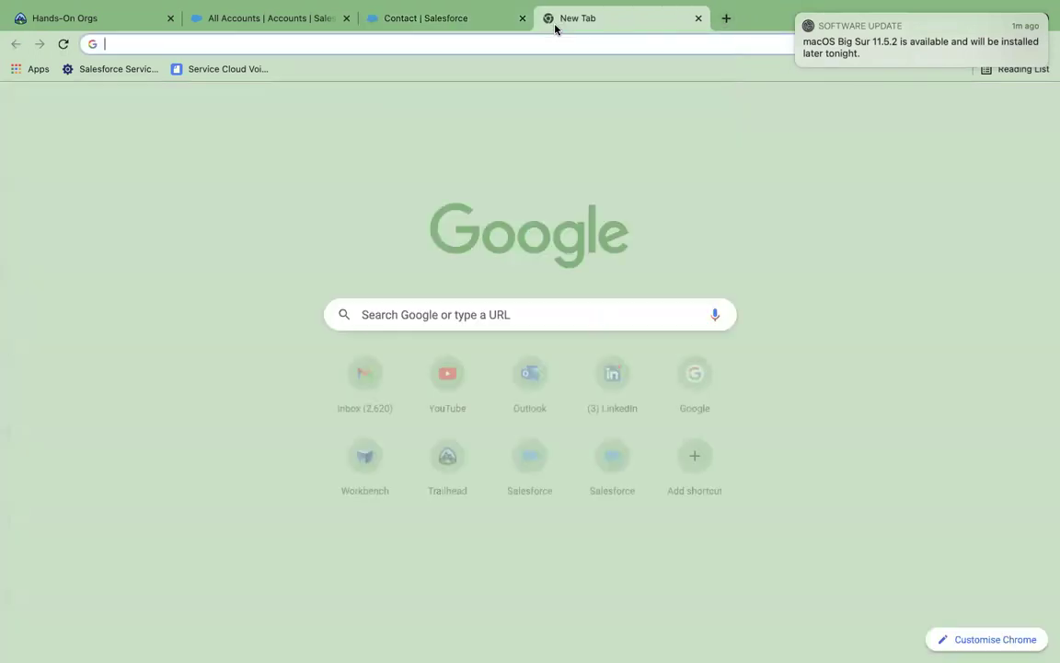
type("wor")
key("Return")
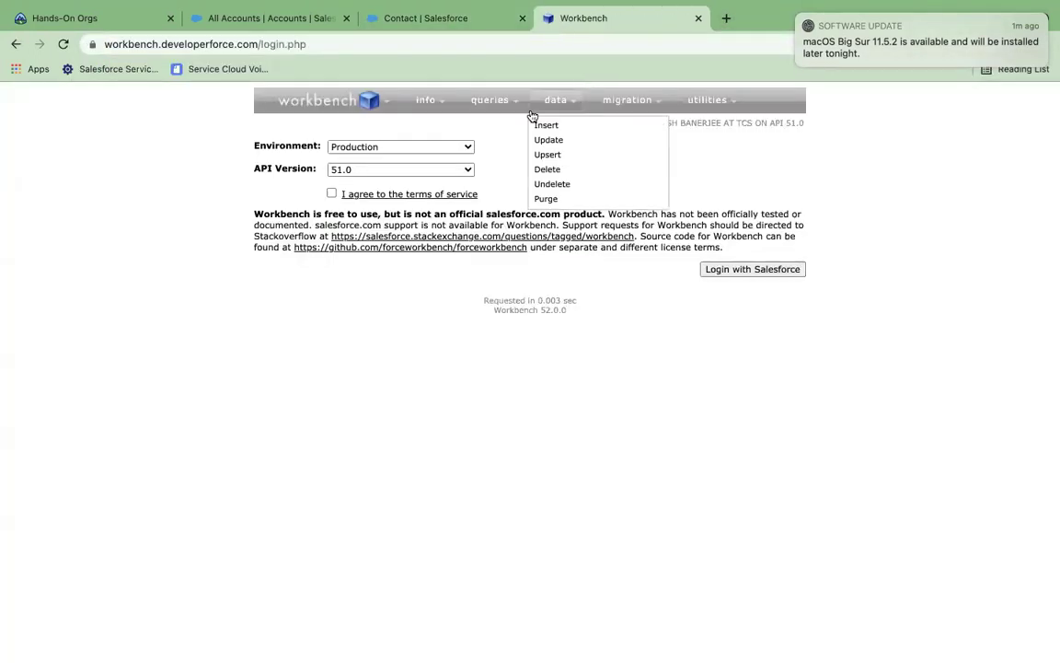
Return to Excel and create a copy of the Account sheet in a new workbook
mouse_move(145, 656)
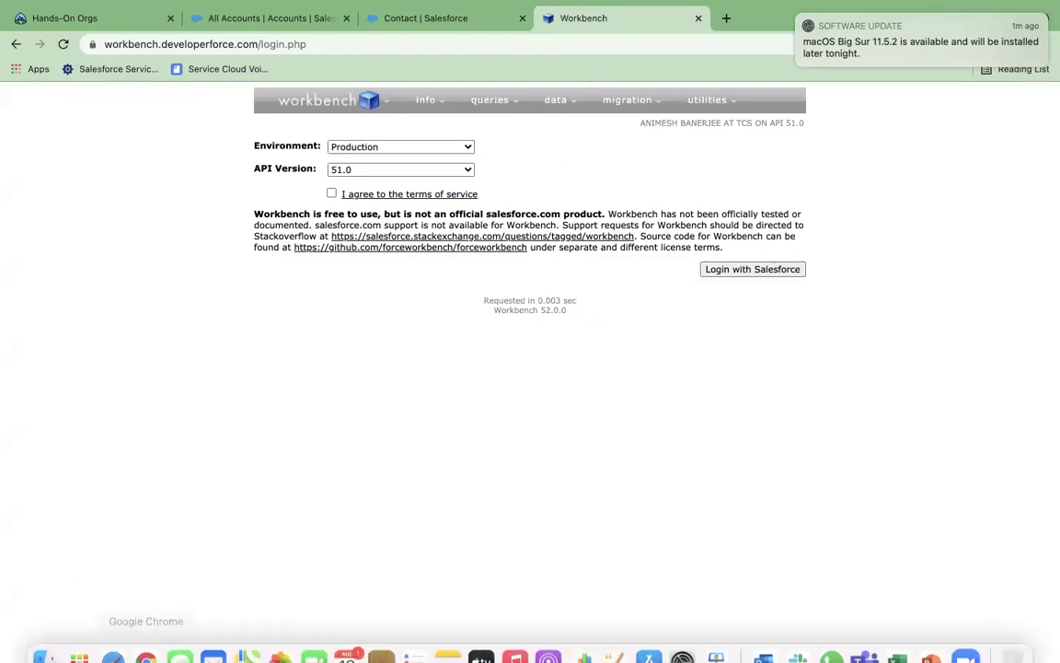
left_click(46, 646)
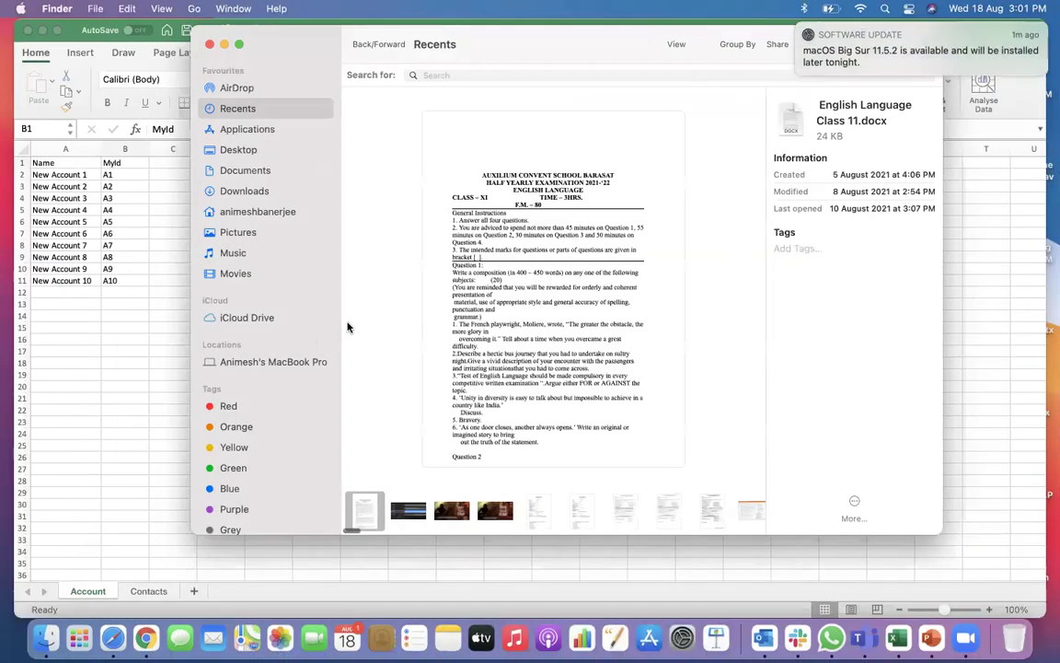
left_click(192, 44)
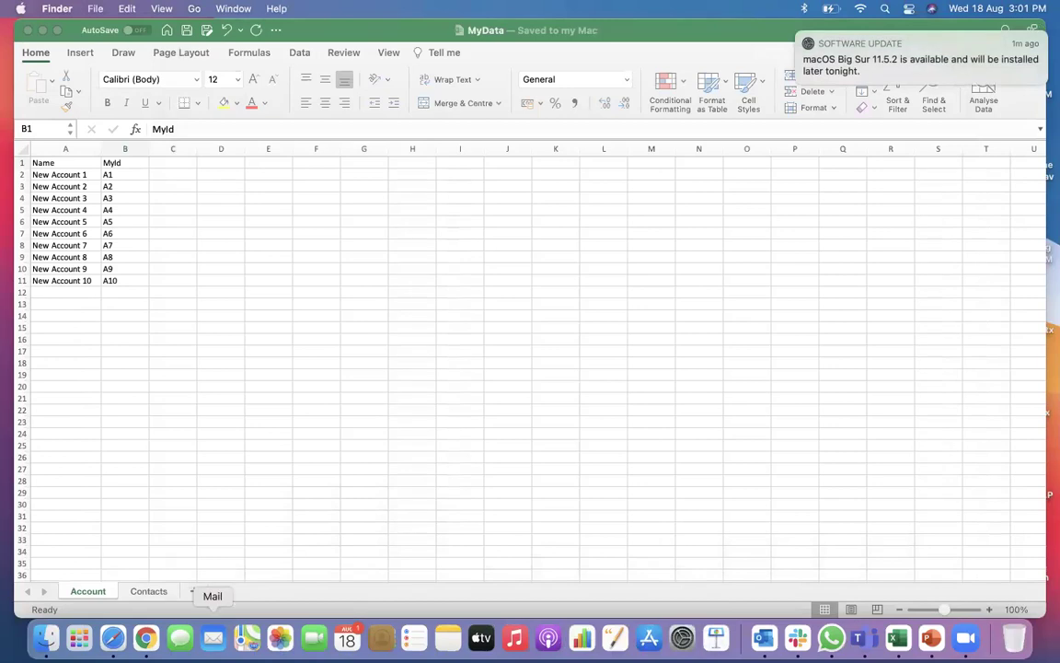
right_click(81, 595)
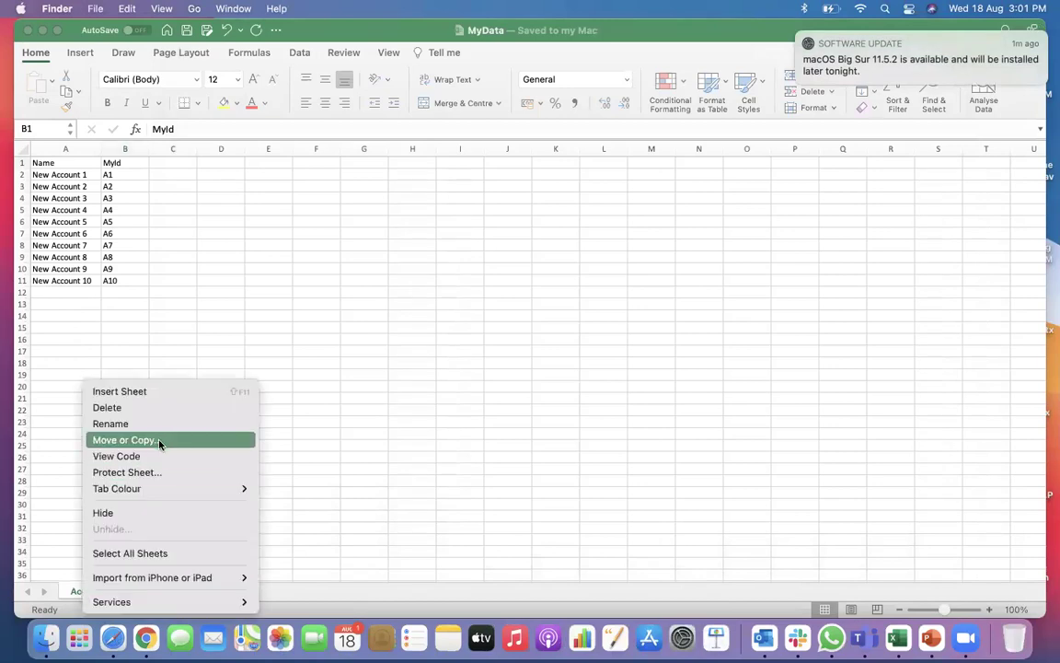
left_click(158, 442)
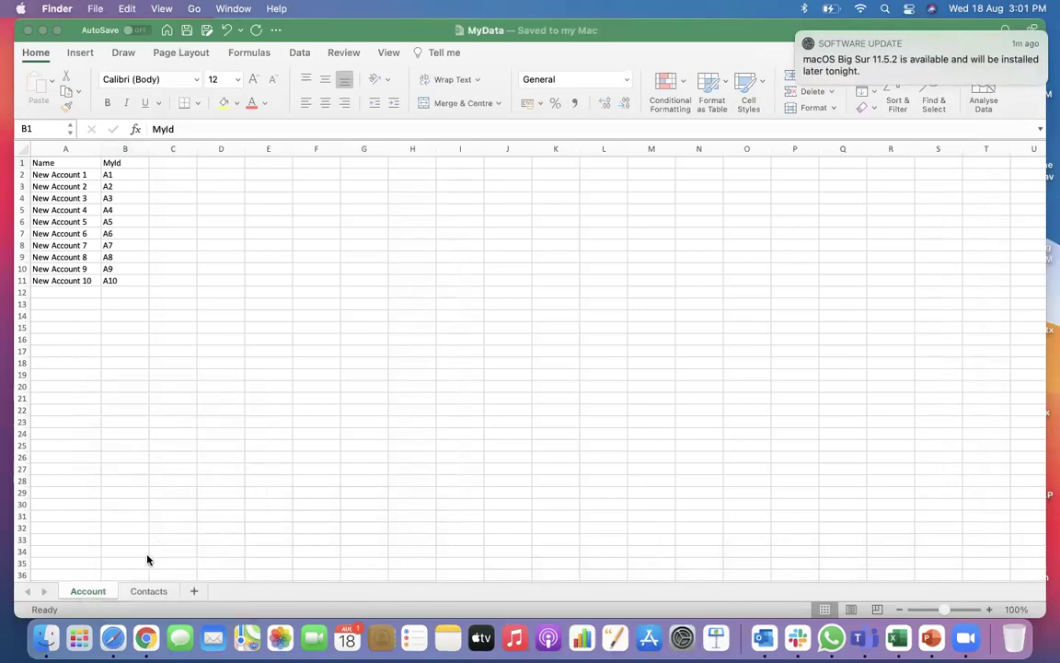
right_click(98, 593)
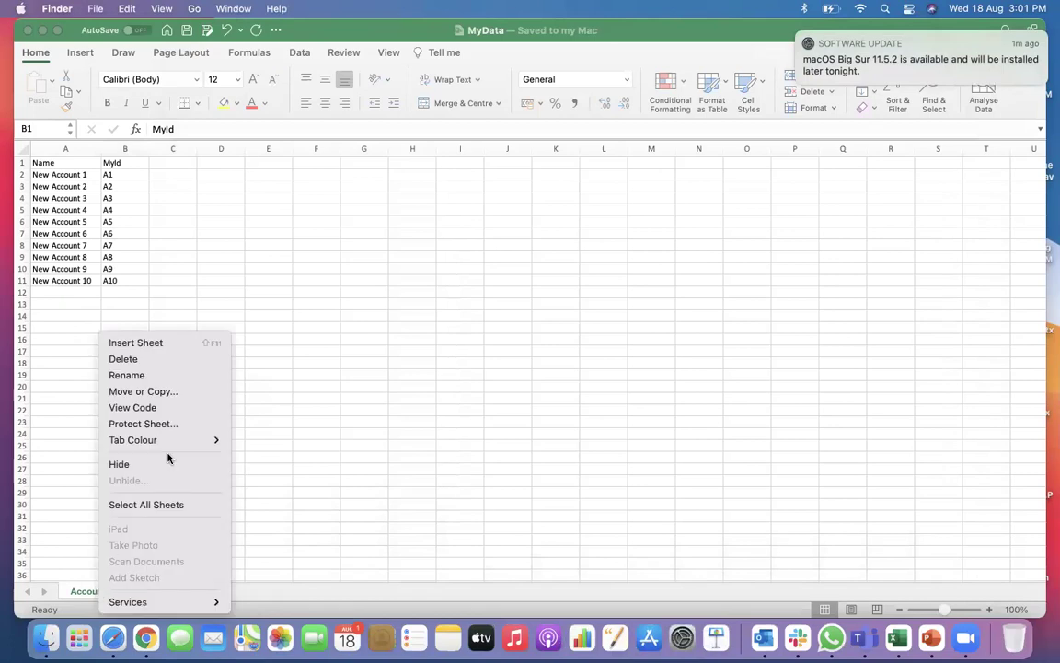
left_click(163, 396)
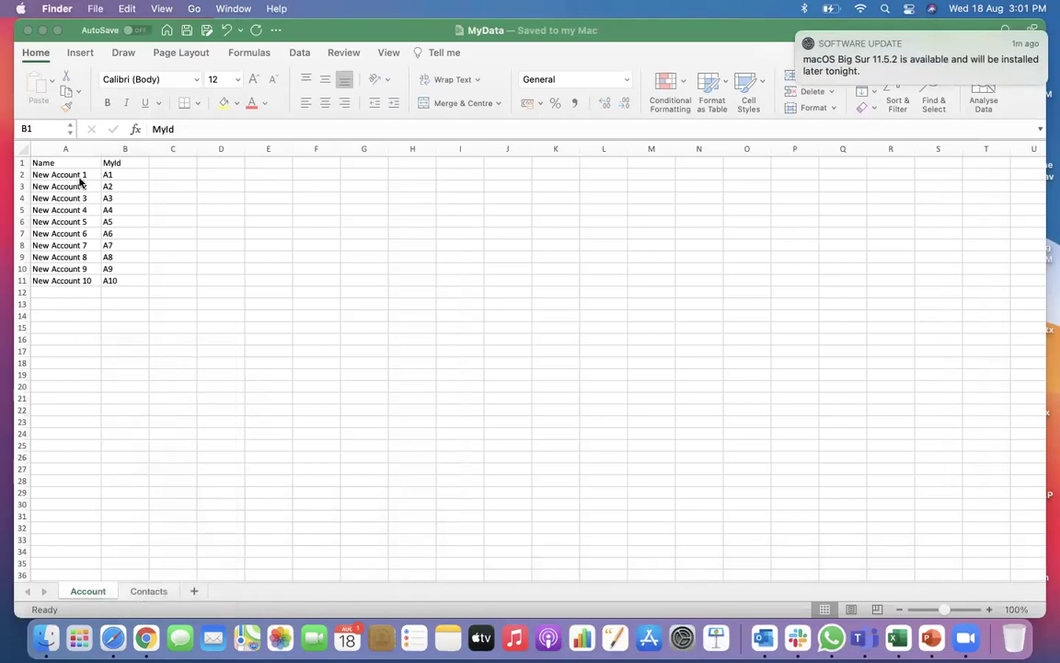
left_click(282, 30)
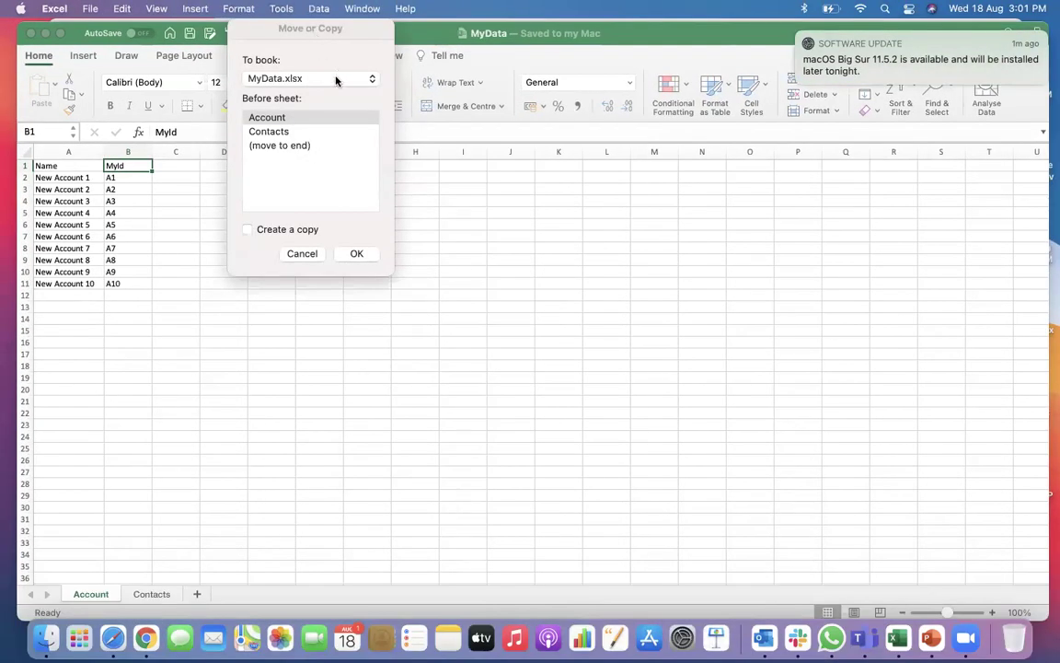
left_click(333, 80)
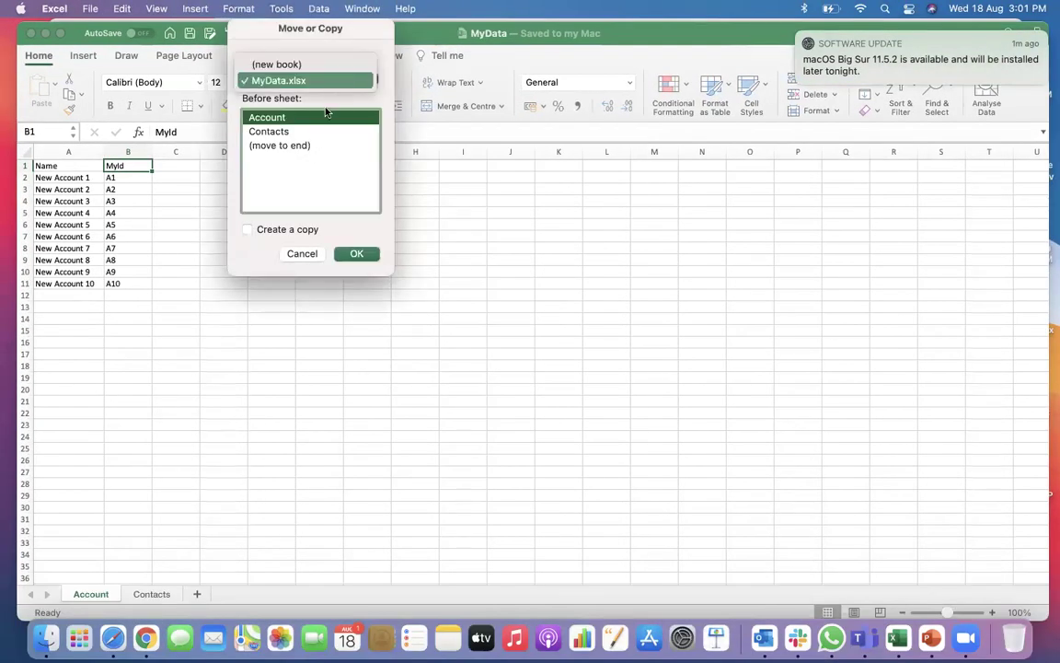
left_click(276, 65)
left_click(278, 230)
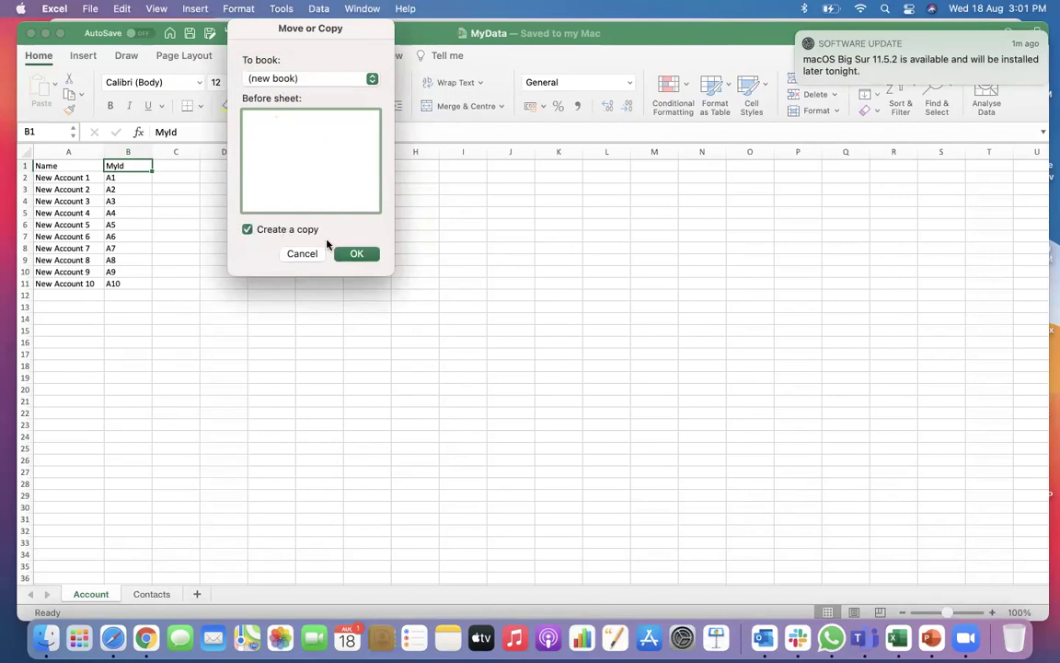
left_click(357, 254)
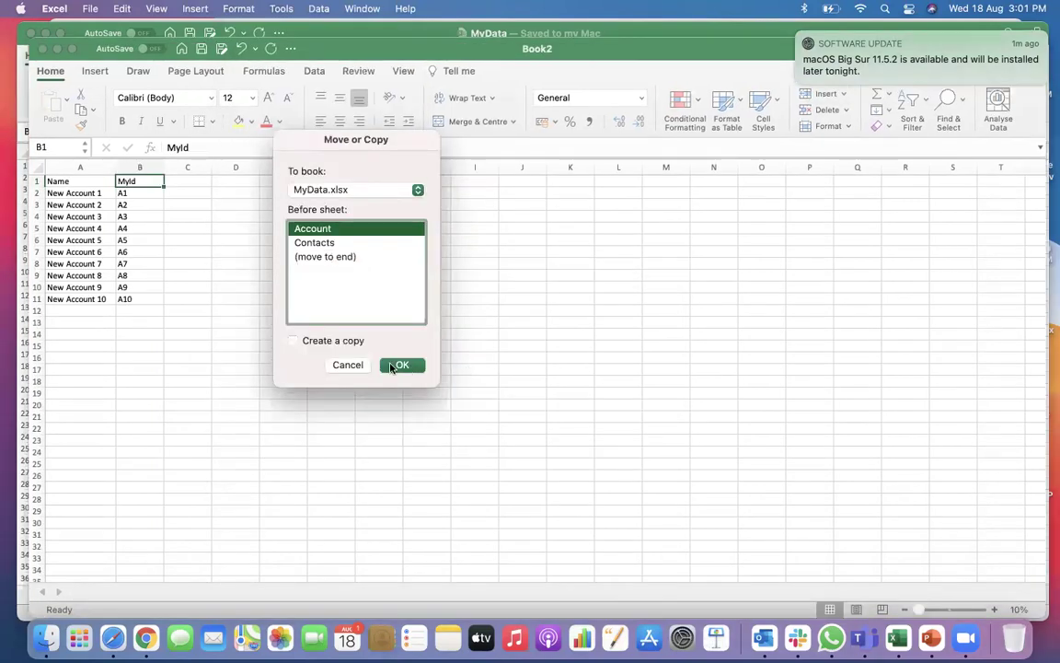
left_click(353, 366)
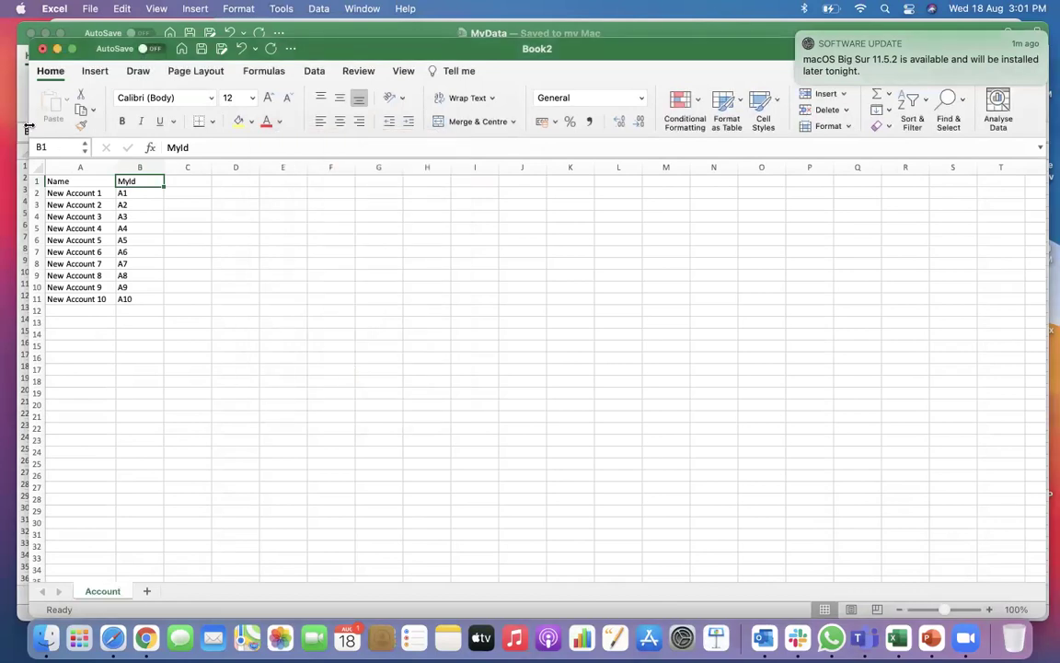
Save the new account workbook as MyAccounts in Comma-separated Values (.csv) format in Downloads and close it
left_click(51, 8)
left_click(90, 8)
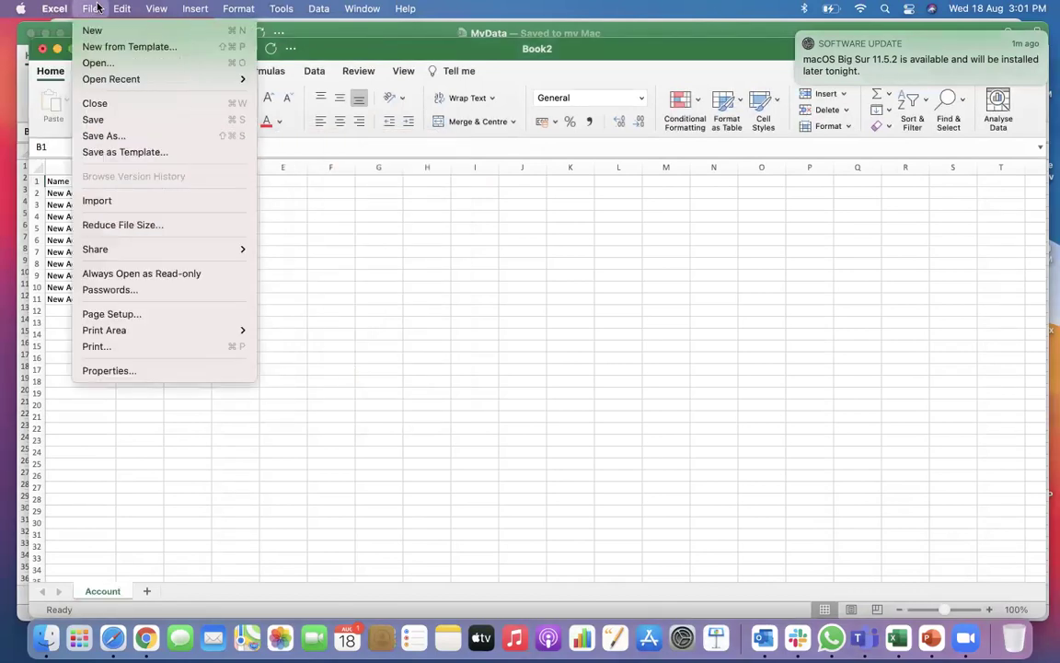
left_click(106, 136)
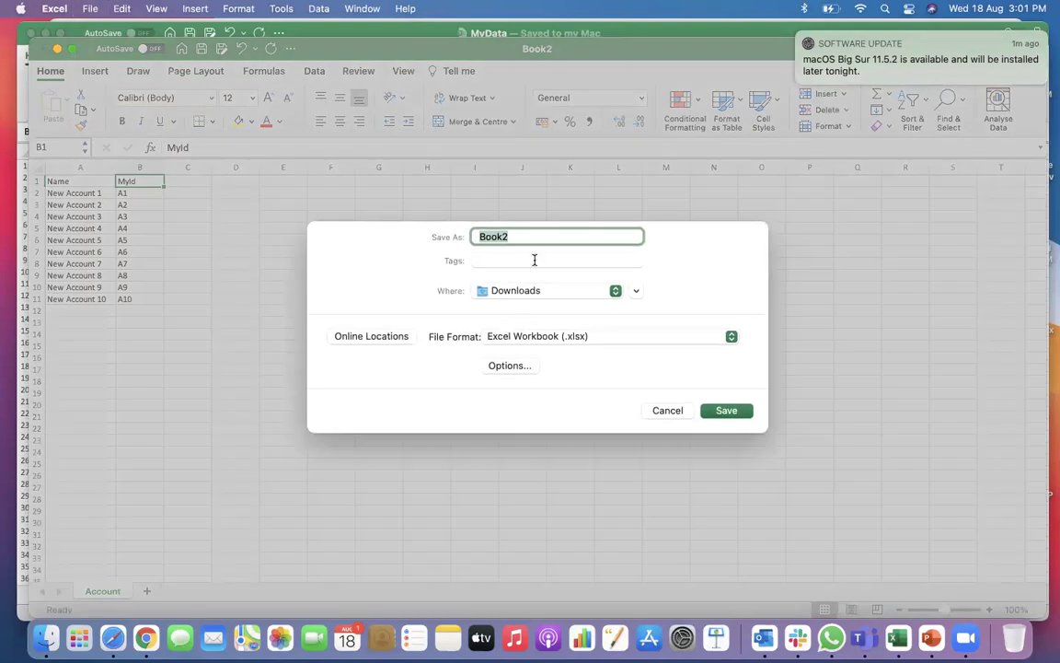
type("MyAccounts")
left_click(555, 339)
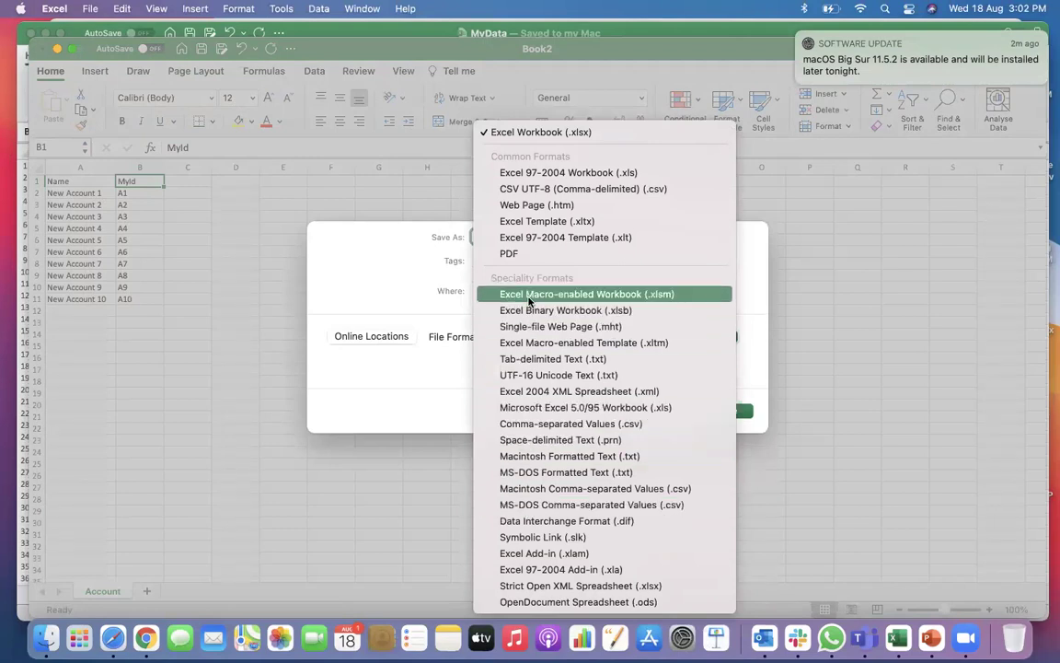
left_click(555, 429)
left_click(726, 419)
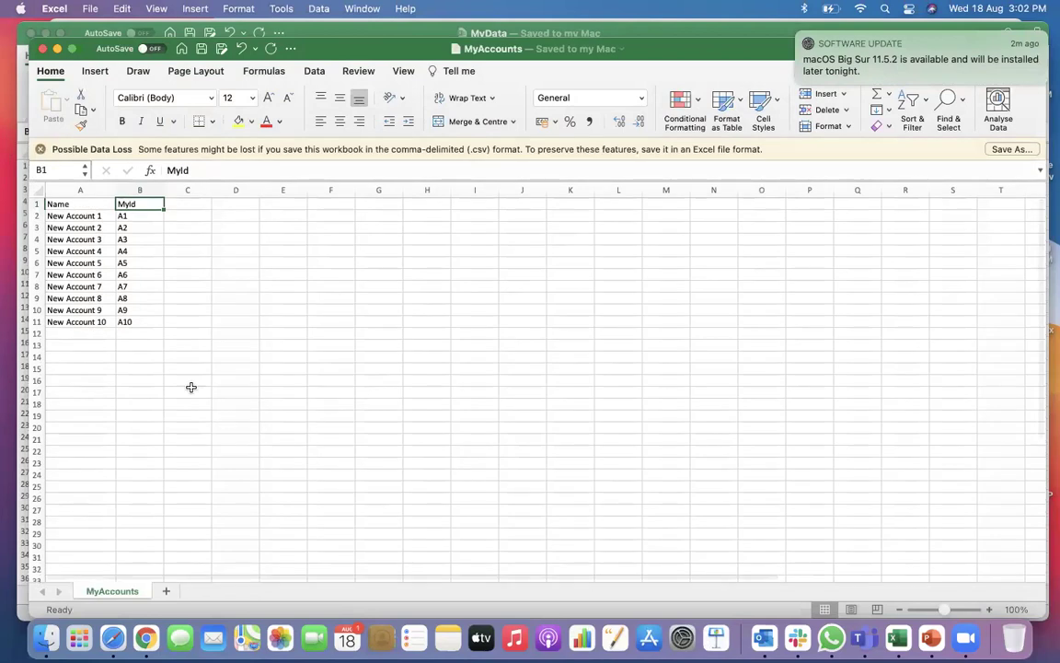
left_click(43, 49)
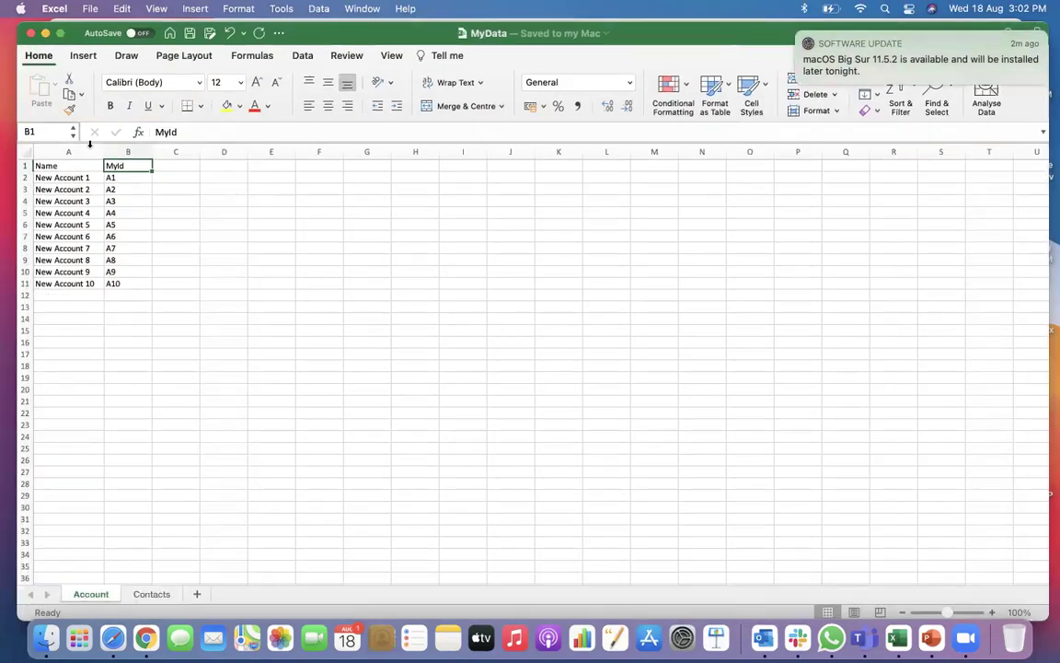
Create a copy of MyData's Contacts sheet in a new workbook
left_click(155, 593)
right_click(153, 593)
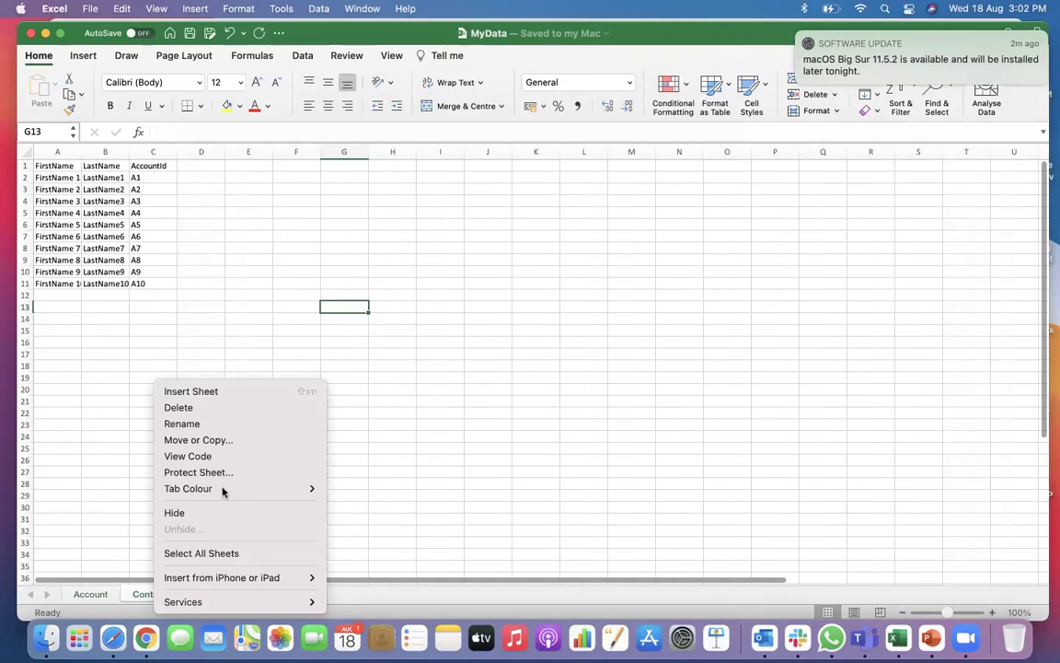
left_click(200, 440)
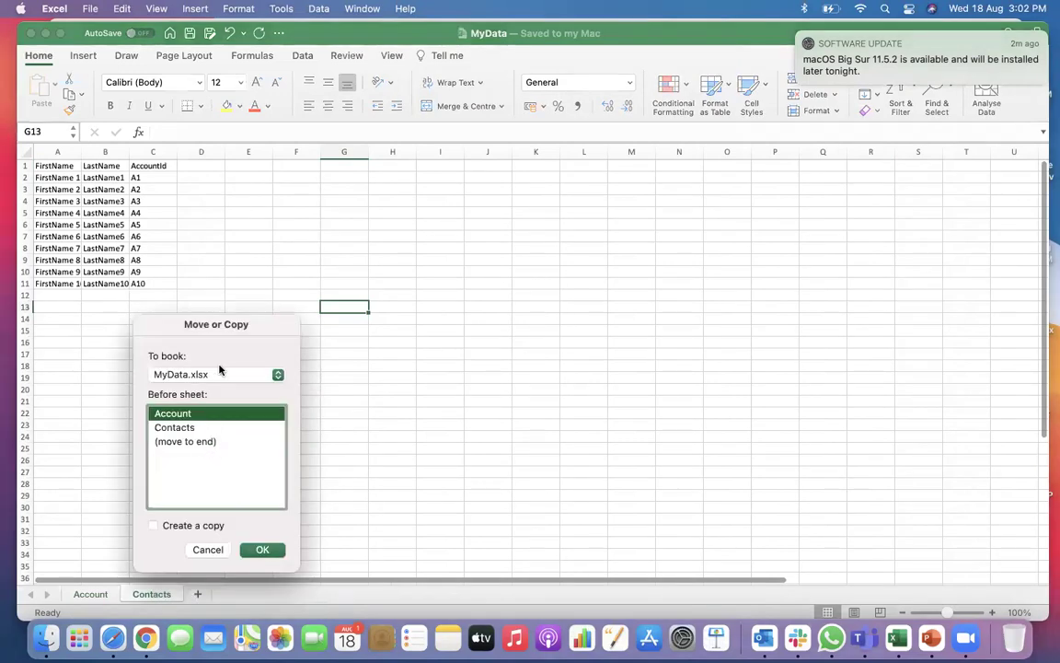
left_click(219, 369)
left_click(202, 361)
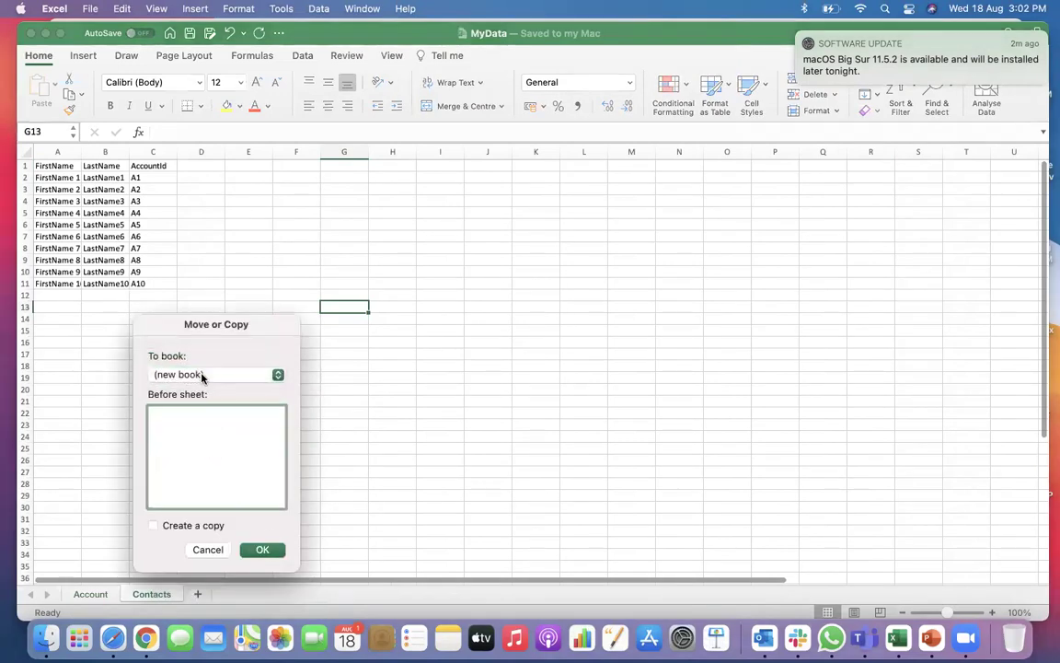
left_click(200, 531)
left_click(262, 549)
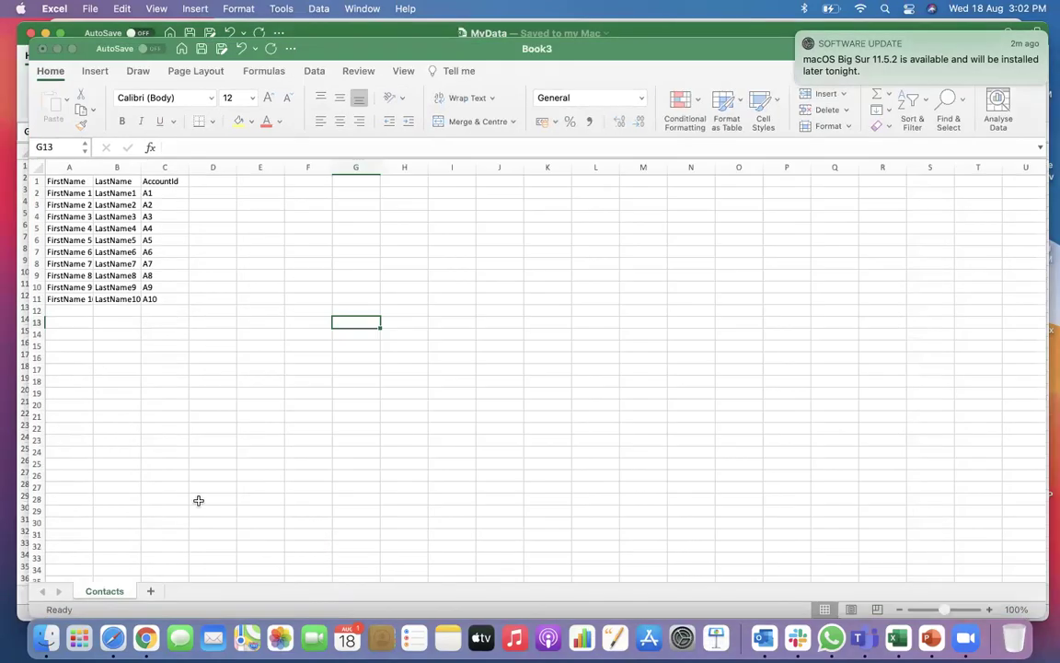
Save the copied contacts workbook as MyContacts in Comma-separated Values (.csv) format in Downloads, and close it along with MyData
left_click(90, 9)
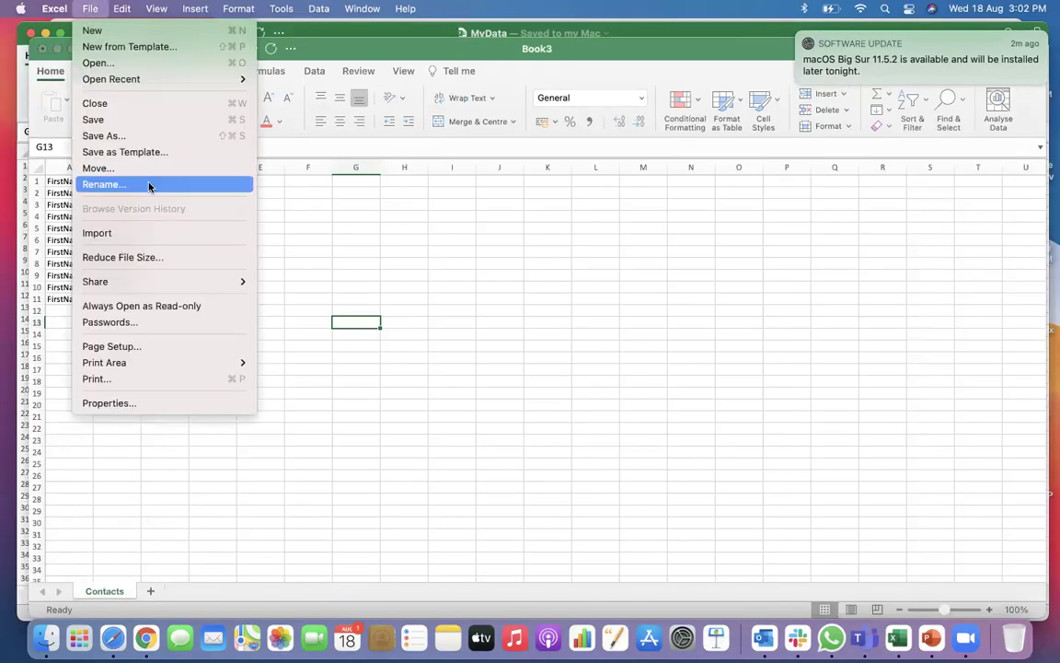
left_click(374, 267)
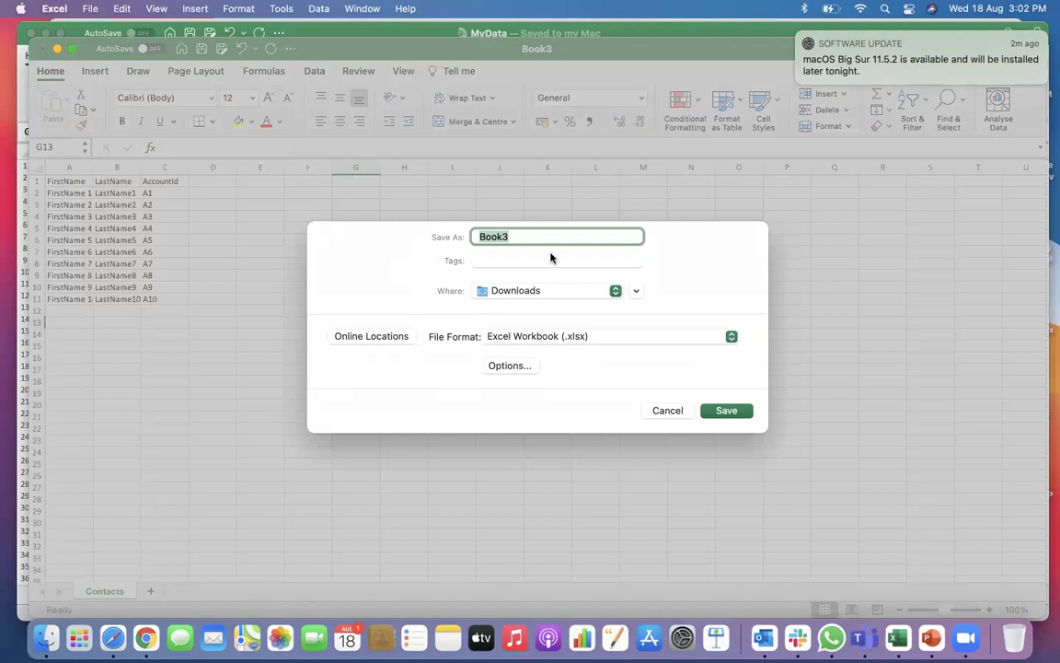
left_click(606, 348)
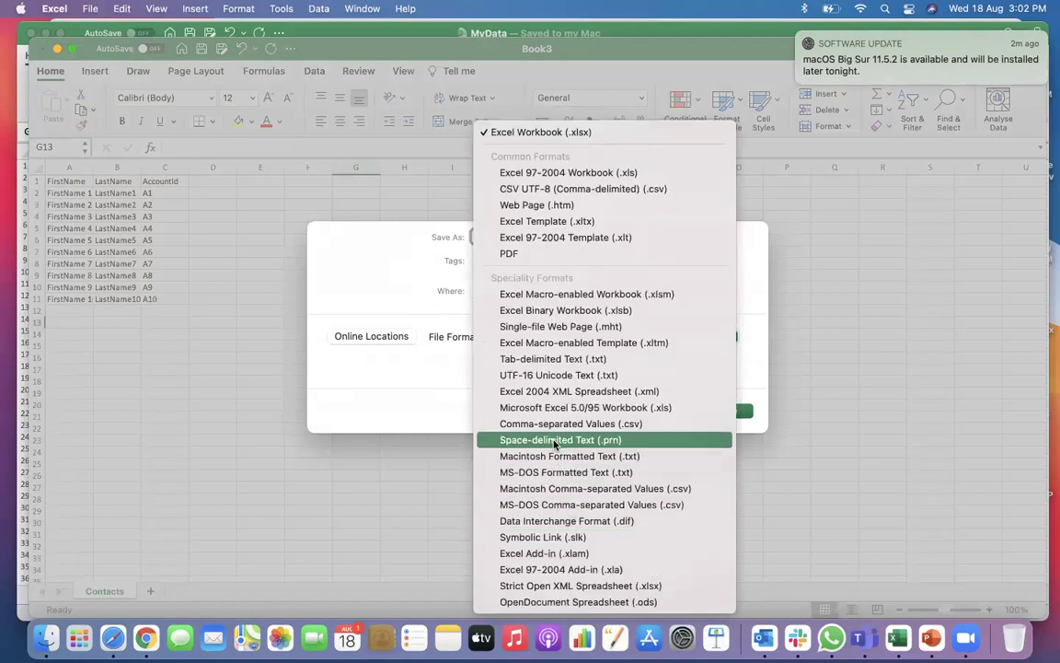
left_click(552, 423)
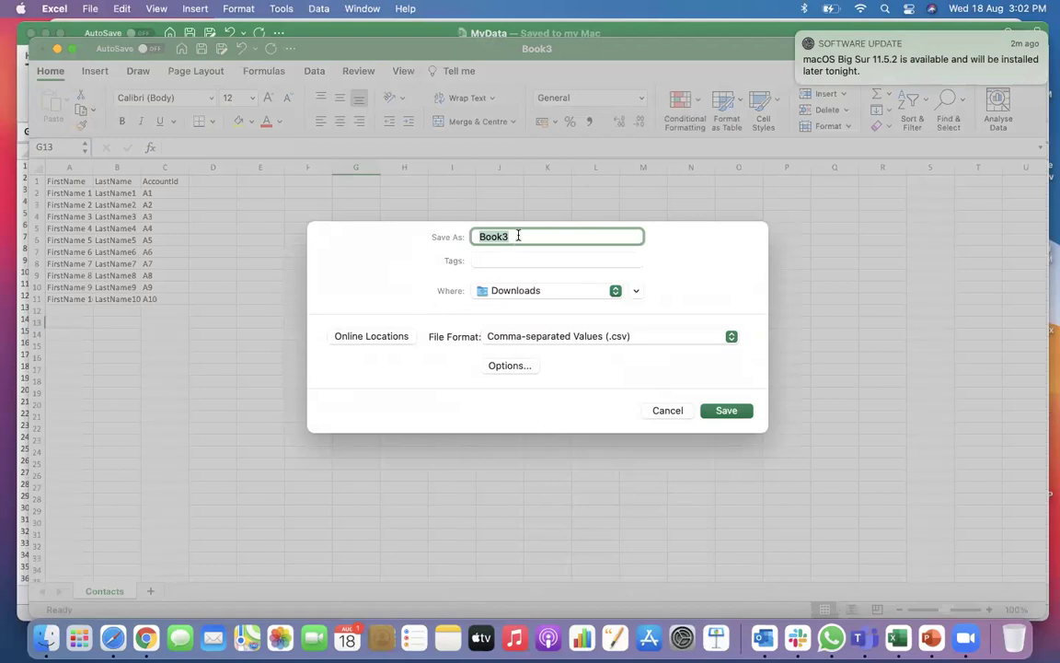
type("MyContacts")
left_click(726, 411)
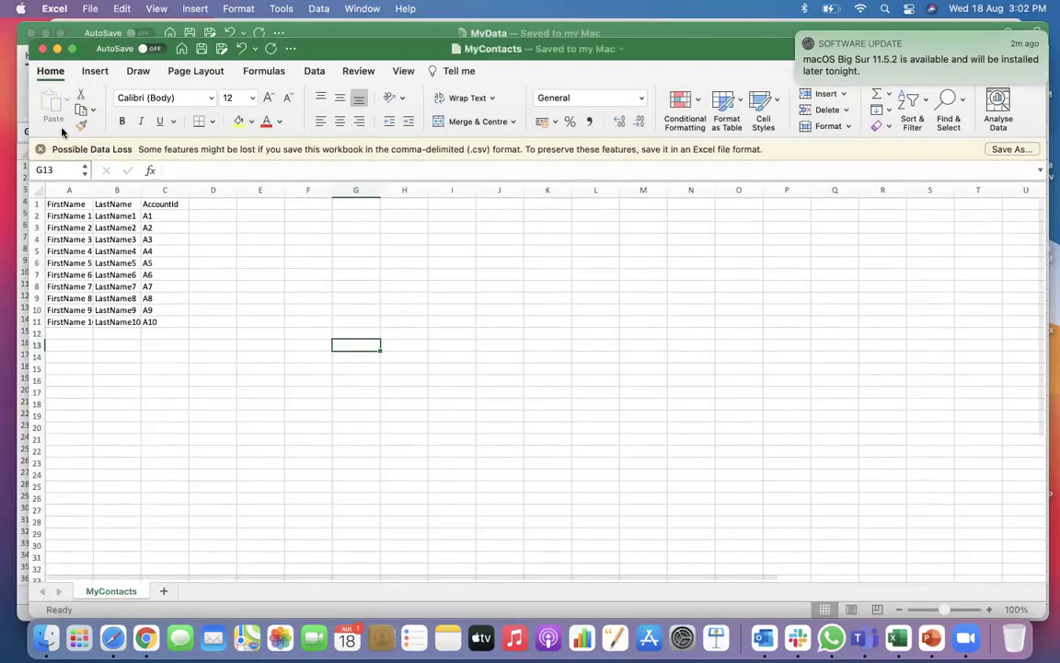
left_click(41, 49)
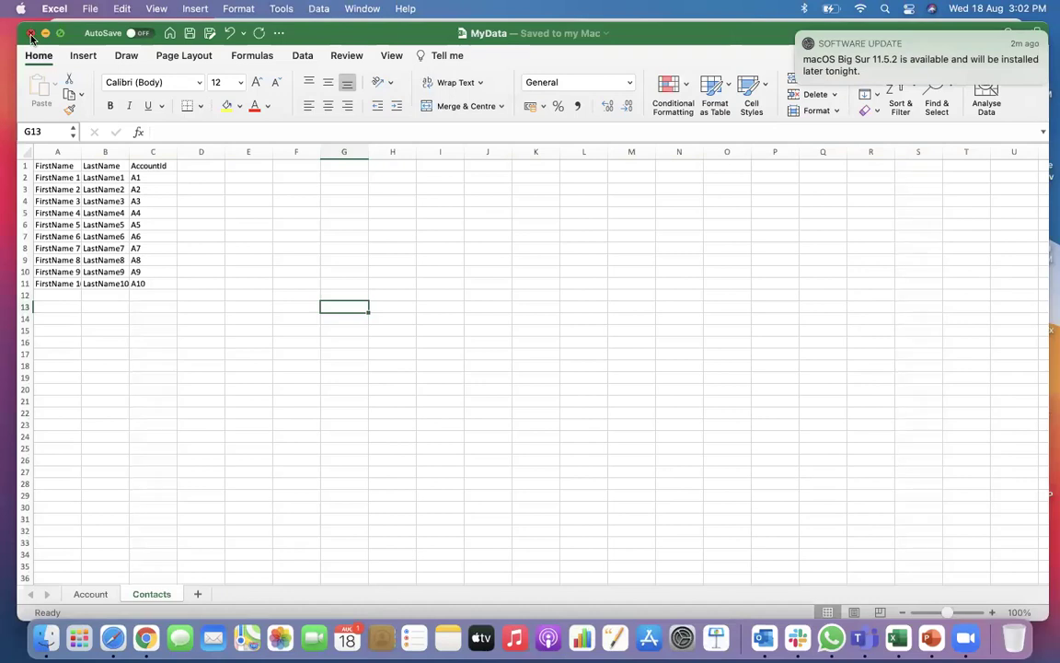
left_click(31, 34)
left_click(67, 37)
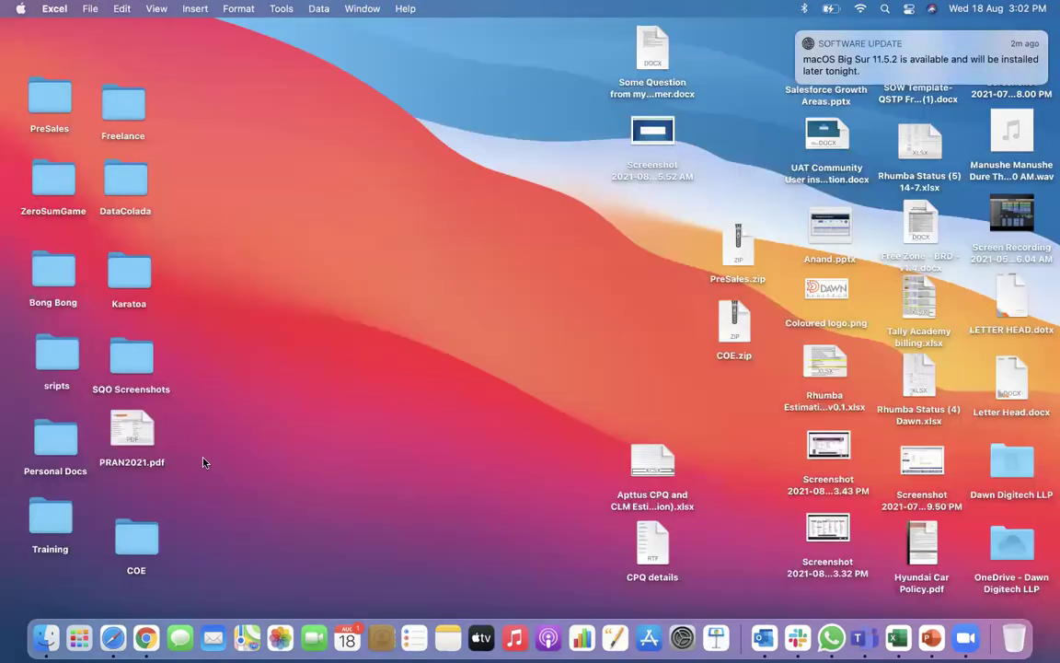
Switch to Chrome, log in to Workbench and open the page for inserting data
left_click(146, 645)
left_click(334, 191)
left_click(736, 268)
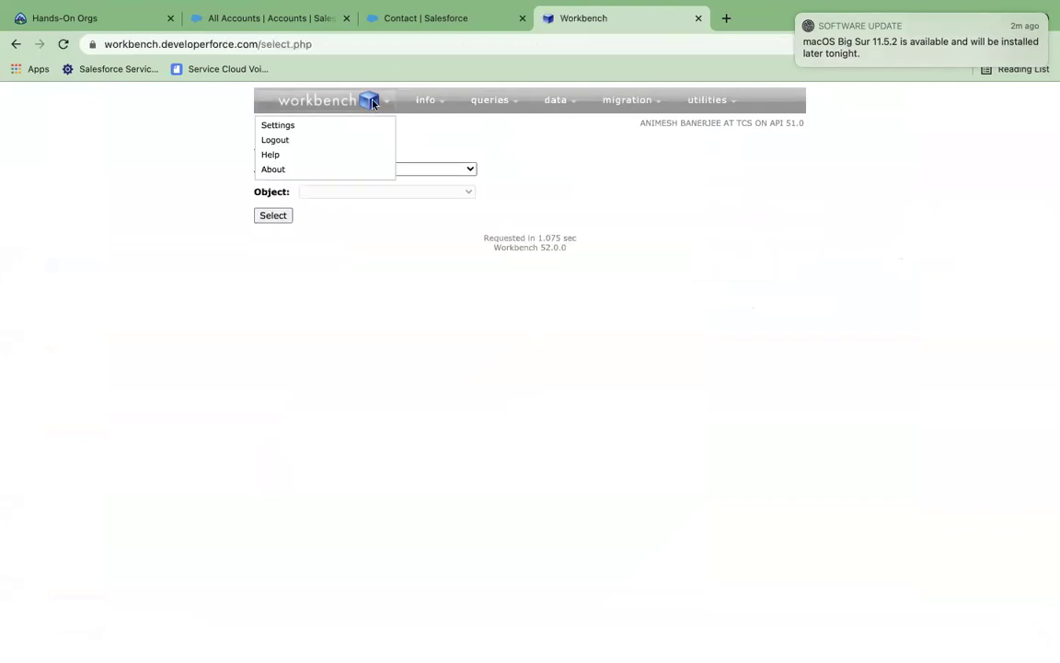
left_click(548, 126)
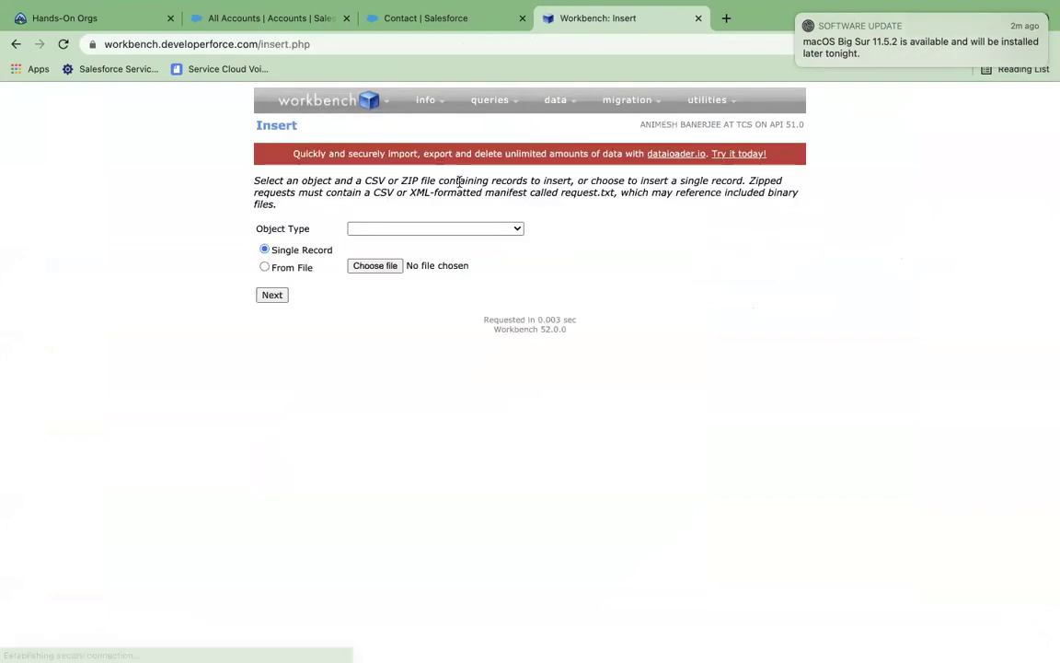
left_click(365, 266)
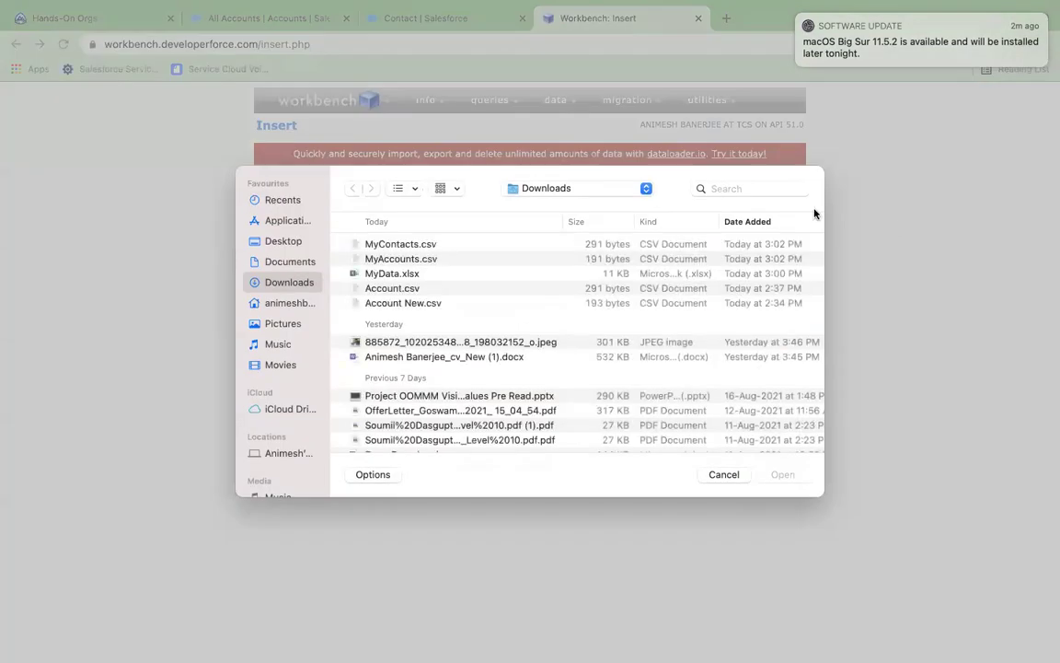
left_click(724, 474)
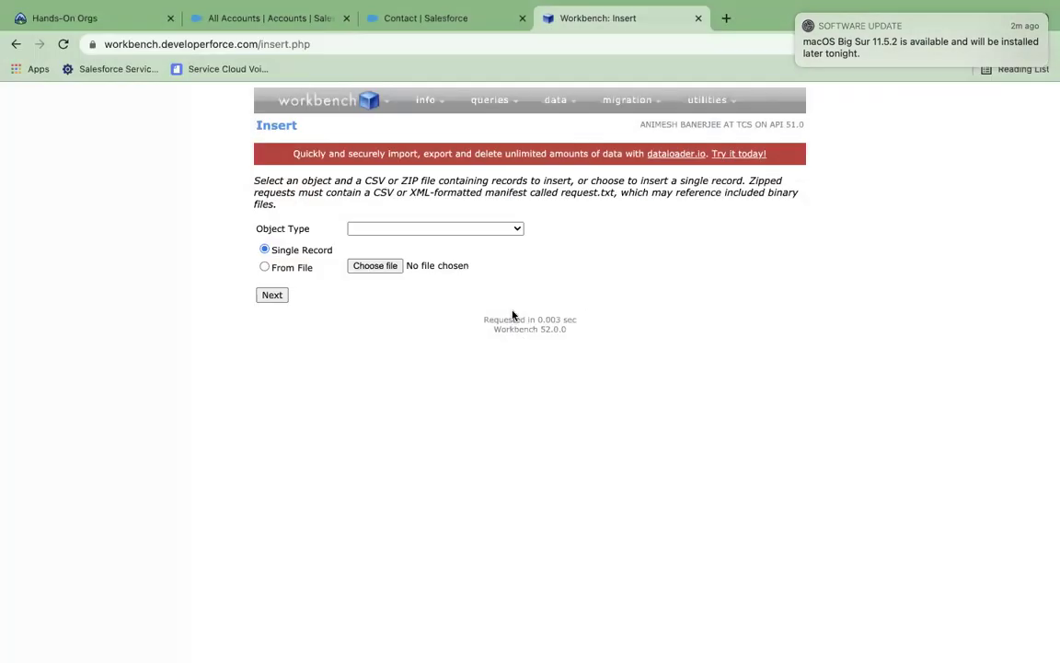
Upload MyAccounts.csv from Downloads for inserting Account records and review the list of field mappings
left_click(508, 229)
left_click(464, 182)
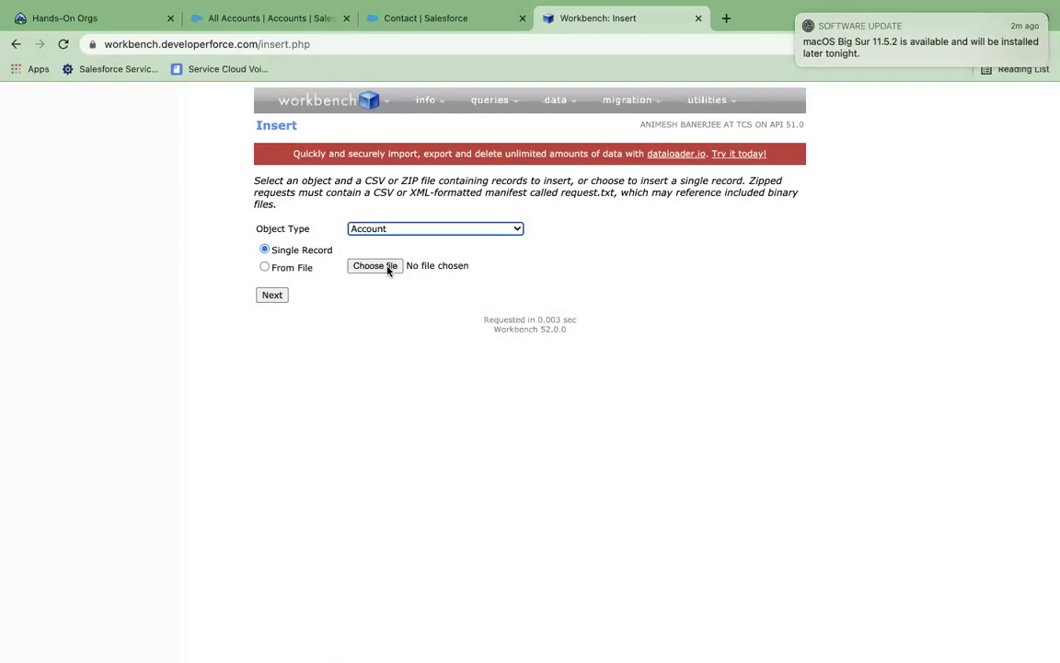
left_click(377, 266)
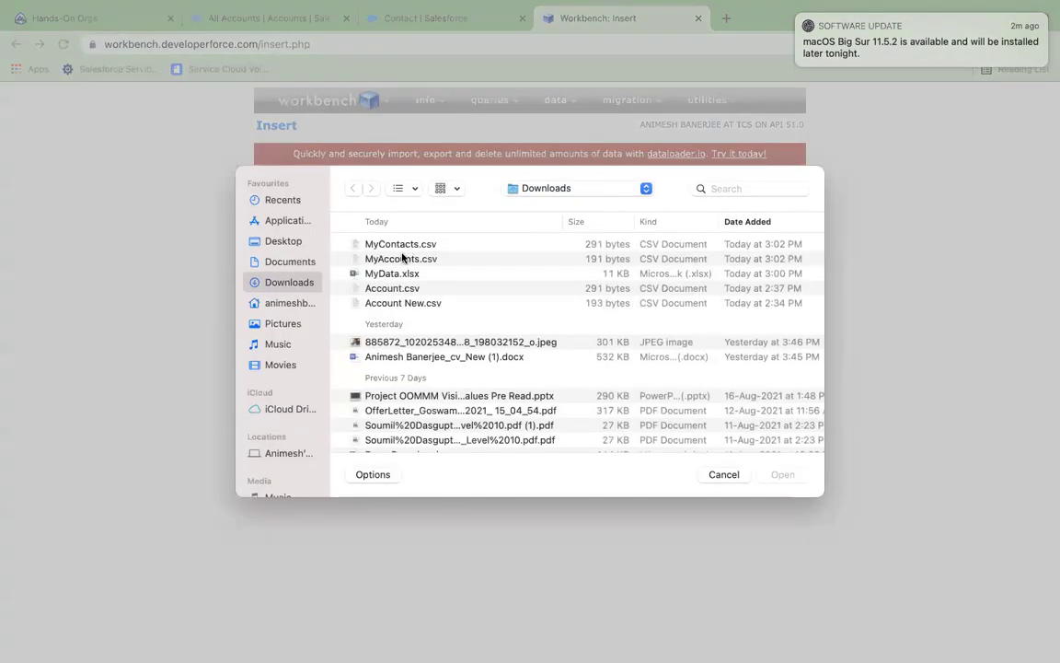
left_click(402, 259)
left_click(783, 475)
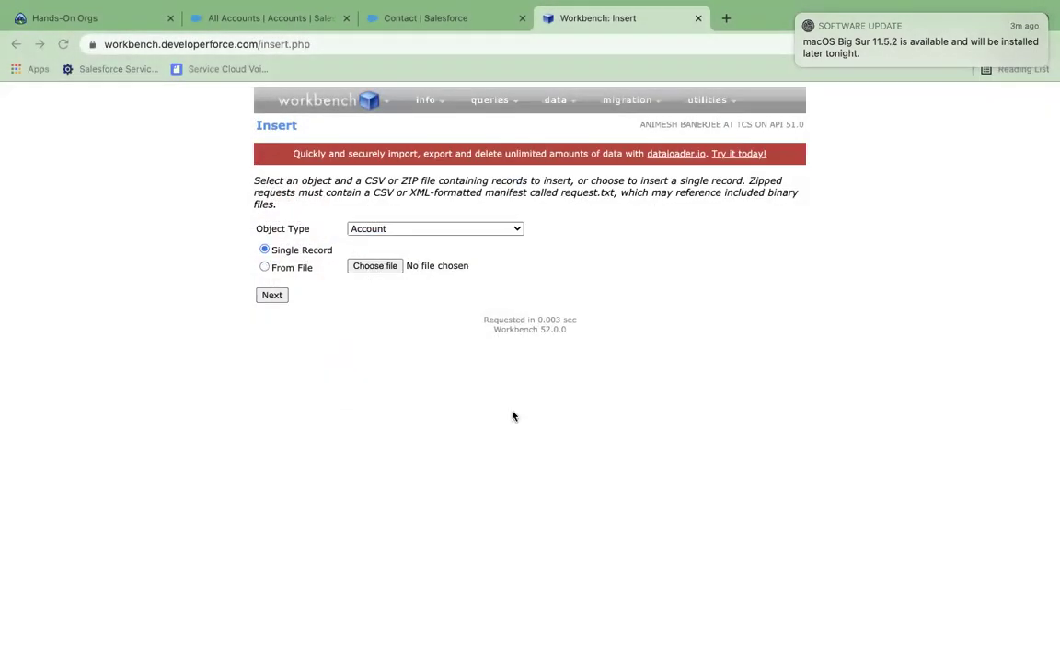
left_click(272, 296)
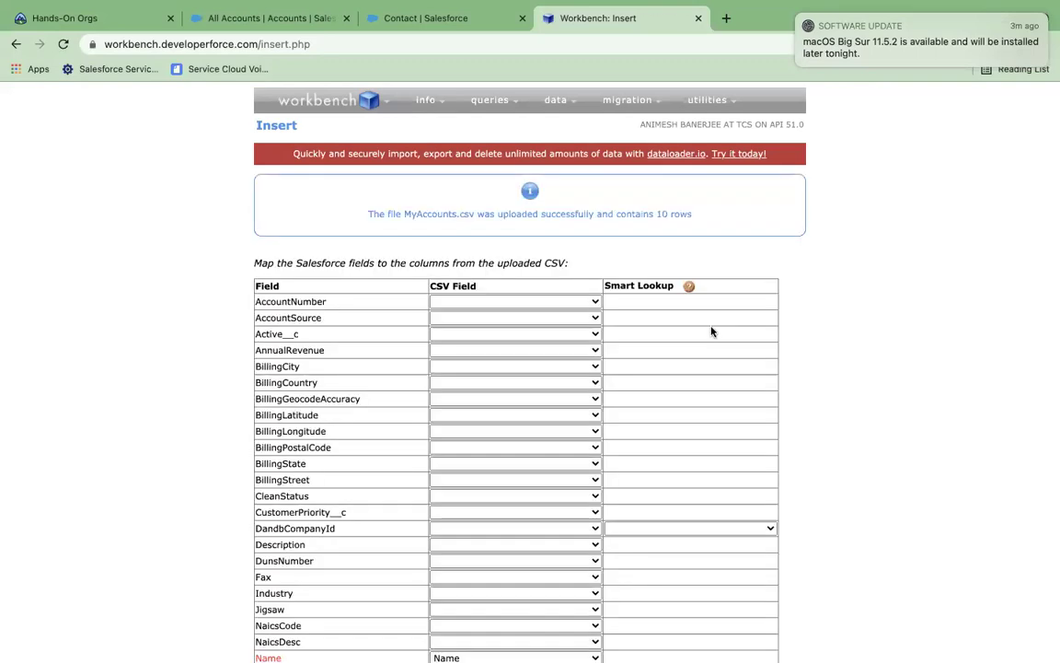
scroll(467, 364, "down", 4)
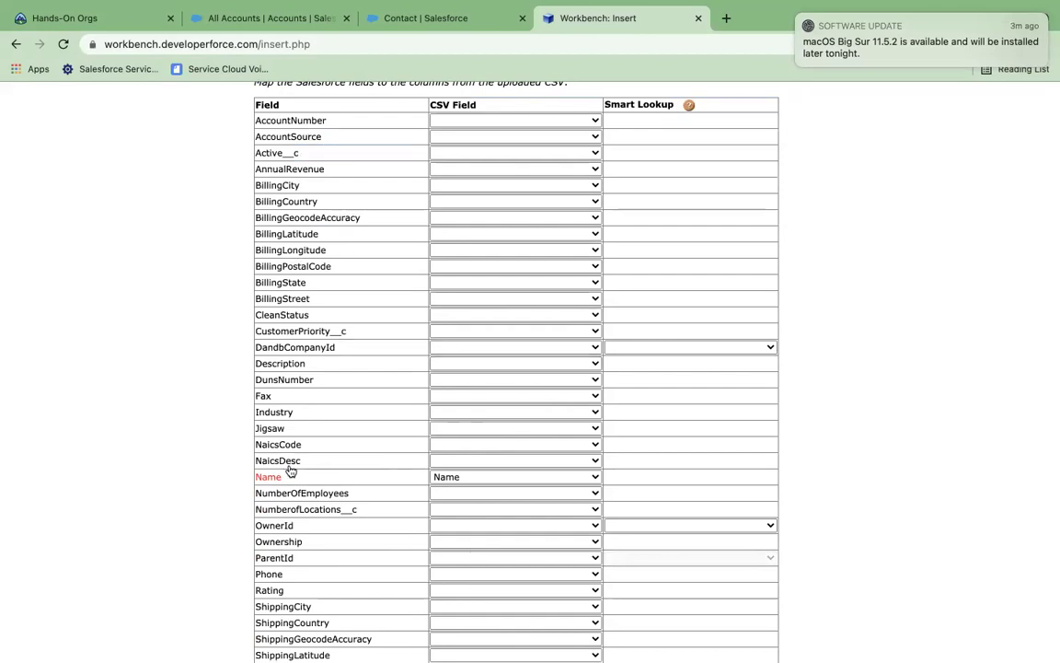
scroll(289, 473, "up", 1)
scroll(289, 405, "down", 4)
scroll(289, 473, "up", 10)
scroll(291, 470, "up", 2)
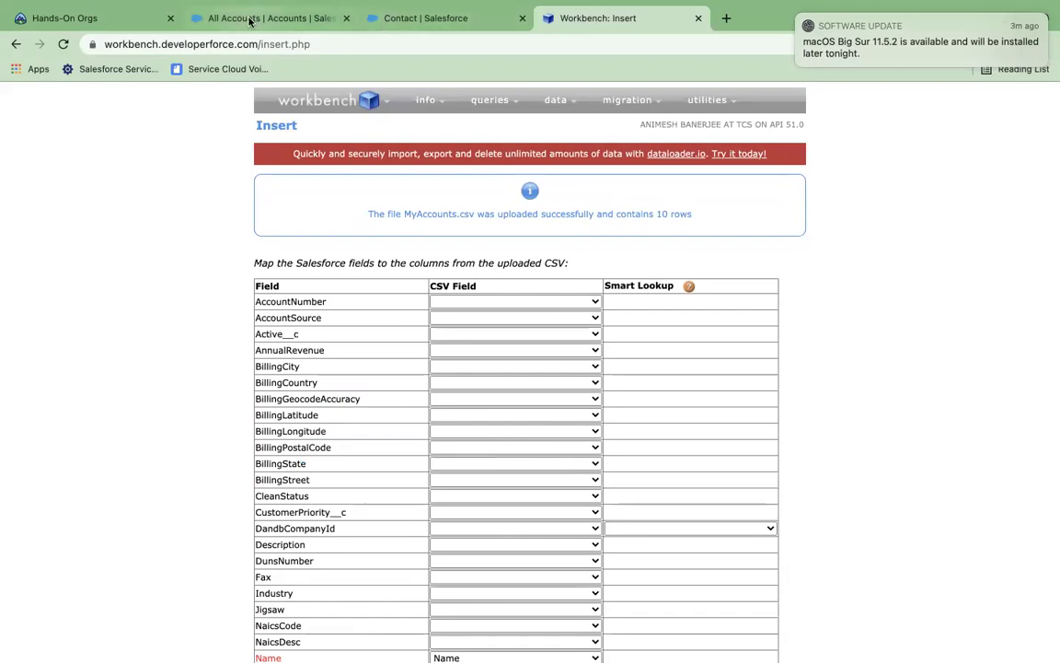
In the Salesforce Setup tab, open the Account object's Fields & Relationships in Object Manager and look through its fields
left_click(393, 29)
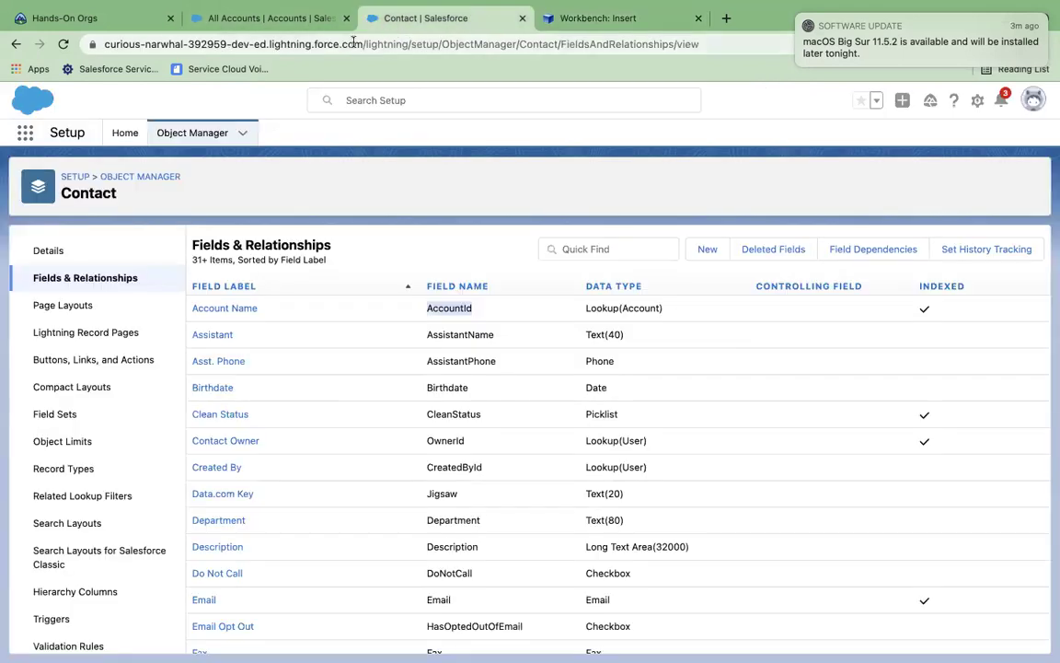
left_click(135, 179)
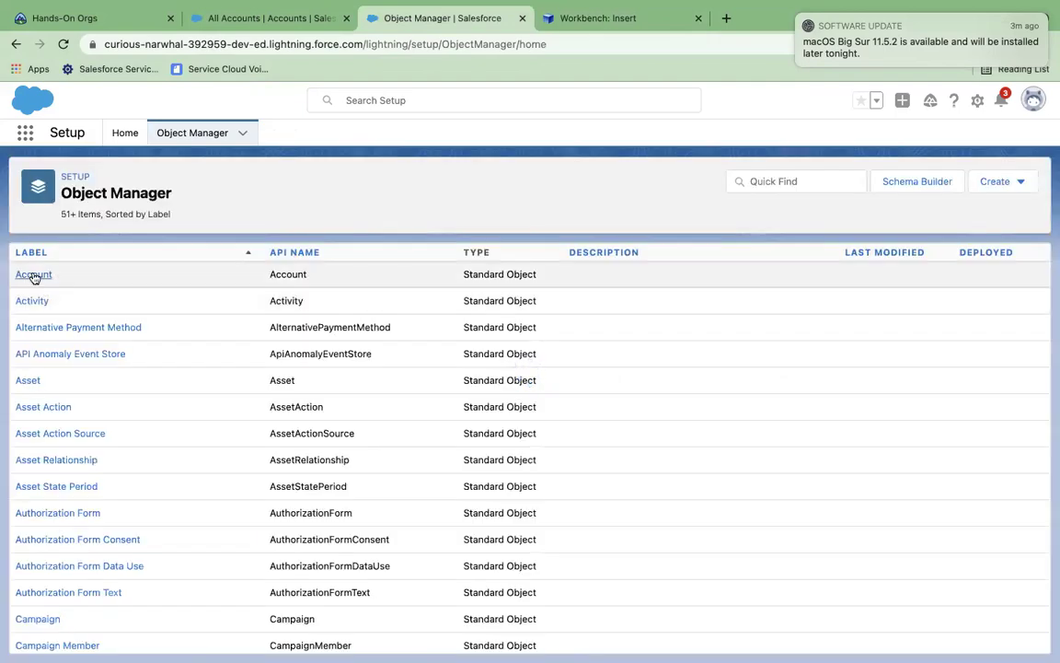
left_click(33, 274)
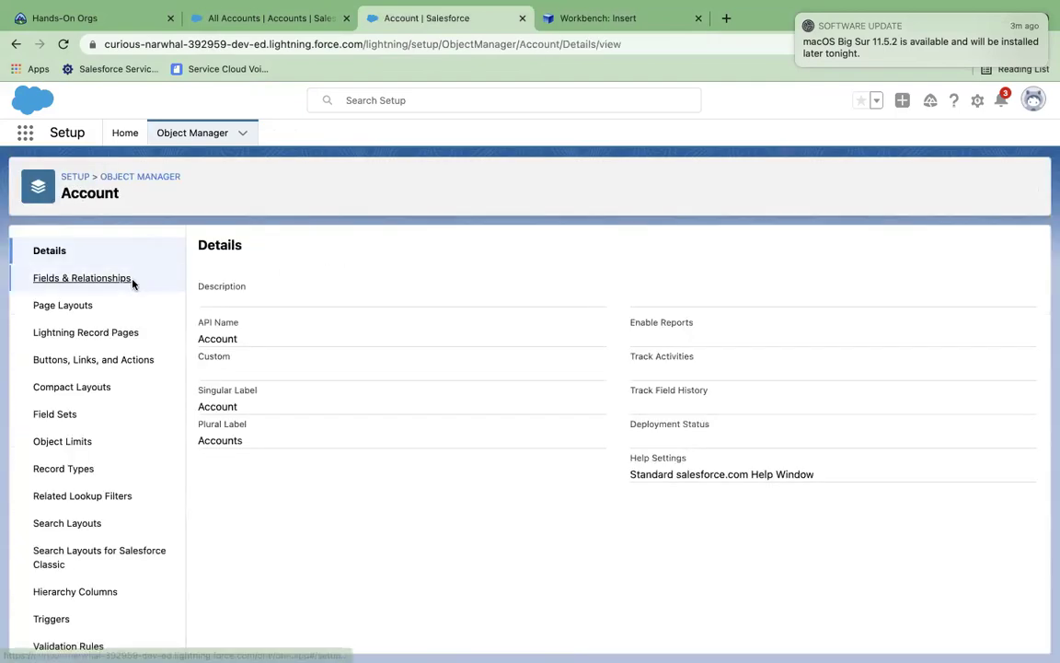
left_click(132, 283)
scroll(407, 405, "down", 10)
scroll(407, 405, "down", 5)
scroll(407, 405, "up", 1)
scroll(407, 405, "down", 1)
scroll(407, 405, "up", 5)
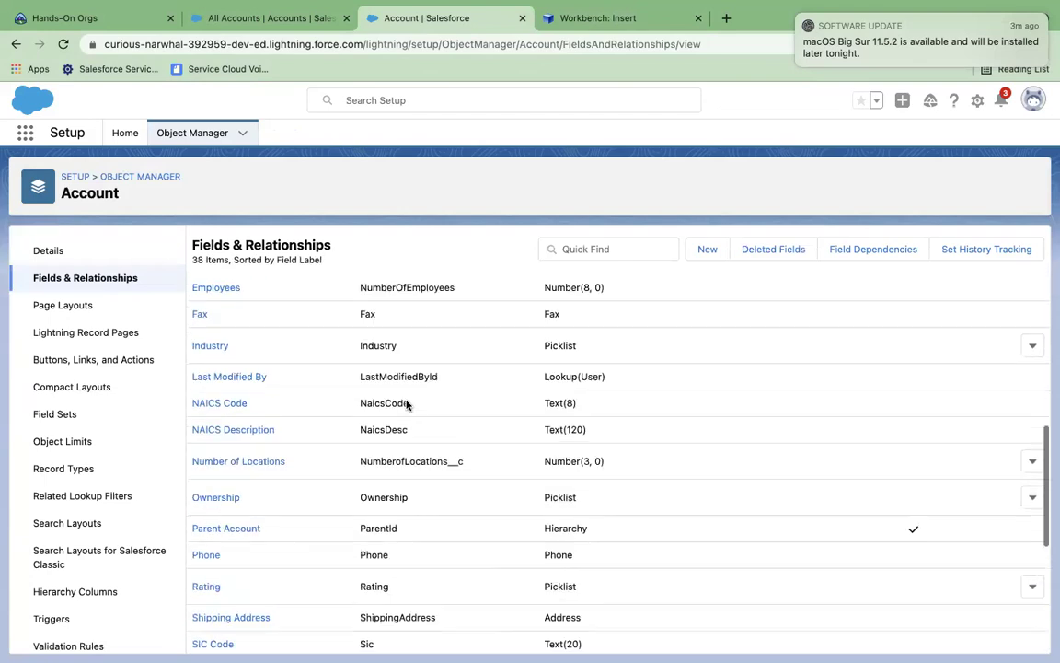
scroll(407, 405, "up", 10)
Start a new custom Text field on Account with the label MyId and a length of 255
left_click(708, 249)
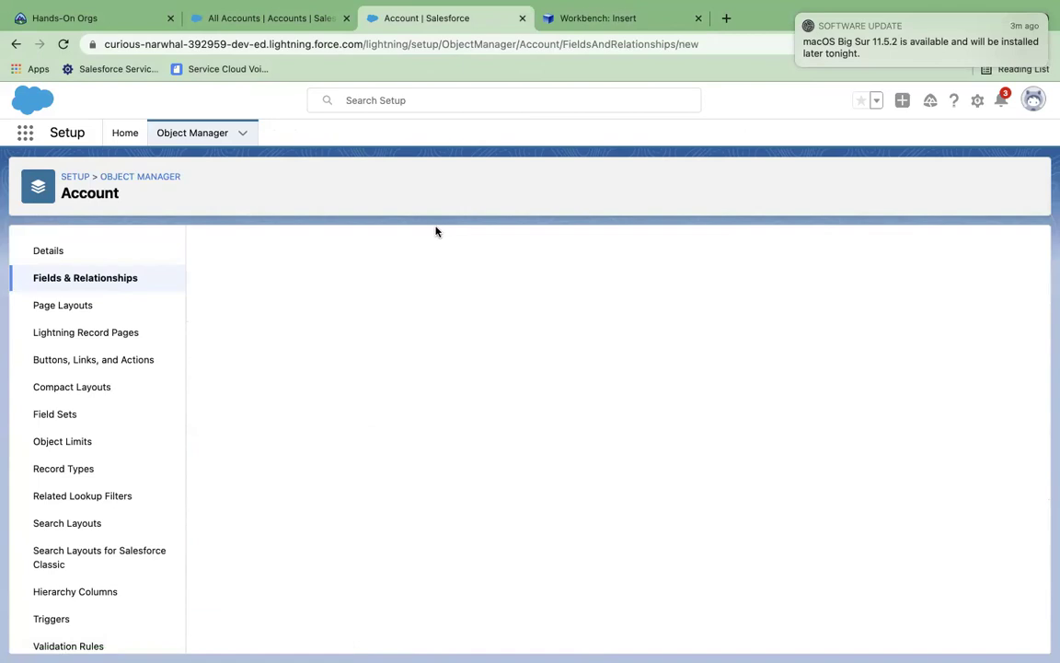
scroll(552, 414, "down", 5)
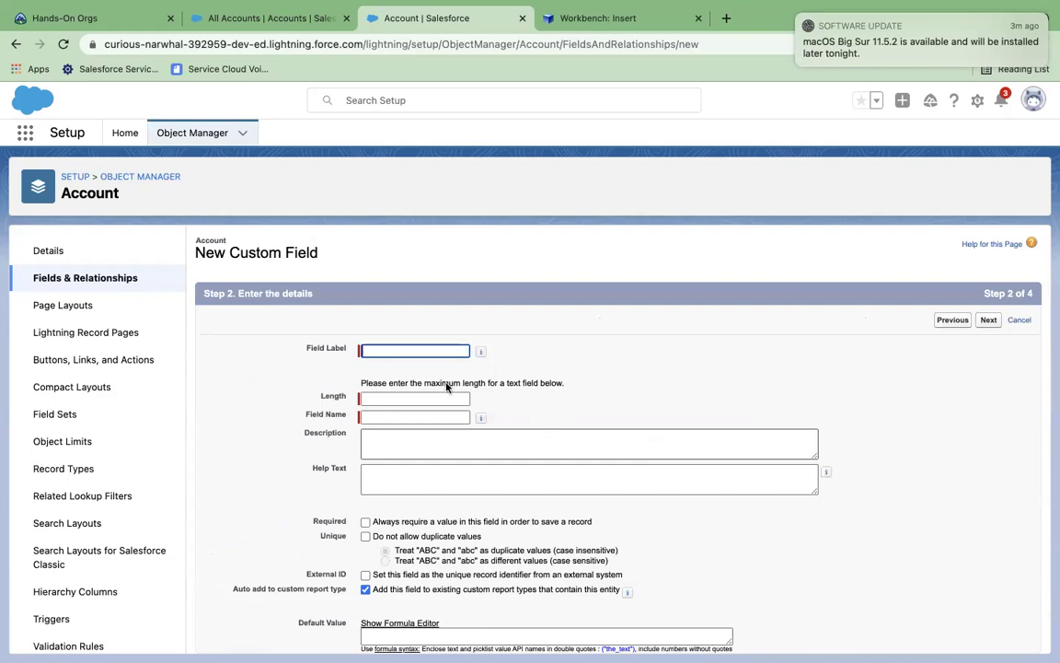
left_click(407, 352)
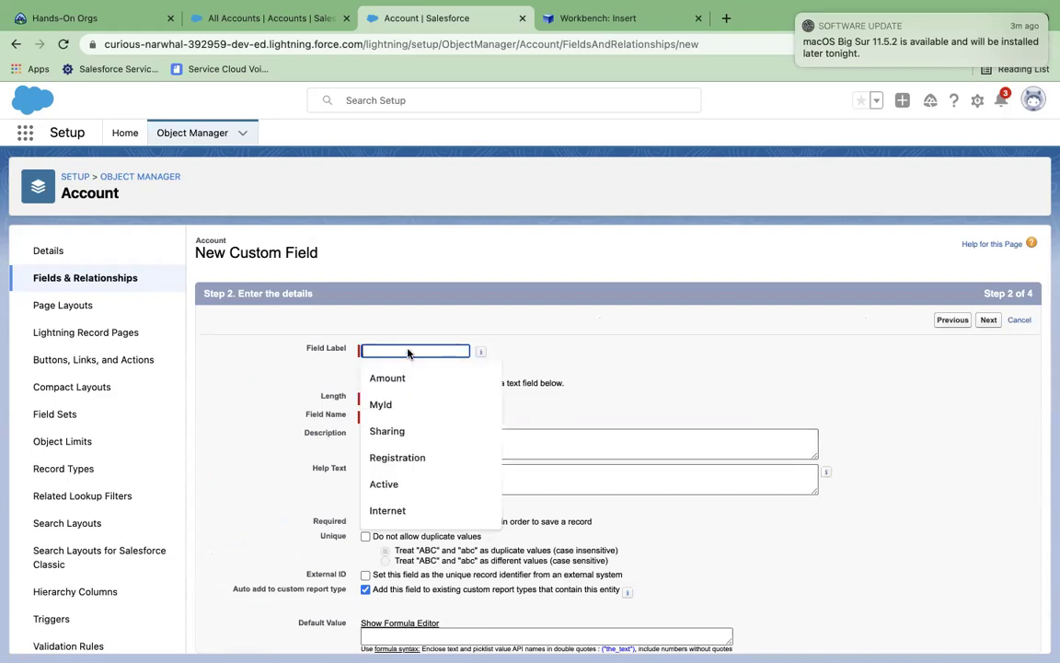
type("MyId")
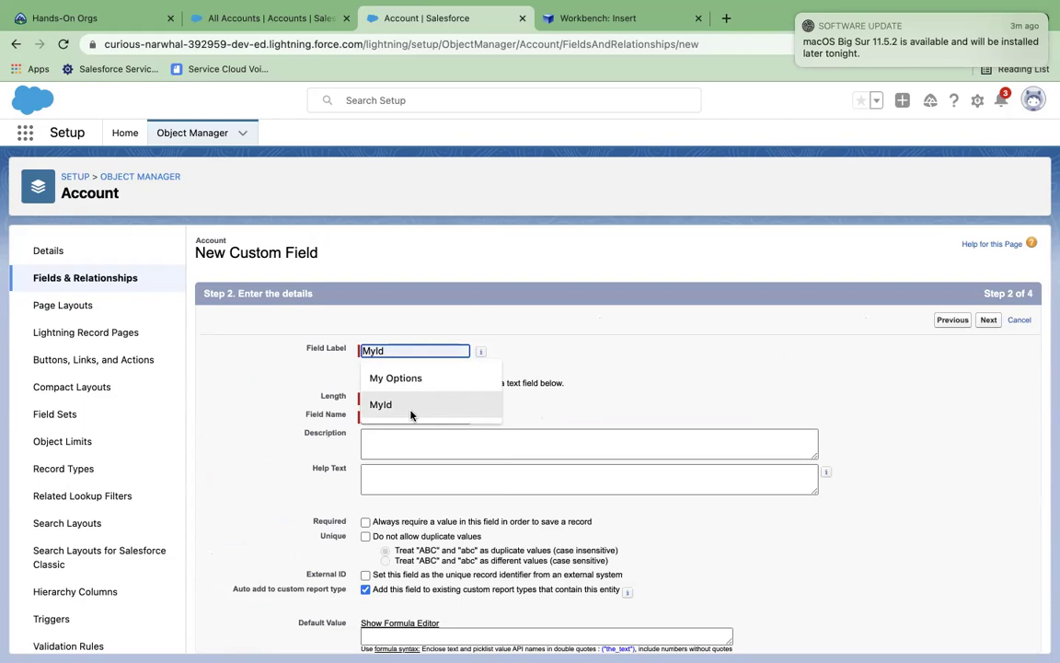
left_click(410, 408)
left_click(397, 399)
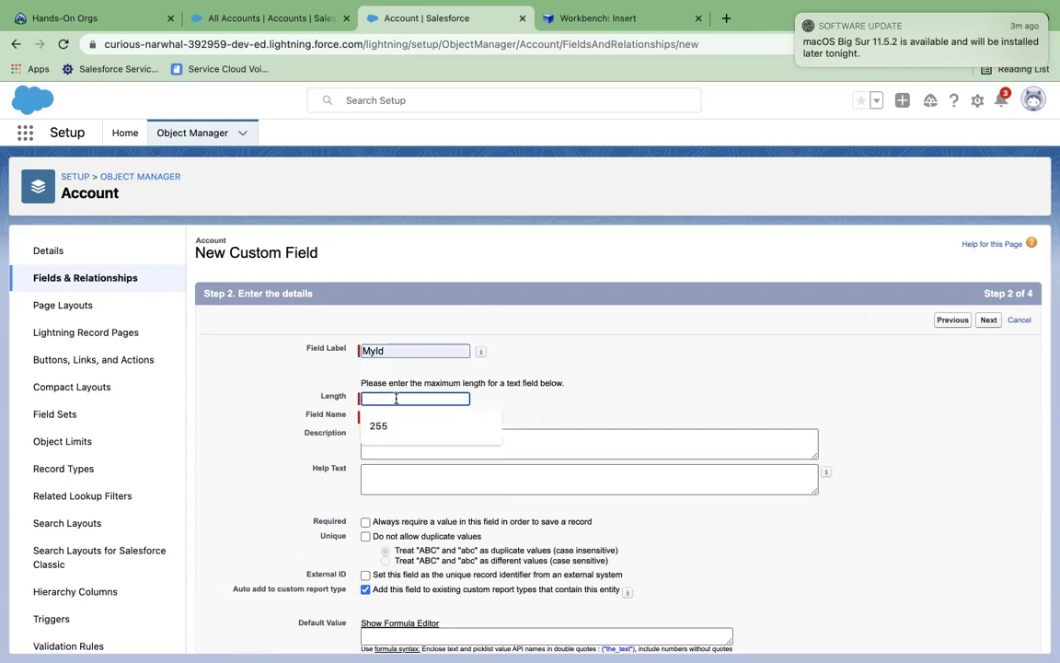
left_click(396, 425)
scroll(431, 457, "down", 2)
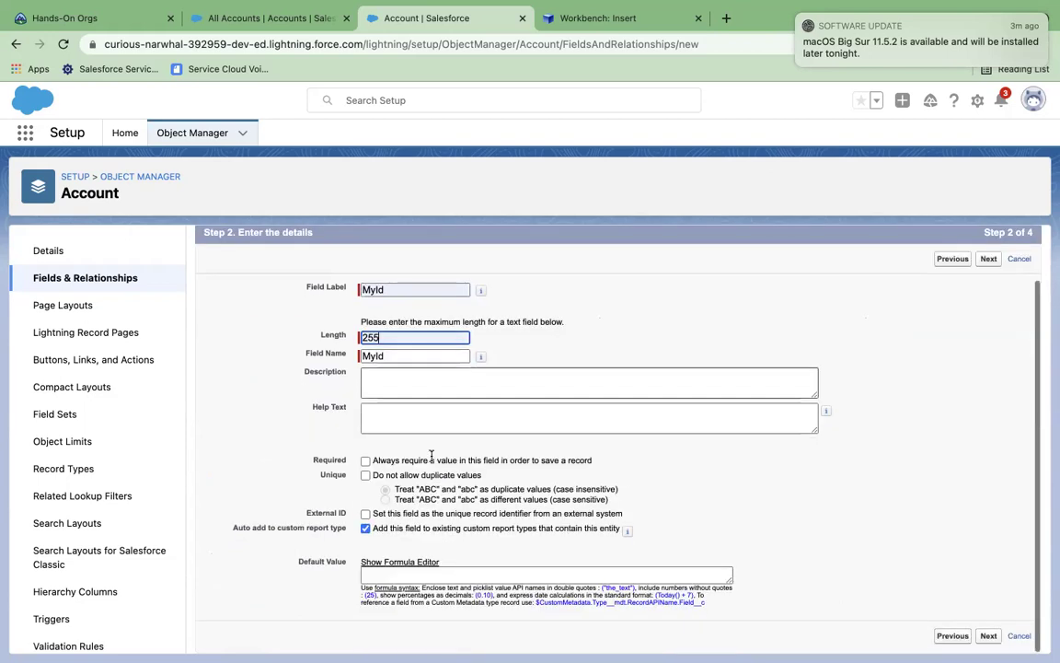
Make MyId a unique, case-insensitive External ID and save the field with the default field-level security and page layouts
left_click(365, 476)
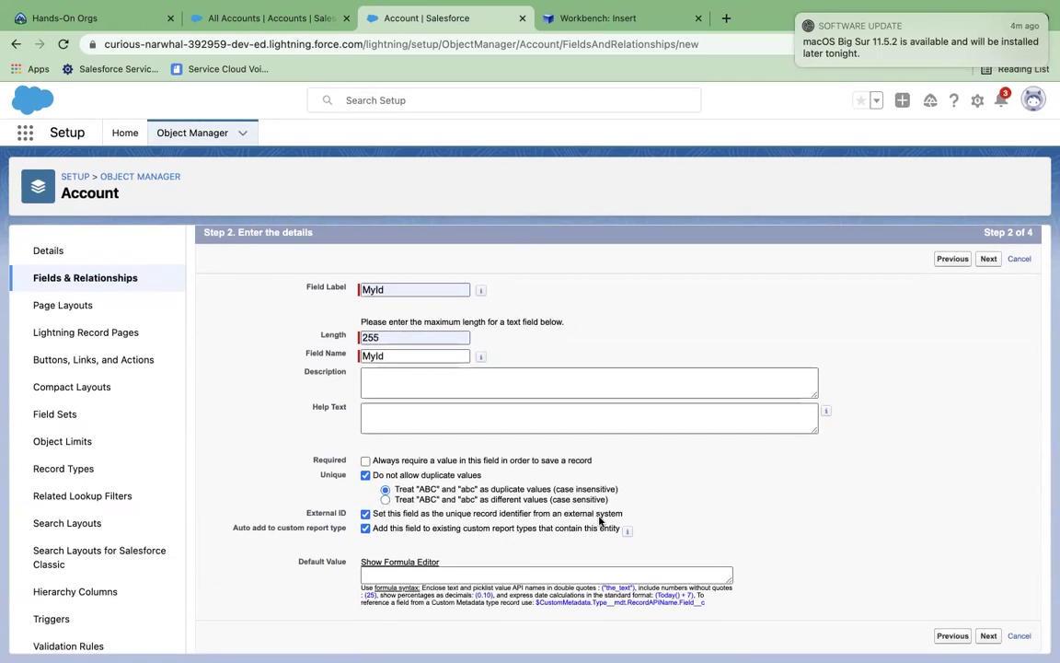
left_click_drag(626, 522, 383, 479)
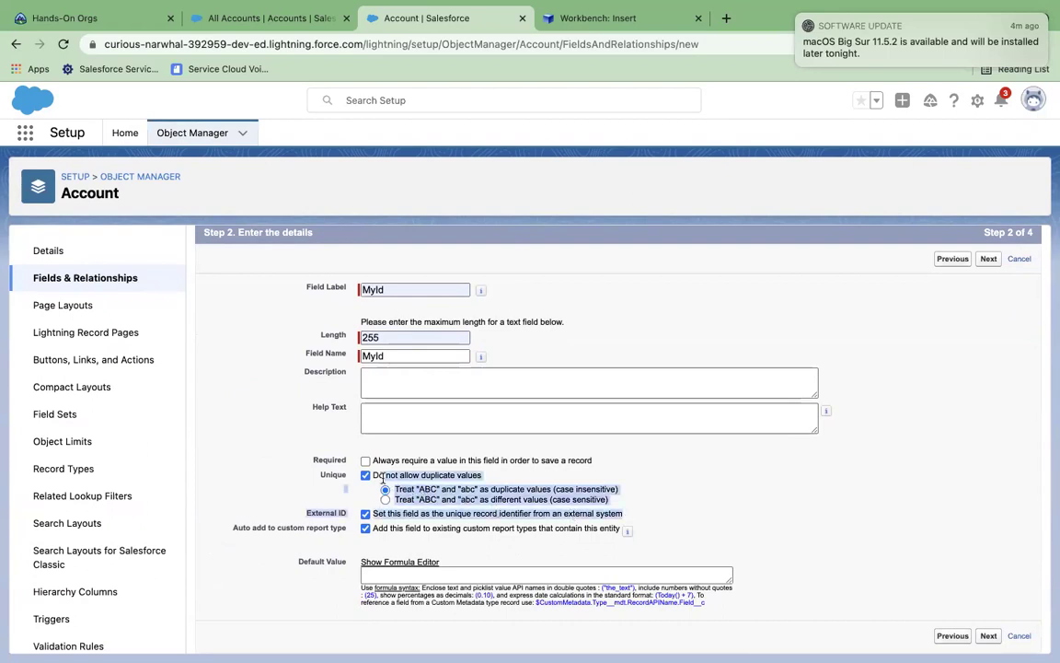
left_click(659, 534)
left_click(988, 635)
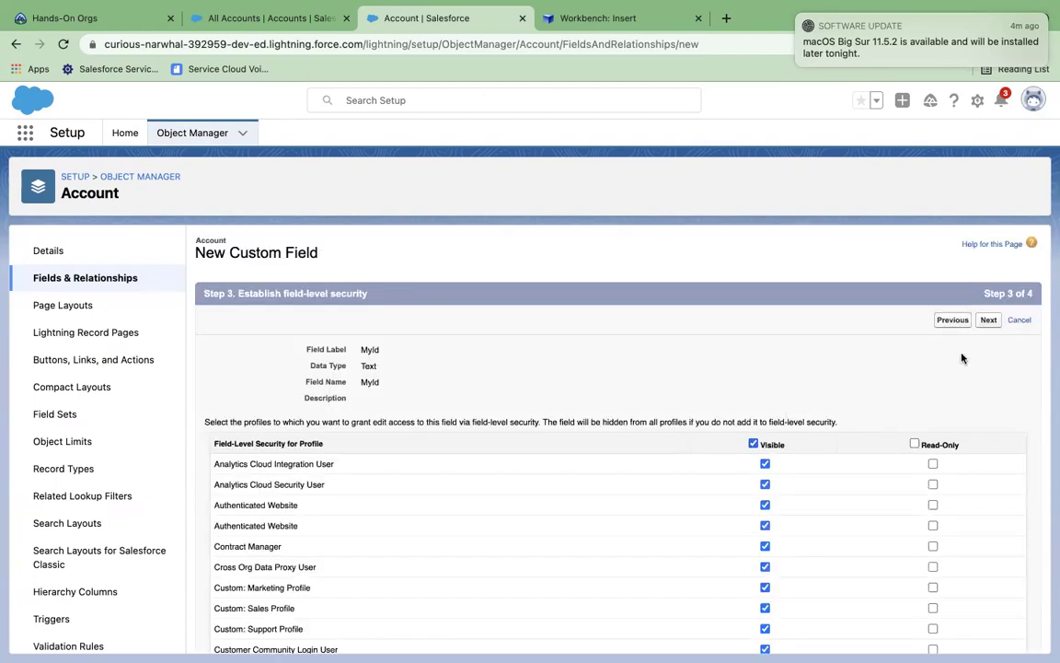
left_click(988, 322)
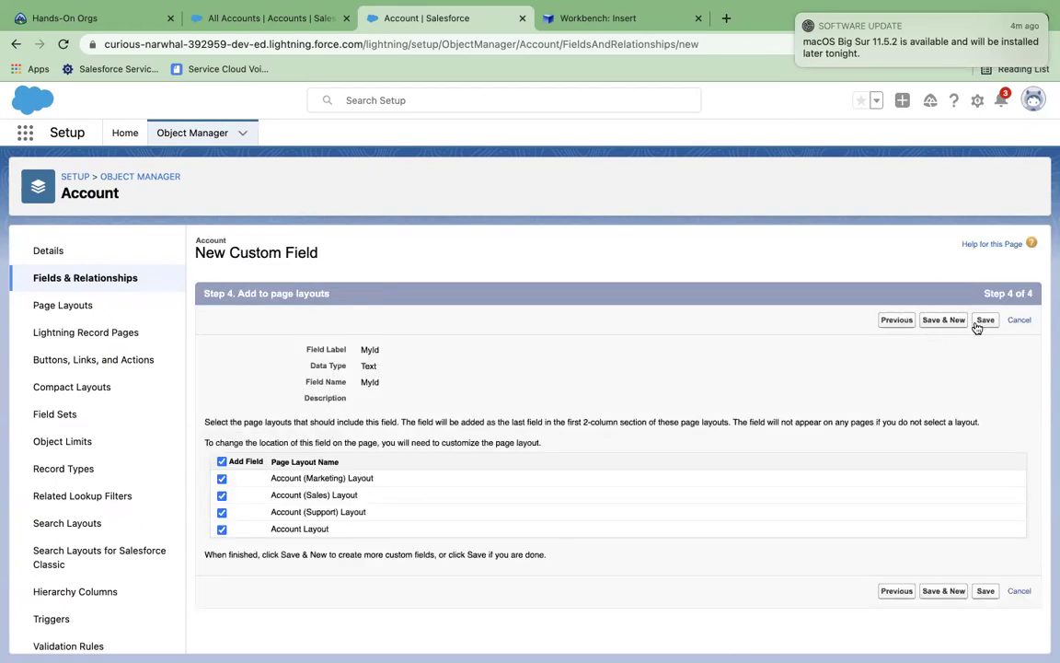
left_click(984, 322)
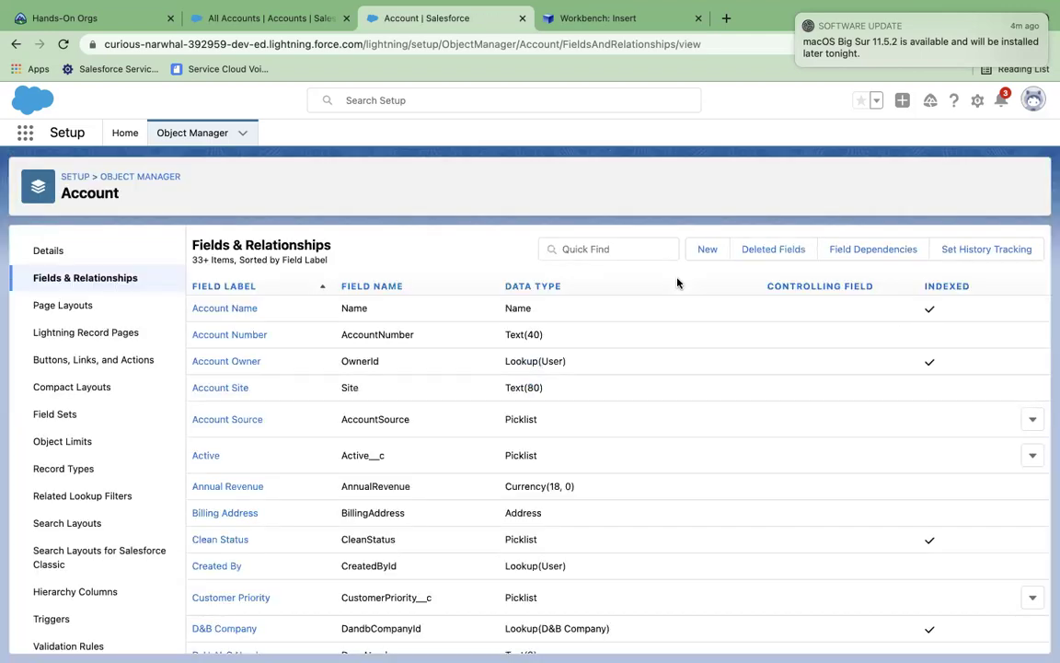
Search the Account fields for "my" to check the new field's API name, and return to the Workbench insert page
left_click(596, 249)
type("my")
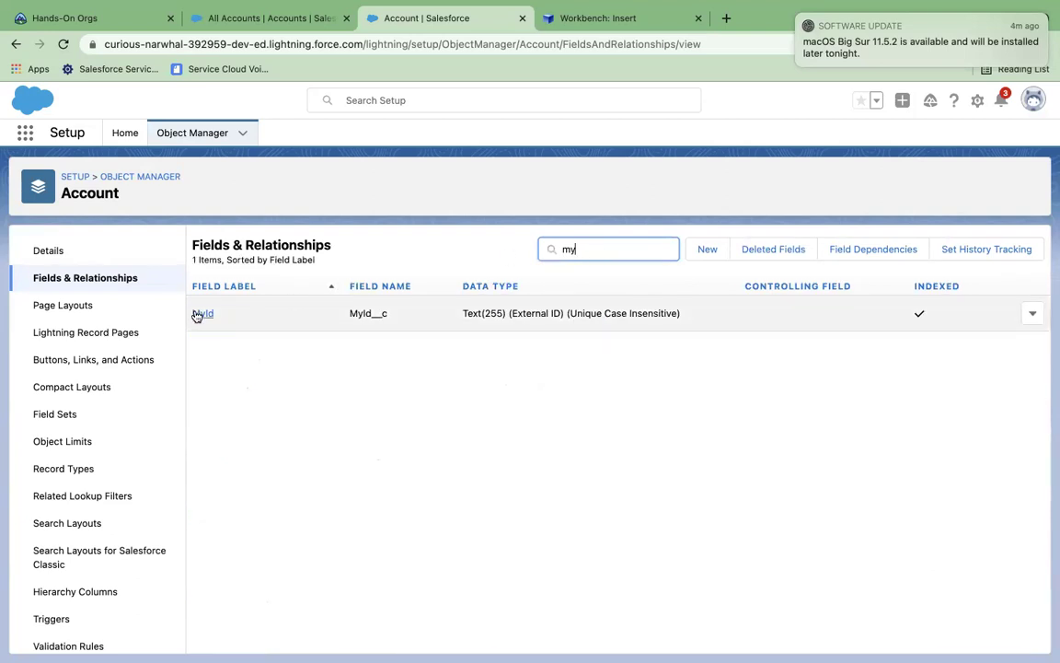
left_click_drag(372, 314, 391, 317)
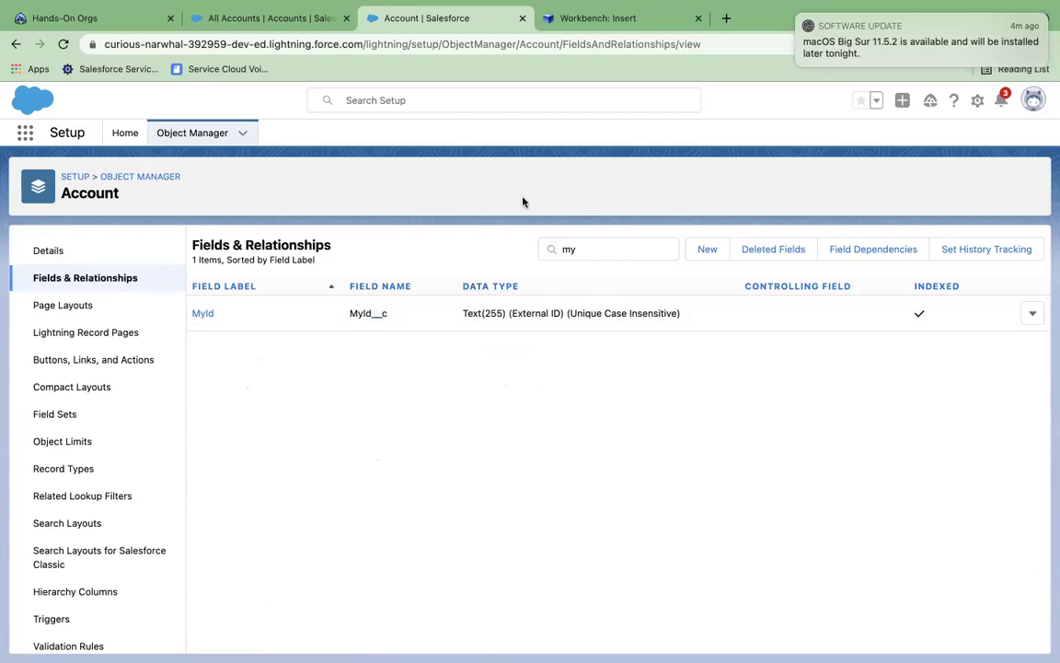
left_click(570, 33)
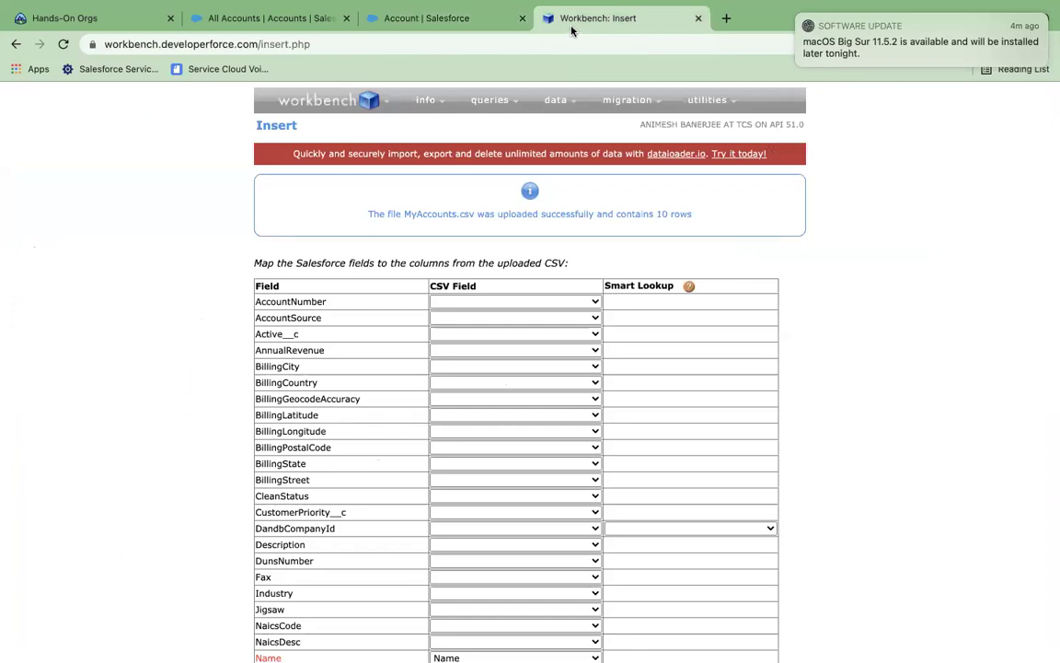
Close the current Workbench tab, reopen workbench.developerforce.com in a new one, agree to the terms of service and log in with Salesforce
left_click(696, 20)
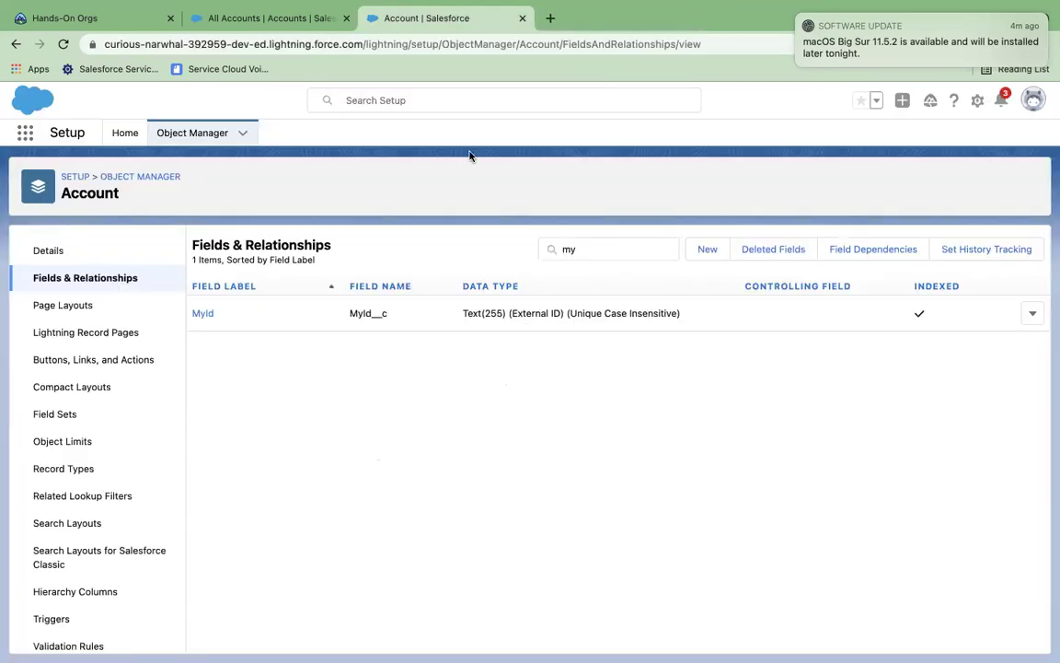
left_click(549, 19)
type("wo")
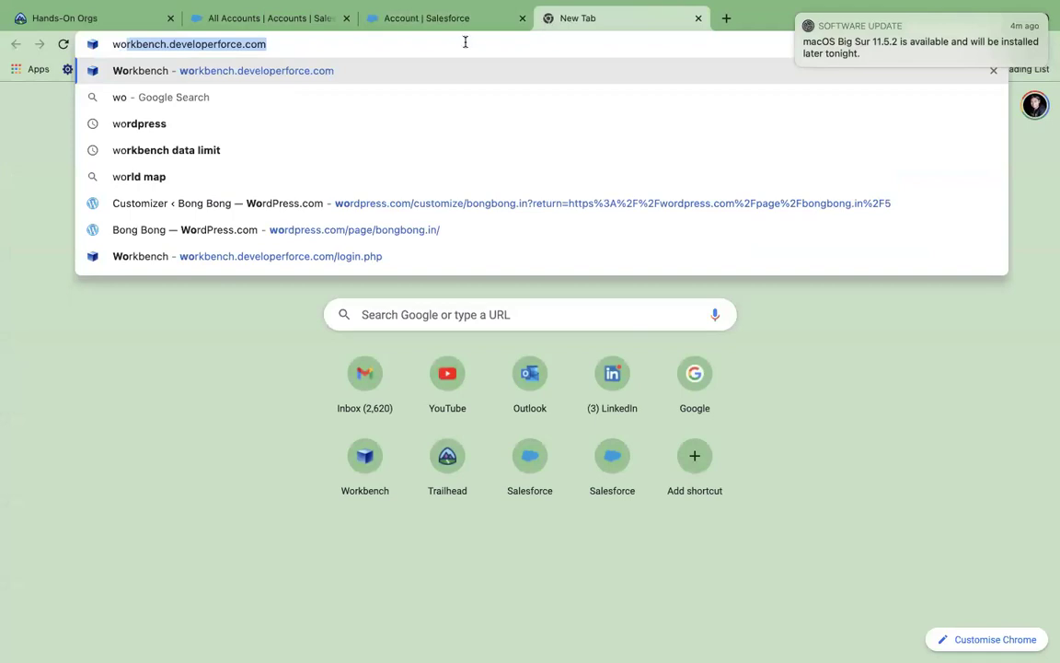
key("Right")
key("Return")
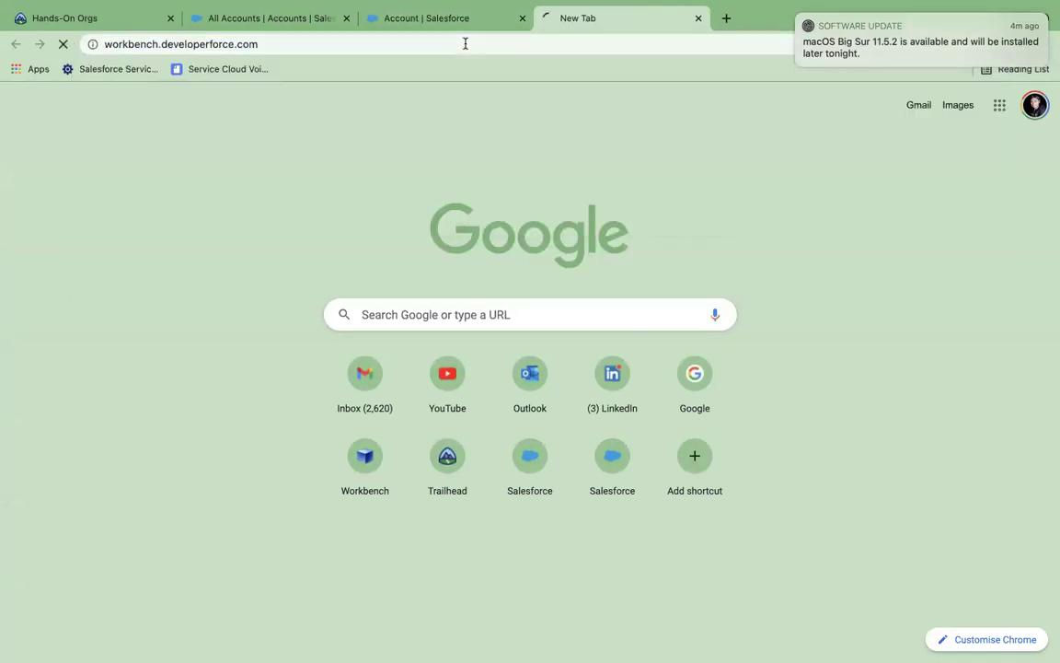
left_click(331, 193)
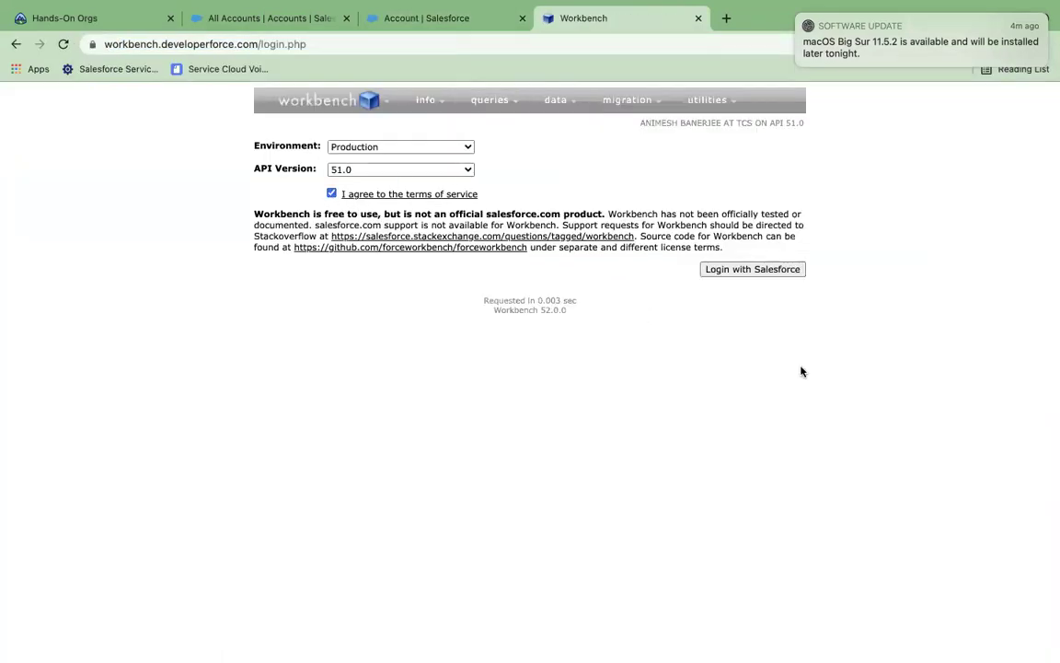
left_click(733, 273)
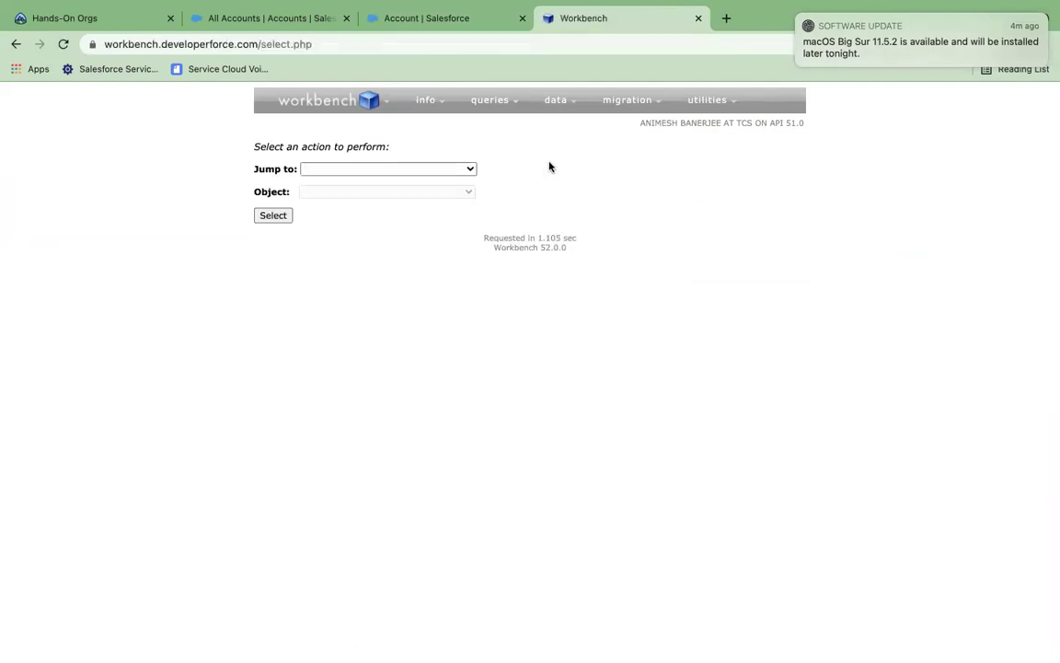
Start a data insert for the Account object and upload MyAccounts.csv from Downloads as its source file
mouse_move(556, 100)
left_click(543, 124)
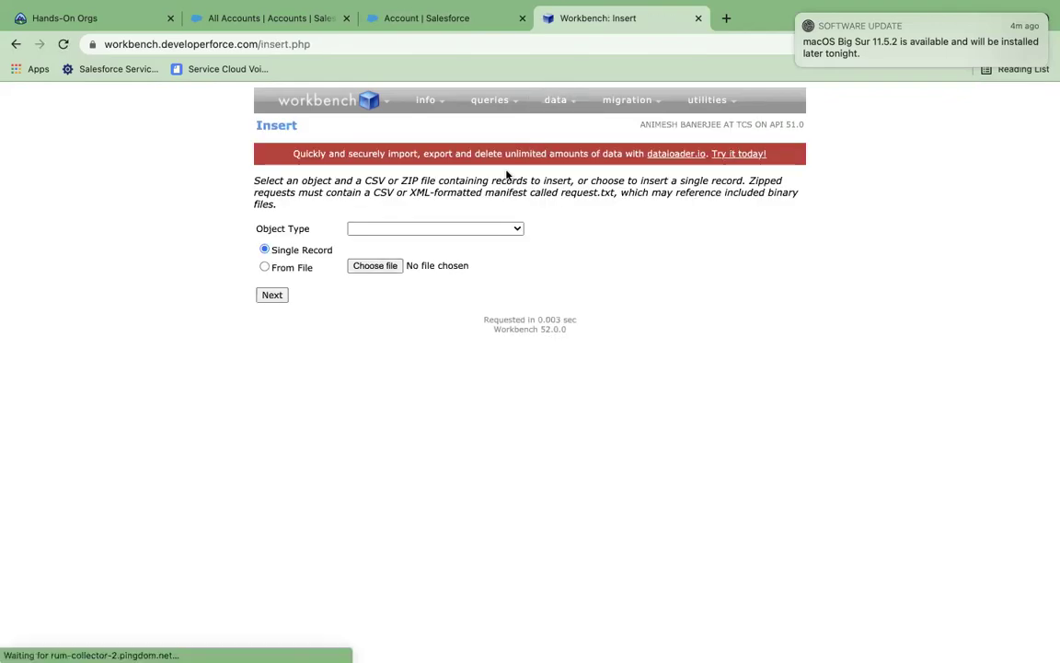
left_click(426, 228)
left_click(368, 246)
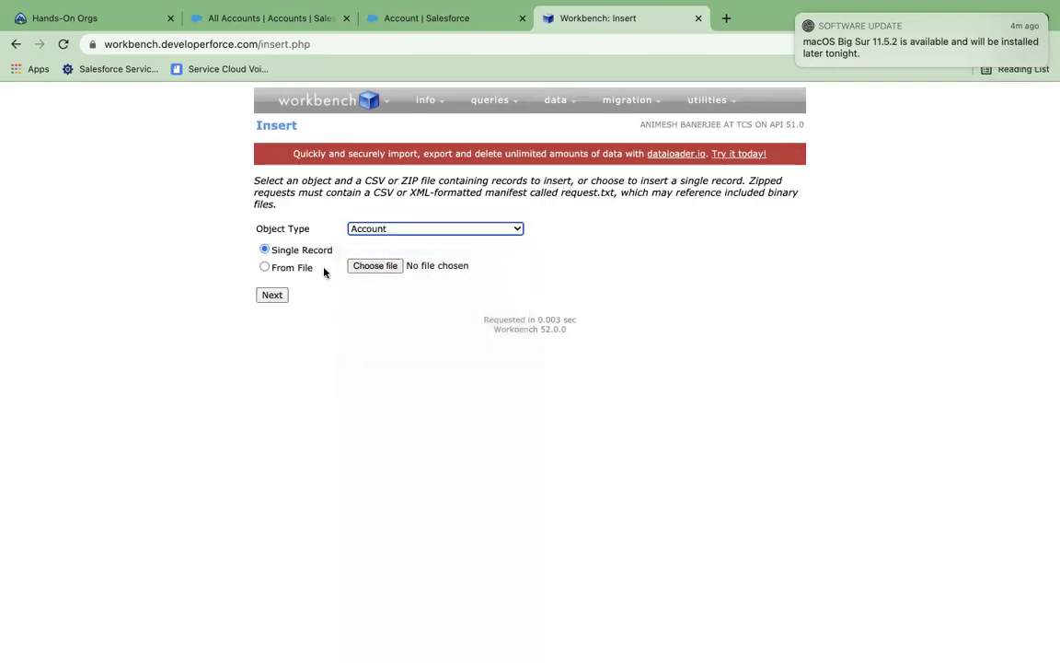
left_click(368, 266)
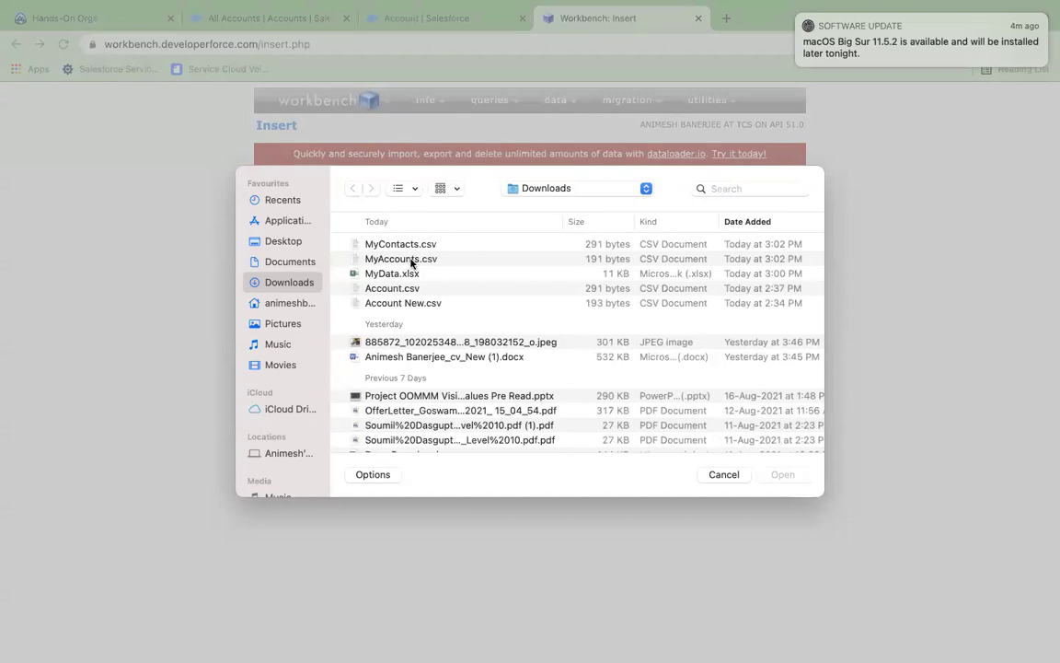
left_click(411, 261)
left_click(780, 474)
left_click(267, 296)
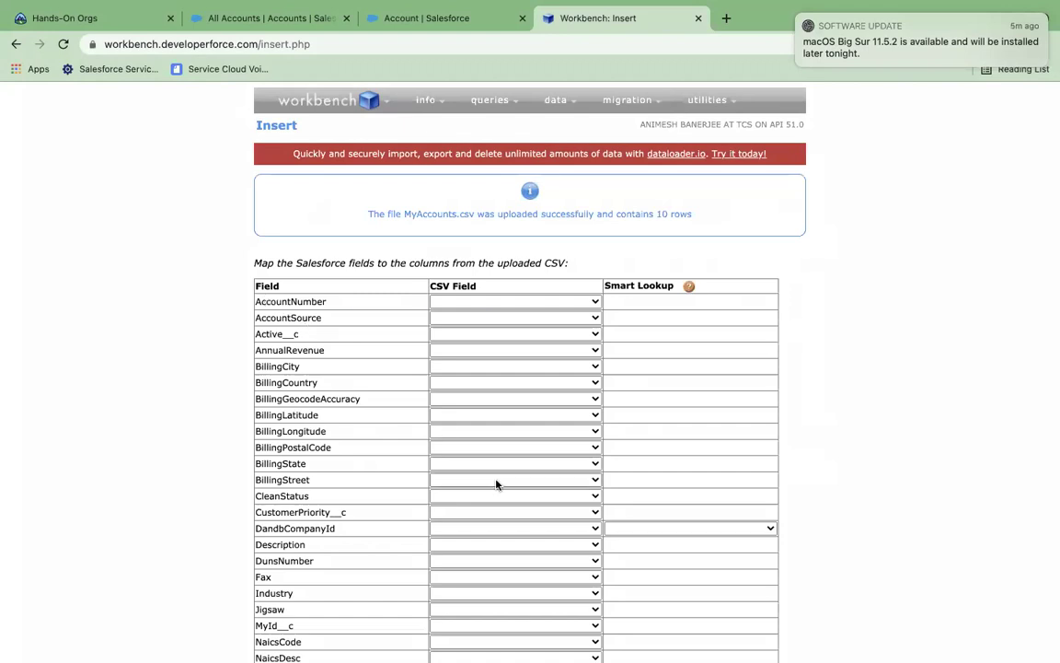
Map the MyId__c field to the MyId CSV column and confirm the insert of the account records
scroll(496, 483, "down", 3)
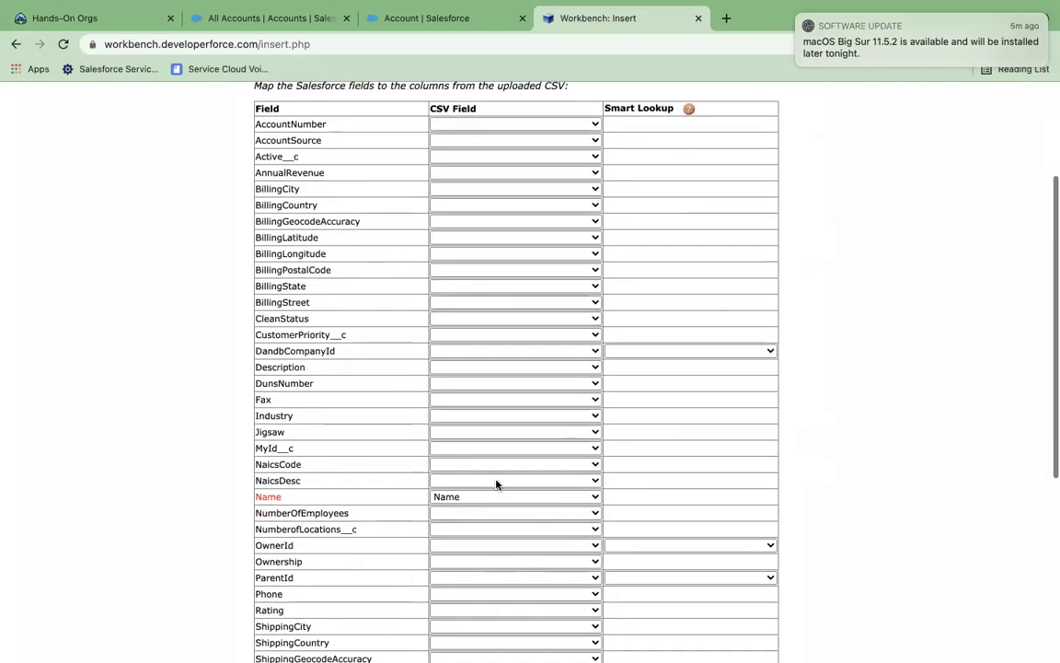
left_click(445, 449)
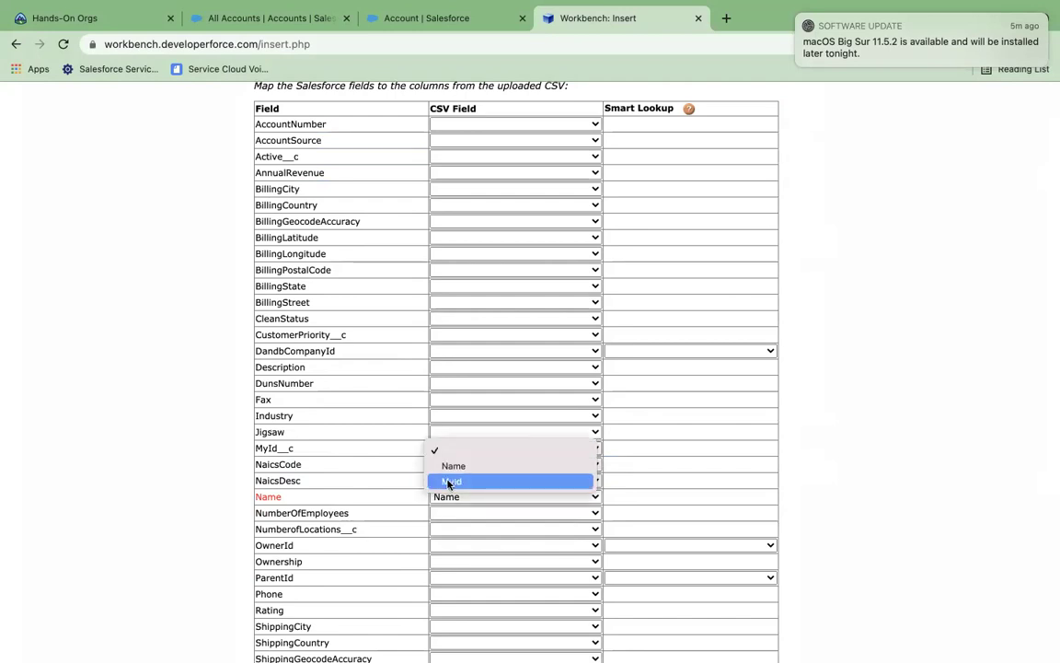
left_click(449, 482)
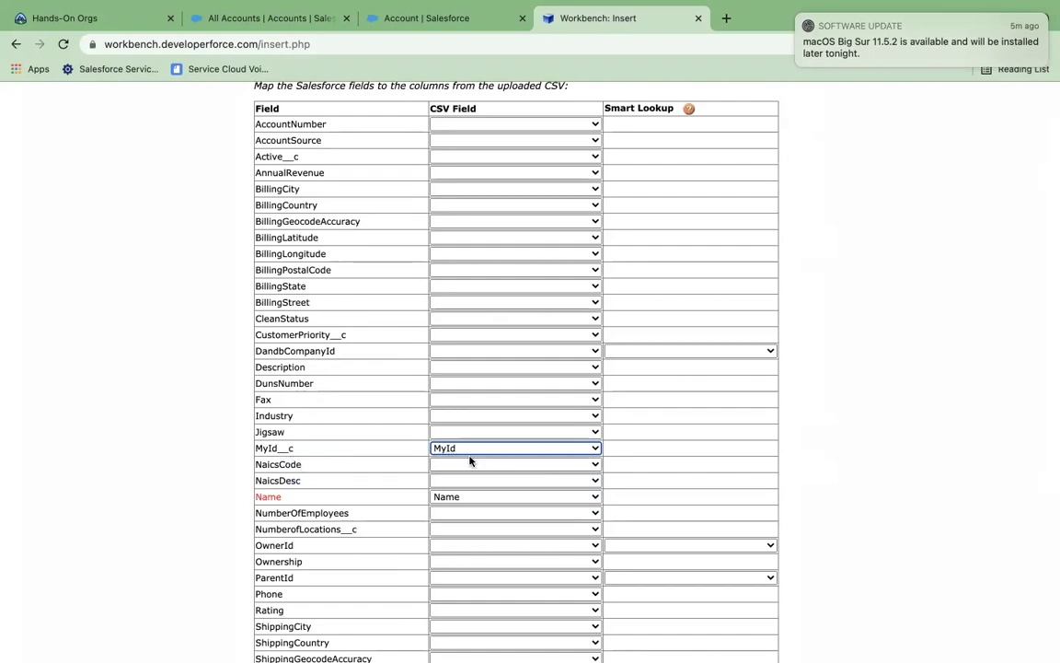
scroll(470, 460, "down", 5)
scroll(469, 461, "down", 2)
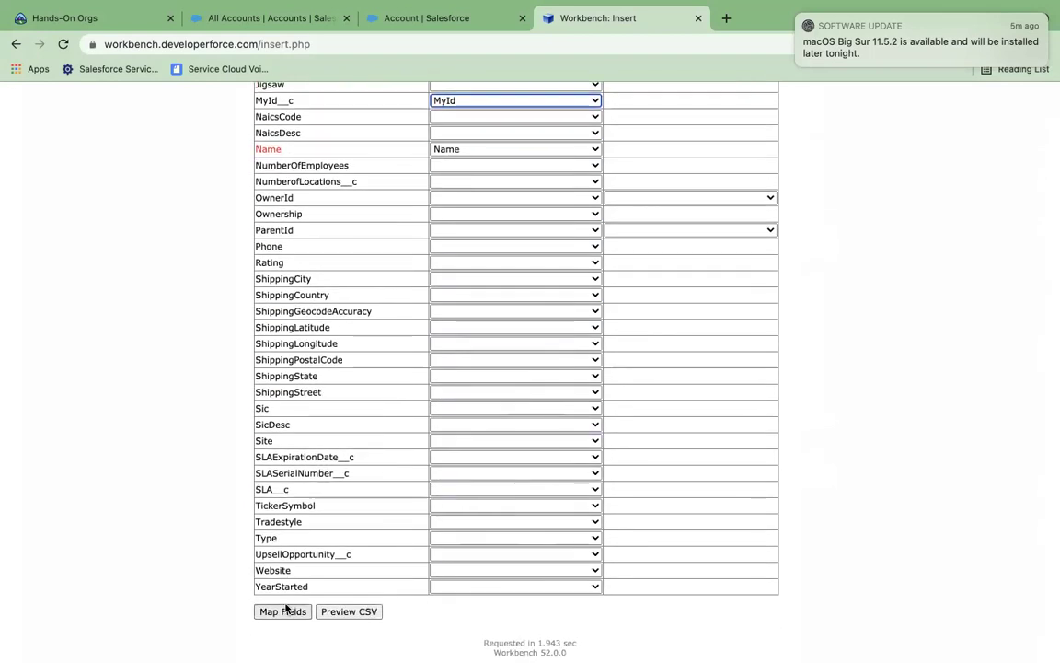
left_click(282, 611)
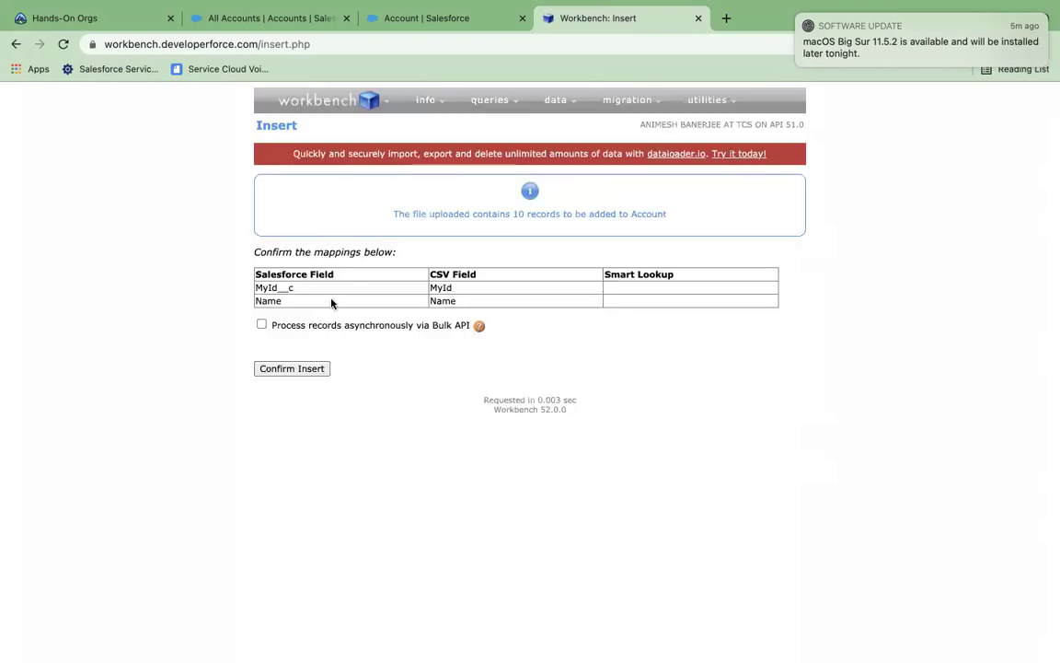
left_click(291, 368)
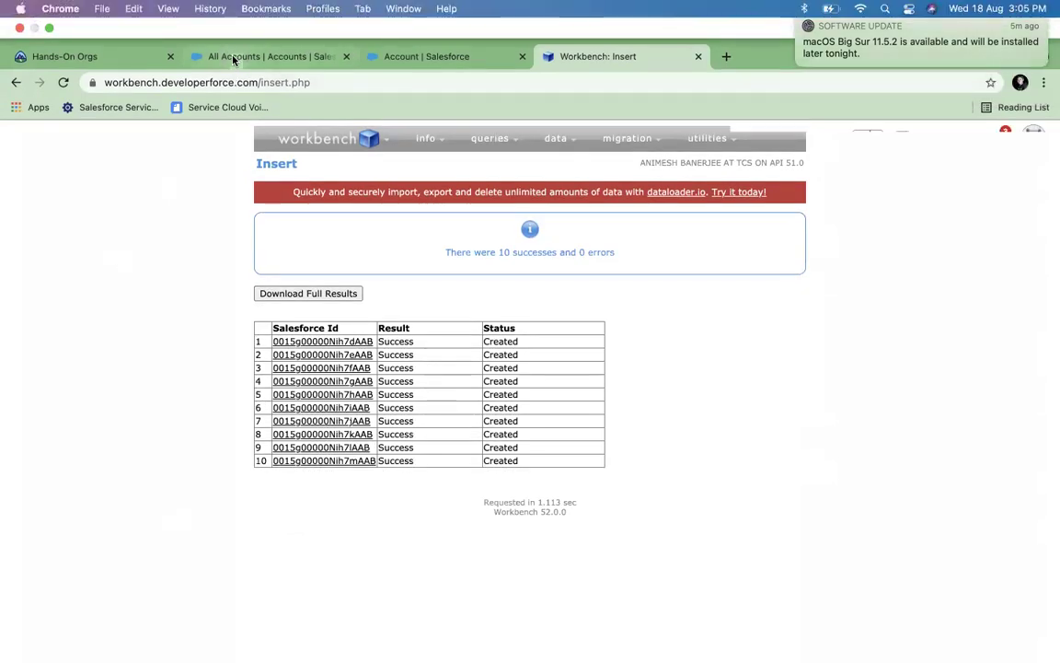
Switch to Salesforce, reload the All Accounts list and look through it for the newly inserted accounts
left_click(234, 58)
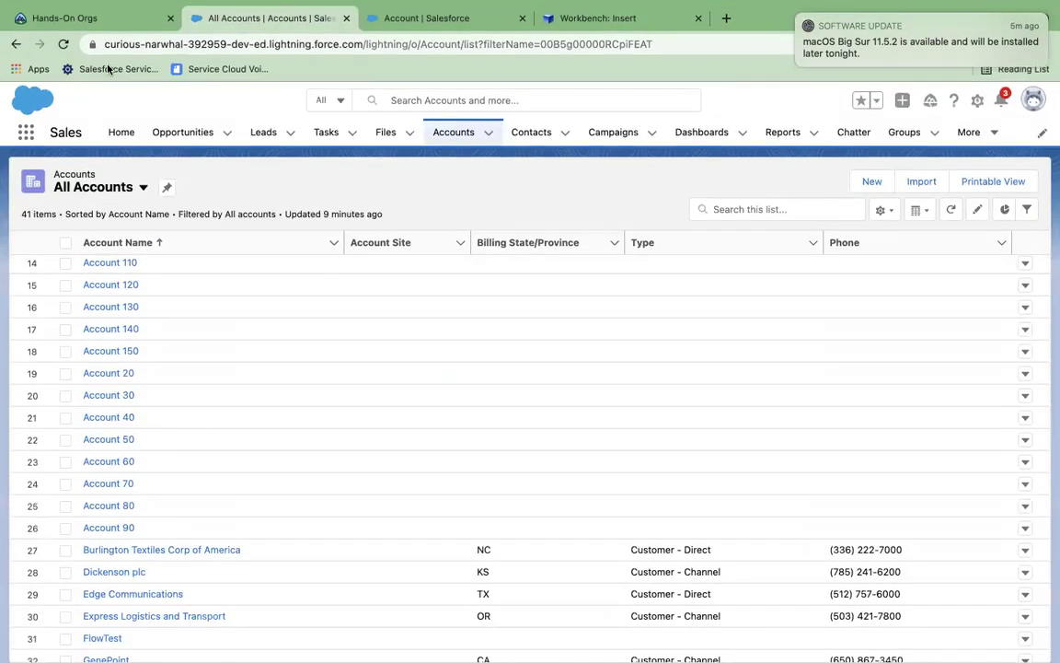
left_click(64, 44)
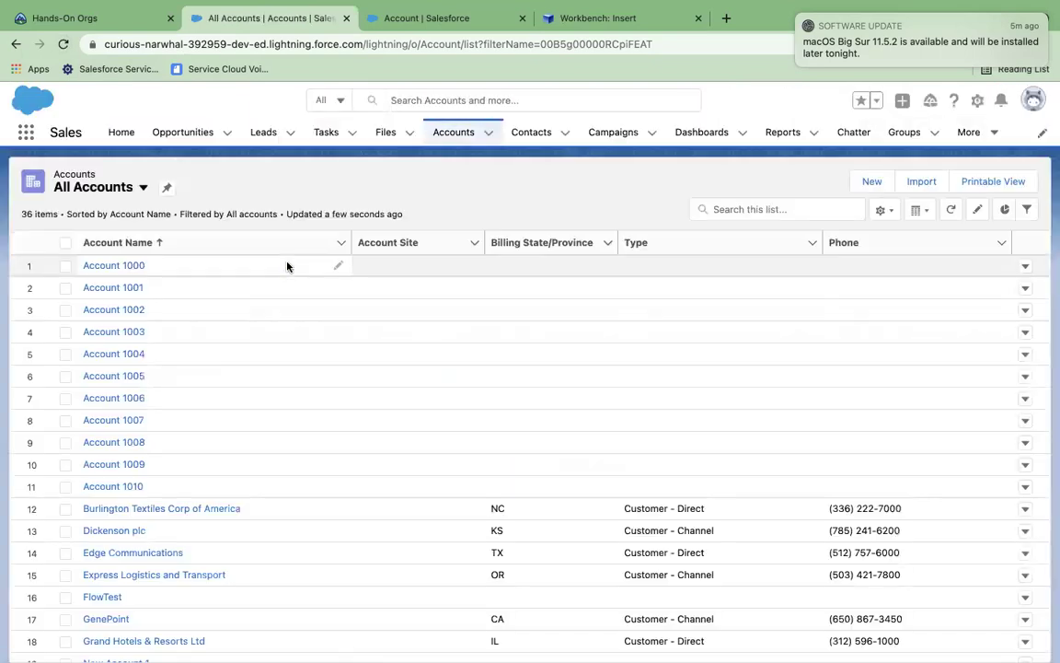
scroll(188, 284, "down", 8)
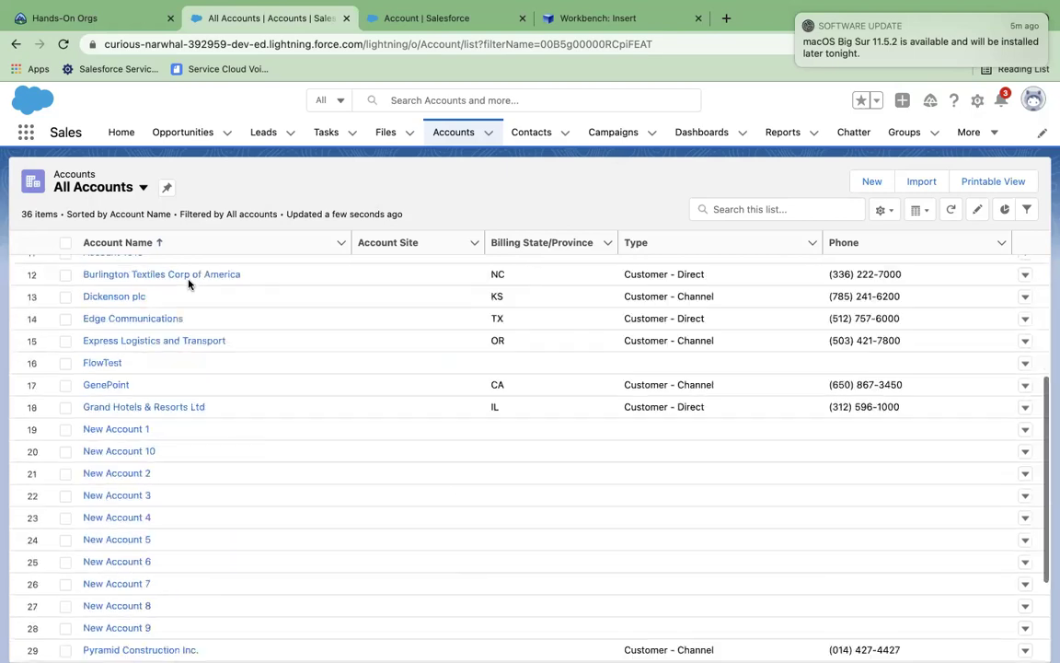
scroll(179, 303, "up", 2)
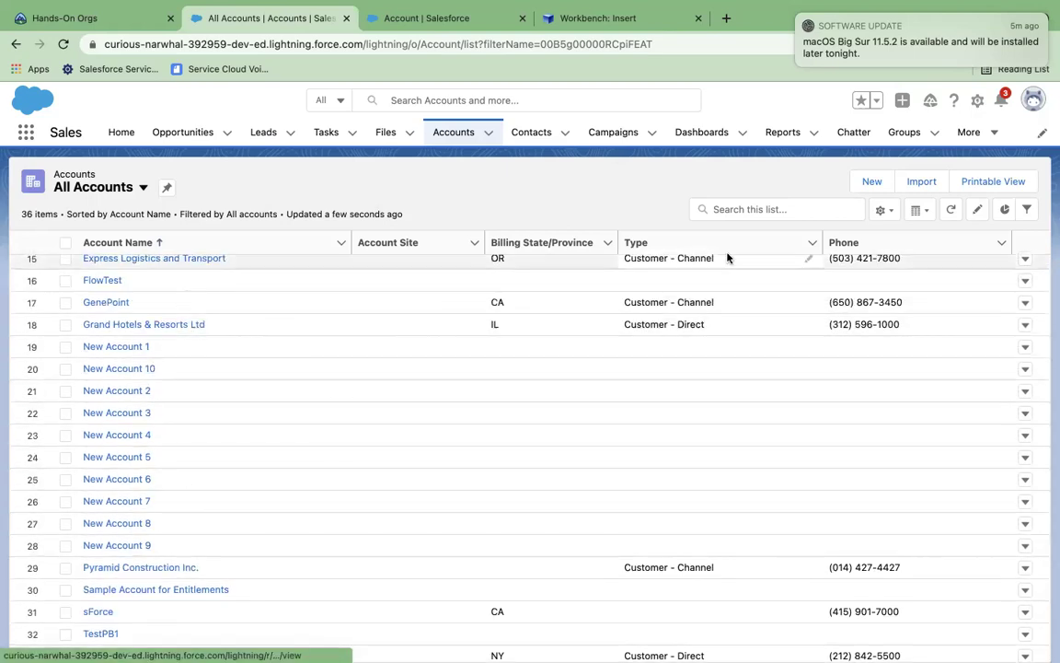
Add MyId to the All Accounts list view's visible fields, place it directly after Account Name, save, and check the new accounts' values
left_click(883, 209)
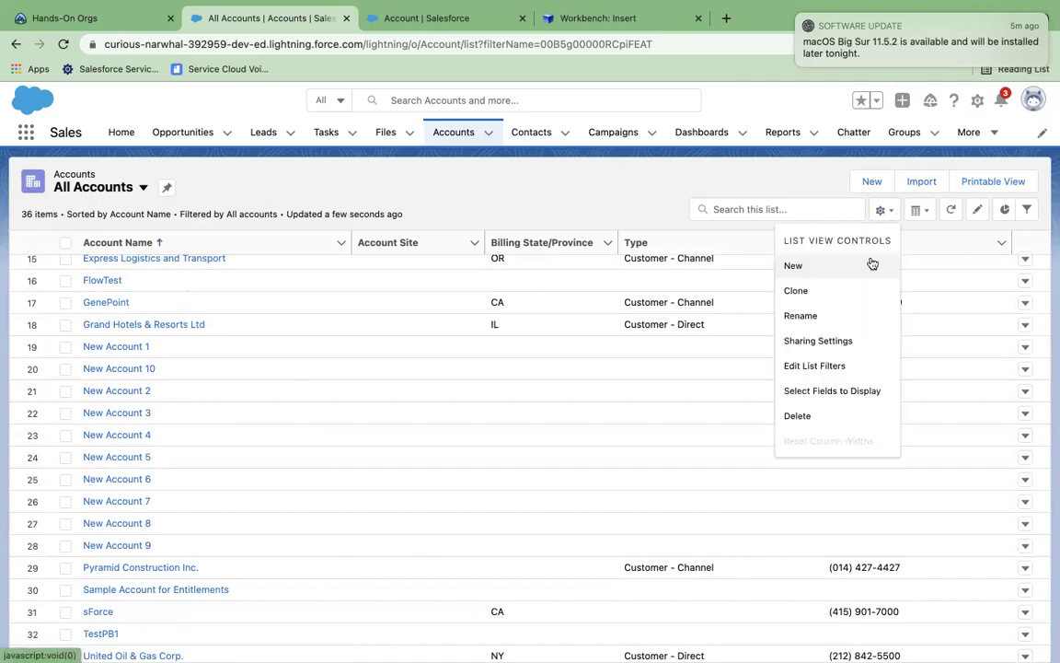
left_click(813, 396)
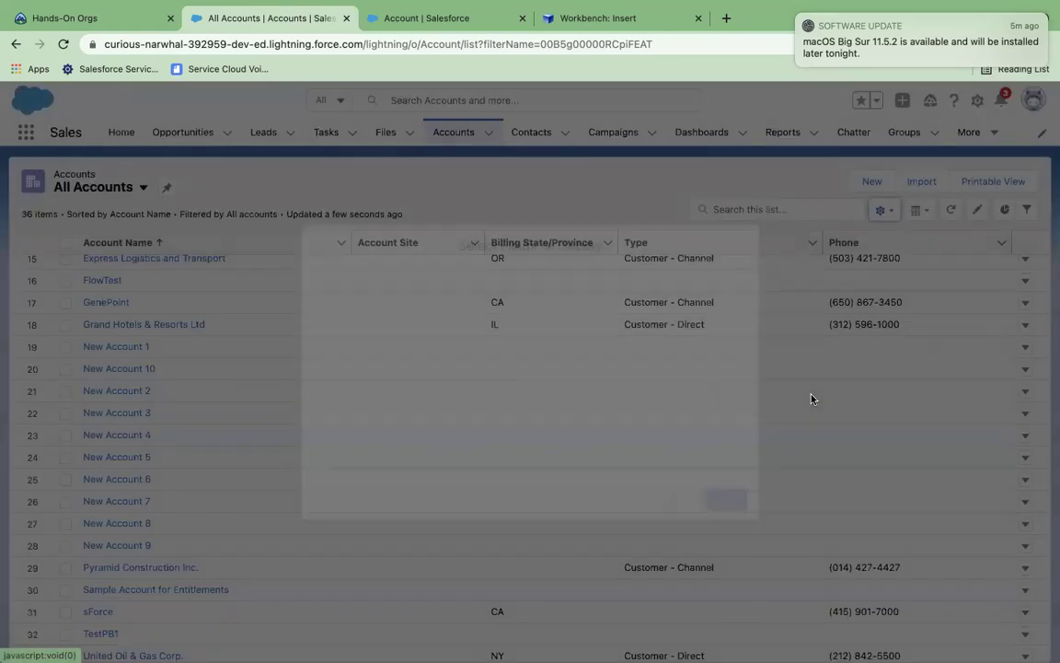
scroll(419, 397, "down", 2)
scroll(418, 398, "down", 5)
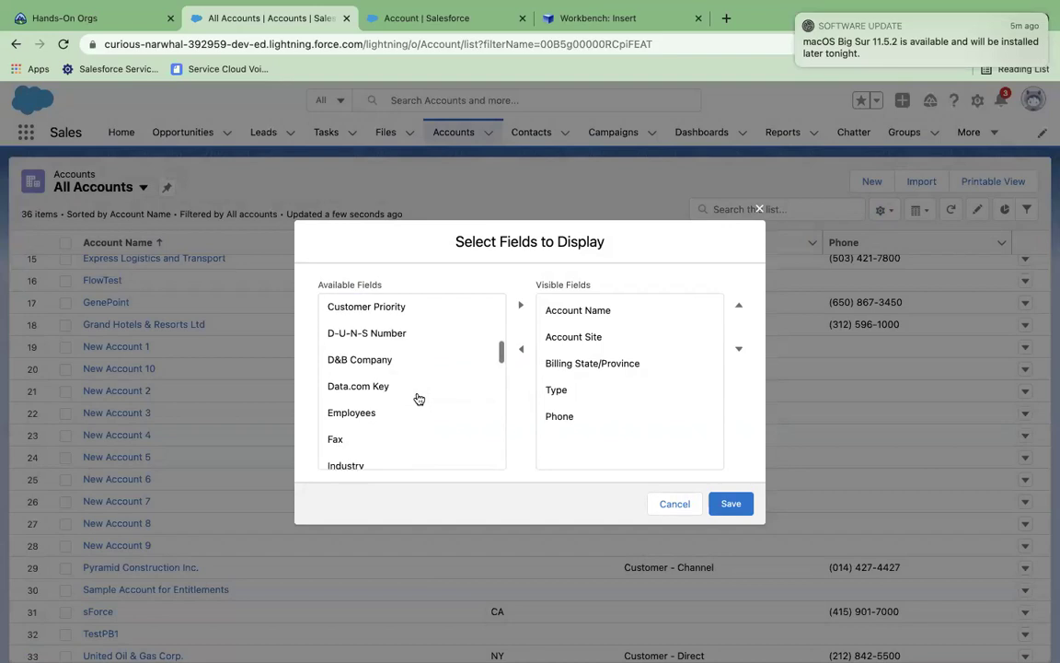
left_click(387, 411)
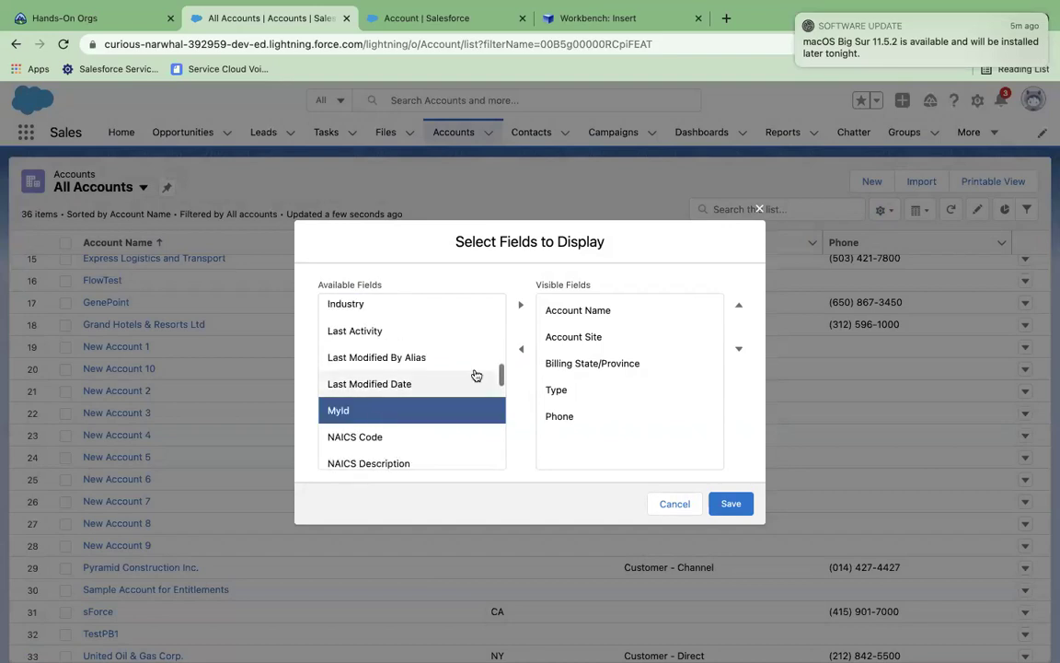
left_click(521, 306)
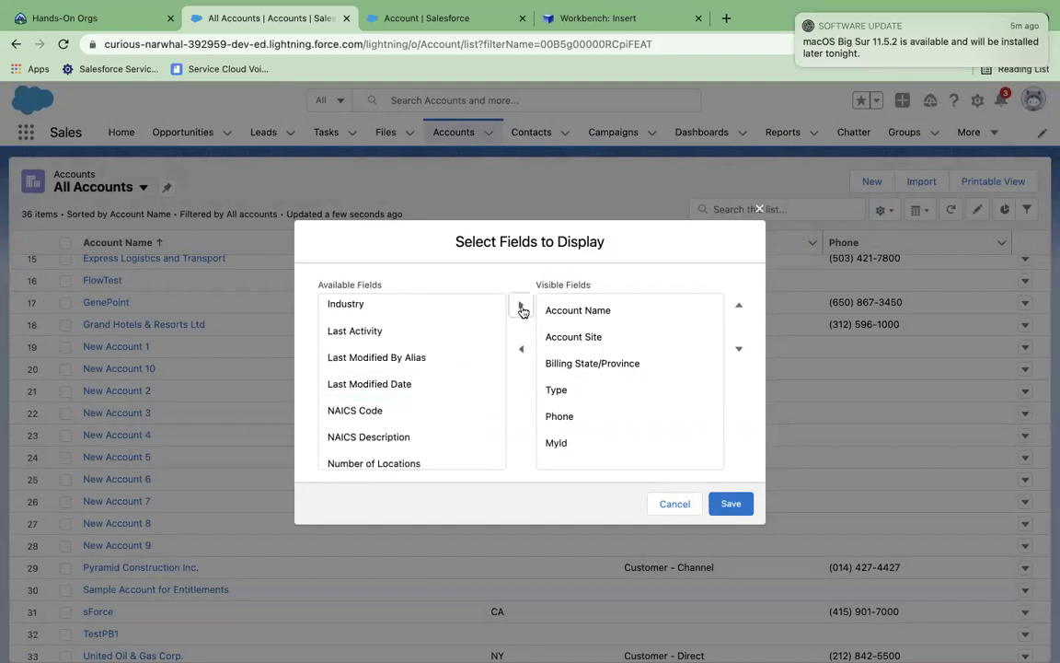
left_click(739, 305)
left_click(739, 305)
left_click(740, 304)
left_click(739, 304)
left_click(731, 504)
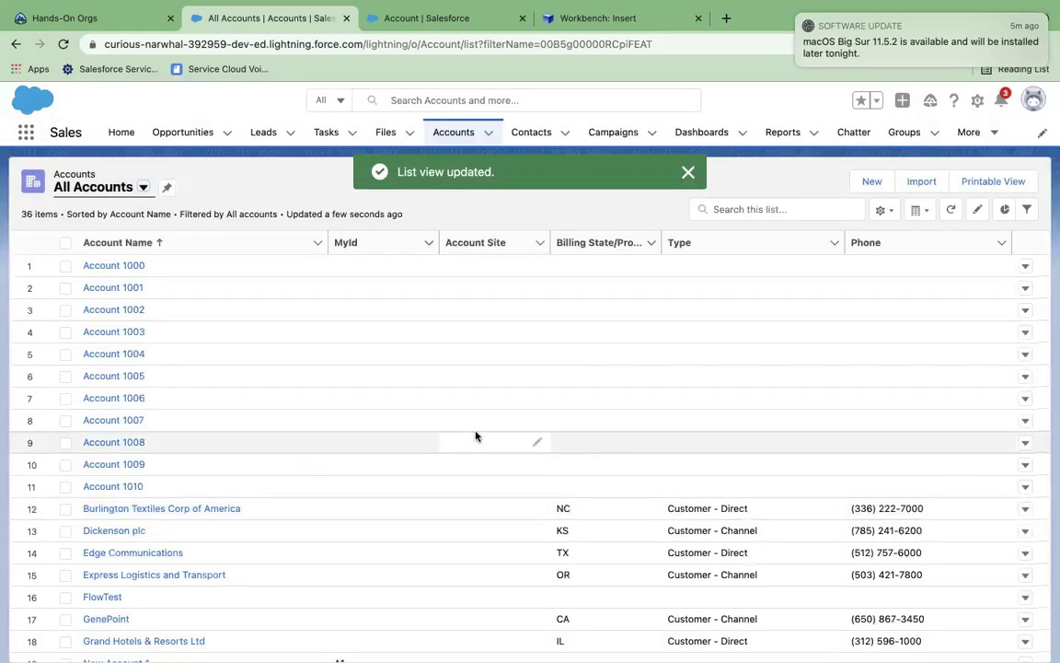
scroll(476, 438, "down", 8)
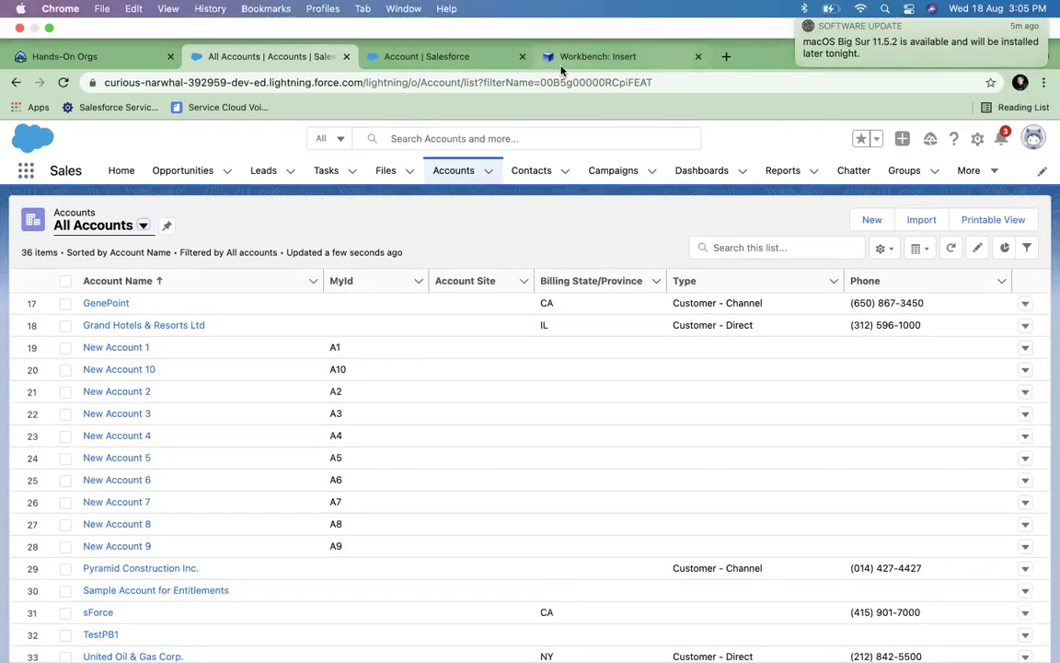
Switch to Workbench and start a new data insert with Contact as the object type
left_click(566, 57)
mouse_move(555, 103)
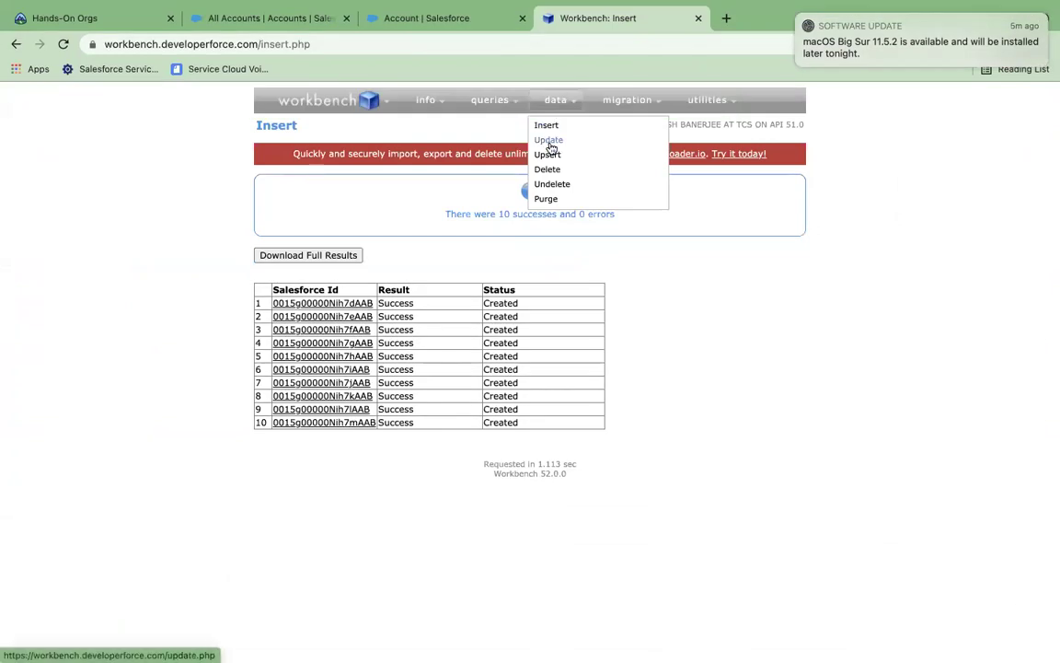
left_click(549, 127)
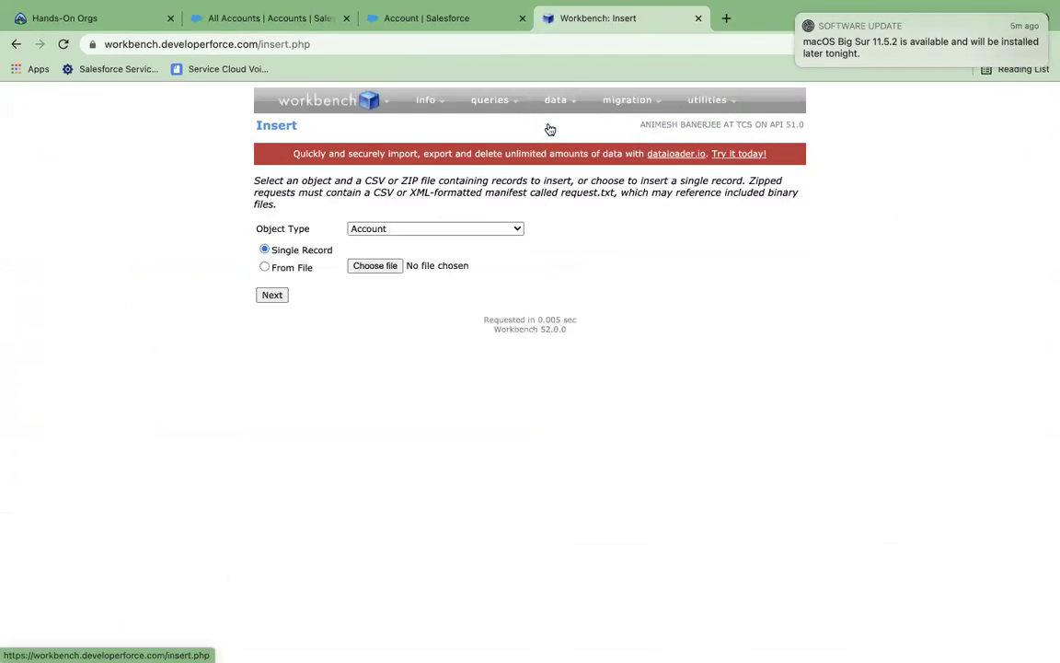
left_click(368, 229)
type("co")
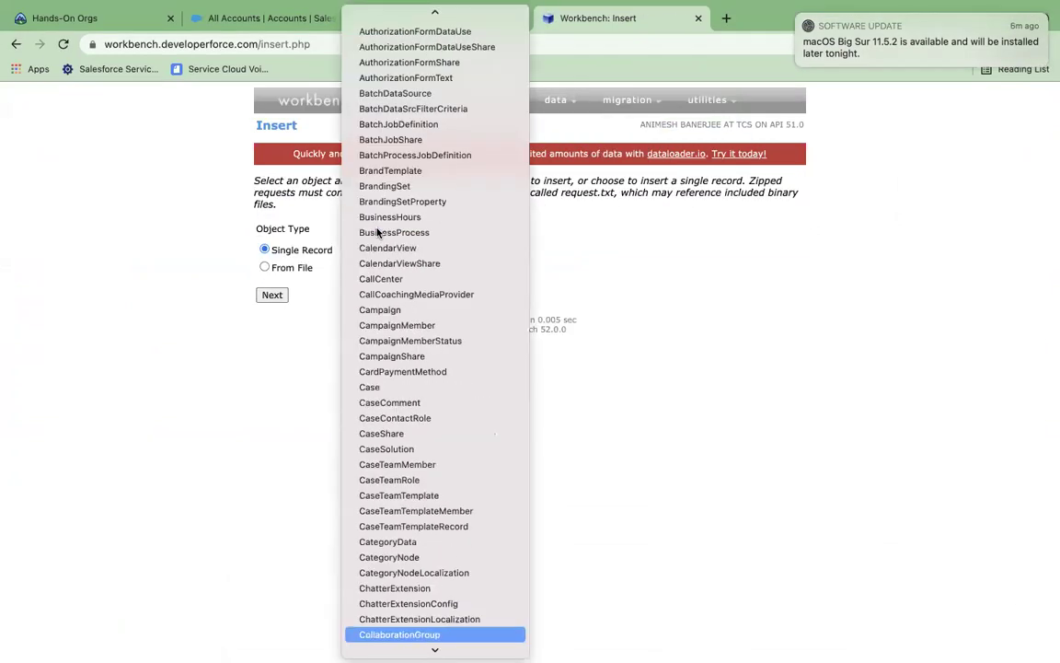
type("no")
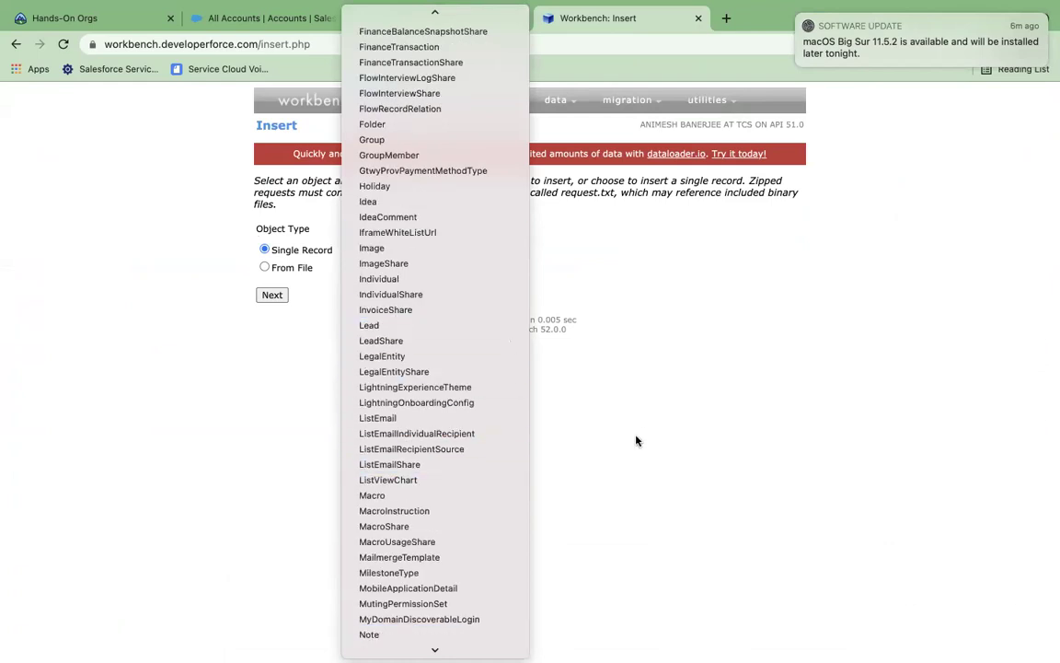
type("c")
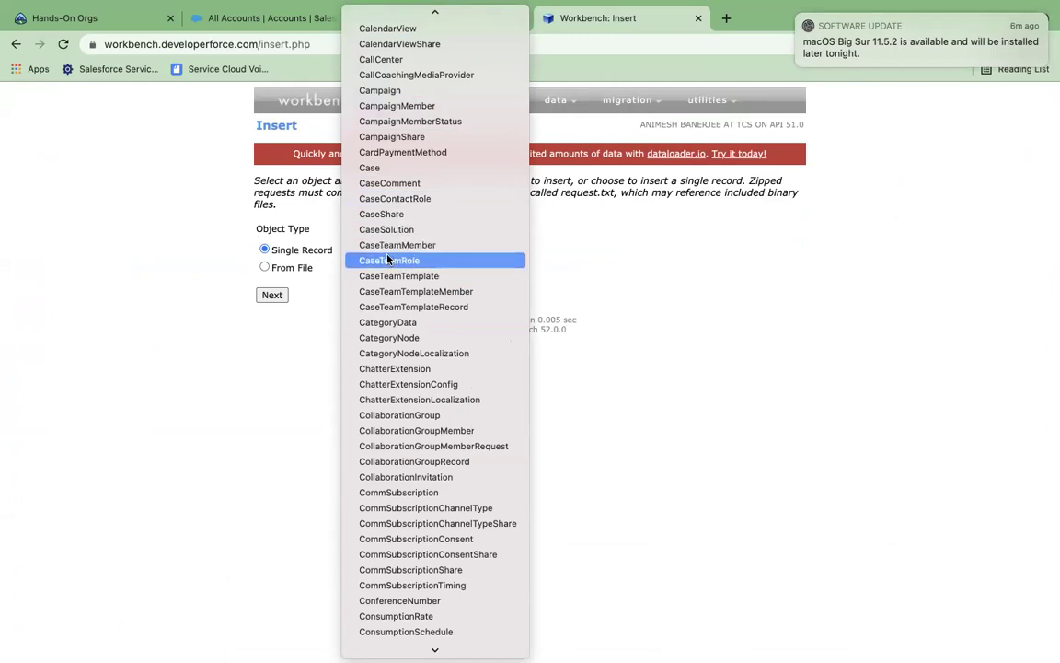
type("con")
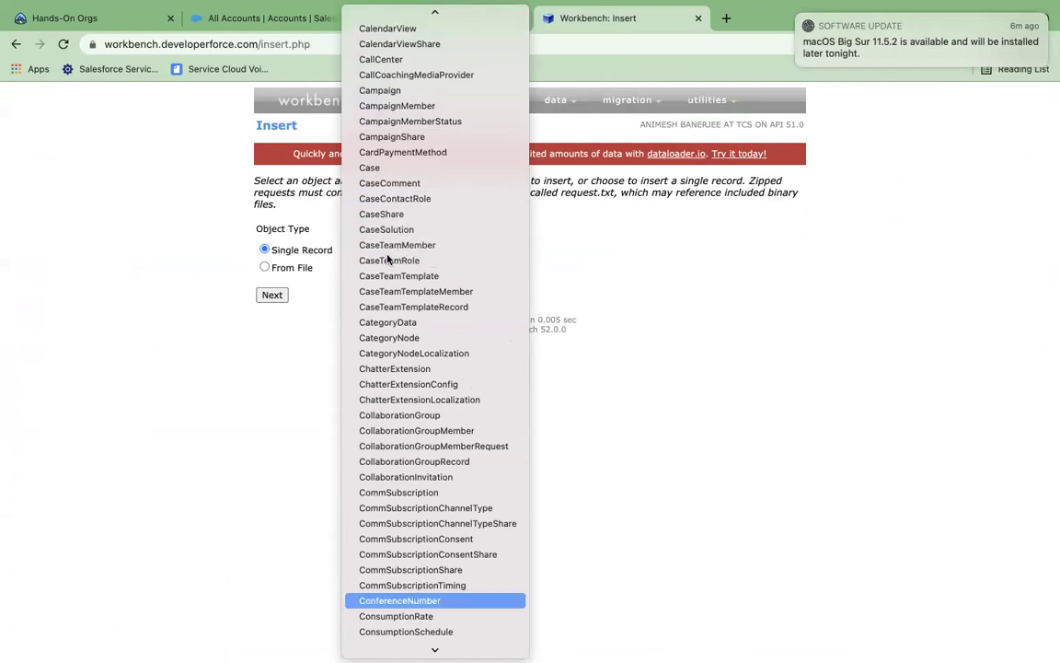
key("Down")
key("Down")
key("Down")
key("Down")
key("Down")
key("Up")
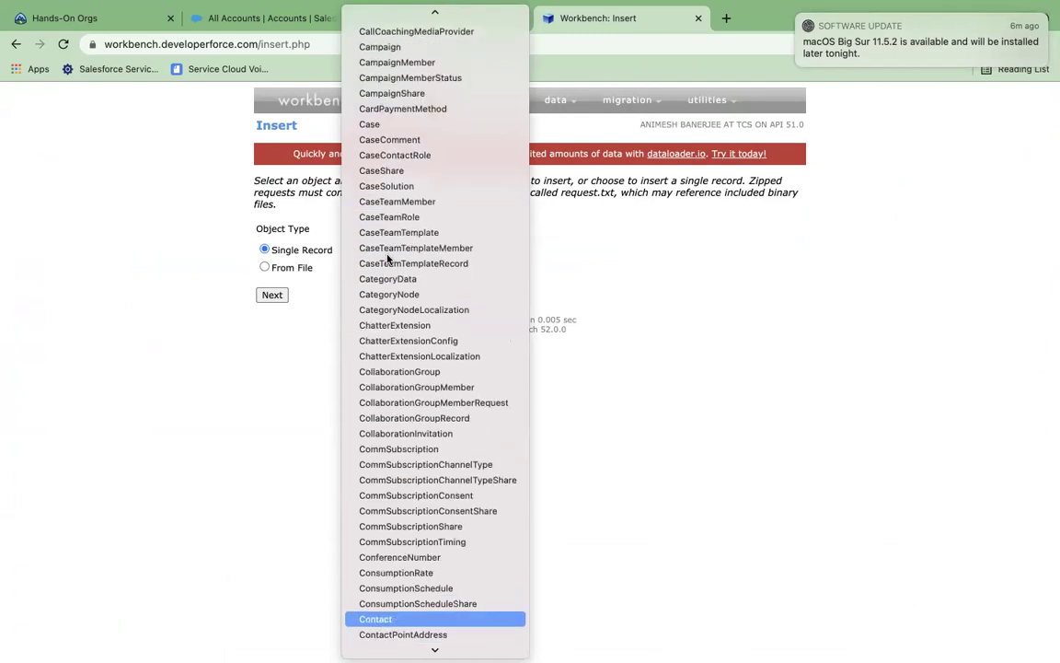
key("Down")
key("Up")
key("Return")
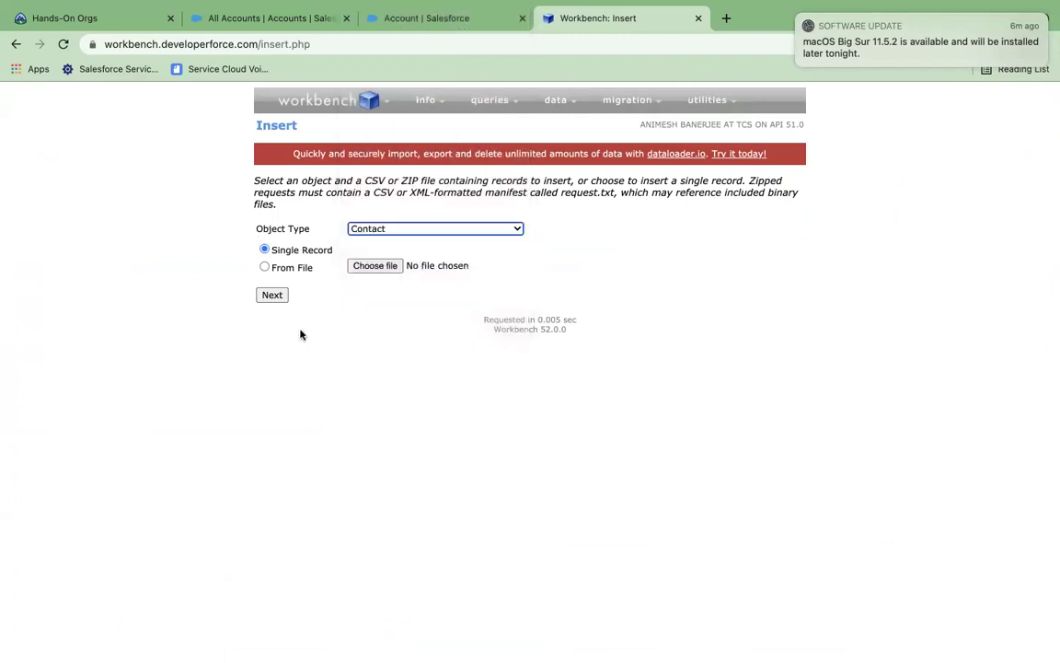
Upload MyContacts.csv from Downloads as the source file for the contact insert
left_click(369, 265)
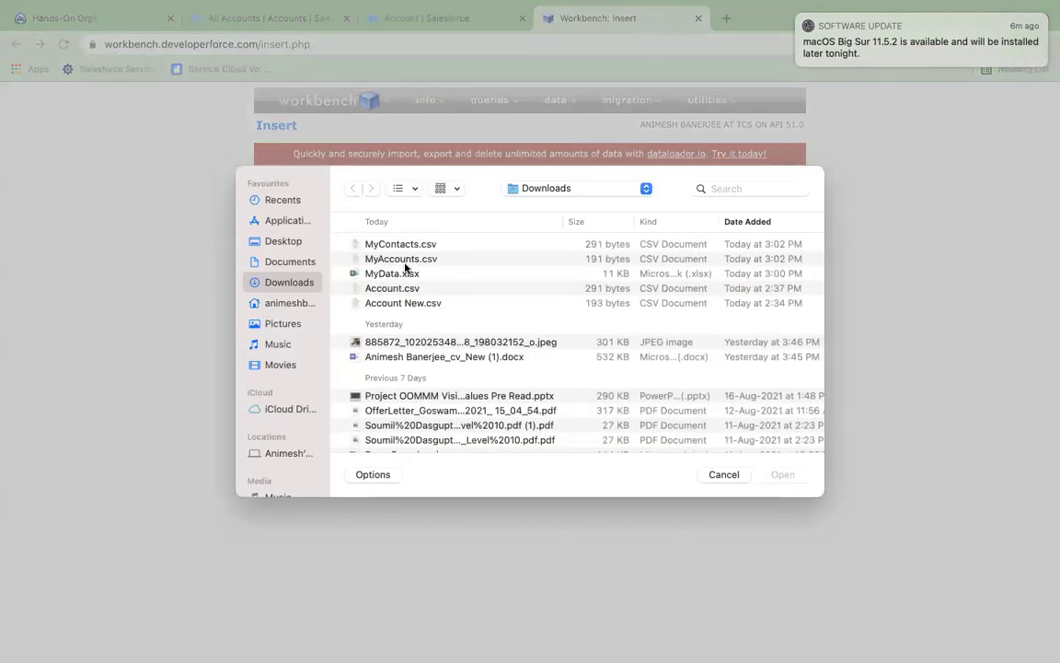
left_click(398, 244)
key("Return")
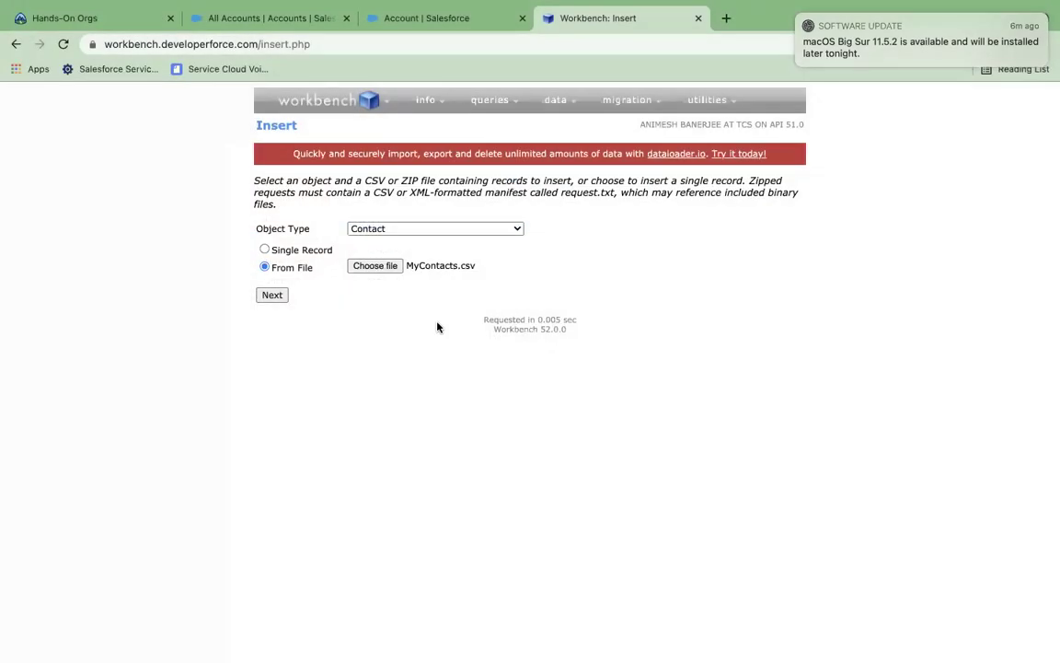
left_click(272, 295)
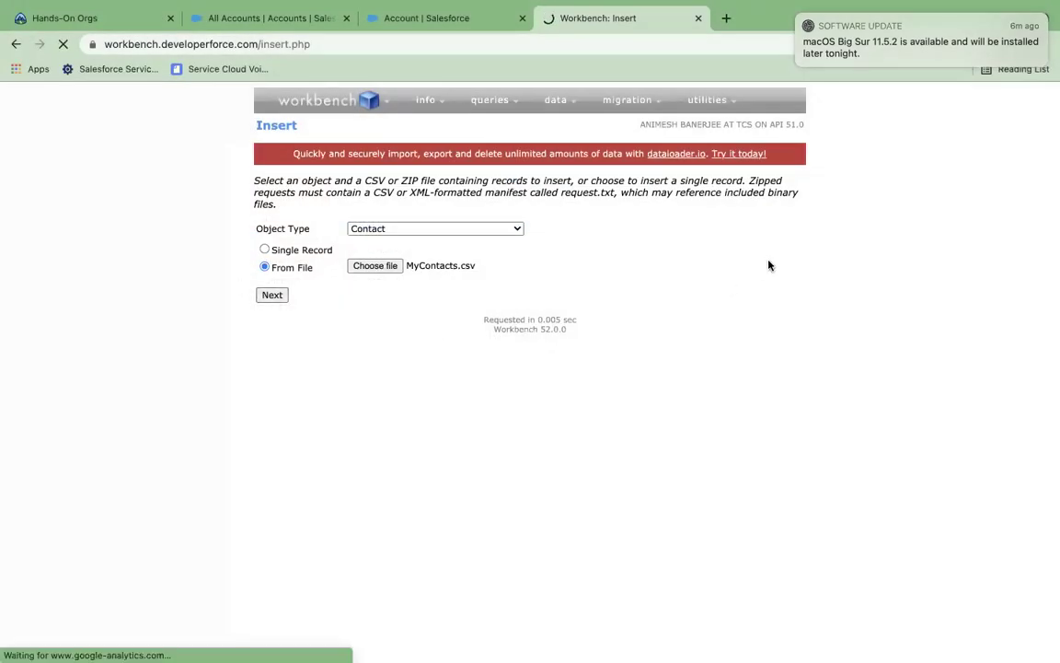
Try to insert the contacts with AccountId mapped to its CSV column without a Smart Lookup, and examine each row's result
scroll(770, 265, "down", 2)
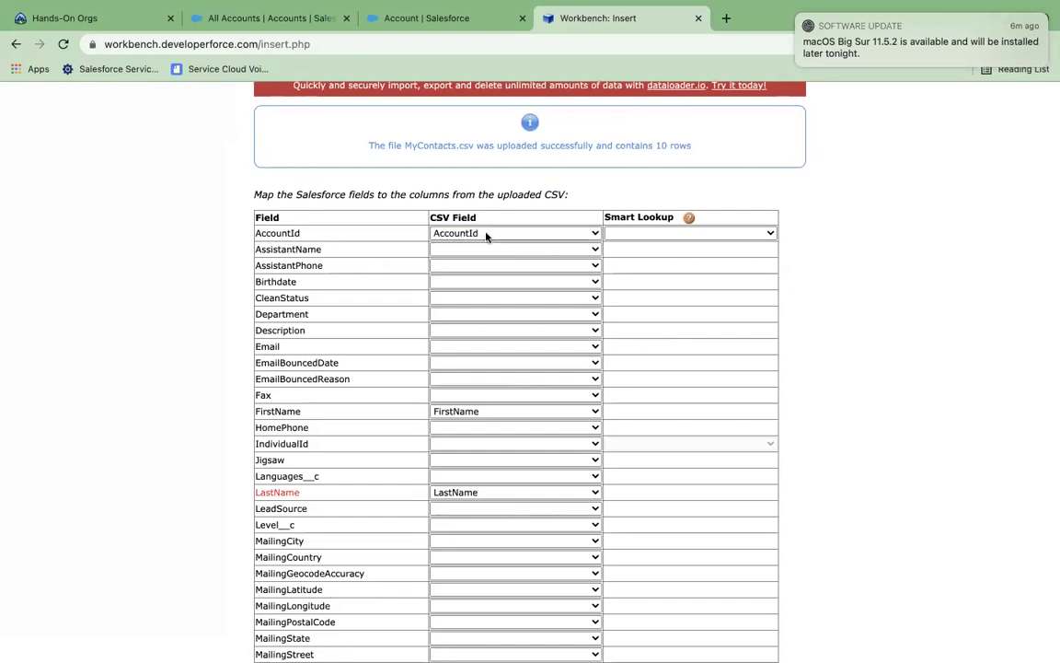
scroll(464, 516, "down", 6)
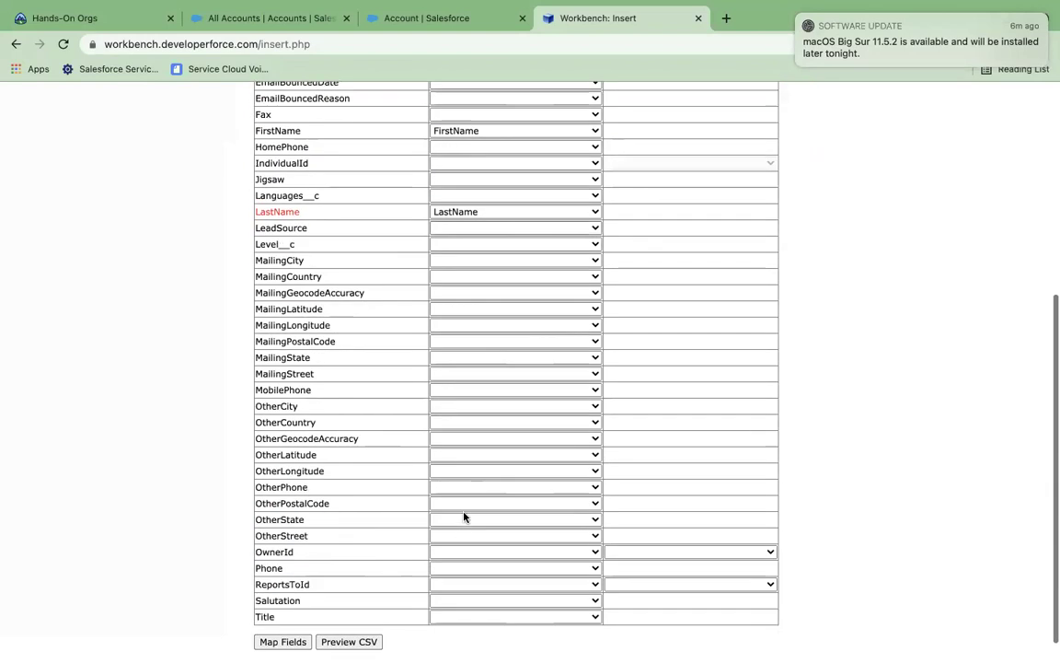
scroll(464, 517, "up", 5)
scroll(464, 517, "up", 2)
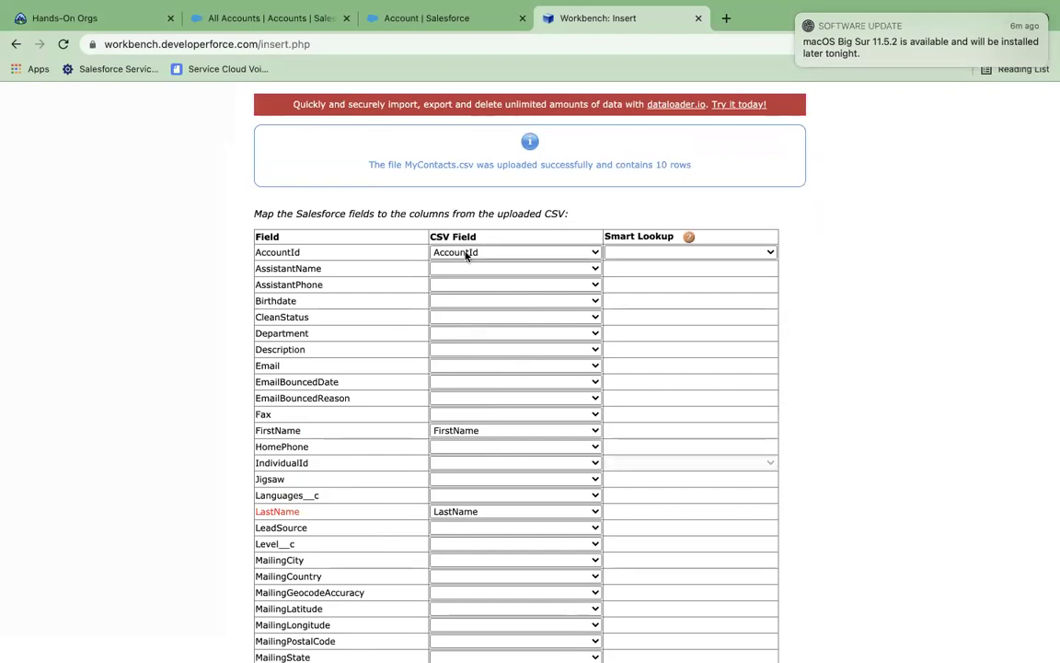
scroll(466, 255, "down", 6)
left_click(282, 611)
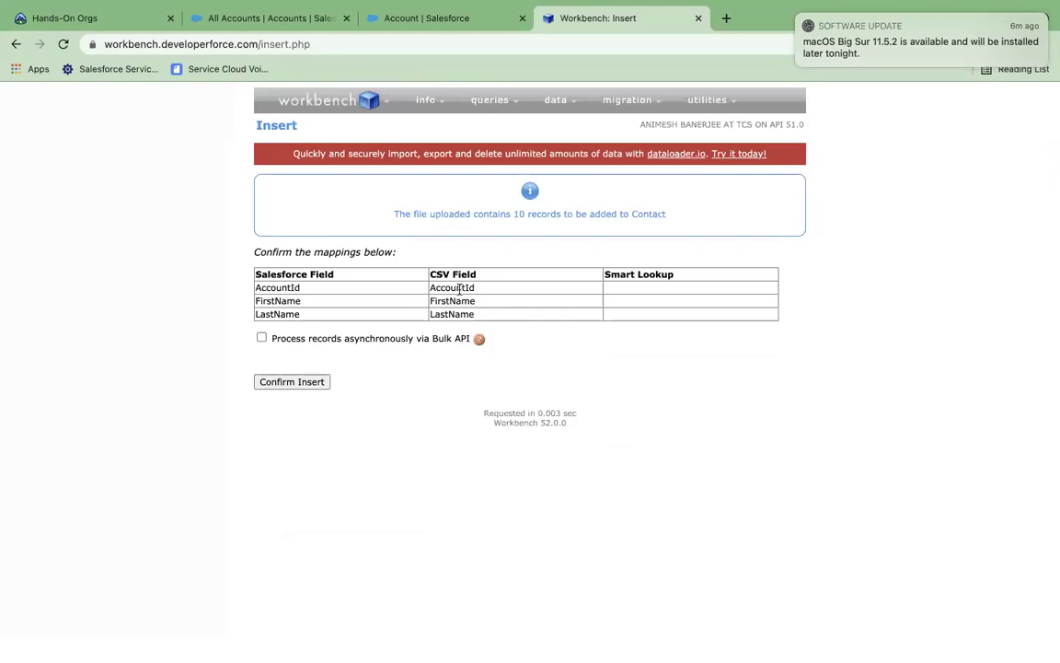
left_click(315, 381)
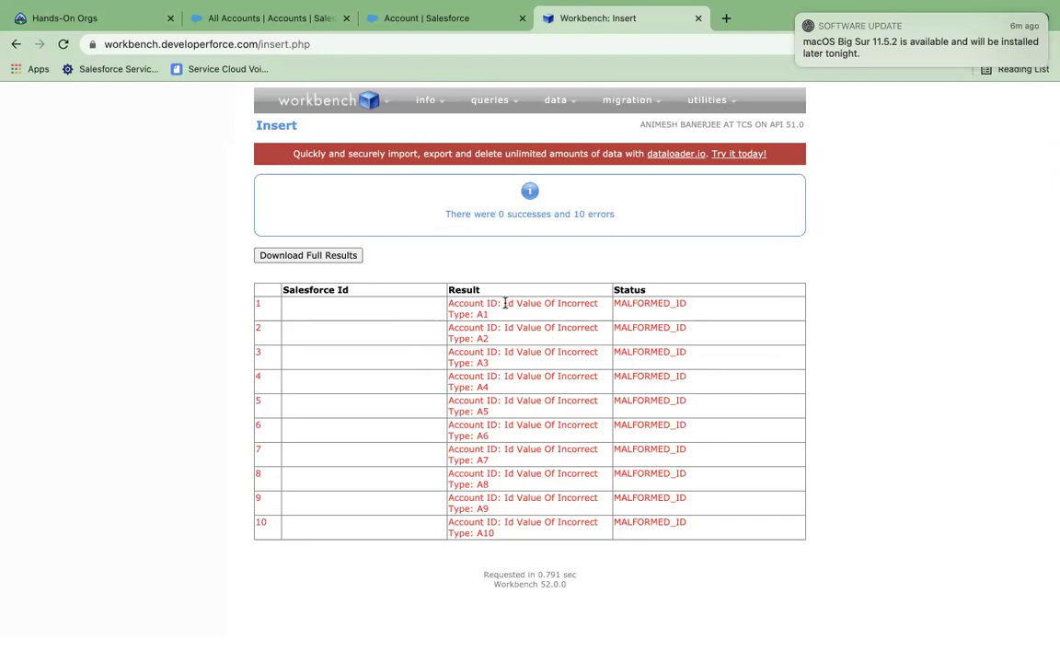
left_click_drag(504, 303, 570, 505)
left_click(630, 556)
Start another insert for the Contact object and upload MyContacts.csv from Downloads as its source file
mouse_move(566, 103)
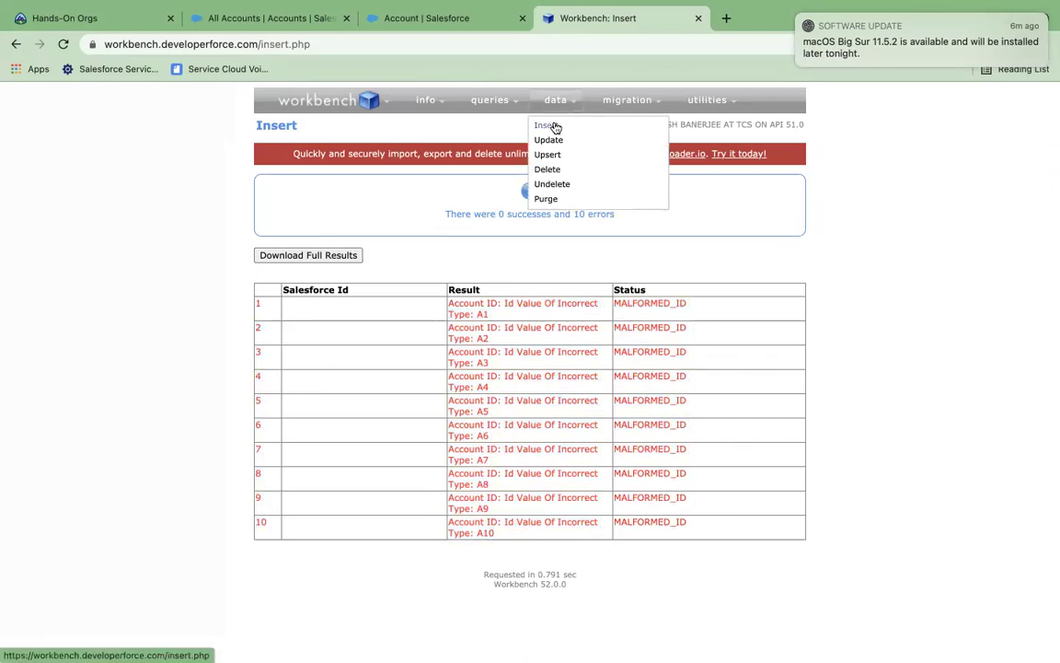
left_click(548, 125)
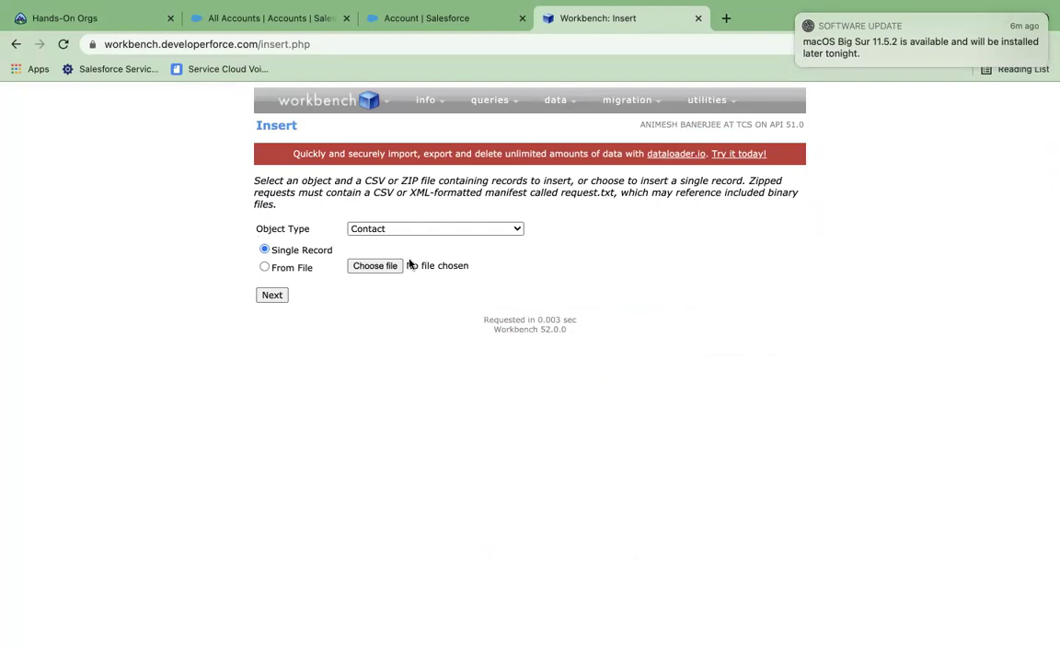
left_click(372, 266)
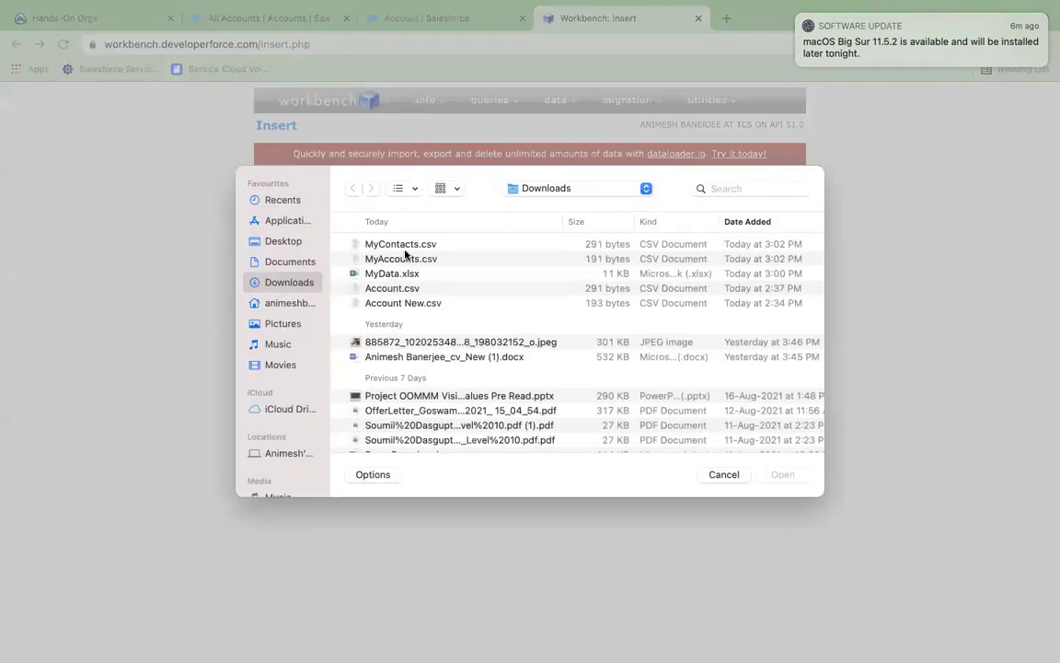
left_click(400, 243)
left_click(783, 474)
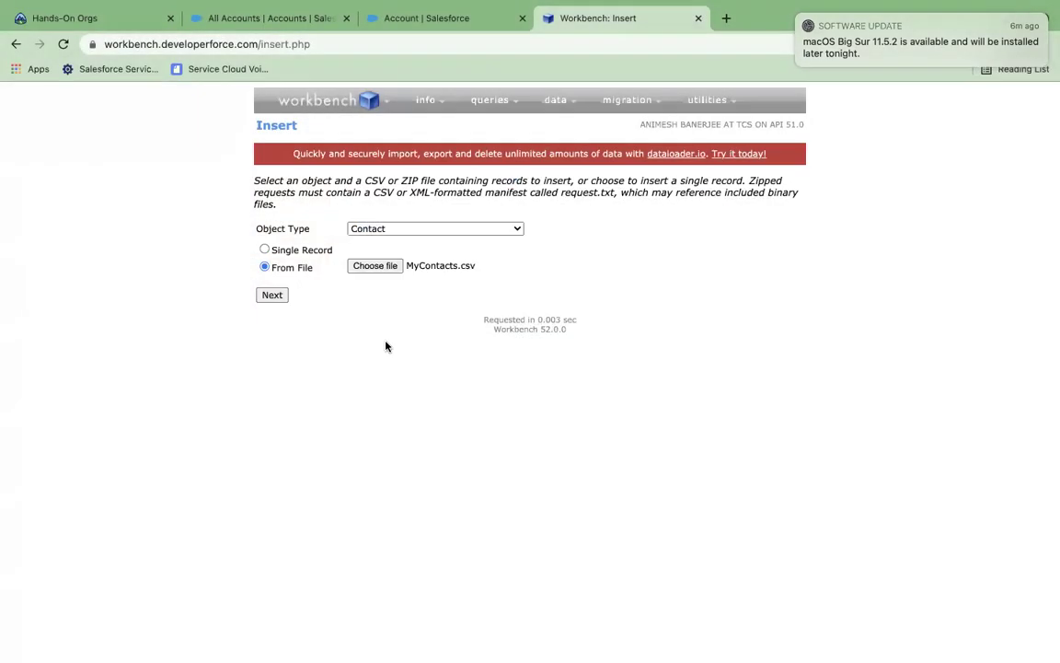
left_click(273, 296)
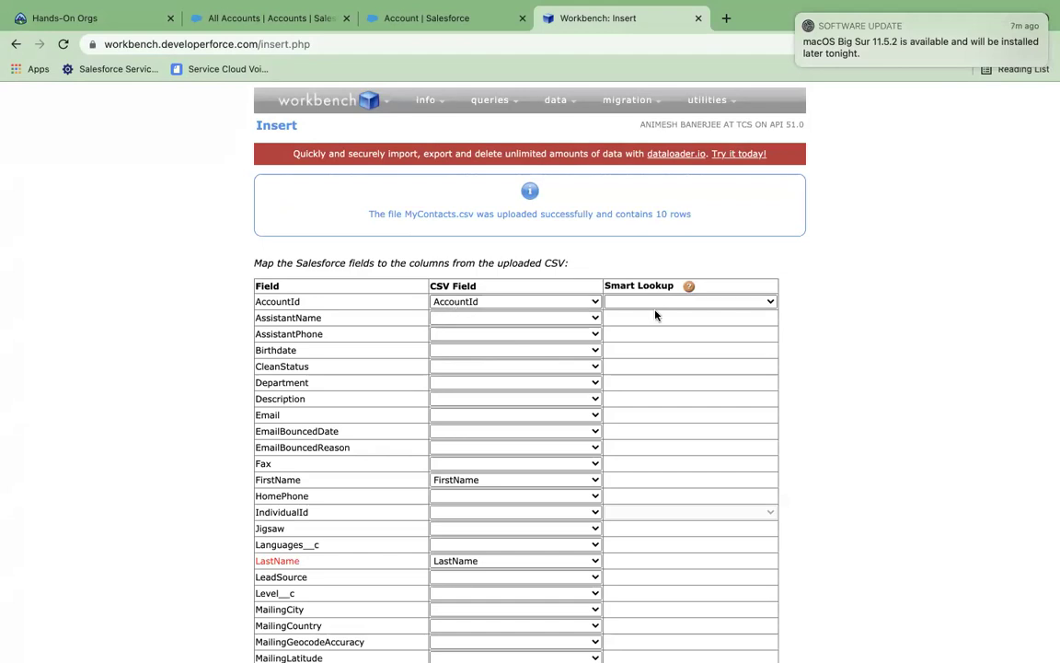
Set the AccountId field's Smart Lookup to Account.MyId__c, map the fields, review the mappings and confirm the contact insert
left_click(627, 300)
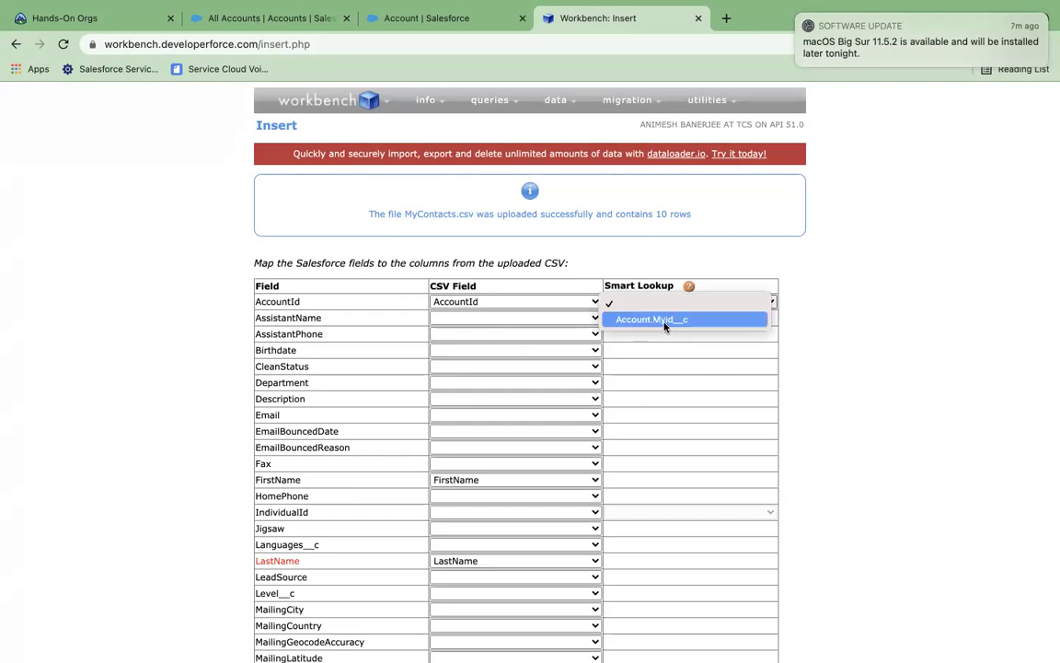
left_click(664, 319)
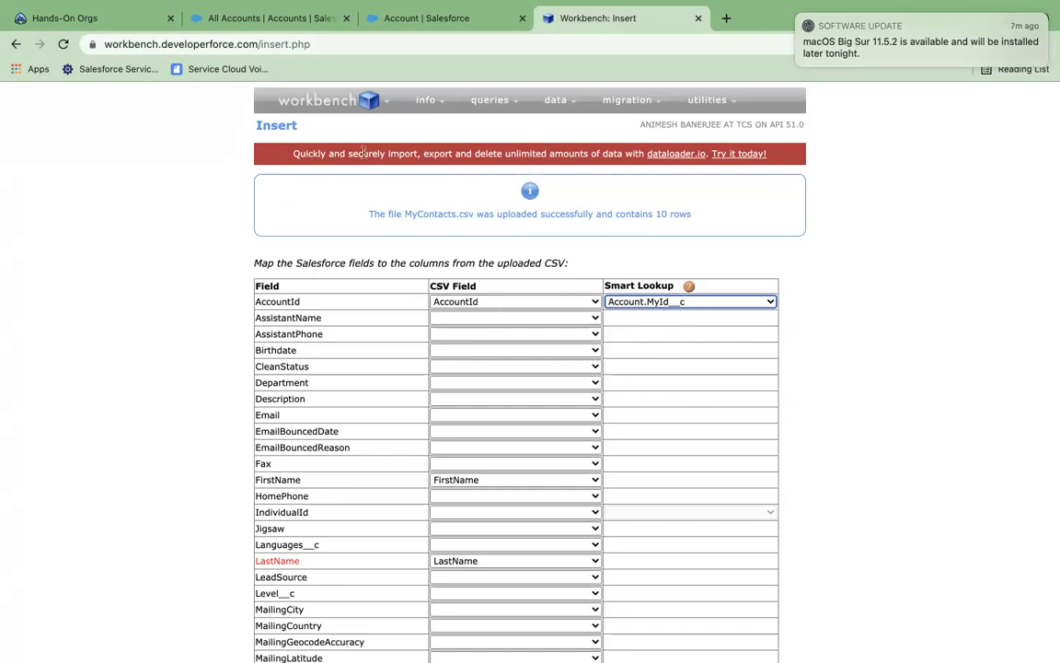
scroll(378, 515, "down", 10)
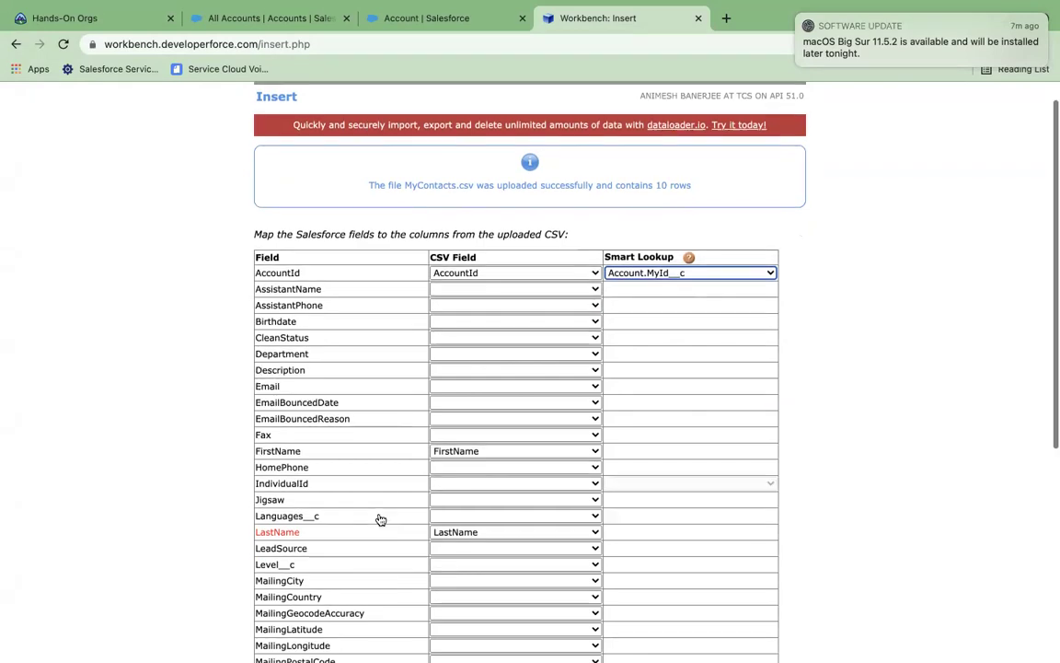
left_click(291, 612)
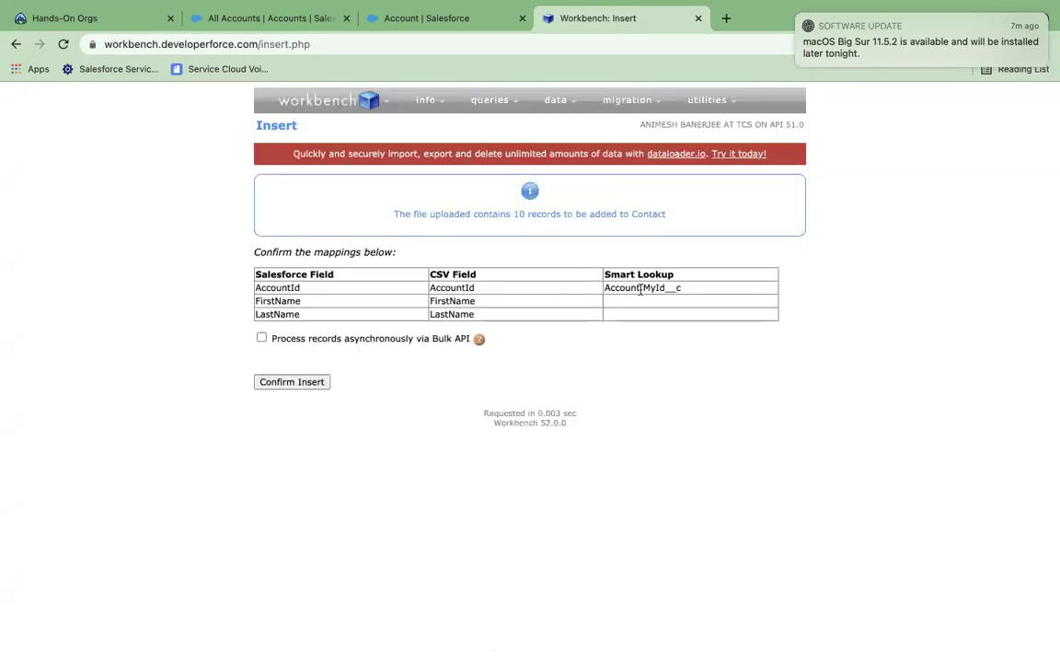
double_click(461, 289)
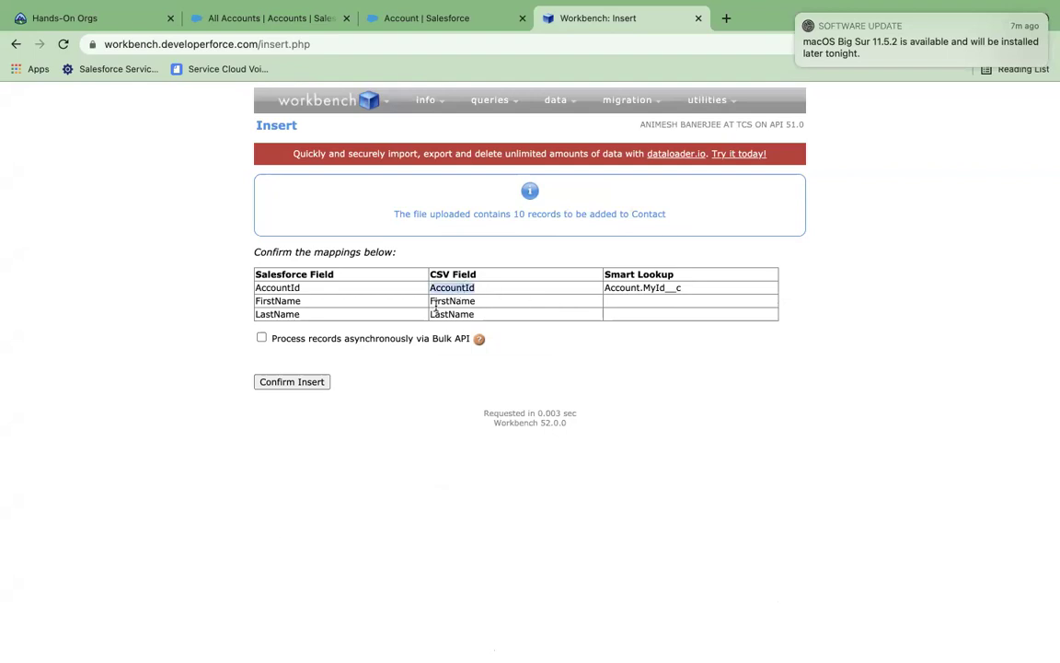
double_click(278, 288)
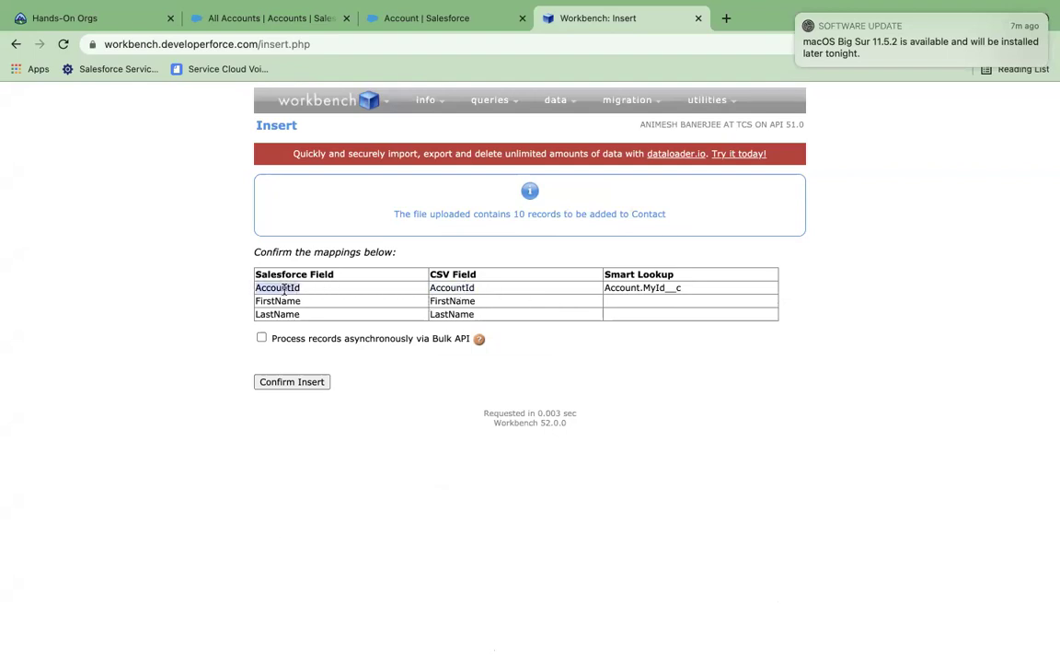
left_click(300, 385)
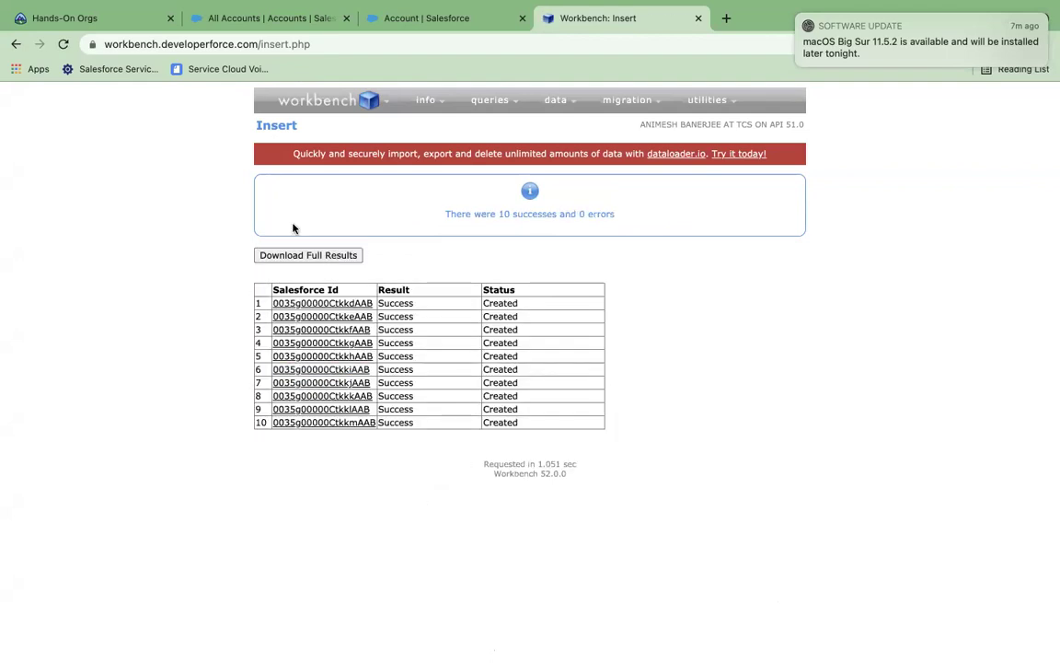
Switch to Salesforce, display the All Contacts list and check which accounts the newly inserted contacts are linked to
left_click(289, 24)
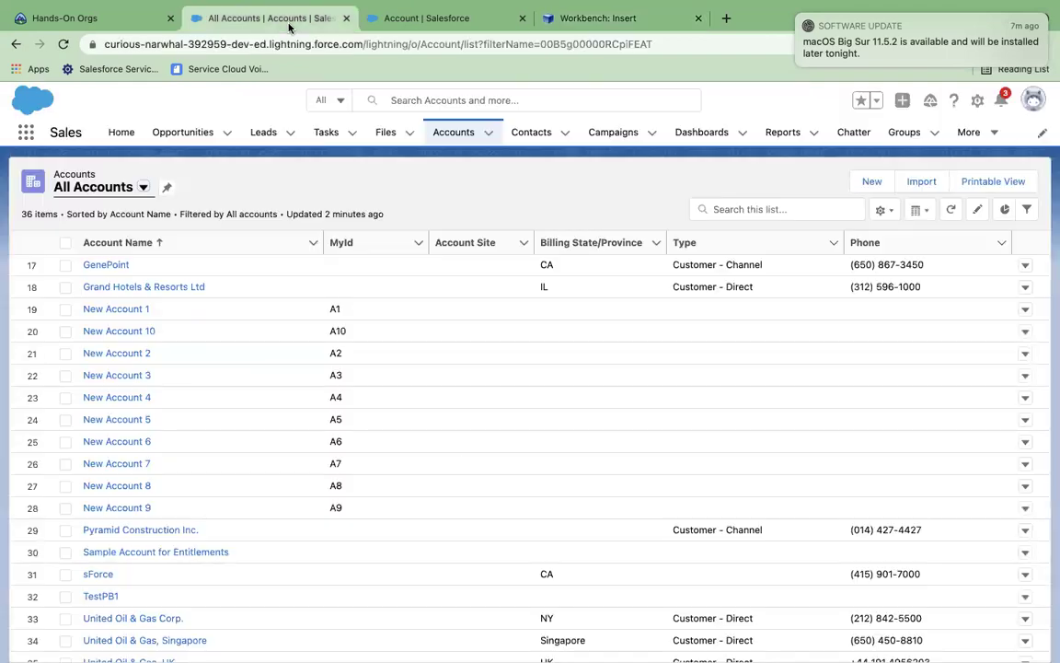
left_click(521, 138)
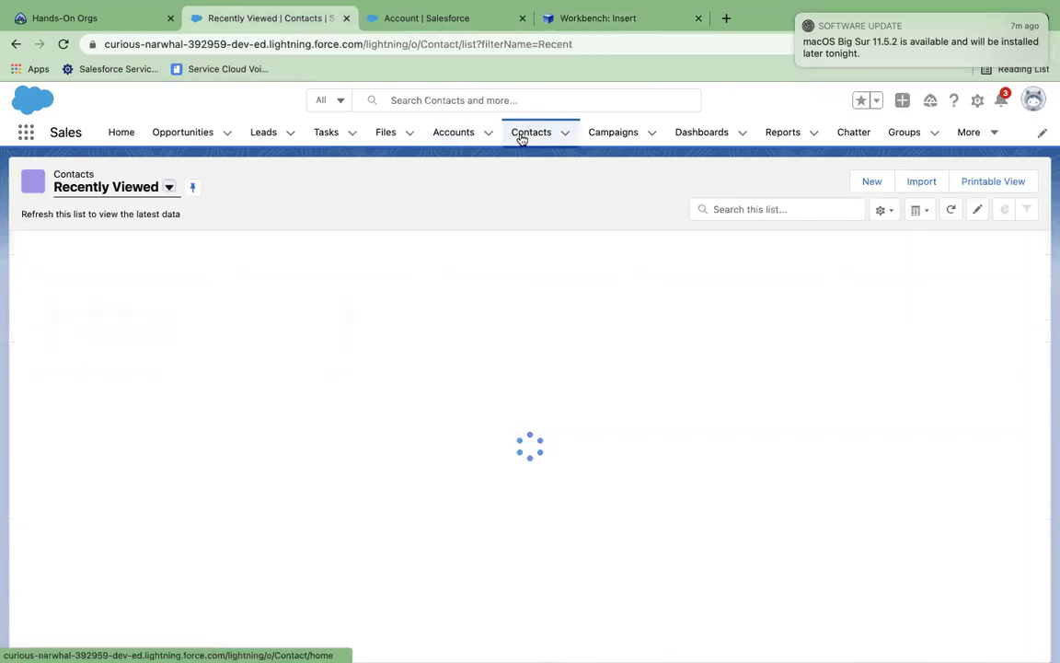
left_click(168, 189)
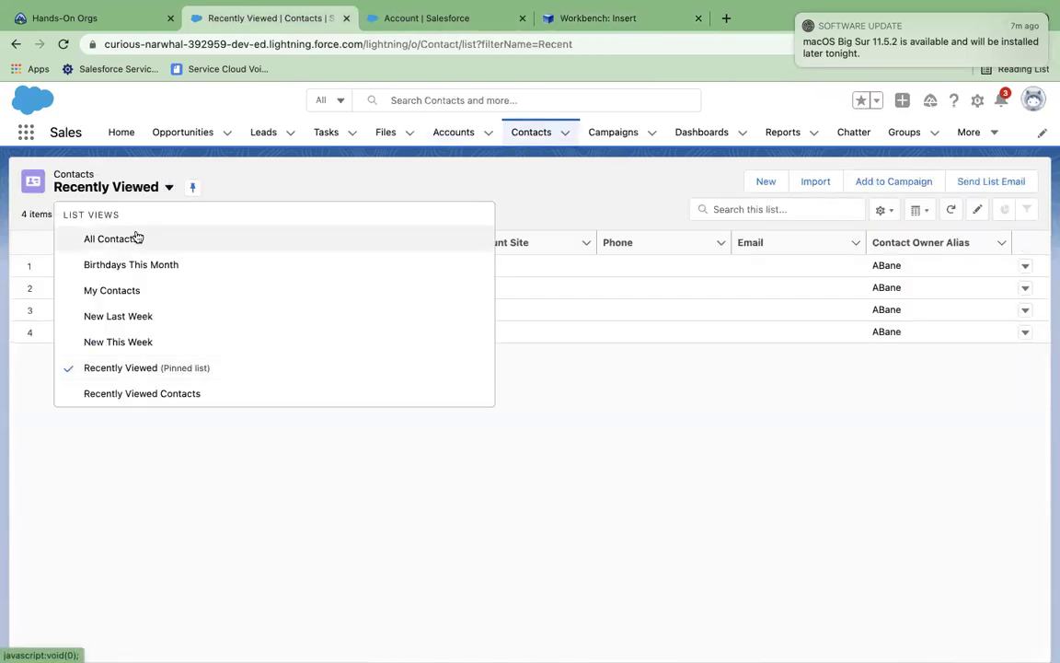
left_click(137, 237)
scroll(287, 350, "down", 2)
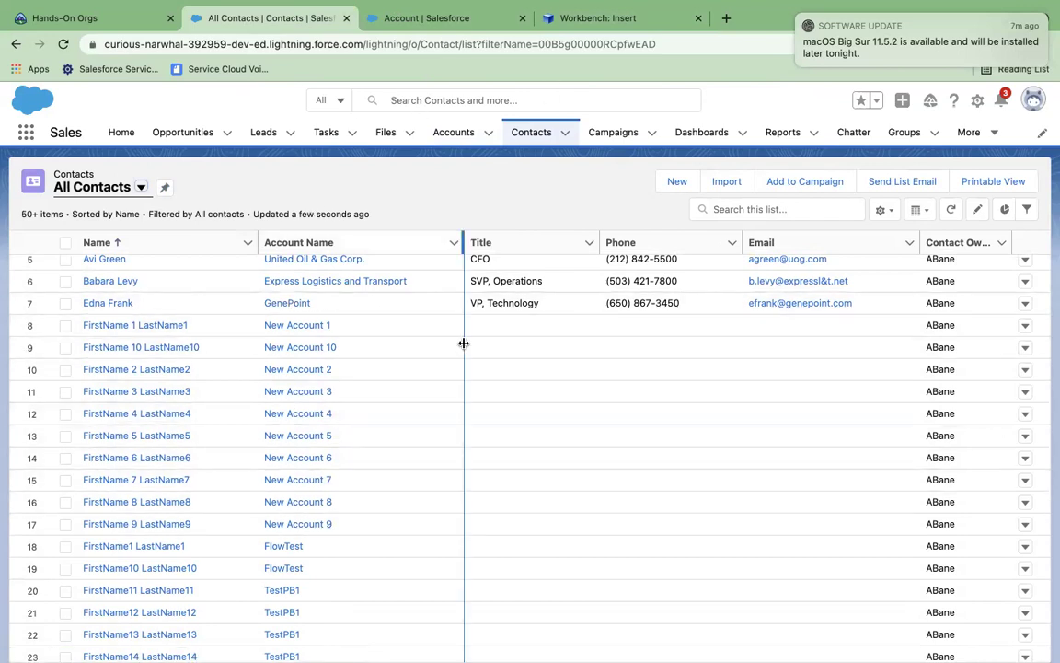
key("super+Tab")
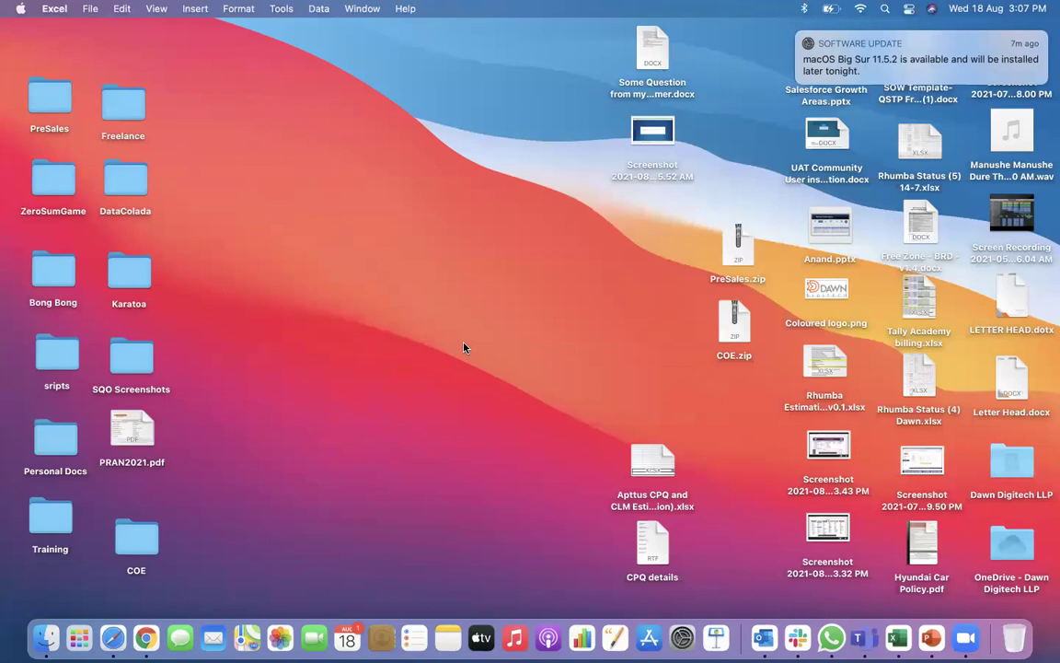
key("super+Tab")
key("super+Tab")
key("super+Tab")
key("super+Tab")
key("super+Tab")
key("super+Tab")
key("super+Tab")
Switch to Salesforce in Chrome, find the Data Import Wizard in Setup and launch it
left_click(147, 637)
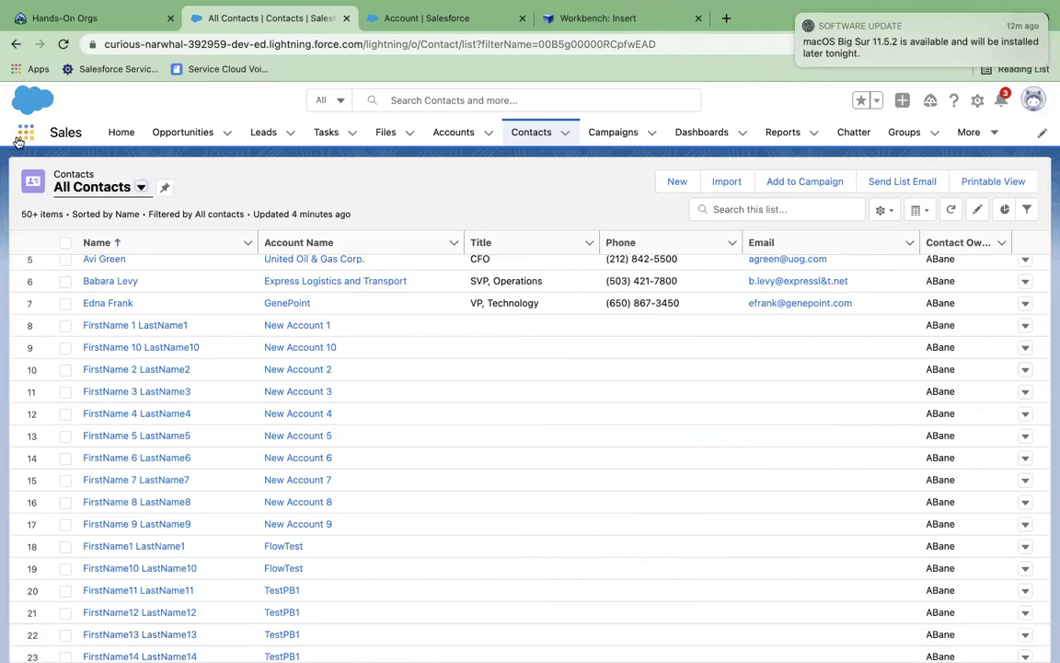
left_click(25, 133)
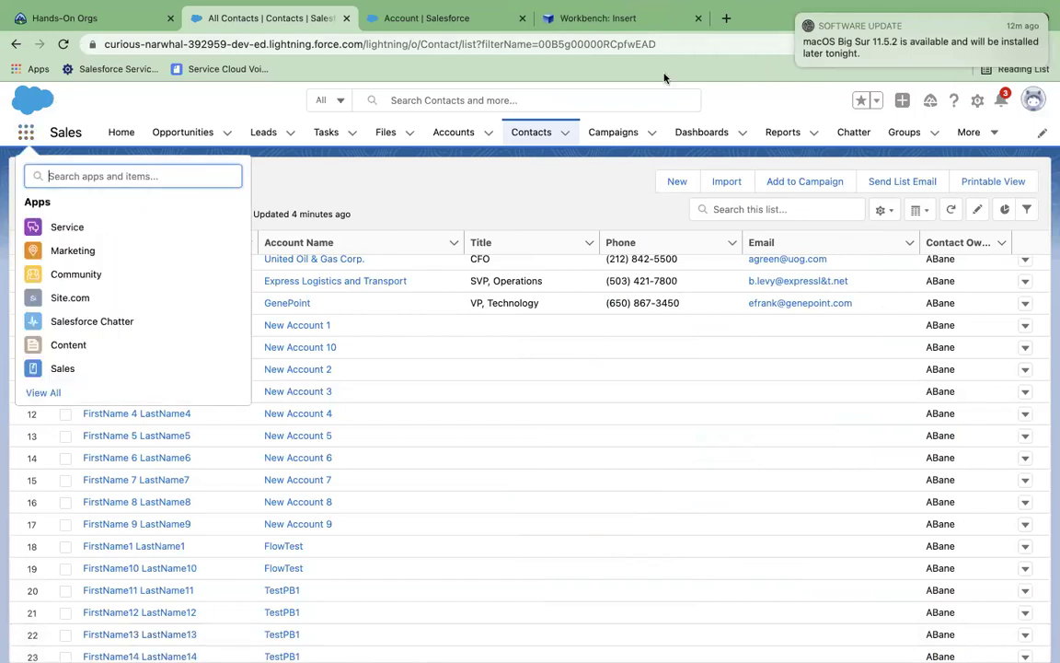
left_click(977, 102)
left_click(911, 140)
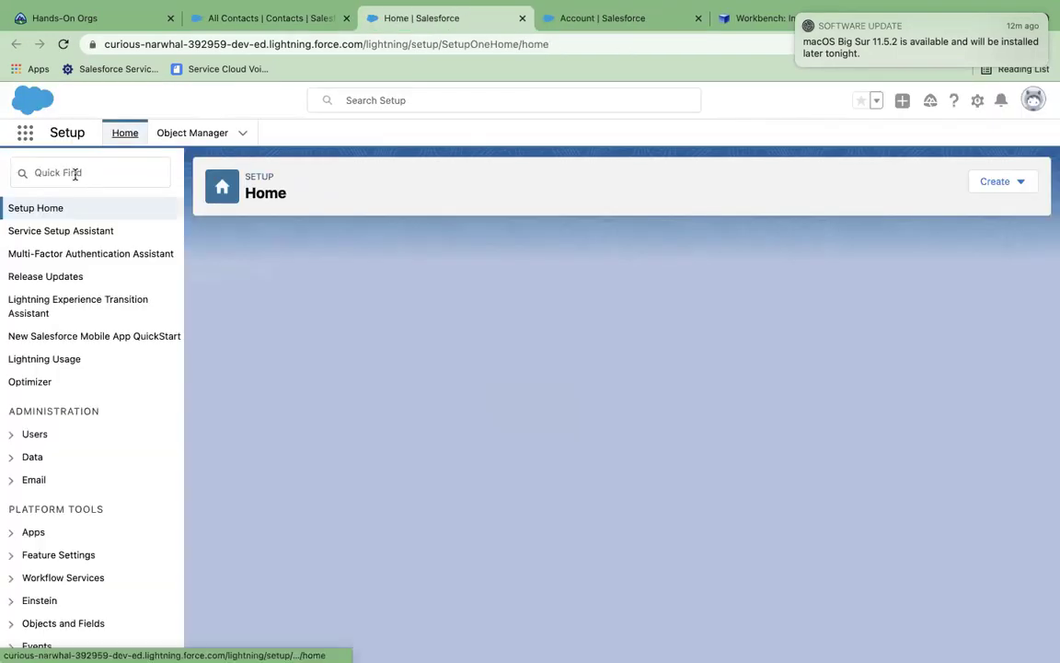
left_click(71, 173)
type("import")
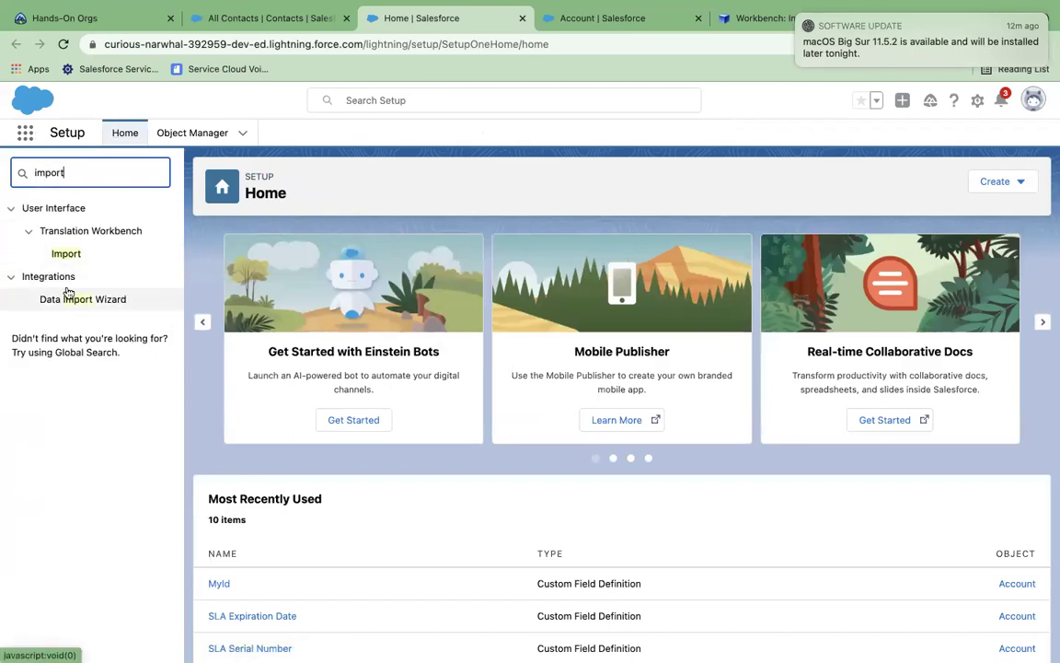
left_click(70, 299)
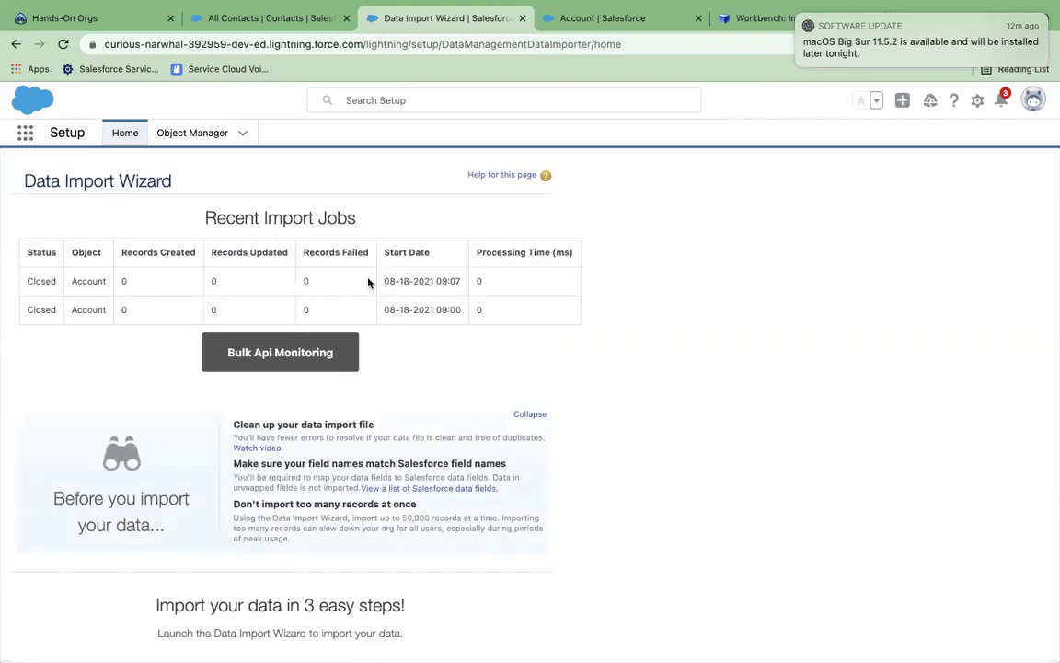
scroll(329, 369, "down", 5)
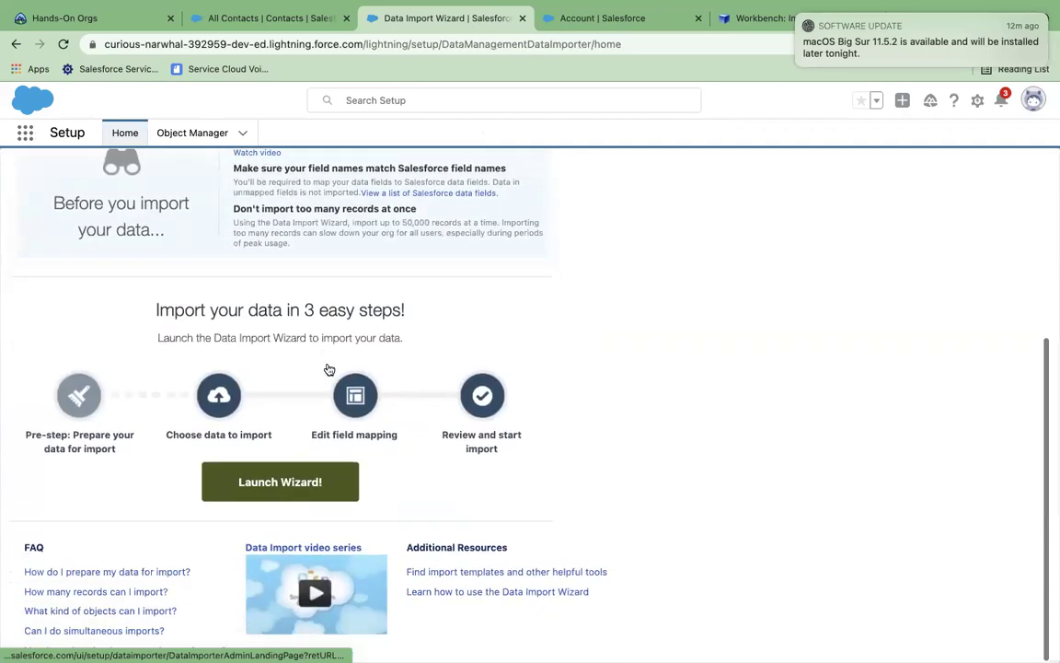
left_click(262, 478)
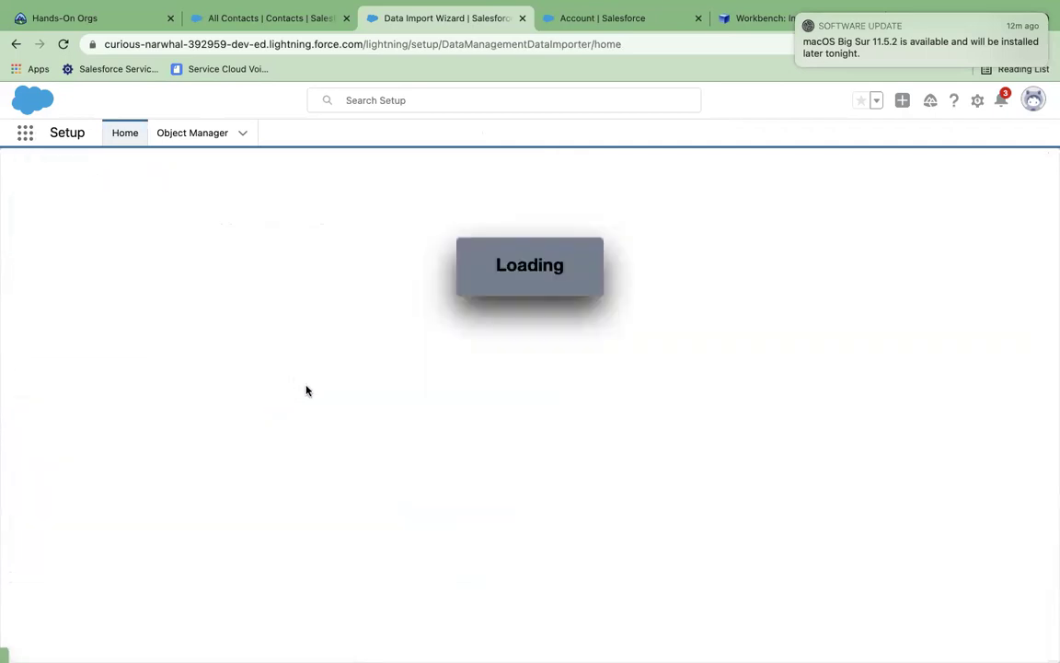
Choose Accounts and Contacts with Add new records, and supply Account New.csv from Downloads as the CSV source
left_click(111, 410)
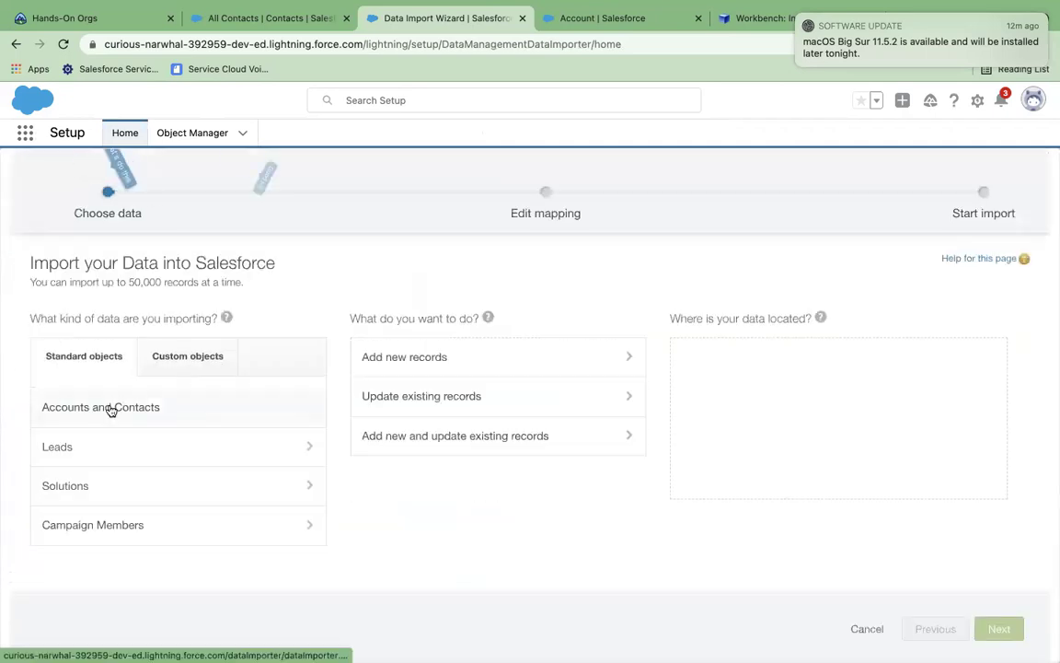
left_click(419, 363)
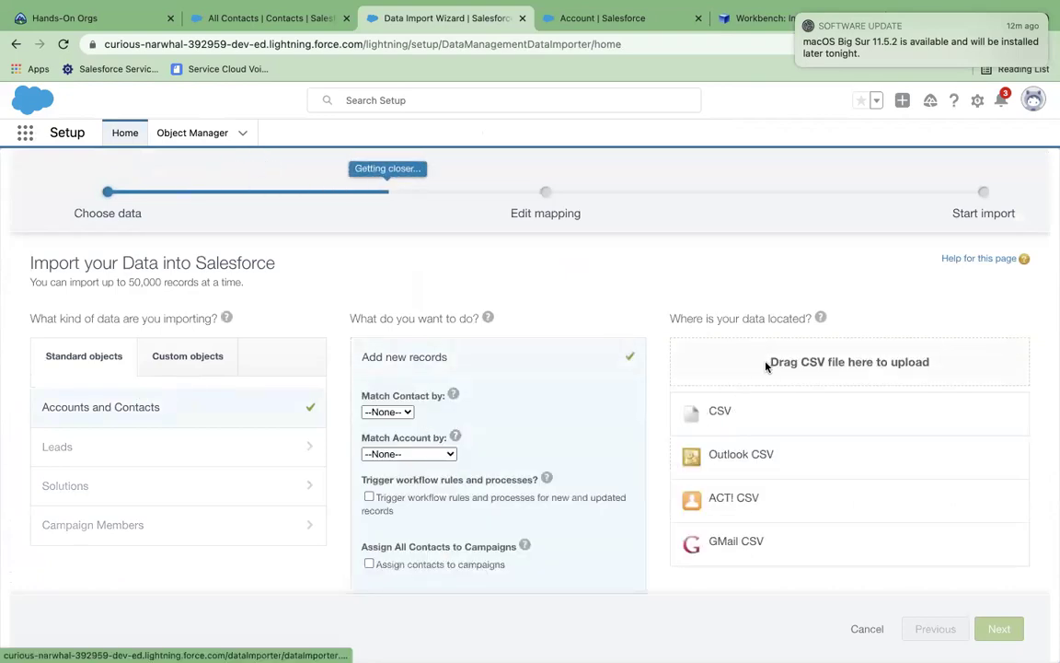
left_click(743, 412)
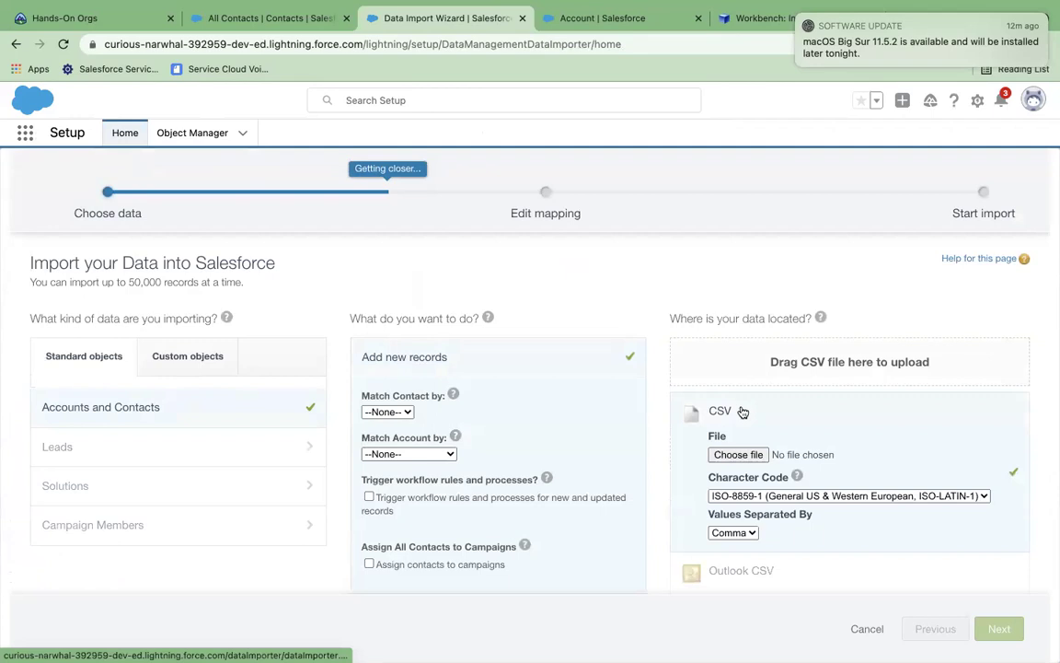
left_click(738, 455)
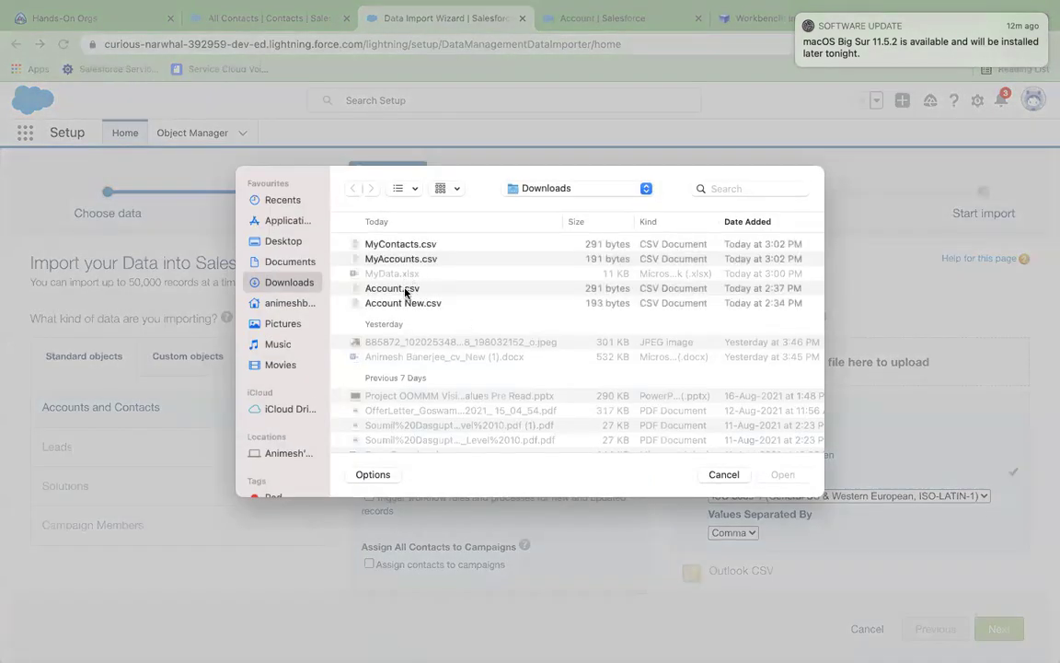
left_click(414, 303)
left_click(782, 474)
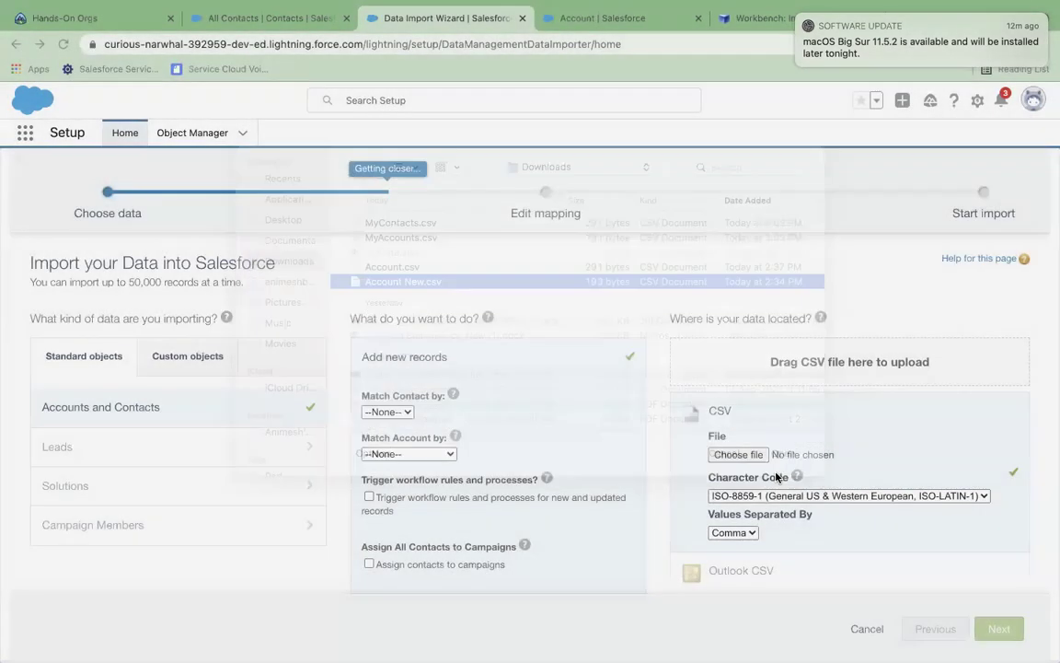
left_click(1003, 629)
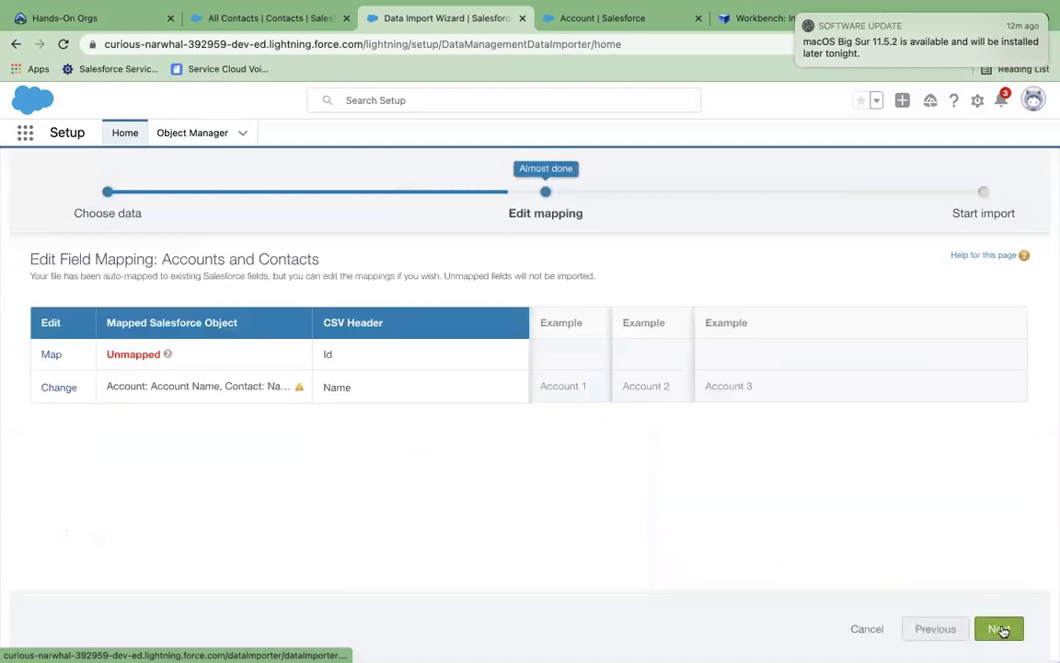
Map the CSV's Name column only to Account: Account Name, removing Contact: Name, and start the import
left_click(52, 356)
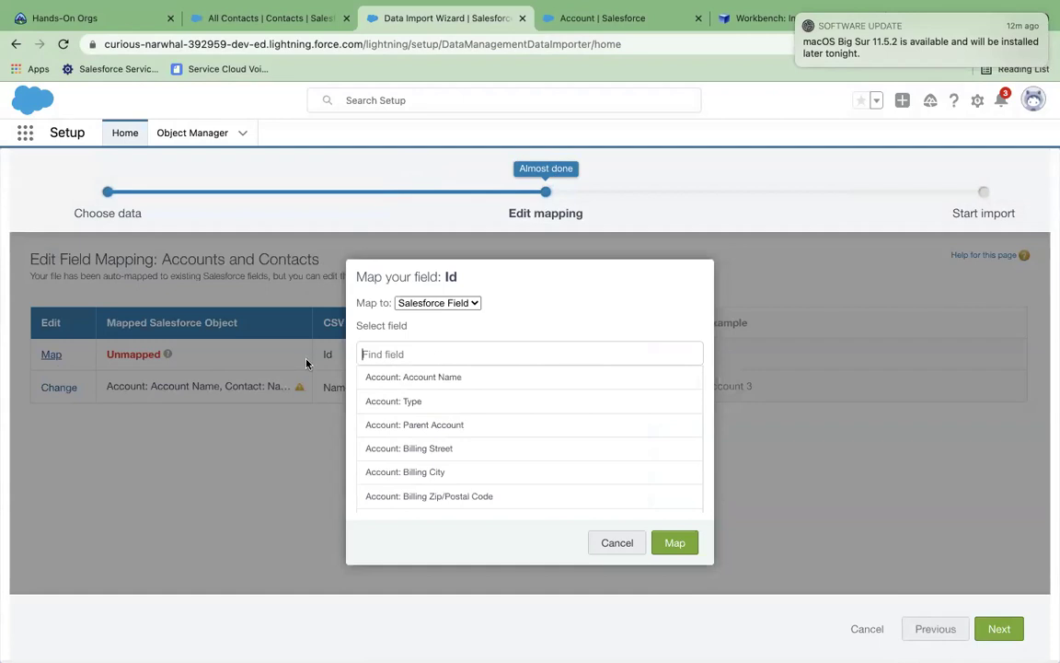
left_click(620, 545)
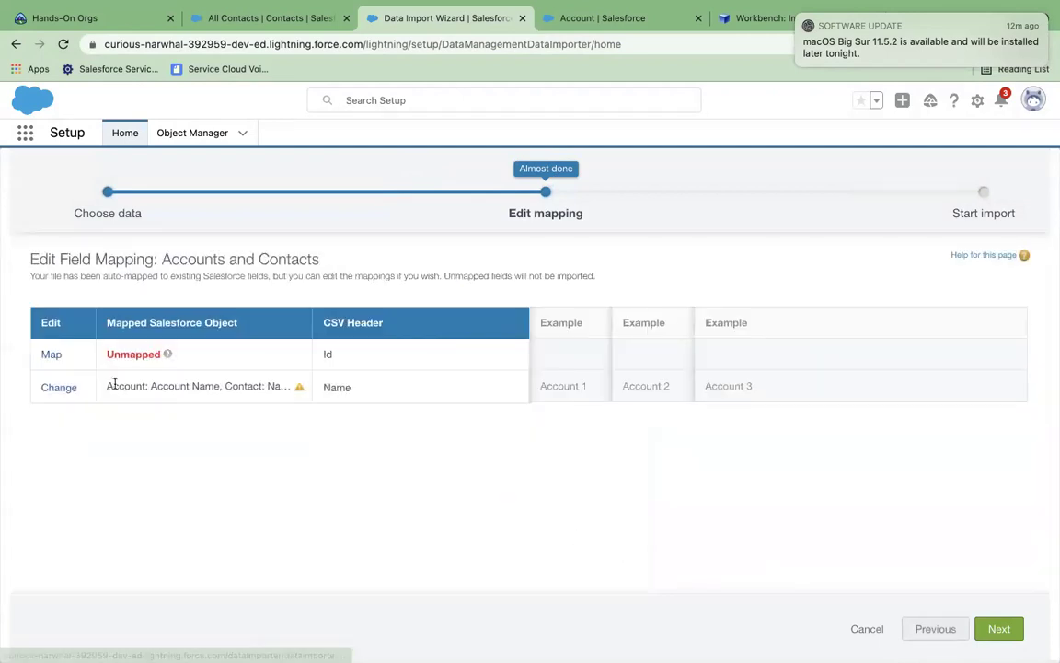
left_click(59, 389)
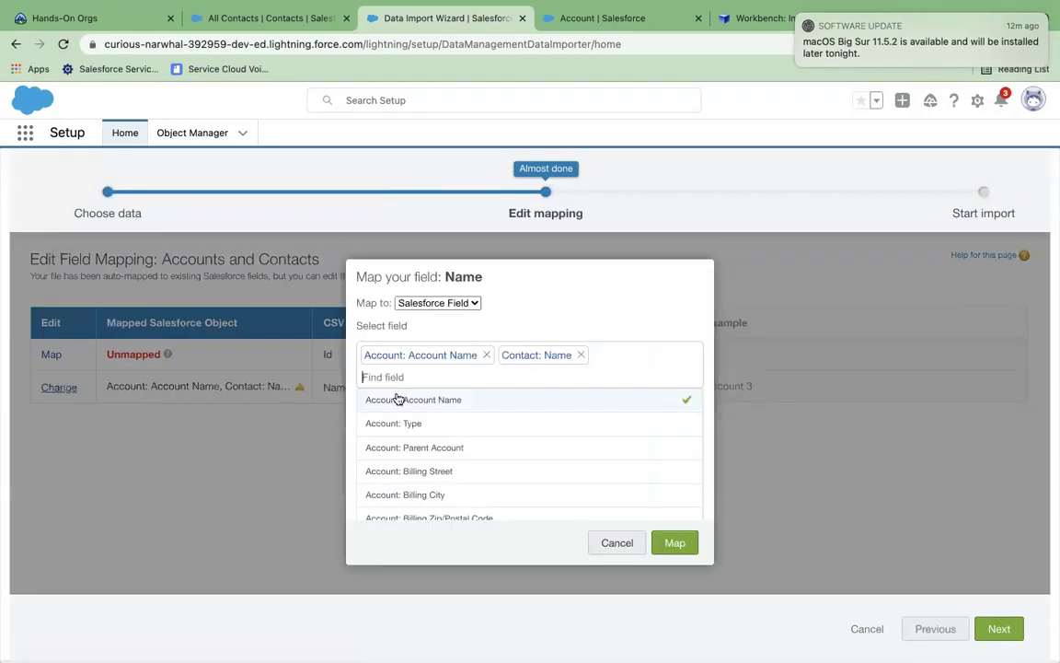
left_click(581, 355)
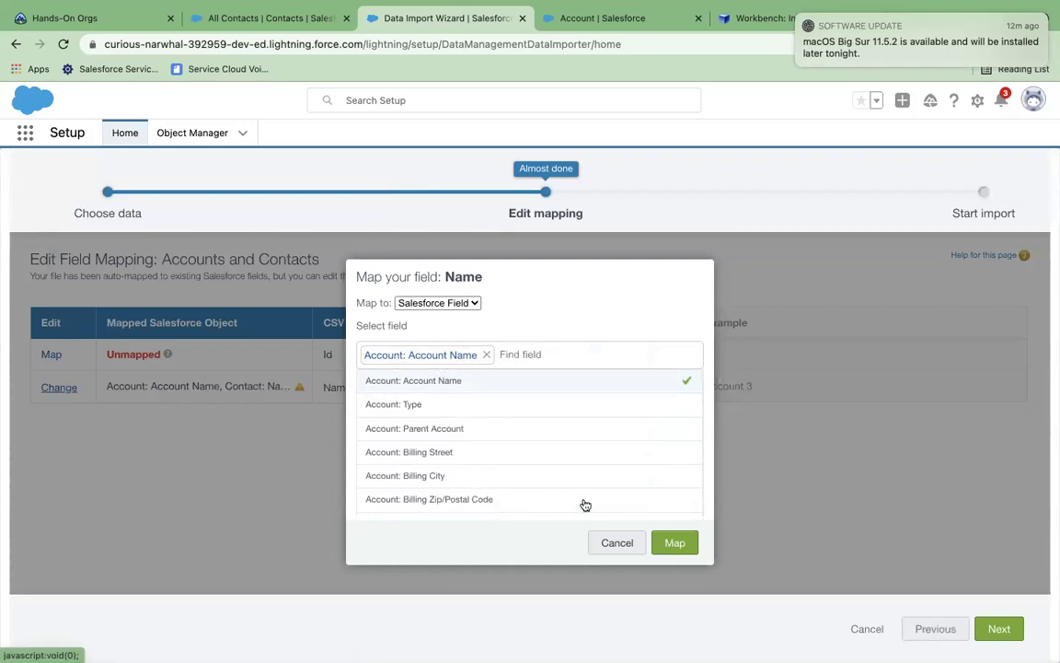
left_click(673, 543)
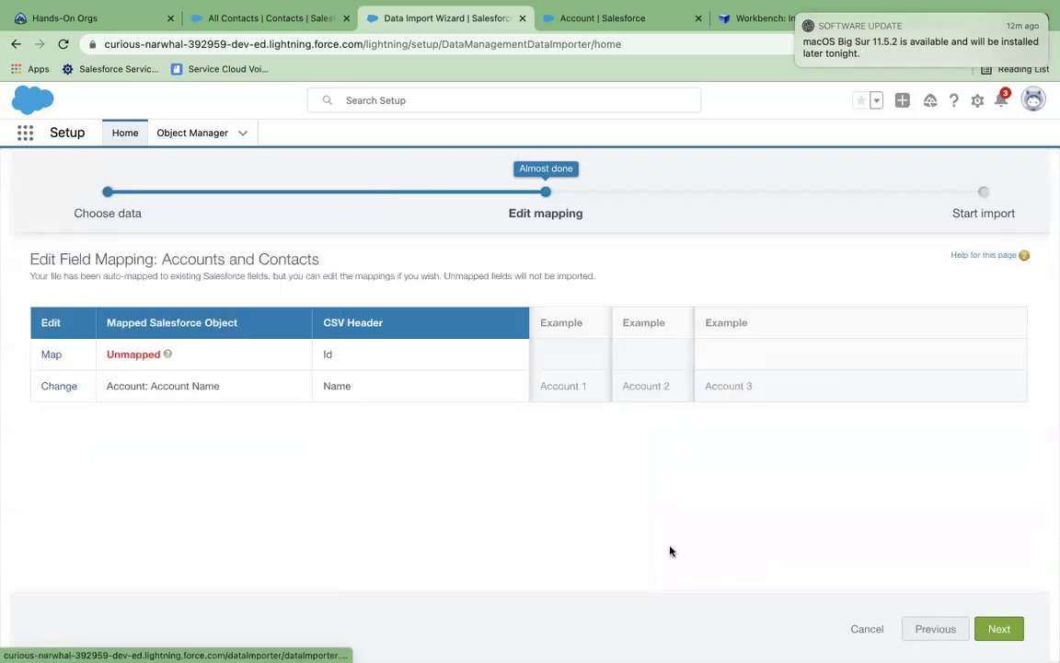
left_click(999, 628)
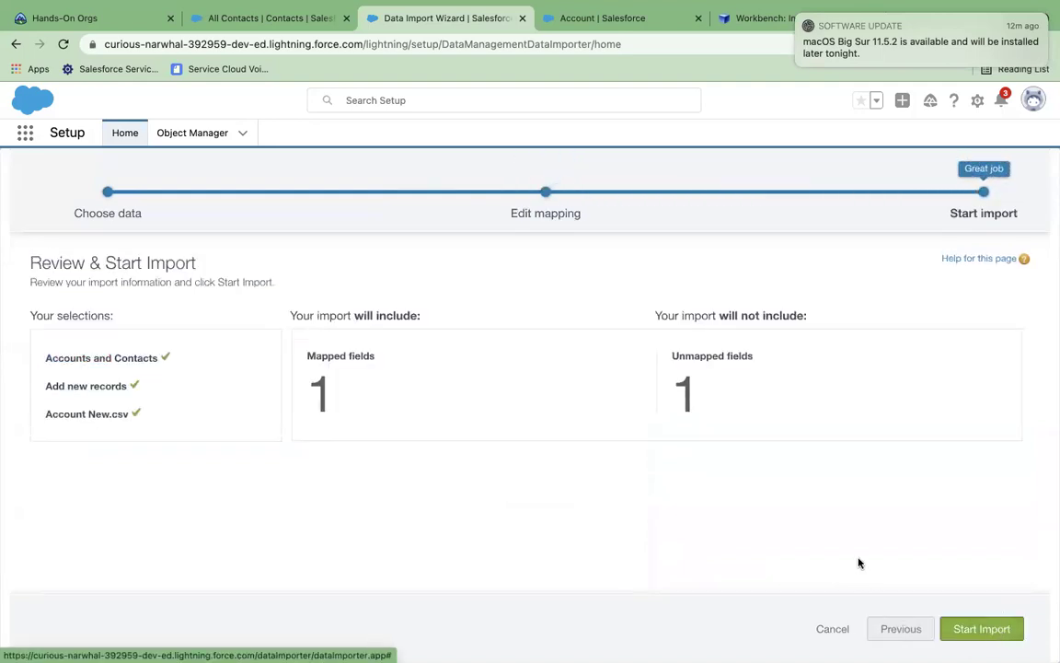
left_click(968, 631)
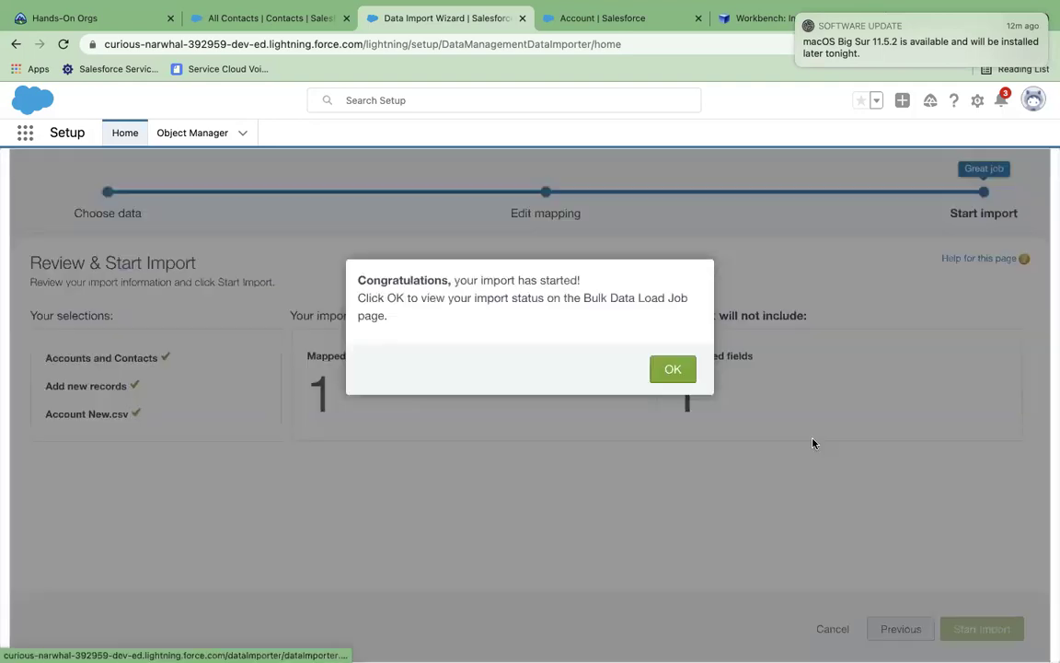
View the import's bulk data load job, download the batch result and examine result.csv before closing it
left_click(672, 373)
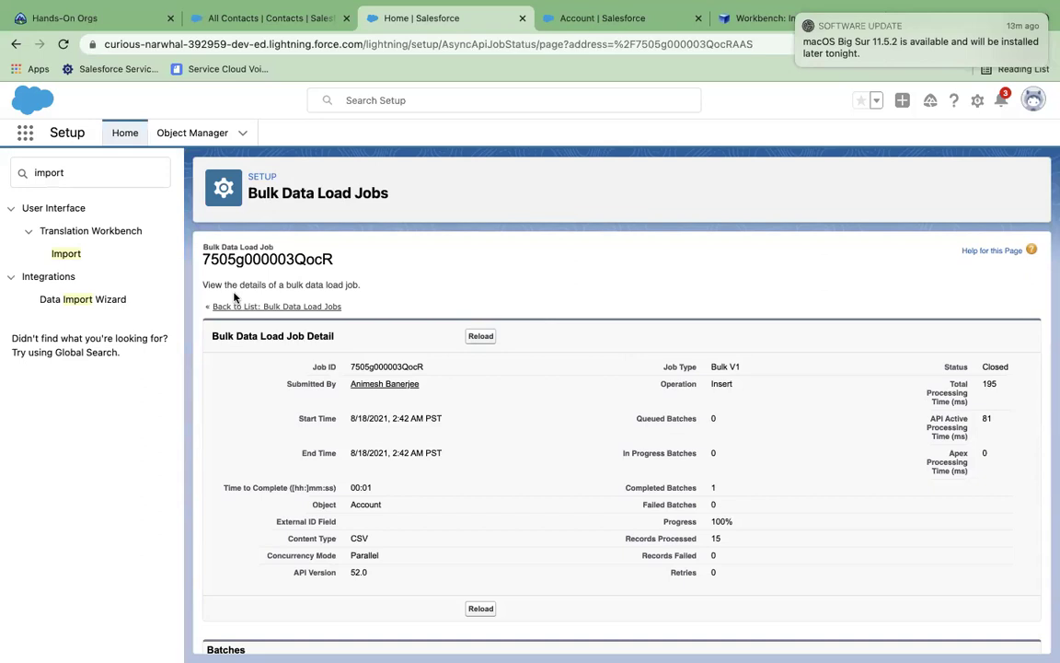
scroll(457, 460, "down", 2)
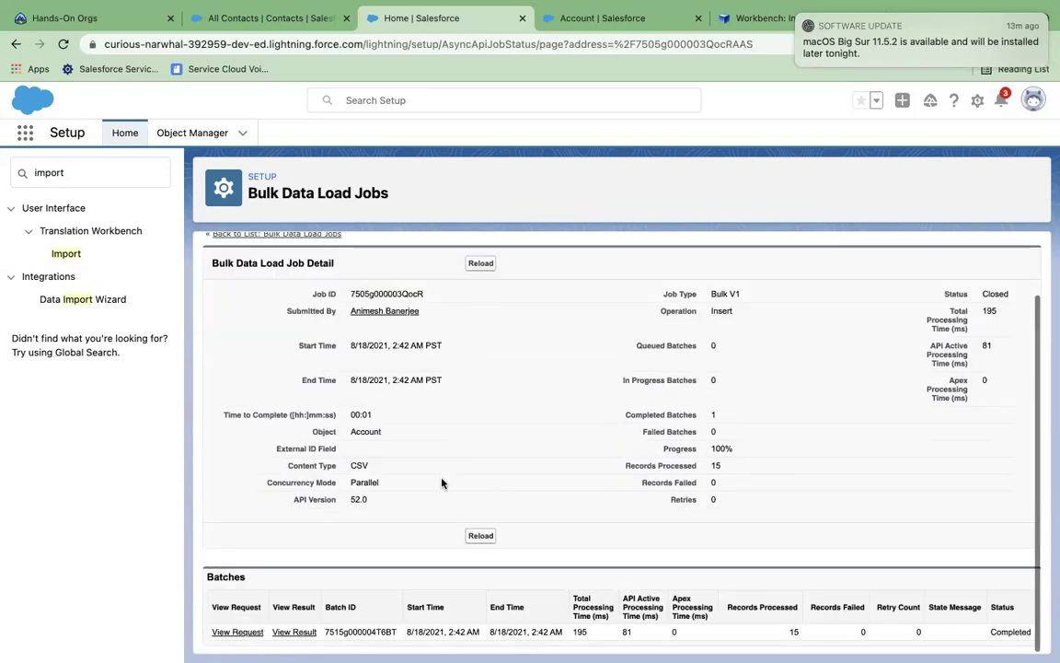
left_click(296, 633)
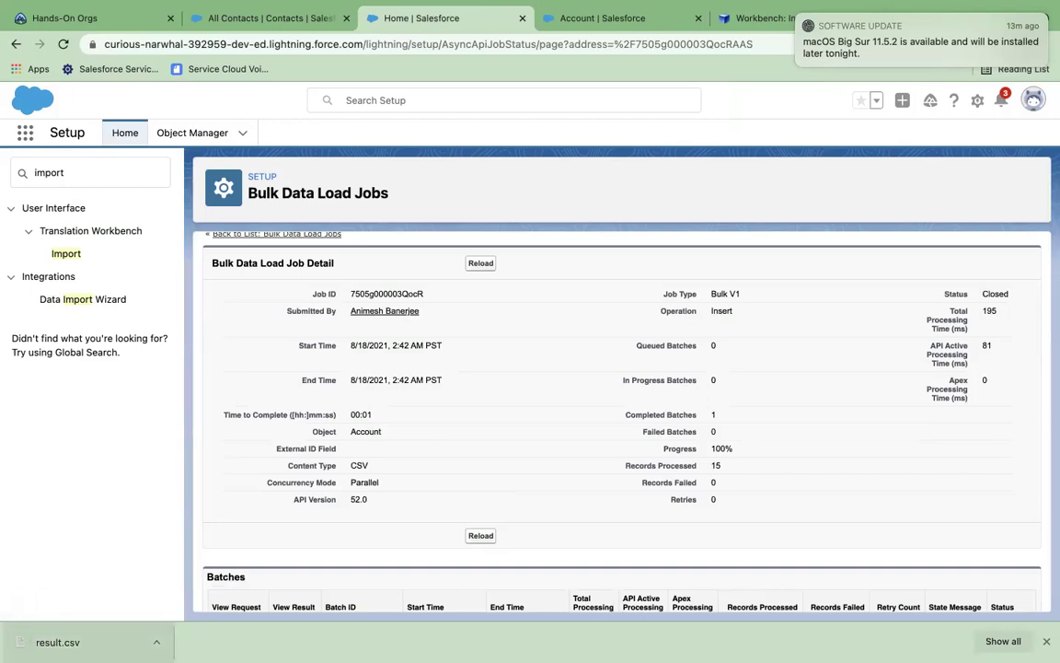
scroll(368, 560, "down", 1)
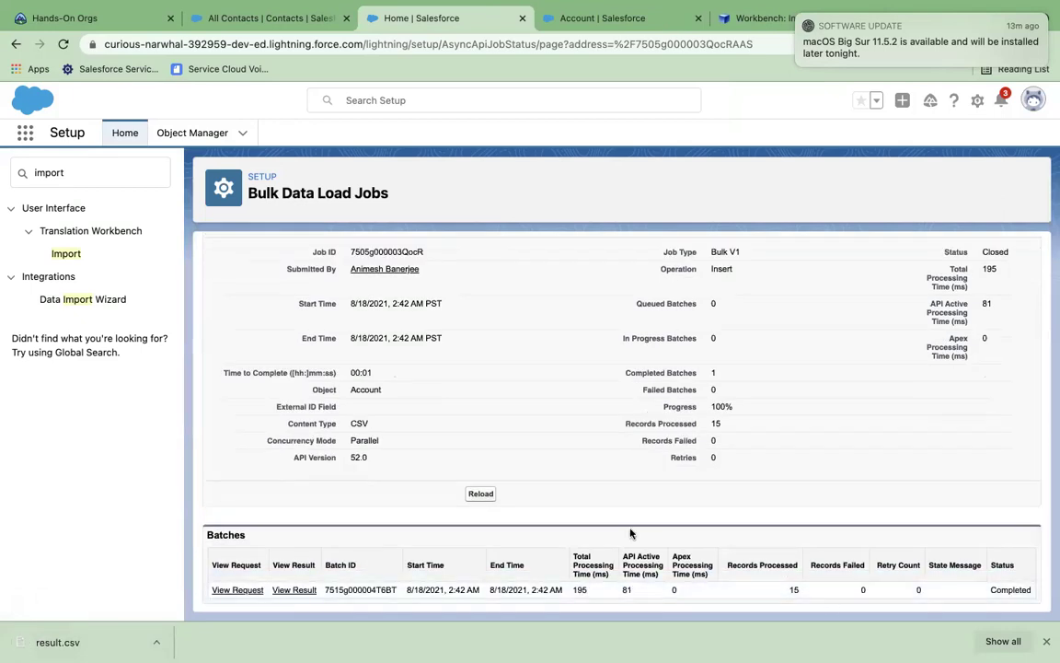
left_click(58, 642)
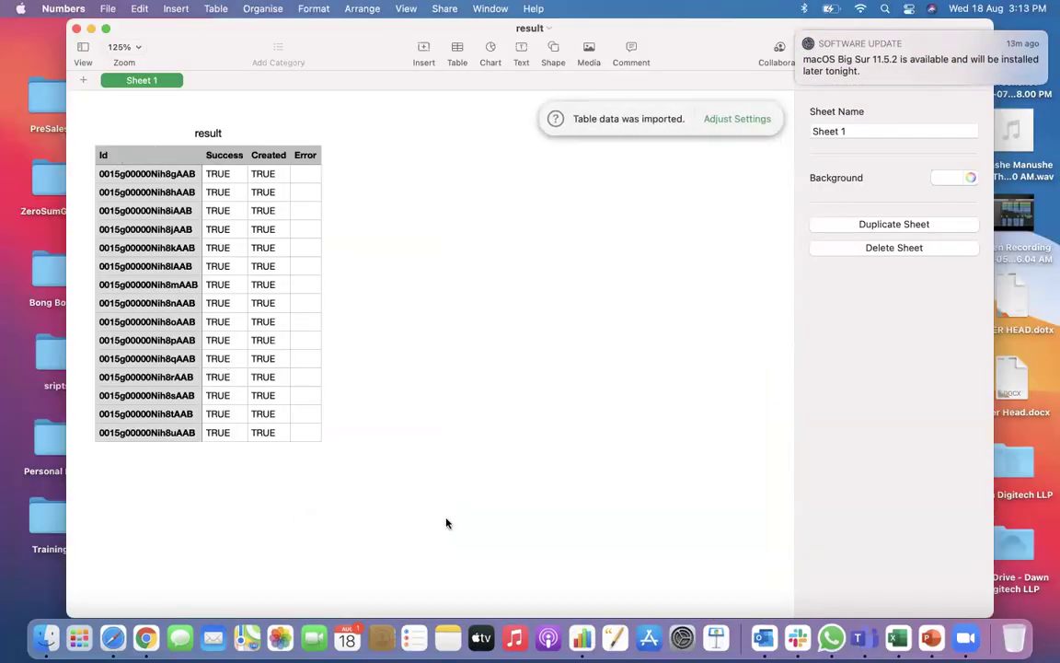
left_click(77, 28)
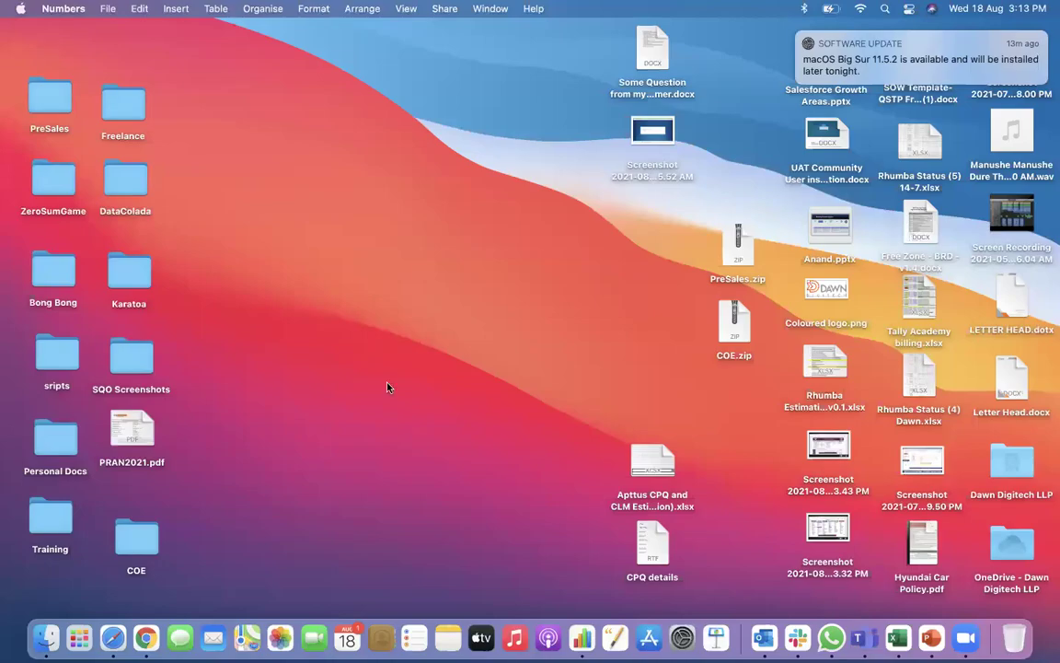
Switch back to Chrome and find the Data Loader page in Setup to view its download options
left_click(146, 638)
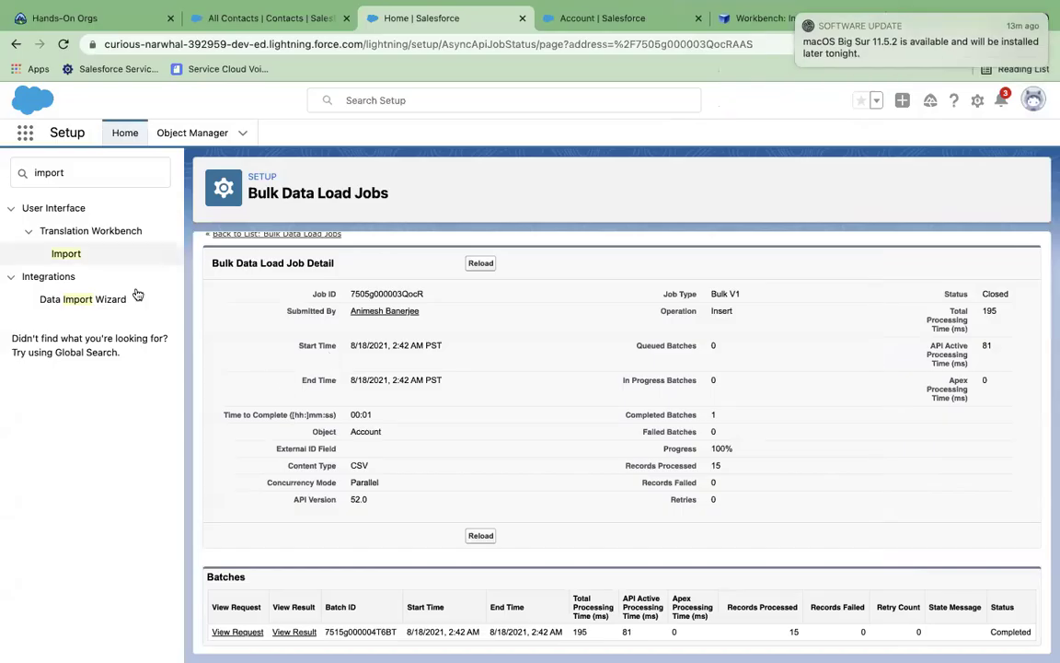
left_click(19, 172)
key("super+a")
type("data lo")
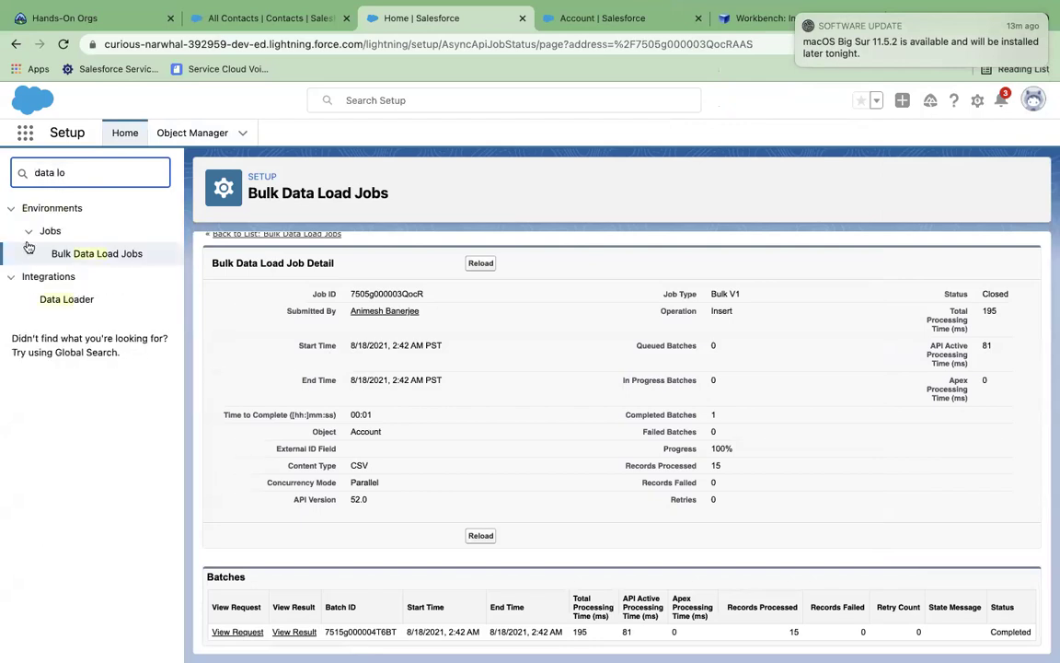
left_click(76, 301)
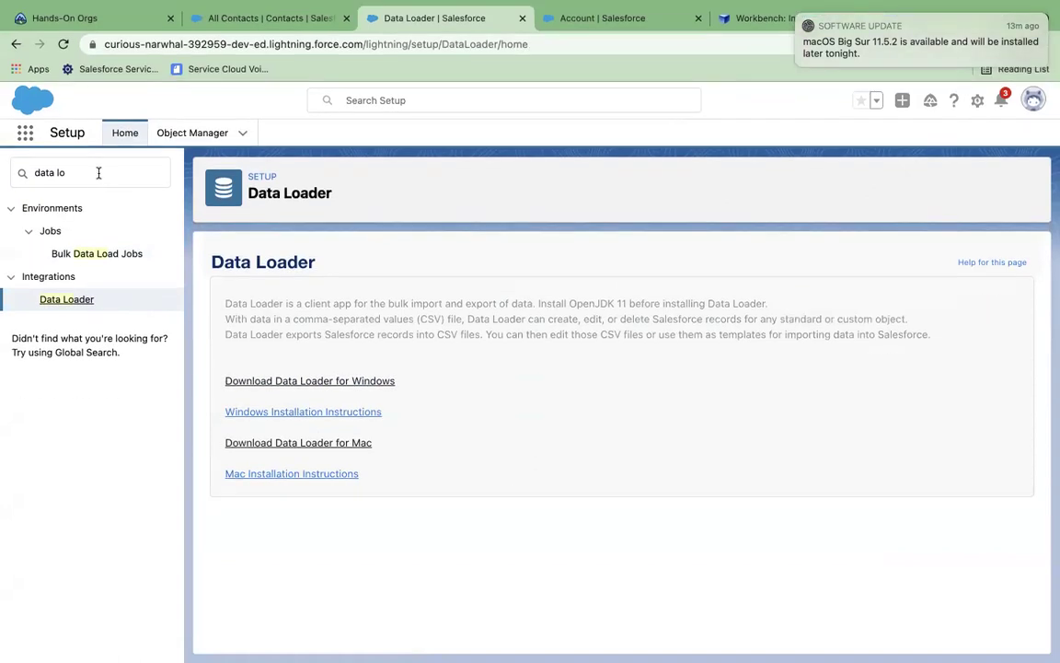
Open a blank New User form from the Users page in Setup and examine its fields and settings
left_click(95, 172)
type("user")
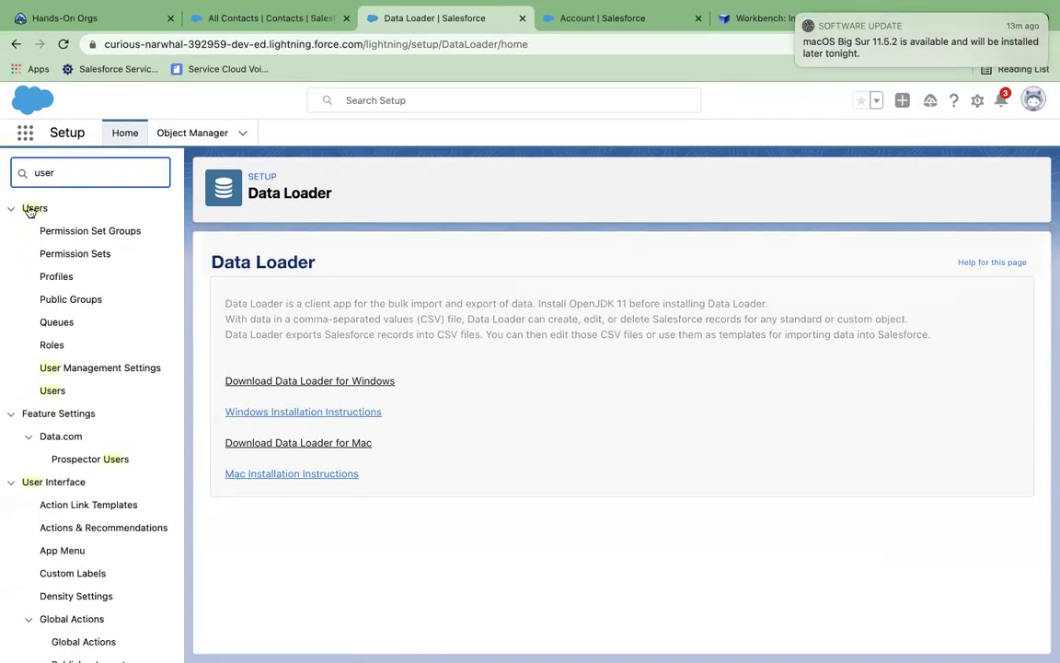
left_click(55, 390)
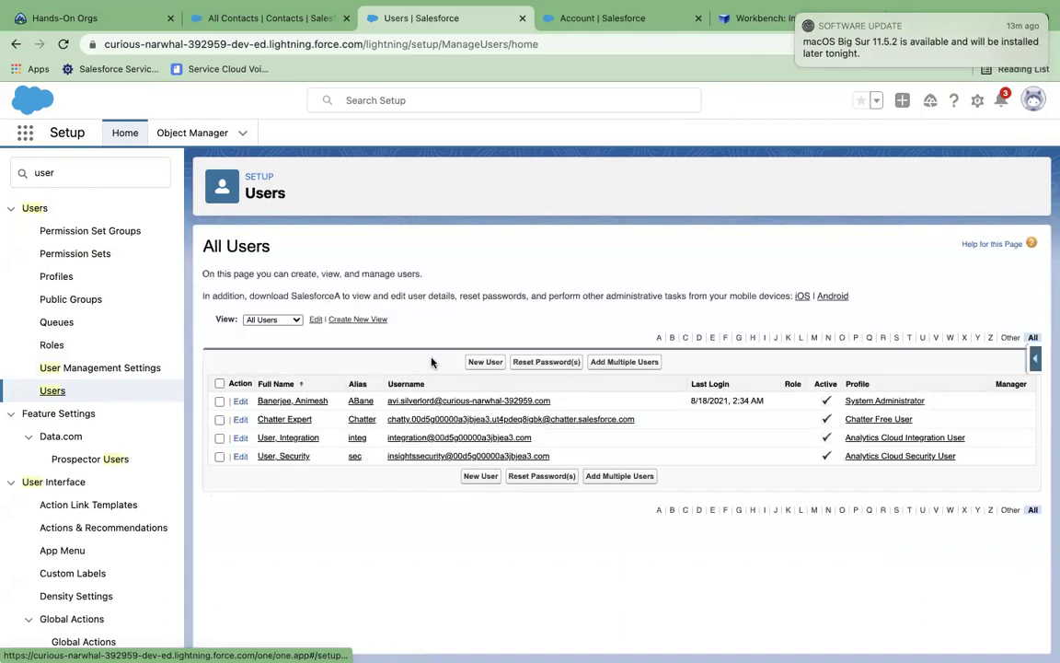
left_click(479, 361)
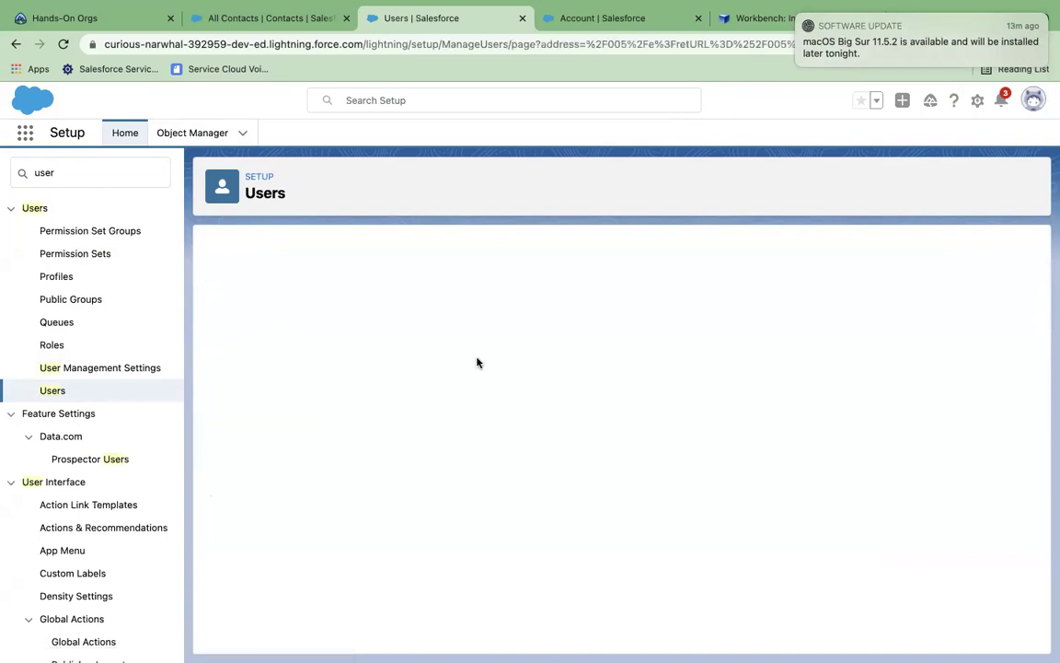
left_click(419, 384)
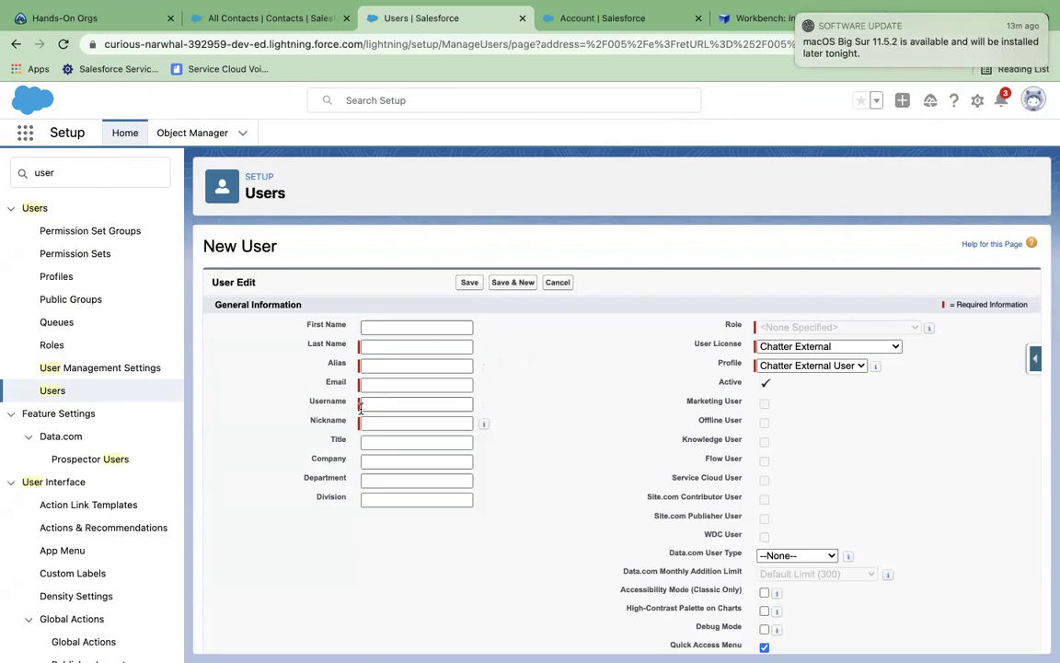
left_click(368, 404)
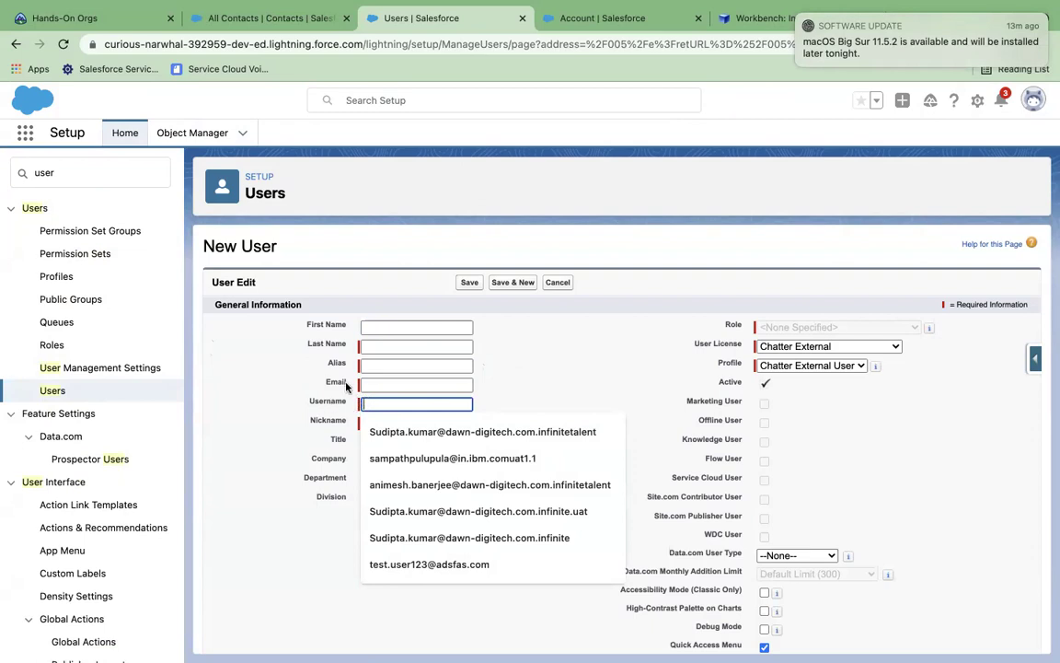
scroll(433, 553, "down", 10)
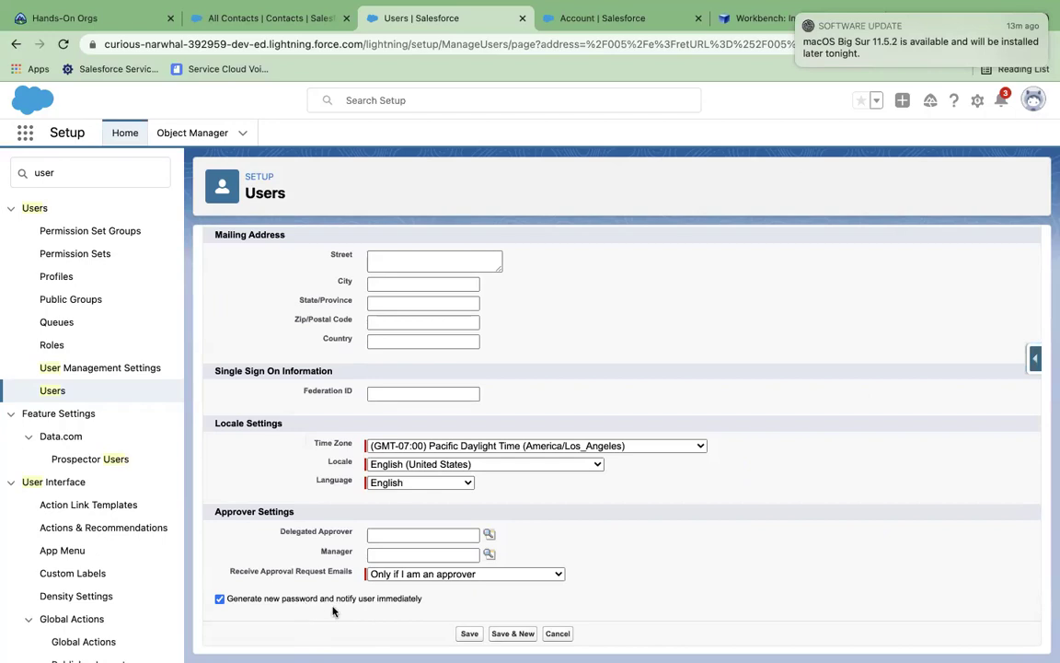
Set the new user's license to Salesforce and profile to System Administrator, and review the required fields and remaining form sections
scroll(333, 610, "up", 10)
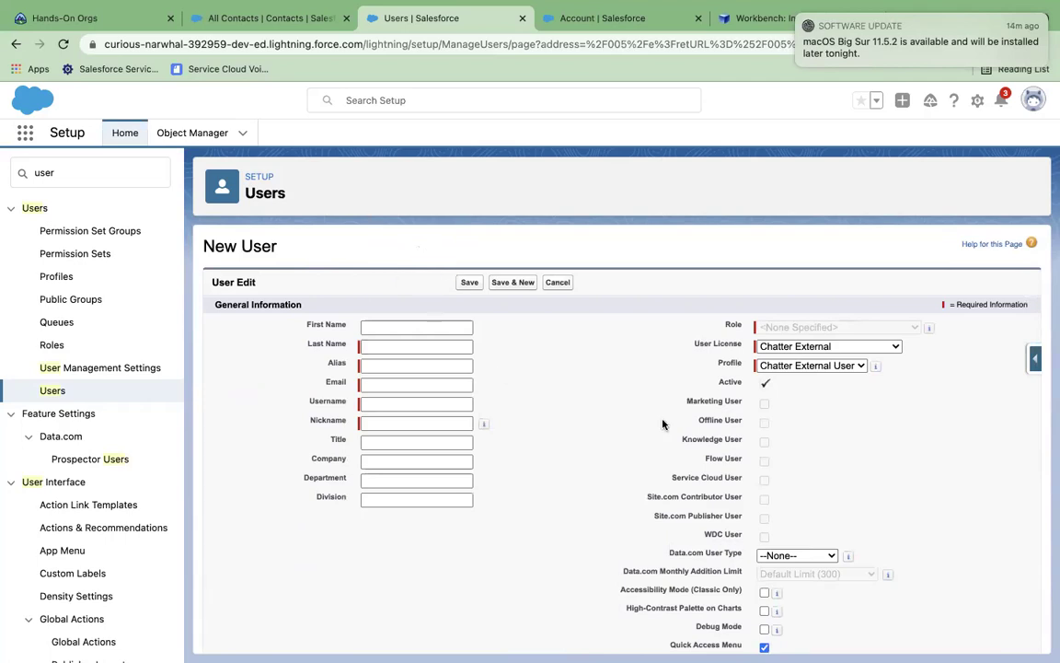
left_click(797, 347)
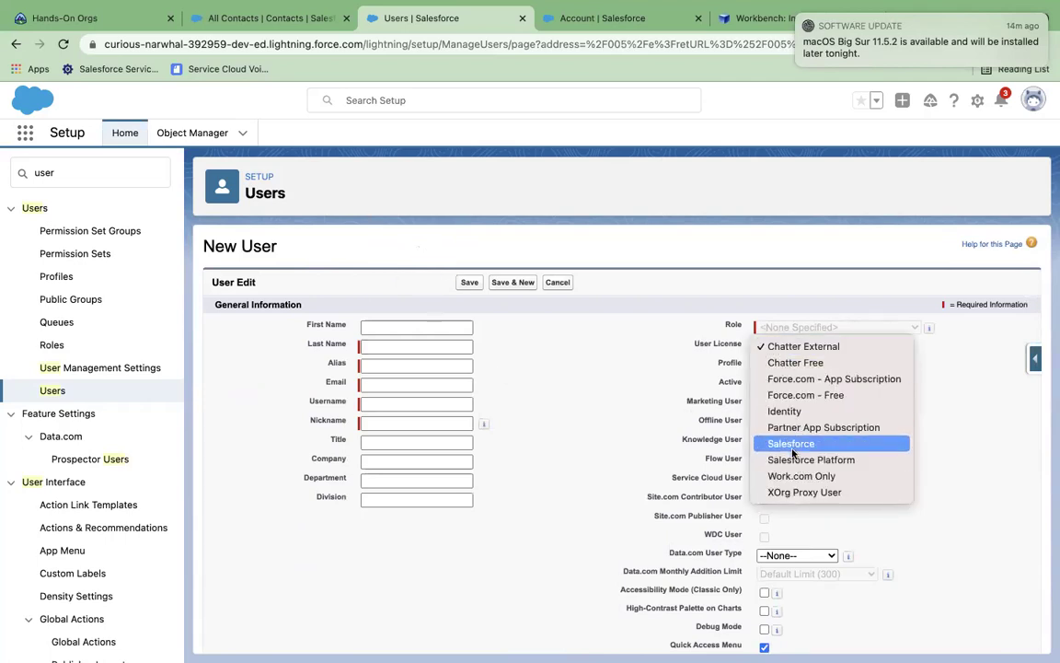
left_click(791, 443)
left_click(773, 366)
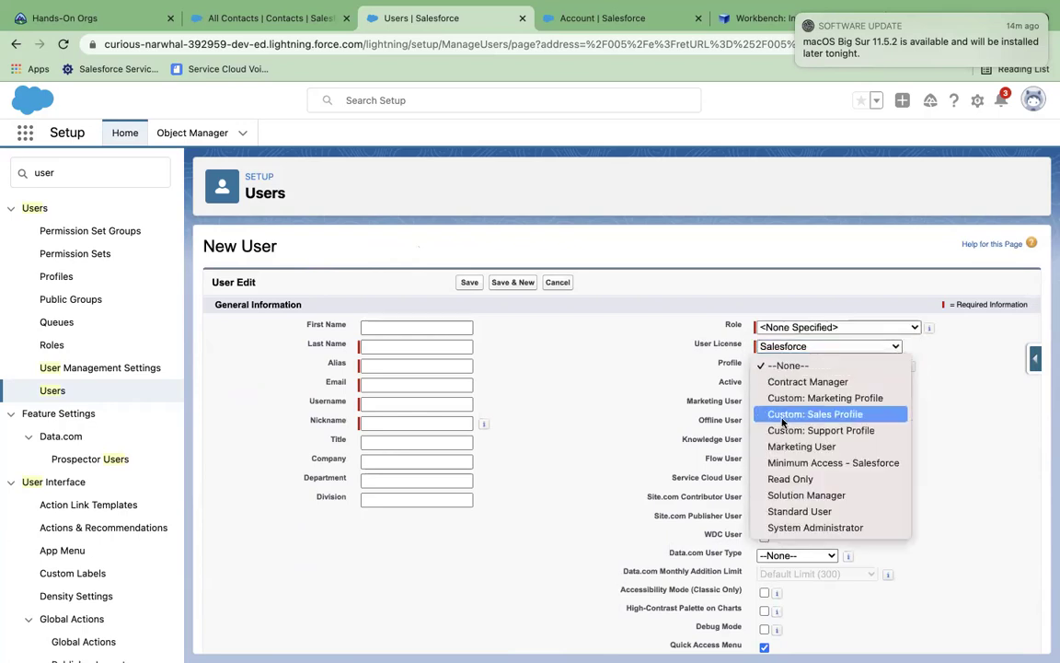
left_click(804, 526)
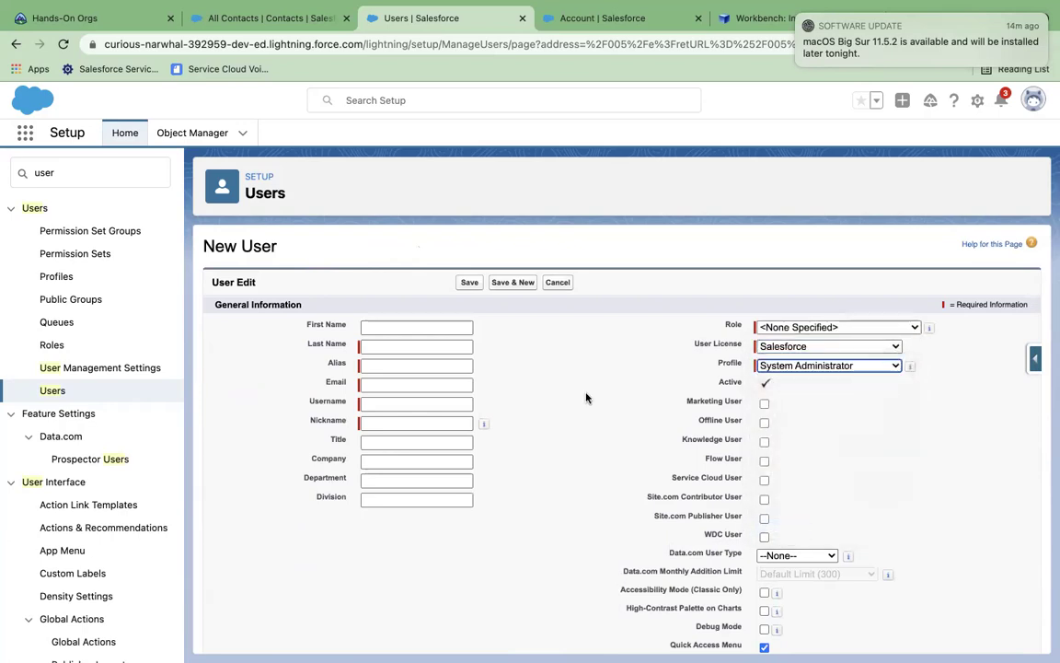
left_click(369, 364)
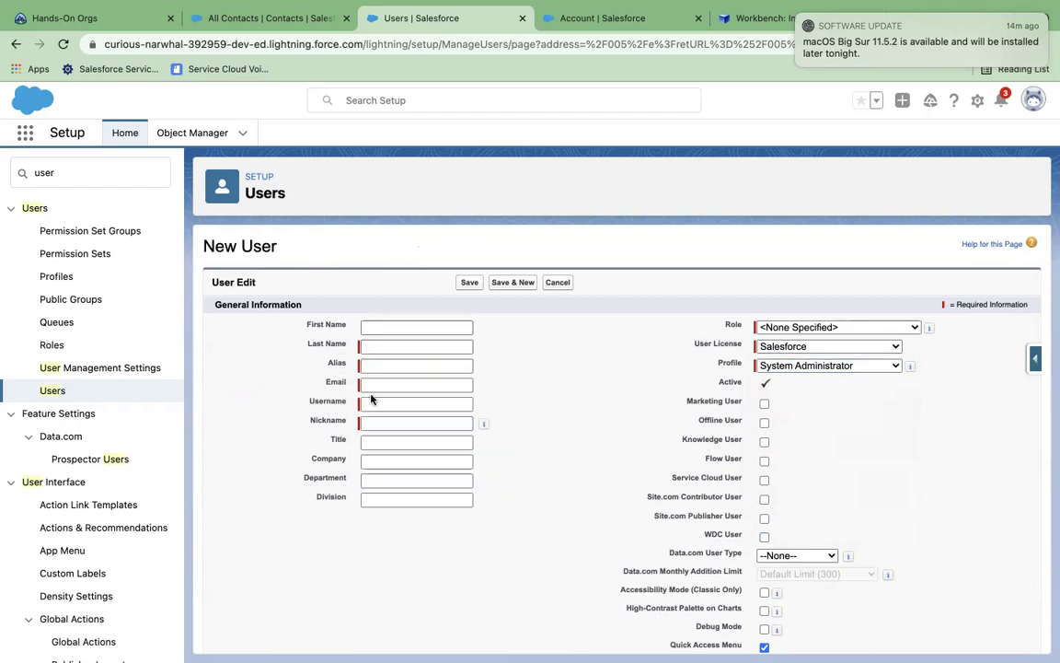
left_click(369, 402)
scroll(484, 460, "down", 10)
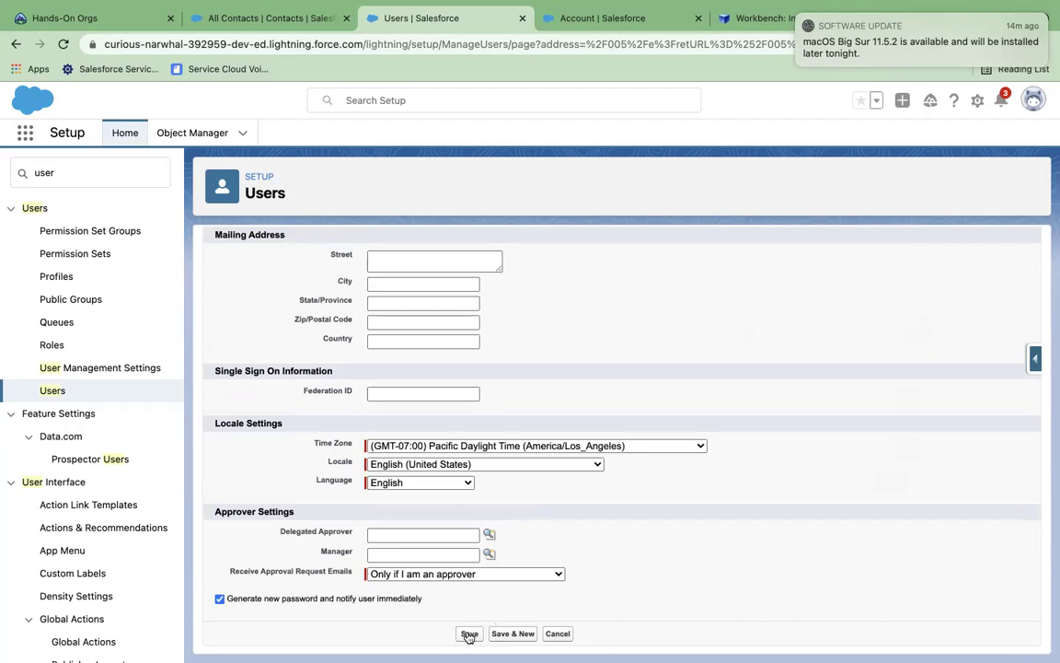
scroll(685, 533, "up", 10)
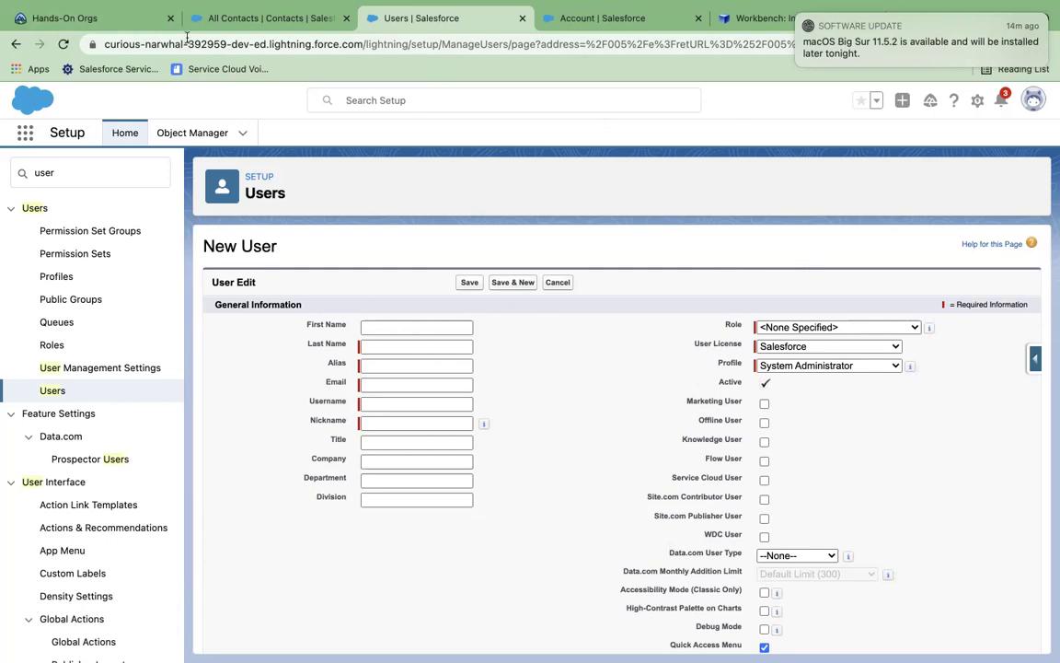
Close the Account fields, Users setup and Workbench pages, keeping the All Contacts list open
left_click(221, 18)
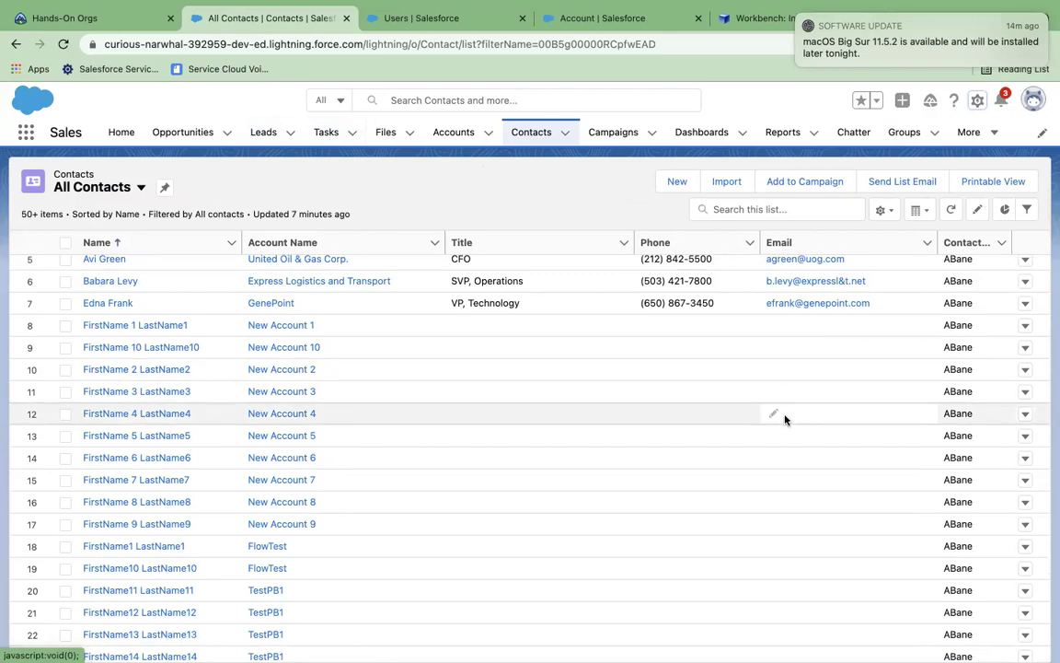
left_click(677, 28)
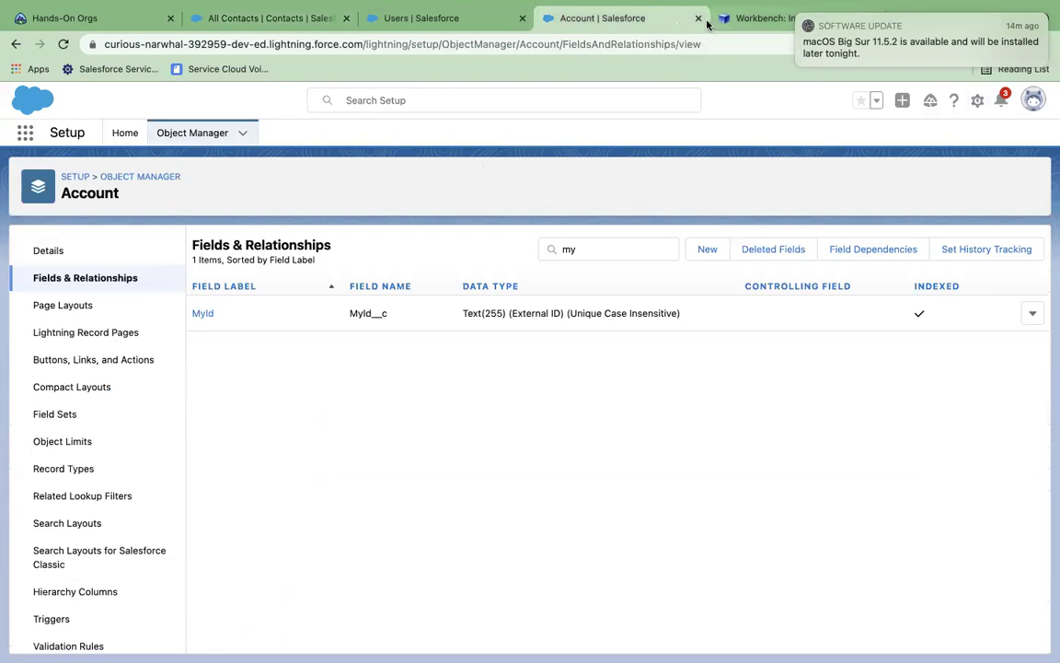
left_click(698, 19)
left_click(477, 26)
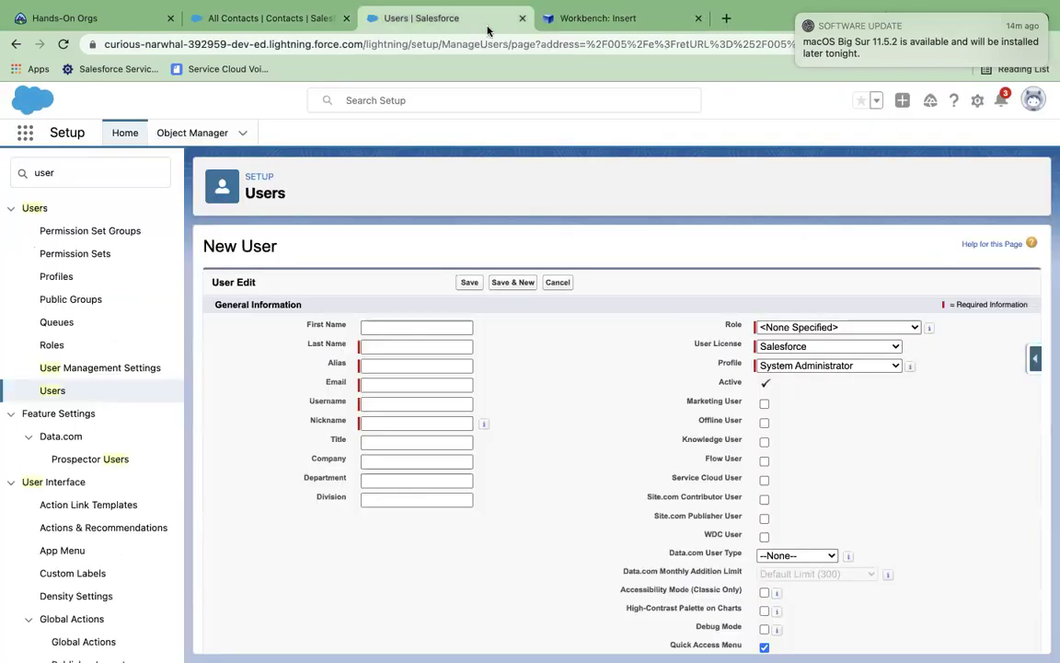
key("super+w")
left_click(311, 16)
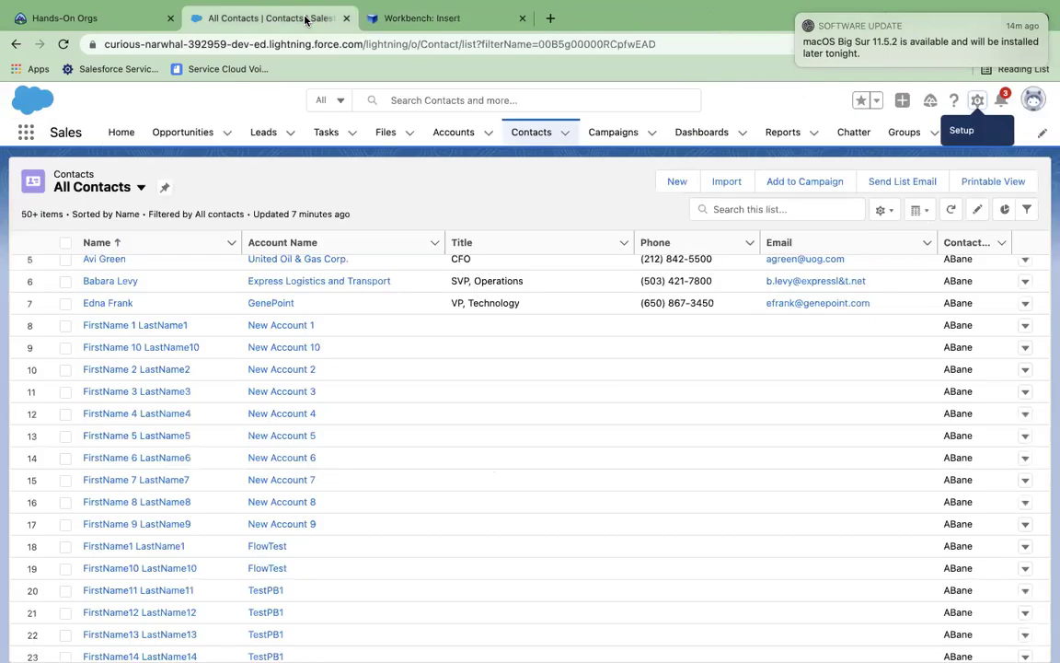
left_click(425, 18)
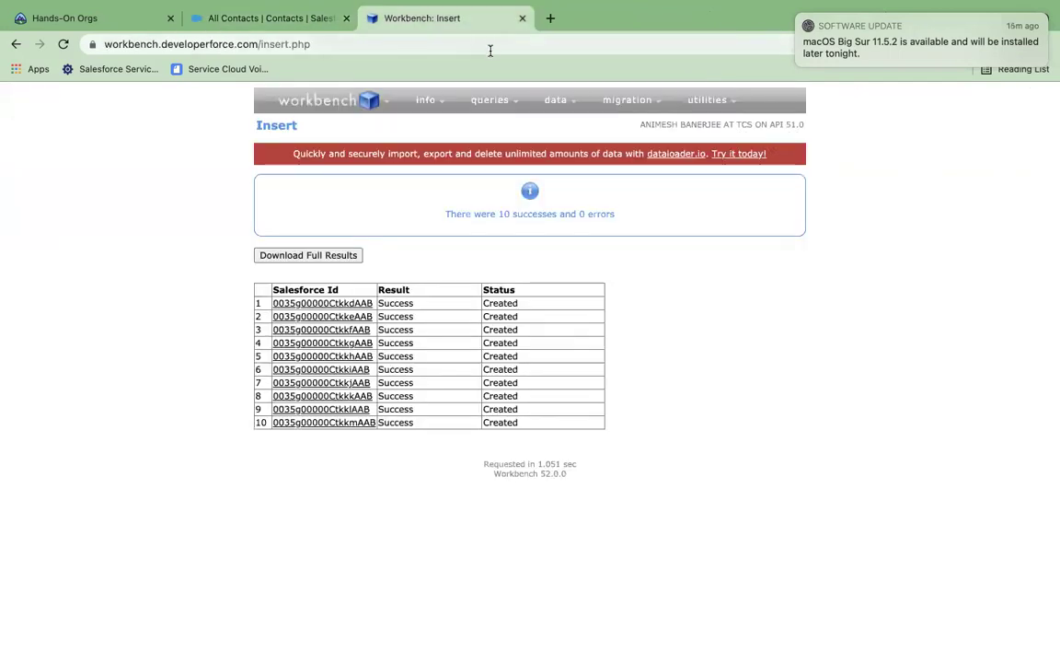
left_click(521, 18)
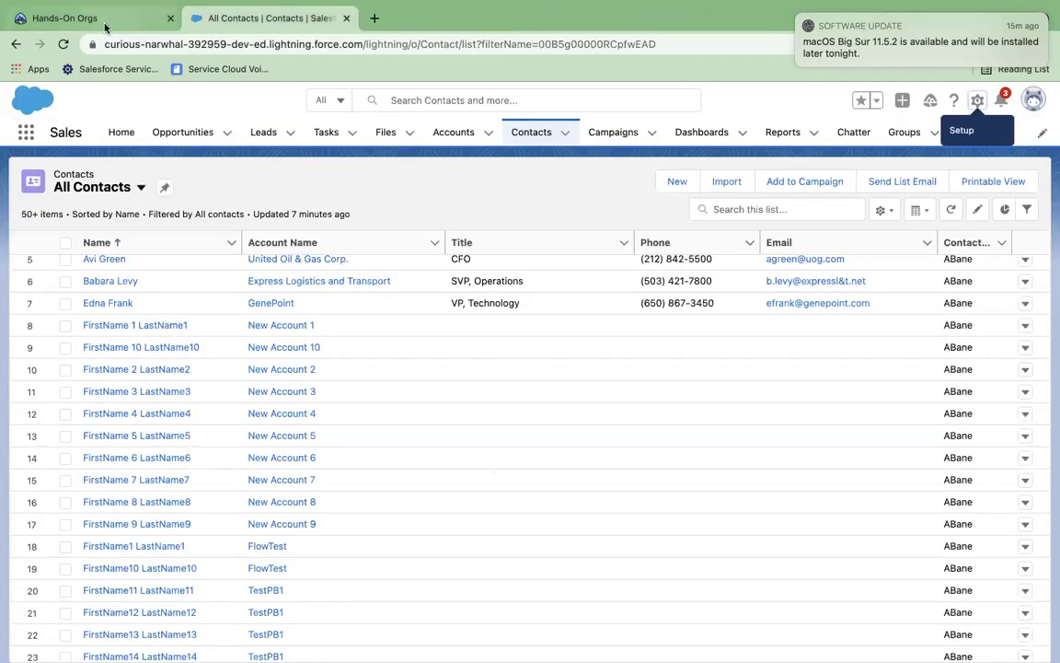
View the Salesforce notifications from the All Contacts page and dismiss the list
left_click(192, 31)
left_click(212, 31)
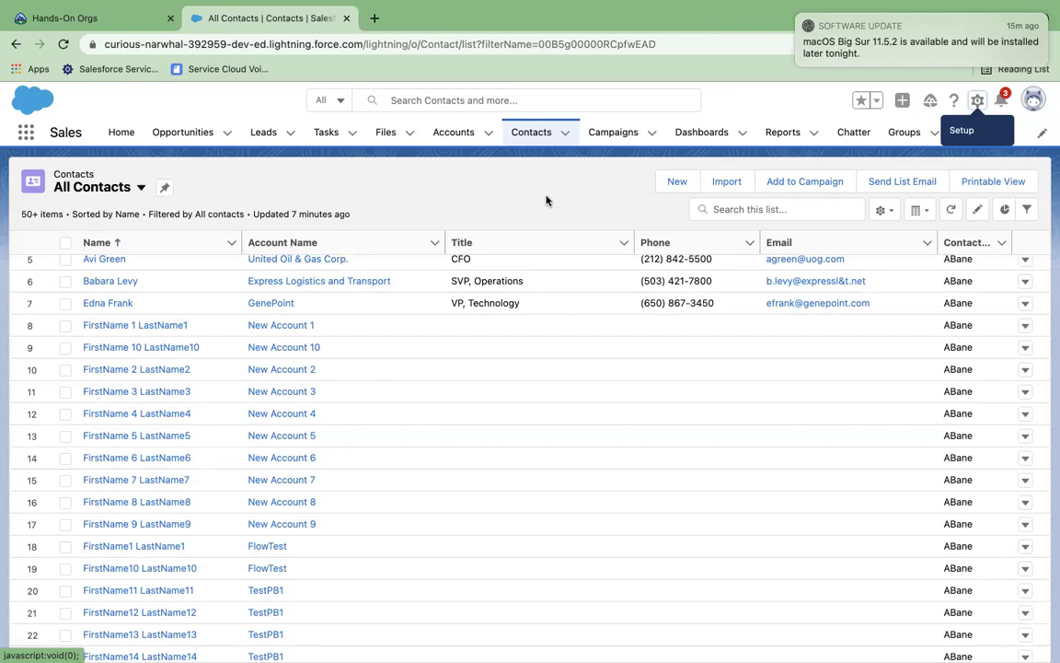
left_click(1001, 103)
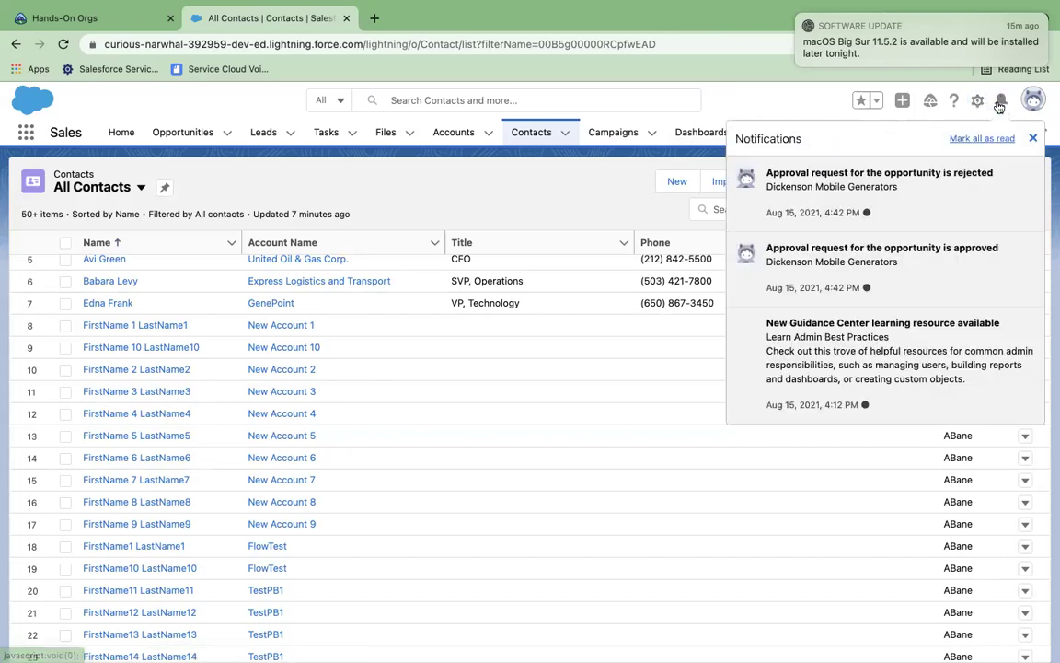
left_click(741, 102)
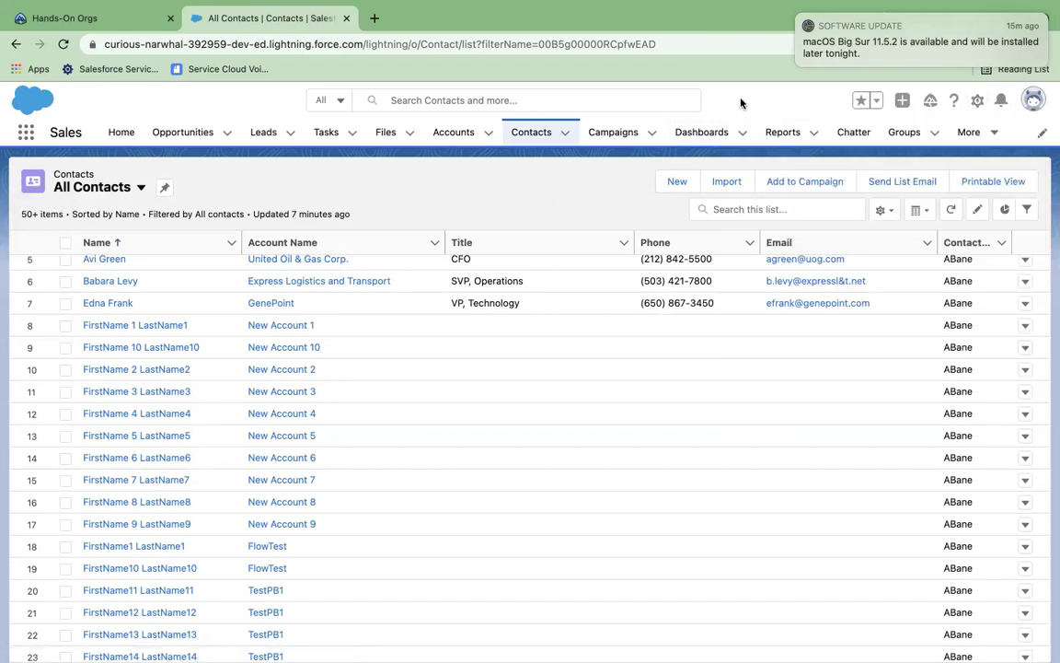